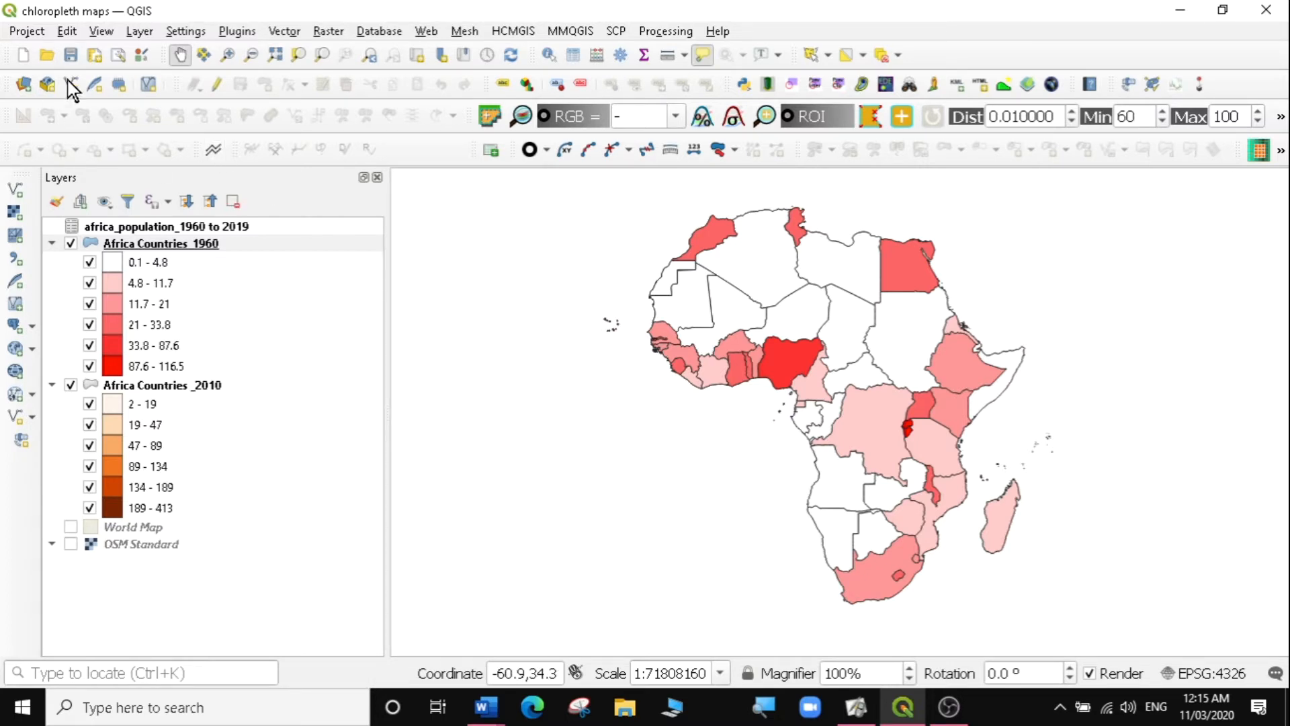
Create a new print layout titled POPULATION MAP.
{"action": "left_click", "coordinate": [27, 32]}
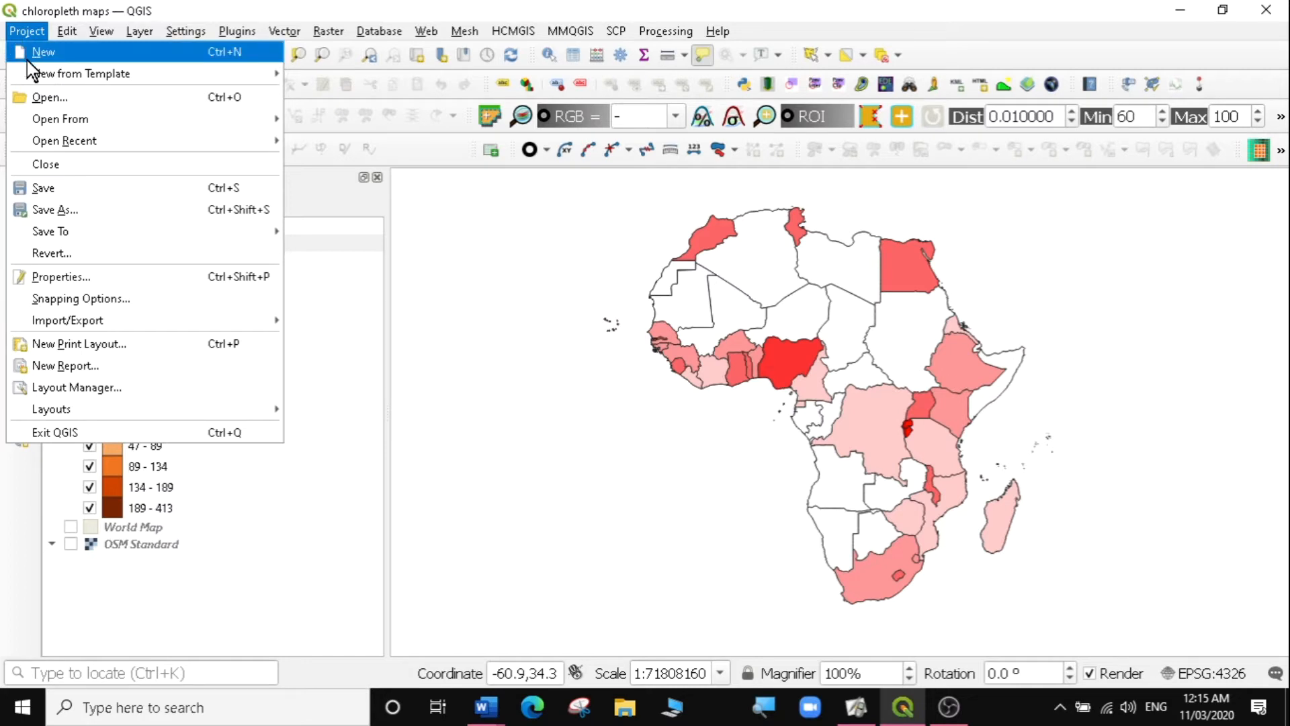
{"action": "left_click", "coordinate": [104, 346]}
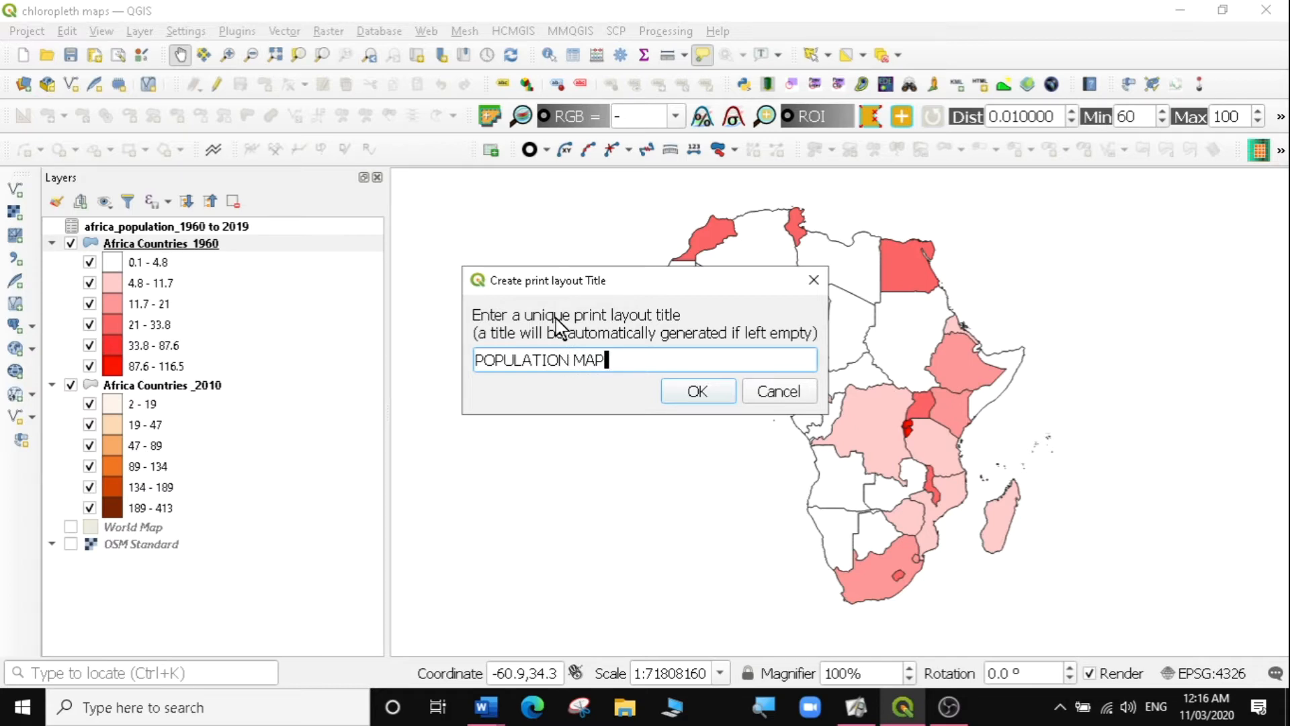
{"action": "left_click", "coordinate": [696, 393]}
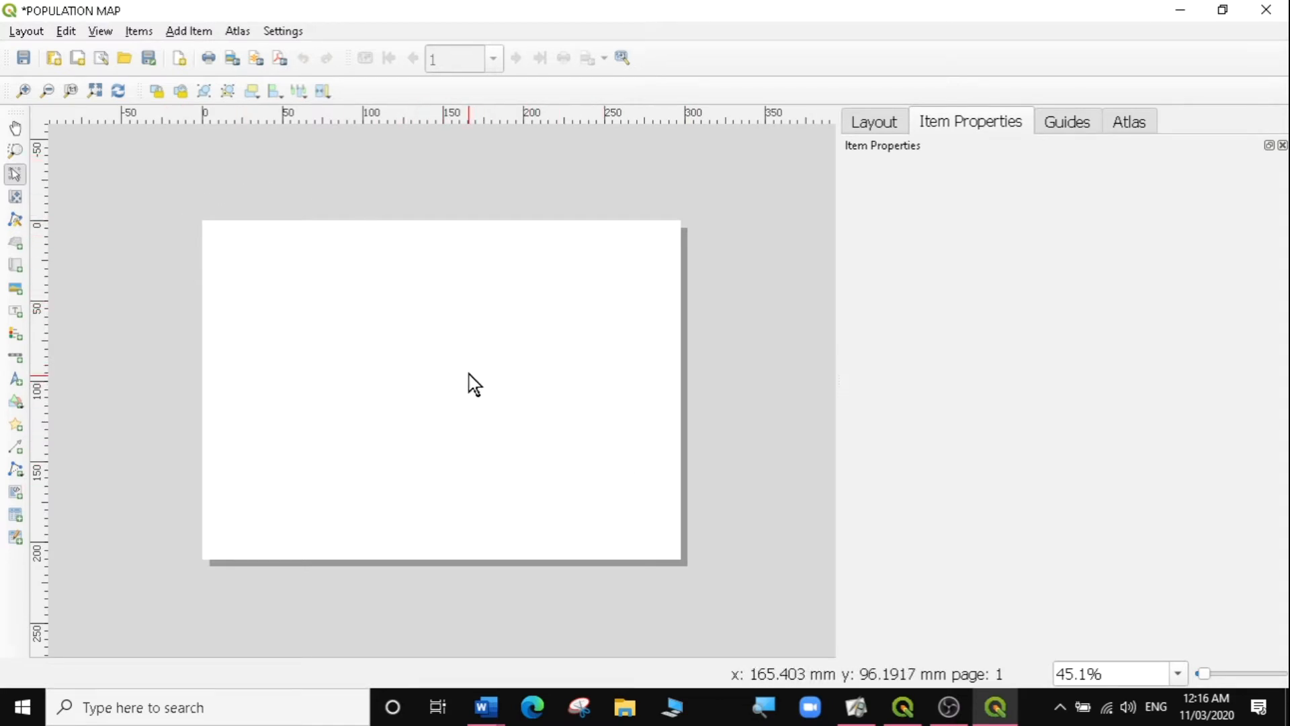
{"action": "left_click", "coordinate": [1175, 11]}
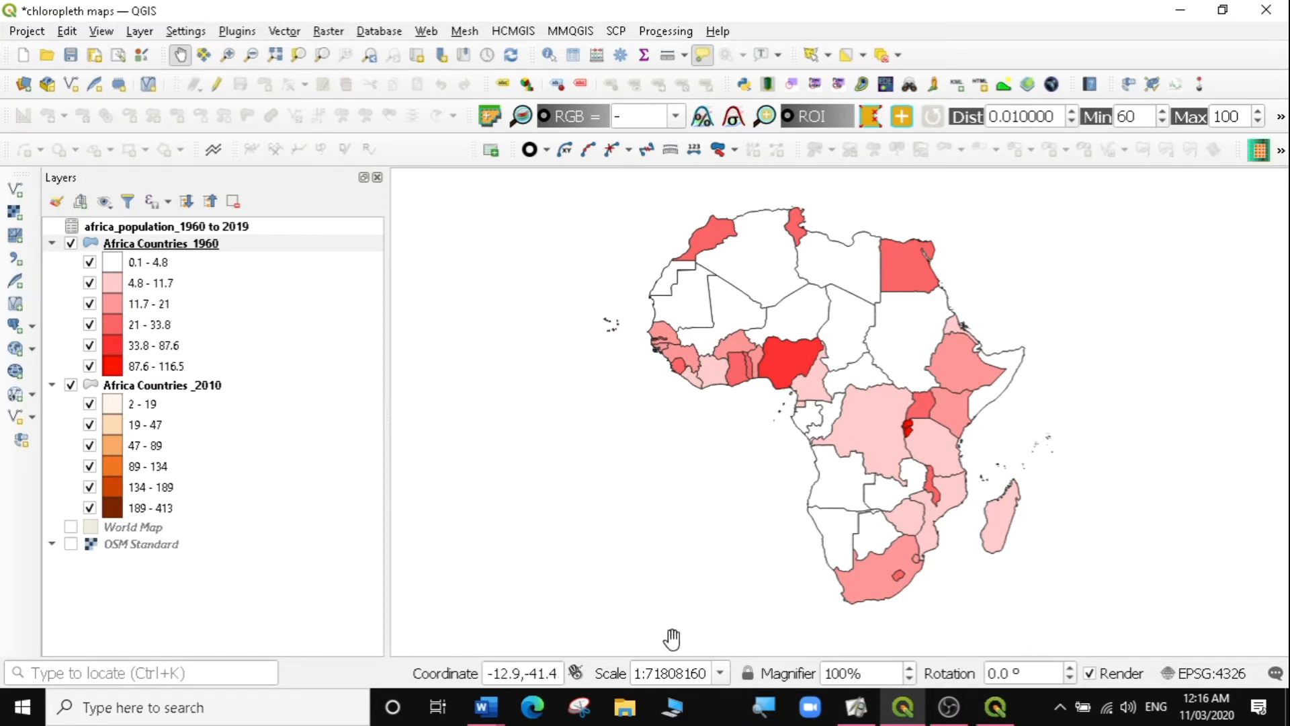
{"action": "left_click", "coordinate": [993, 714]}
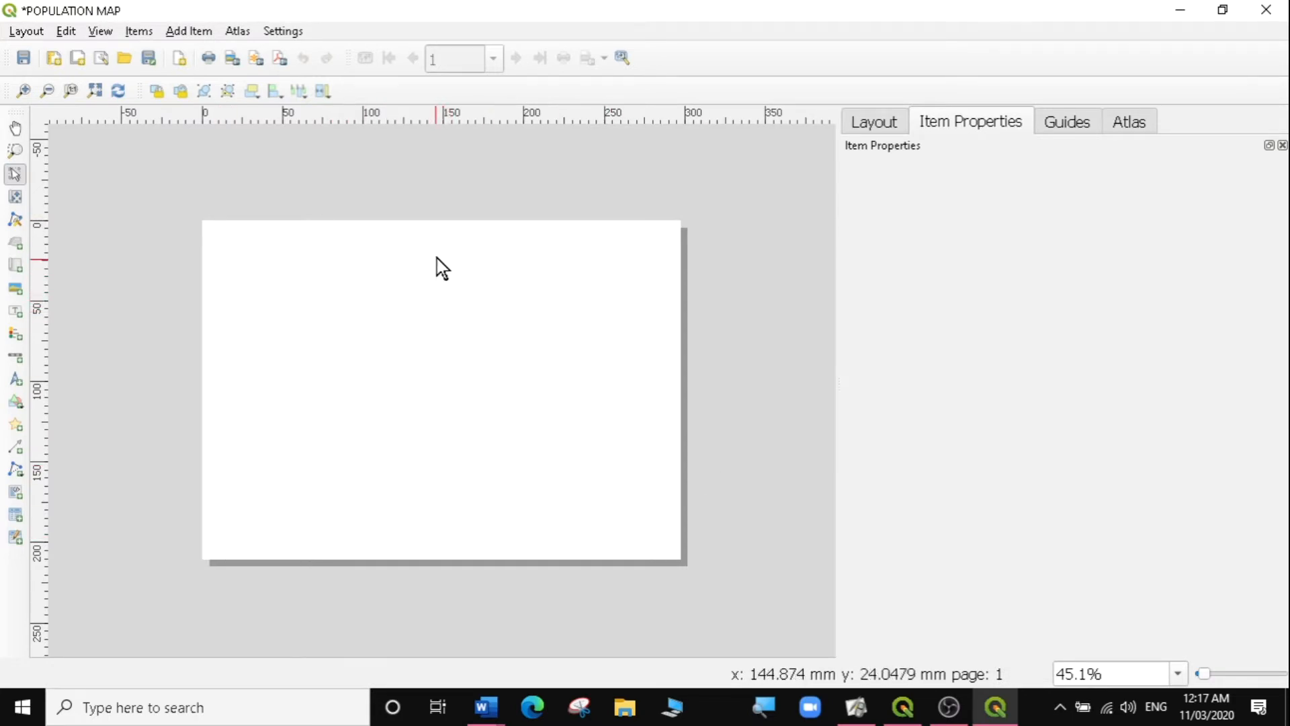
Set the layout page size to A3 with landscape orientation in the page properties.
{"action": "right_click", "coordinate": [418, 312]}
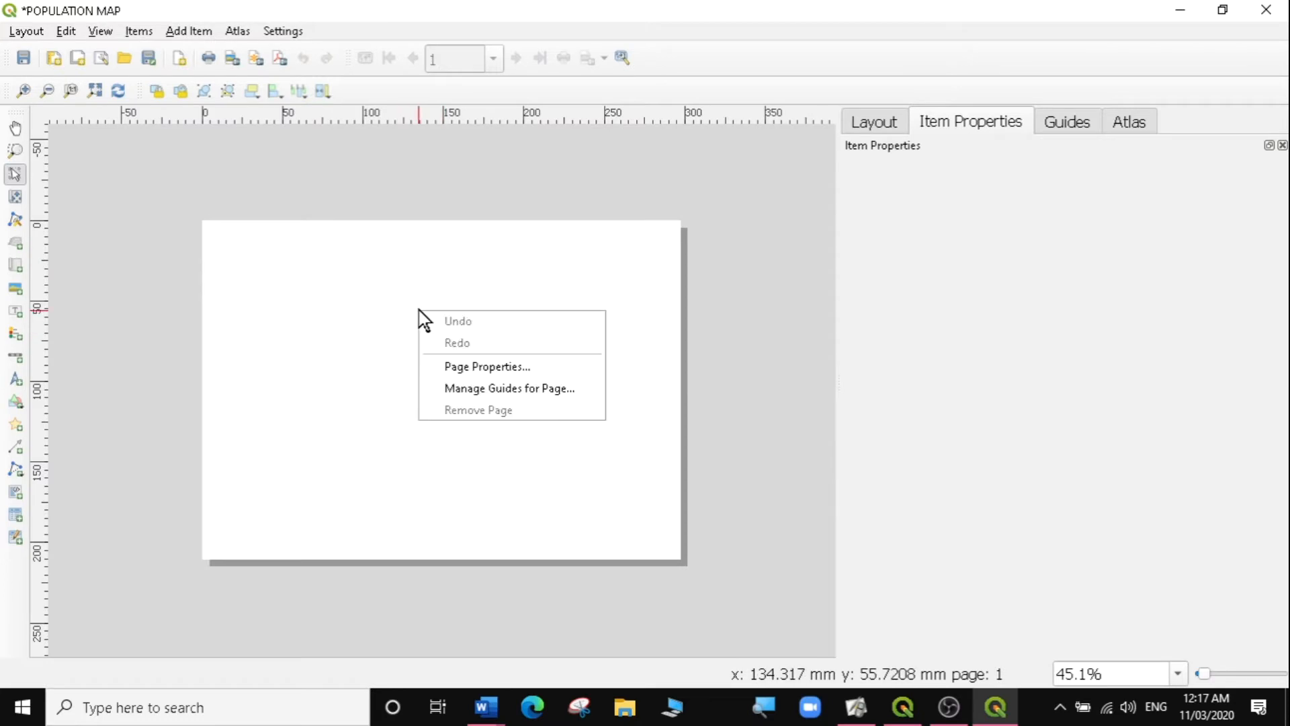
{"action": "left_click", "coordinate": [476, 373]}
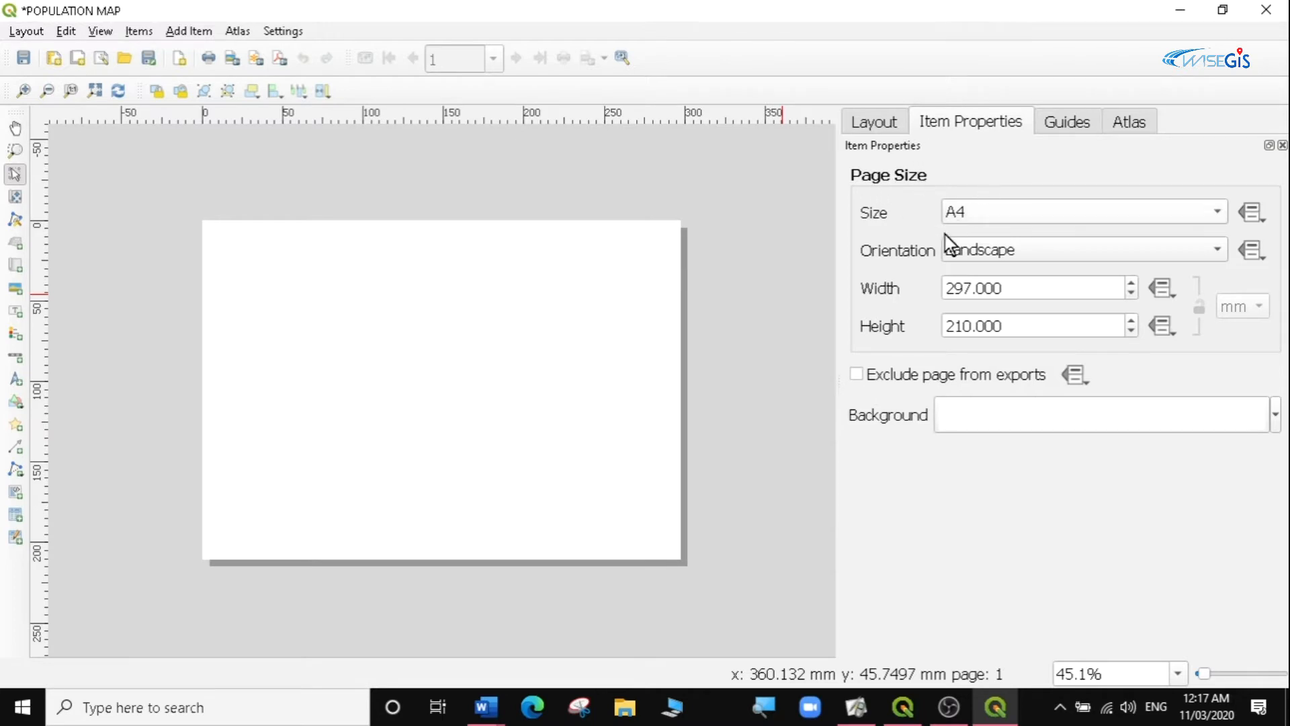
{"action": "left_click", "coordinate": [1014, 215]}
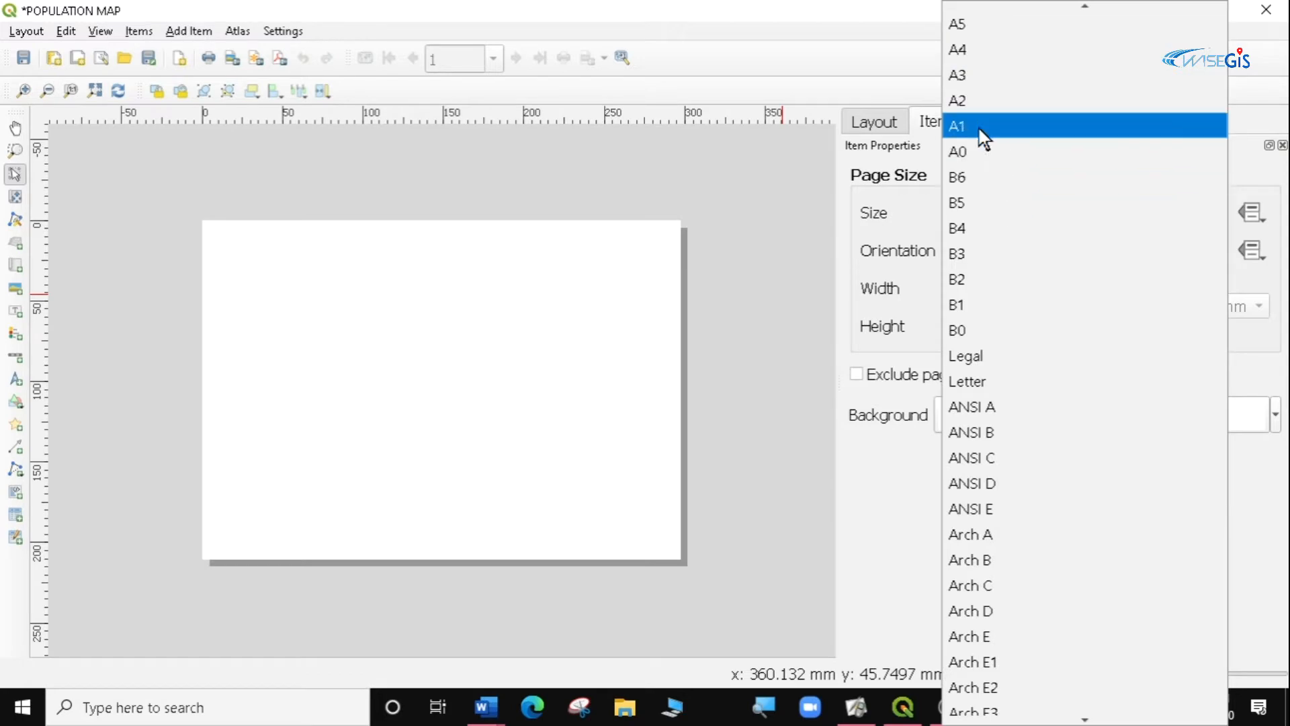
{"action": "left_click", "coordinate": [966, 77]}
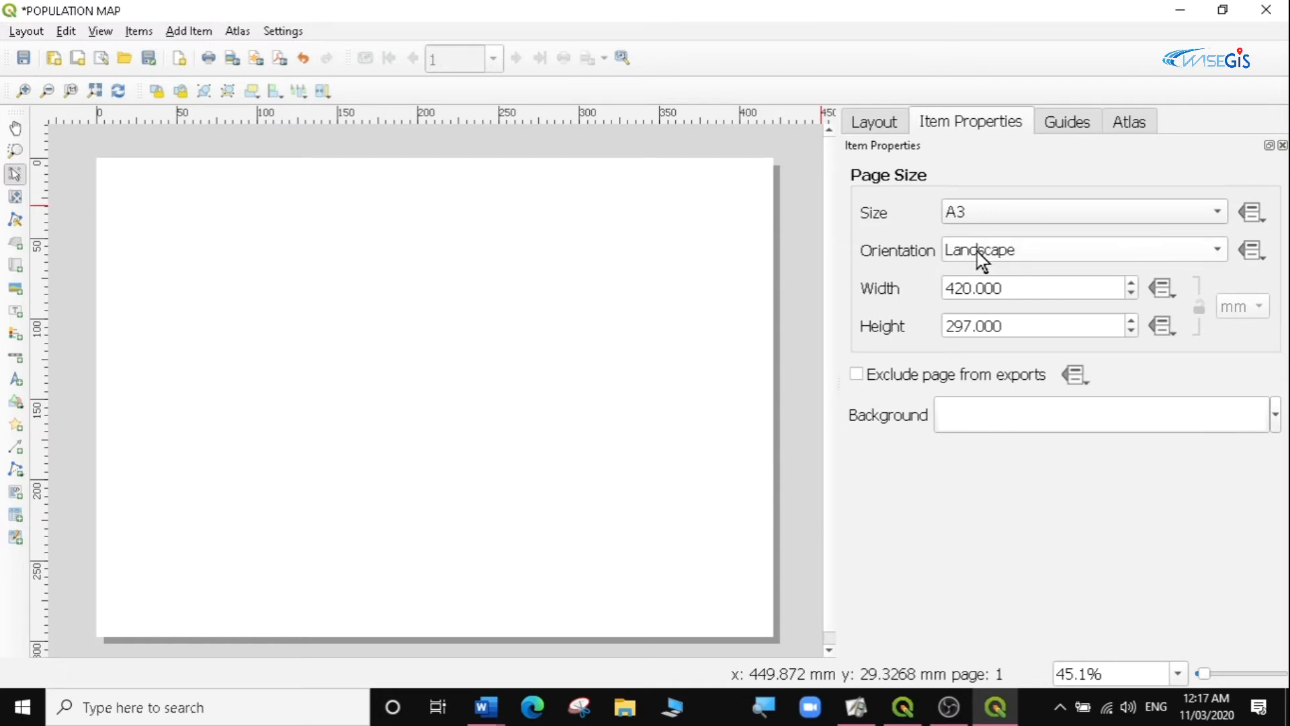
{"action": "left_click", "coordinate": [903, 707]}
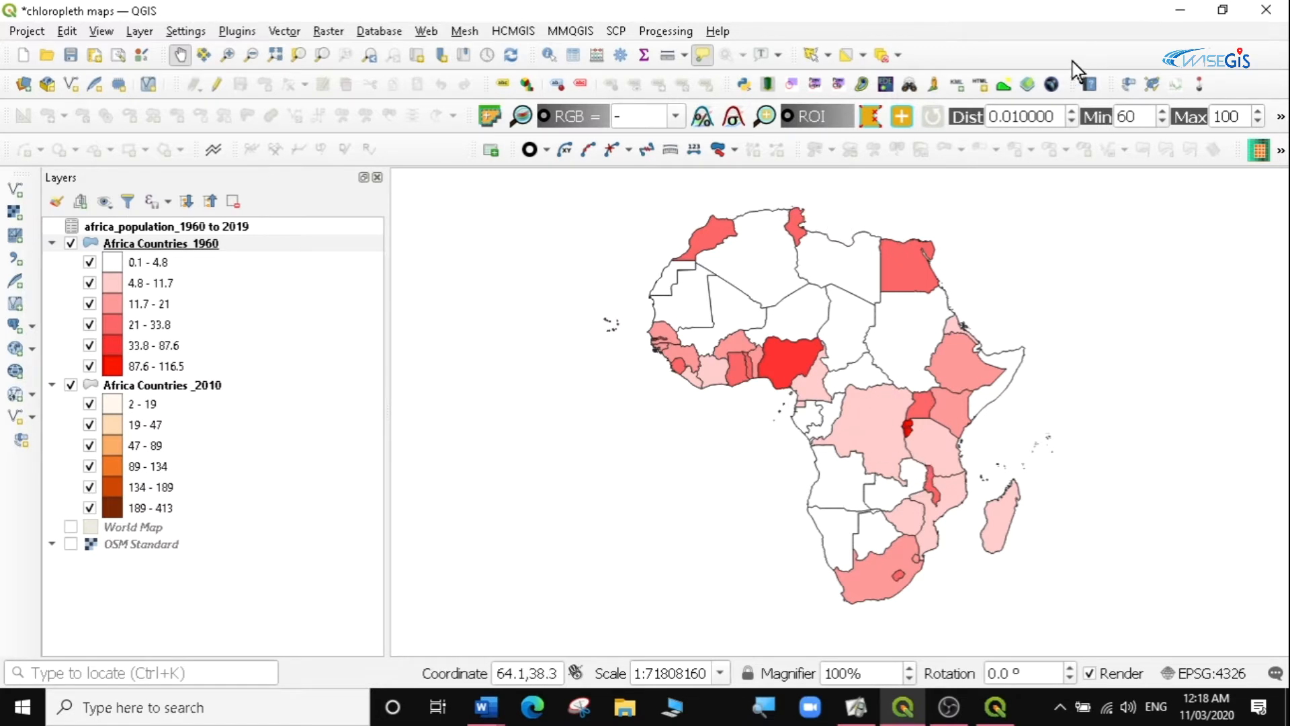
{"action": "left_click", "coordinate": [998, 716]}
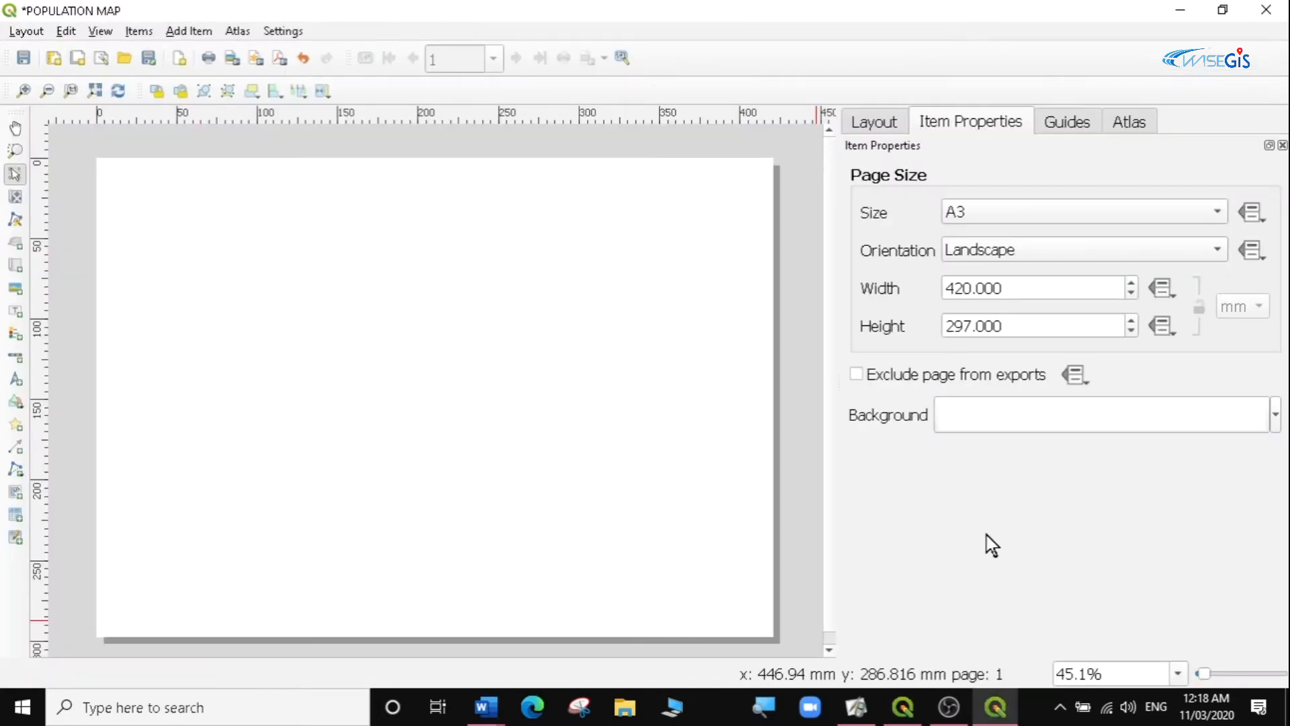
{"action": "left_click", "coordinate": [1019, 249]}
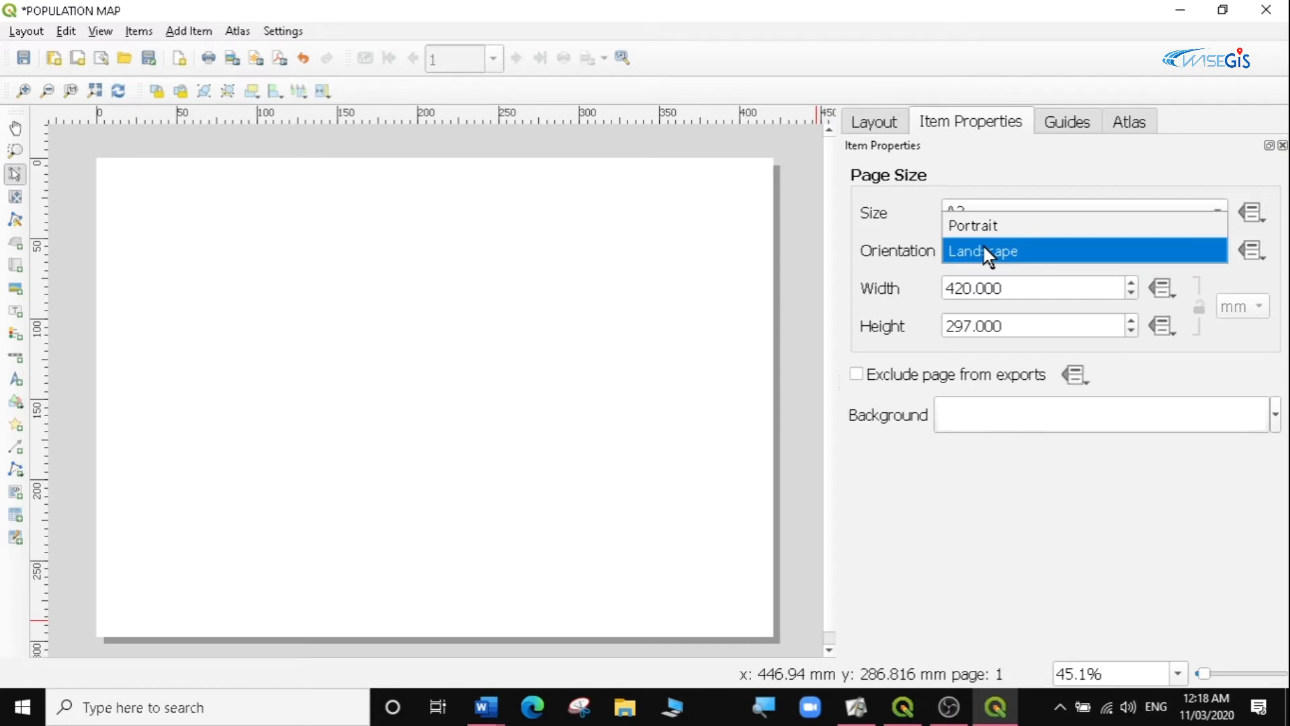
{"action": "left_click", "coordinate": [1005, 253]}
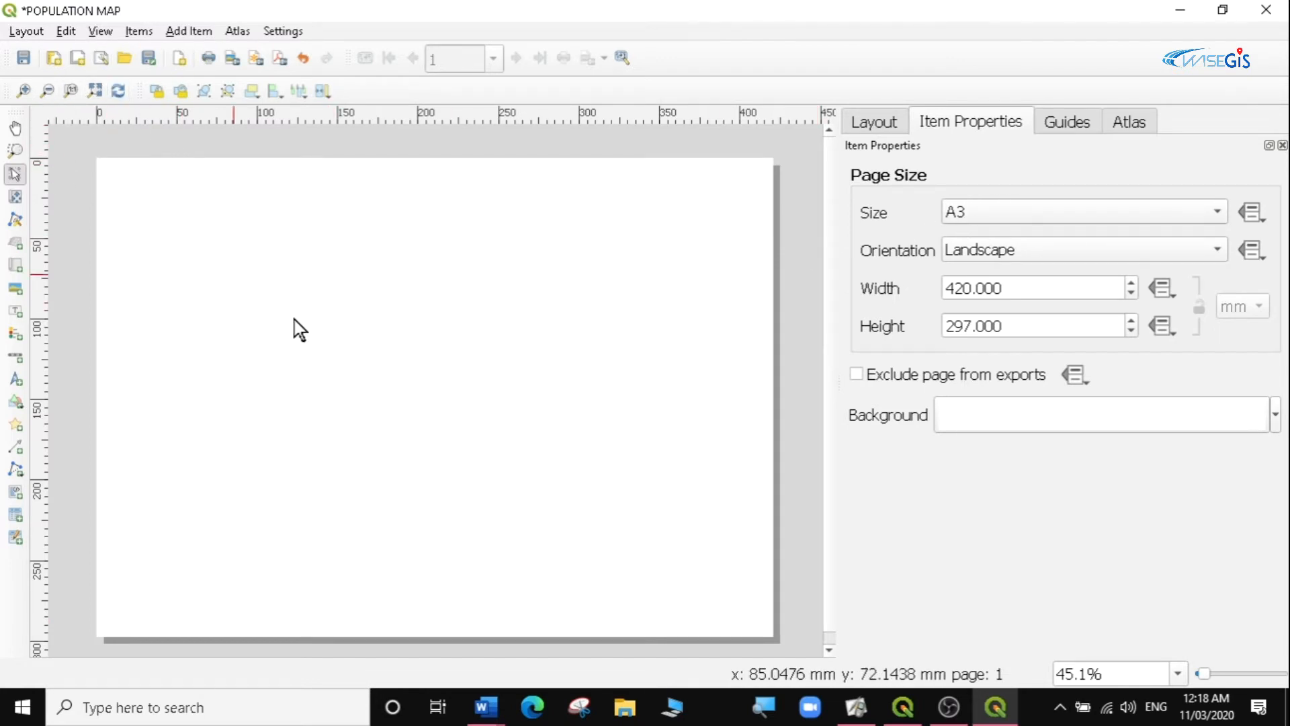
{"action": "scroll", "coordinate": [253, 253], "scroll_direction": "down", "scroll_amount": 1}
{"action": "scroll", "coordinate": [313, 291], "scroll_direction": "up", "scroll_amount": 1}
{"action": "scroll", "coordinate": [312, 291], "scroll_direction": "down", "scroll_amount": 1}
{"action": "scroll", "coordinate": [312, 292], "scroll_direction": "up", "scroll_amount": 1}
{"action": "scroll", "coordinate": [312, 292], "scroll_direction": "down", "scroll_amount": 1}
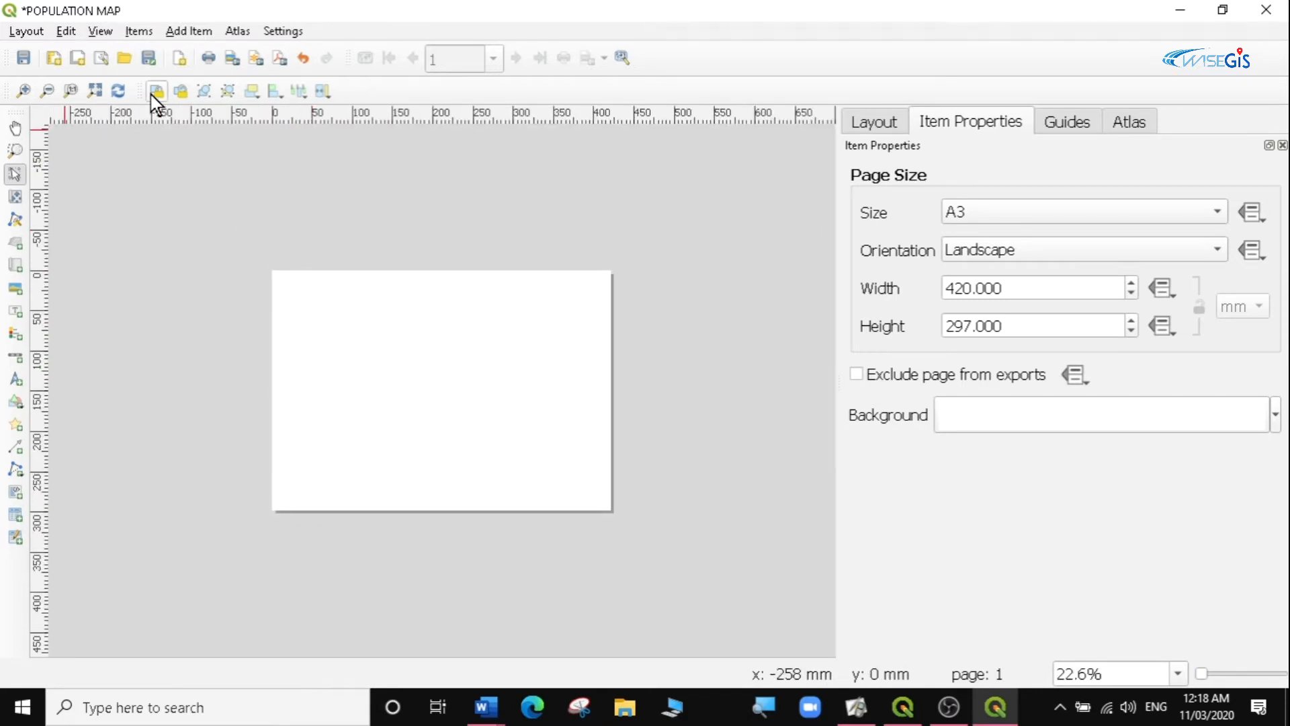
{"action": "left_click", "coordinate": [93, 90]}
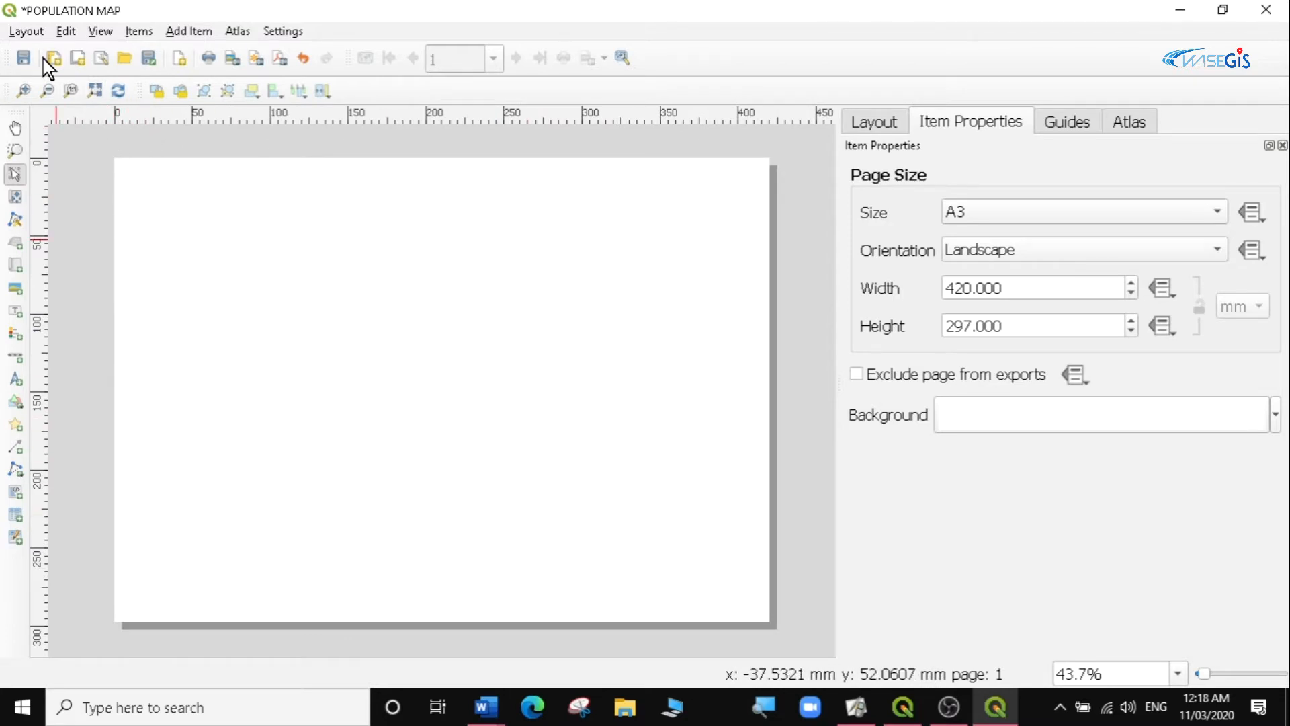
{"action": "left_click", "coordinate": [26, 92]}
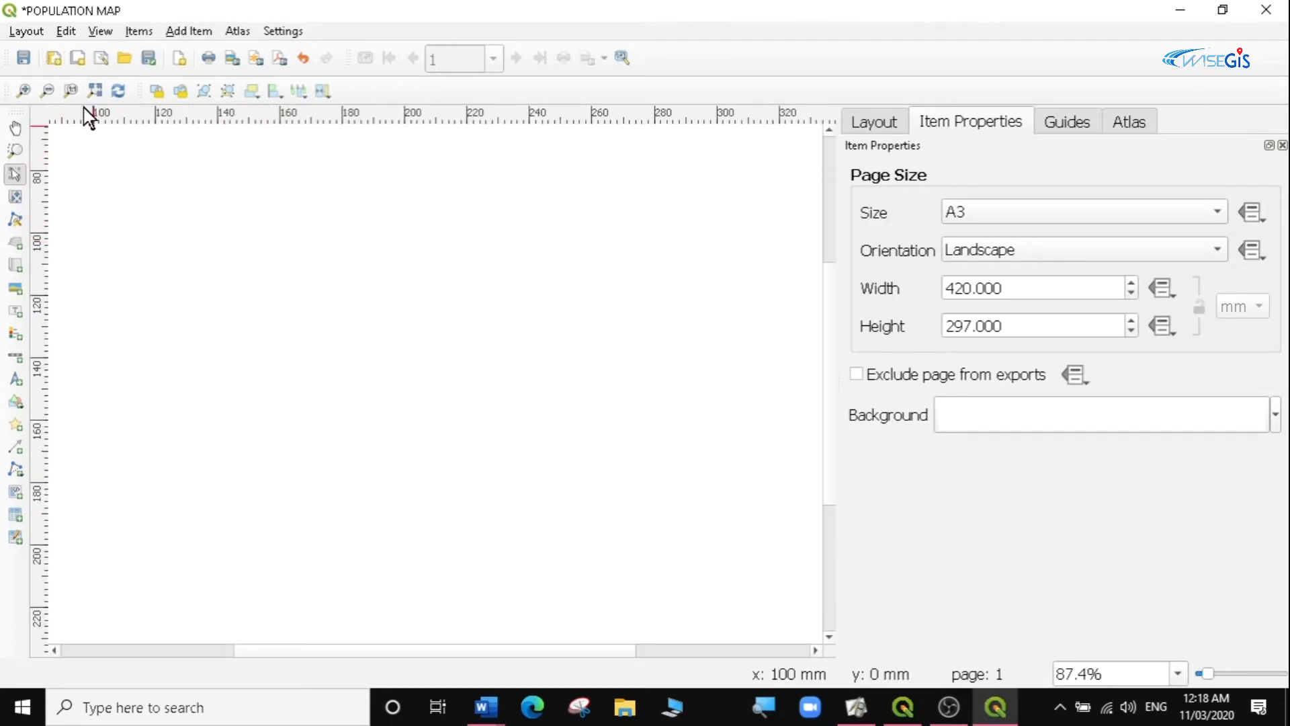
{"action": "left_click", "coordinate": [48, 89]}
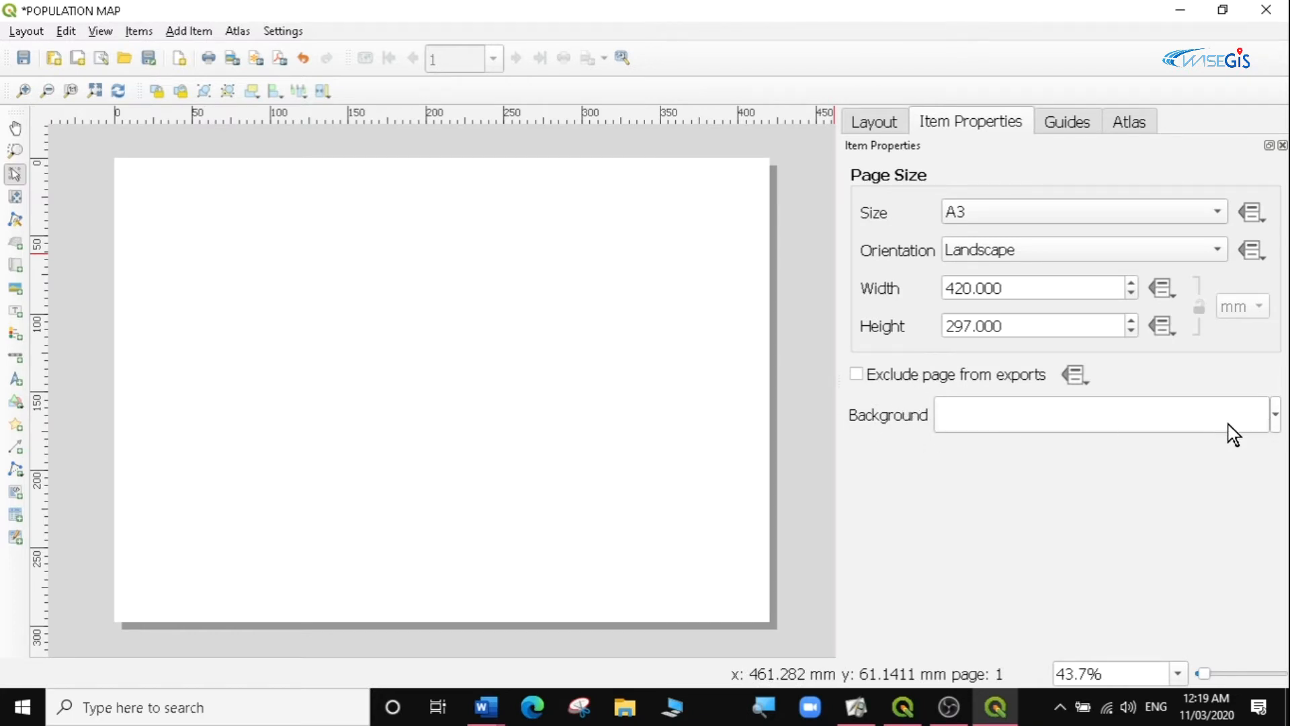
Try pink and light green as the page background color and set it back to white.
{"action": "left_click", "coordinate": [1276, 415]}
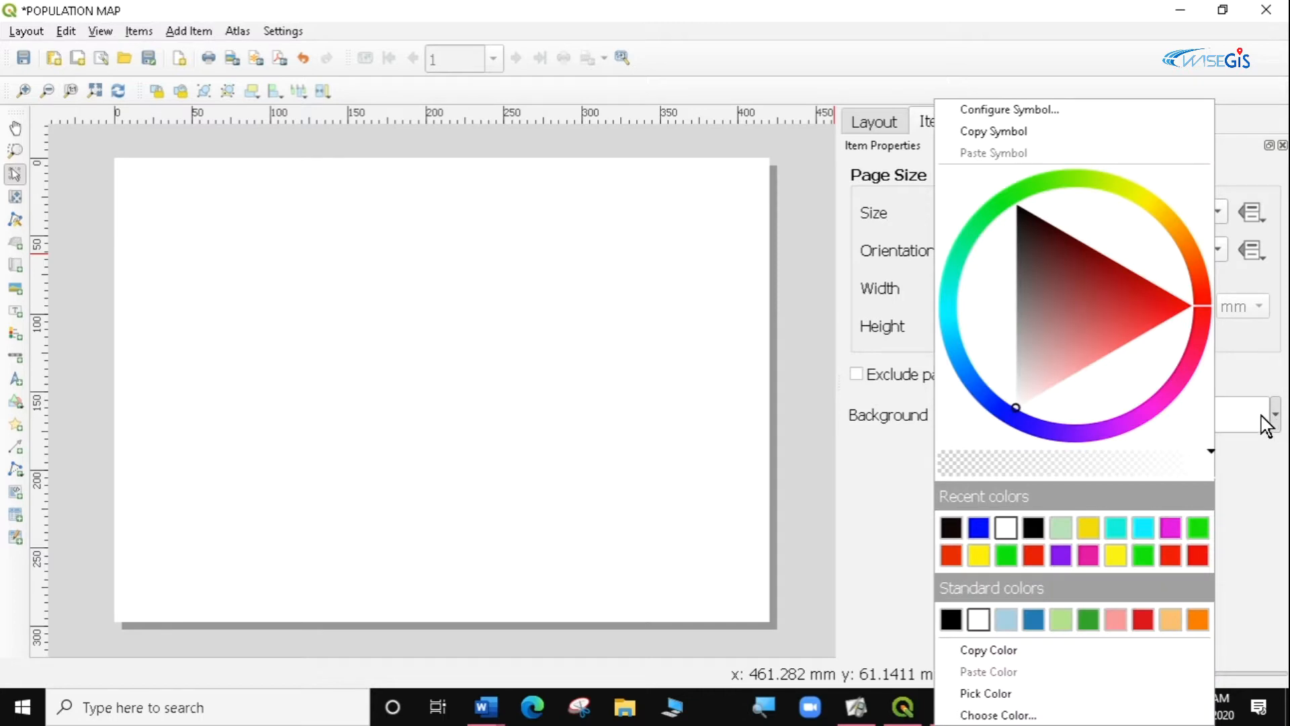
{"action": "left_click", "coordinate": [1071, 348]}
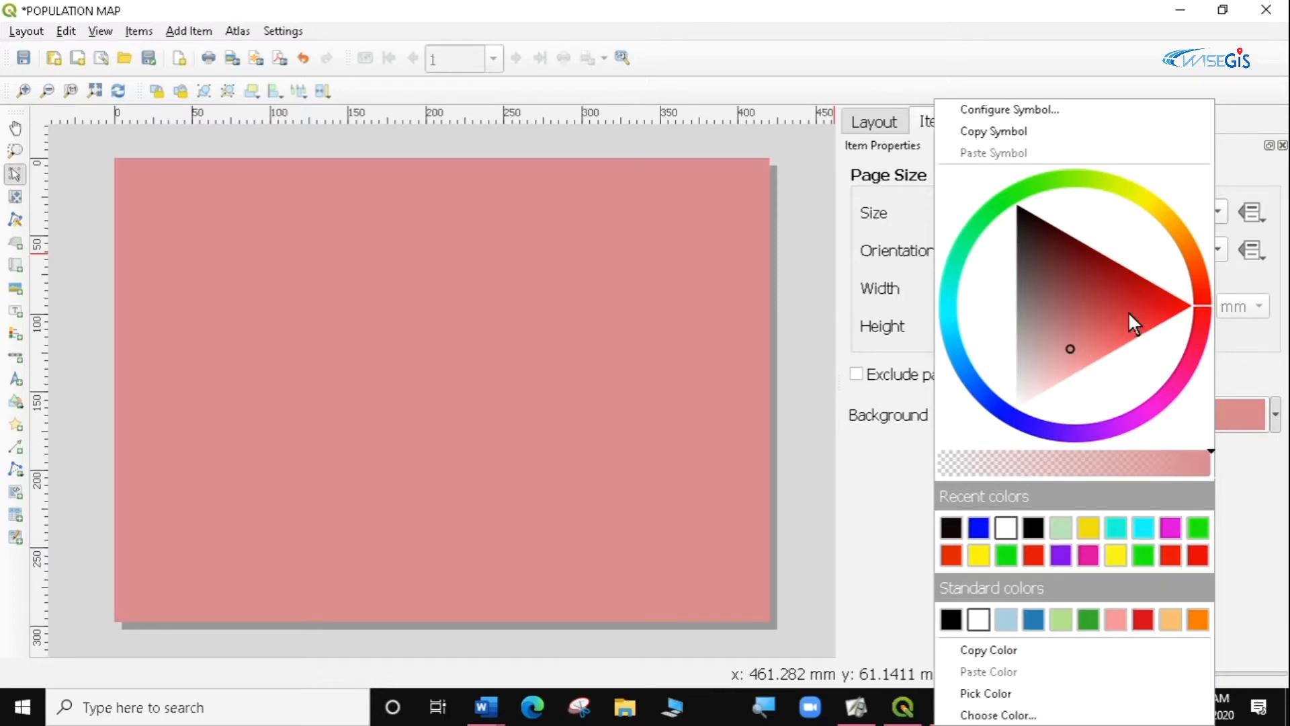
{"action": "left_click", "coordinate": [1022, 179]}
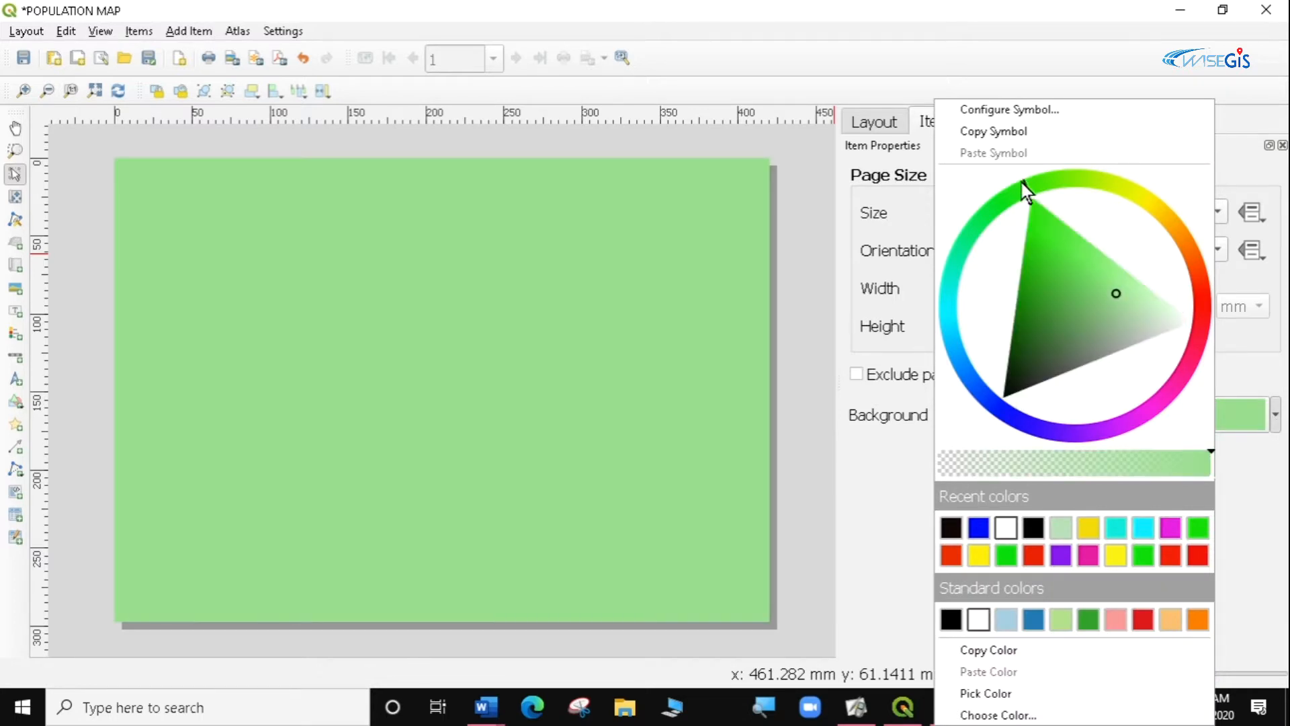
{"action": "left_click", "coordinate": [1005, 527]}
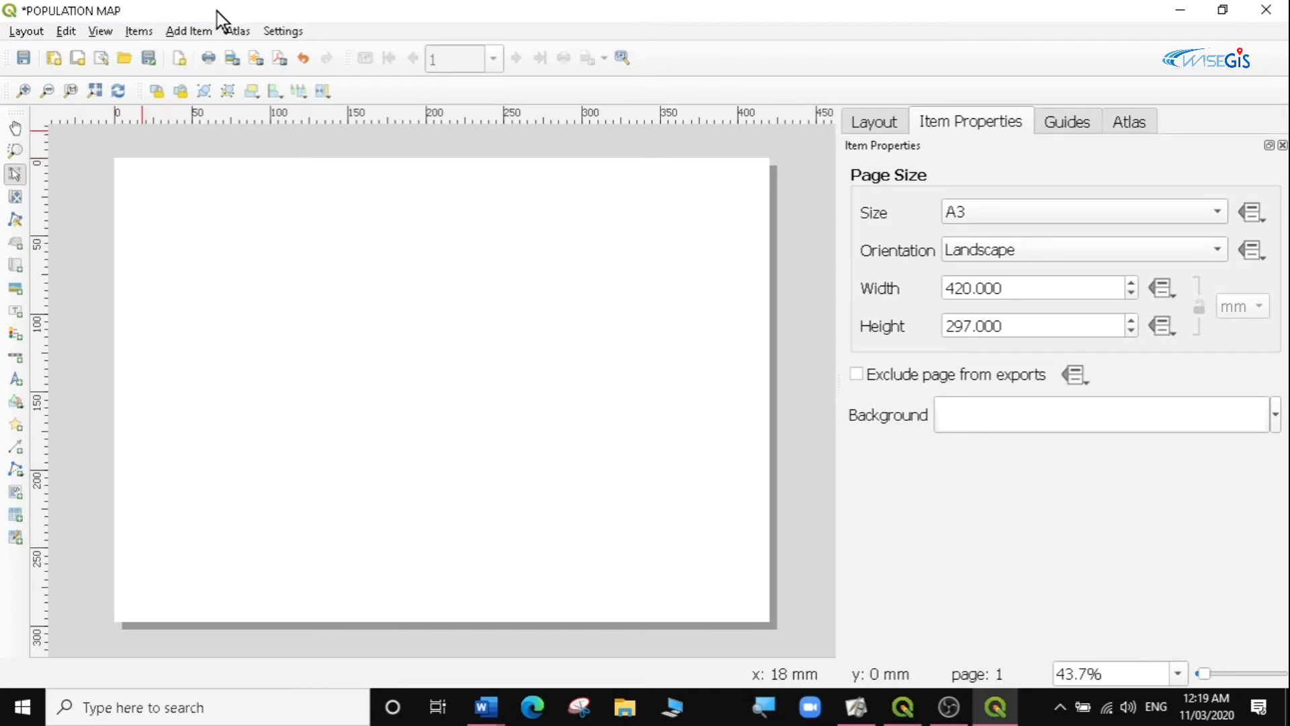
Draw a rectangle shape about 410 mm wide and 290 mm high as a border just inside the page edges.
{"action": "left_click", "coordinate": [188, 32]}
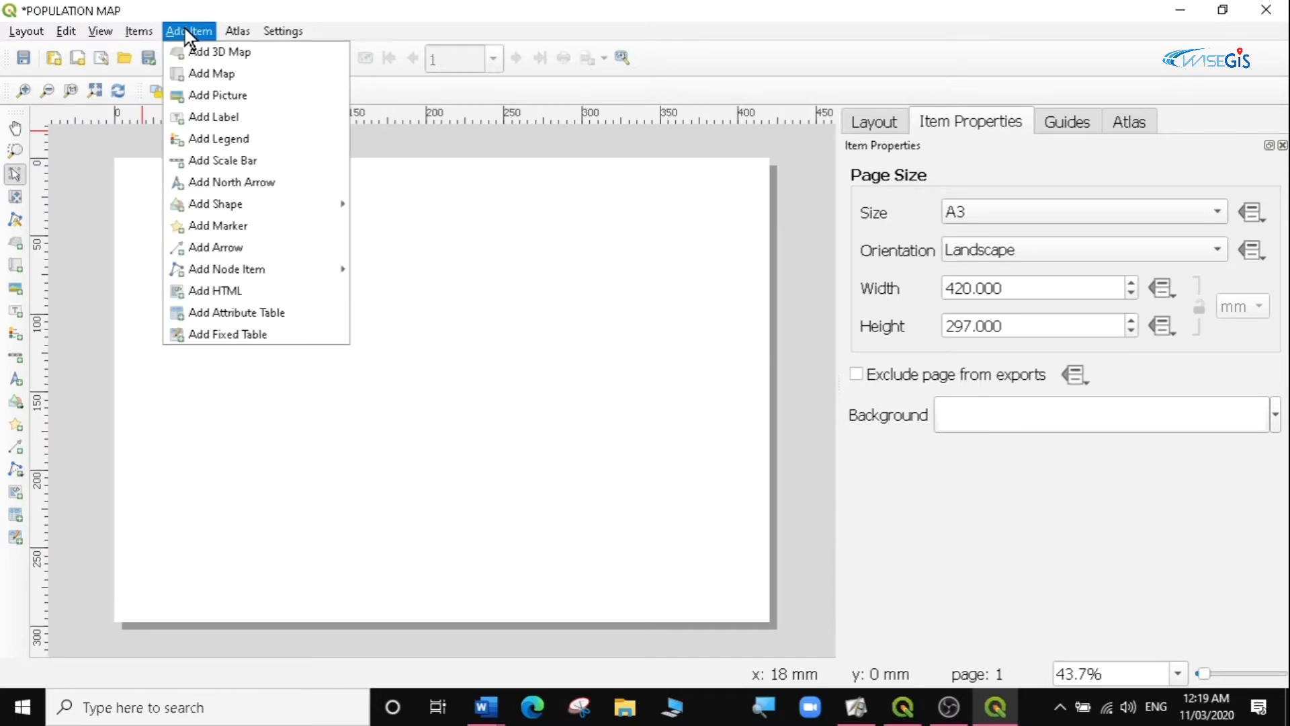
{"action": "mouse_move", "coordinate": [240, 207]}
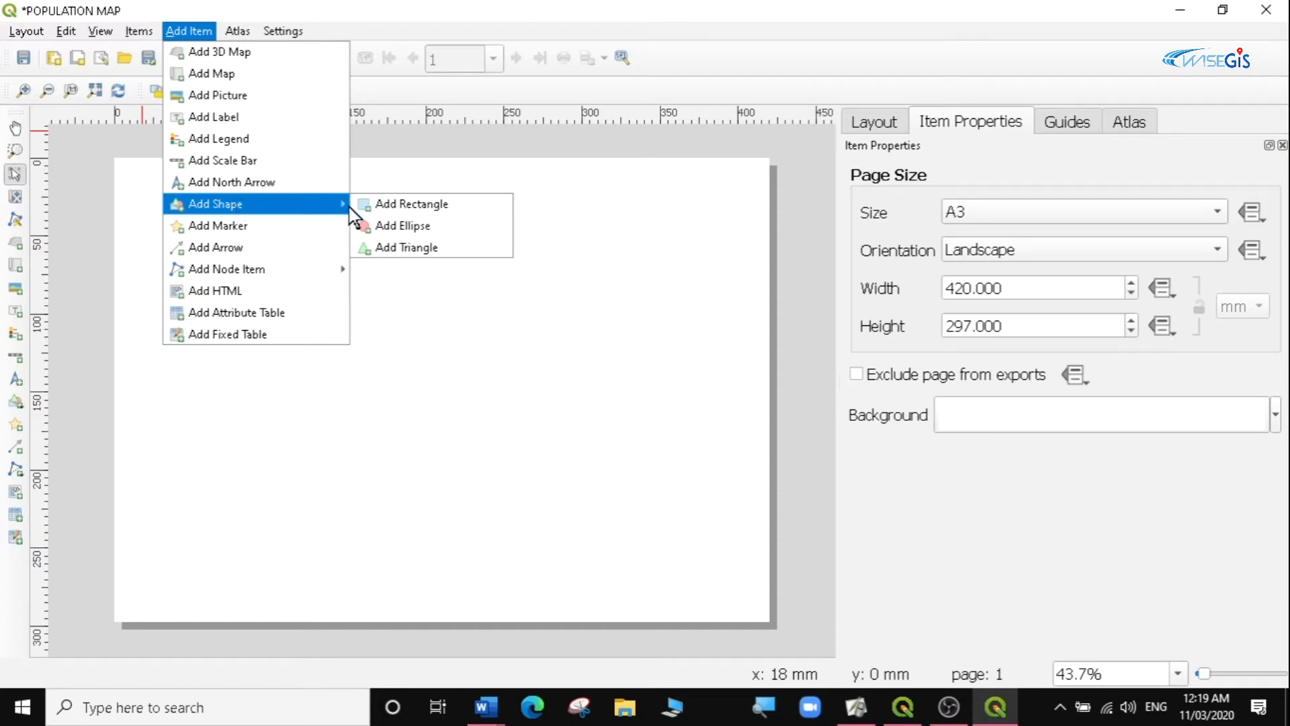
{"action": "left_click", "coordinate": [422, 203]}
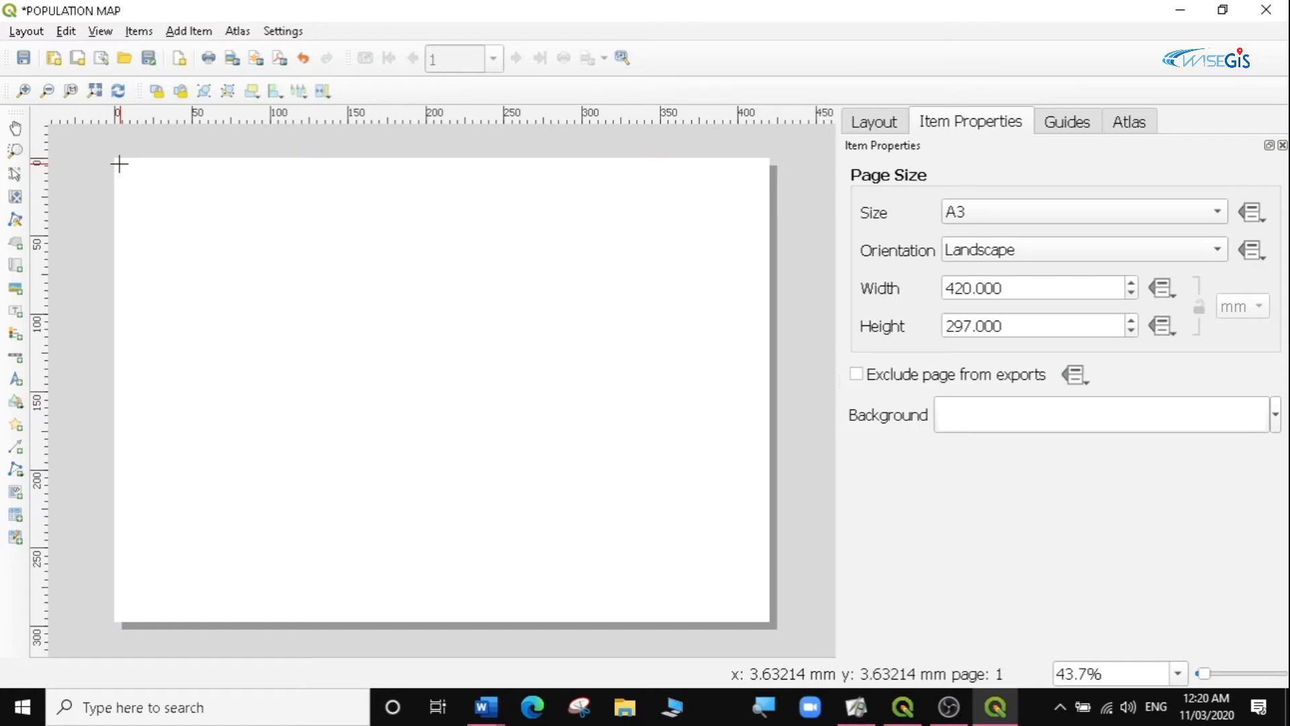
{"action": "left_click_drag", "start_coordinate": [116, 163], "coordinate": [762, 613]}
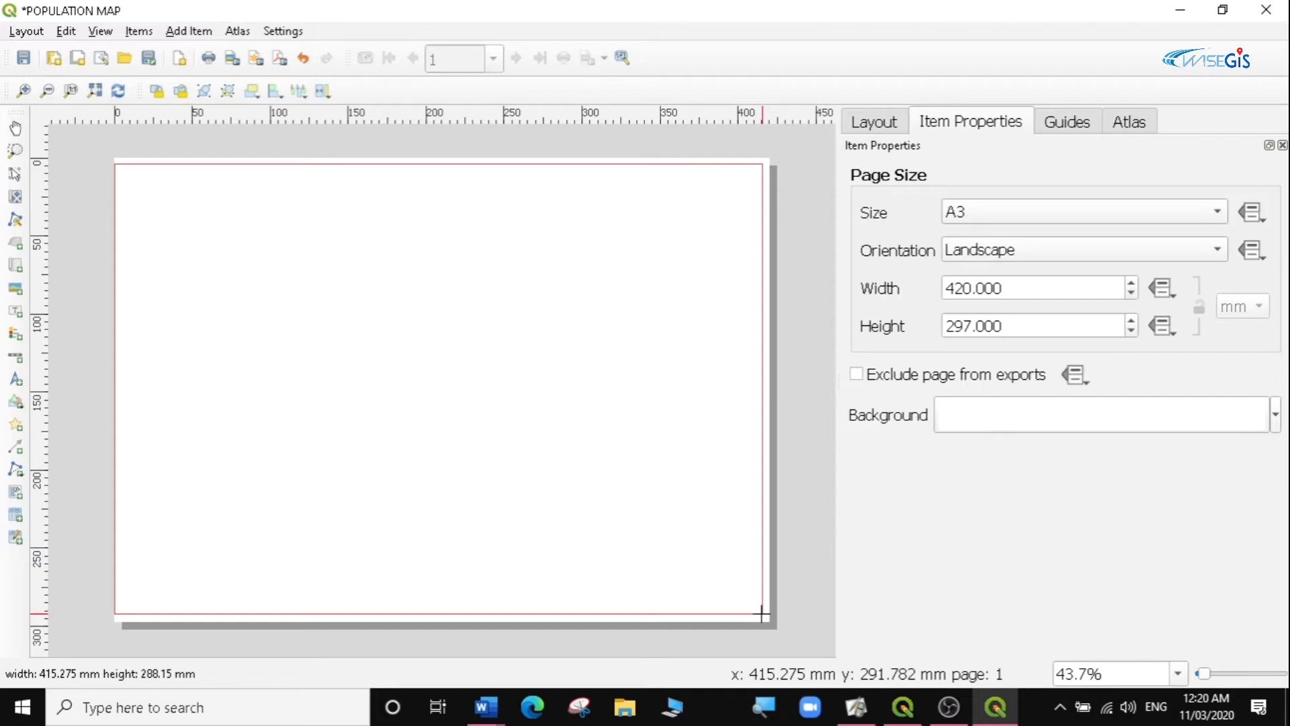
{"action": "left_click_drag", "start_coordinate": [762, 613], "coordinate": [755, 615]}
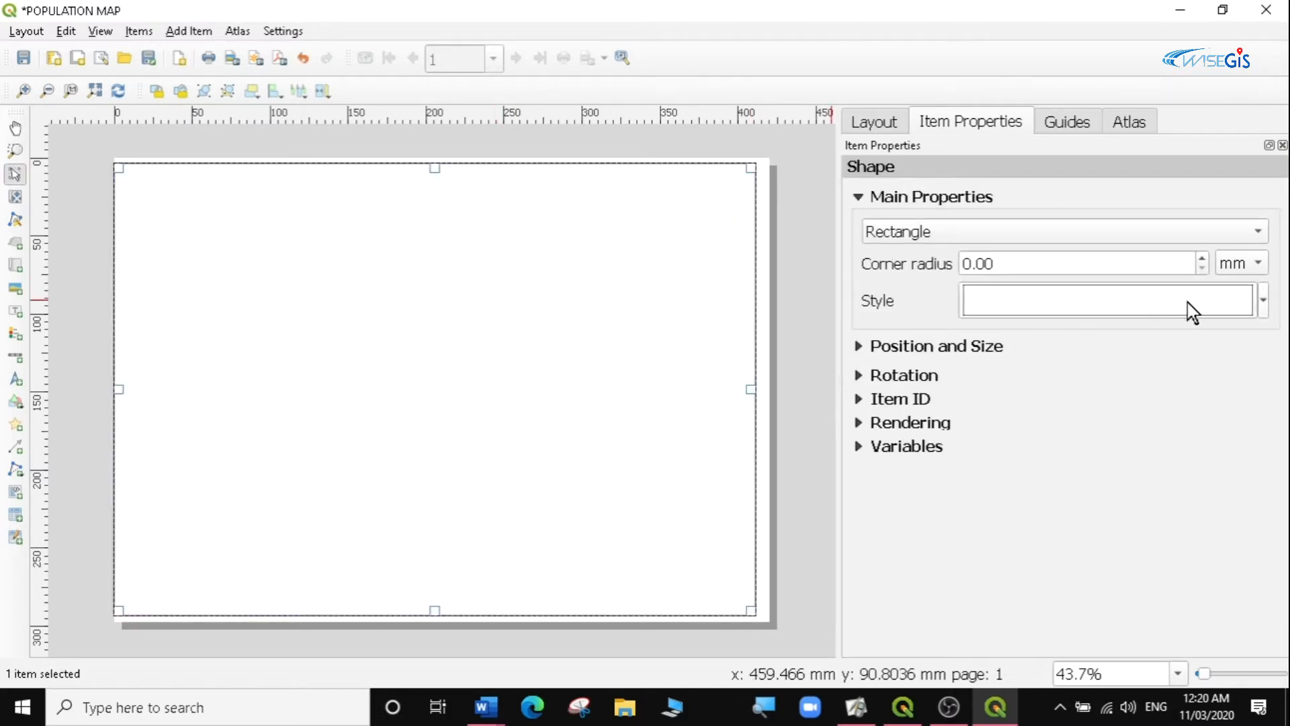
Nudge the border rectangle slightly right and down to center it within the page margins.
{"action": "key", "text": "Right"}
{"action": "key", "text": "Right"}
{"action": "key", "text": "Right"}
{"action": "key", "text": "Right"}
{"action": "key", "text": "Down"}
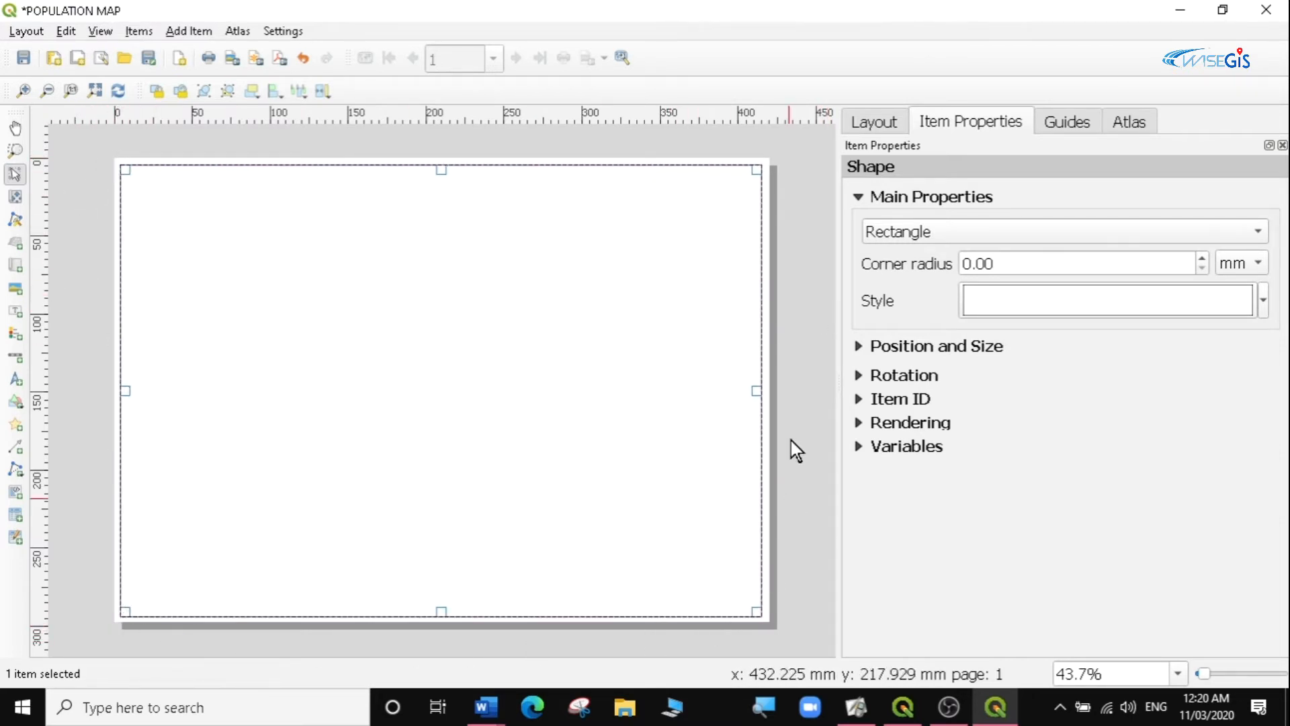
{"action": "key", "text": "Right"}
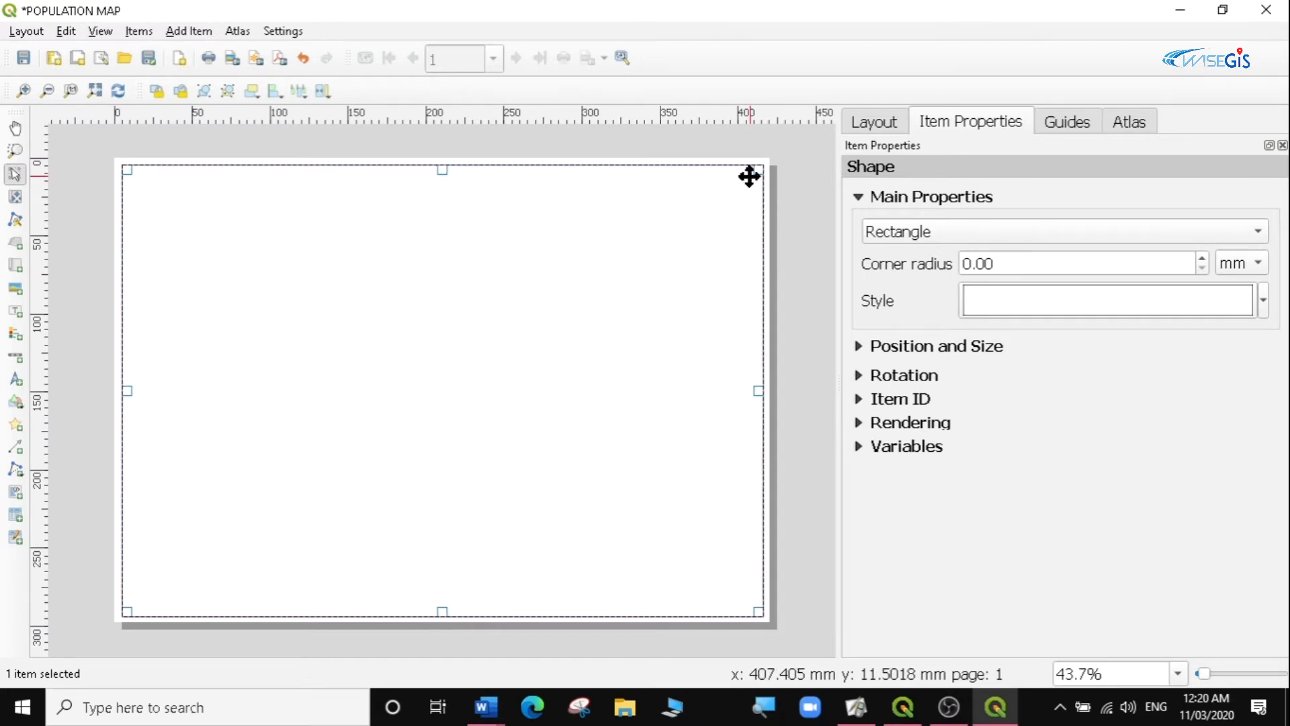
{"action": "key", "text": "Down"}
{"action": "key", "text": "Up"}
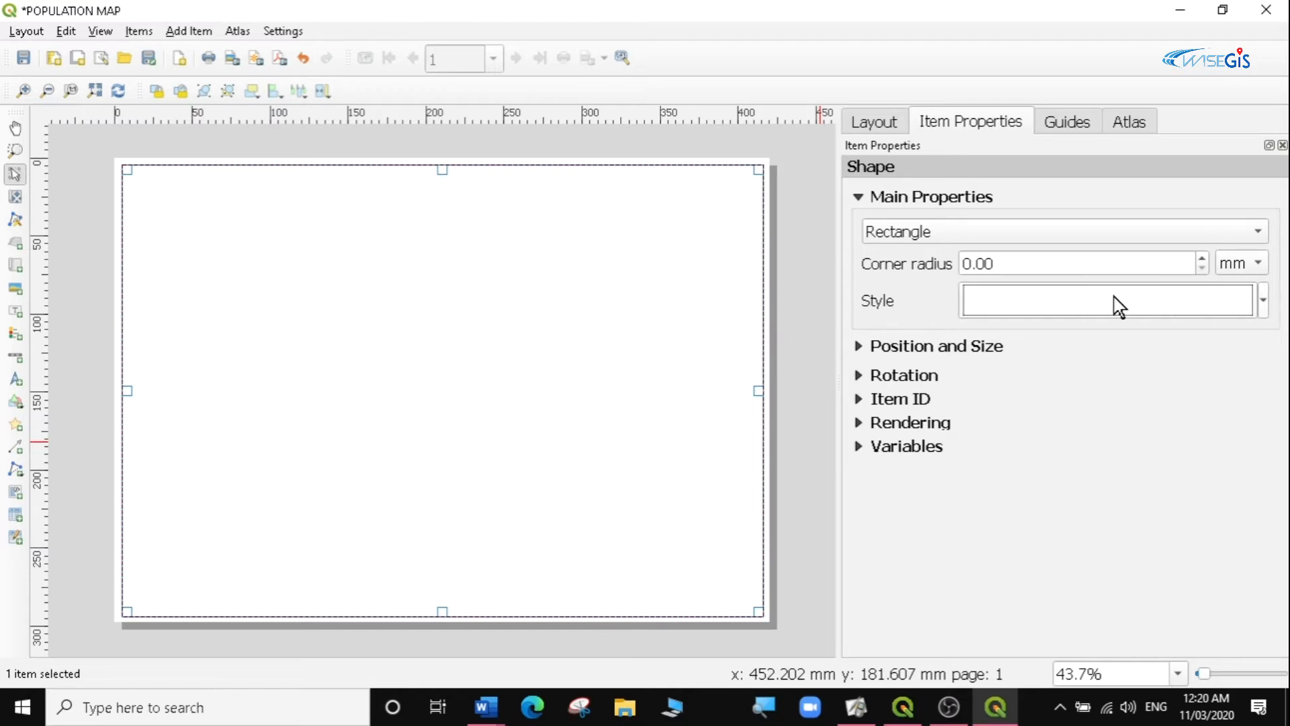
Change the border rectangle's symbol layer type from a simple fill to Outline: Simple line.
{"action": "left_click", "coordinate": [1040, 300]}
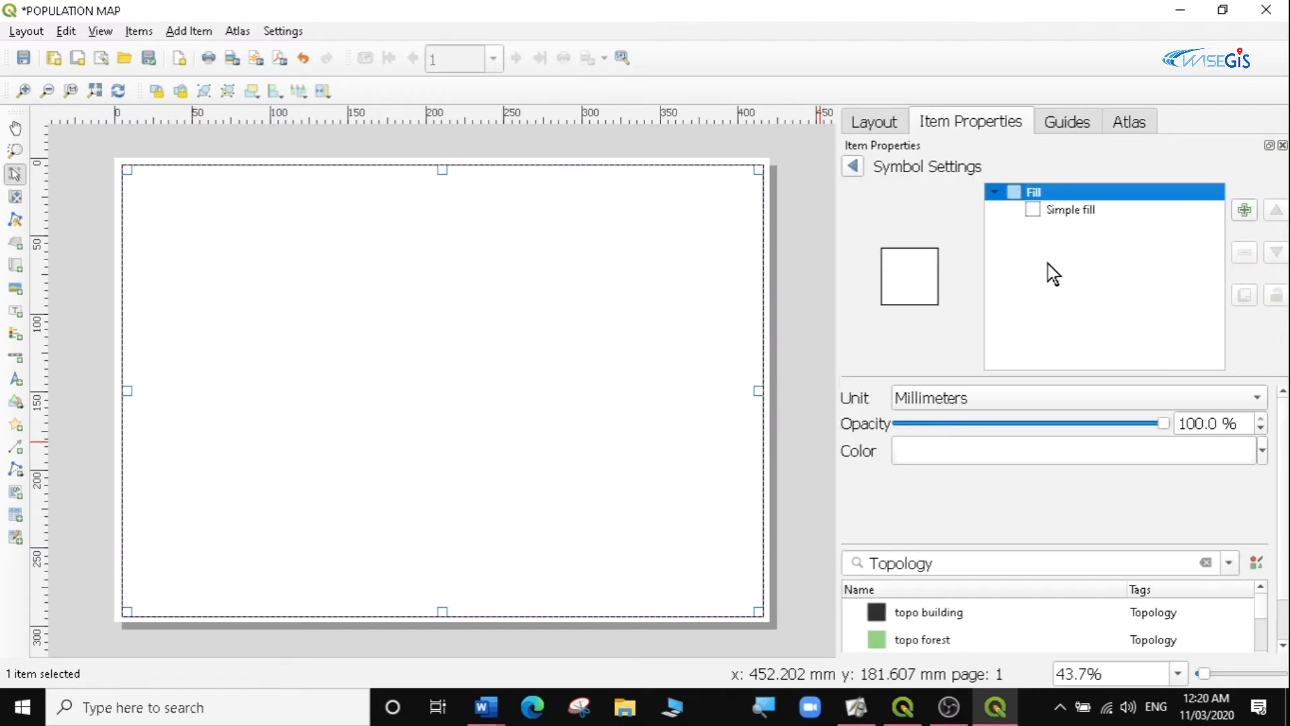
{"action": "left_click", "coordinate": [1065, 210]}
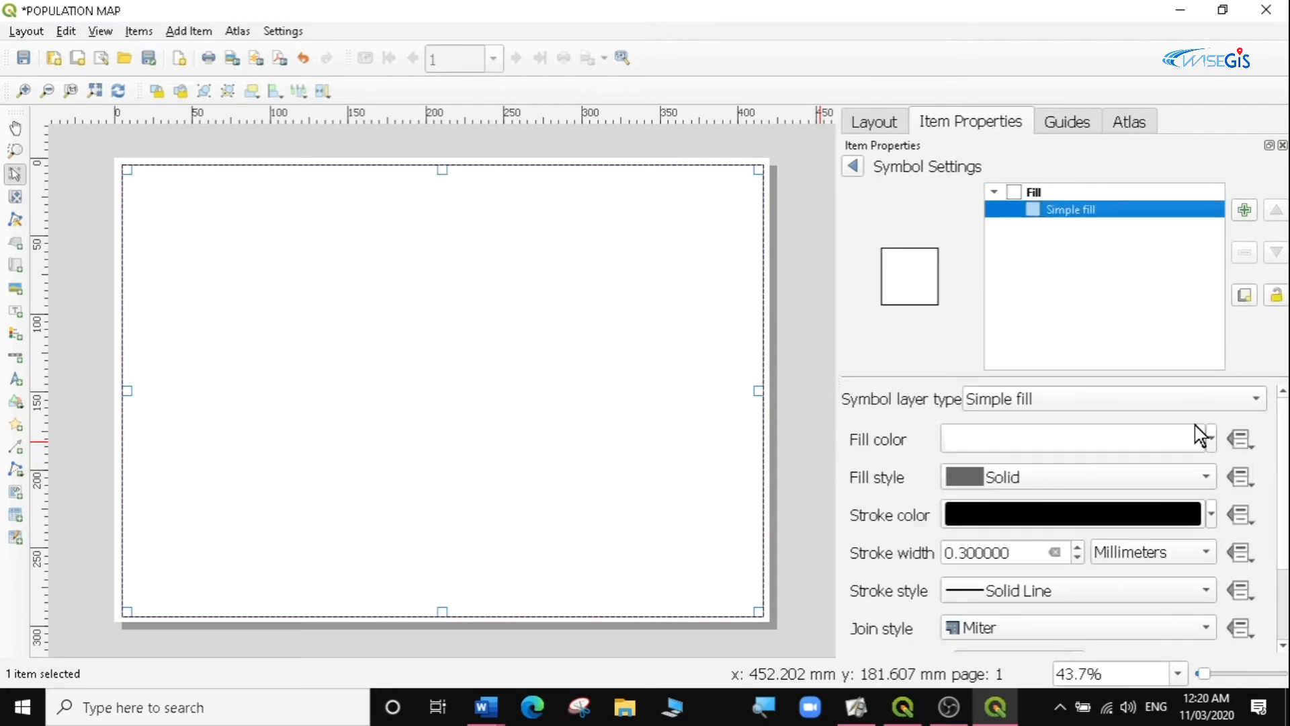
{"action": "left_click", "coordinate": [1237, 402]}
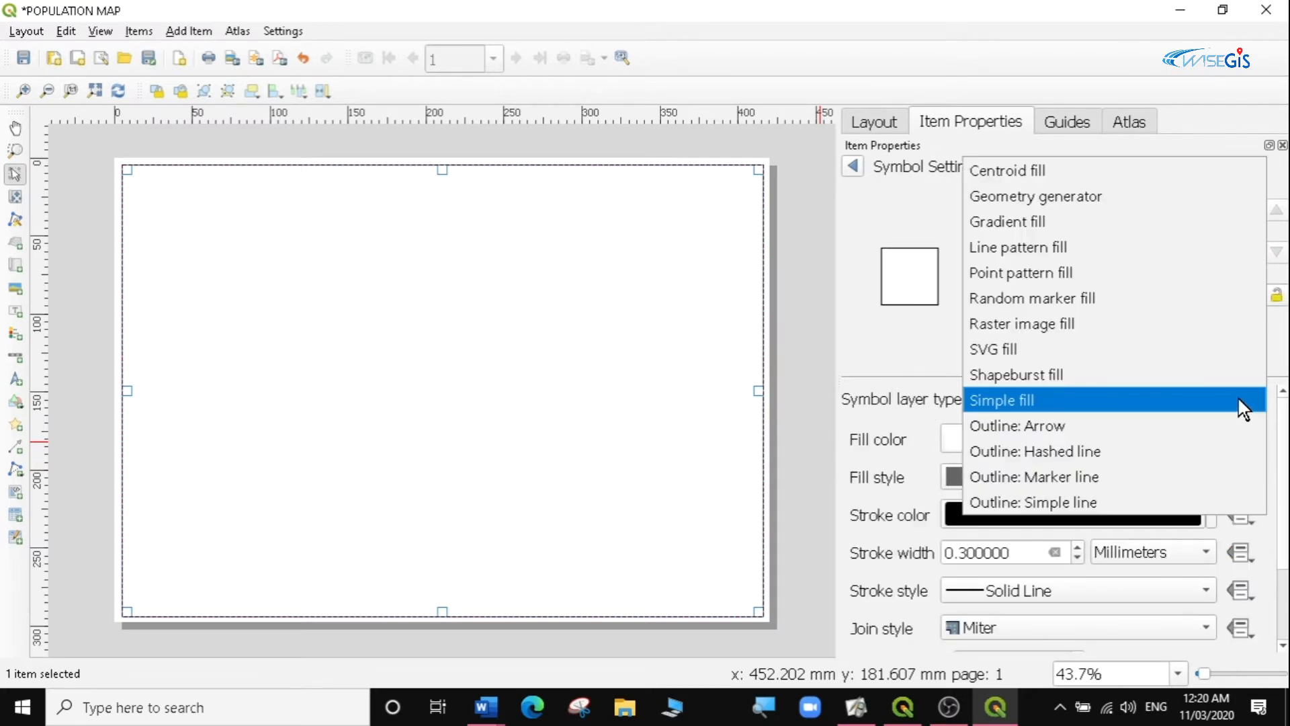
{"action": "left_click", "coordinate": [1037, 498]}
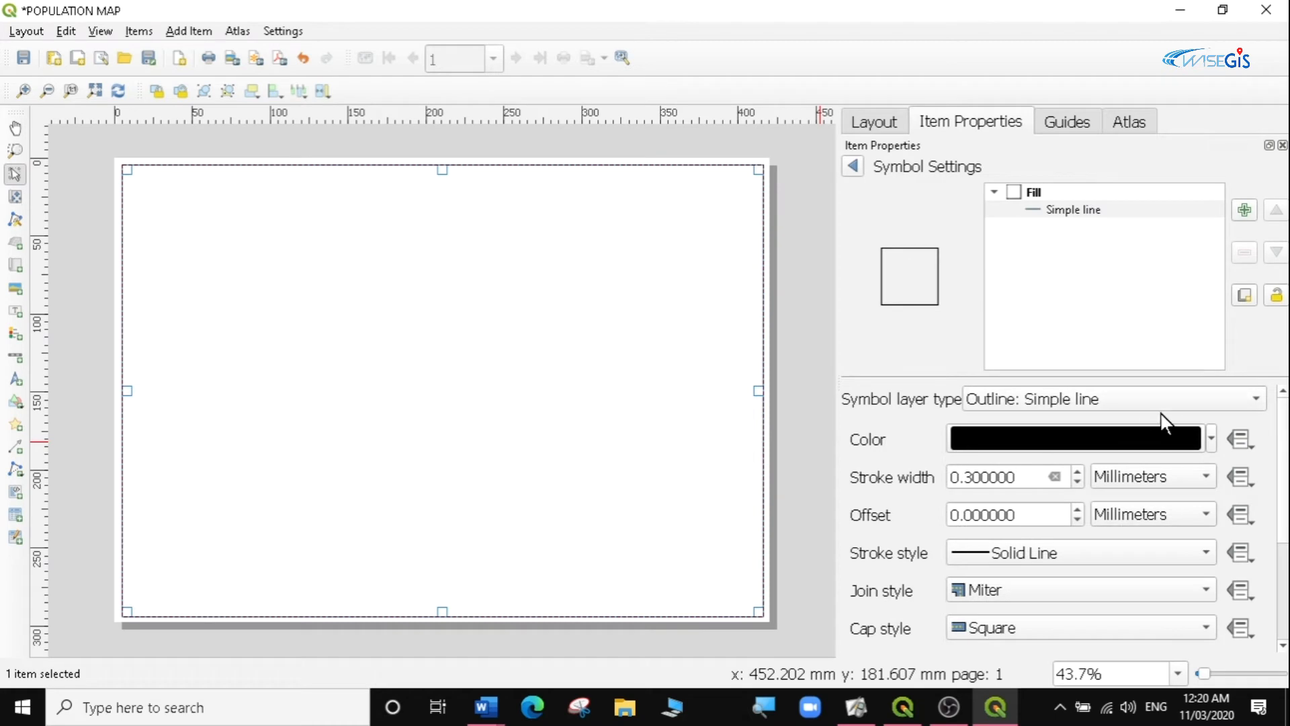
Set the border outline's color to bright green.
{"action": "left_click", "coordinate": [1212, 443]}
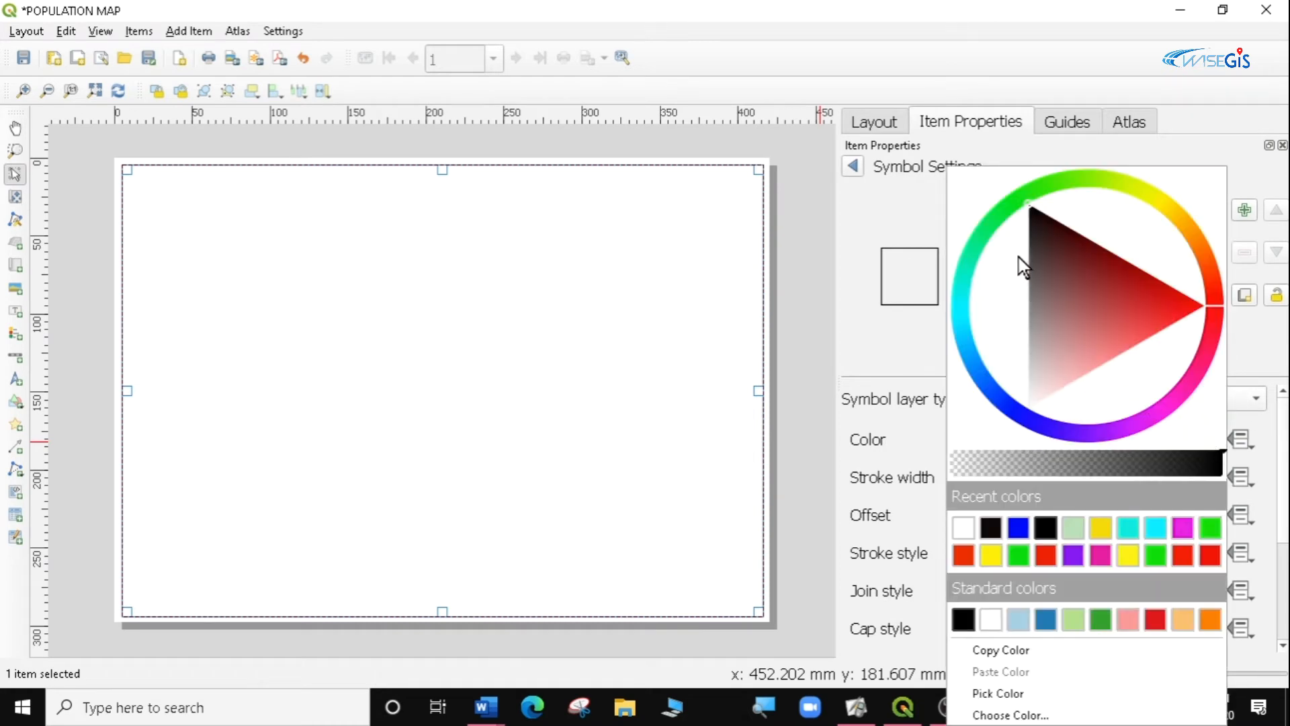
{"action": "left_click_drag", "start_coordinate": [993, 212], "coordinate": [1014, 195]}
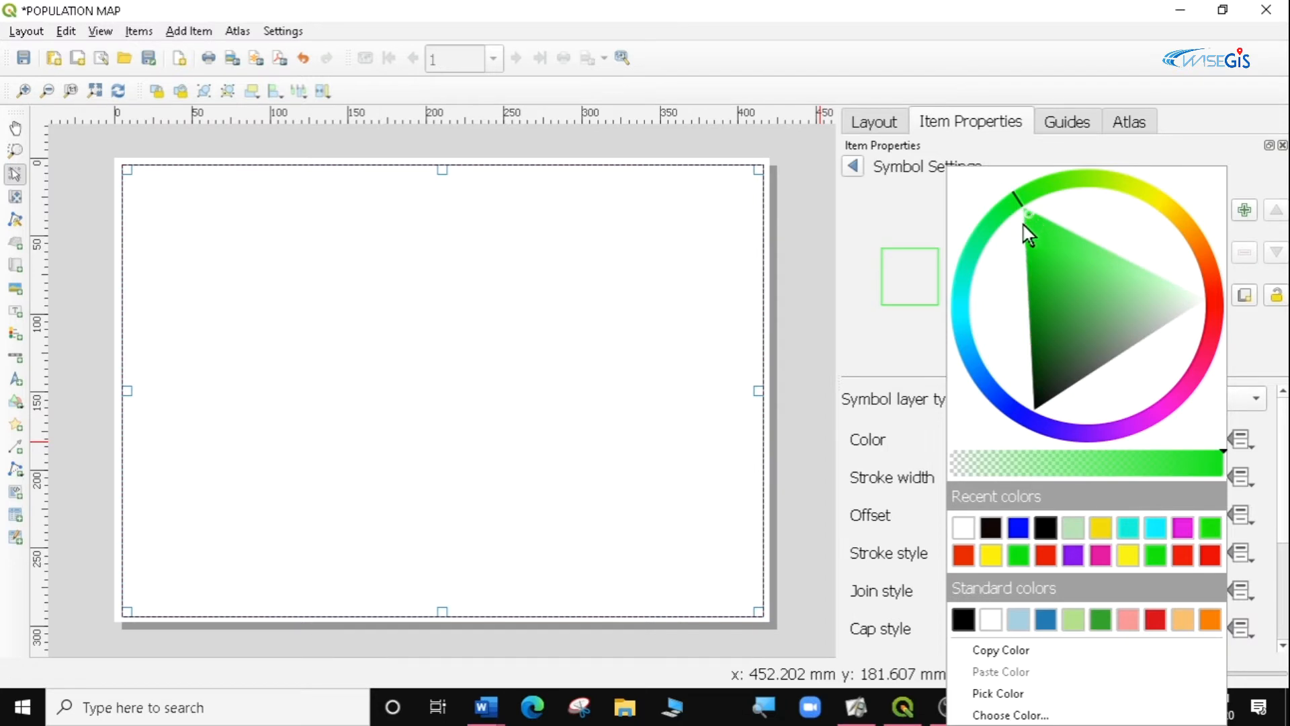
{"action": "left_click", "coordinate": [982, 229]}
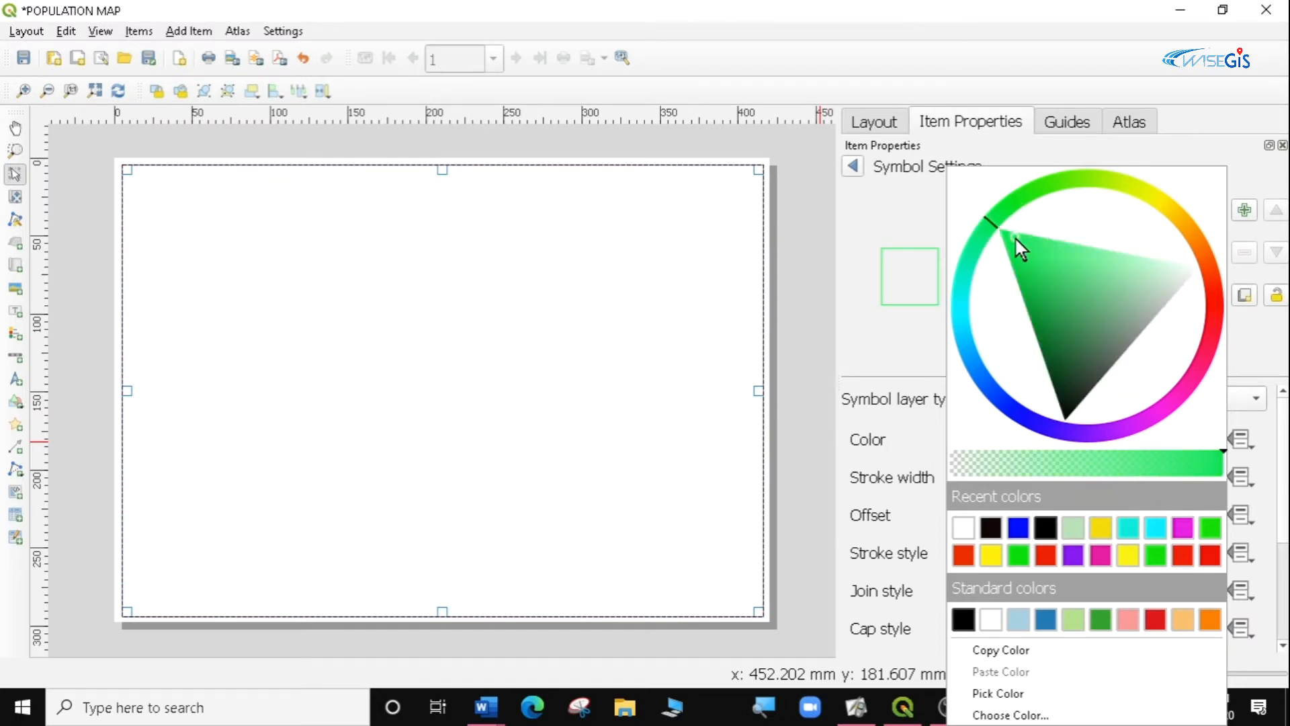
{"action": "left_click_drag", "start_coordinate": [986, 221], "coordinate": [967, 205]}
{"action": "left_click", "coordinate": [932, 214]}
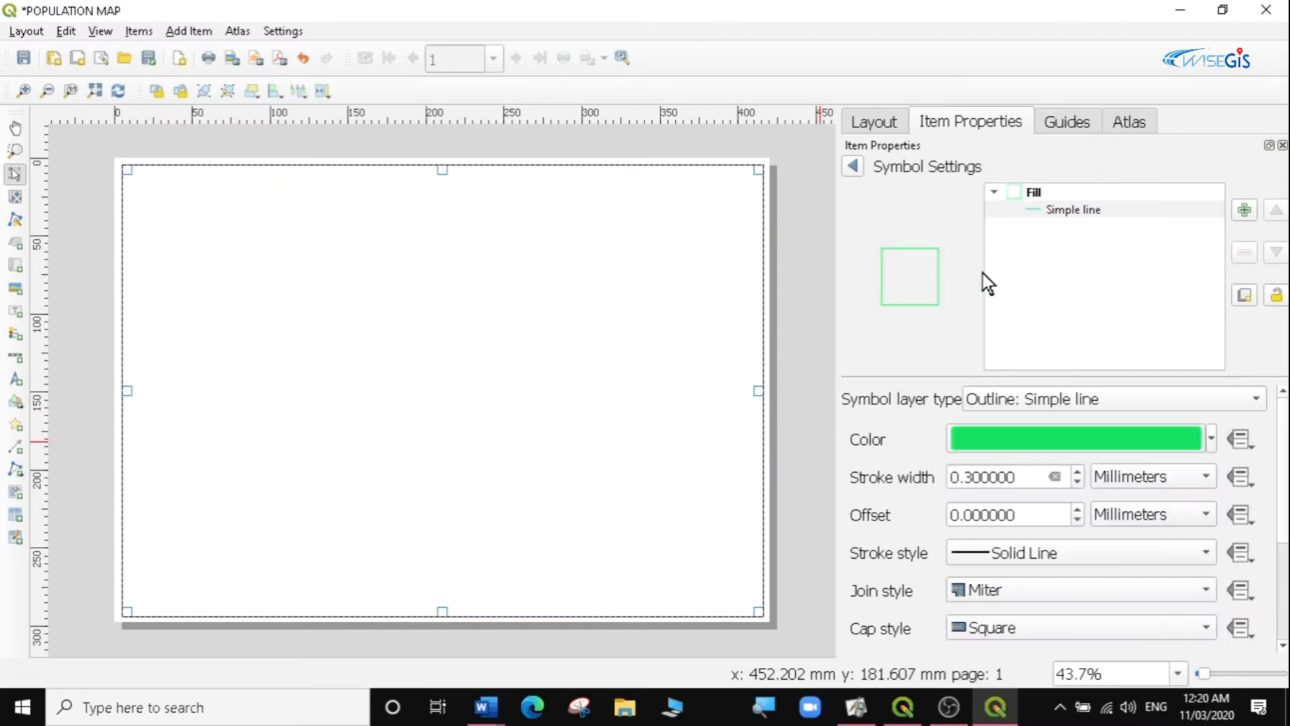
Set the border outline's stroke width to 0.7 mm and deselect the rectangle.
{"action": "left_click", "coordinate": [1077, 471]}
{"action": "left_click", "coordinate": [1078, 471]}
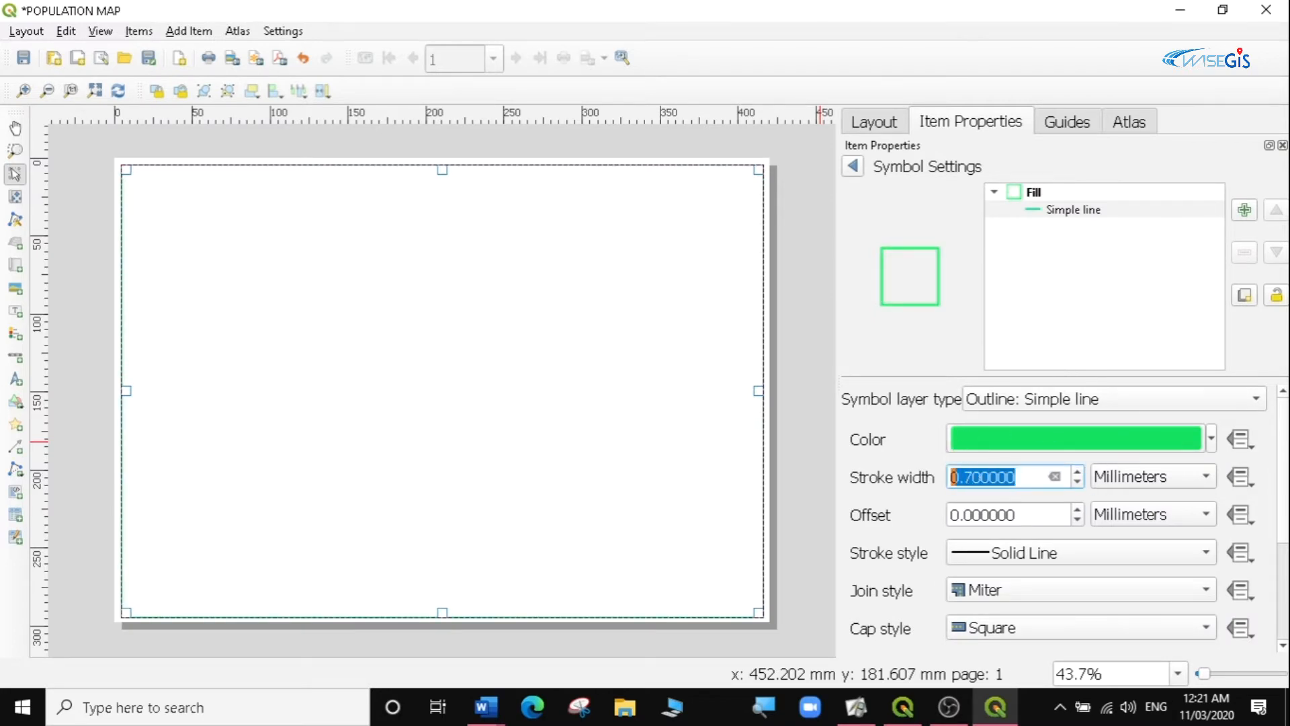
{"action": "left_click", "coordinate": [853, 166]}
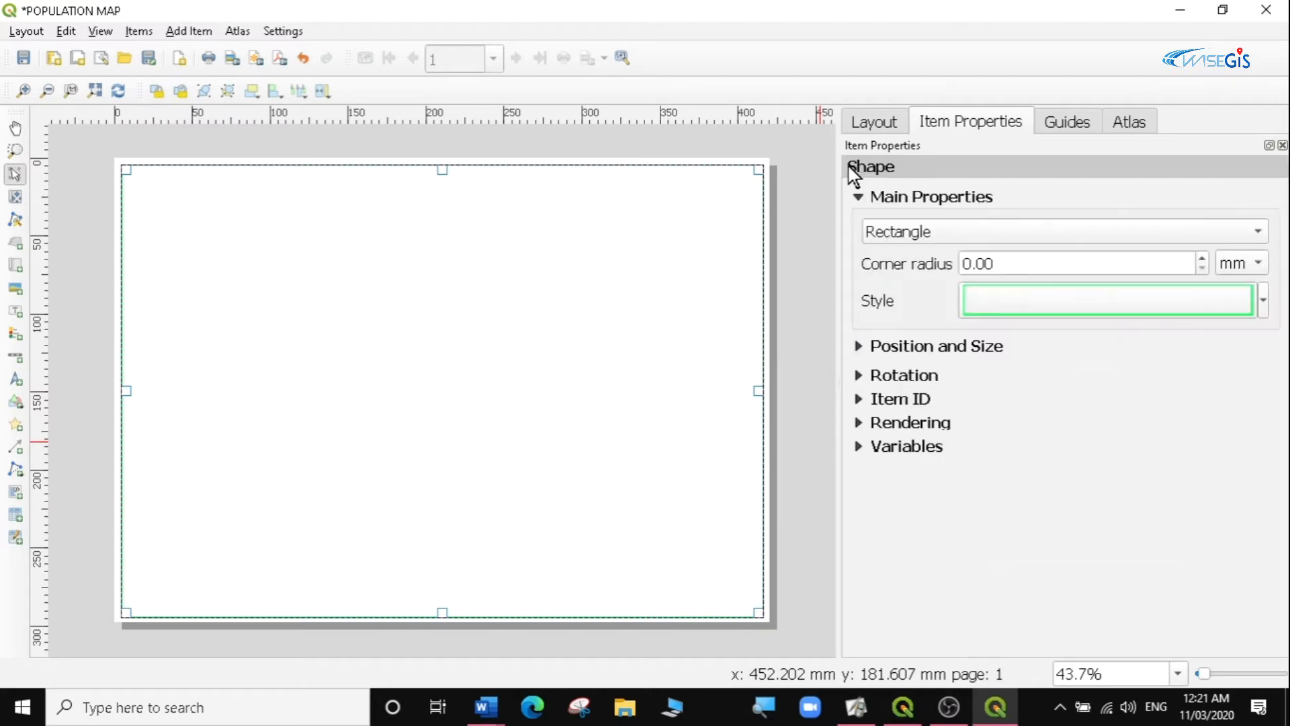
{"action": "left_click", "coordinate": [809, 240]}
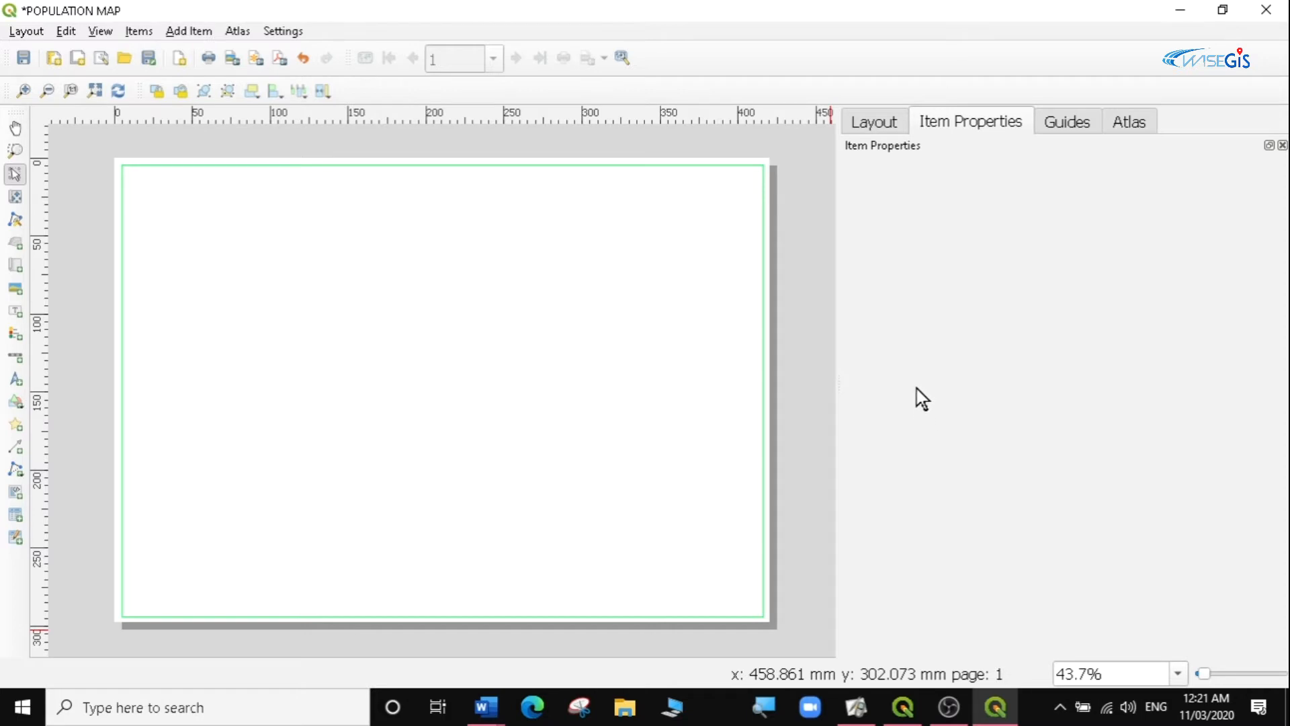
Add a map about 295 mm wide and 280 mm high just inside the border, positioned toward the page's left side.
{"action": "left_click", "coordinate": [188, 31]}
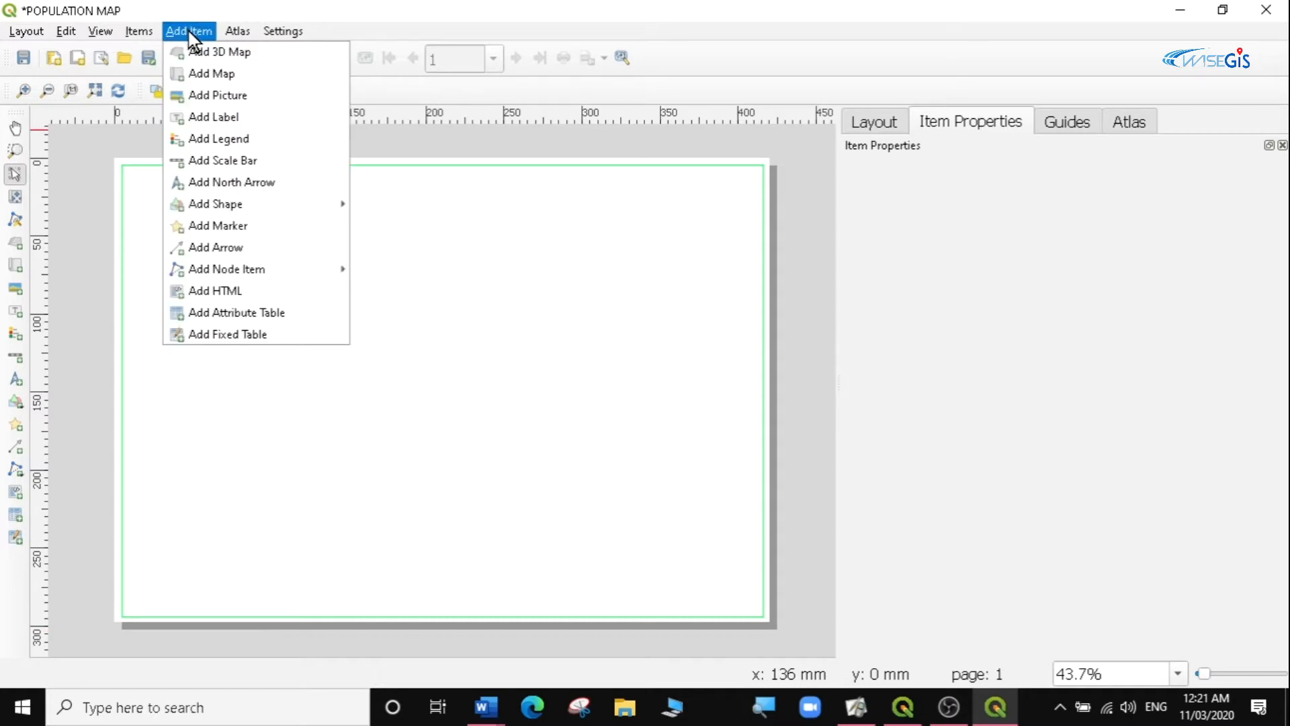
{"action": "left_click", "coordinate": [213, 79]}
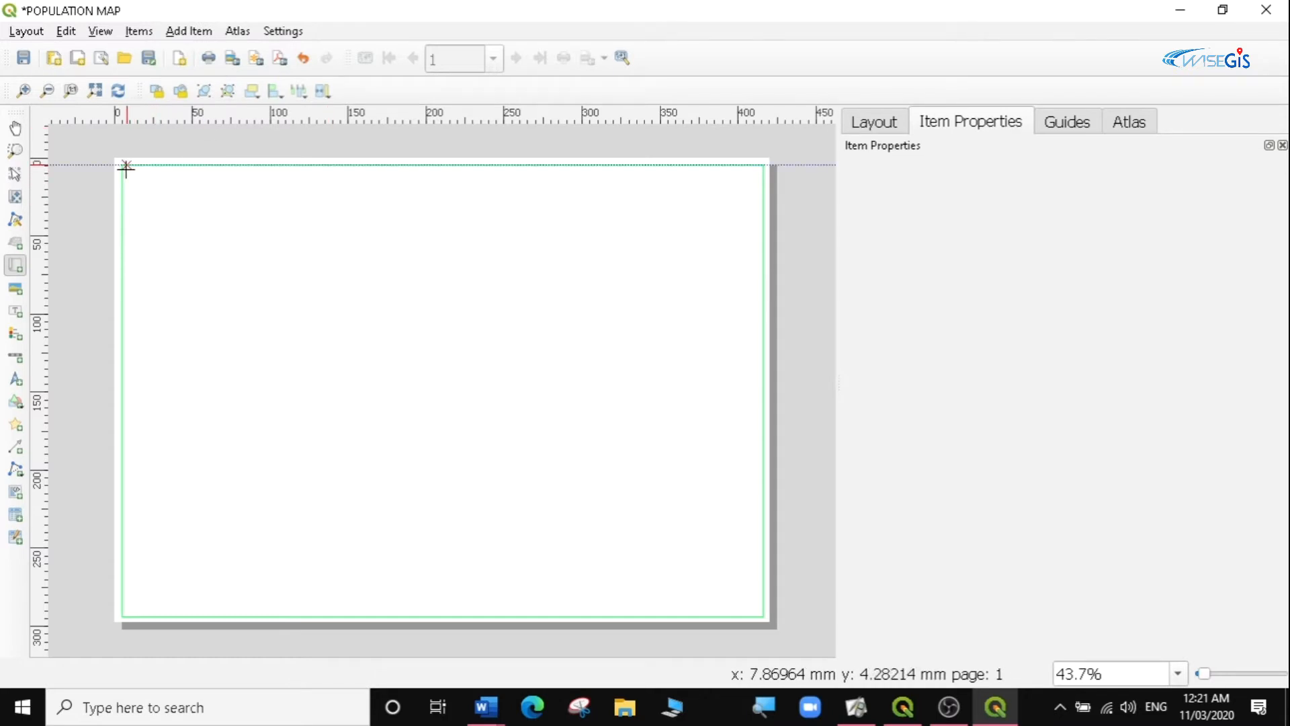
{"action": "mouse_move", "coordinate": [128, 171]}
{"action": "left_mouse_down"}
{"action": "mouse_move", "coordinate": [432, 527]}
{"action": "mouse_move", "coordinate": [532, 589]}
{"action": "mouse_move", "coordinate": [602, 612]}
{"action": "mouse_move", "coordinate": [586, 608]}
{"action": "left_mouse_up"}
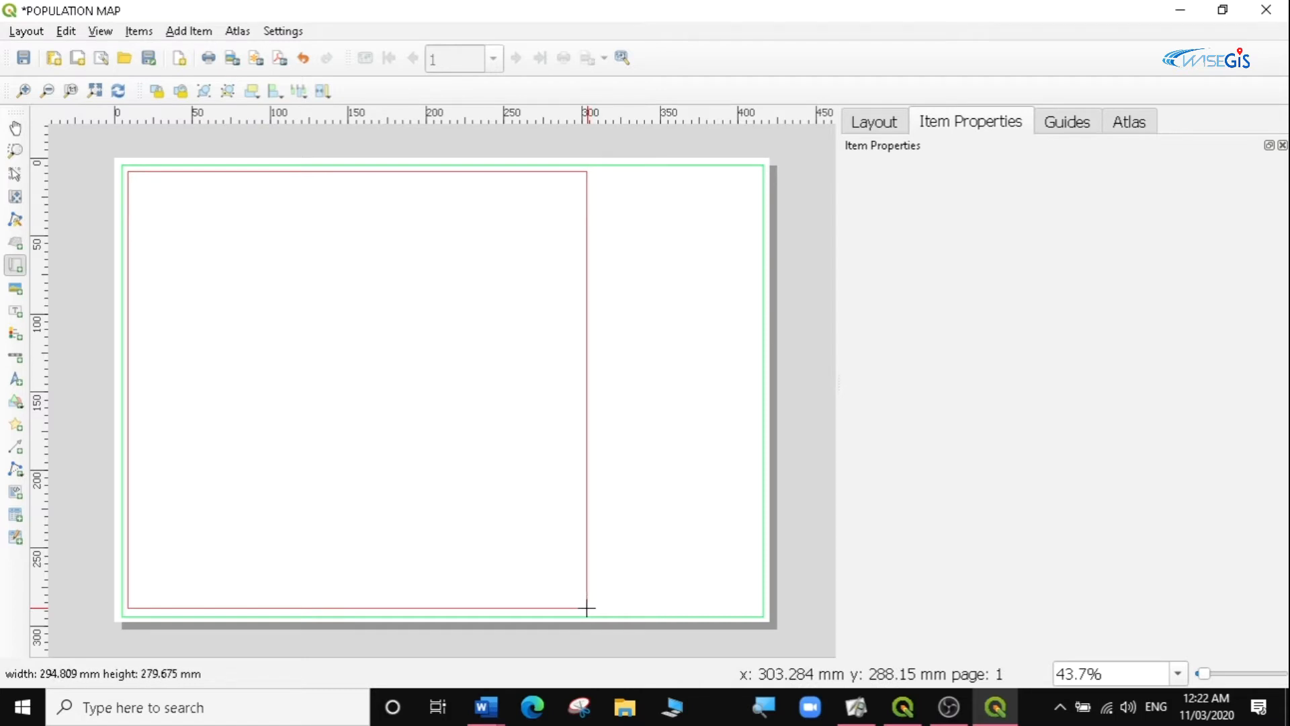
{"action": "left_click_drag", "start_coordinate": [586, 608], "coordinate": [586, 609]}
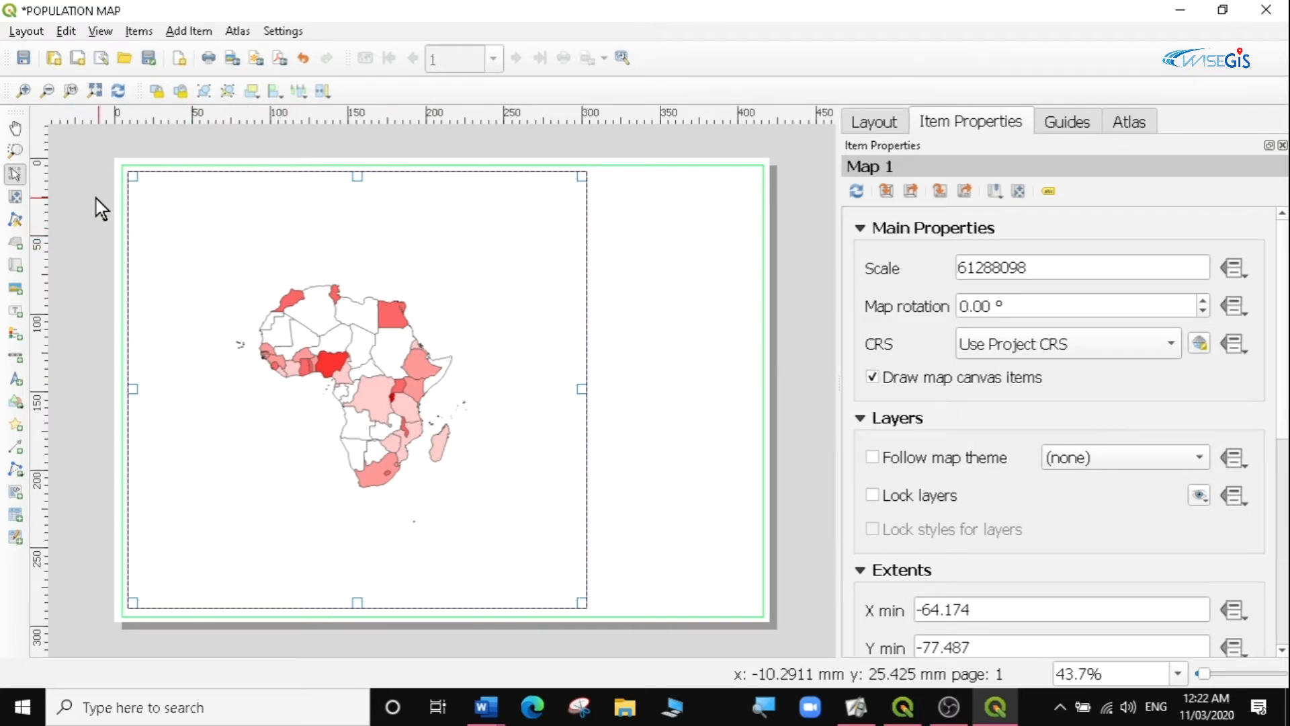
{"action": "left_click_drag", "start_coordinate": [343, 308], "coordinate": [466, 311]}
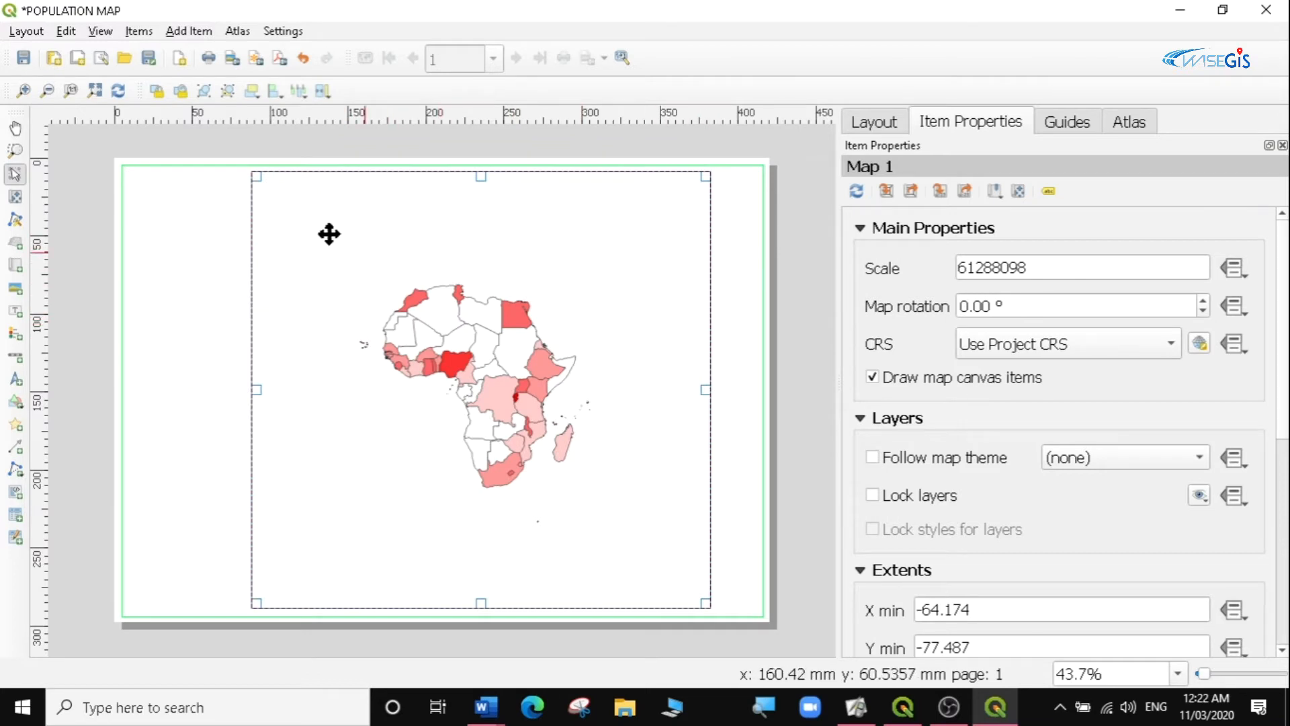
{"action": "left_click_drag", "start_coordinate": [490, 334], "coordinate": [377, 329]}
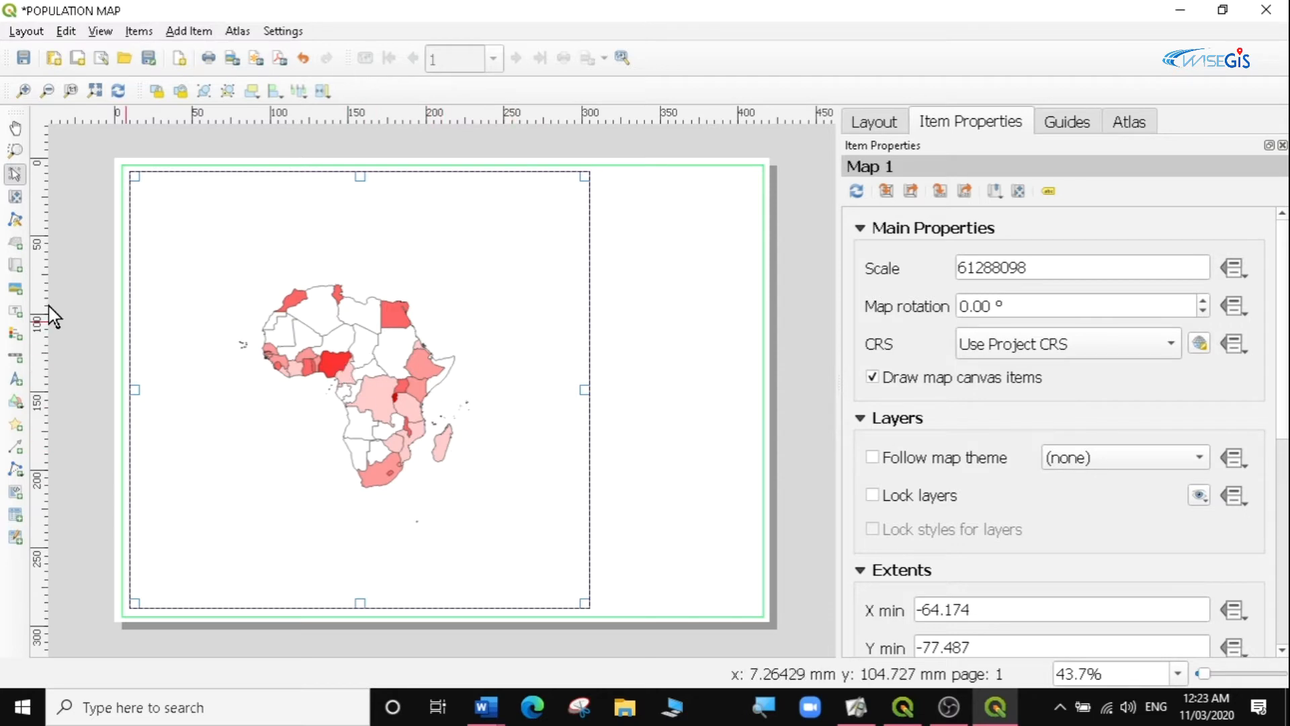
Zoom the content of the map item in to a scale of about 27.9 million so Africa fills its frame.
{"action": "left_click", "coordinate": [14, 198]}
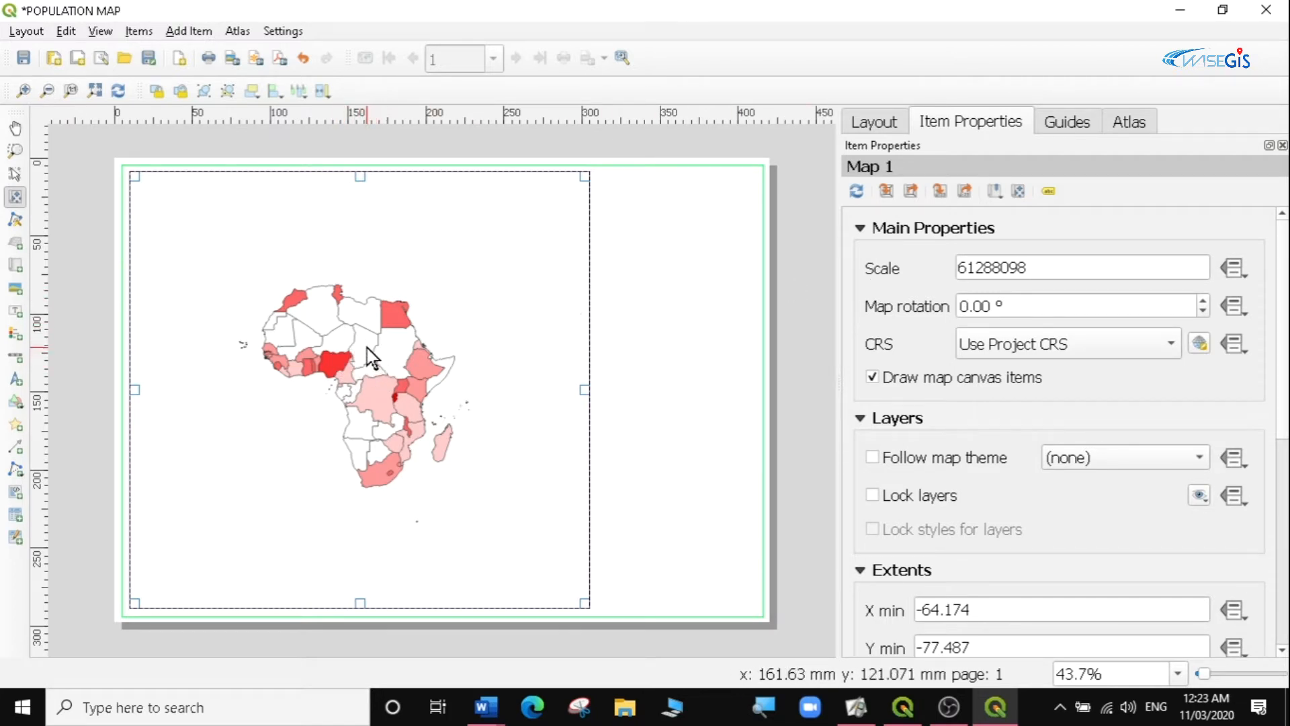
{"action": "scroll", "coordinate": [371, 356], "scroll_direction": "down", "scroll_amount": 1}
{"action": "scroll", "coordinate": [371, 356], "scroll_direction": "up", "scroll_amount": 1}
{"action": "scroll", "coordinate": [368, 348], "scroll_direction": "up", "scroll_amount": 2}
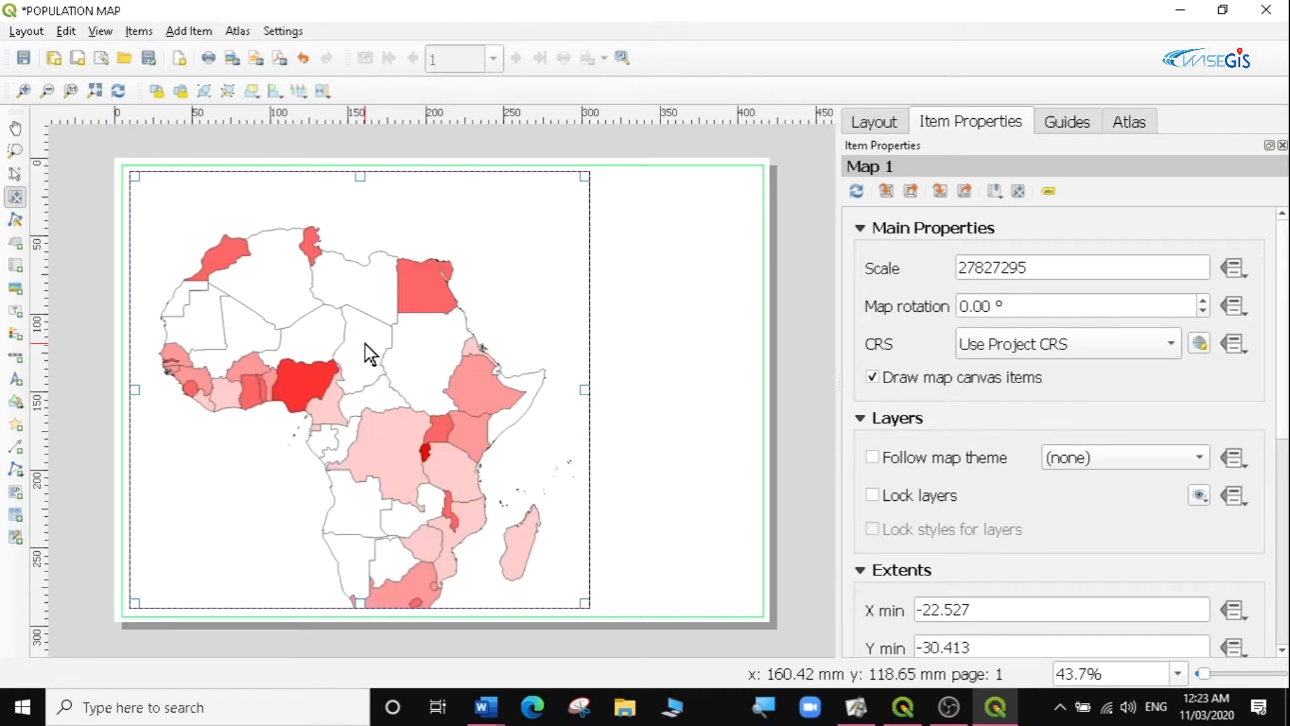
{"action": "scroll", "coordinate": [371, 353], "scroll_direction": "down", "scroll_amount": 2}
{"action": "scroll", "coordinate": [367, 351], "scroll_direction": "up", "scroll_amount": 2}
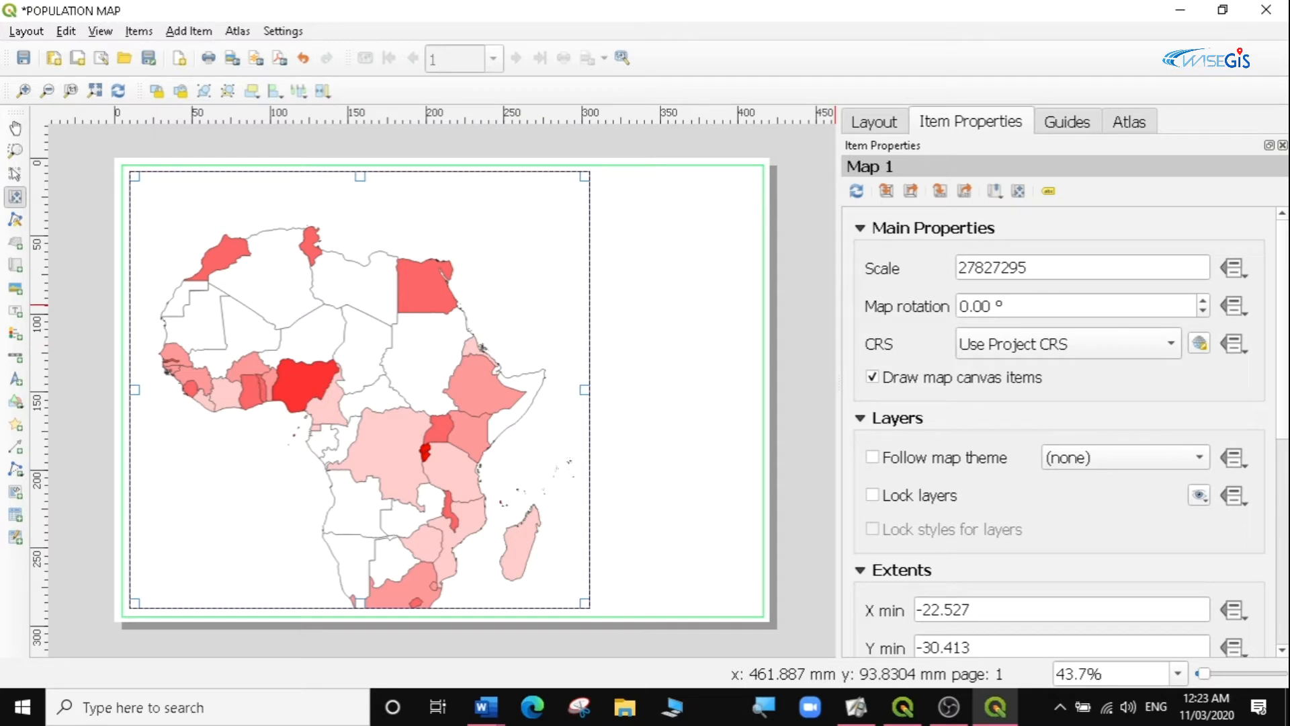
{"action": "scroll", "coordinate": [329, 328], "scroll_direction": "down", "scroll_amount": 2}
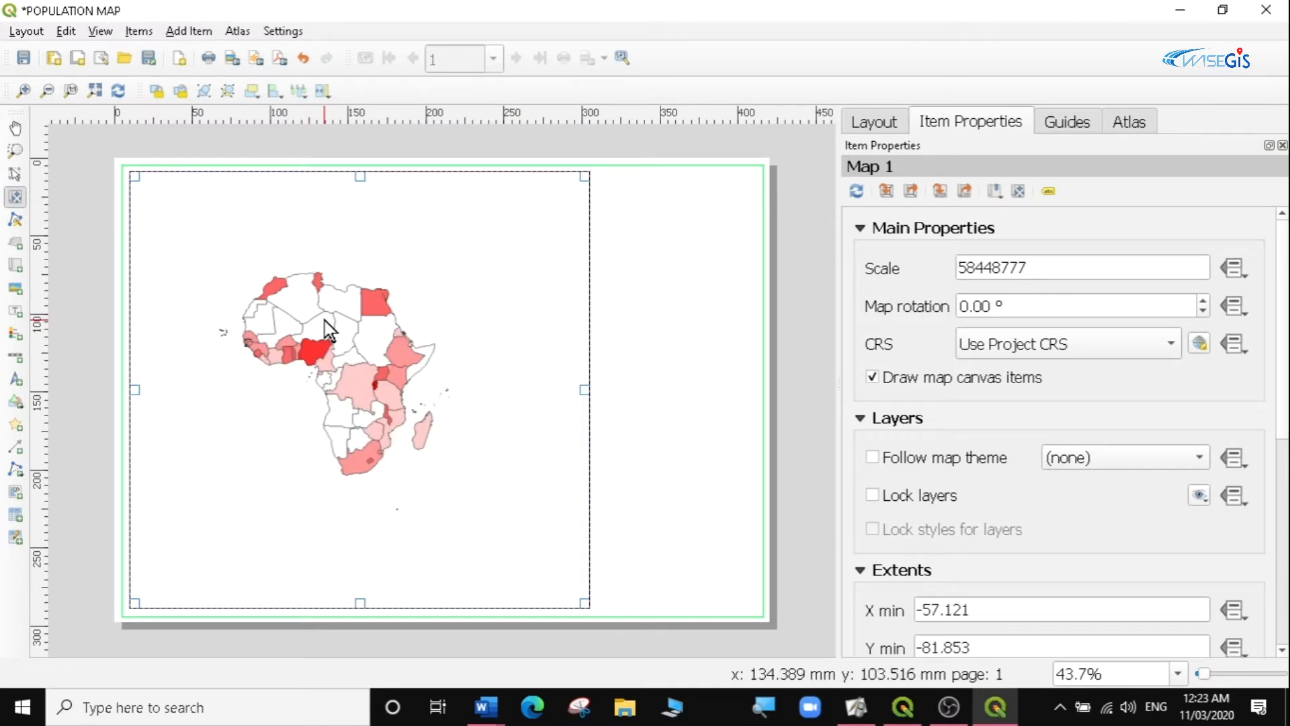
{"action": "scroll", "coordinate": [329, 328], "scroll_direction": "up", "scroll_amount": 2}
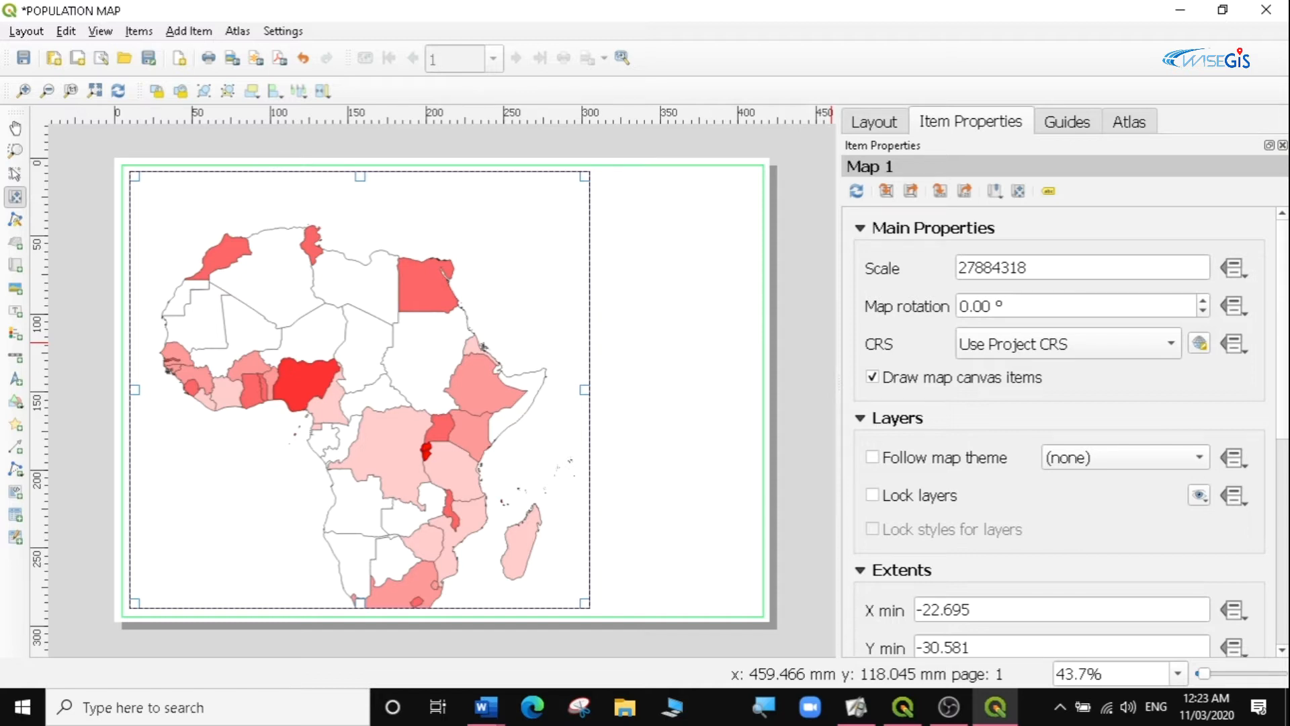
Set the map scale to 27000000 and shift the map content upward so southern Africa fits in the frame.
{"action": "left_click", "coordinate": [1031, 268]}
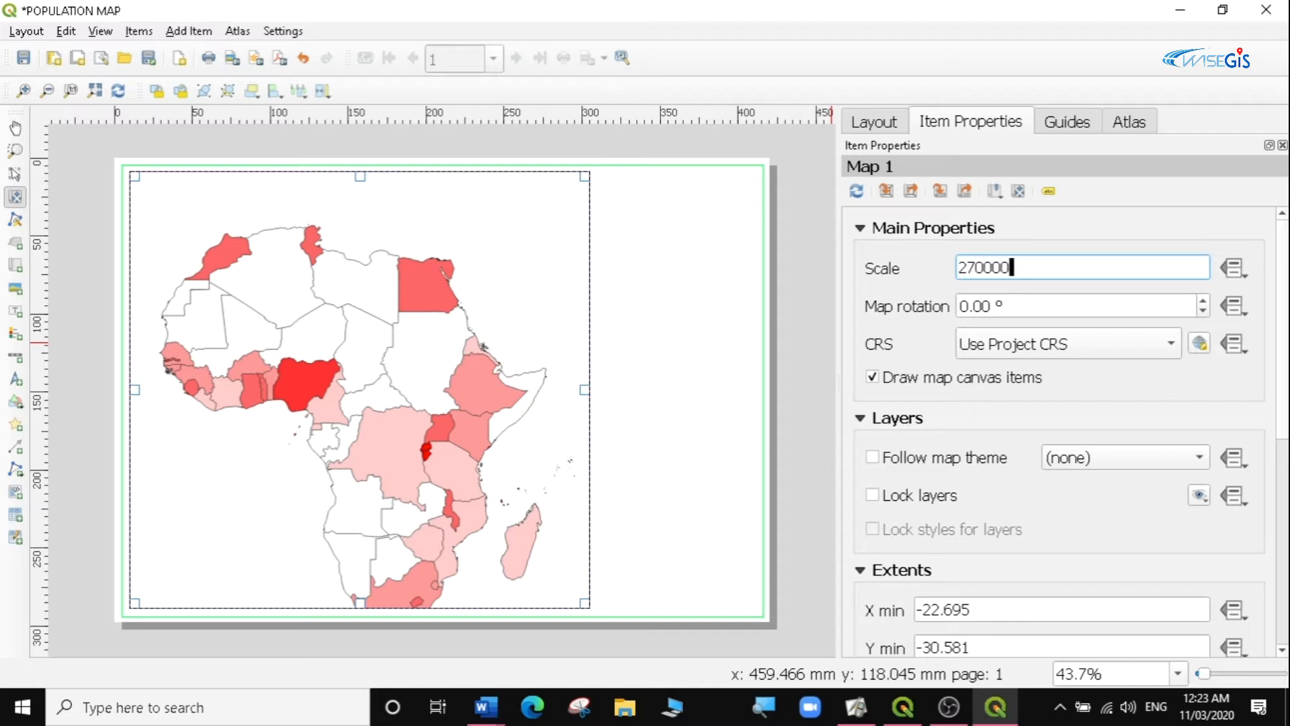
{"action": "key", "text": "Return"}
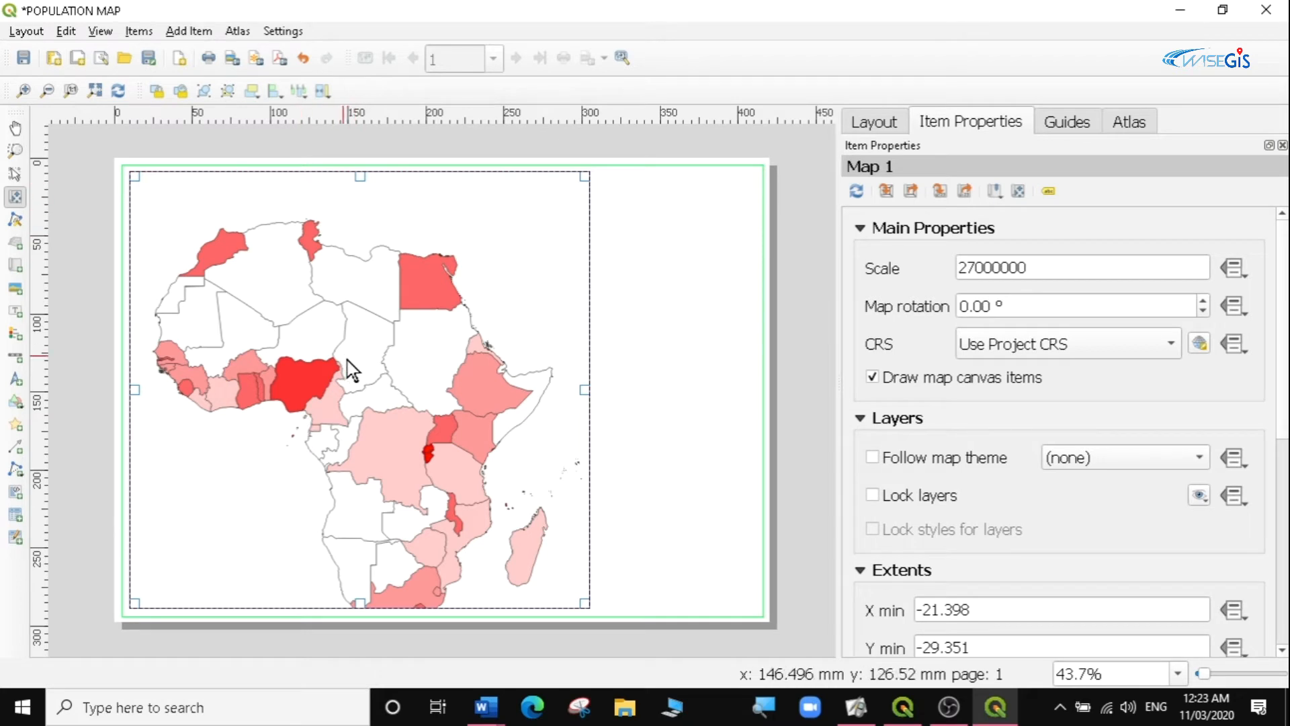
{"action": "left_click_drag", "start_coordinate": [352, 362], "coordinate": [350, 330]}
Enable a frame around the map item and set its thickness to 1.30 mm.
{"action": "scroll", "coordinate": [363, 349], "scroll_direction": "down", "scroll_amount": 2}
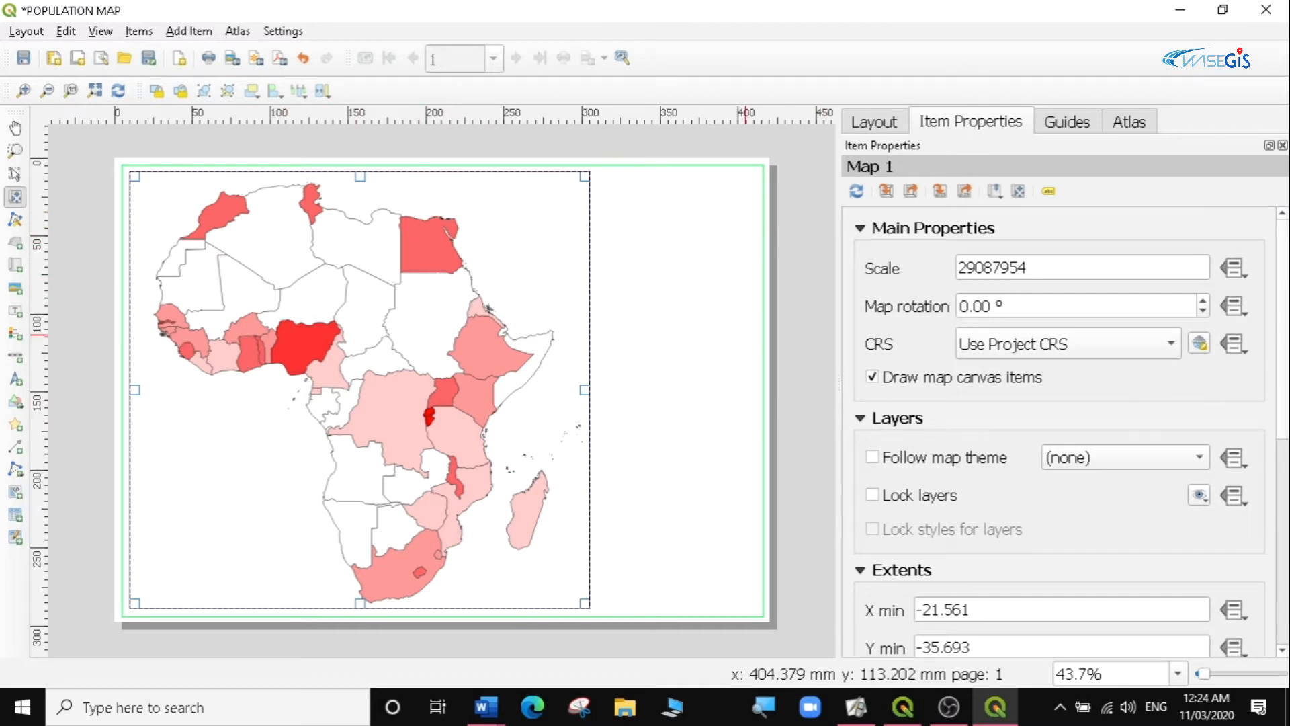
{"action": "scroll", "coordinate": [1062, 430], "scroll_direction": "down", "scroll_amount": 6}
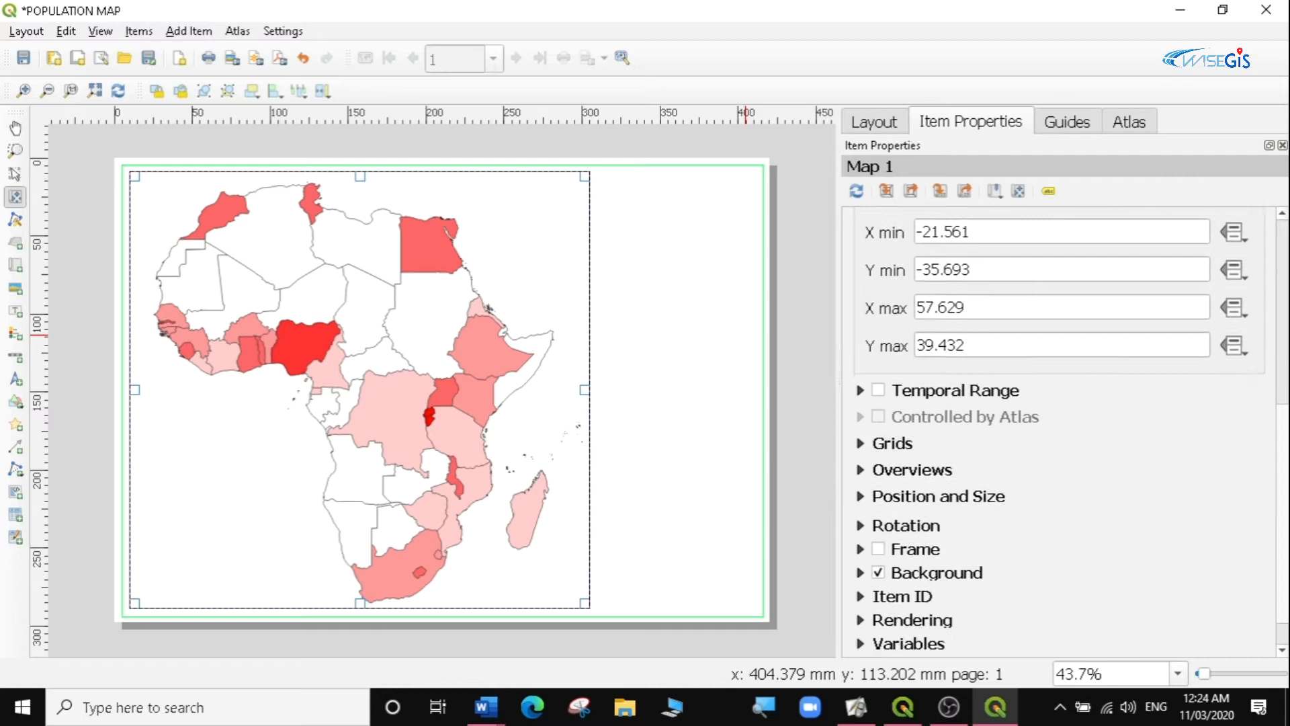
{"action": "left_click", "coordinate": [878, 540]}
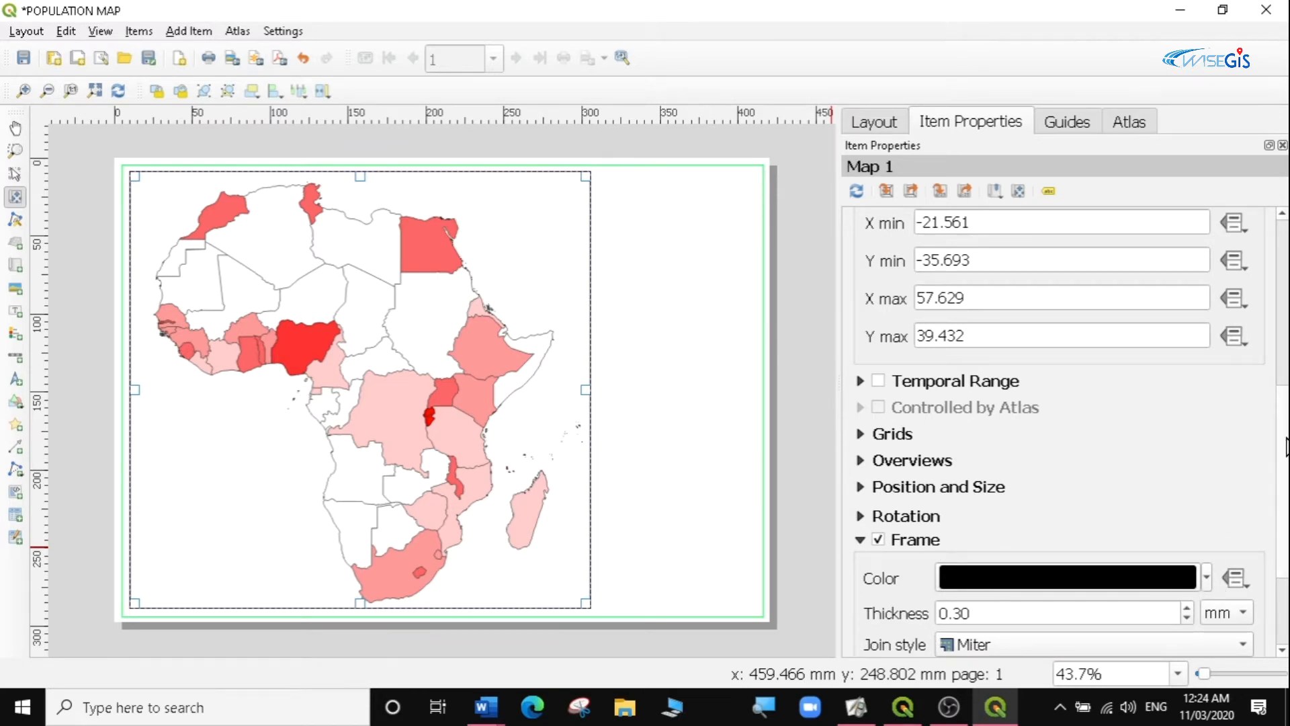
{"action": "scroll", "coordinate": [1280, 420], "scroll_direction": "down", "scroll_amount": 2}
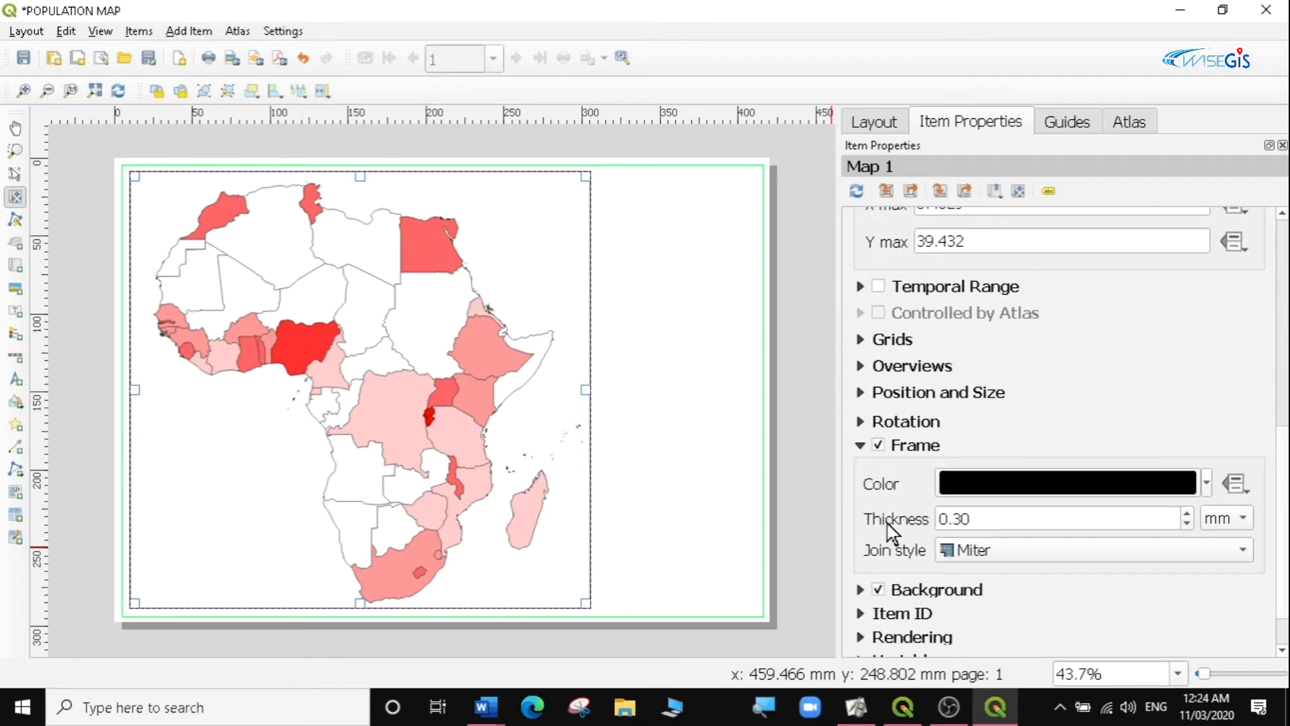
{"action": "left_click", "coordinate": [1188, 512]}
{"action": "left_click", "coordinate": [1188, 512]}
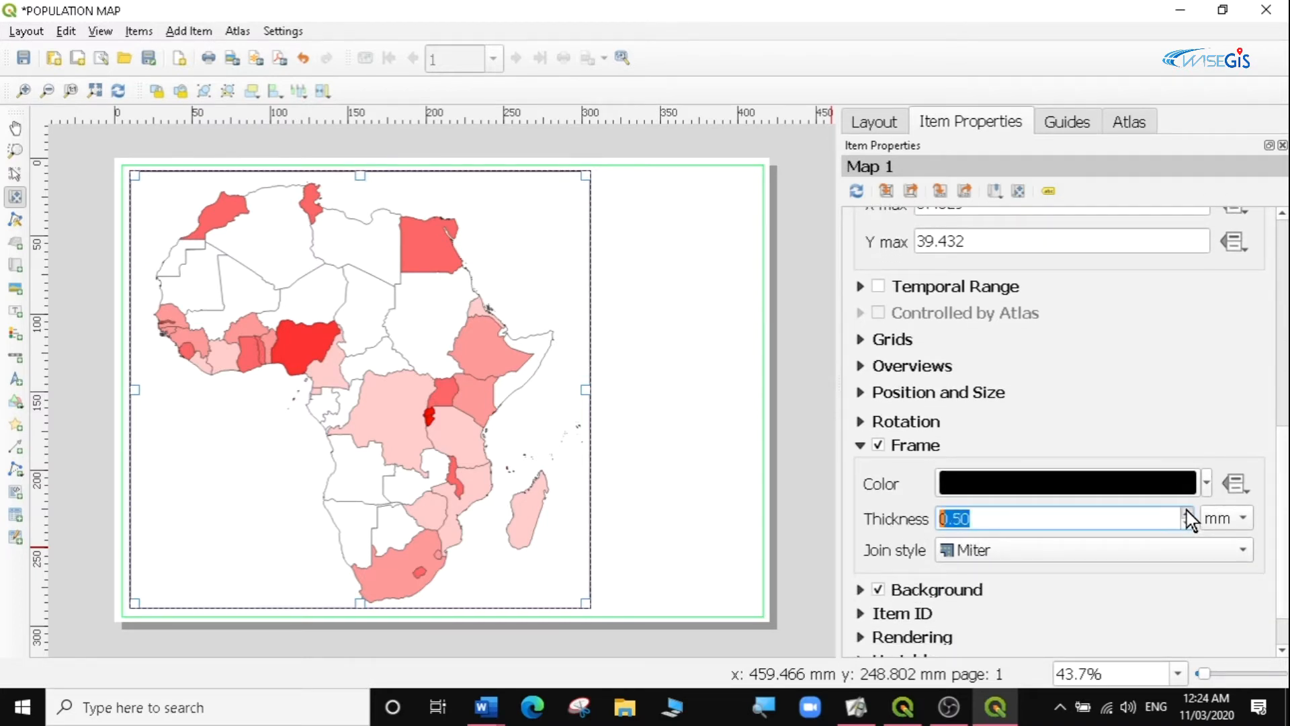
{"action": "left_click", "coordinate": [1188, 512]}
{"action": "left_click", "coordinate": [1187, 512]}
{"action": "left_click", "coordinate": [1187, 512]}
{"action": "left_click", "coordinate": [1187, 512]}
{"action": "left_click", "coordinate": [1187, 512]}
{"action": "left_click", "coordinate": [1187, 512]}
{"action": "left_click", "coordinate": [1187, 512]}
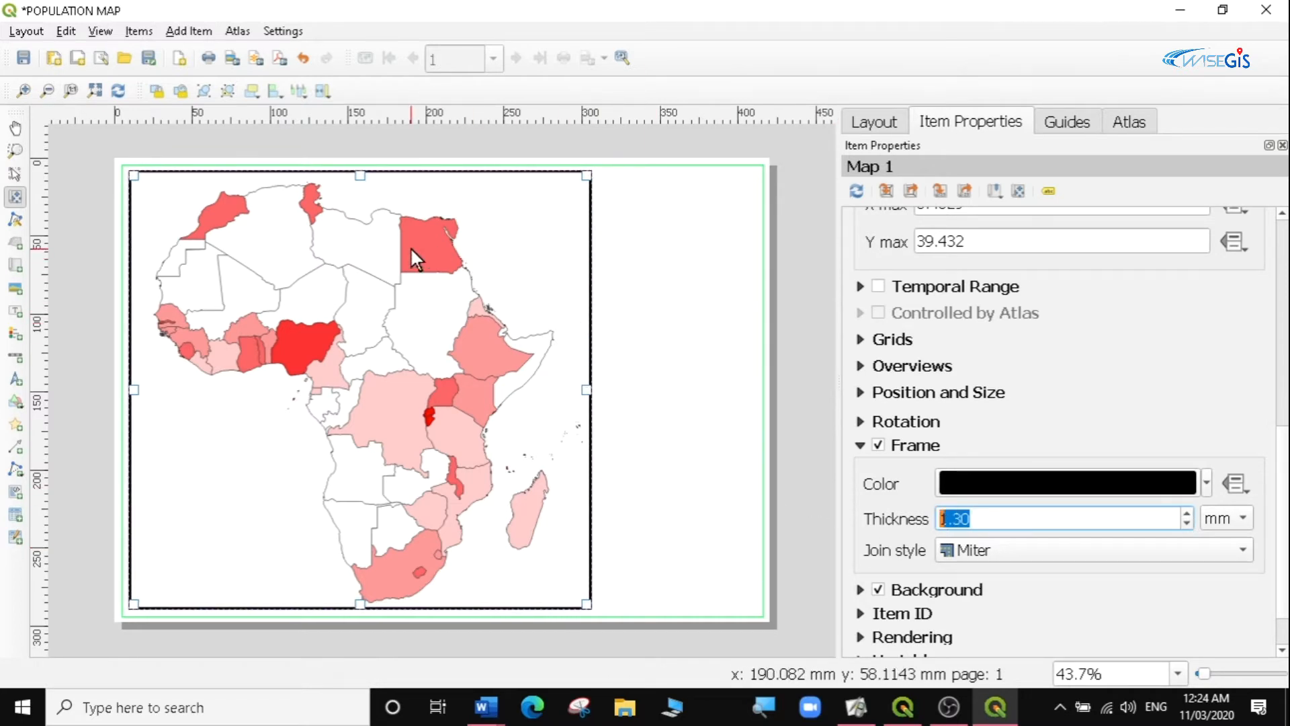
{"action": "left_click", "coordinate": [83, 261]}
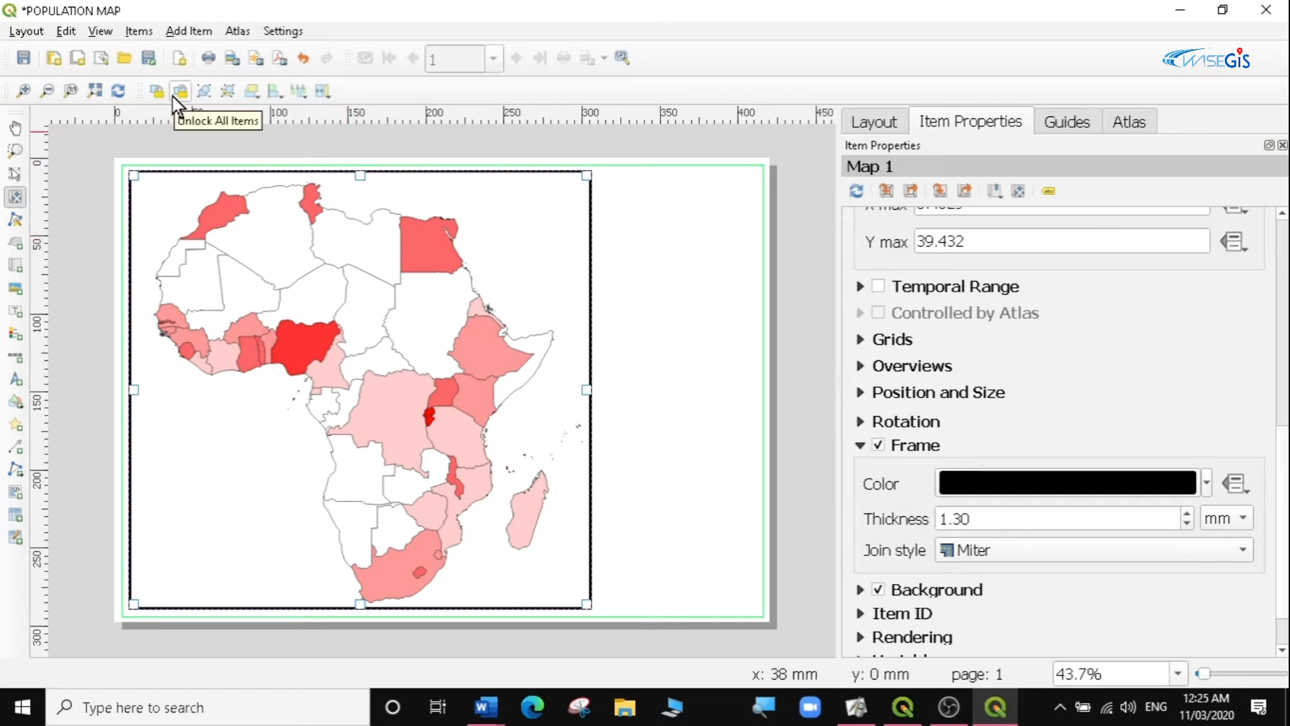
Add a legend in the empty area beside the map and move it up so it fits within the border.
{"action": "left_click", "coordinate": [183, 32]}
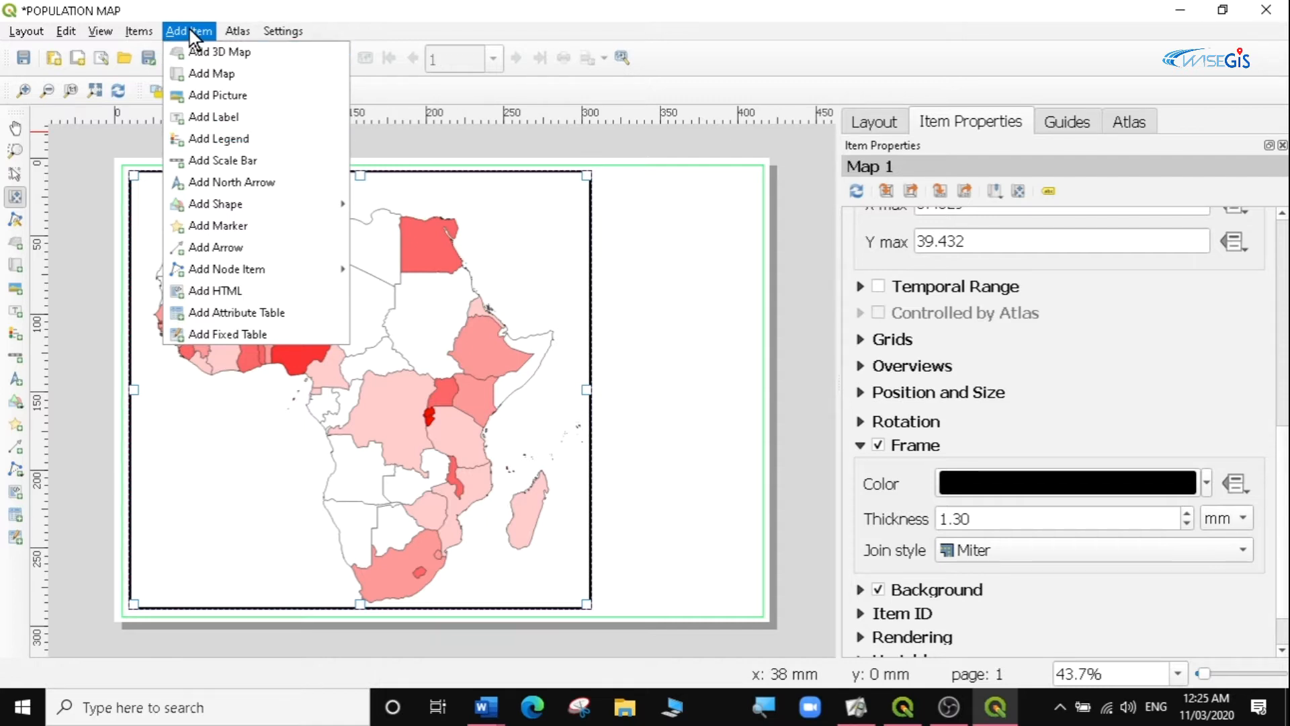
{"action": "left_click", "coordinate": [213, 139]}
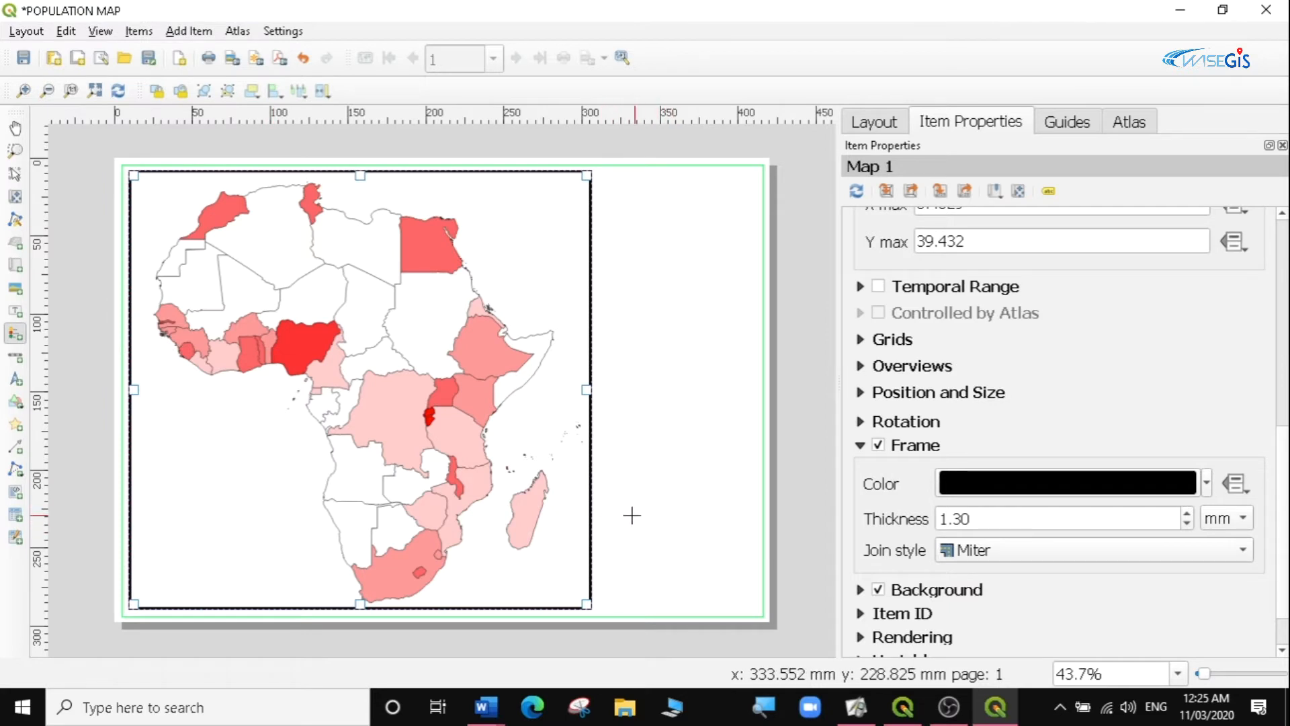
{"action": "left_click_drag", "start_coordinate": [609, 497], "coordinate": [740, 602]}
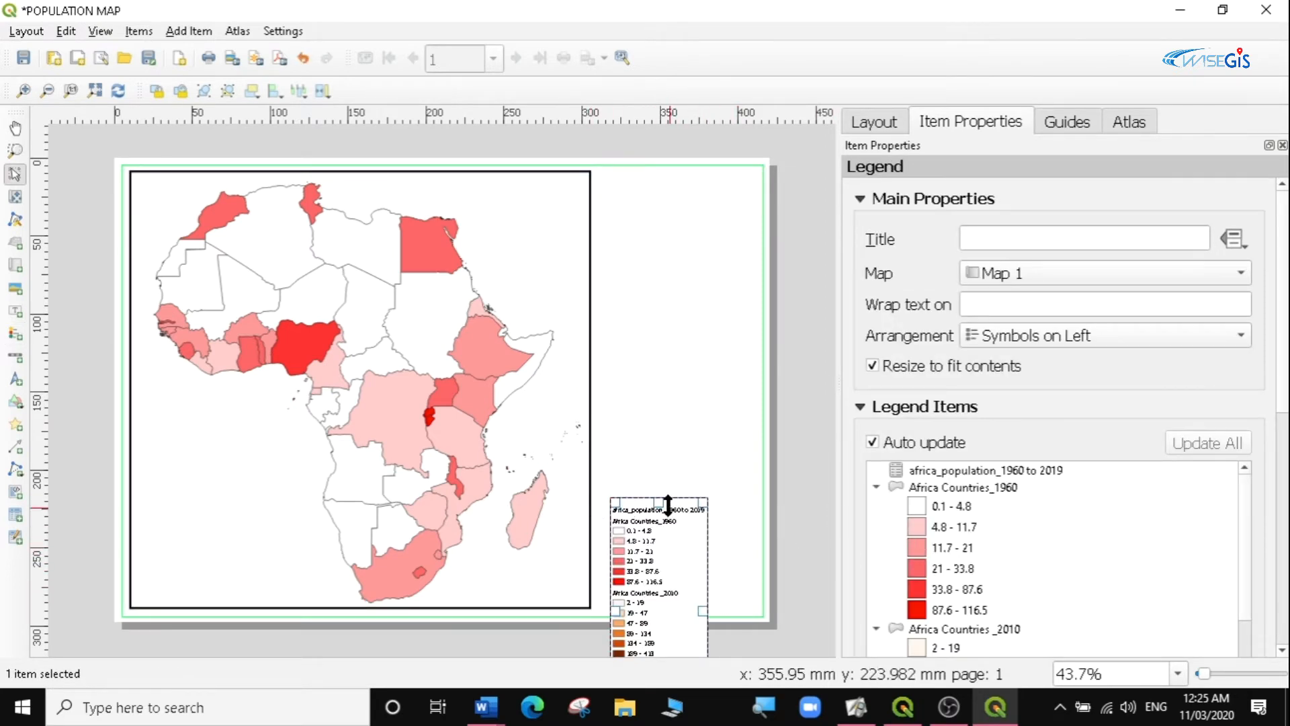
{"action": "left_click_drag", "start_coordinate": [654, 526], "coordinate": [653, 344]}
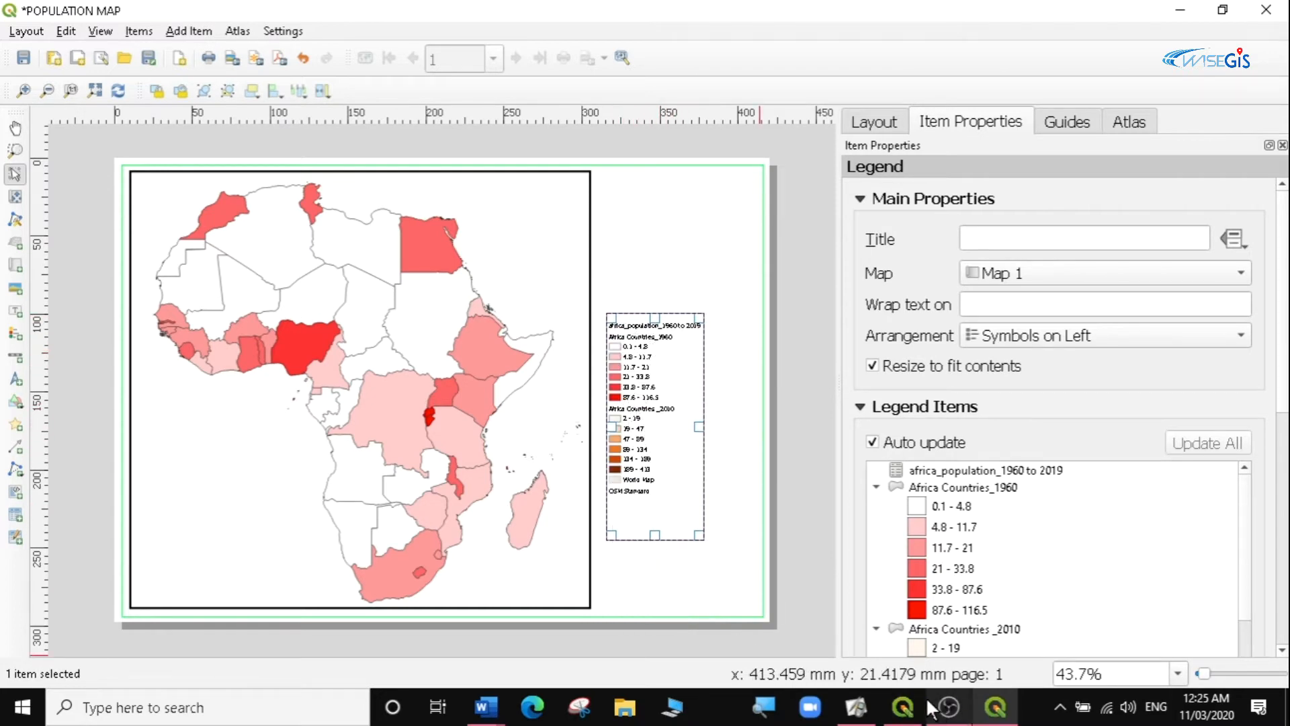
Turn off auto update for the legend and remove the africa_population_1960 to 2019 entry from its items.
{"action": "left_click", "coordinate": [902, 711]}
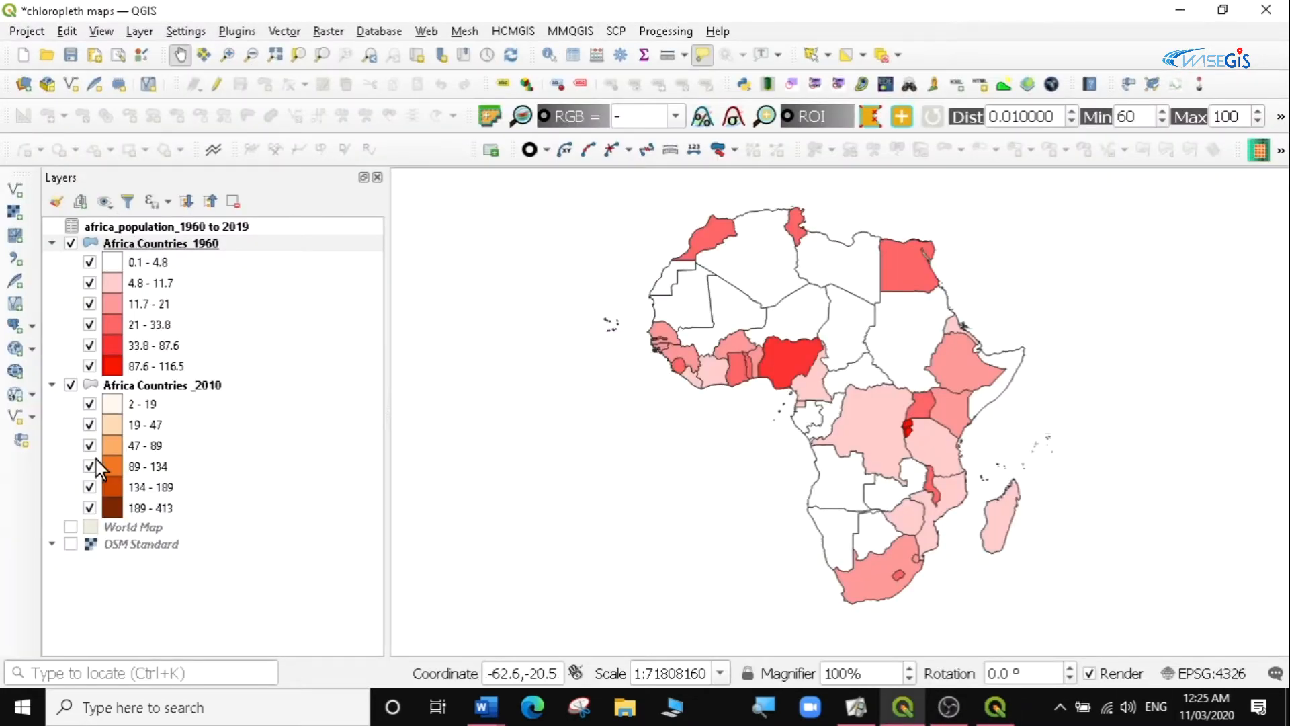
{"action": "left_click", "coordinate": [1179, 11]}
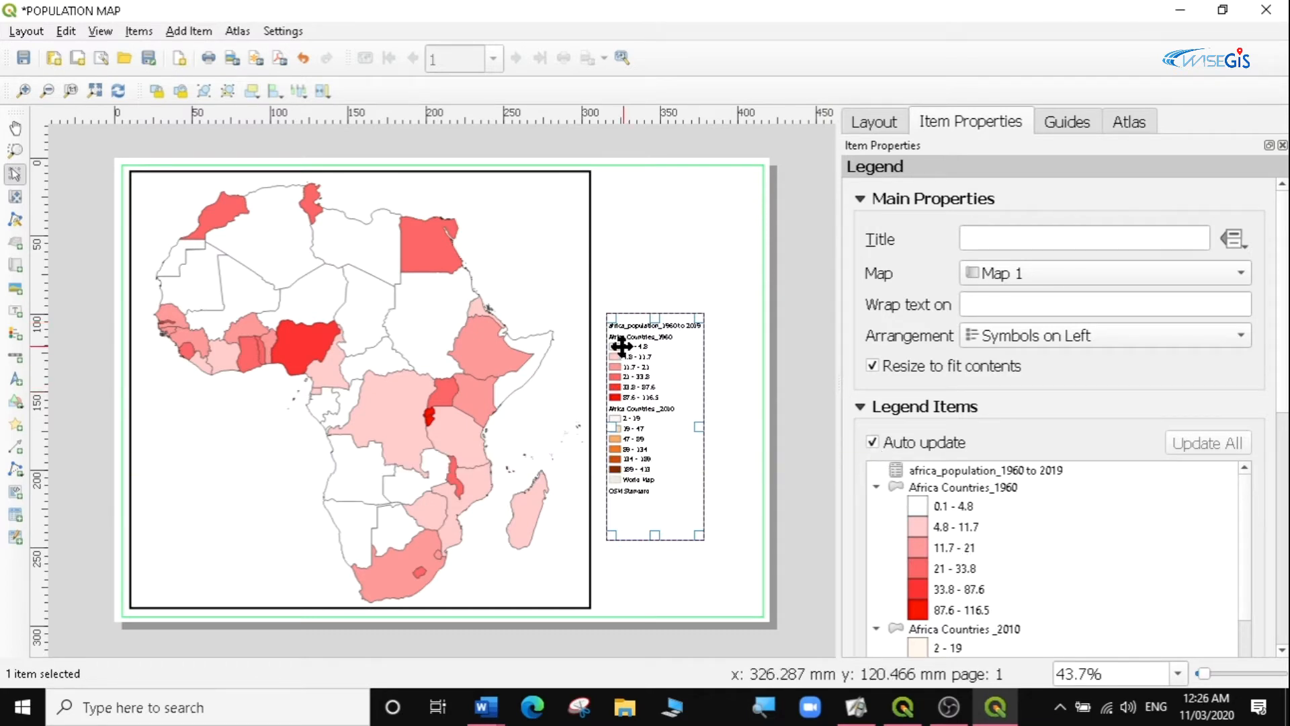
{"action": "left_click", "coordinate": [873, 442]}
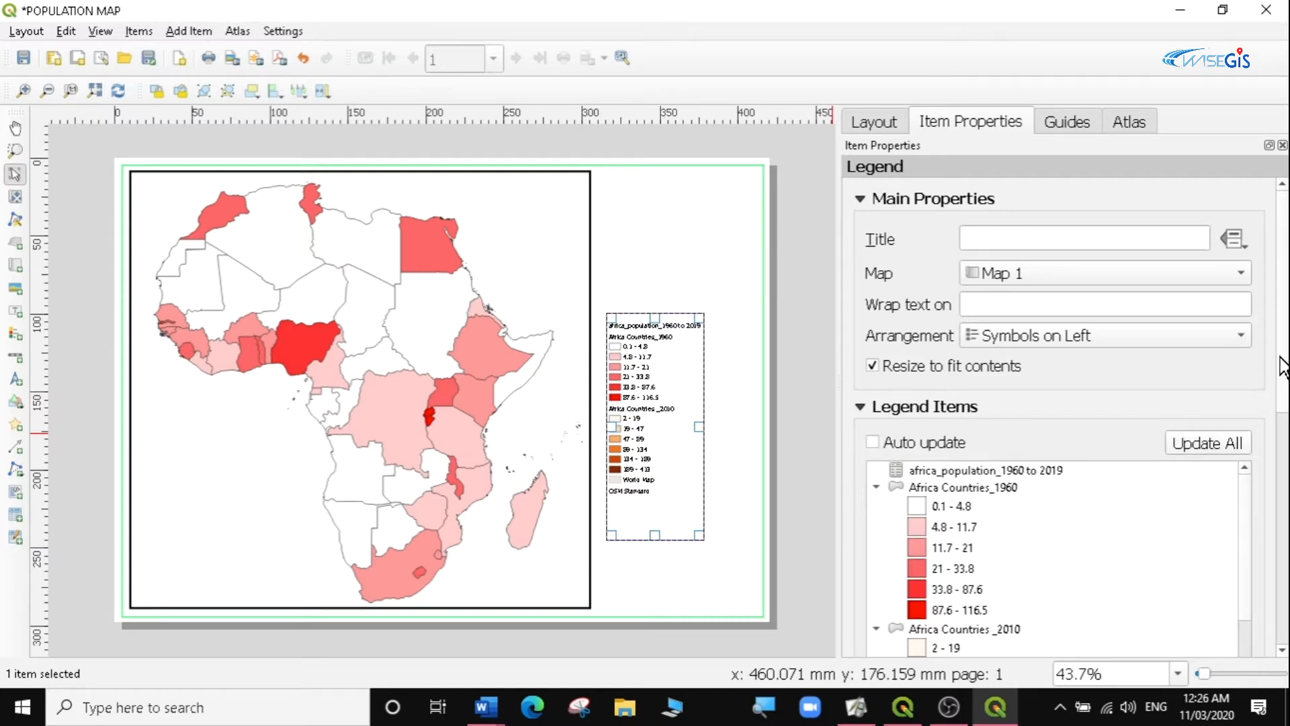
{"action": "scroll", "coordinate": [1280, 370], "scroll_direction": "down", "scroll_amount": 3}
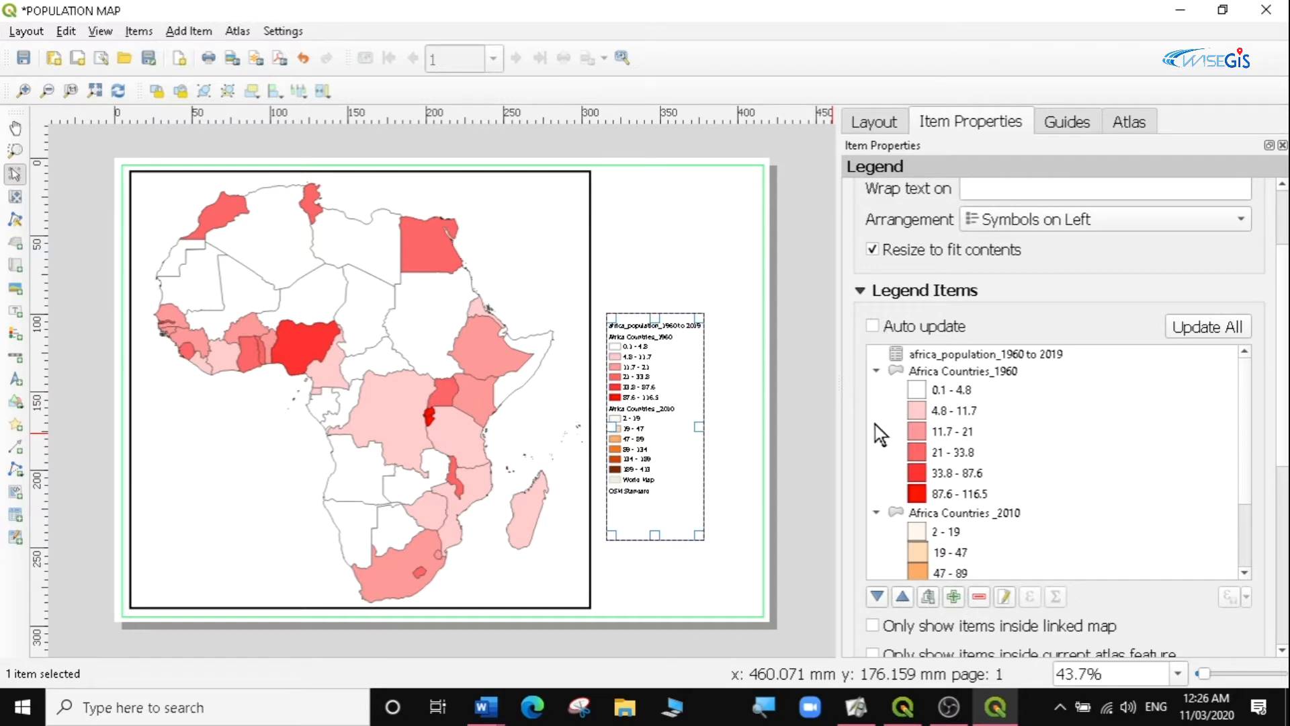
{"action": "left_click", "coordinate": [874, 327]}
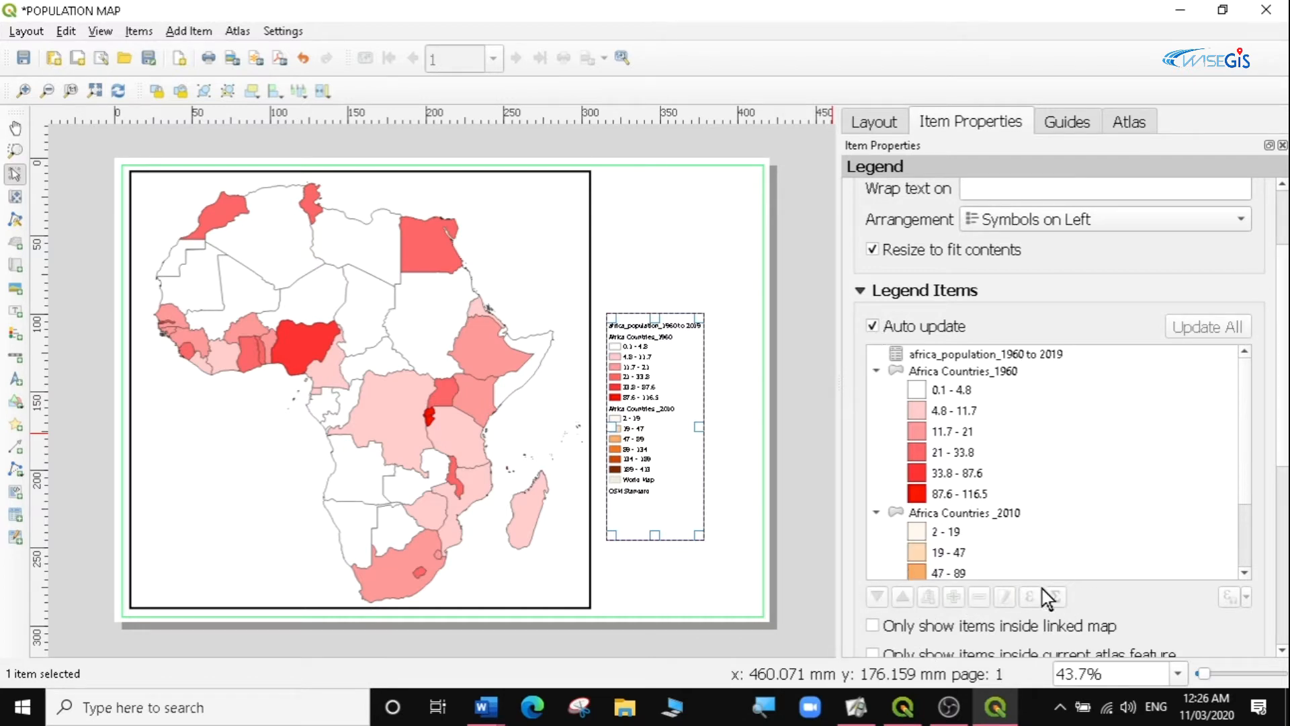
{"action": "left_click", "coordinate": [872, 326]}
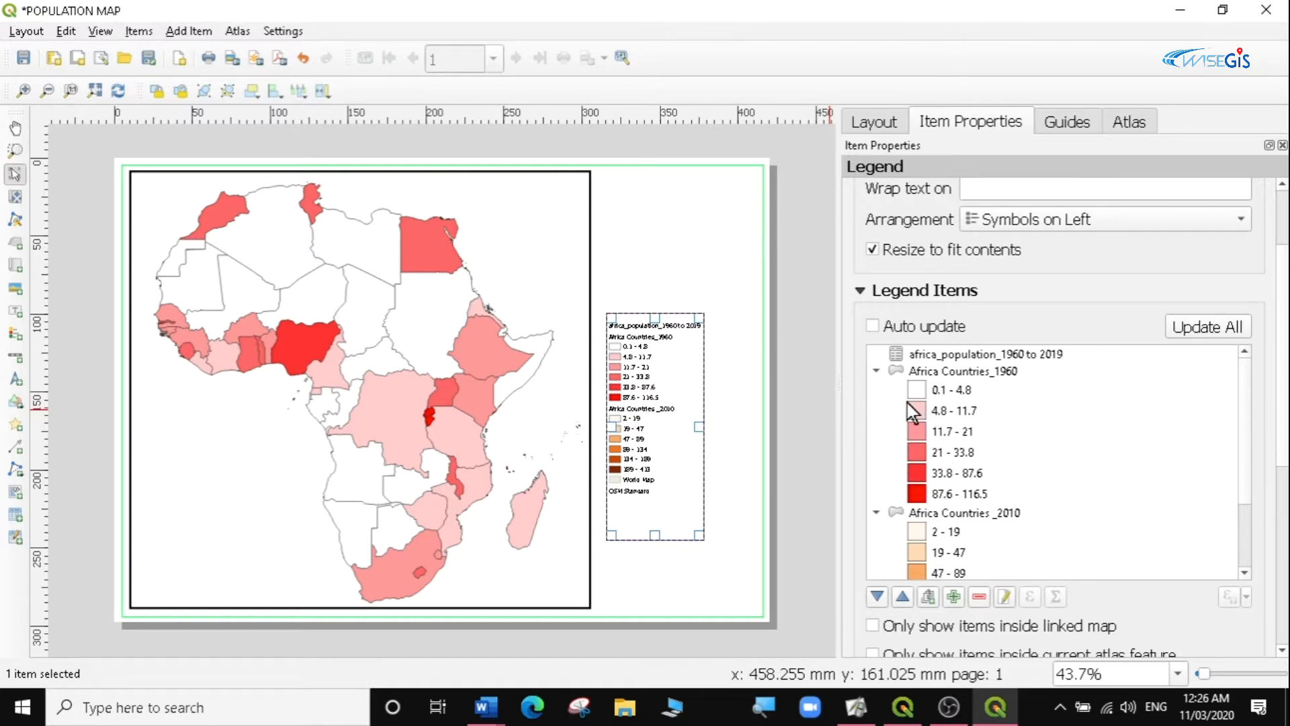
{"action": "left_click", "coordinate": [939, 361]}
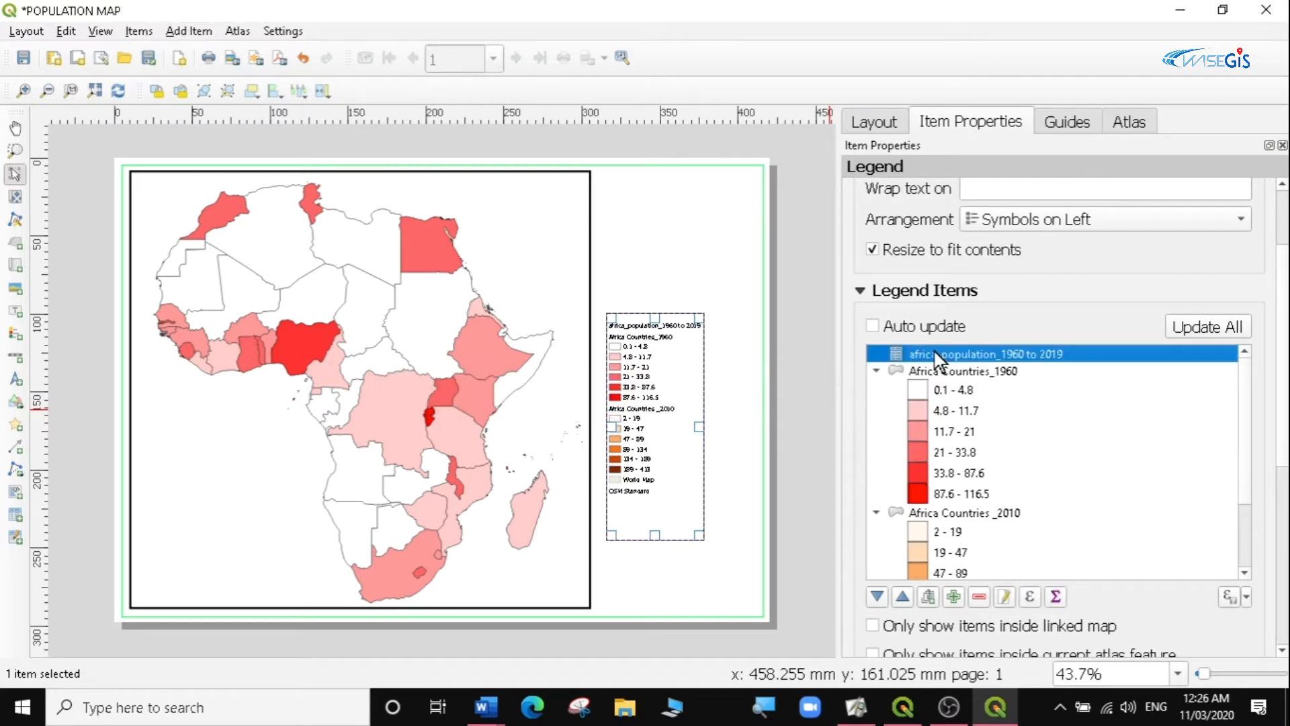
{"action": "left_click", "coordinate": [979, 596]}
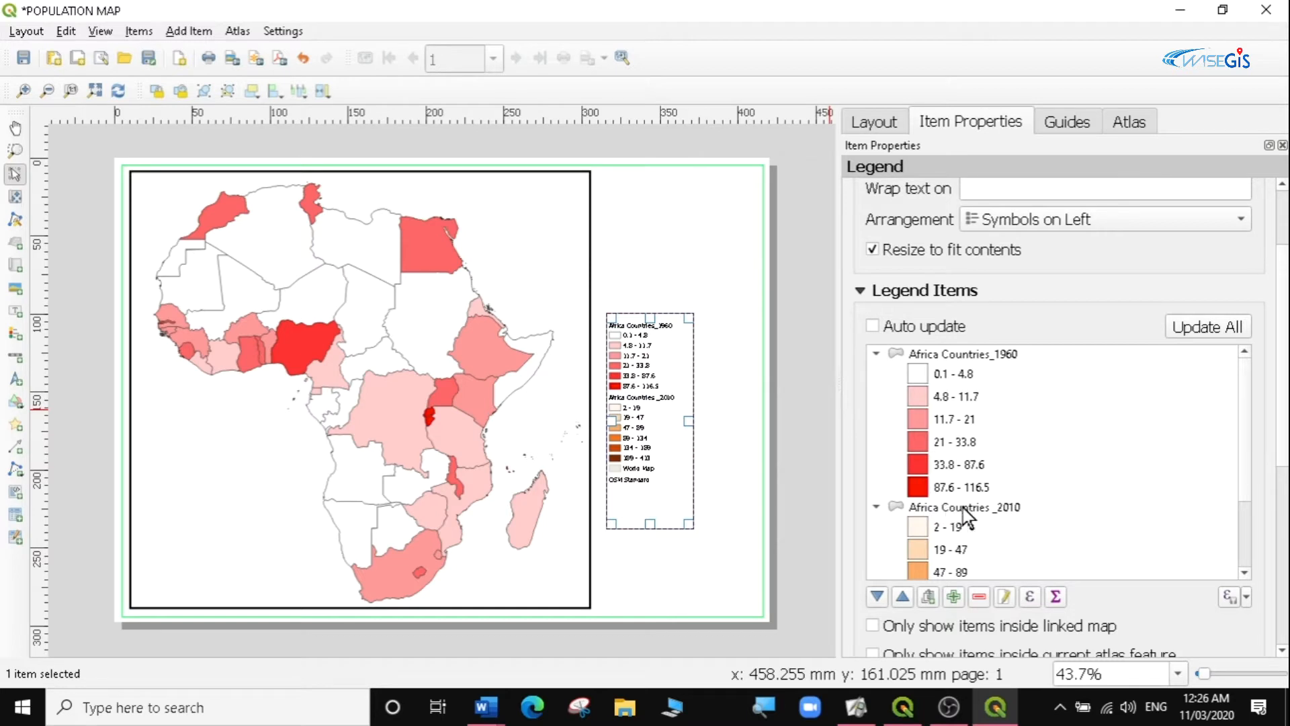
Remove the Africa Countries _2010 layer and its classes from the legend items.
{"action": "left_click_drag", "start_coordinate": [1244, 449], "coordinate": [1248, 507]}
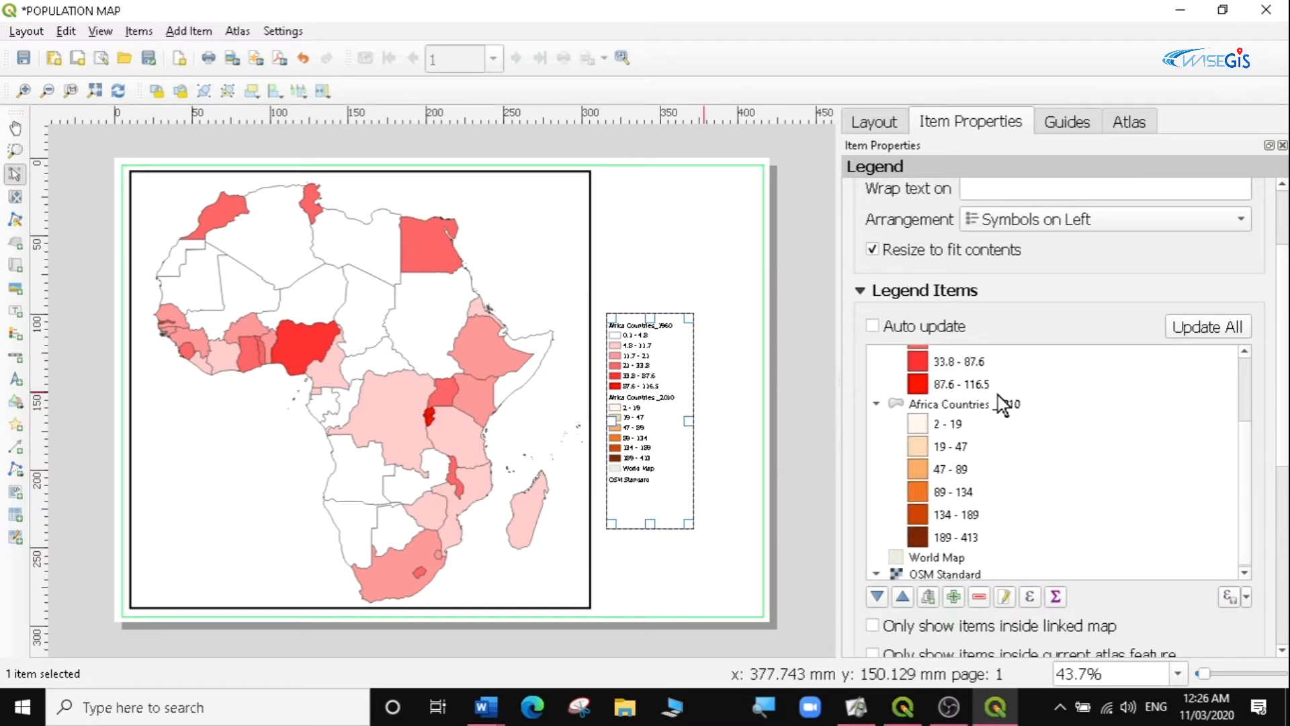
{"action": "scroll", "coordinate": [1243, 417], "scroll_direction": "up", "scroll_amount": 3}
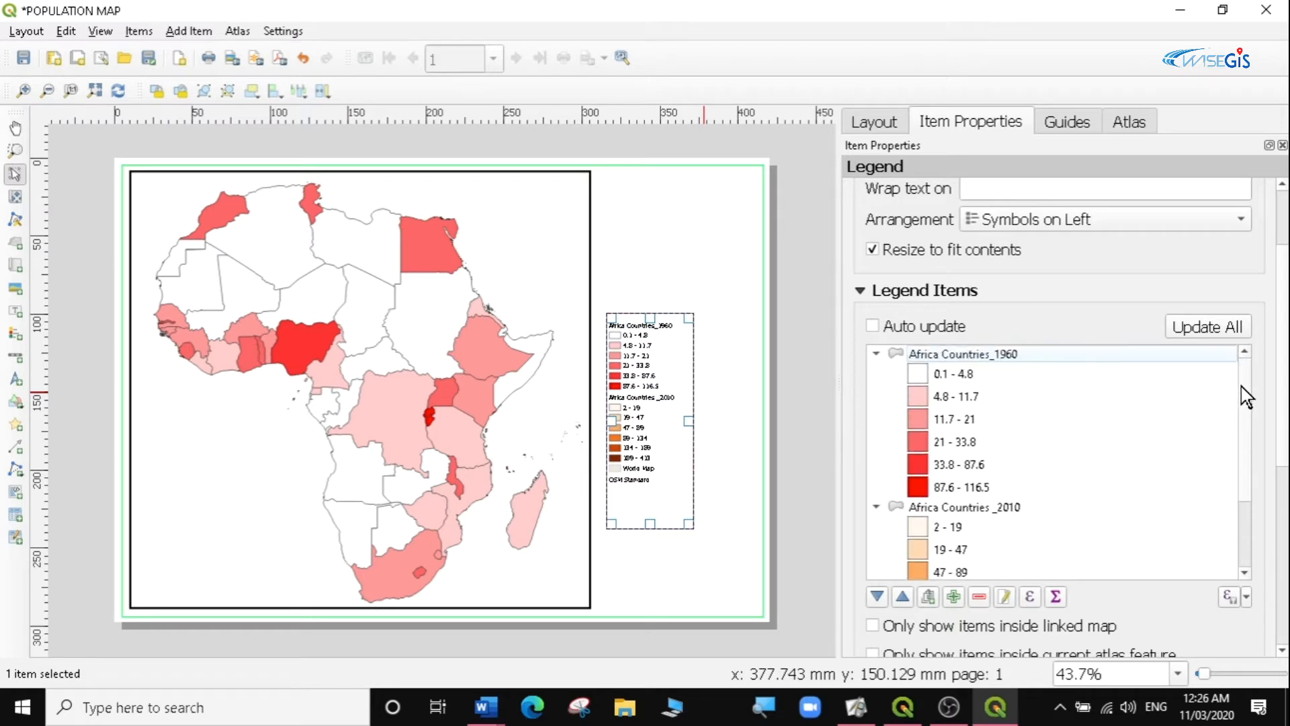
{"action": "left_click", "coordinate": [986, 504]}
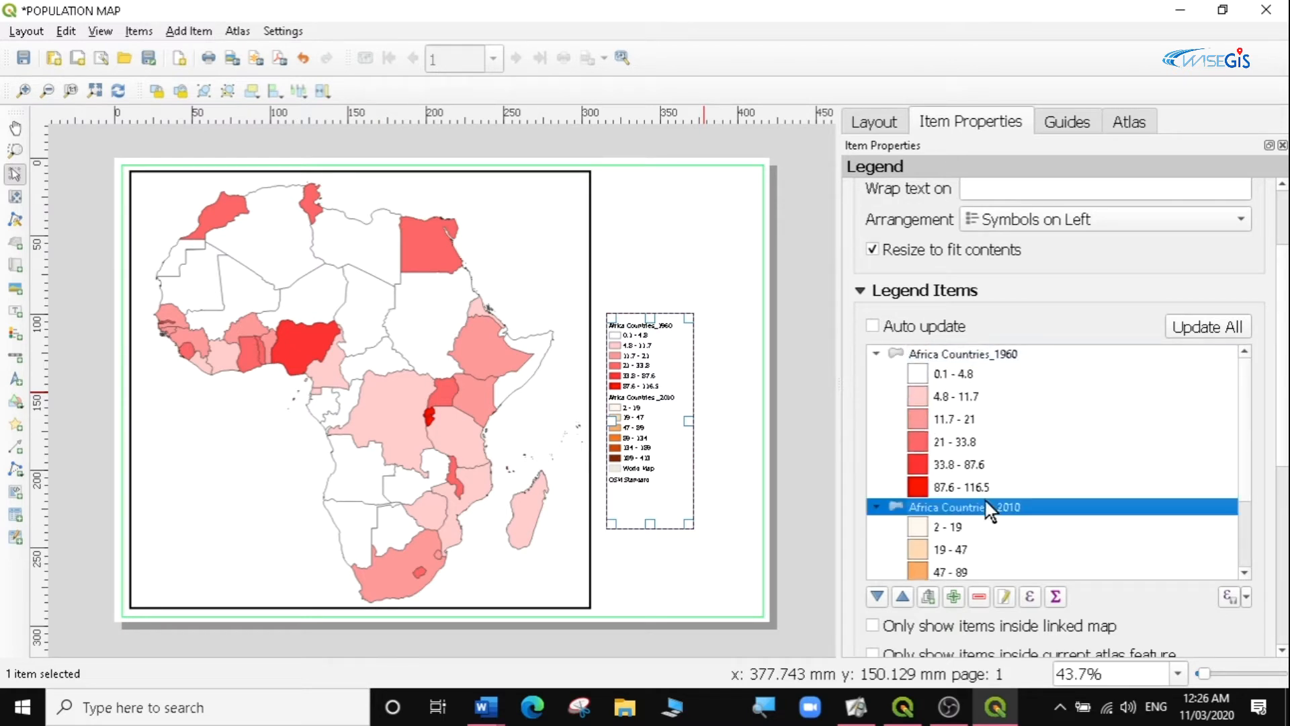
{"action": "left_click", "coordinate": [979, 597]}
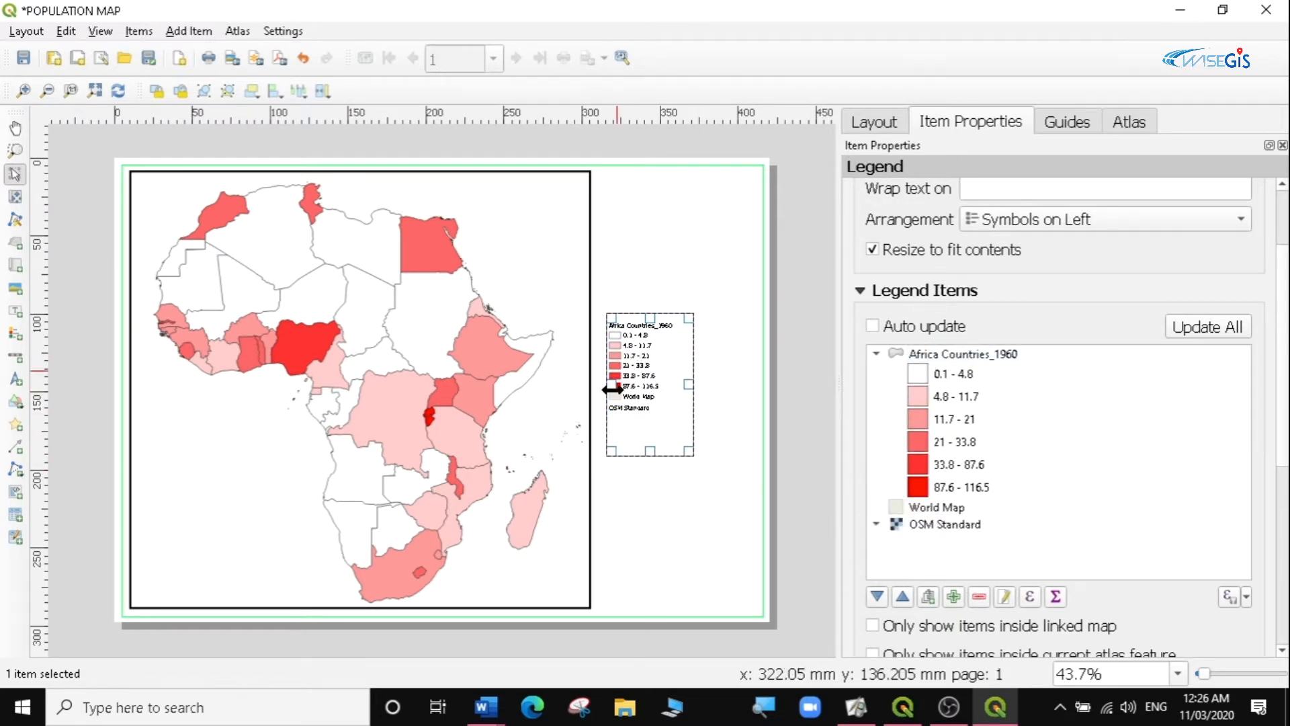
Remove the OSM Standard and World Map entries from the legend, leaving only Africa Countries_1960.
{"action": "left_click", "coordinate": [926, 524]}
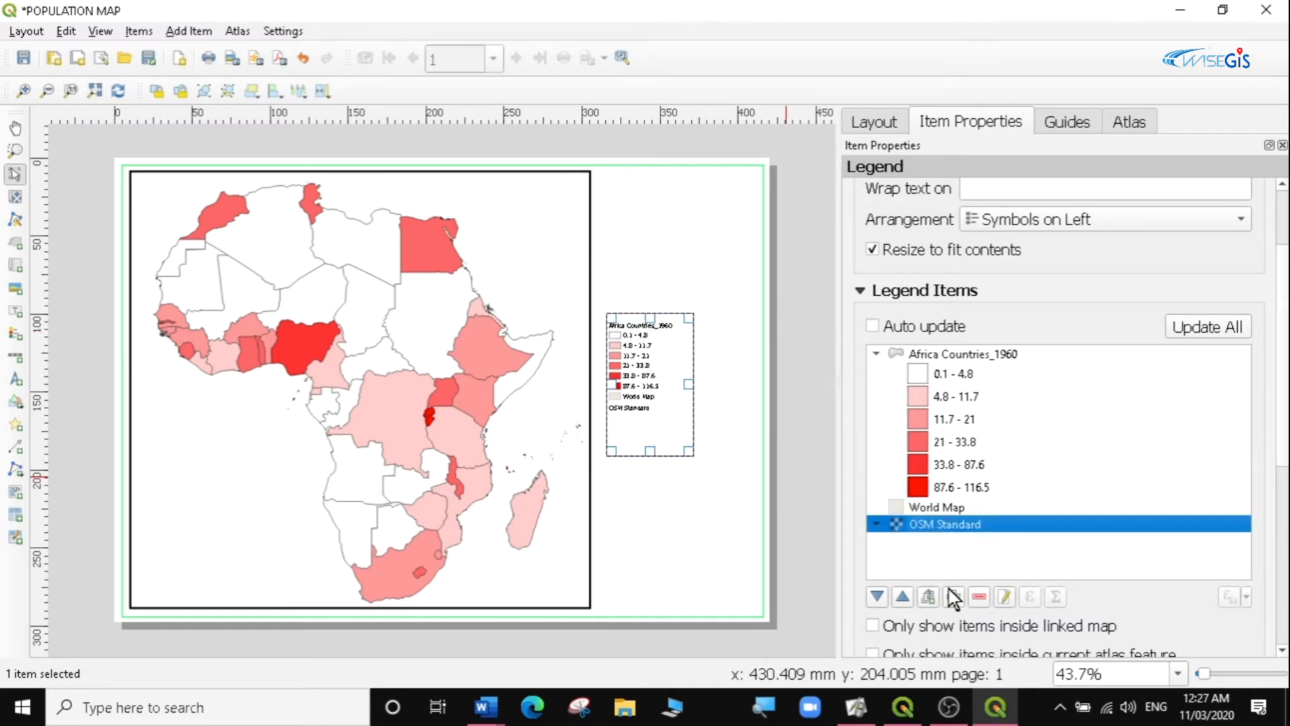
{"action": "left_click", "coordinate": [979, 597]}
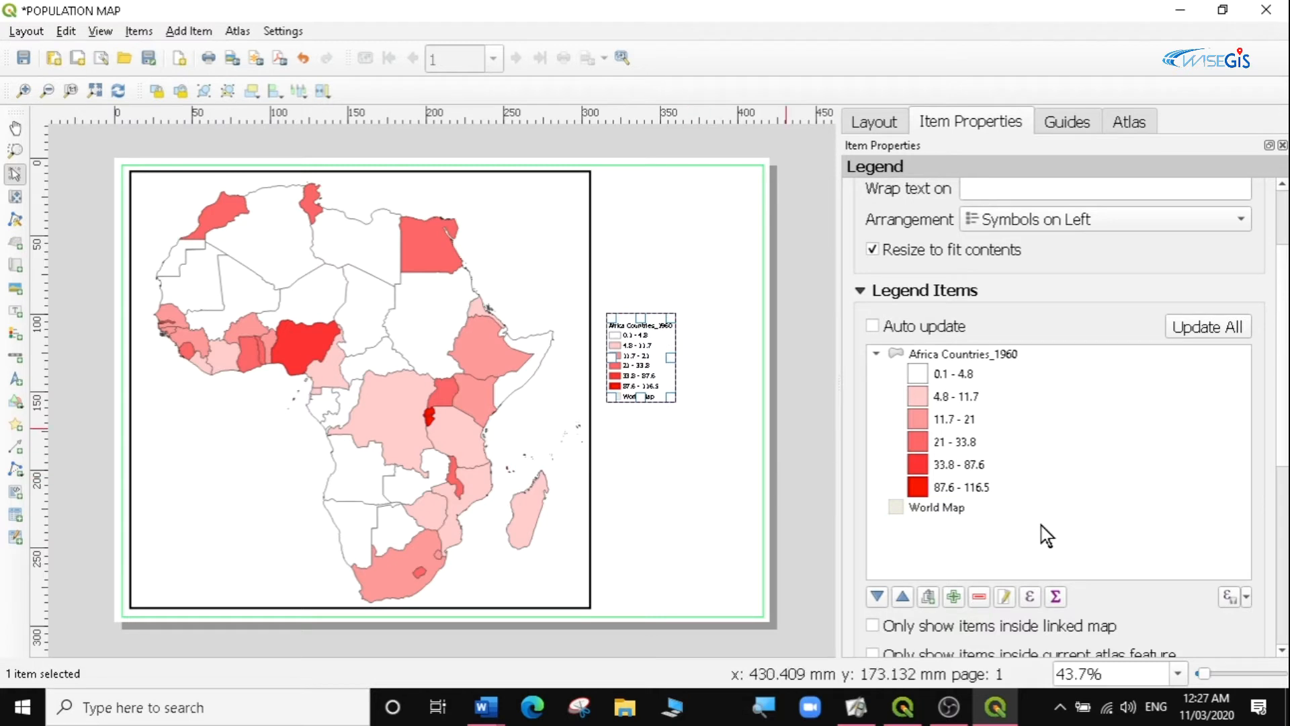
{"action": "left_click", "coordinate": [942, 510]}
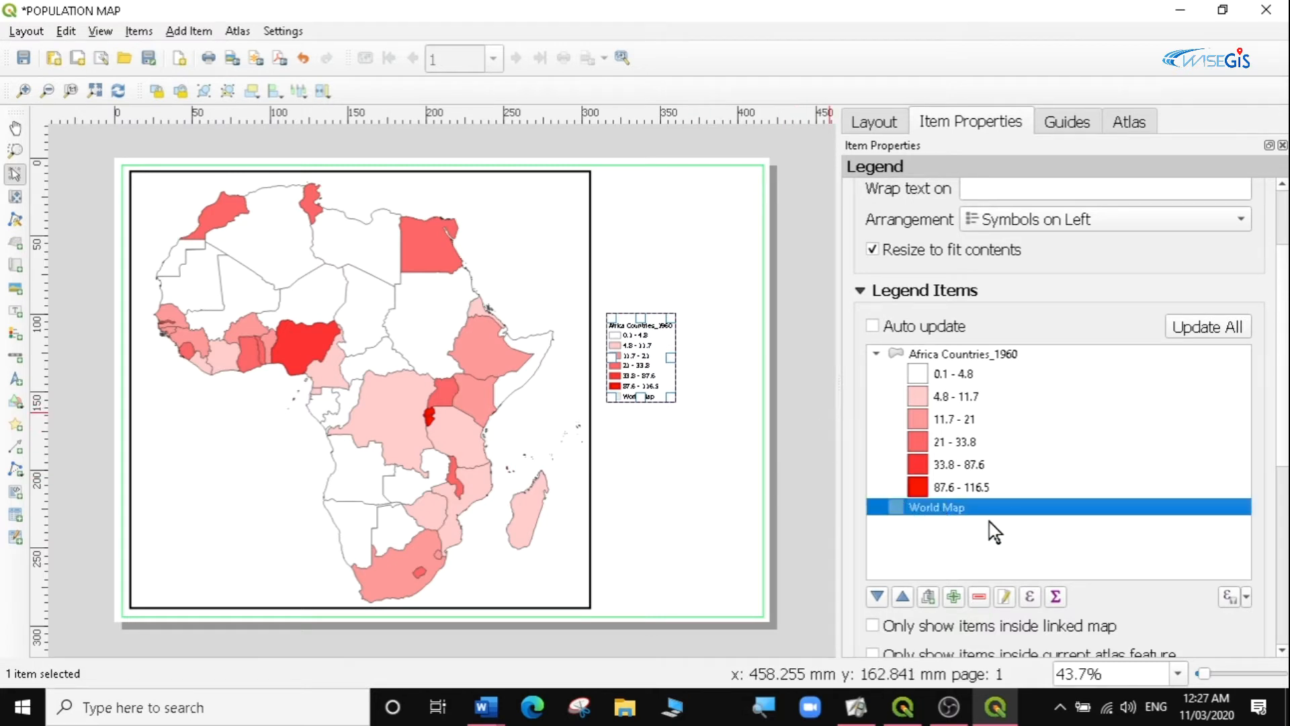
{"action": "left_click", "coordinate": [979, 597]}
Move the legend down to the lower part of the page beside the map and title it "Legend".
{"action": "left_click_drag", "start_coordinate": [635, 361], "coordinate": [646, 550]}
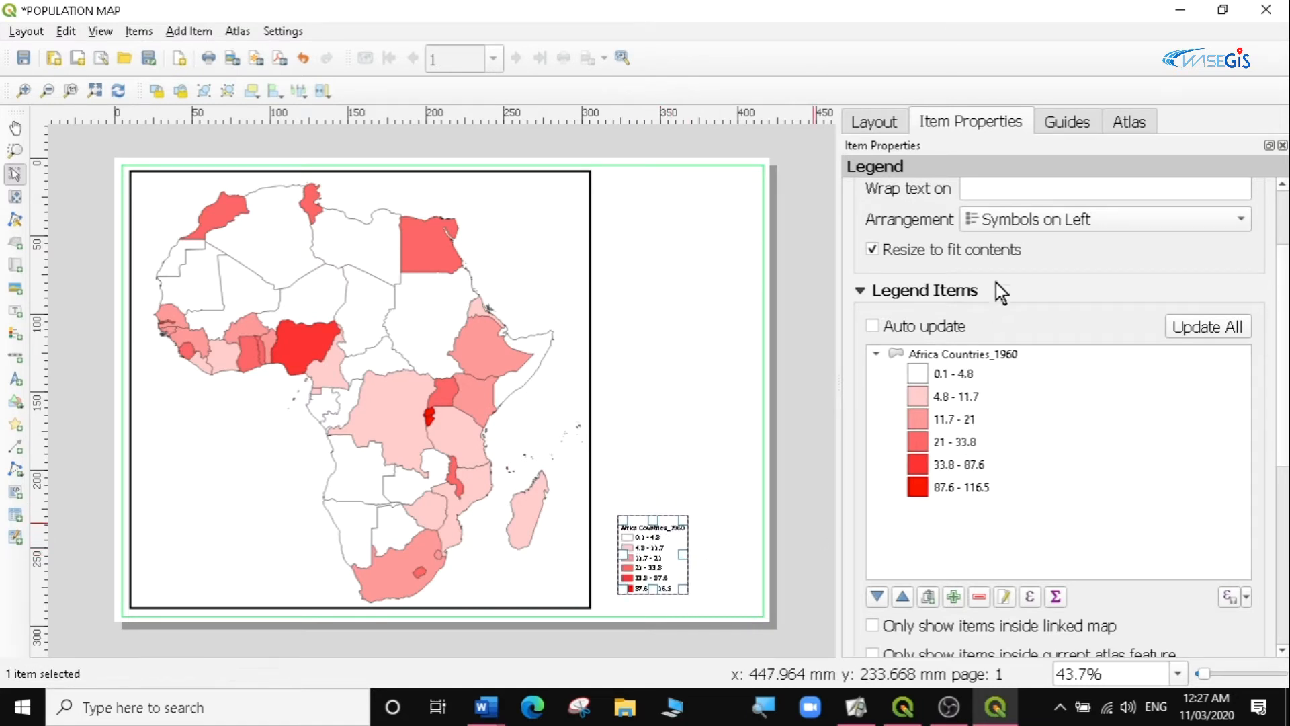
{"action": "scroll", "coordinate": [1285, 272], "scroll_direction": "up", "scroll_amount": 2}
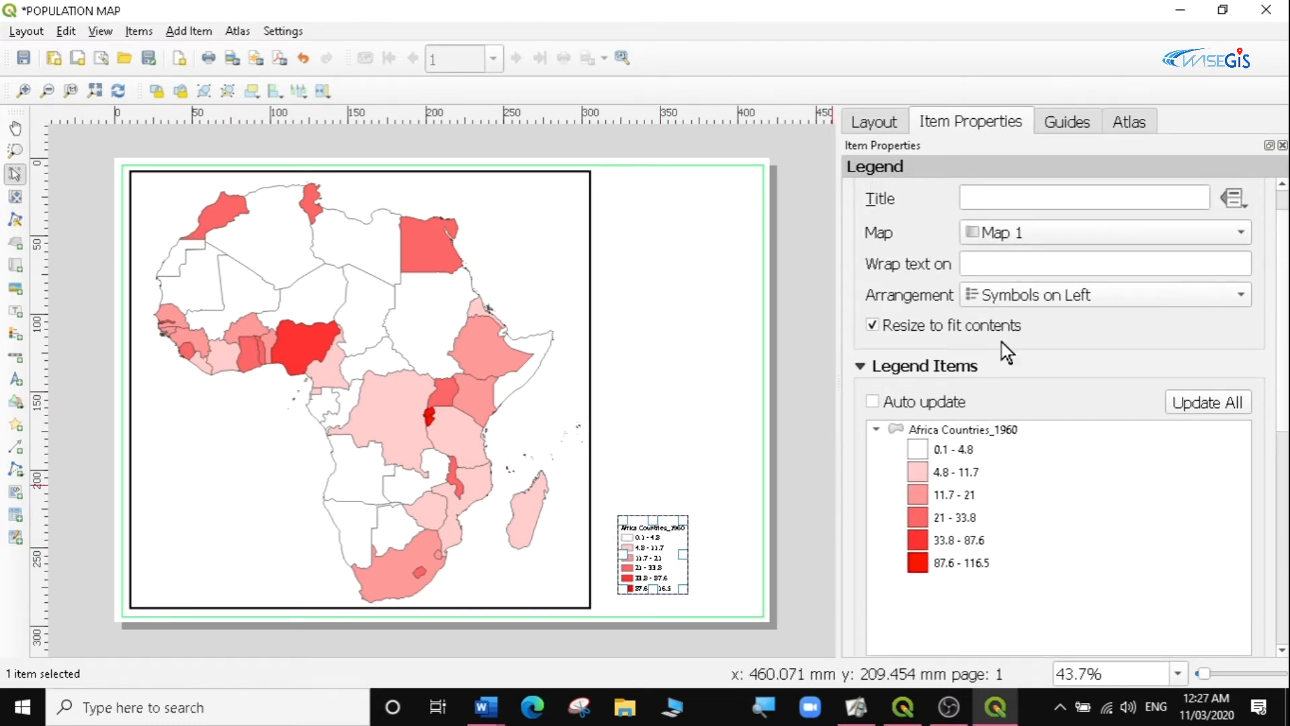
{"action": "left_click", "coordinate": [1042, 196]}
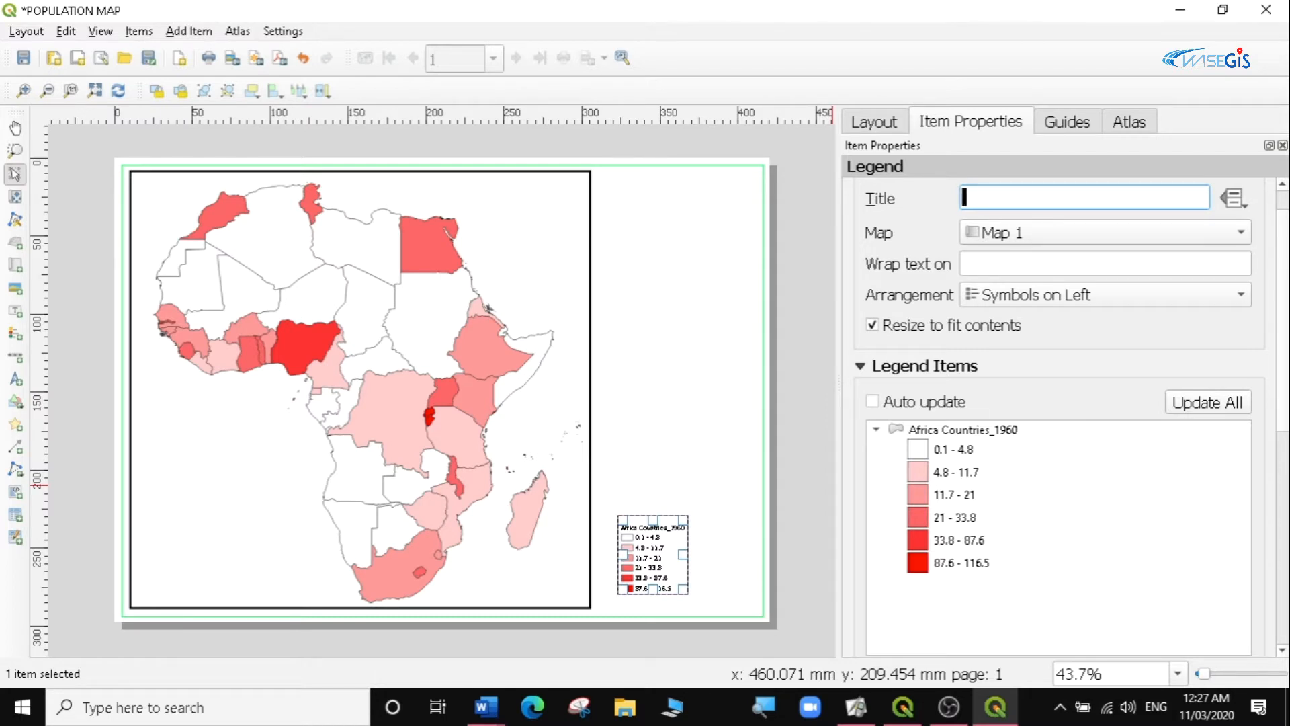
{"action": "key", "text": "BackSpace"}
{"action": "type", "text": "Legend"}
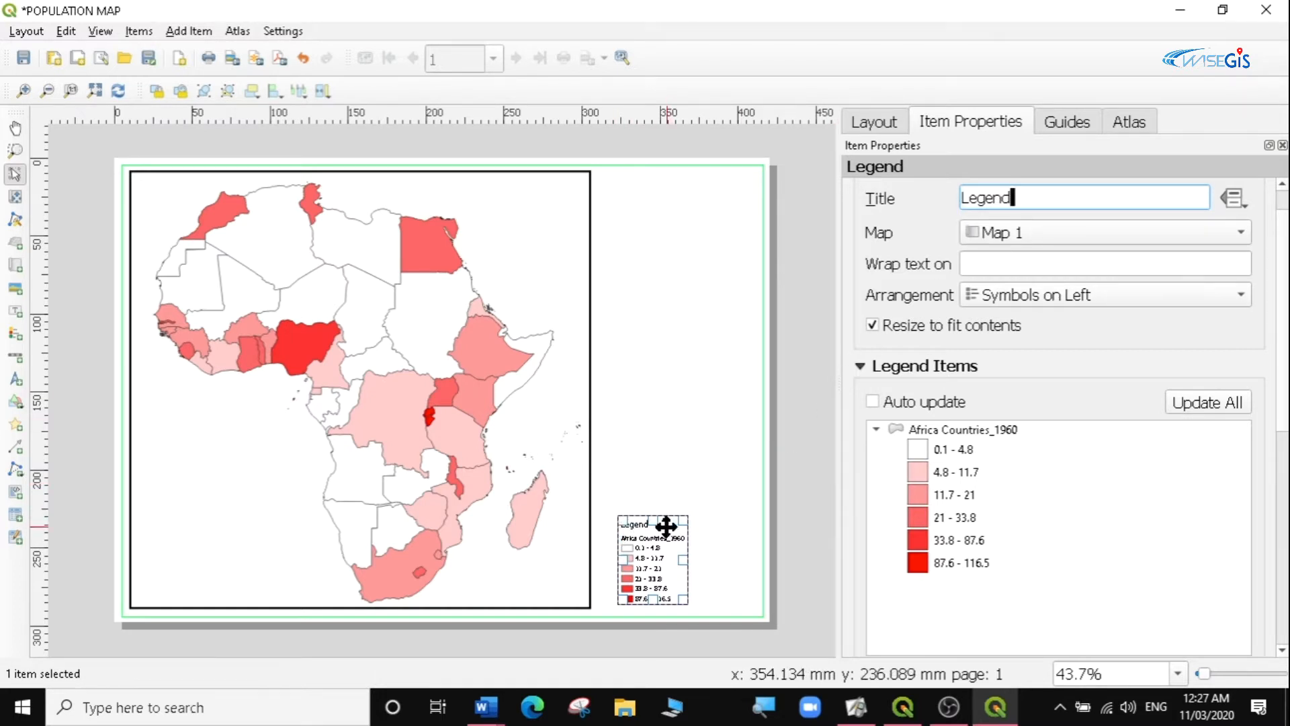
Enable a frame around the legend.
{"action": "left_click", "coordinate": [658, 470]}
{"action": "left_click", "coordinate": [640, 541]}
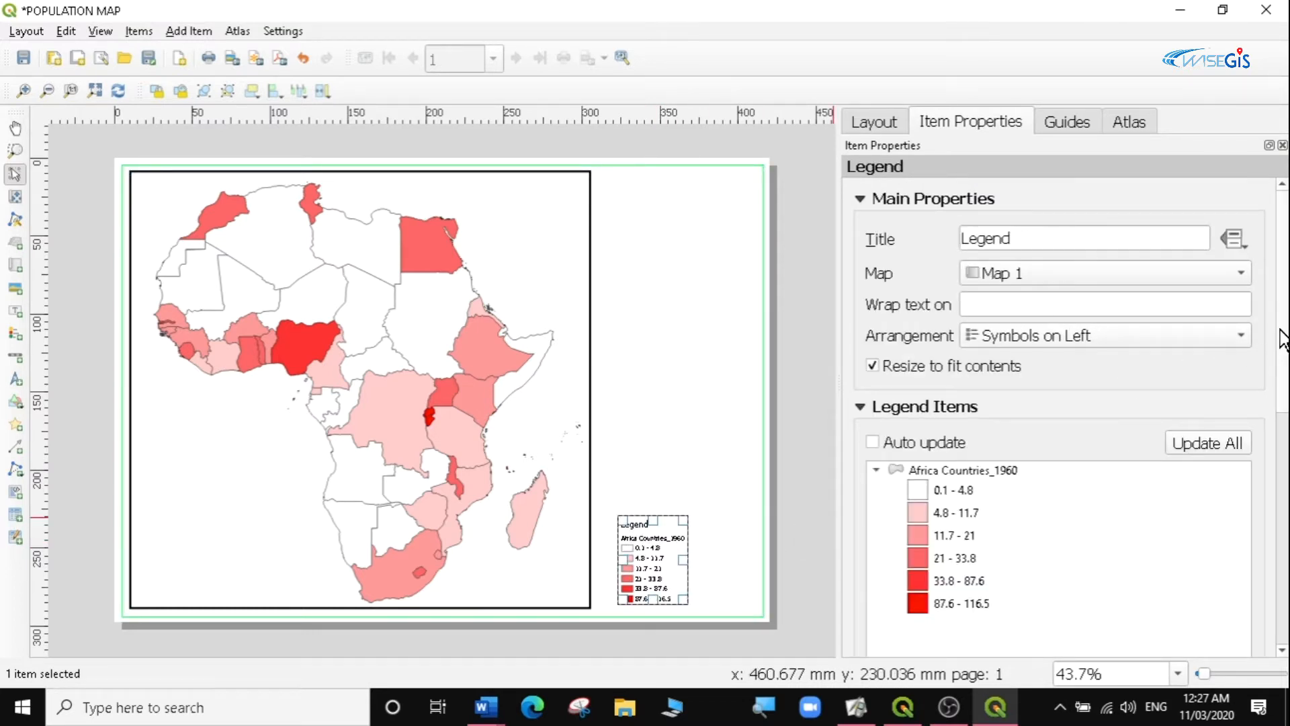
{"action": "scroll", "coordinate": [1280, 333], "scroll_direction": "down", "scroll_amount": 10}
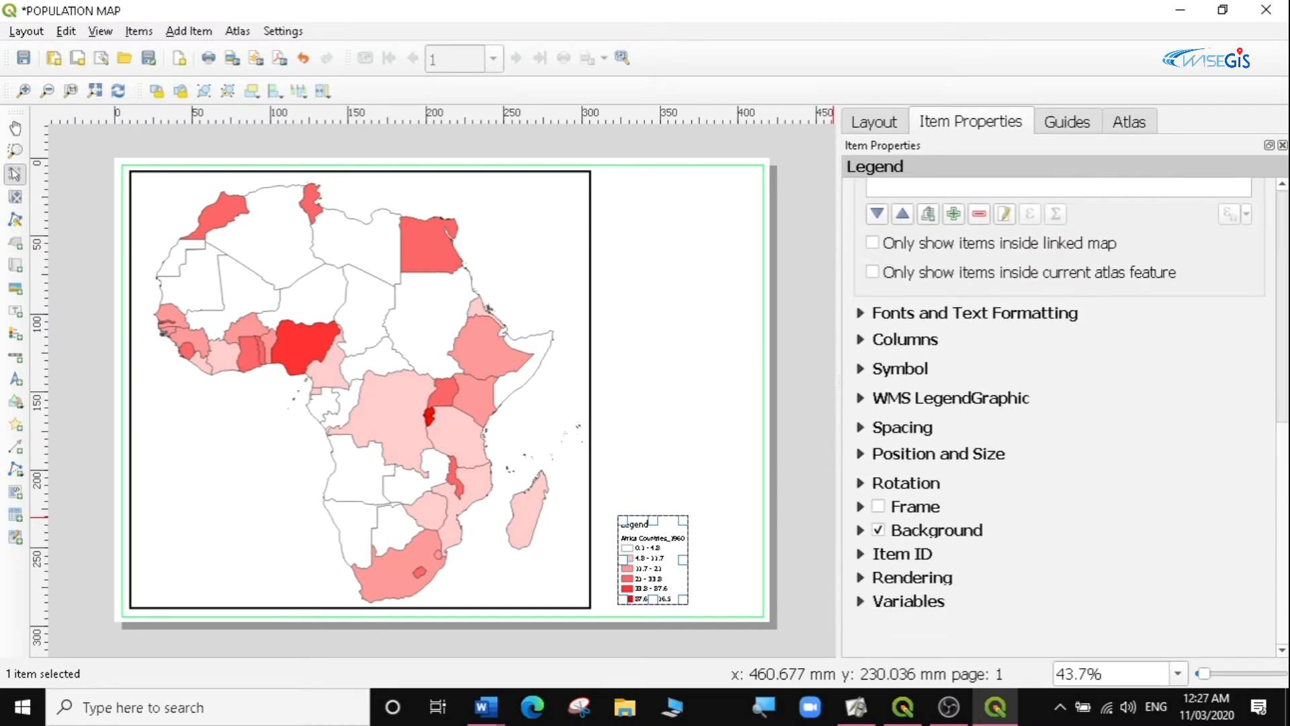
{"action": "left_click", "coordinate": [878, 506]}
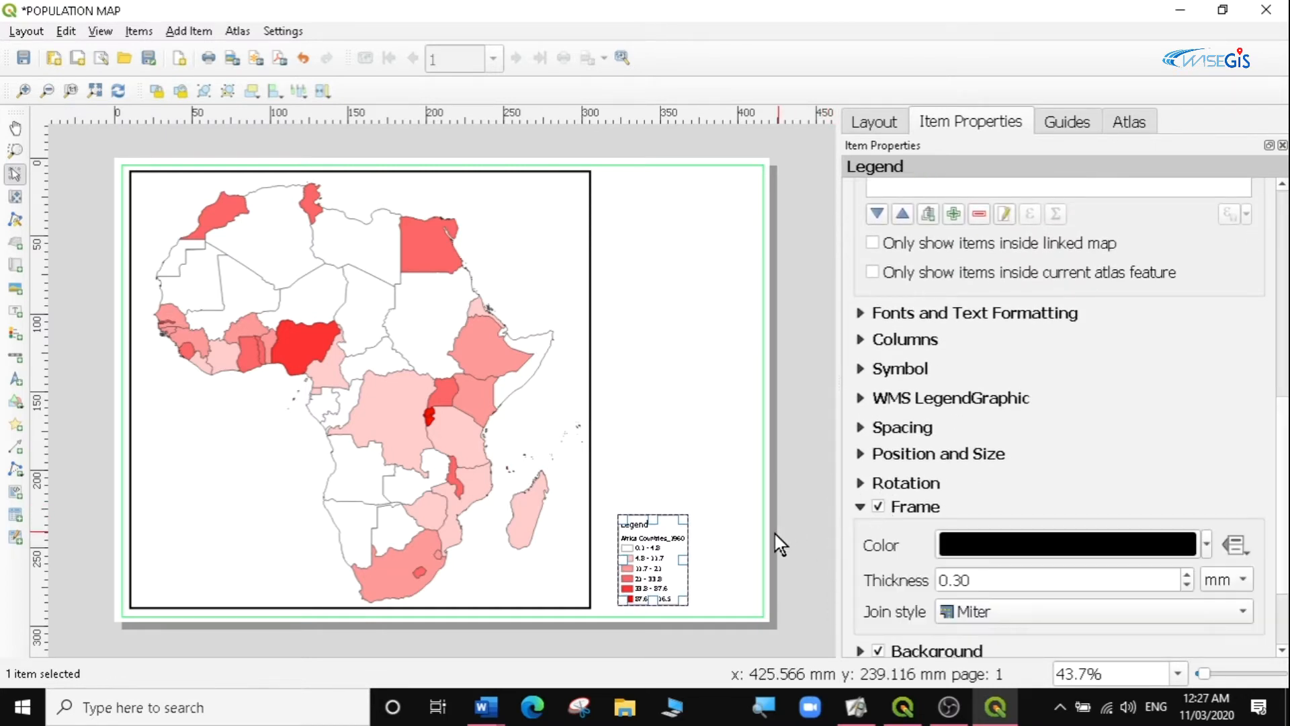
{"action": "left_click", "coordinate": [653, 491]}
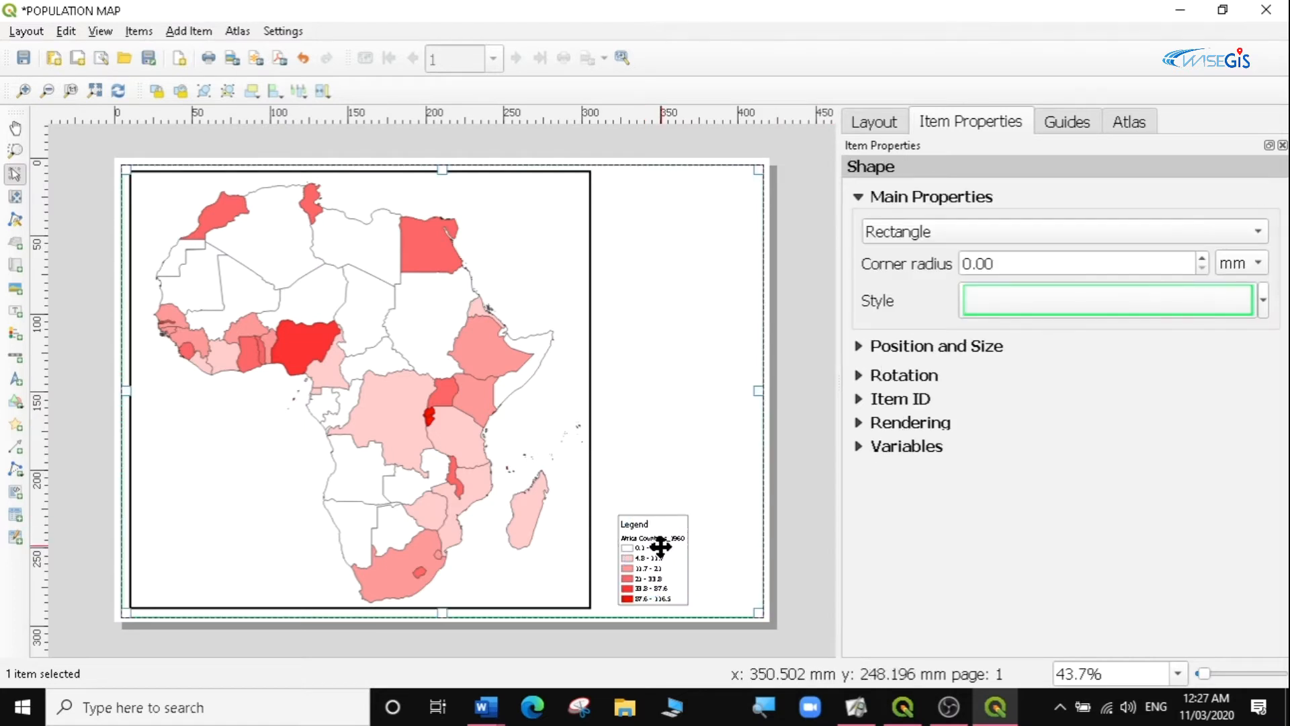
Move the framed legend slightly up and to the right, clear of the map frame and page border.
{"action": "left_click", "coordinate": [653, 554]}
{"action": "left_click_drag", "start_coordinate": [650, 552], "coordinate": [682, 516]}
{"action": "left_click", "coordinate": [705, 519]}
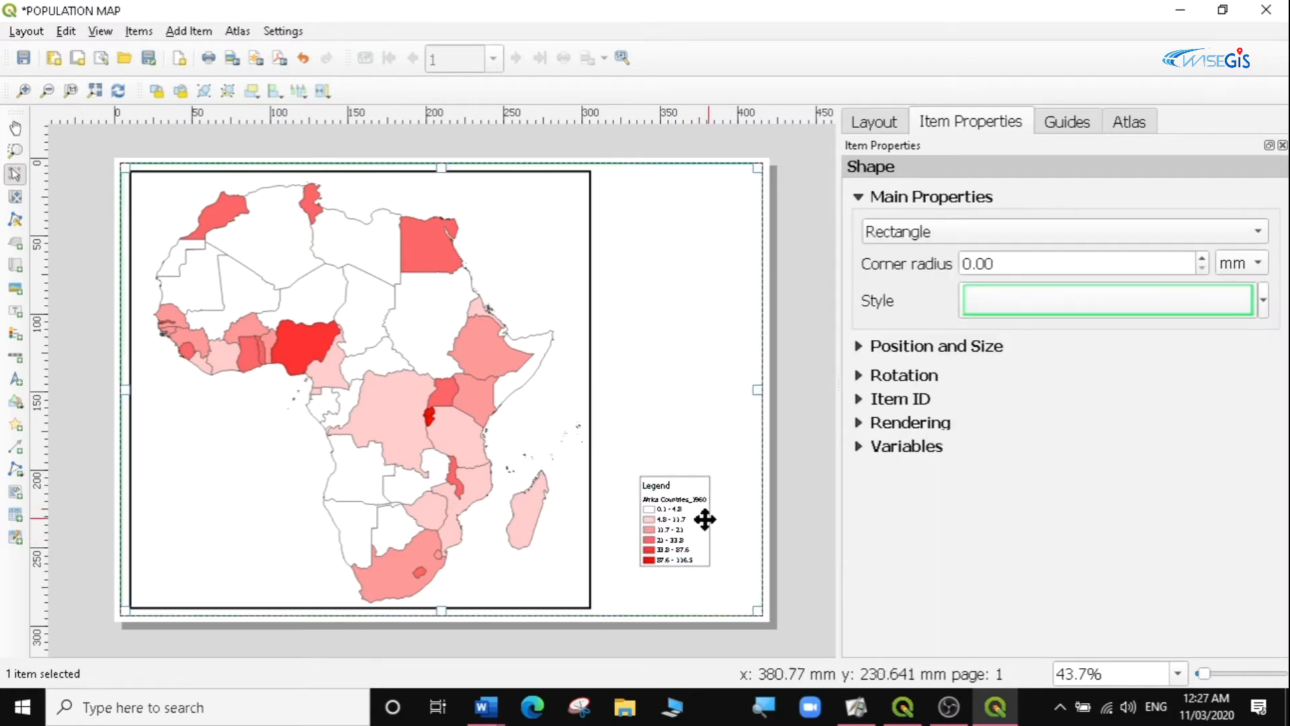
Change the legend label of the Africa Countries_1960 layer to "Population Density".
{"action": "left_click", "coordinate": [671, 528]}
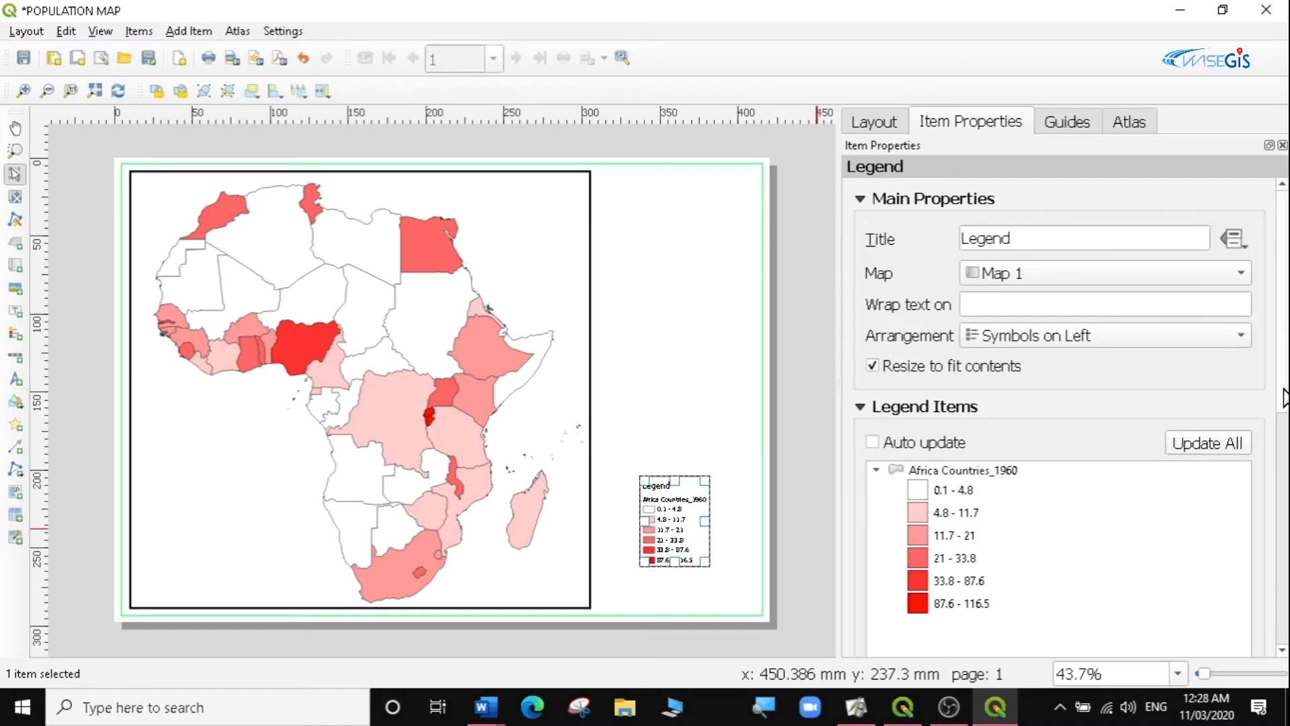
{"action": "scroll", "coordinate": [1283, 356], "scroll_direction": "down", "scroll_amount": 2}
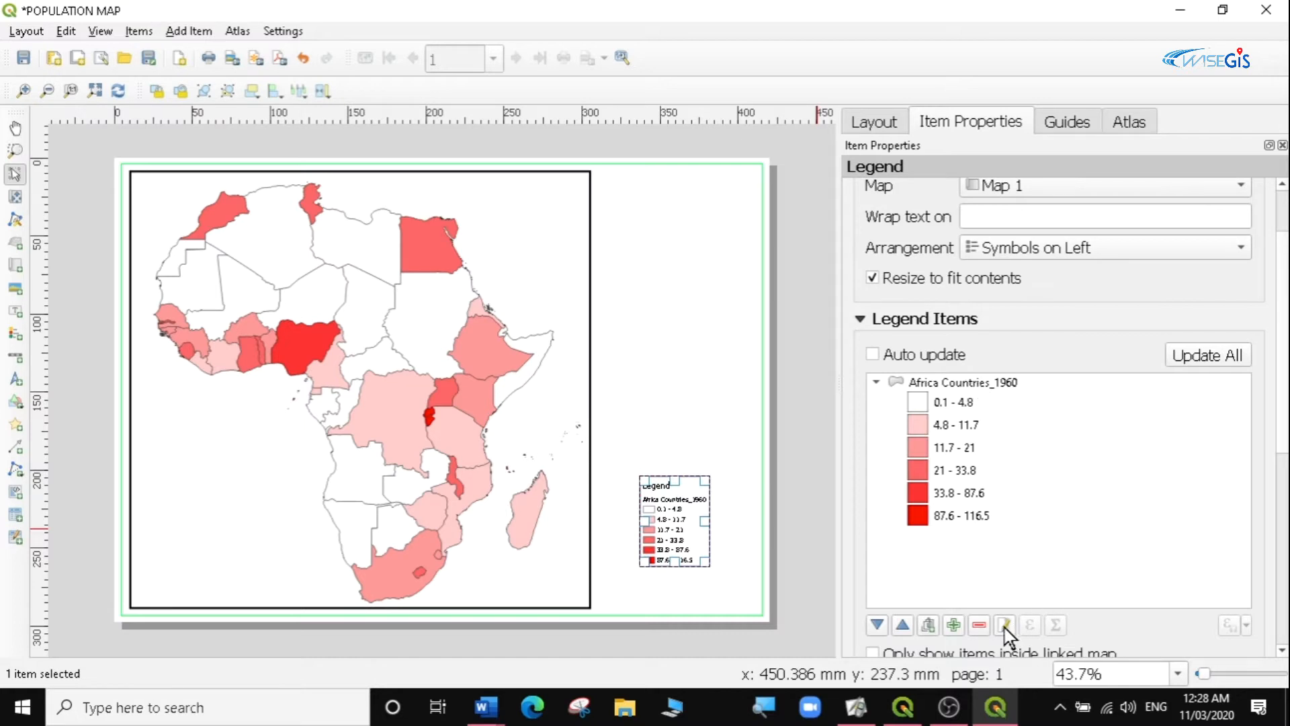
{"action": "left_click", "coordinate": [946, 385]}
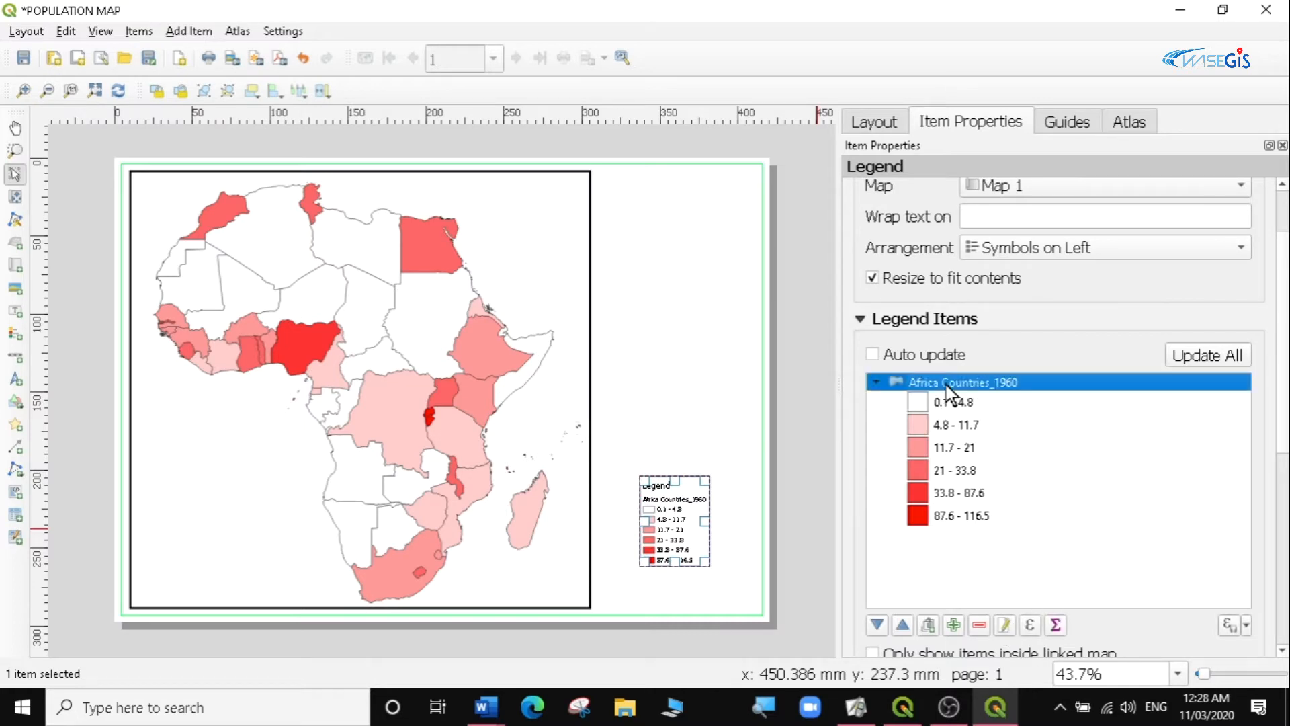
{"action": "left_click", "coordinate": [1005, 626]}
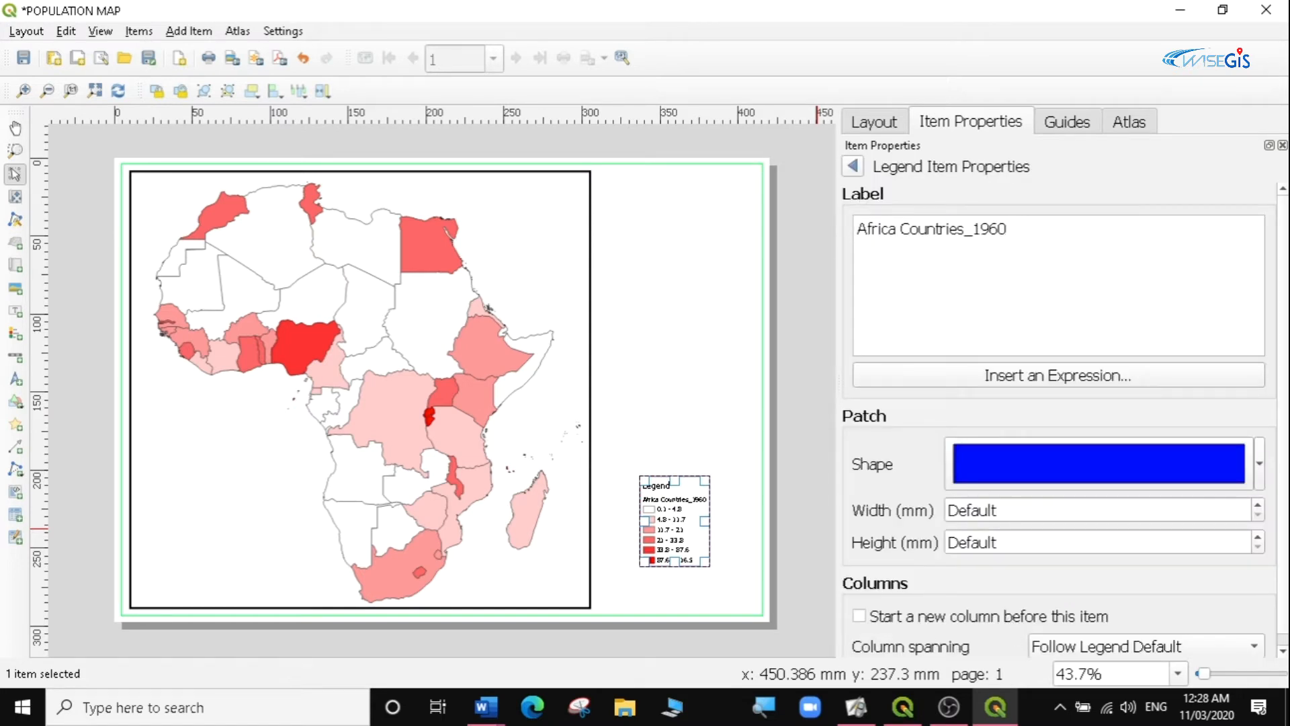
{"action": "left_click", "coordinate": [1008, 230]}
{"action": "left_click_drag", "start_coordinate": [1008, 229], "coordinate": [857, 229]}
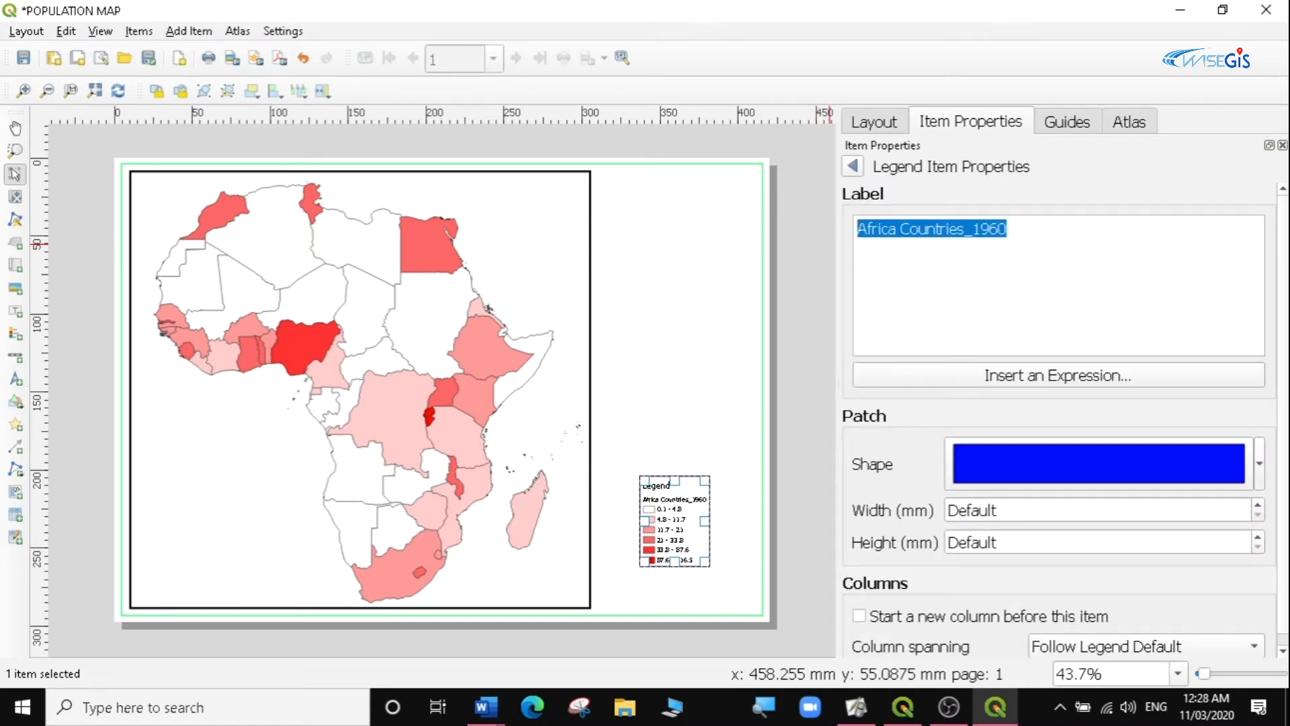
{"action": "type", "text": "Population D"}
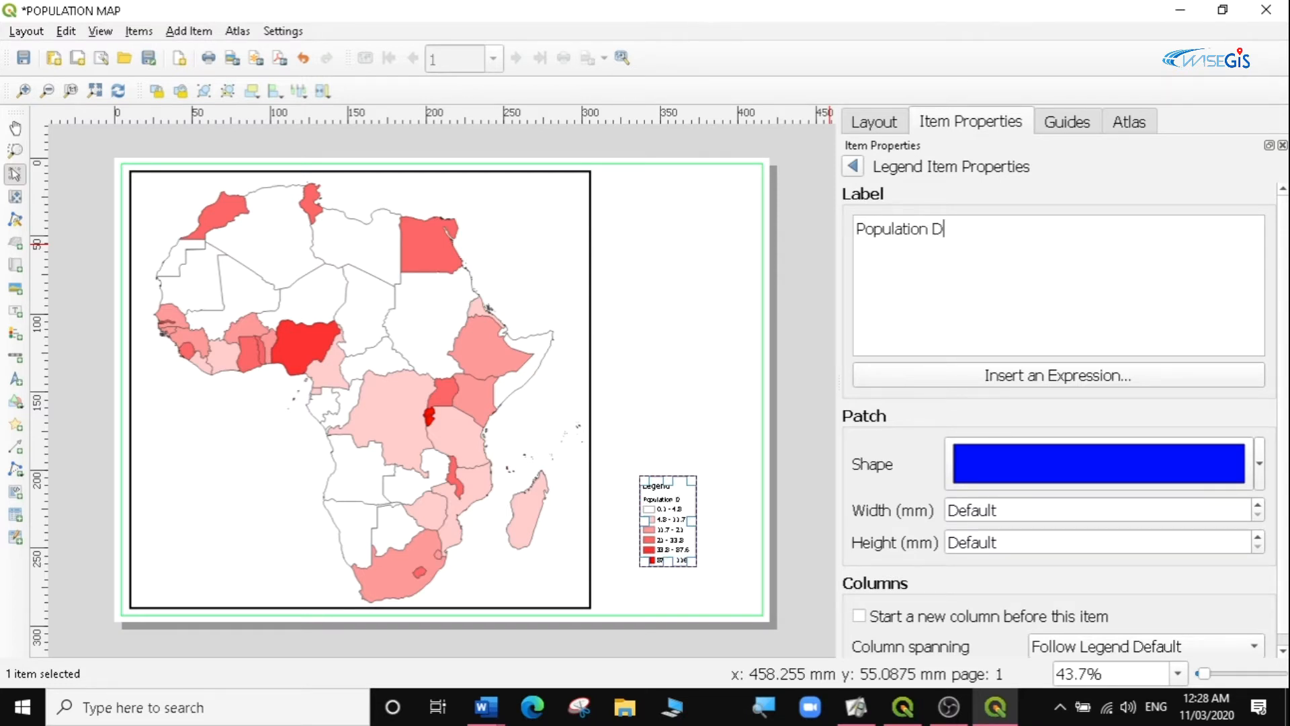
{"action": "type", "text": "ensitty"}
{"action": "key", "text": "BackSpace"}
{"action": "key", "text": "BackSpace"}
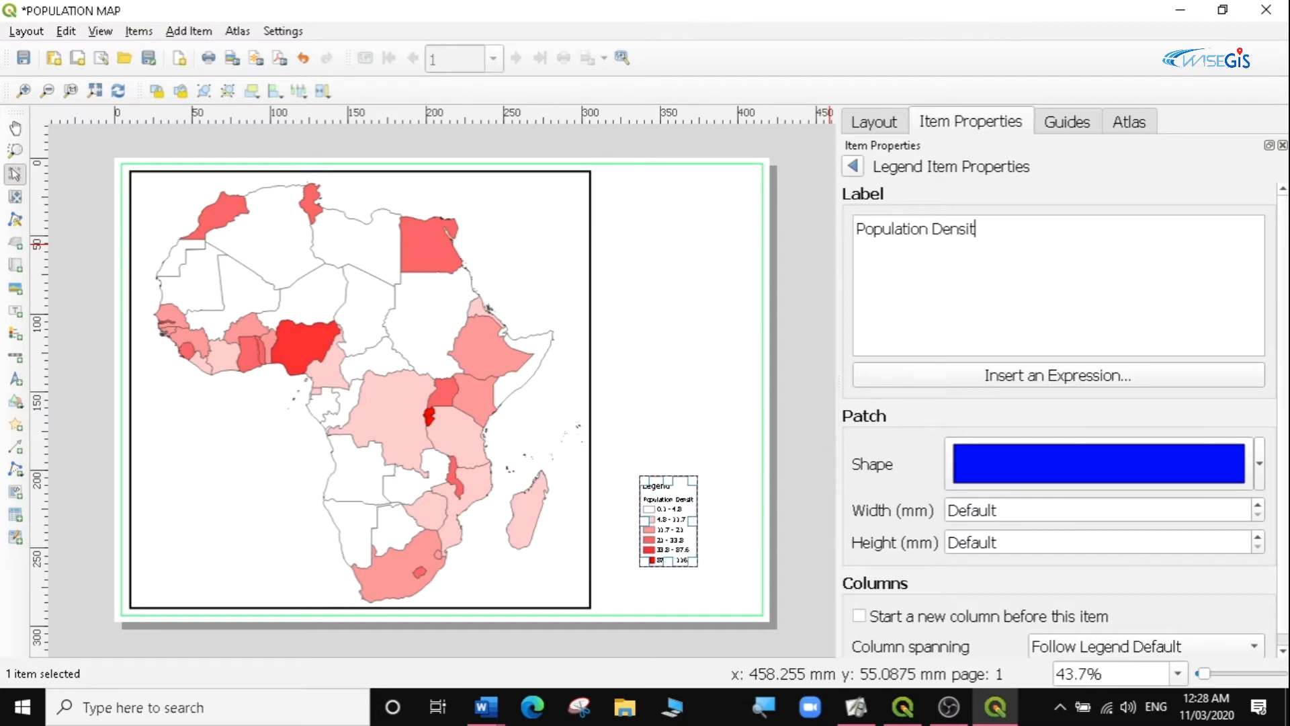
{"action": "type", "text": "y"}
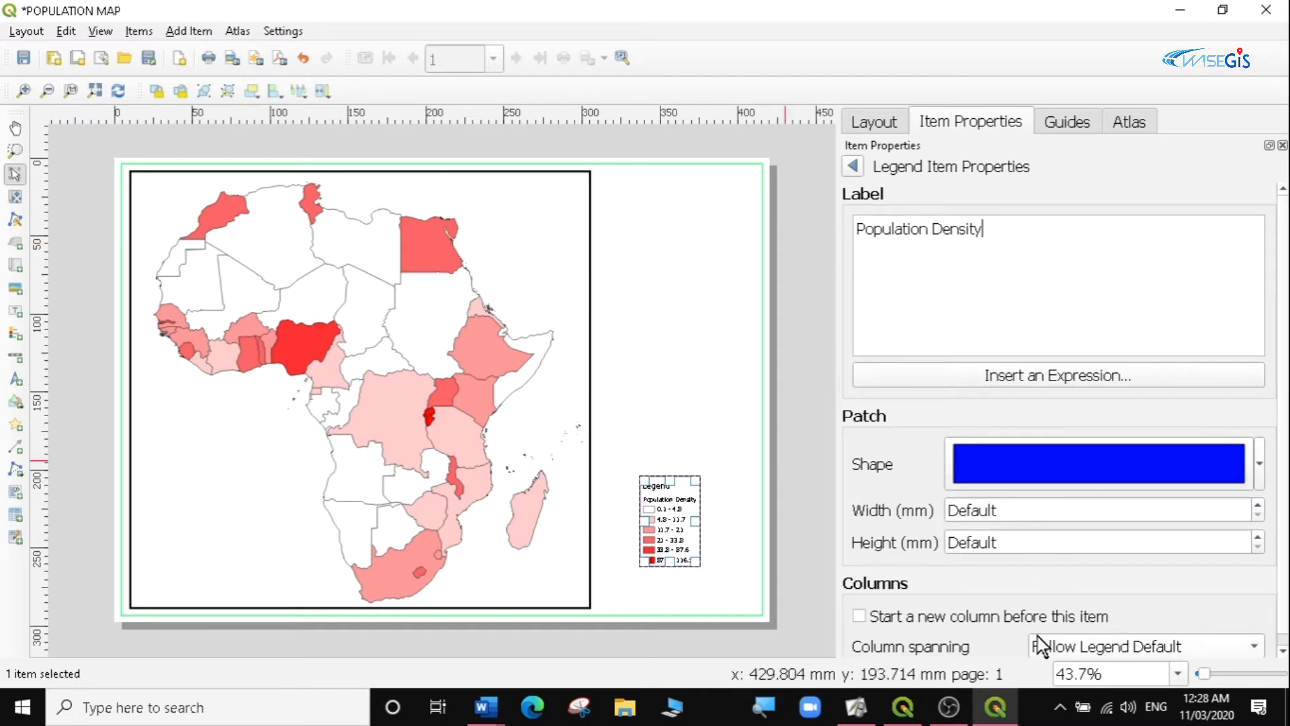
{"action": "left_click", "coordinate": [853, 168]}
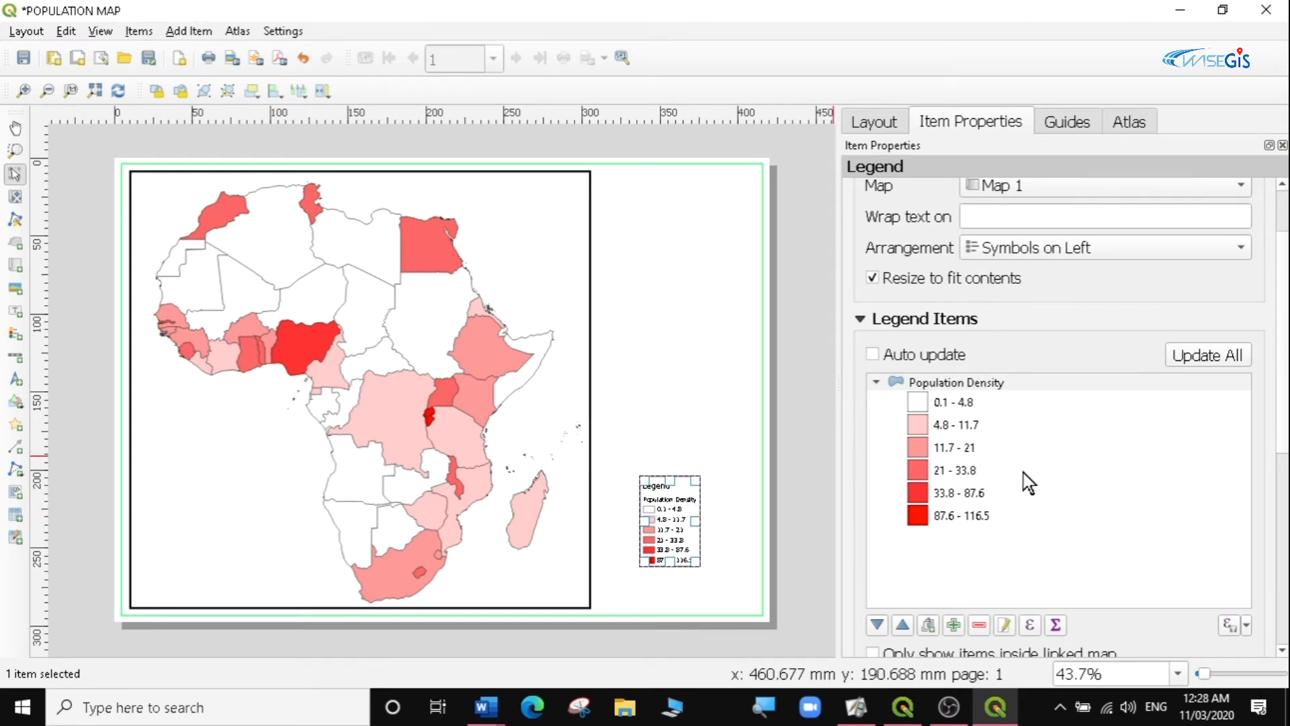
{"action": "left_click", "coordinate": [882, 702]}
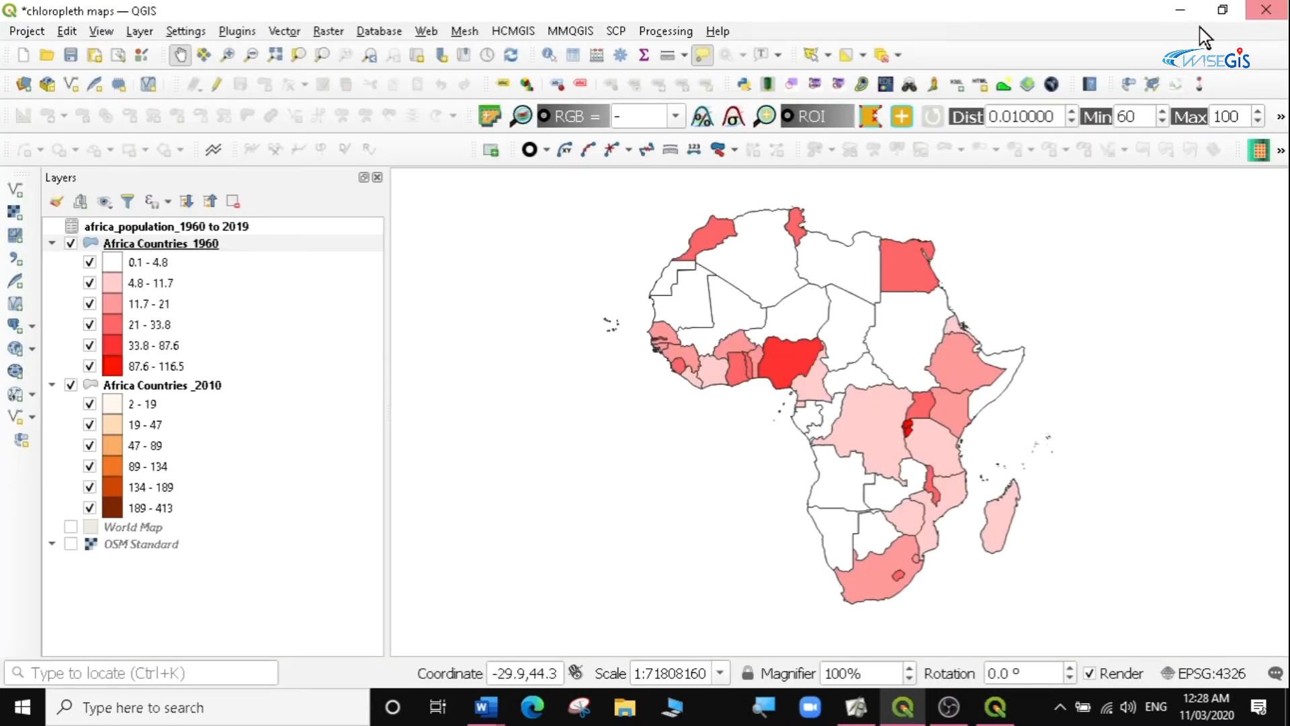
{"action": "left_click", "coordinate": [1181, 10]}
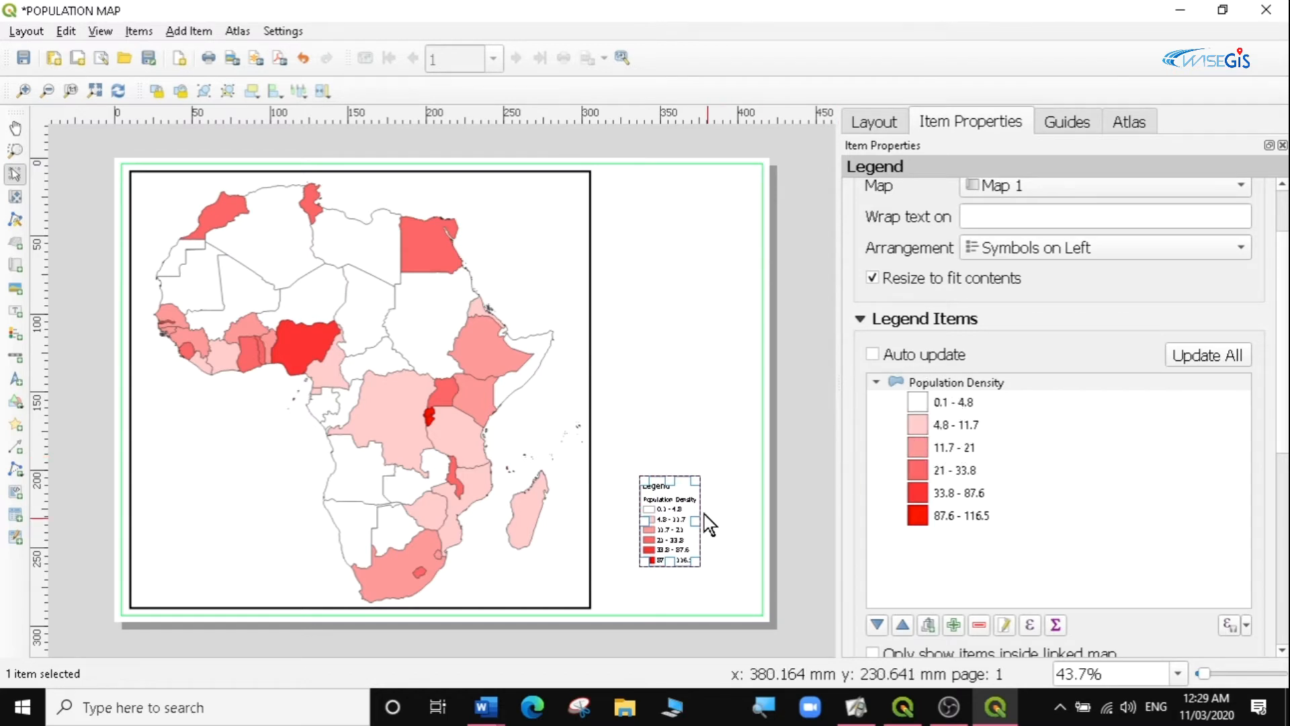
Nudge the legend slightly to the left between the map frame and the page border.
{"action": "left_click_drag", "start_coordinate": [665, 517], "coordinate": [661, 514]}
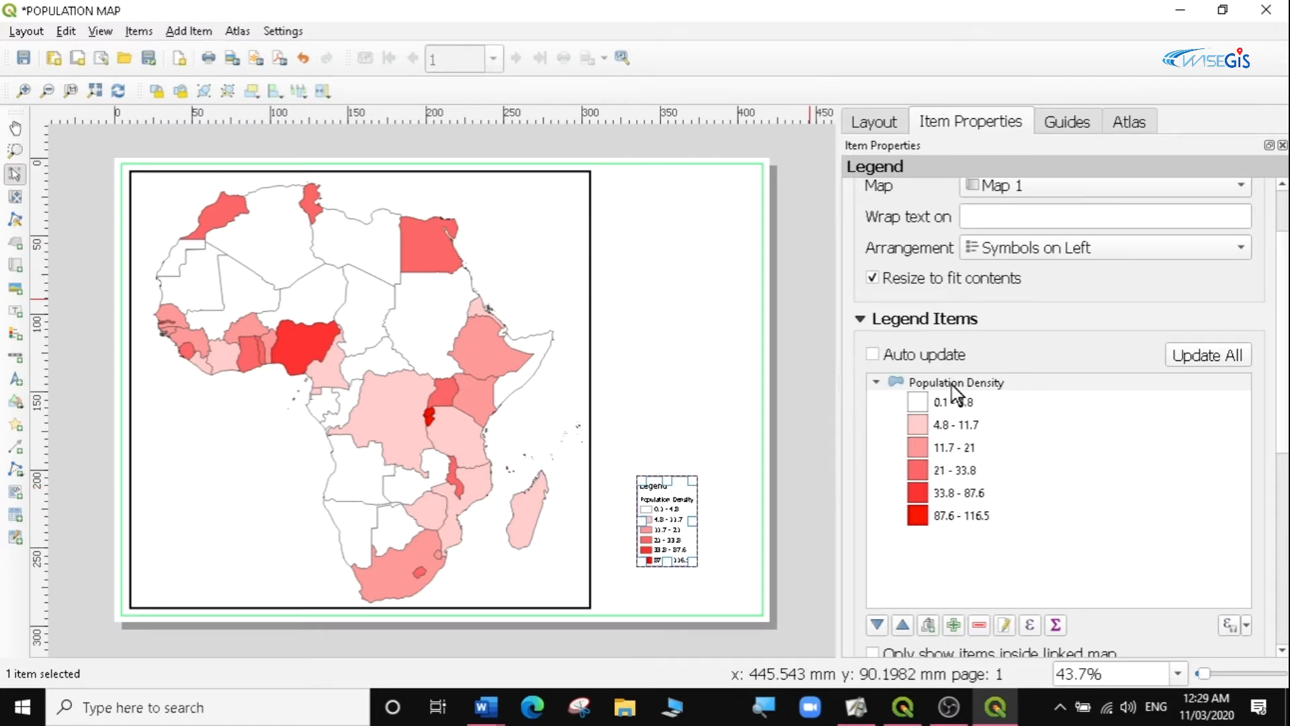
{"action": "left_click", "coordinate": [730, 522]}
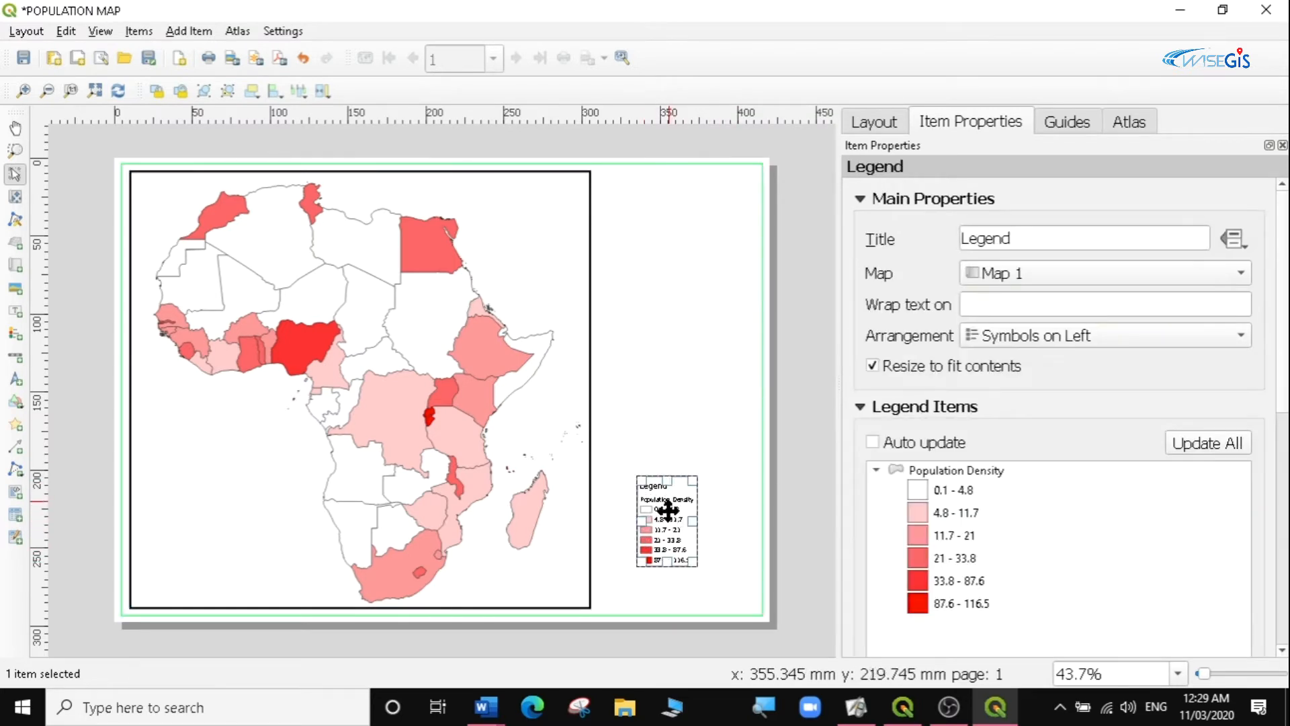
Try the Symbols on Right arrangement for the legend, and restore Symbols on Left.
{"action": "left_click", "coordinate": [1039, 335]}
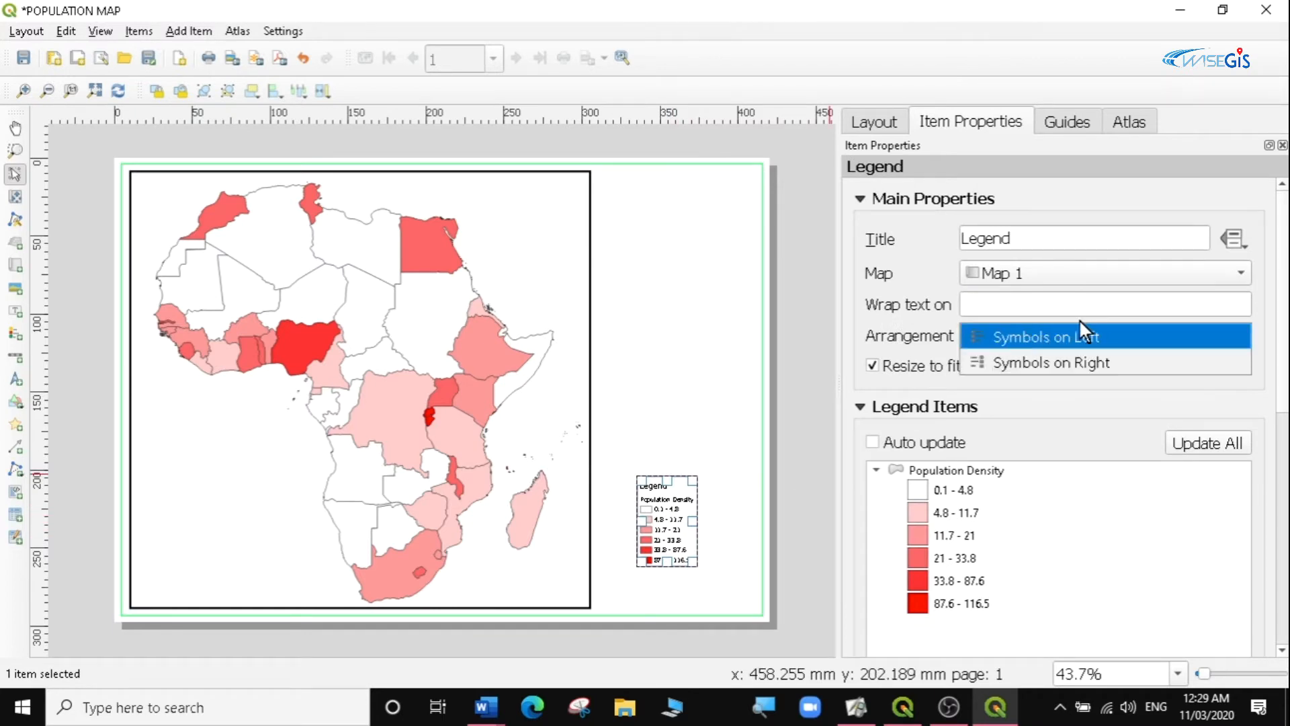
{"action": "left_click", "coordinate": [1045, 363]}
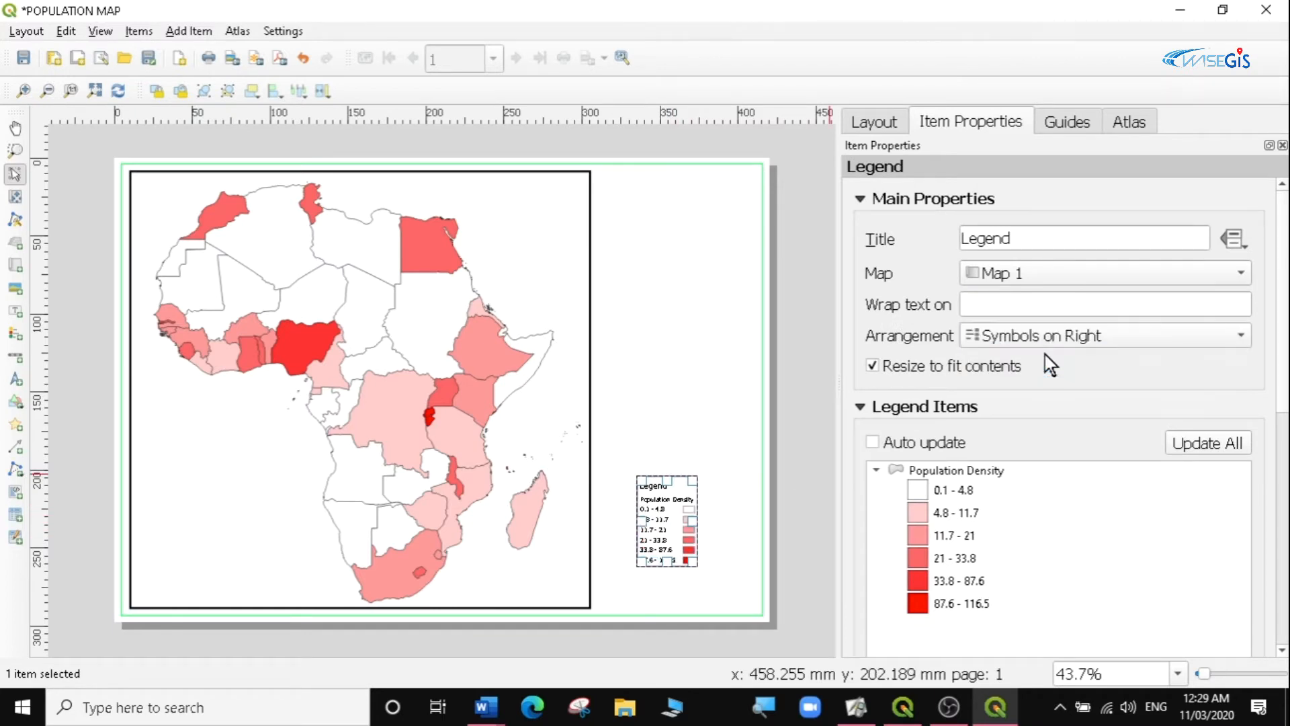
{"action": "left_click", "coordinate": [709, 548]}
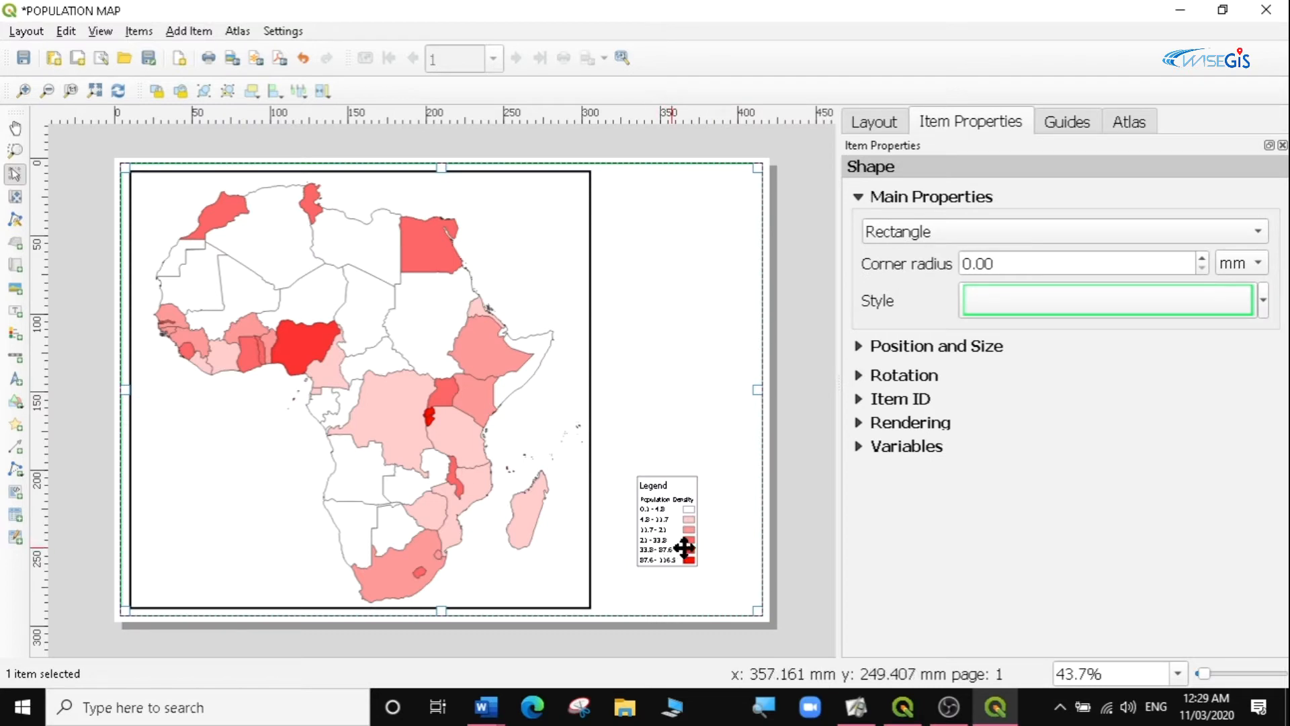
{"action": "left_click", "coordinate": [665, 525]}
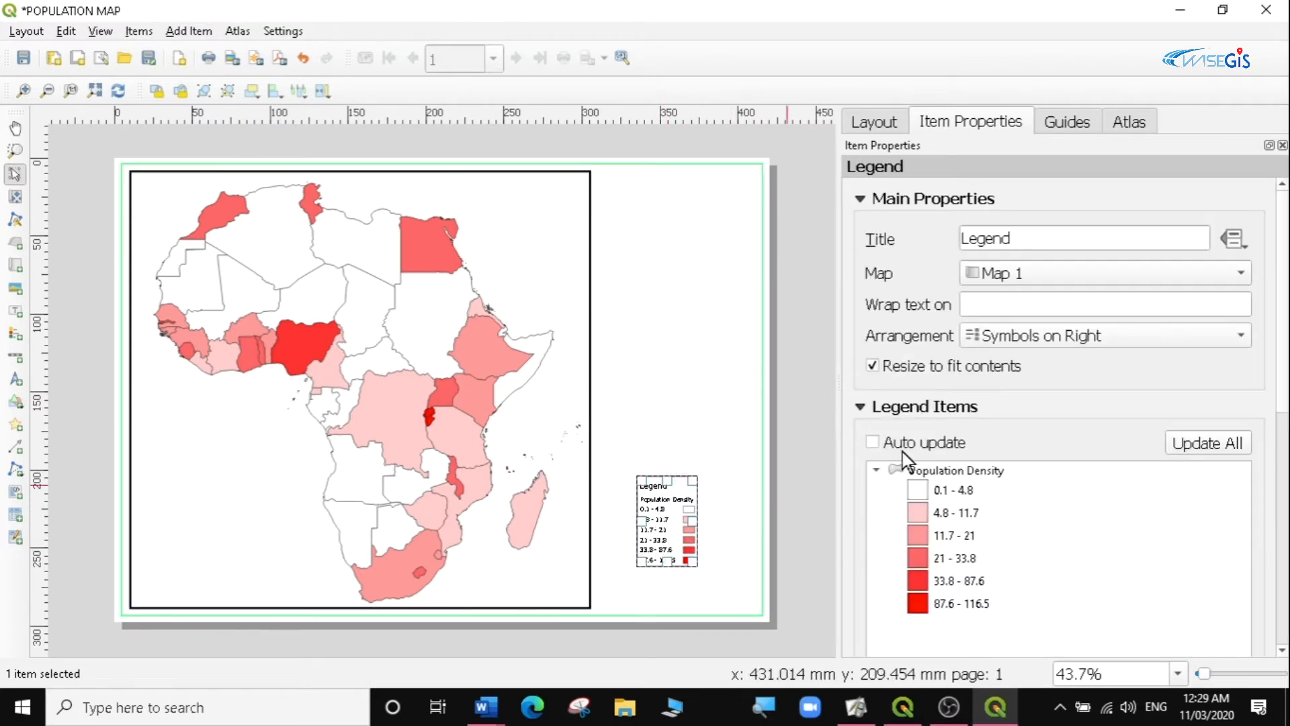
{"action": "left_click", "coordinate": [1065, 349]}
{"action": "left_click", "coordinate": [1010, 311]}
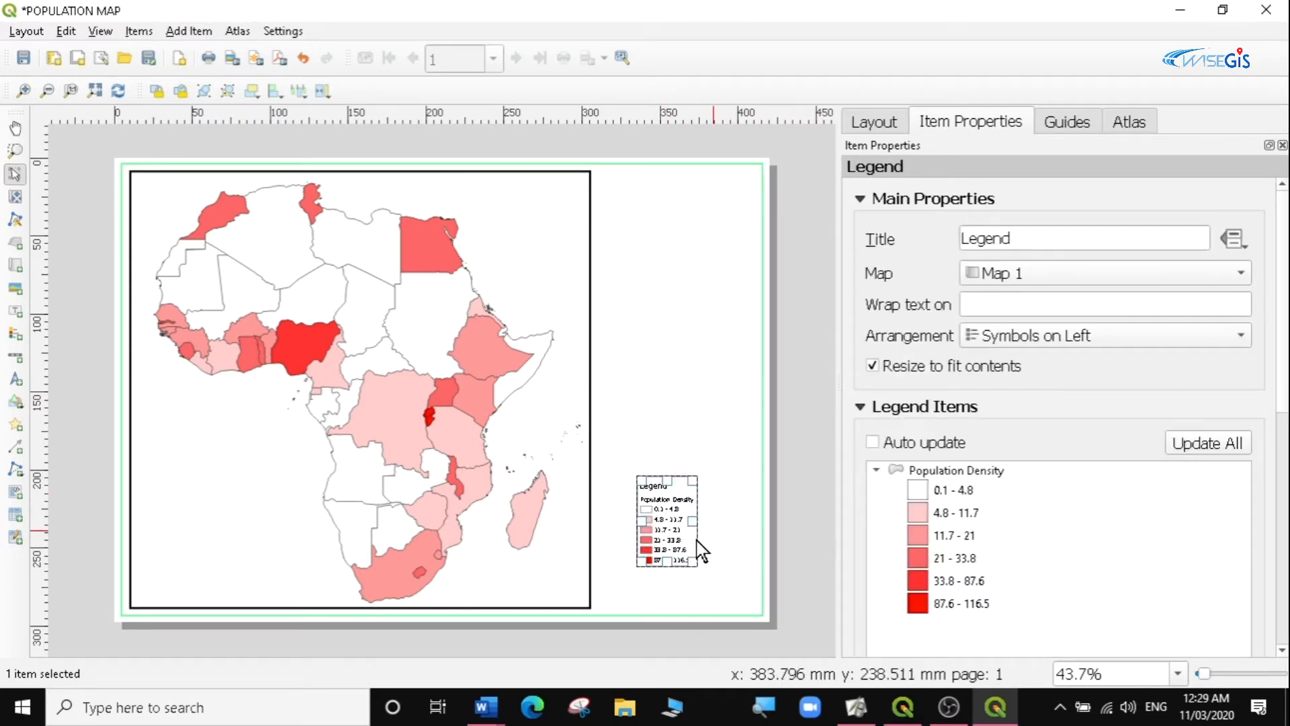
Add a label inside the upper right part of the map frame with the text "Population Density Map 1960".
{"action": "left_click", "coordinate": [177, 31]}
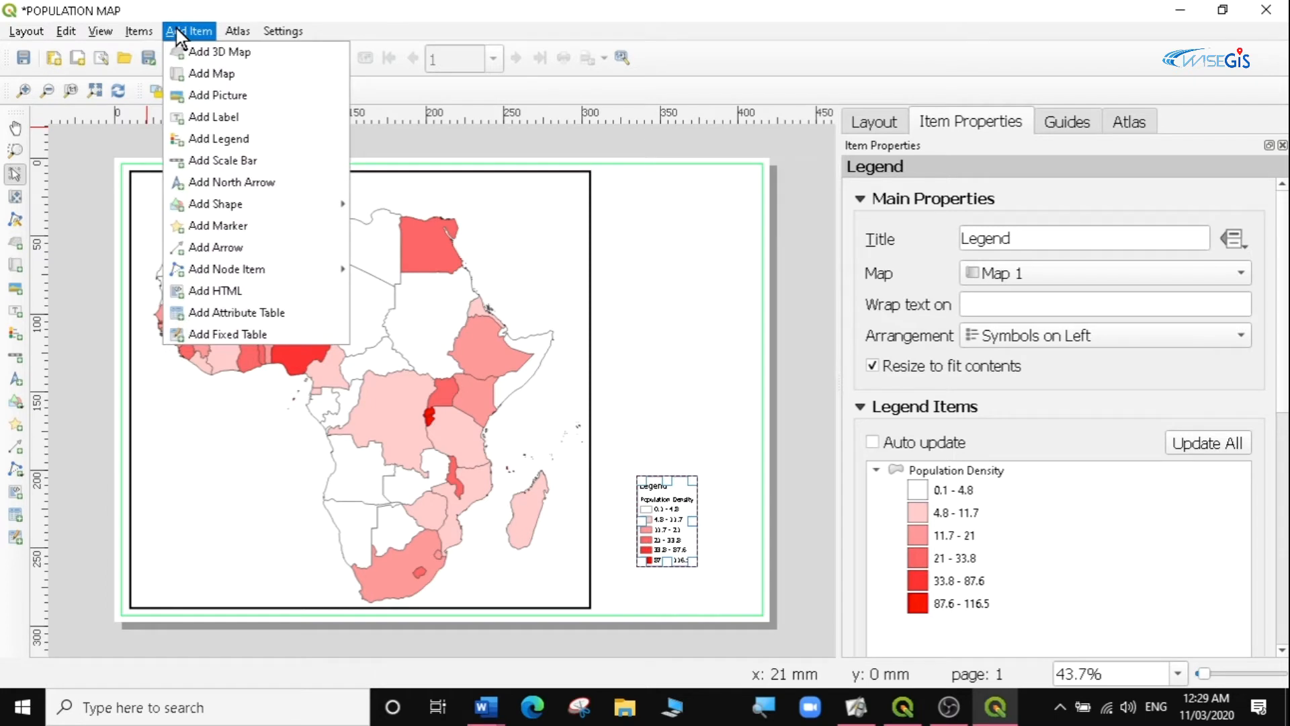
{"action": "left_click", "coordinate": [217, 117]}
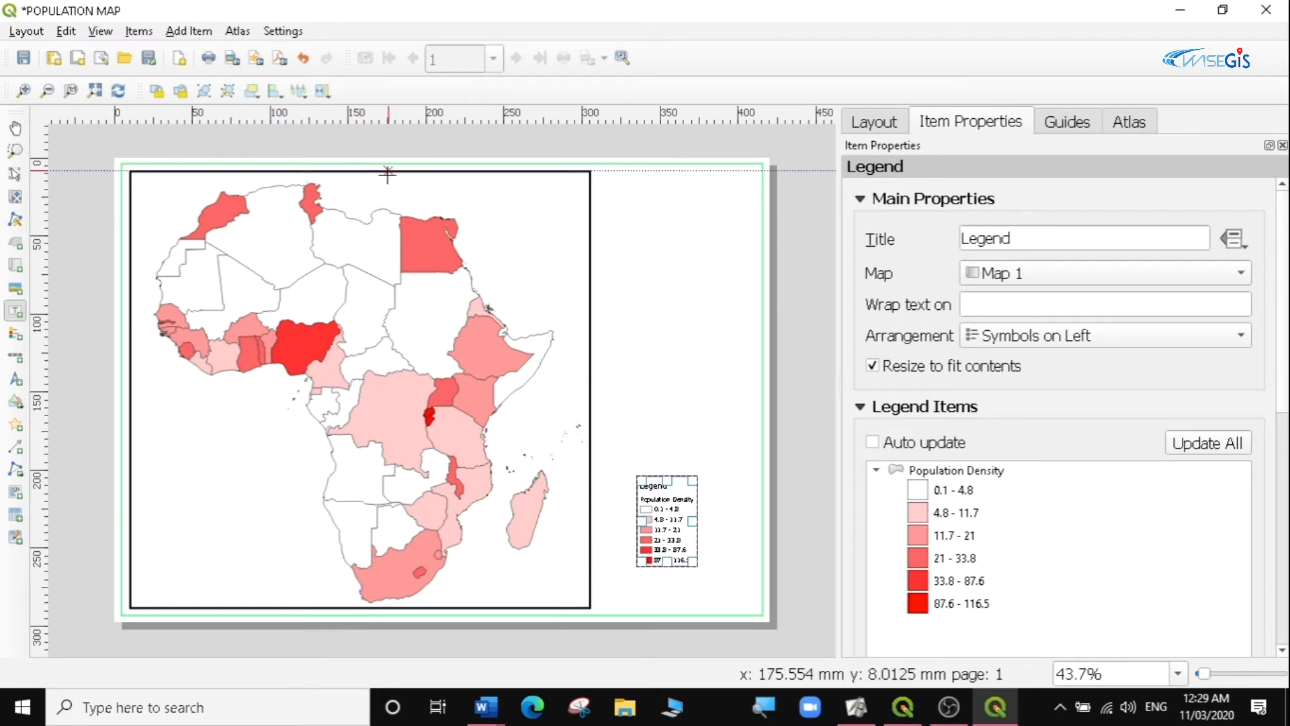
{"action": "left_click_drag", "start_coordinate": [380, 174], "coordinate": [582, 199]}
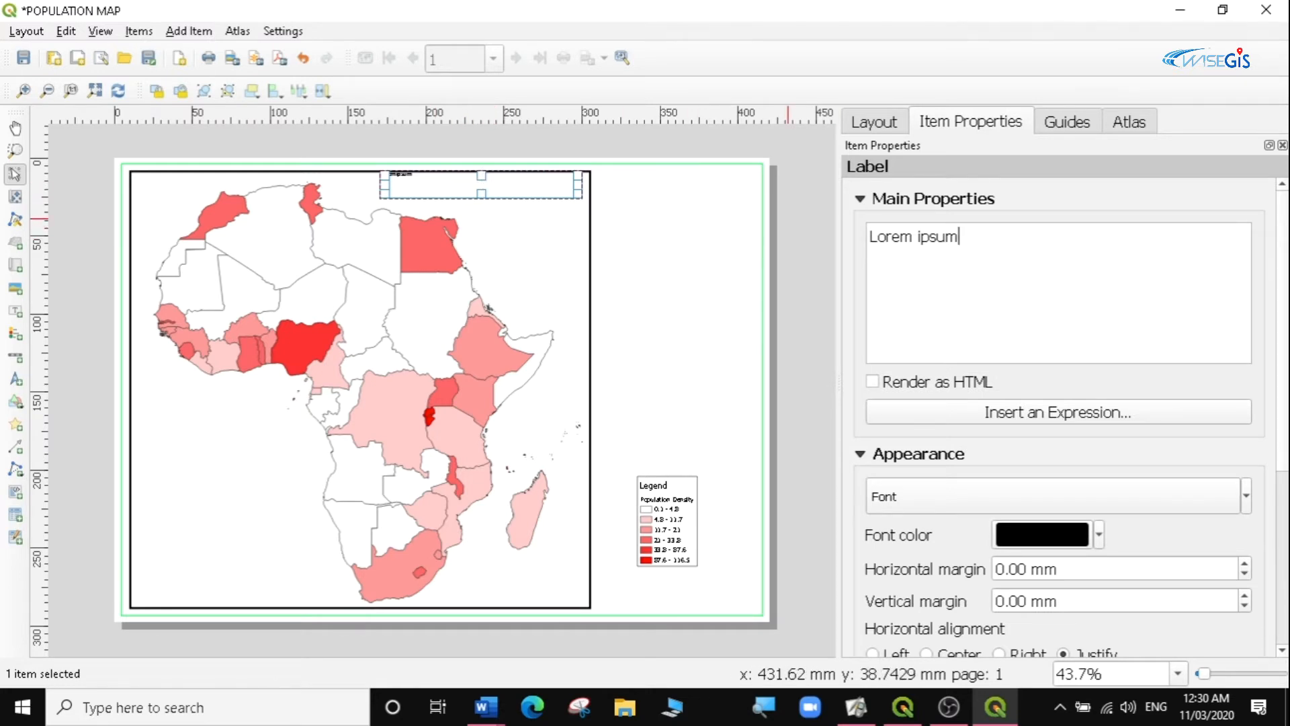
{"action": "left_click", "coordinate": [959, 236]}
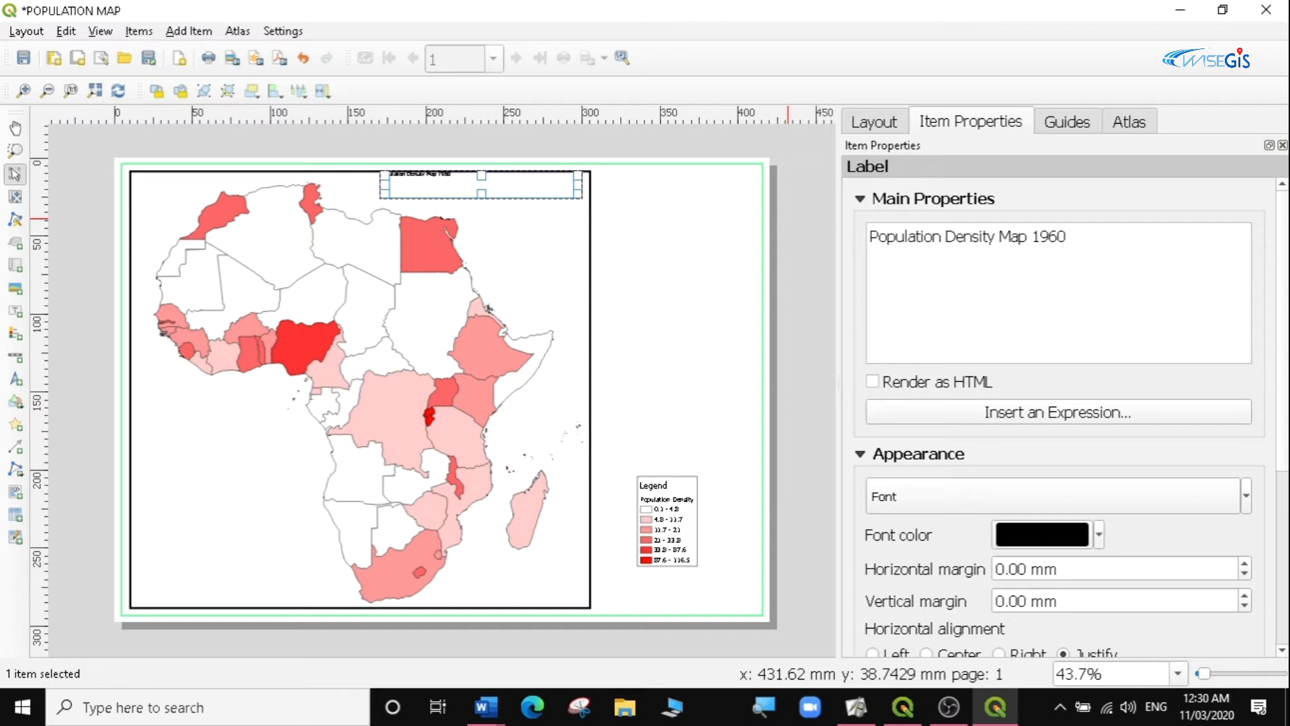
Prefix the label text with "Africa" so that it reads "Africa Population Density Map 1960".
{"action": "left_click_drag", "start_coordinate": [1067, 238], "coordinate": [870, 237]}
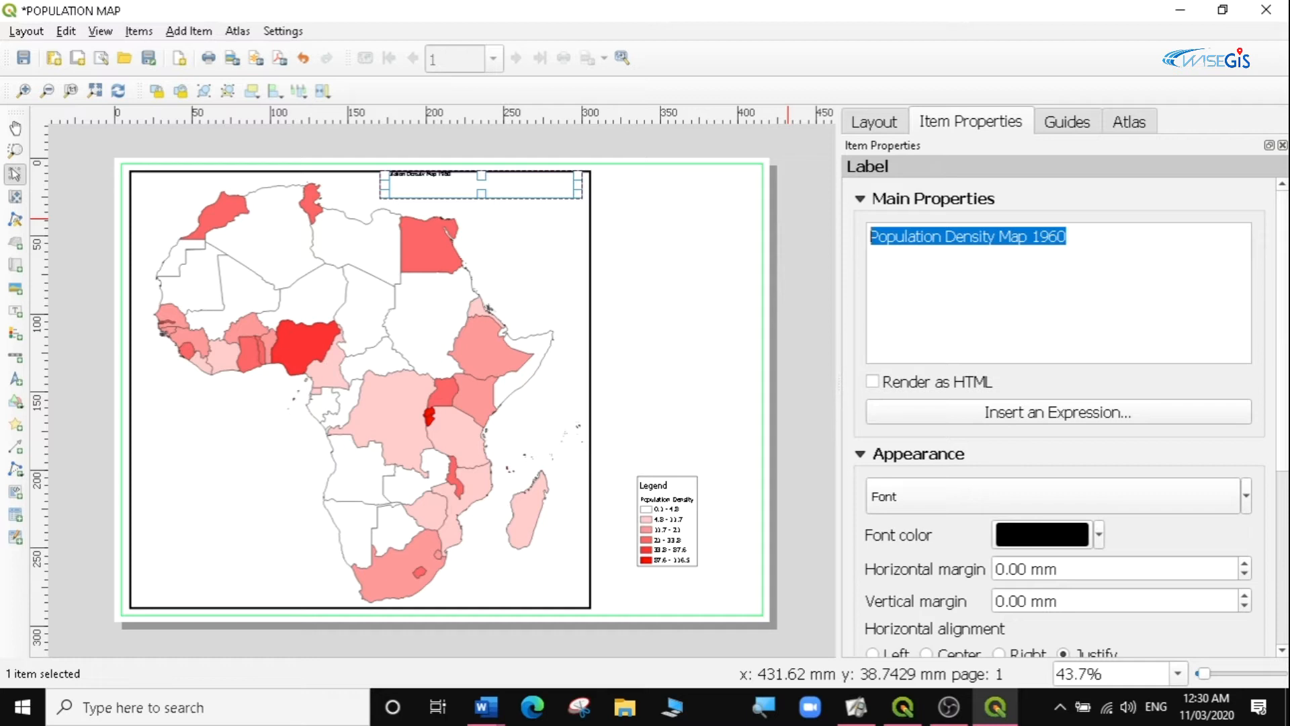
{"action": "left_click", "coordinate": [1090, 264]}
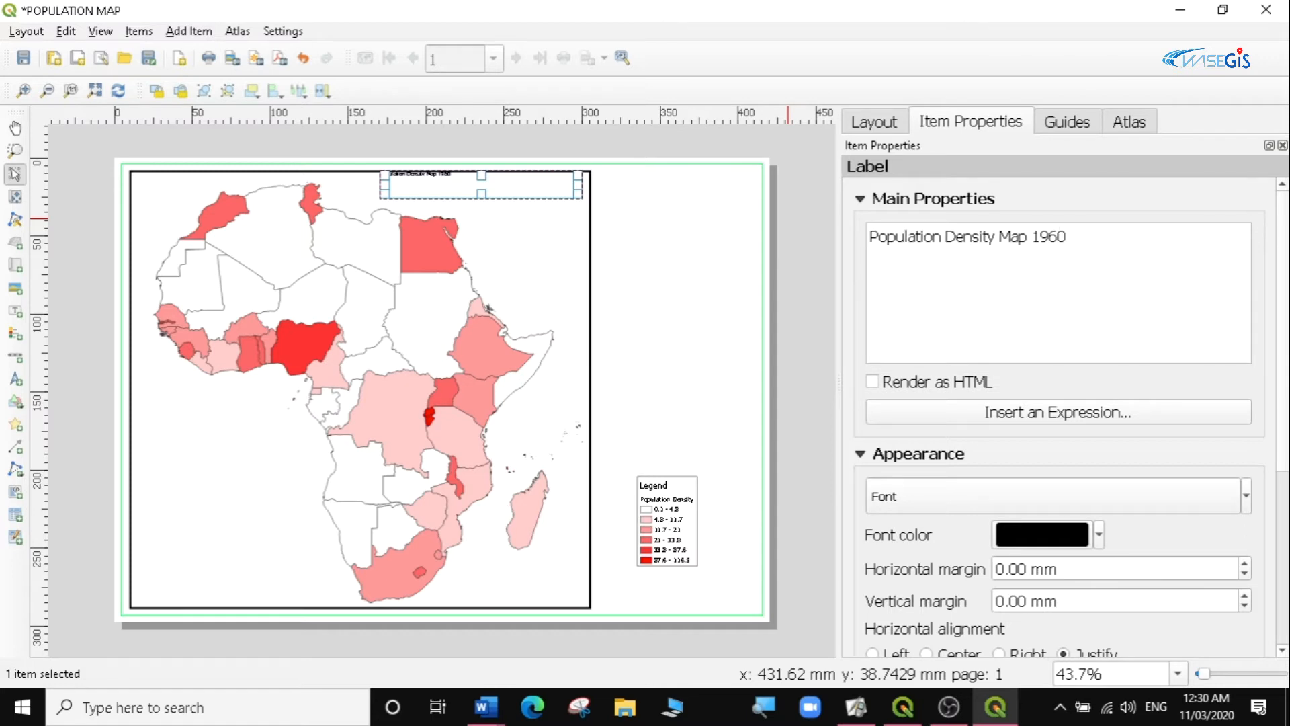
{"action": "type", "text": "Afric"}
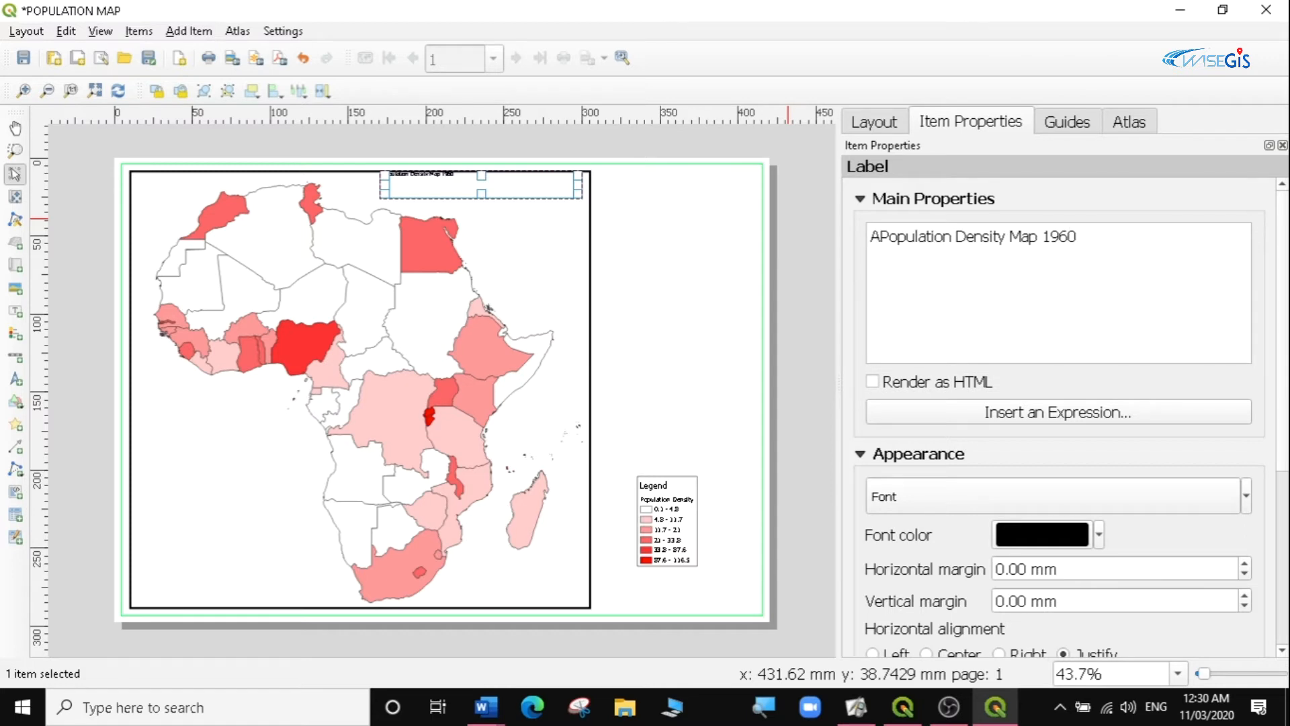
{"action": "type", "text": "a"}
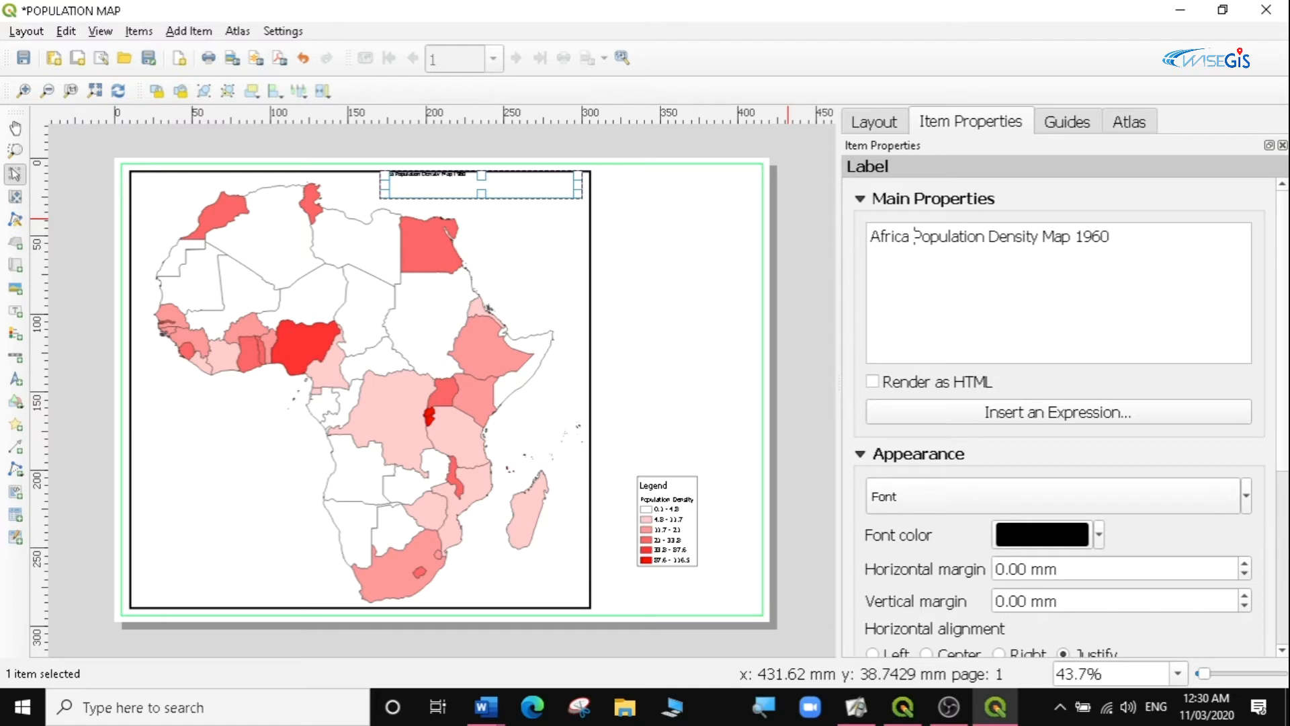
Format the map title label in bold at size 20 with a blue font color.
{"action": "left_click", "coordinate": [1033, 502]}
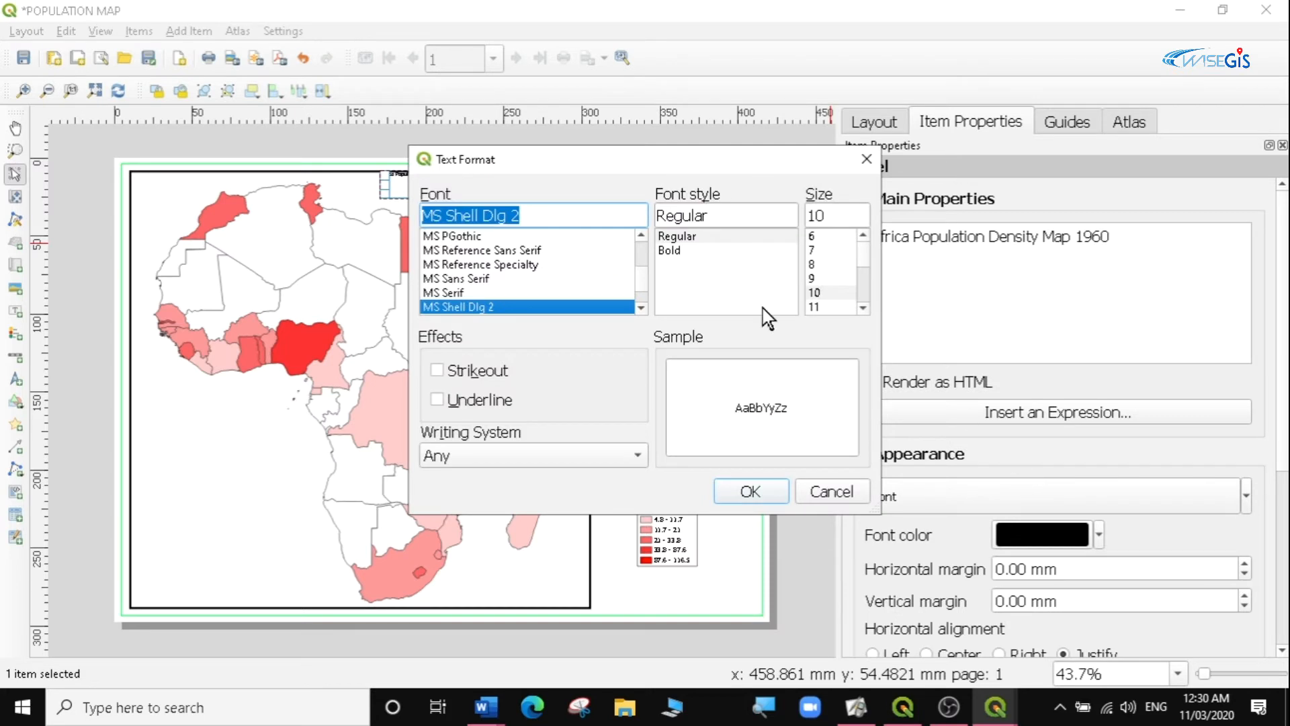
{"action": "left_click_drag", "start_coordinate": [831, 217], "coordinate": [777, 217]}
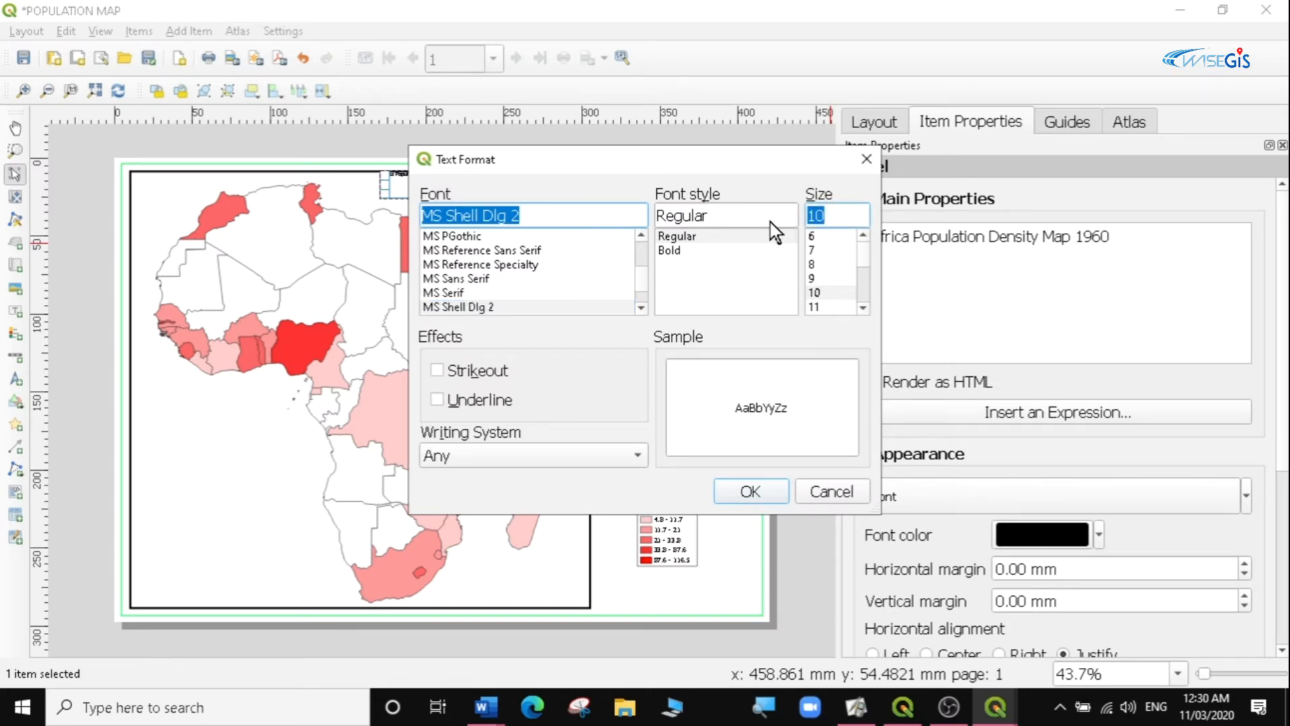
{"action": "type", "text": "20"}
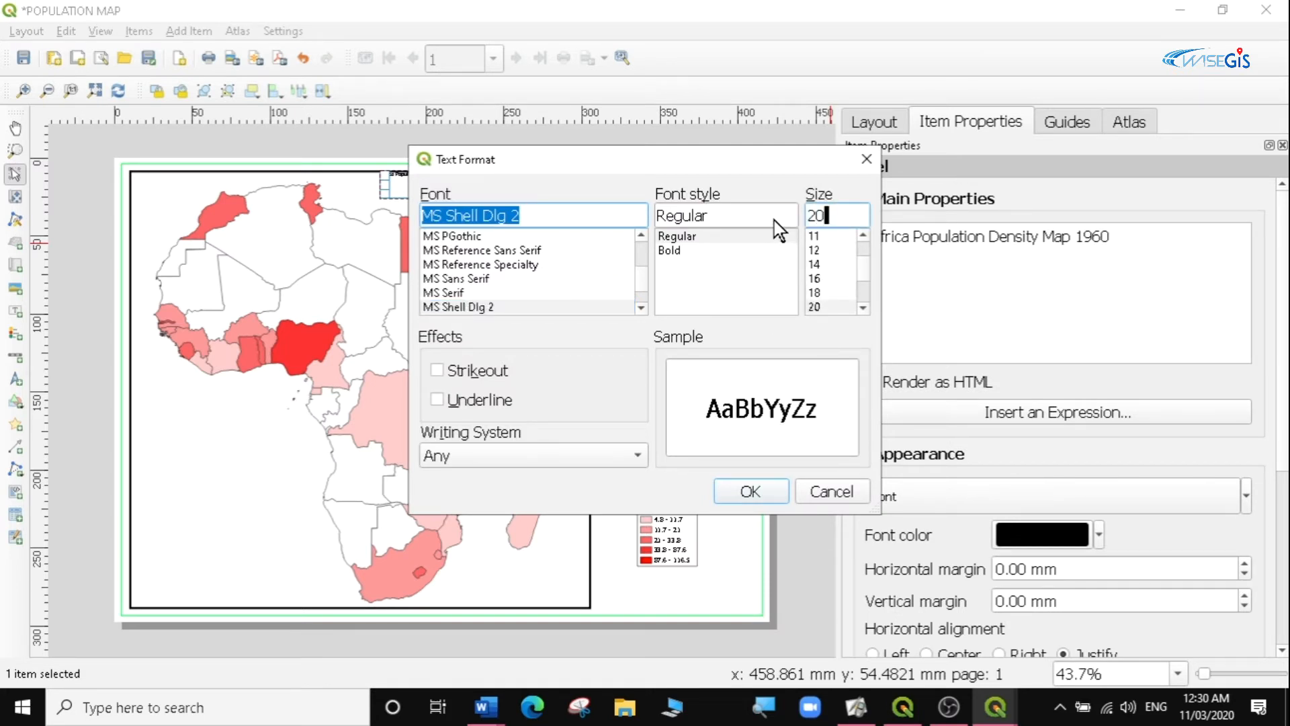
{"action": "left_click", "coordinate": [676, 251]}
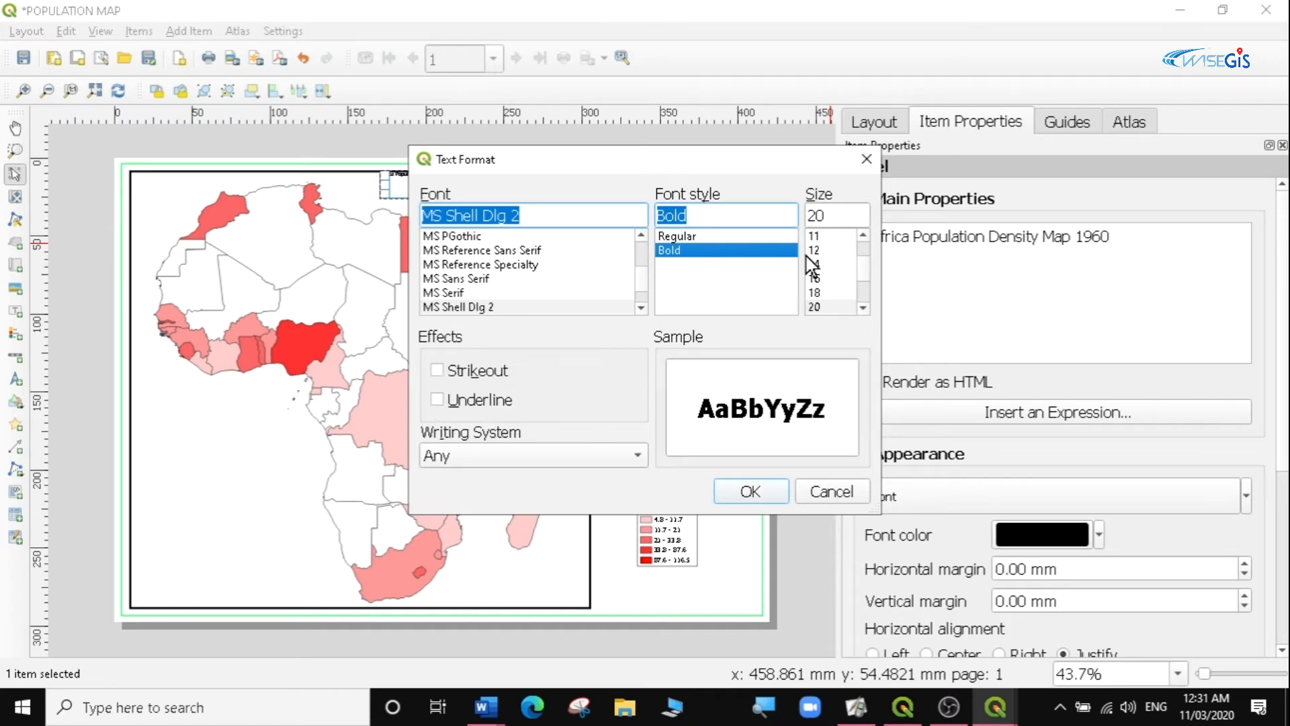
{"action": "left_click", "coordinate": [752, 493]}
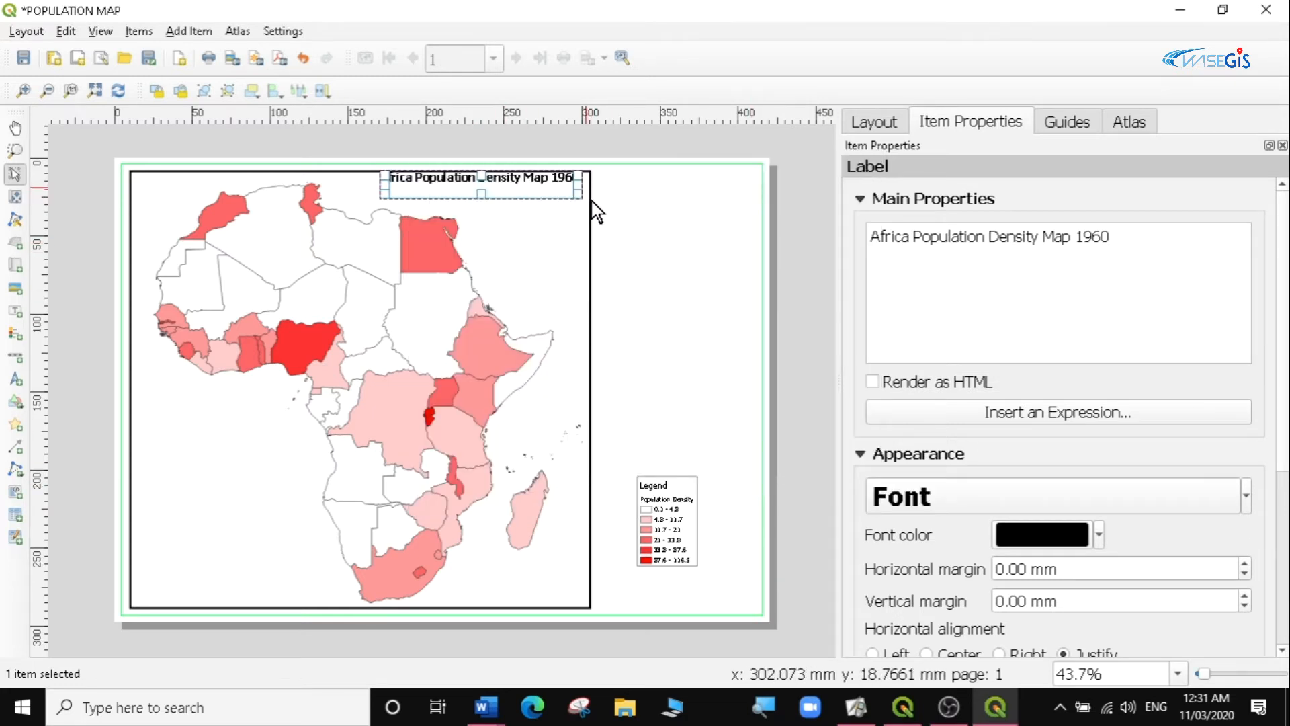
{"action": "left_click", "coordinate": [1098, 535]}
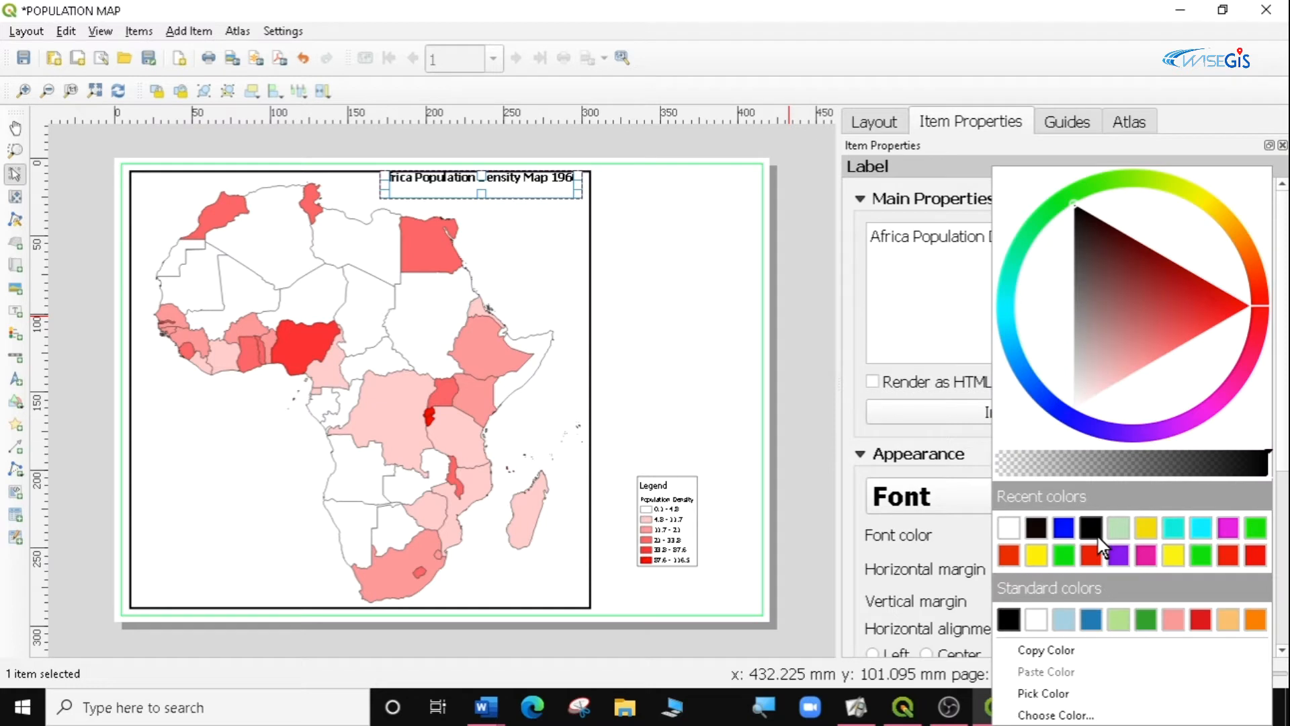
{"action": "left_click", "coordinate": [1065, 523]}
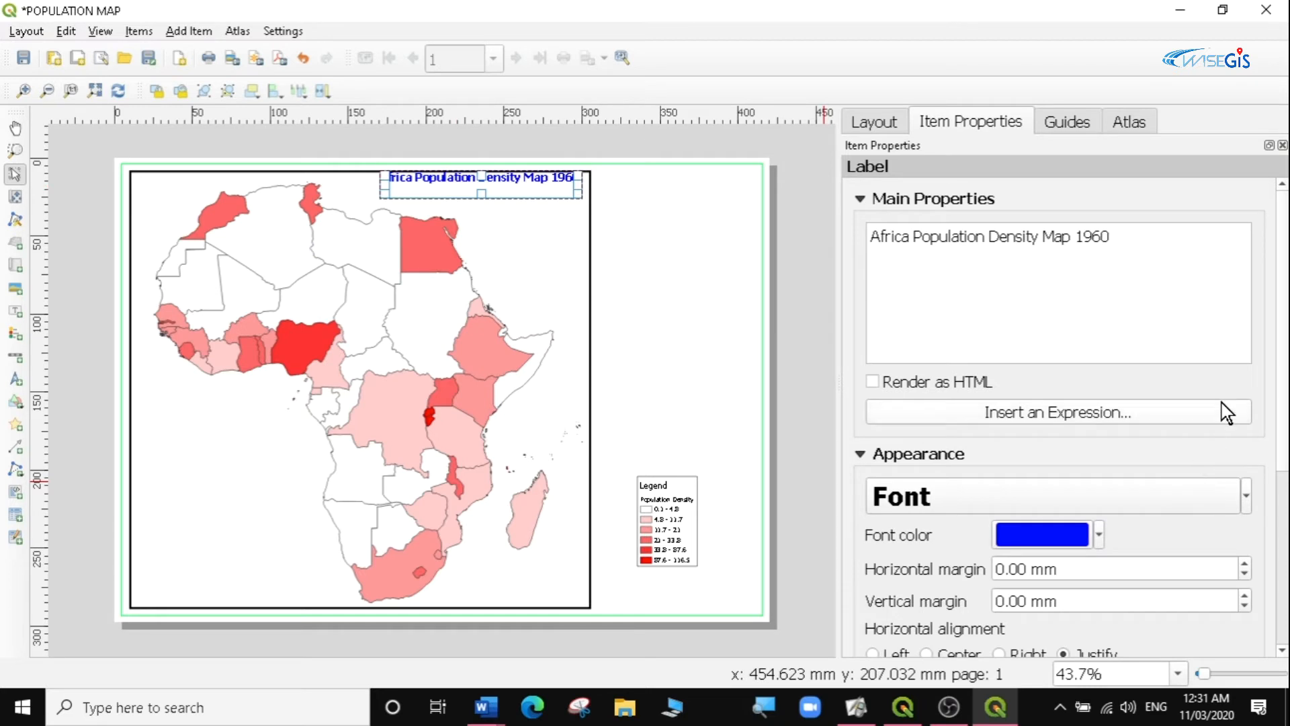
Align the title text to the center horizontally and to the middle vertically within its label box.
{"action": "scroll", "coordinate": [1283, 312], "scroll_direction": "down", "scroll_amount": 1}
{"action": "scroll", "coordinate": [1283, 312], "scroll_direction": "down", "scroll_amount": 10}
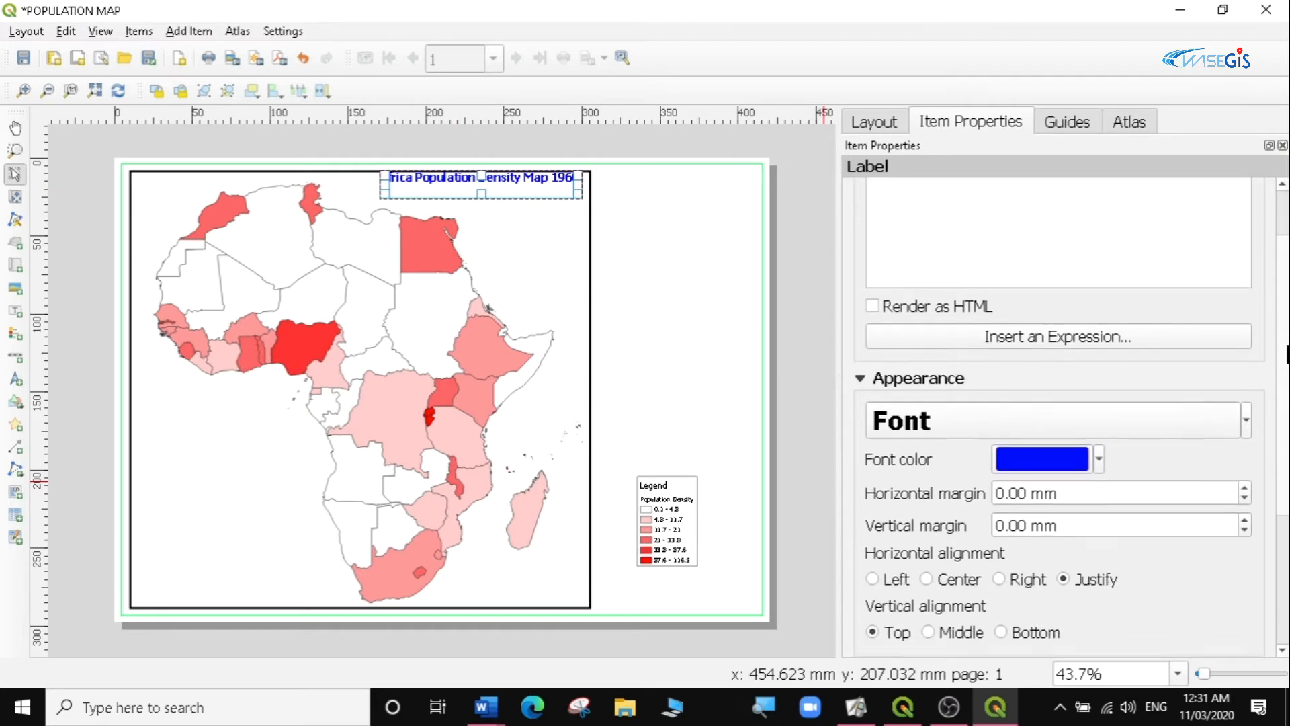
{"action": "scroll", "coordinate": [851, 432], "scroll_direction": "down", "scroll_amount": 2}
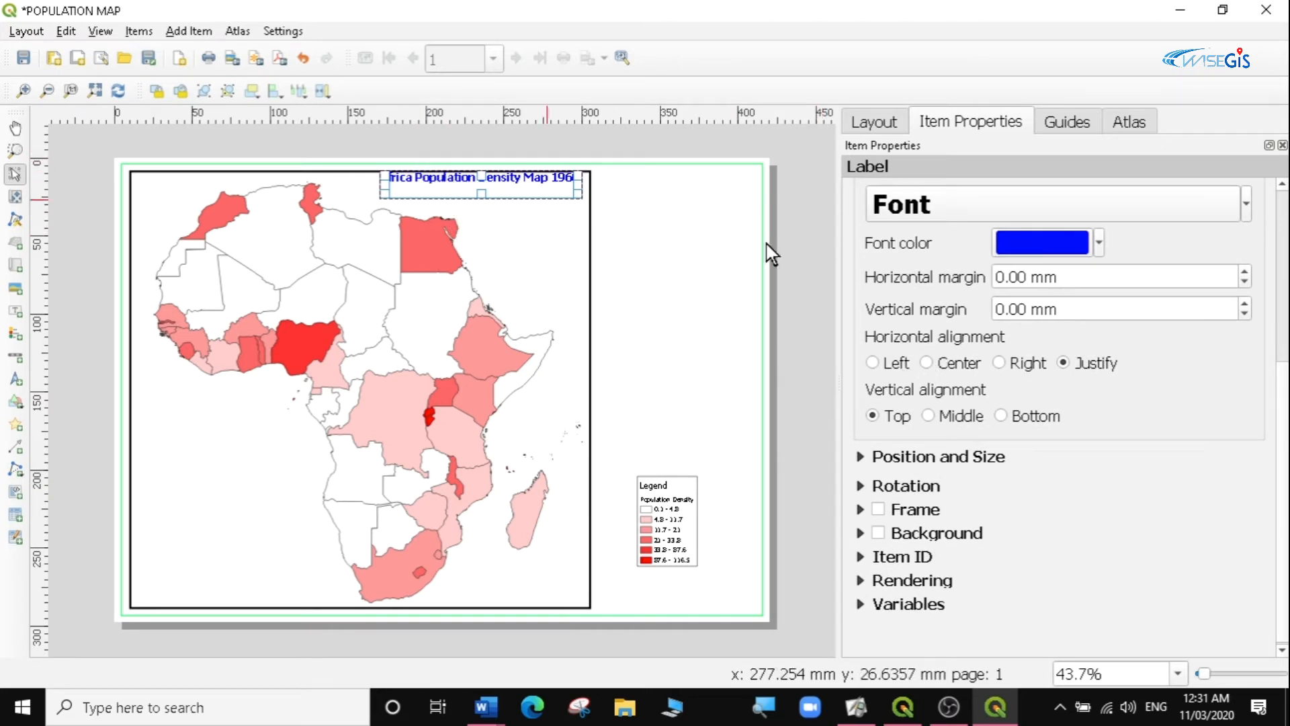
{"action": "left_click", "coordinate": [927, 363]}
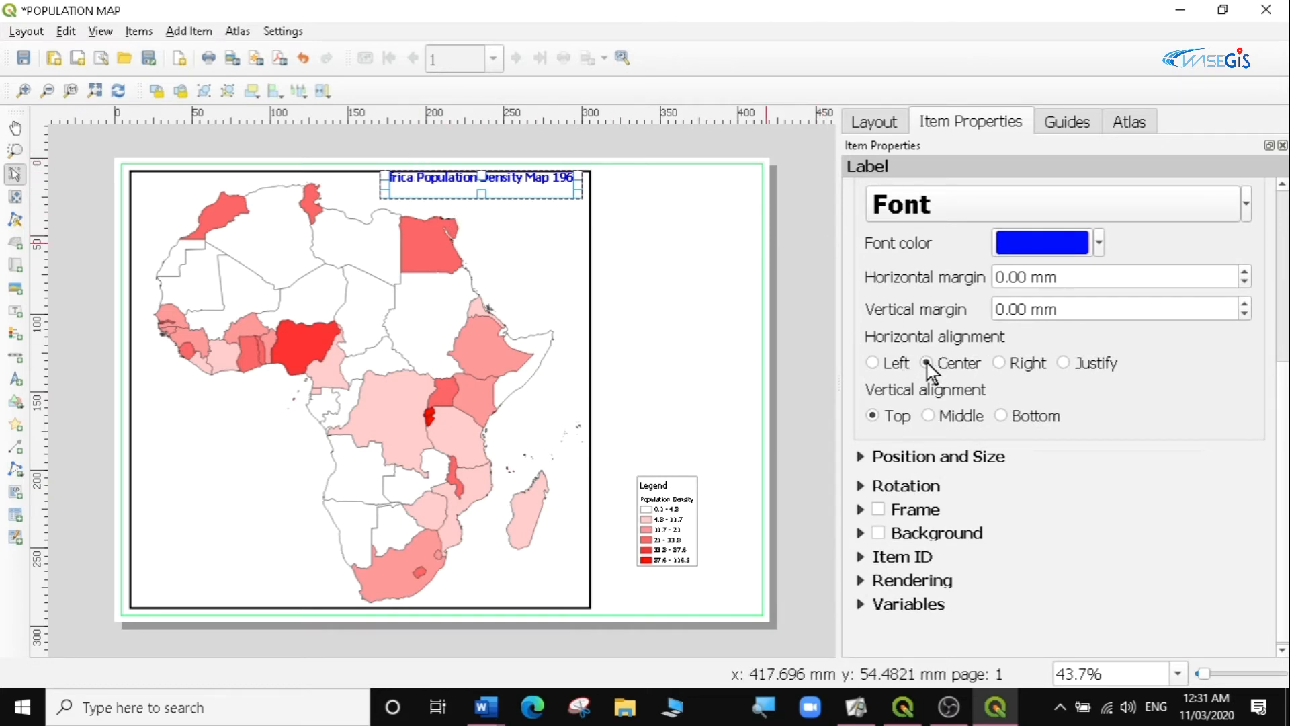
{"action": "left_click", "coordinate": [928, 416]}
{"action": "left_click", "coordinate": [524, 227]}
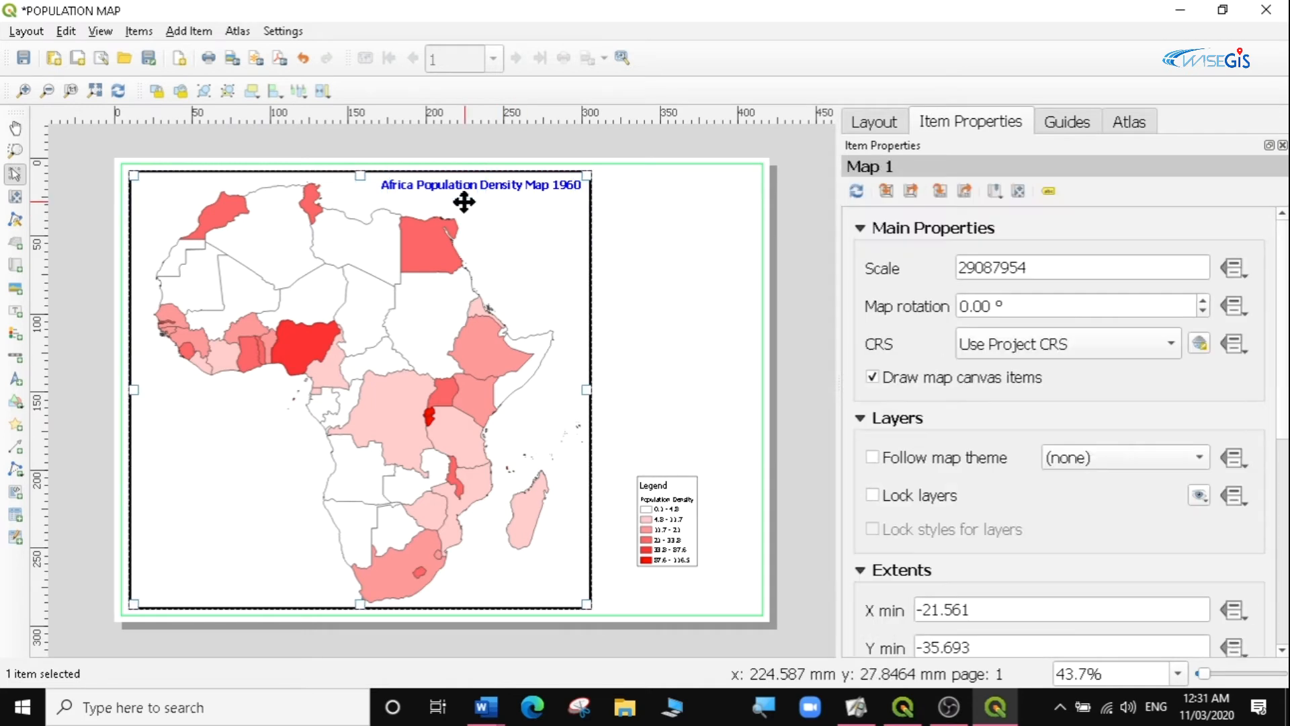
Enable a frame around the map title label and reselect the label to check it.
{"action": "left_click", "coordinate": [477, 180]}
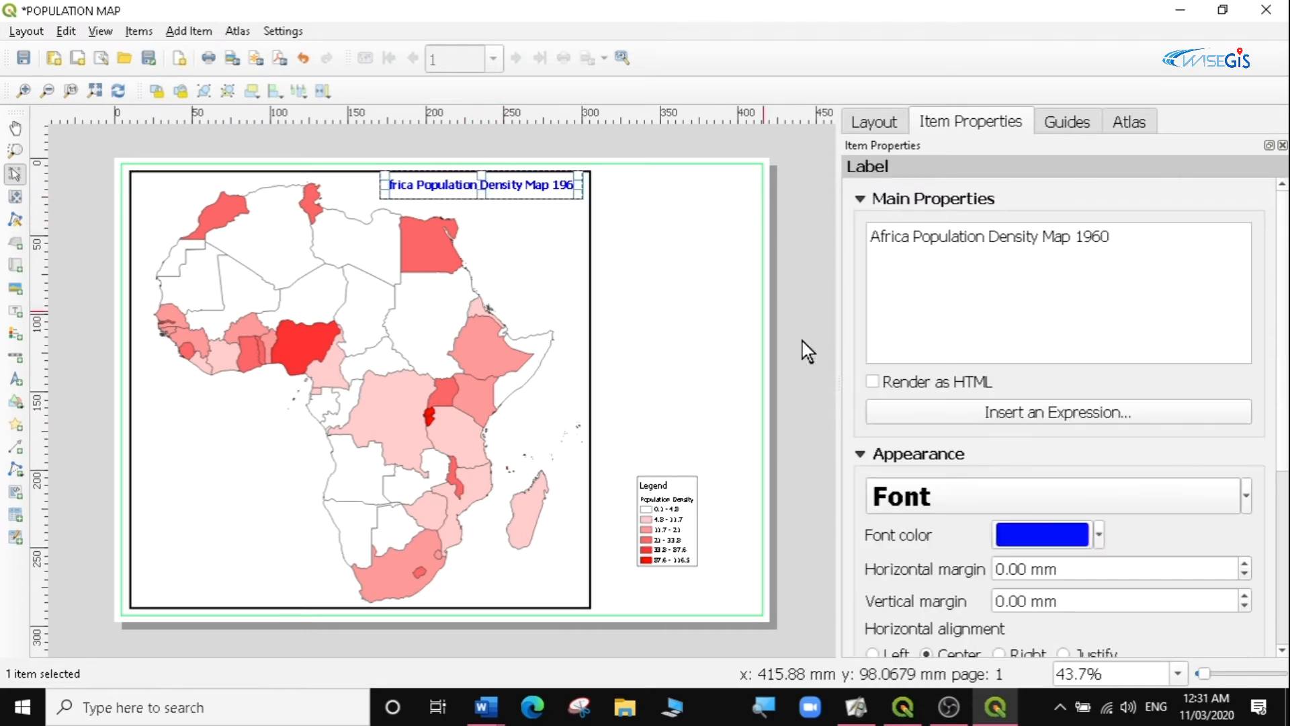
{"action": "scroll", "coordinate": [1283, 379], "scroll_direction": "down", "scroll_amount": 3}
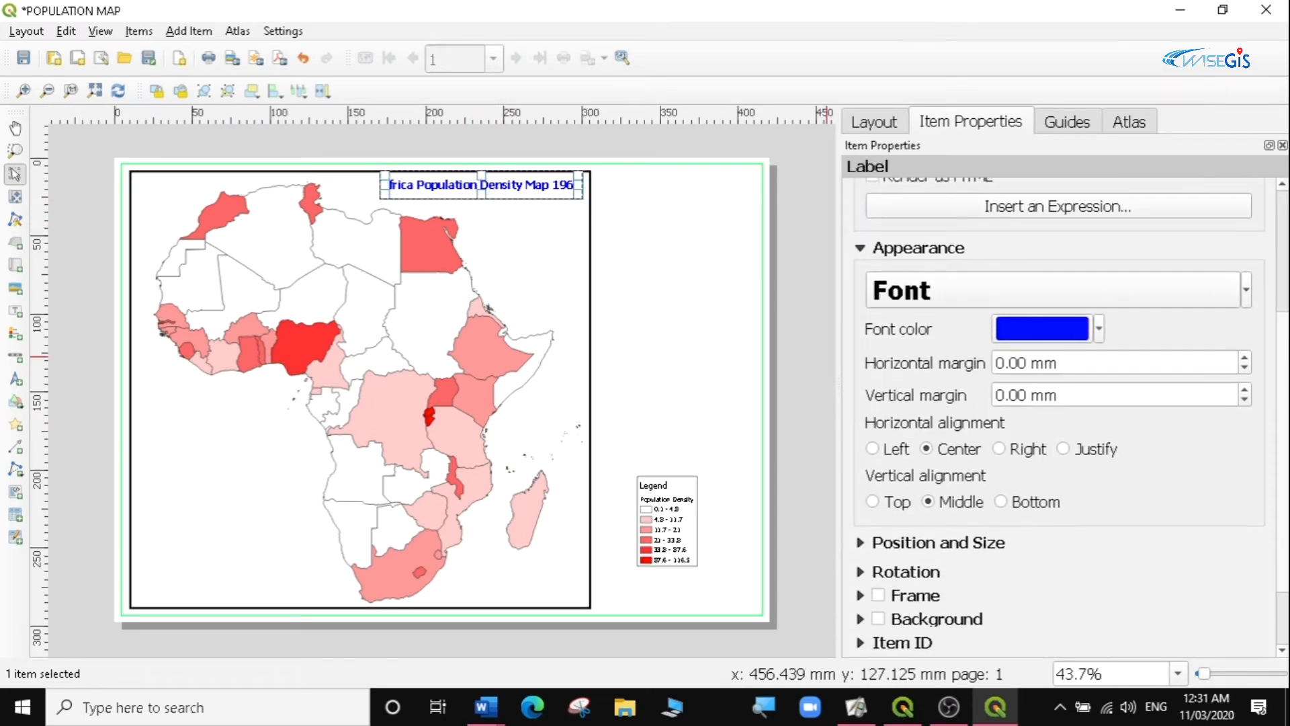
{"action": "scroll", "coordinate": [1069, 416], "scroll_direction": "down", "scroll_amount": 2}
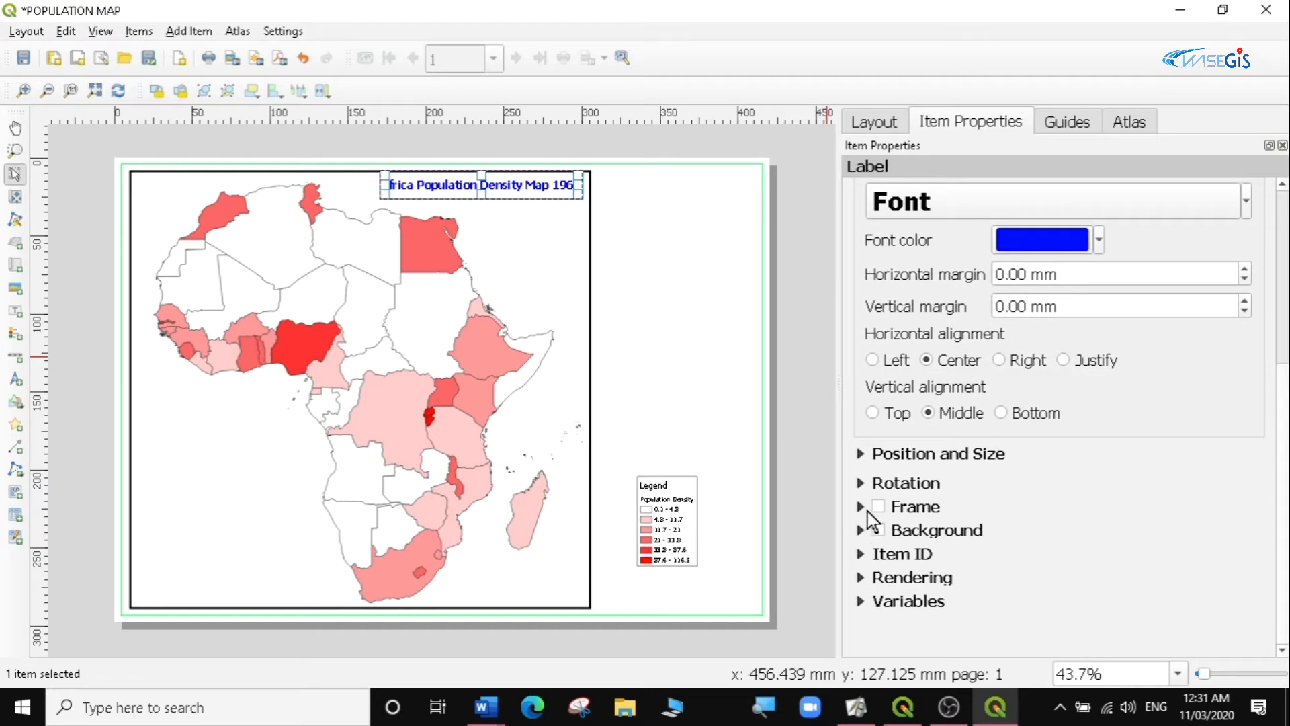
{"action": "left_click", "coordinate": [878, 506]}
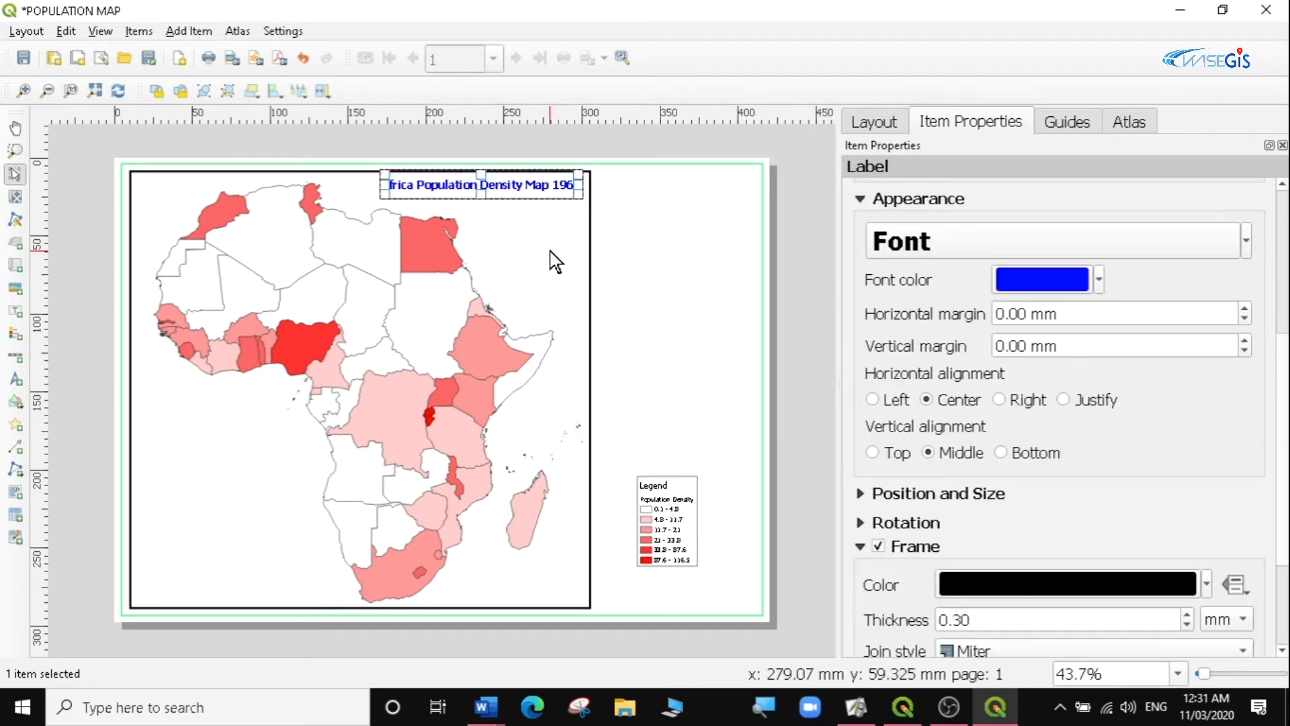
{"action": "left_click", "coordinate": [455, 208]}
{"action": "left_click", "coordinate": [446, 187]}
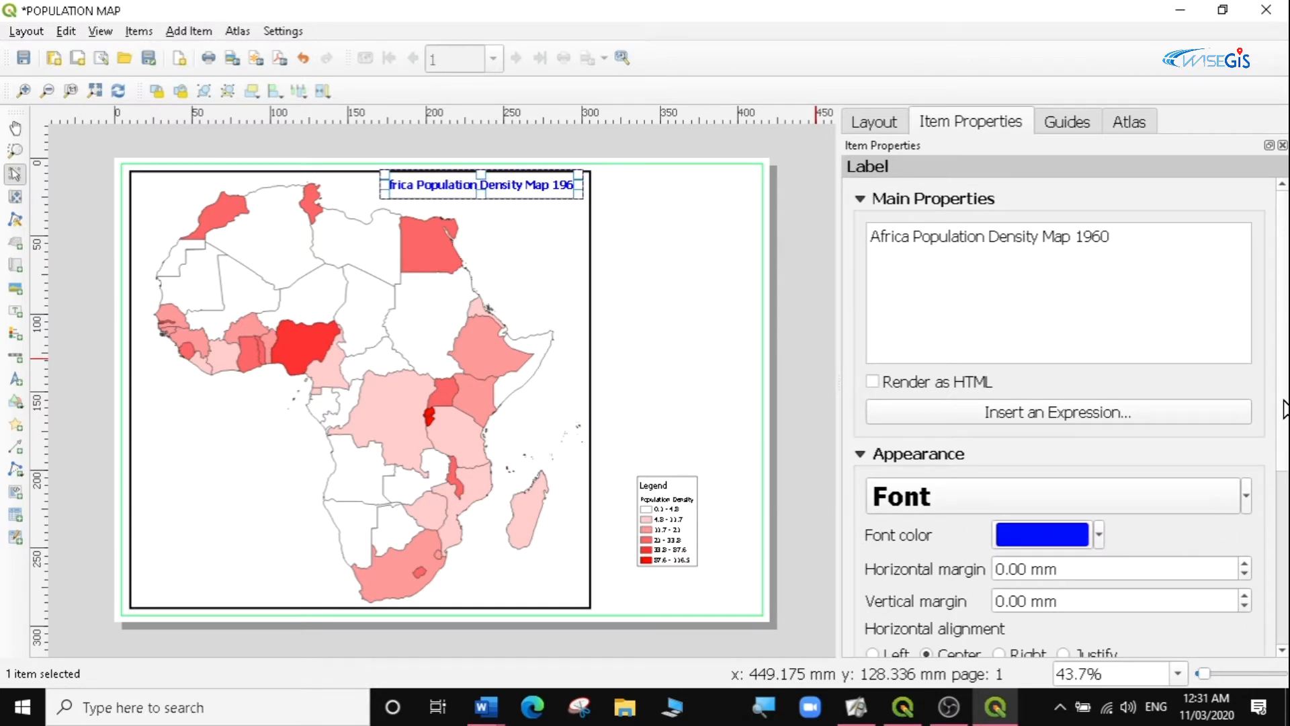
Turn off the title label's frame and enable its background.
{"action": "scroll", "coordinate": [950, 628], "scroll_direction": "down", "scroll_amount": 3}
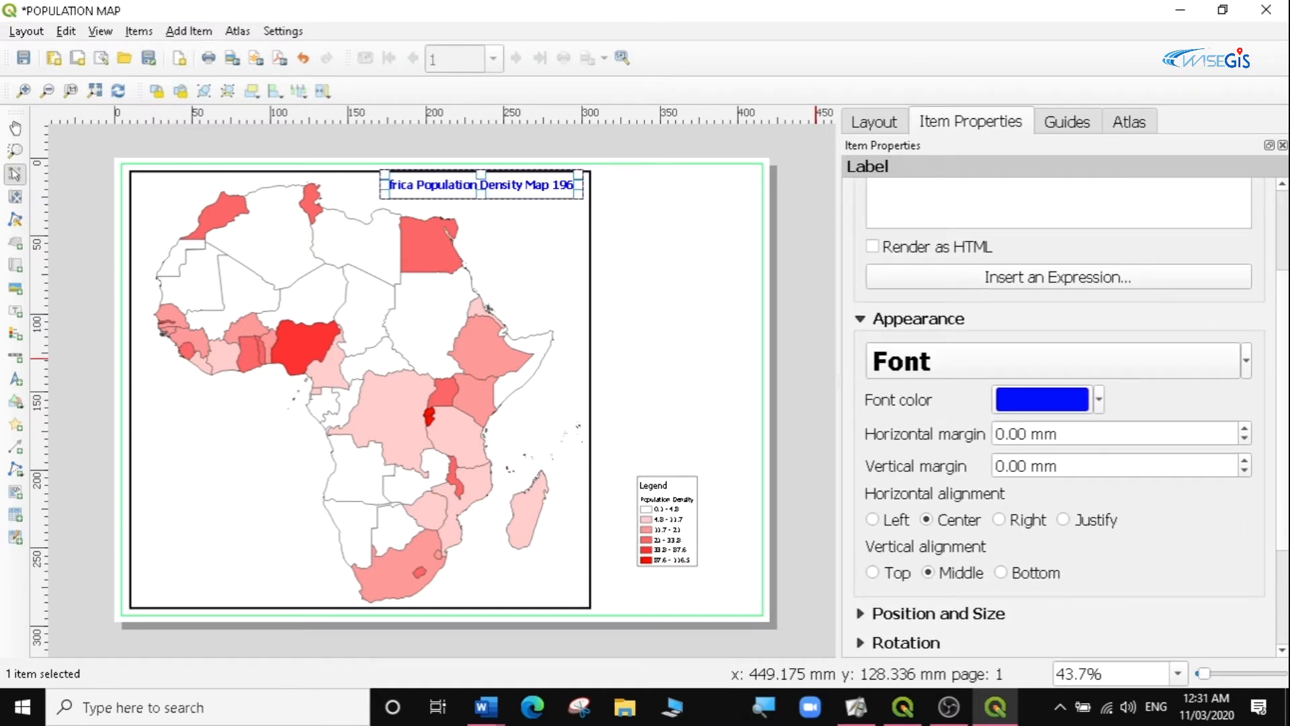
{"action": "scroll", "coordinate": [1283, 397], "scroll_direction": "down", "scroll_amount": 3}
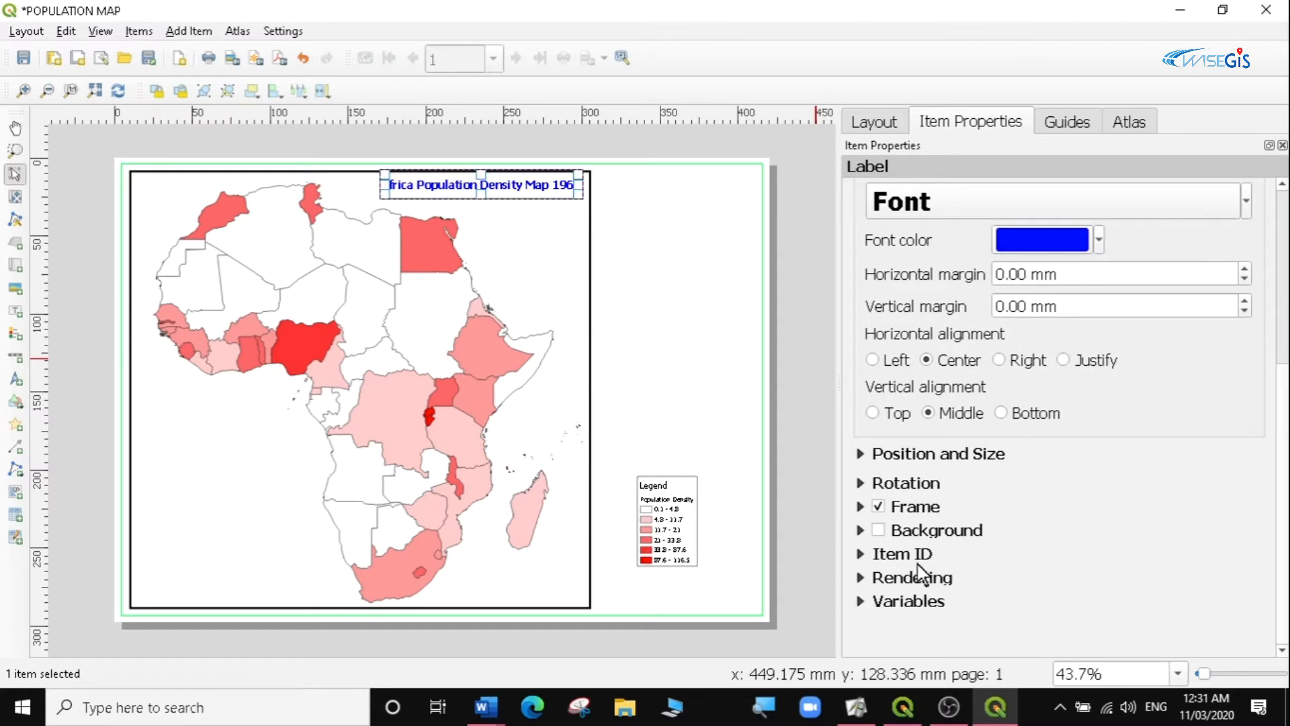
{"action": "left_click", "coordinate": [878, 506]}
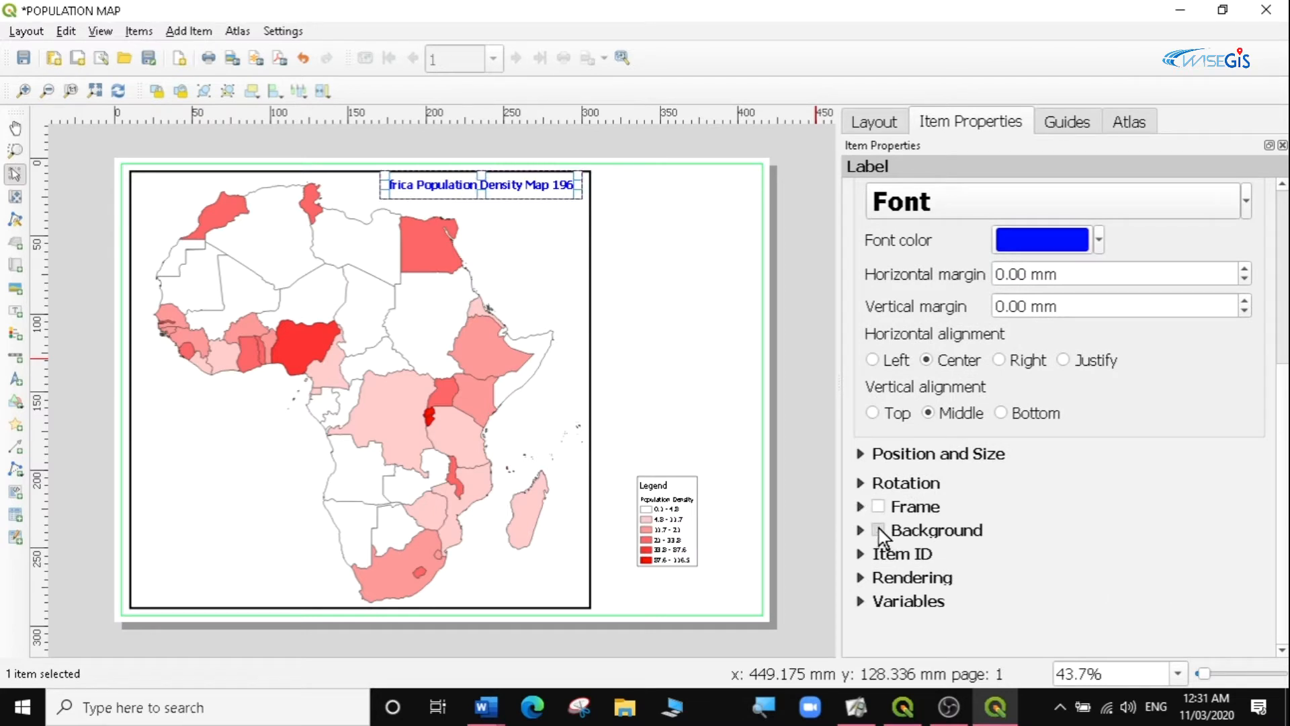
{"action": "left_click", "coordinate": [879, 530]}
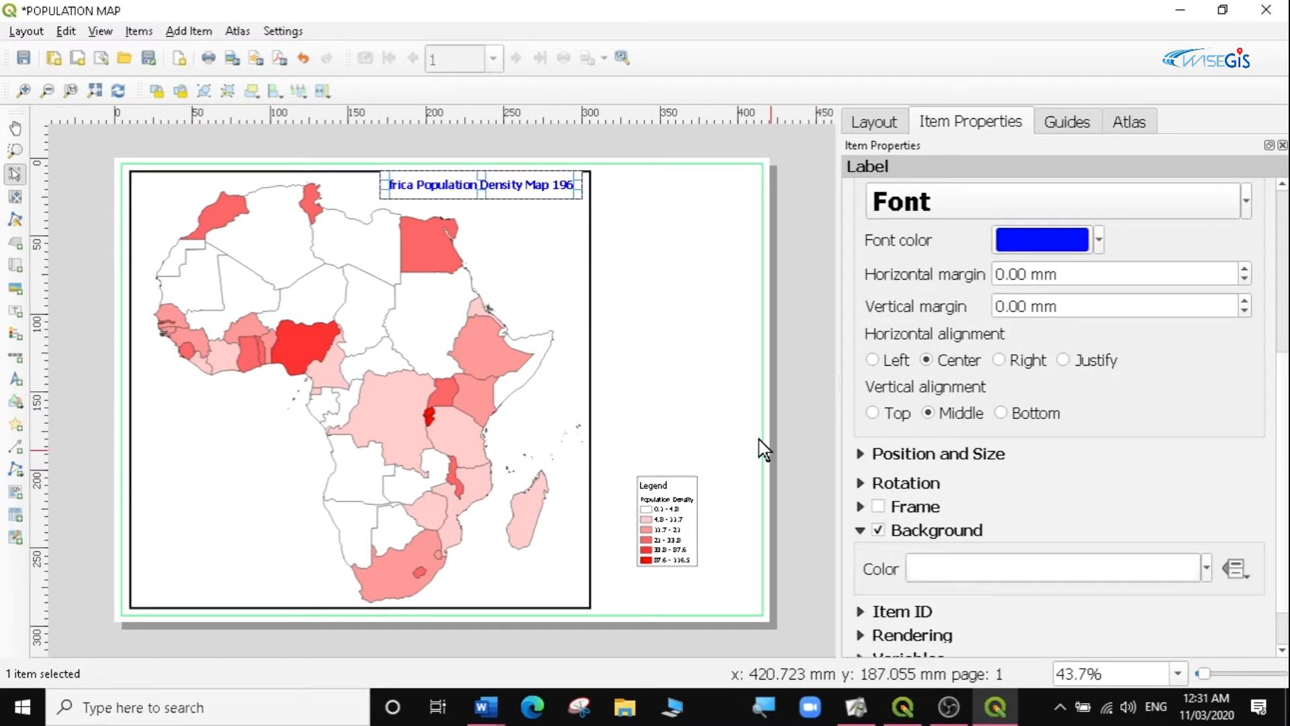
Try cyan and magenta background colors on the map title label and set the background back to white.
{"action": "left_click", "coordinate": [1207, 568]}
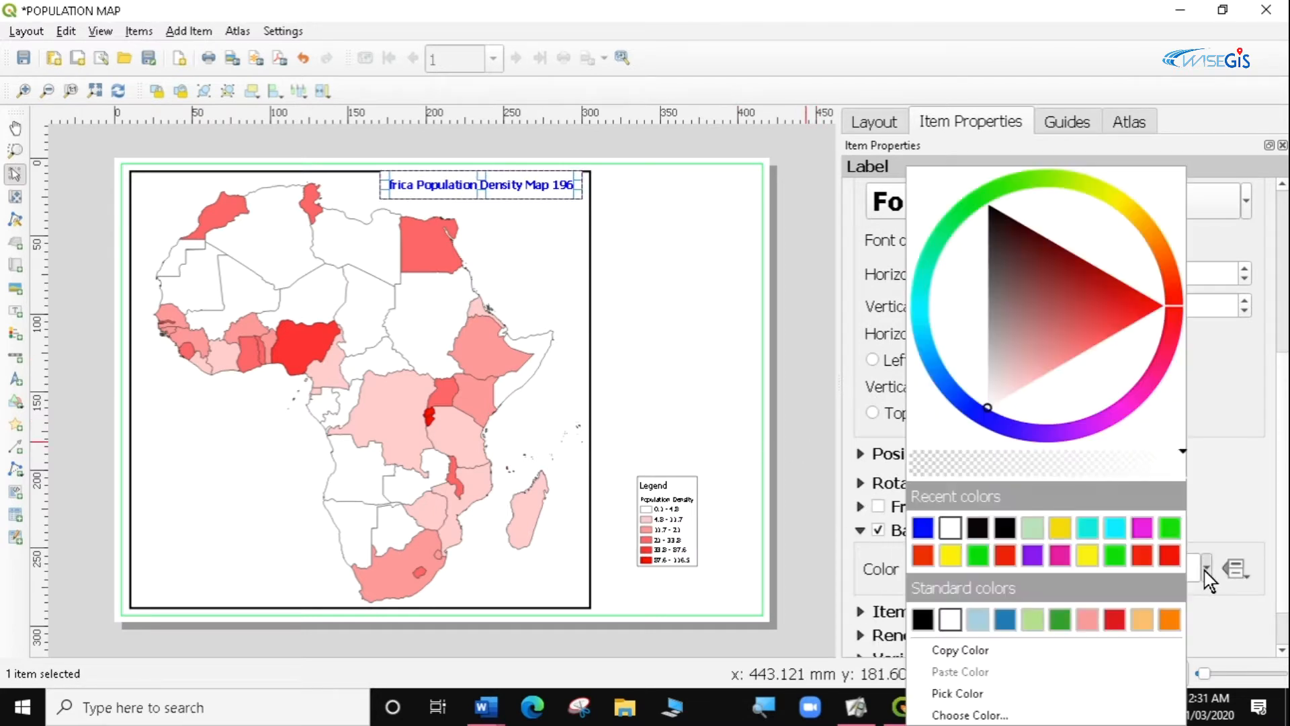
{"action": "left_click", "coordinate": [1087, 527]}
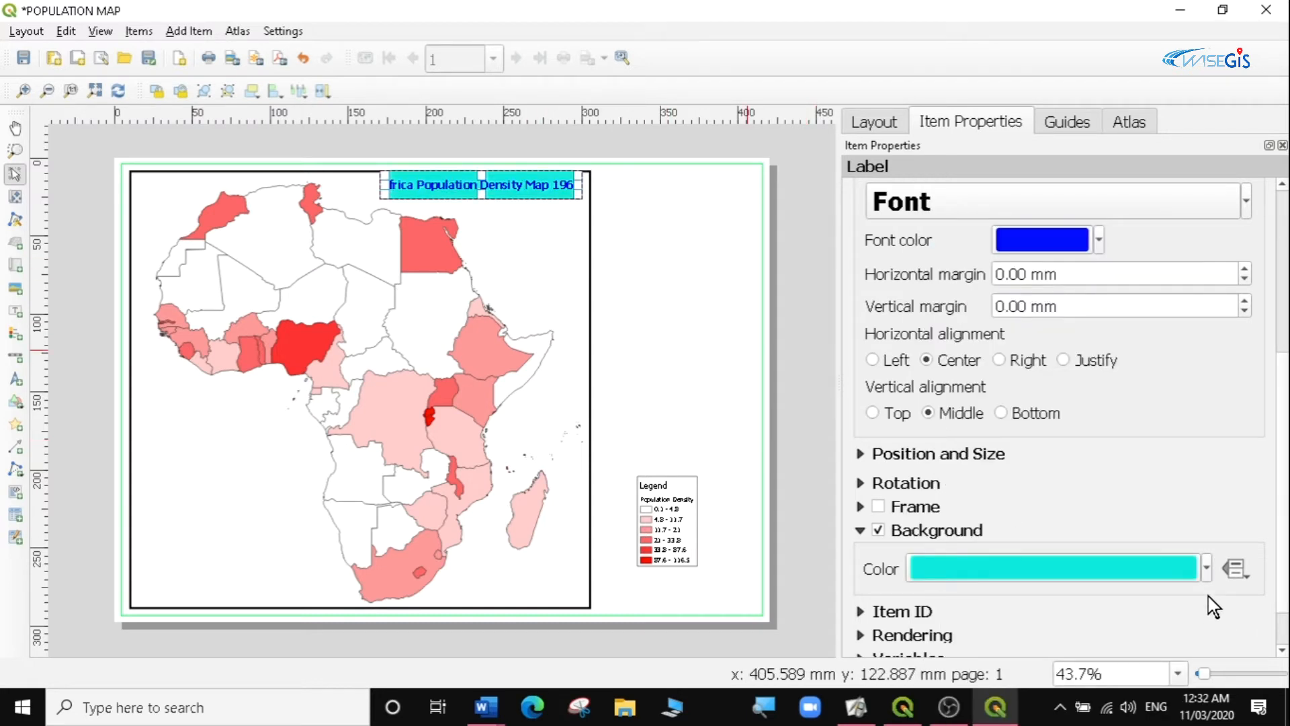
{"action": "left_click", "coordinate": [1206, 570]}
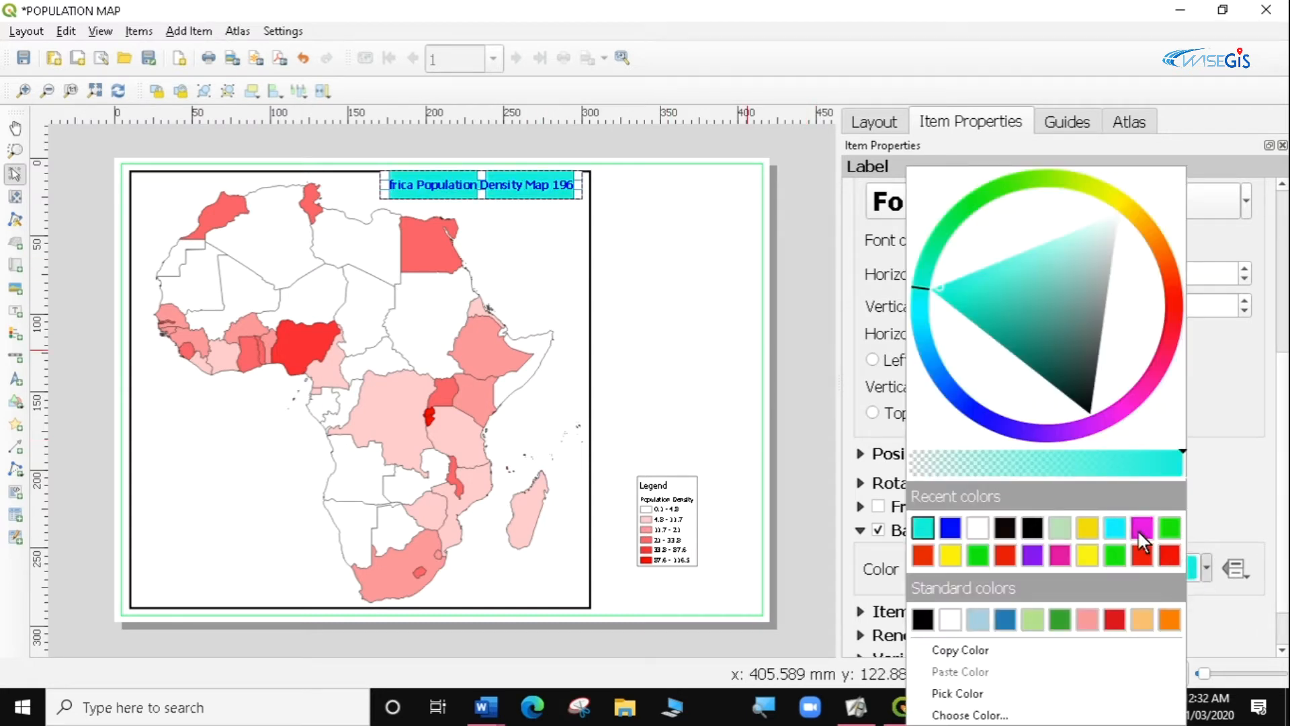
{"action": "left_click", "coordinate": [1141, 528]}
{"action": "left_click", "coordinate": [1206, 571]}
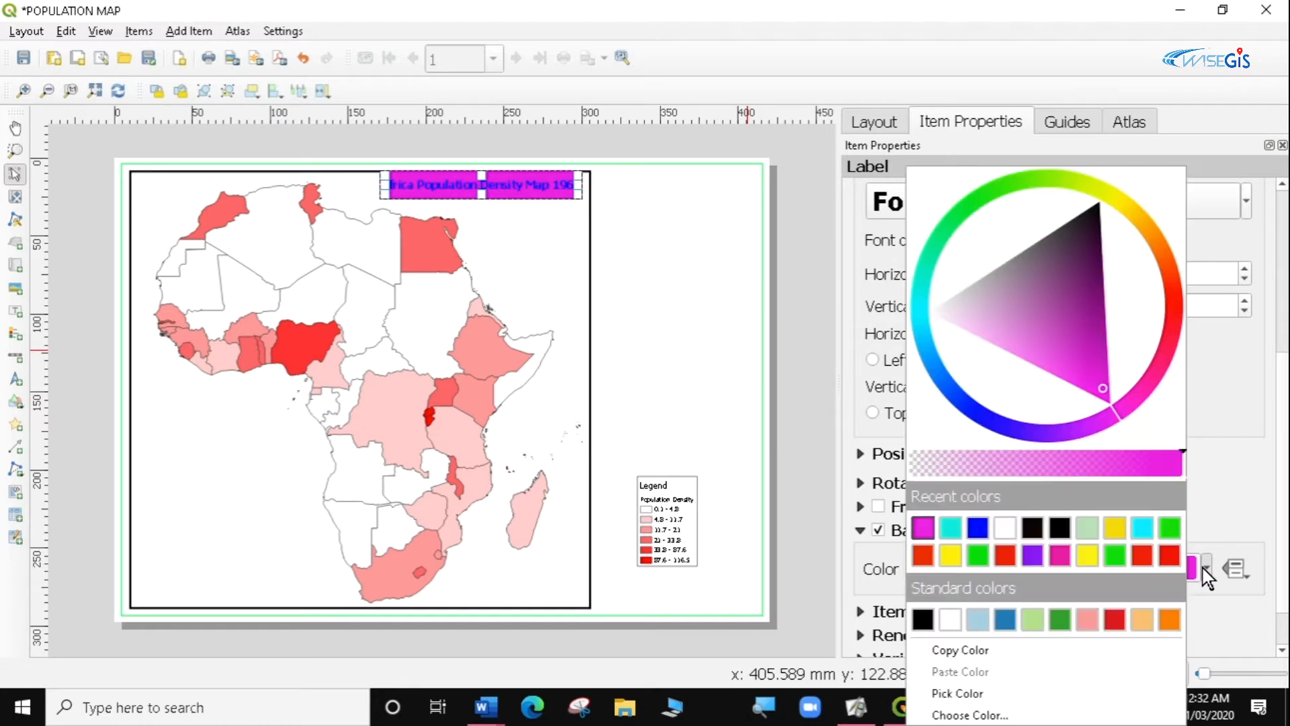
{"action": "left_click", "coordinate": [1005, 528]}
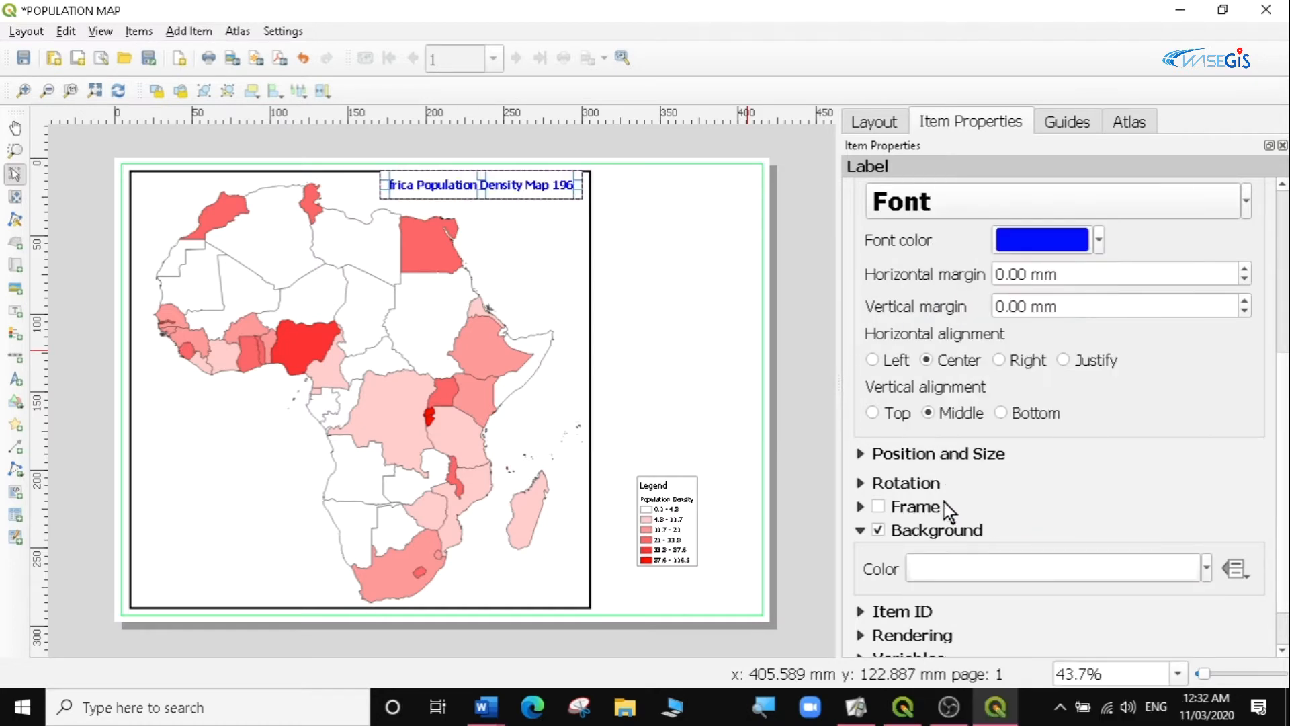
Turn off the title label's background and reselect the label on the layout.
{"action": "left_click", "coordinate": [879, 530]}
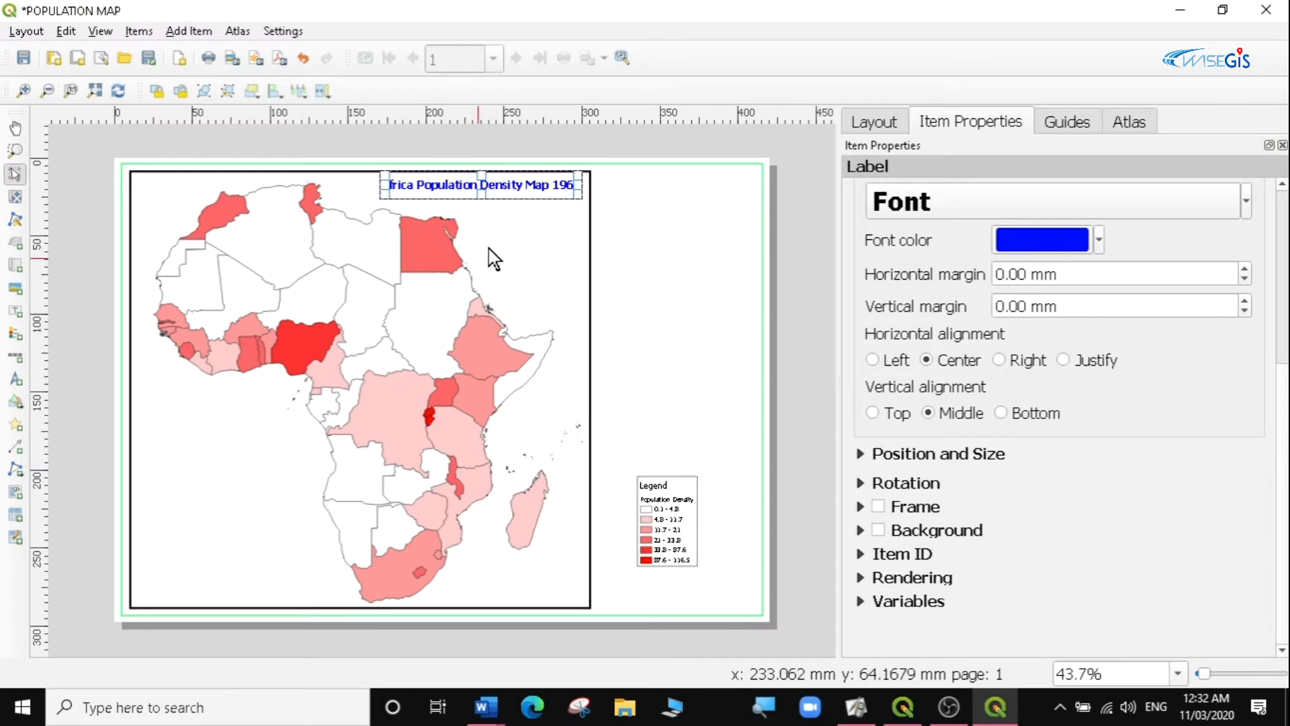
{"action": "left_click", "coordinate": [500, 196]}
{"action": "left_click", "coordinate": [588, 190]}
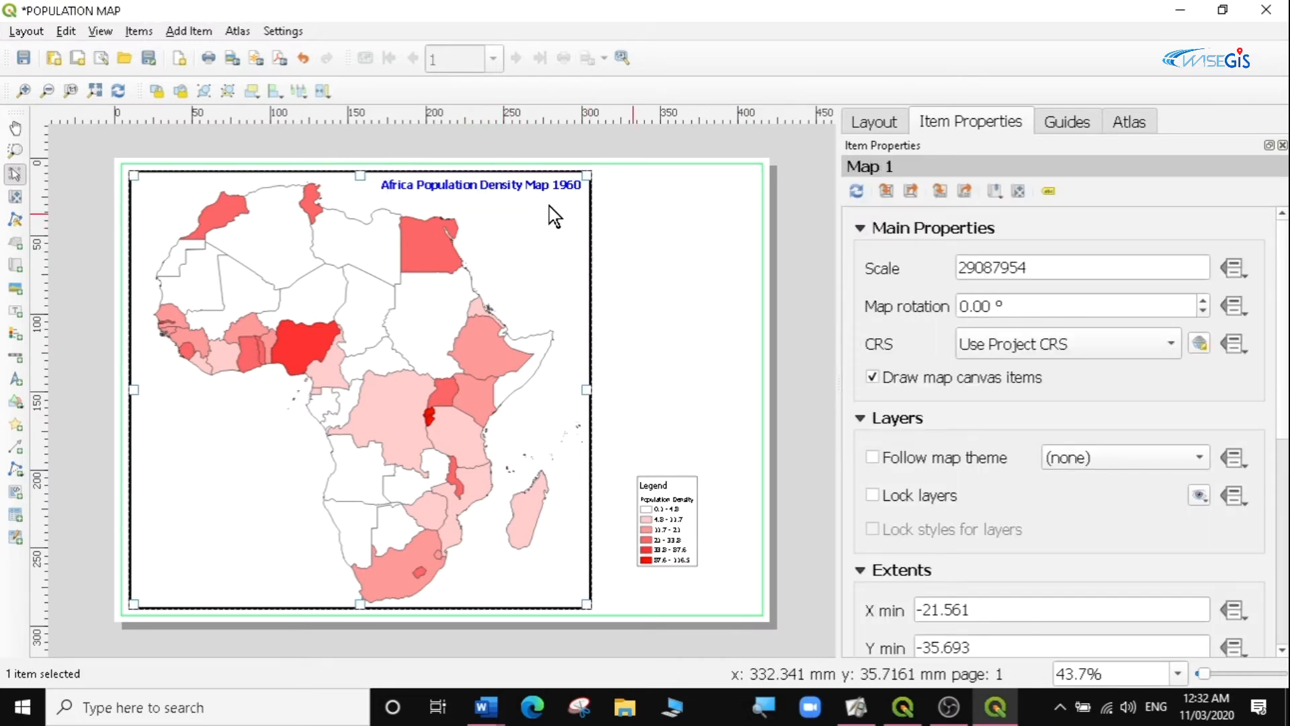
{"action": "left_click", "coordinate": [480, 189]}
{"action": "left_click", "coordinate": [479, 183]}
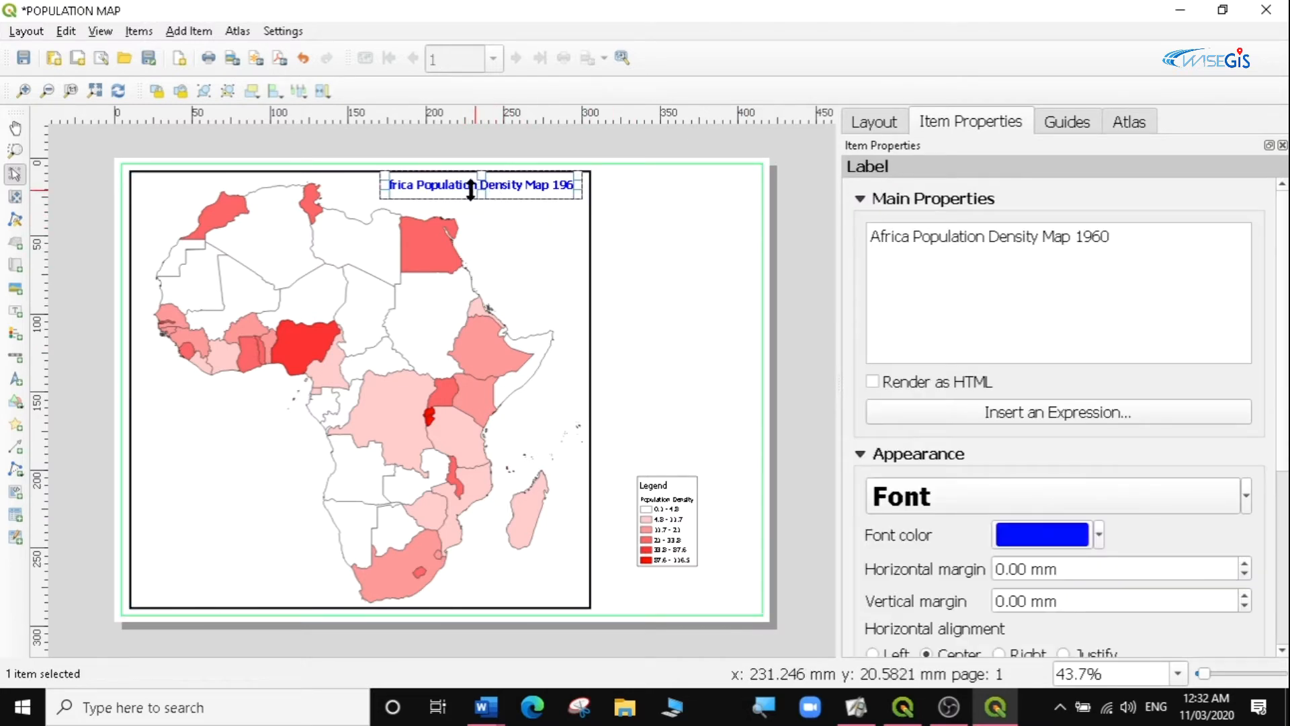
Adjust the title label's height so that it sits close to the map frame's upper edge.
{"action": "mouse_move", "coordinate": [471, 178]}
{"action": "left_mouse_down"}
{"action": "mouse_move", "coordinate": [438, 190]}
{"action": "mouse_move", "coordinate": [475, 190]}
{"action": "left_mouse_up"}
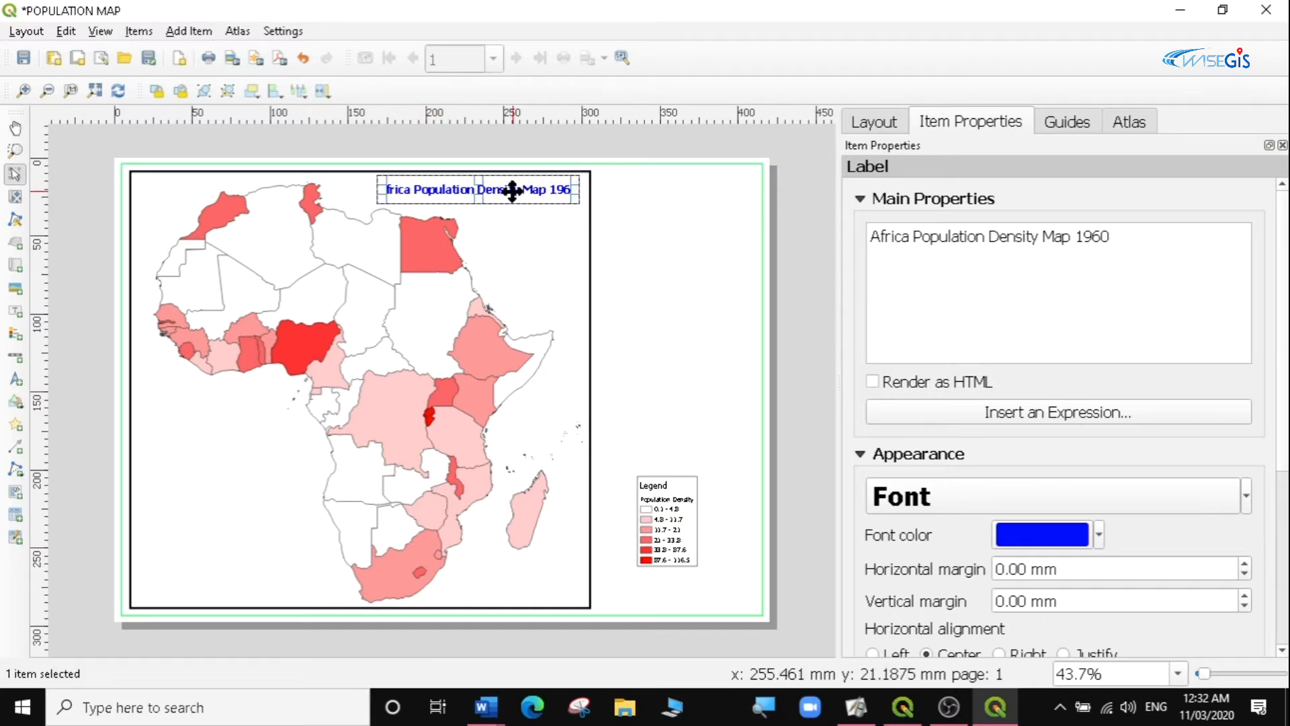
{"action": "key", "text": "Up"}
{"action": "key", "text": "Up"}
{"action": "key", "text": "Up"}
{"action": "key", "text": "Up"}
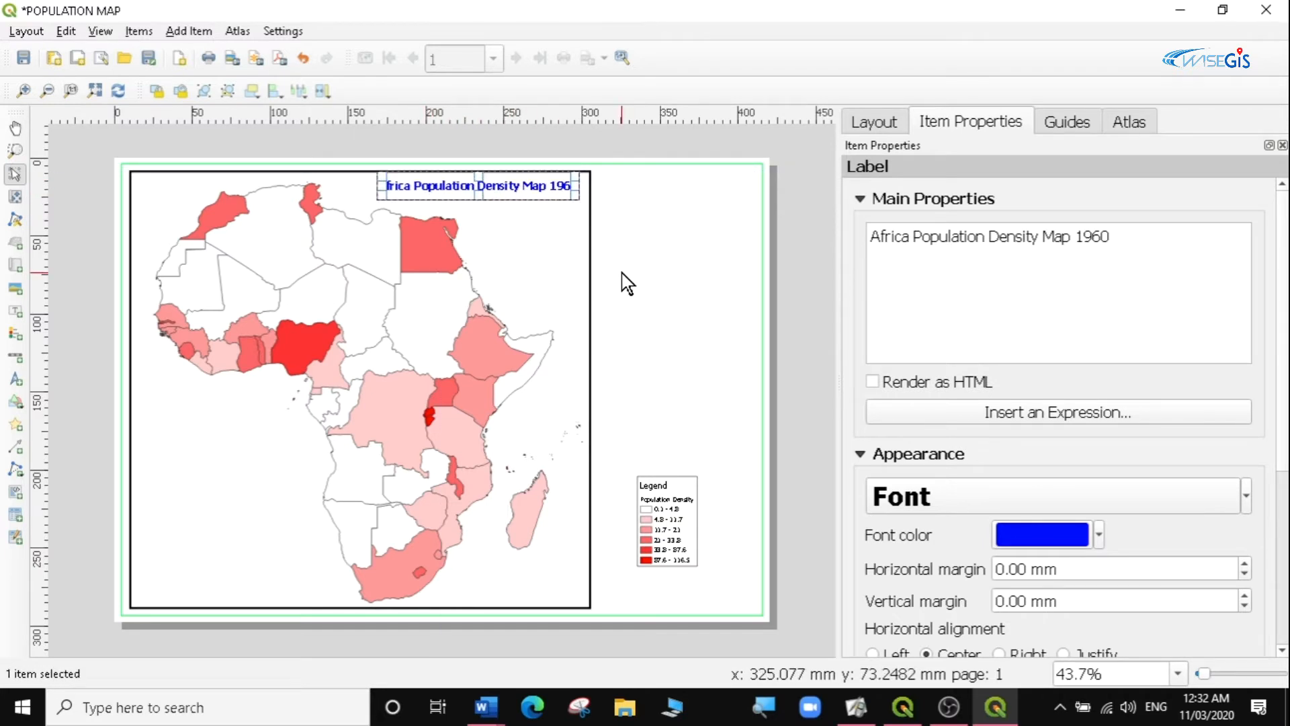
{"action": "key", "text": "Up"}
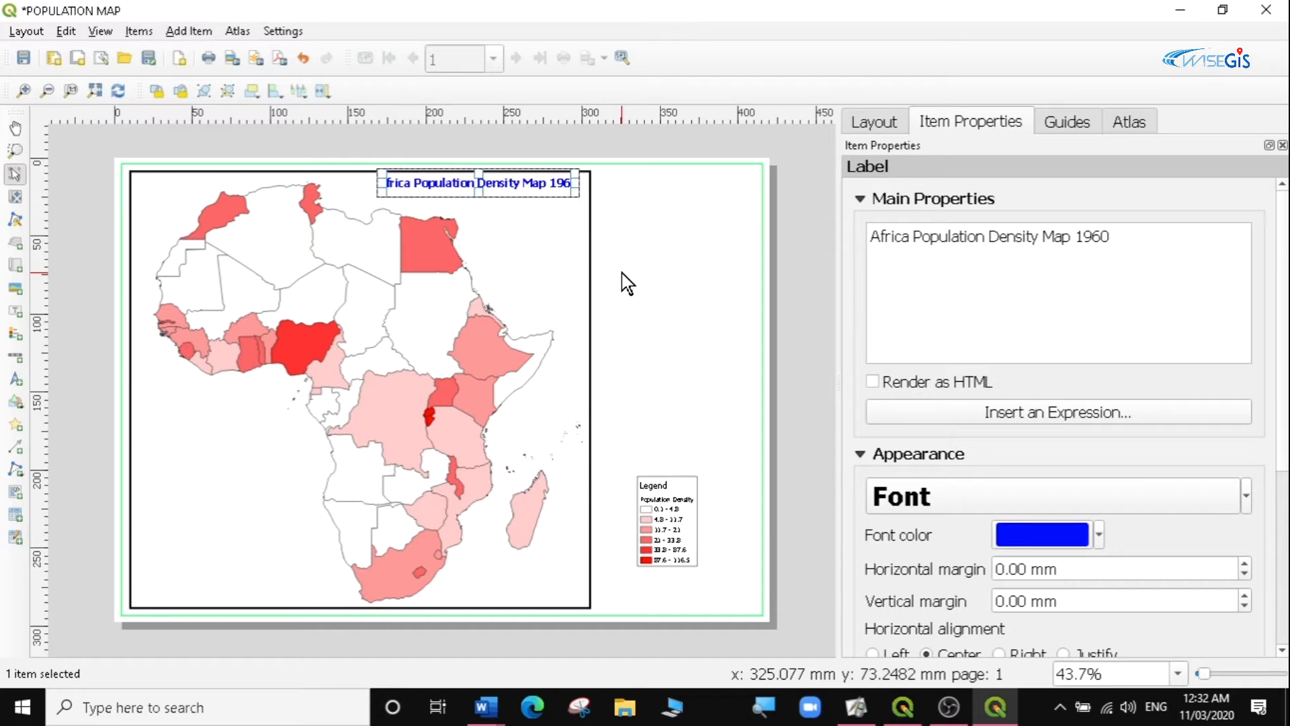
Shift the title label left along the map frame's upper edge, away from the frame's right corner.
{"action": "key", "text": "Left"}
{"action": "key", "text": "Left"}
{"action": "key", "text": "Left"}
{"action": "key", "text": "Left"}
{"action": "key", "text": "Left"}
{"action": "key", "text": "Left"}
{"action": "key", "text": "Left"}
{"action": "key", "text": "Left"}
{"action": "key", "text": "Left"}
{"action": "key", "text": "Left"}
{"action": "key", "text": "Left"}
{"action": "key", "text": "Left"}
{"action": "key", "text": "Left"}
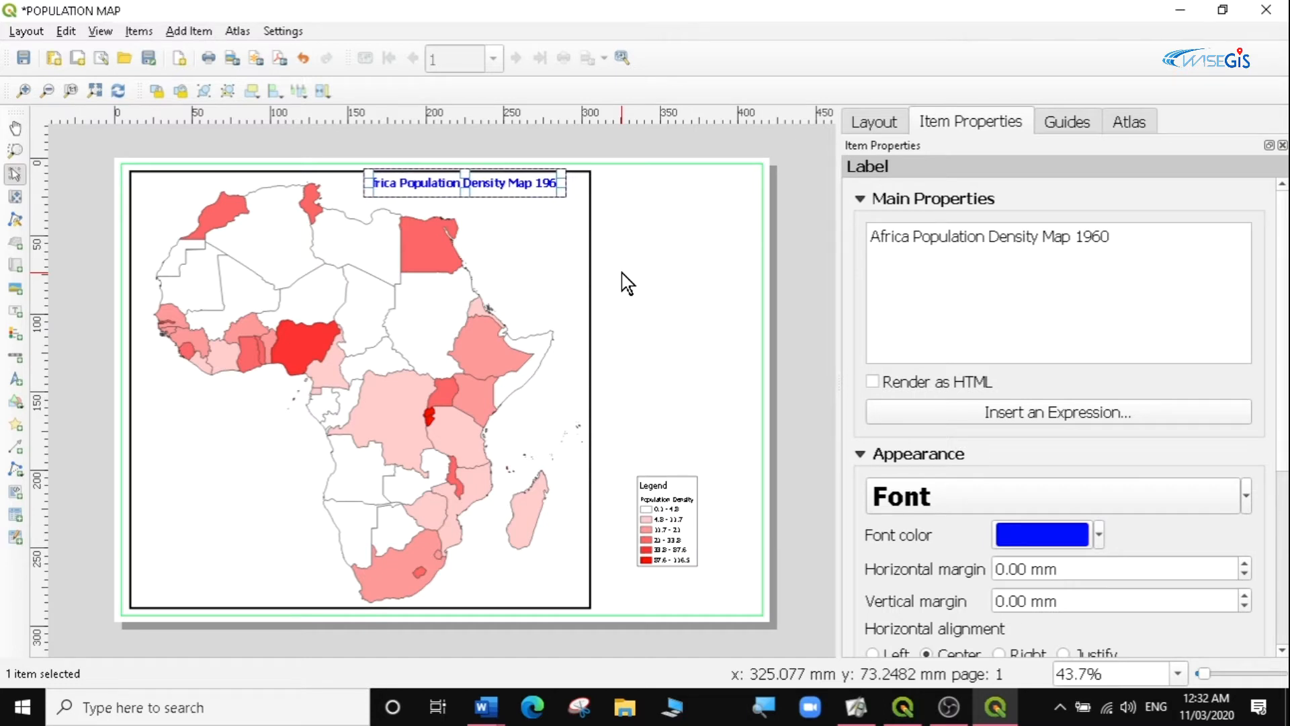
{"action": "key", "text": "Left"}
{"action": "key", "text": "Left"}
{"action": "key", "text": "Left"}
{"action": "key", "text": "Left"}
{"action": "key", "text": "Left"}
{"action": "key", "text": "Left"}
{"action": "key", "text": "Left"}
{"action": "key", "text": "Left"}
{"action": "key", "text": "Left"}
{"action": "key", "text": "Left"}
{"action": "key", "text": "Left"}
{"action": "key", "text": "Left"}
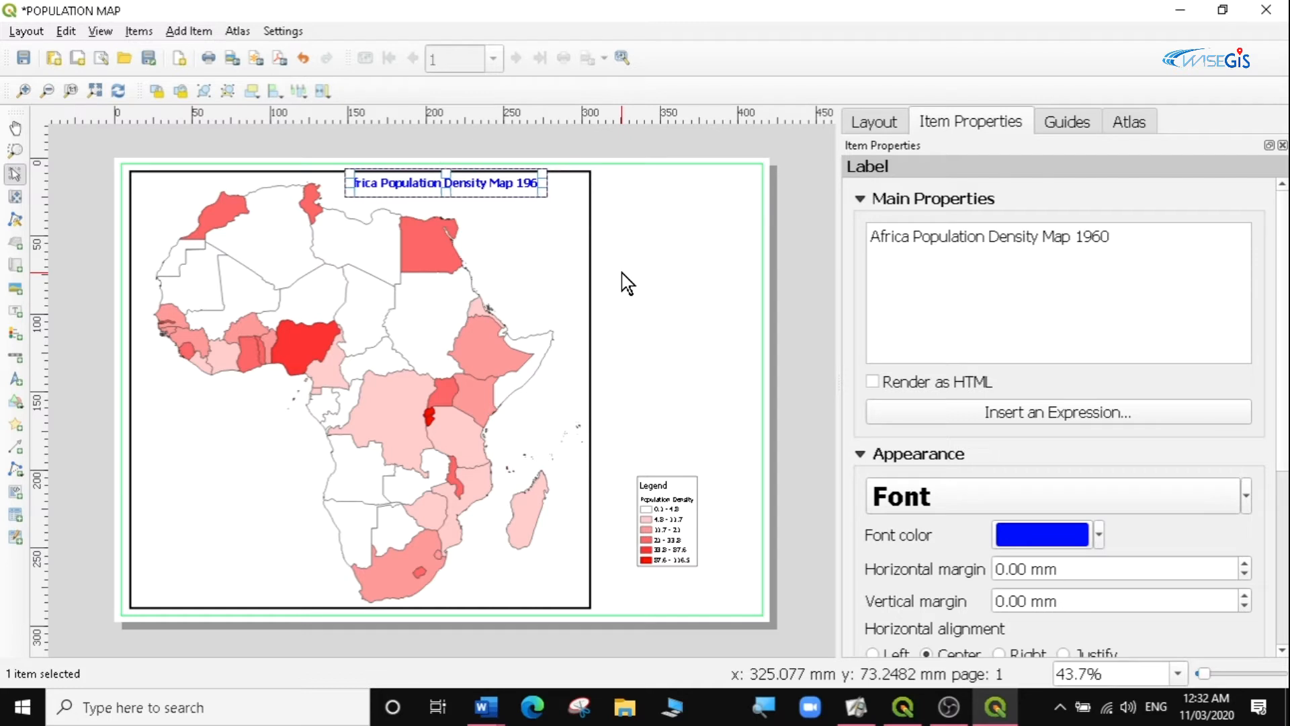
{"action": "key", "text": "Up"}
{"action": "key", "text": "Down"}
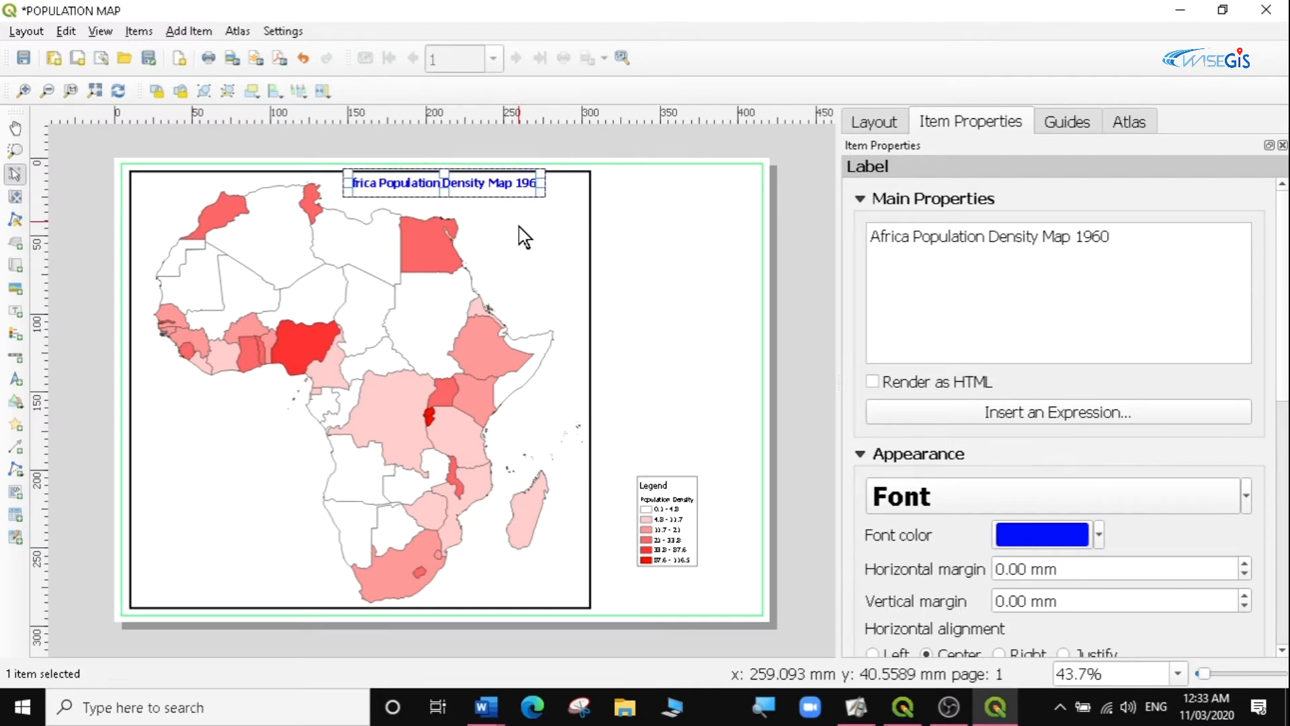
{"action": "left_click", "coordinate": [507, 187]}
{"action": "left_click", "coordinate": [507, 187]}
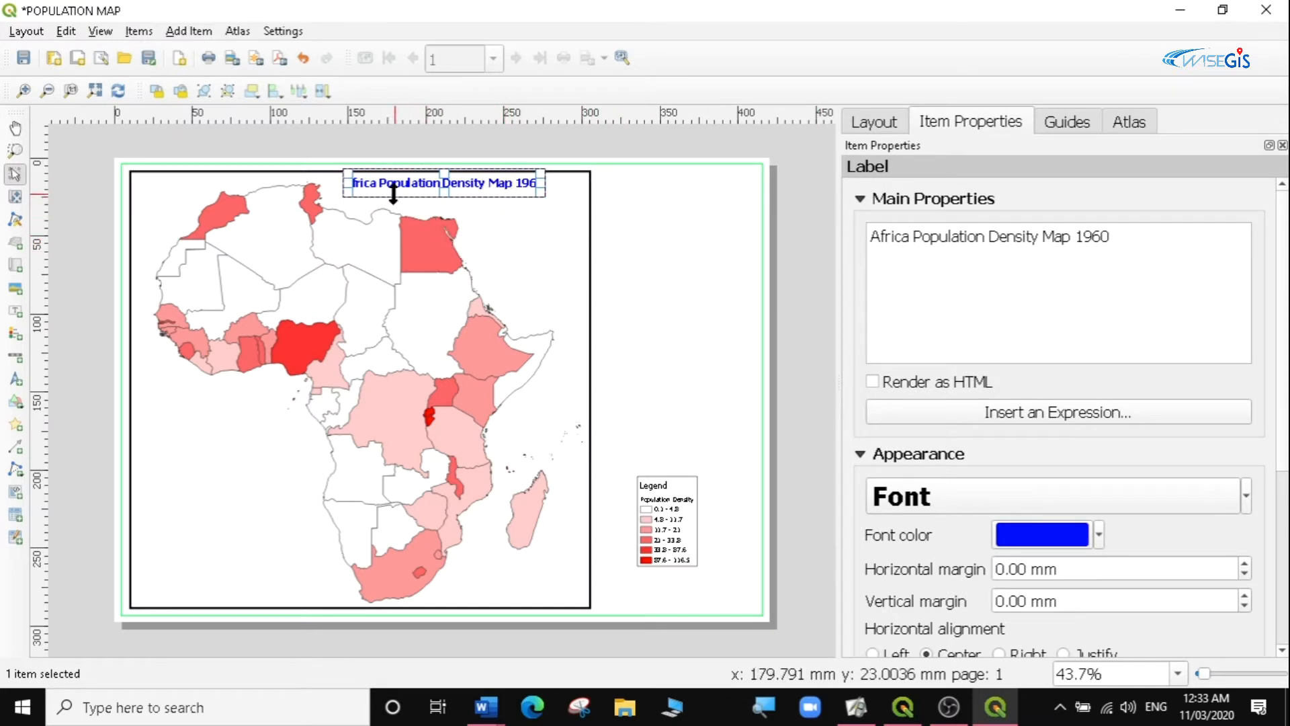
Add a scale bar for Map 1 in the empty space just below the legend.
{"action": "left_click", "coordinate": [194, 34]}
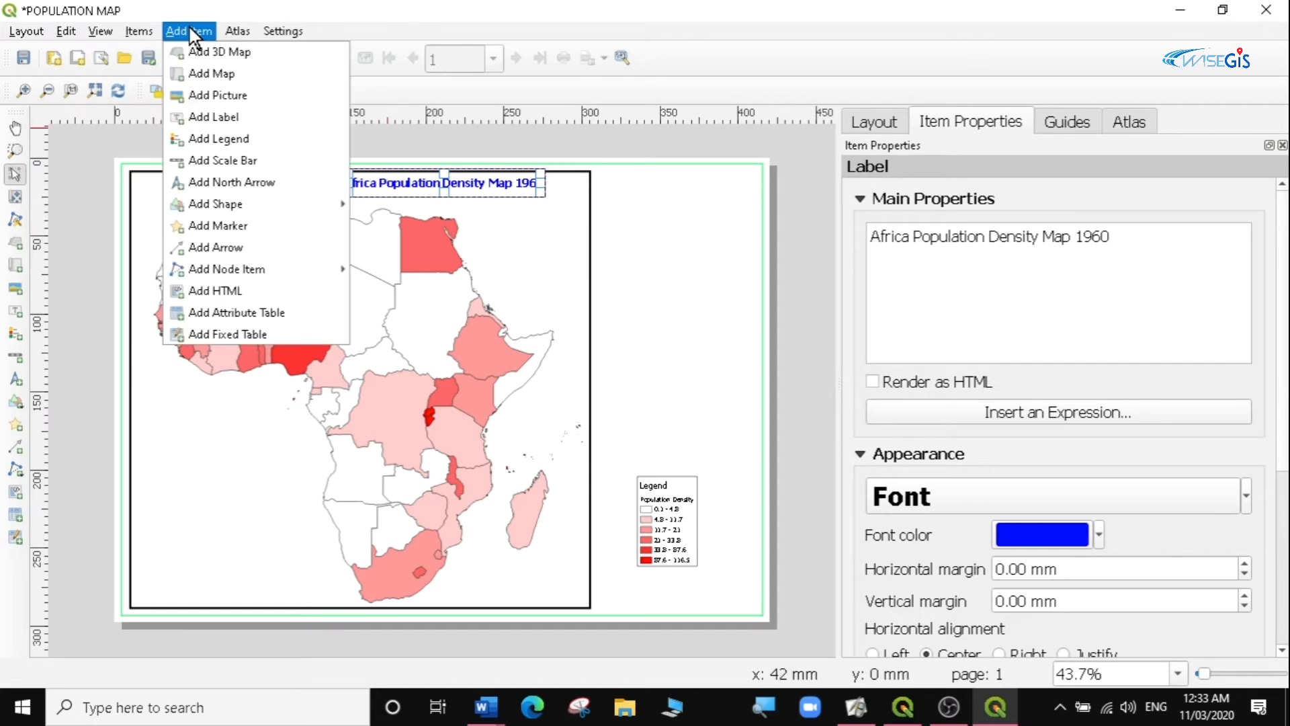
{"action": "left_click", "coordinate": [224, 162]}
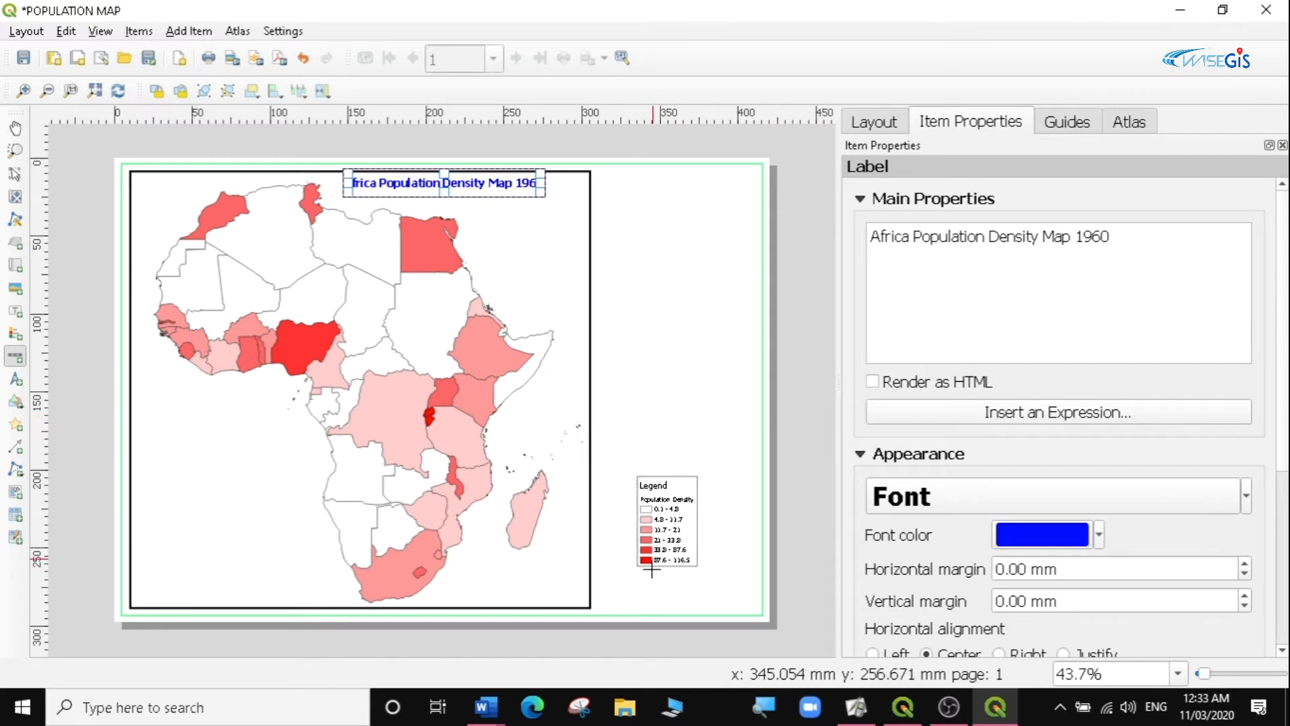
{"action": "left_click_drag", "start_coordinate": [626, 584], "coordinate": [729, 598]}
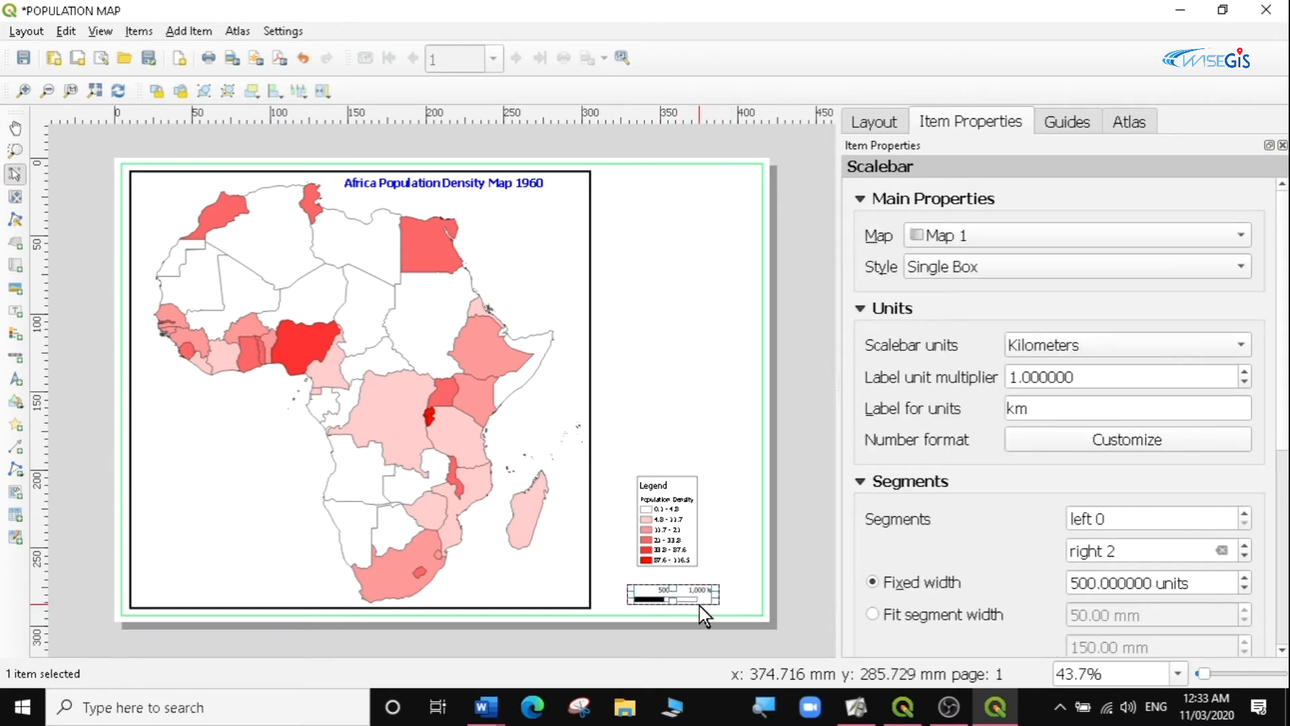
Try the Double Box and Line Ticks Middle styles on the scale bar and return it to Single Box.
{"action": "scroll", "coordinate": [698, 603], "scroll_direction": "down", "scroll_amount": 1}
{"action": "scroll", "coordinate": [588, 538], "scroll_direction": "up", "scroll_amount": 1}
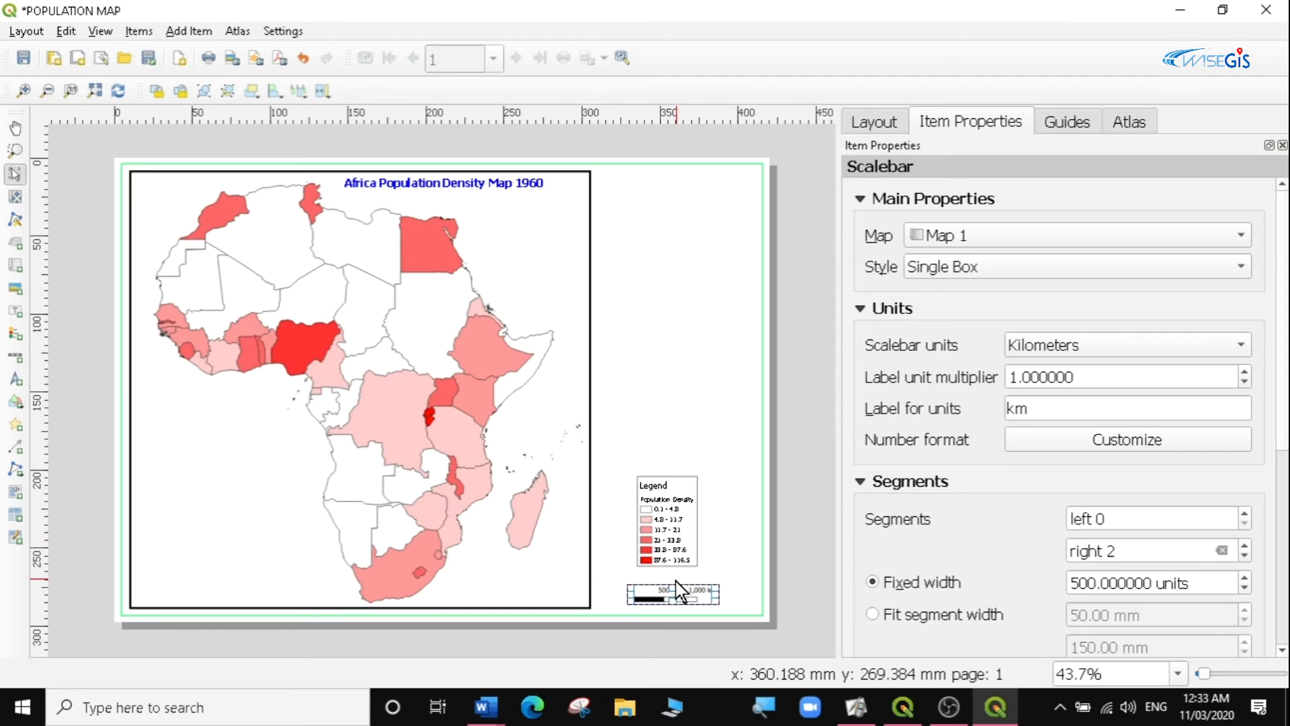
{"action": "scroll", "coordinate": [676, 579], "scroll_direction": "up", "scroll_amount": 2}
{"action": "scroll", "coordinate": [680, 590], "scroll_direction": "down", "scroll_amount": 1}
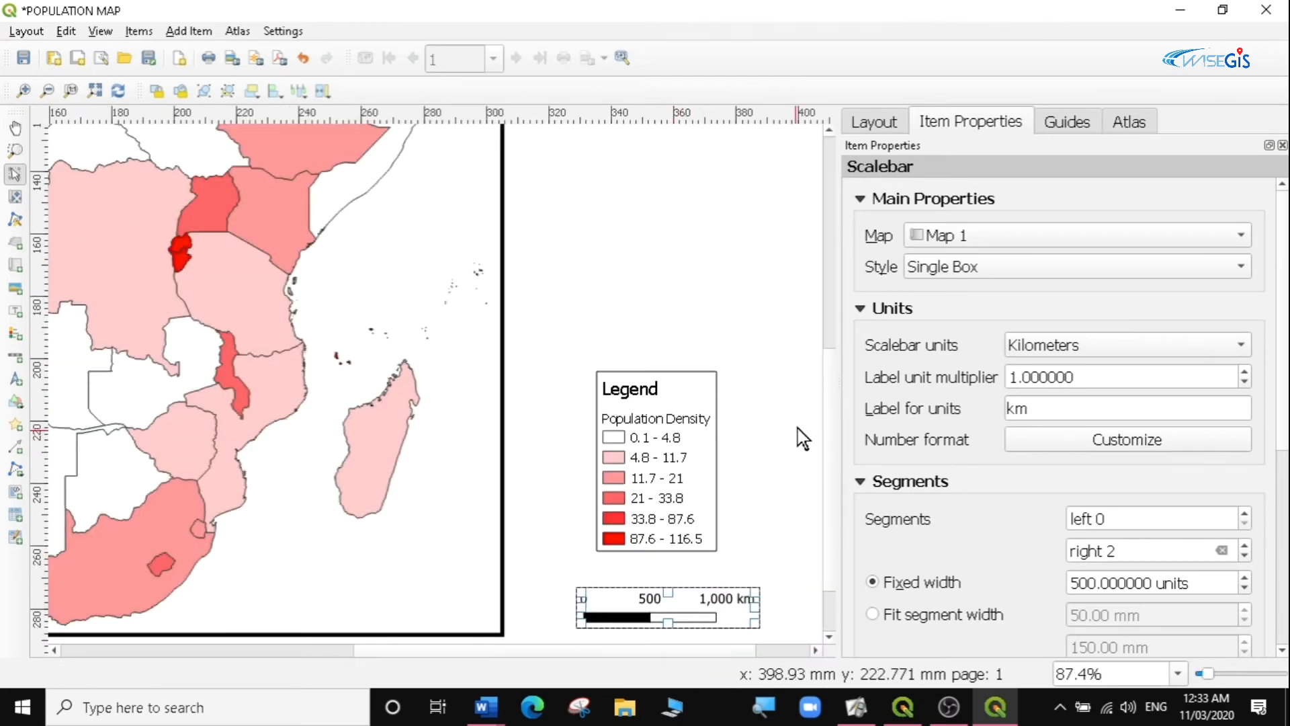
{"action": "scroll", "coordinate": [834, 437], "scroll_direction": "down", "scroll_amount": 1}
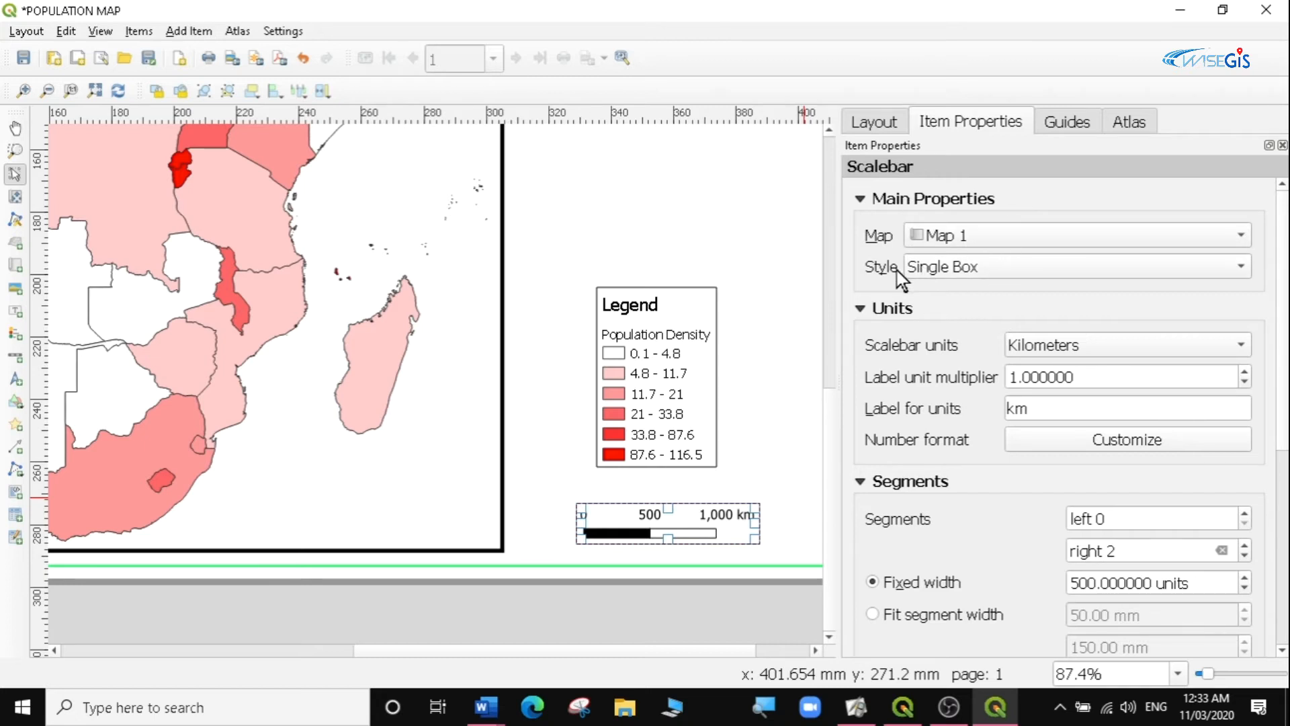
{"action": "left_click", "coordinate": [998, 266]}
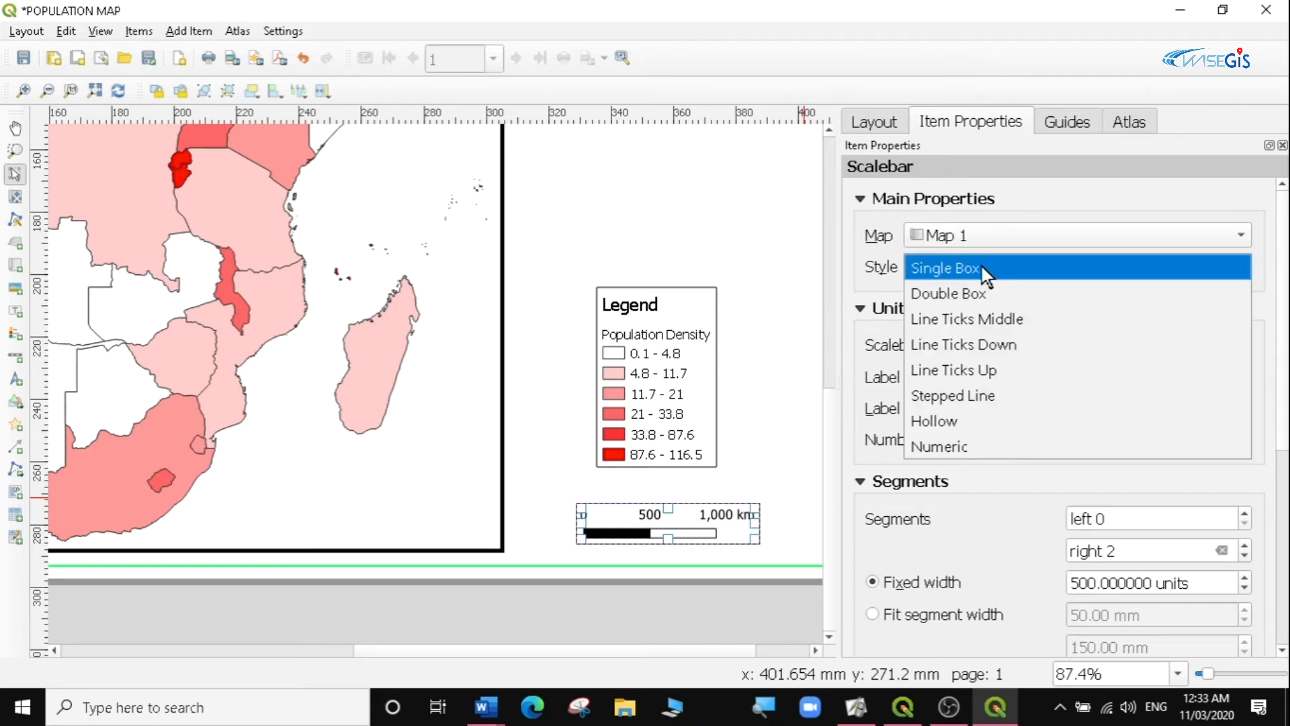
{"action": "left_click", "coordinate": [961, 294]}
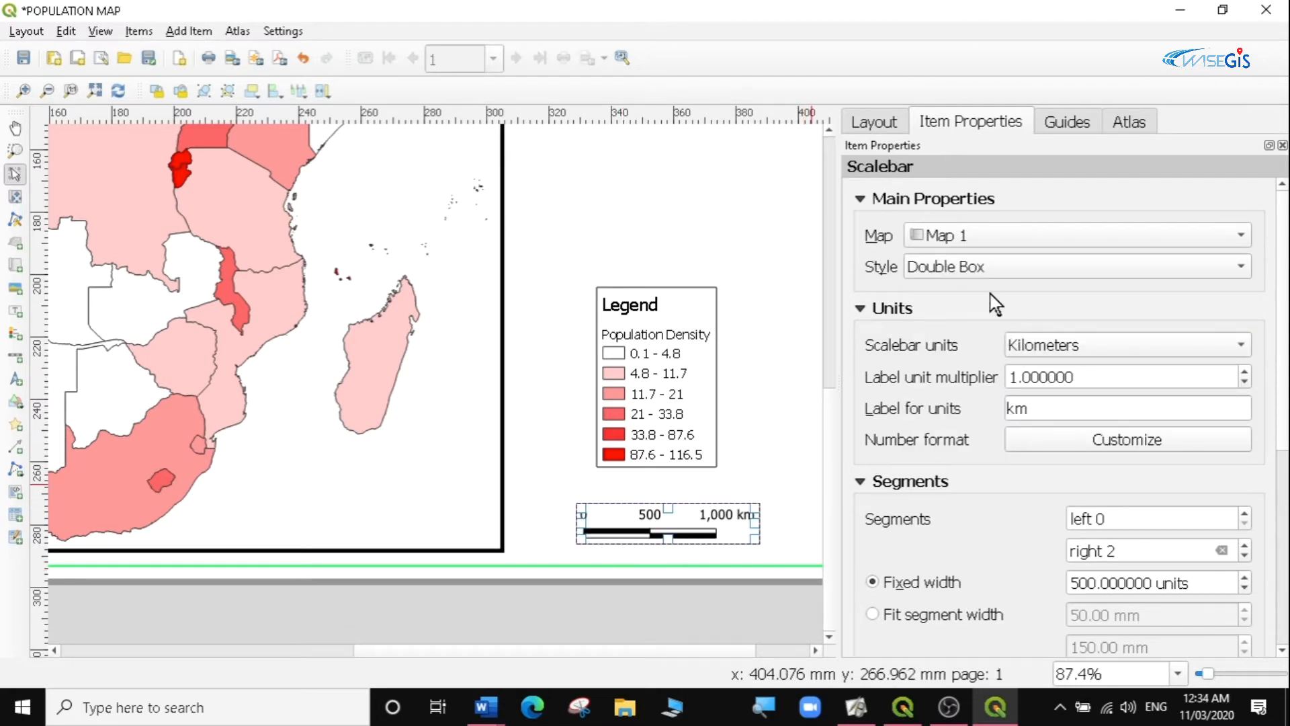
{"action": "left_click", "coordinate": [986, 269]}
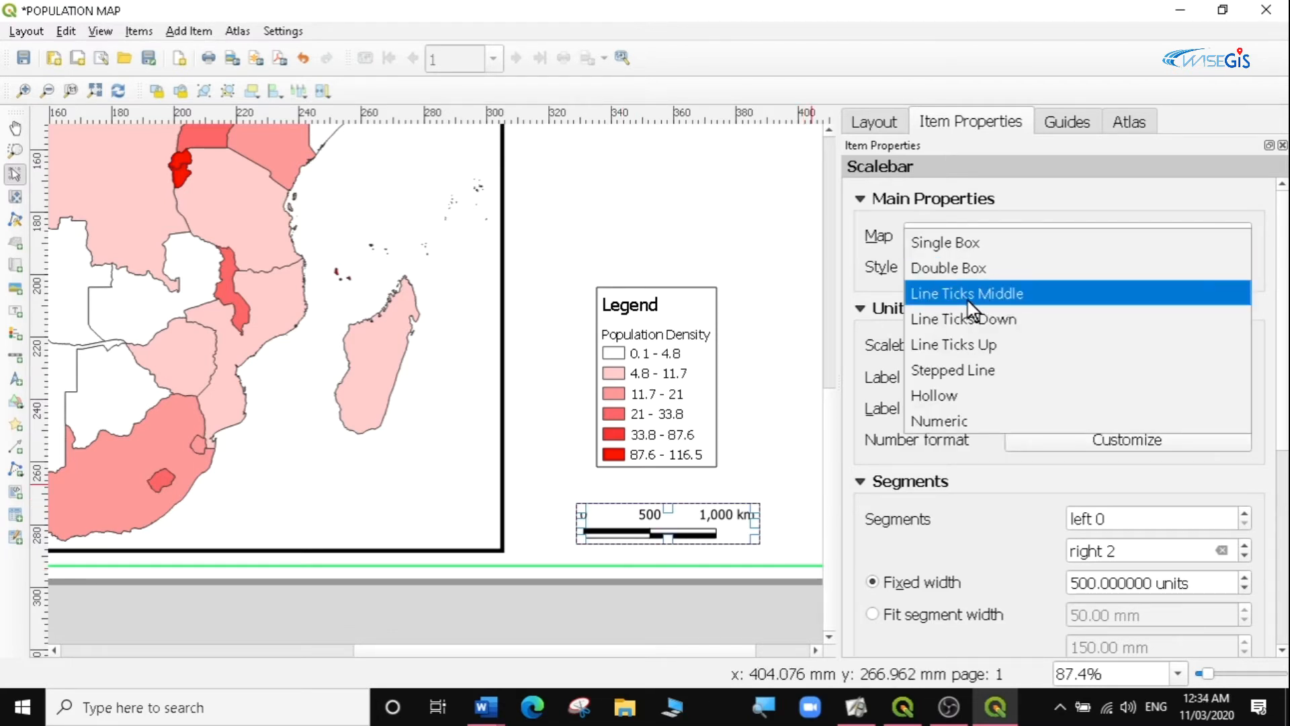
{"action": "left_click", "coordinate": [984, 295]}
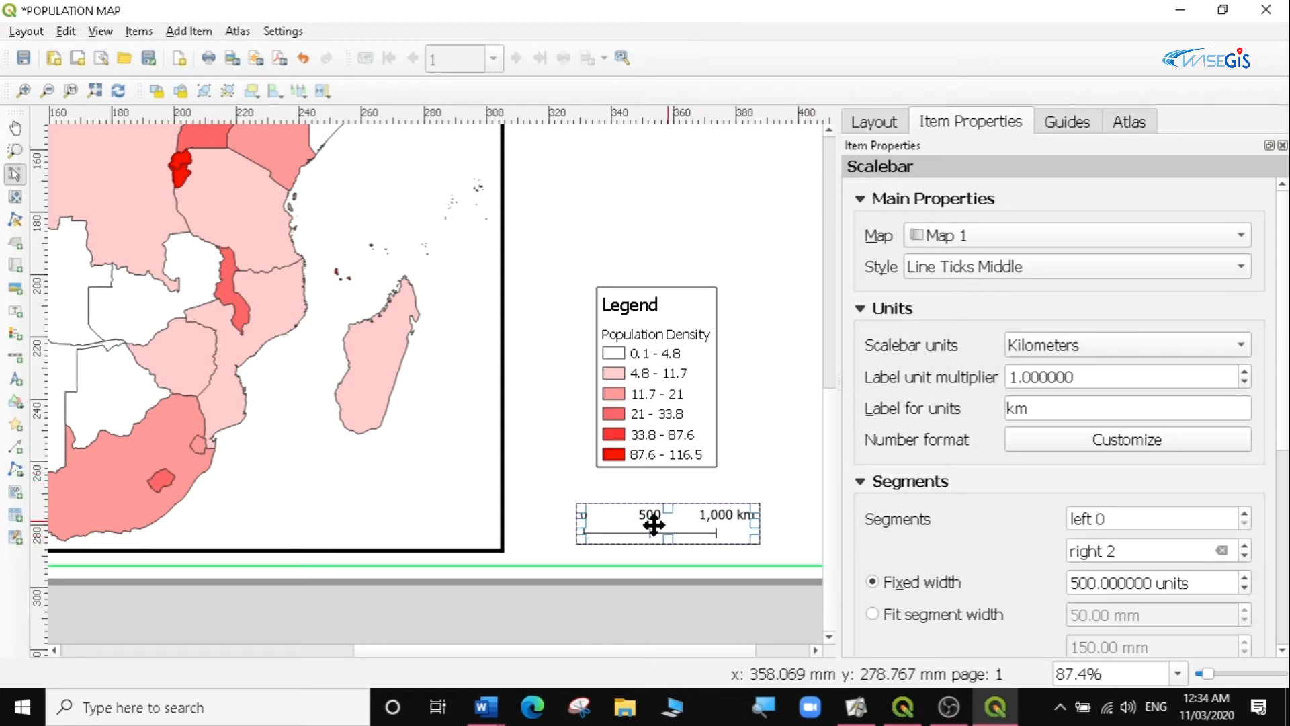
{"action": "left_click", "coordinate": [535, 491]}
{"action": "left_click", "coordinate": [660, 522]}
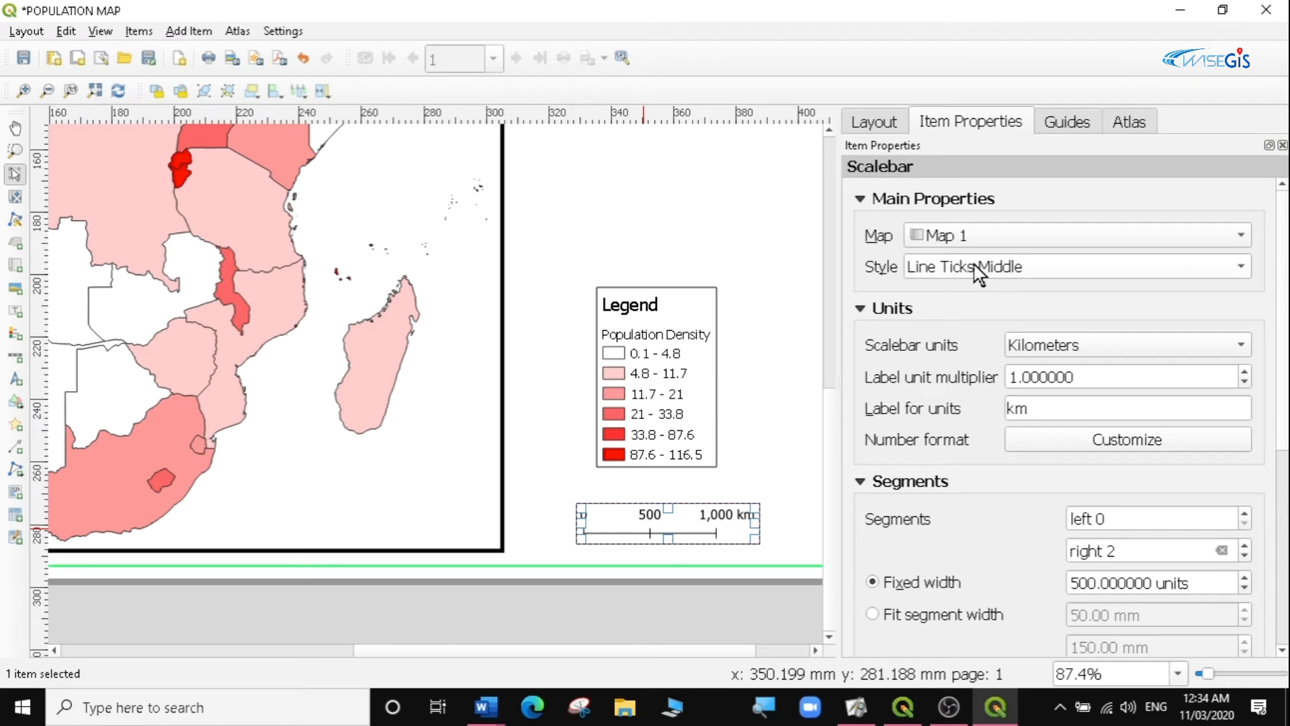
{"action": "left_click", "coordinate": [974, 265]}
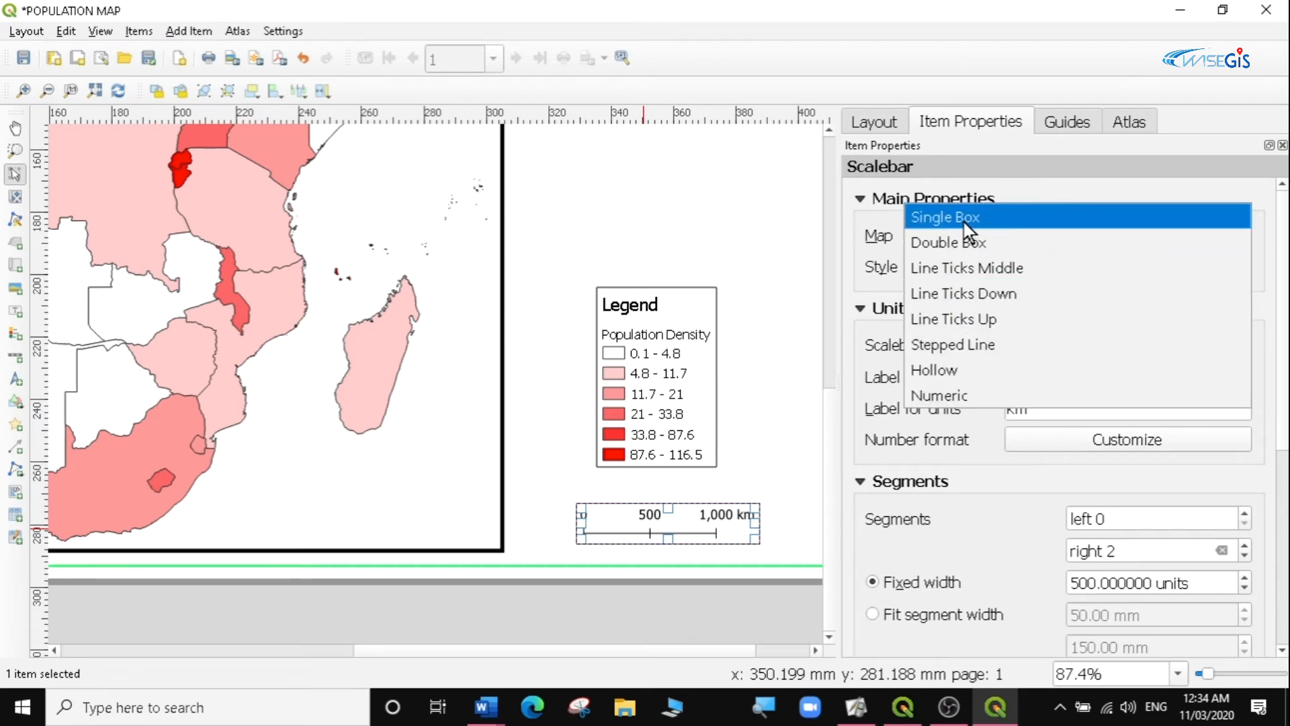
{"action": "left_click", "coordinate": [968, 230]}
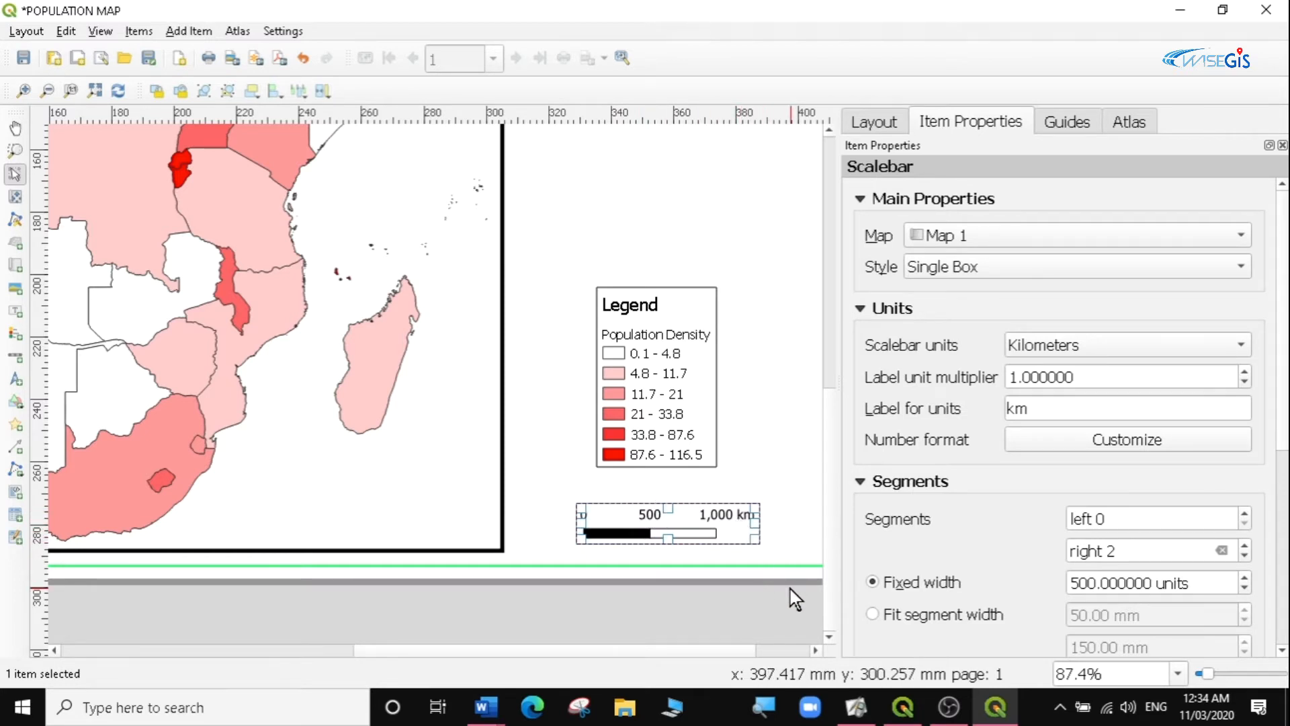
Set the scale bar to 3 right segments so that it fits inside the page border.
{"action": "left_click_drag", "start_coordinate": [675, 649], "coordinate": [730, 650]}
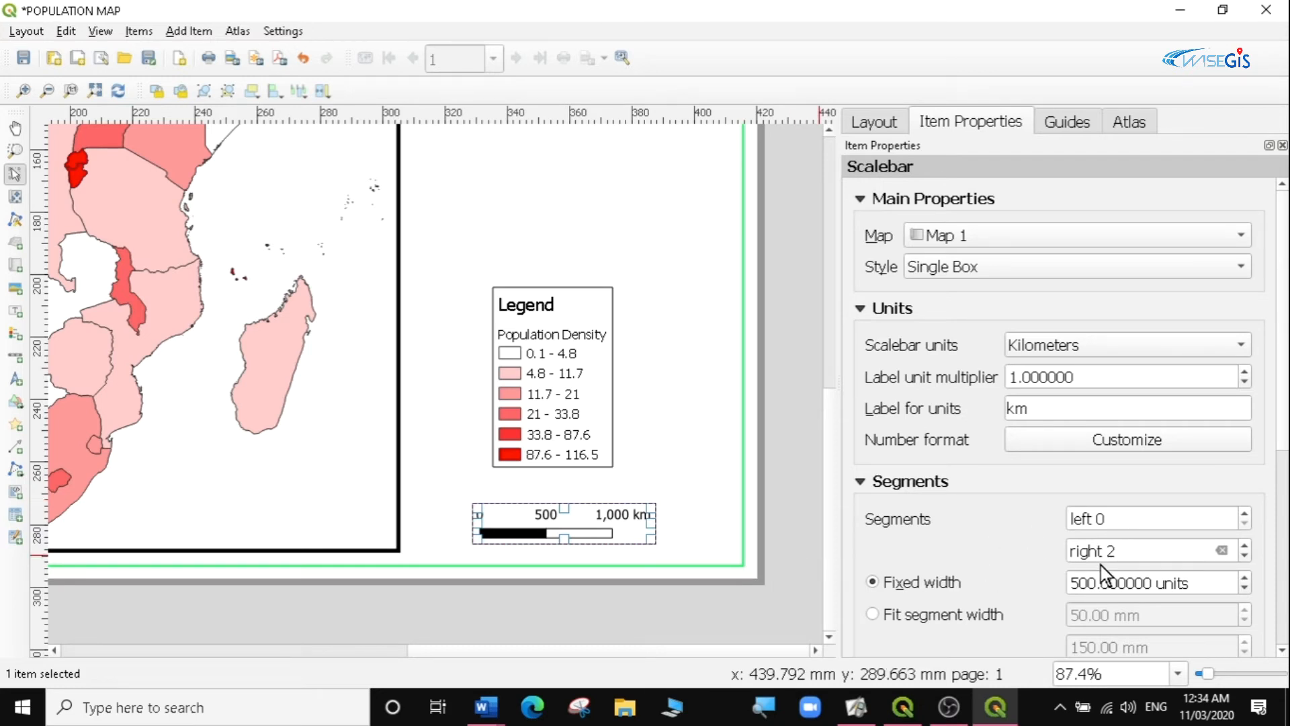
{"action": "left_click", "coordinate": [1247, 546]}
{"action": "left_click", "coordinate": [1245, 546]}
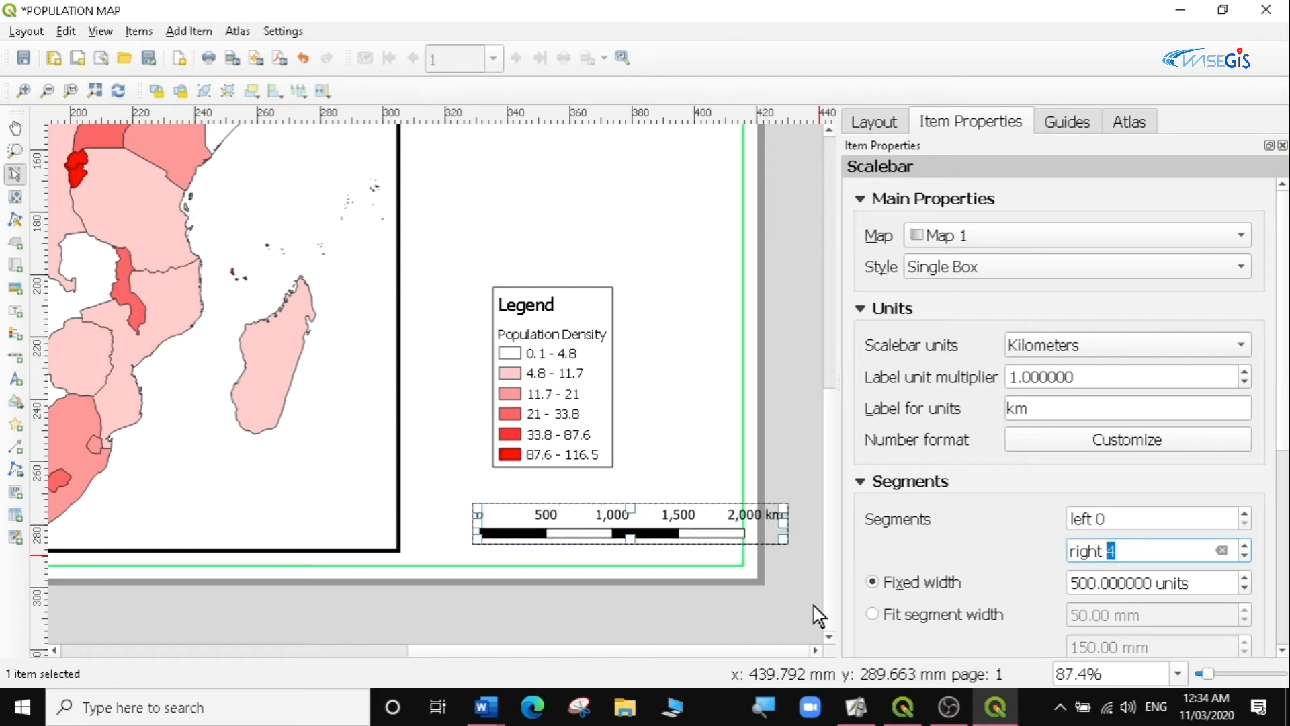
{"action": "left_click", "coordinate": [1245, 557]}
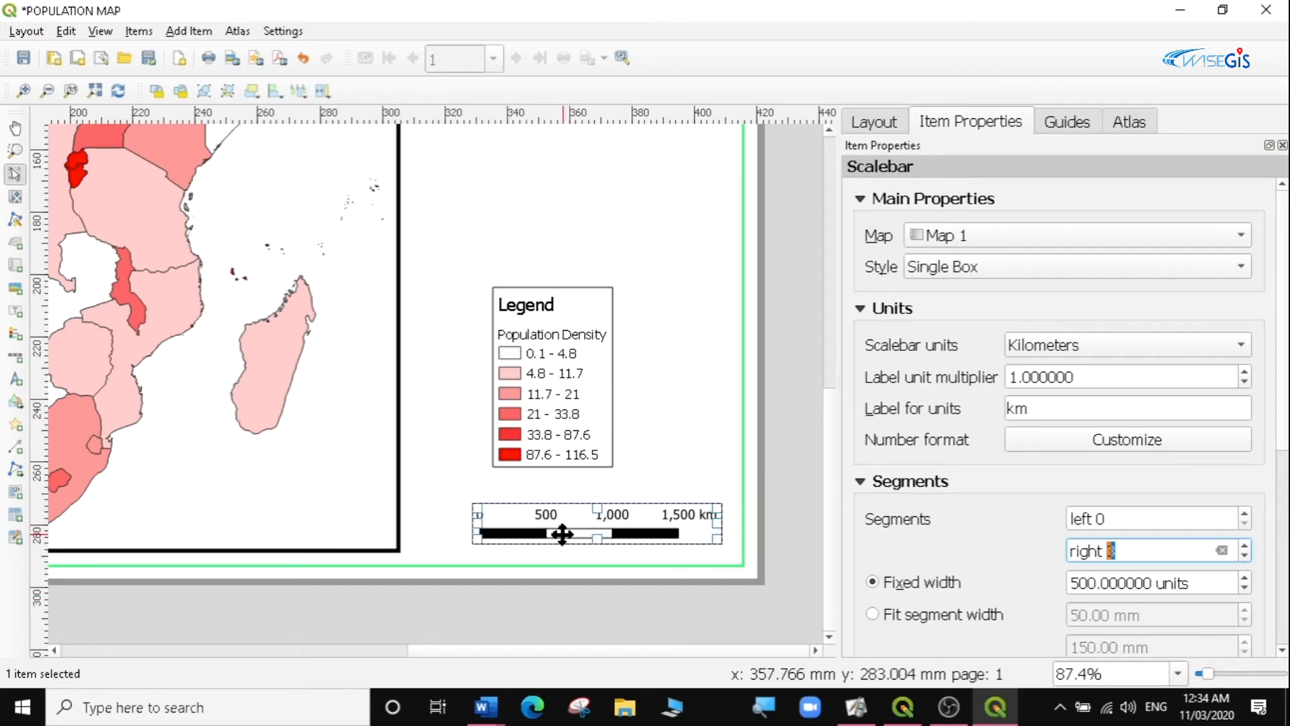
Try fixed segment widths of 1000 and 100 units on the scale bar and set the width back to 500 units.
{"action": "left_click", "coordinate": [1081, 582]}
{"action": "key", "text": "BackSpace"}
{"action": "type", "text": "10"}
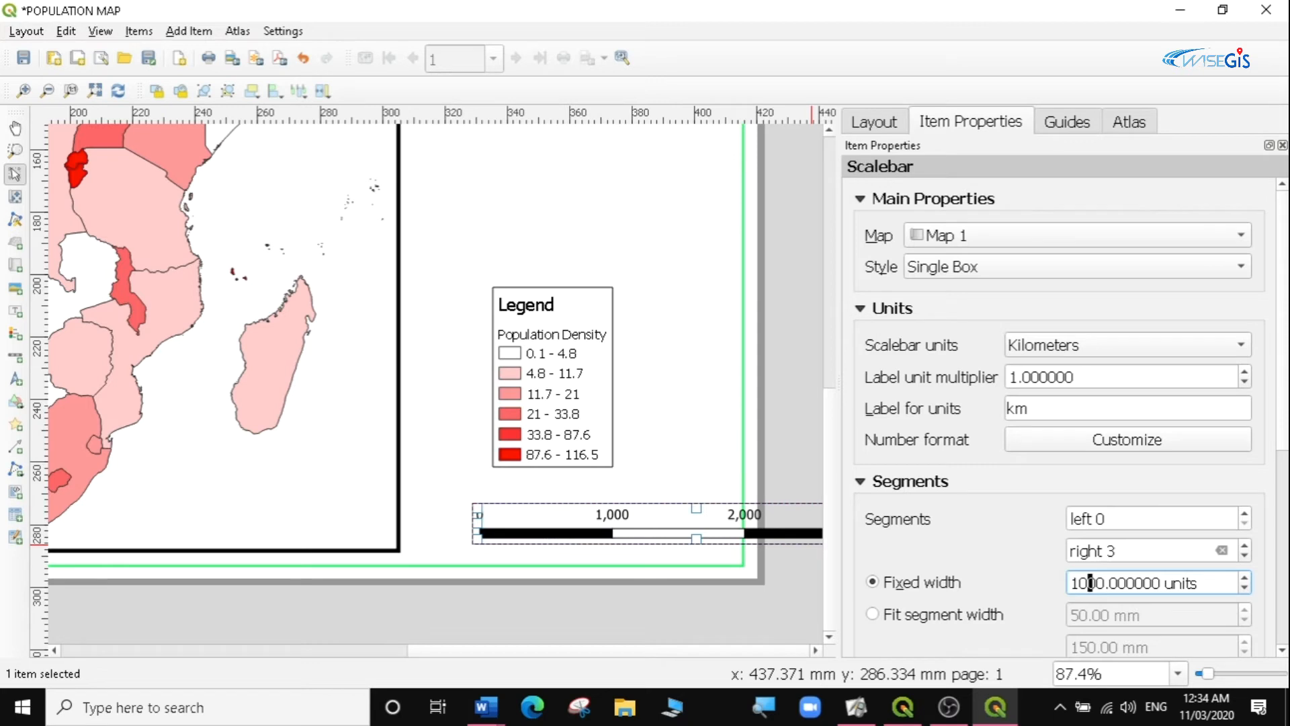
{"action": "key", "text": "BackSpace"}
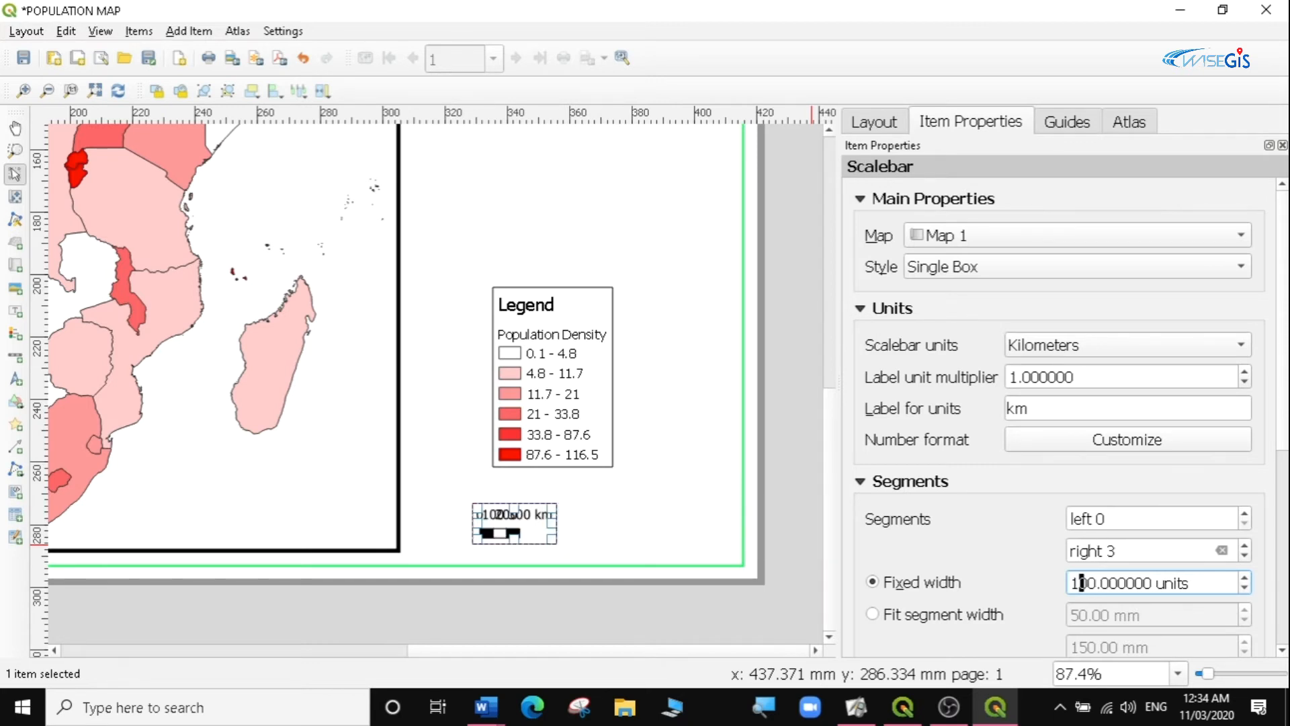
{"action": "type", "text": "5"}
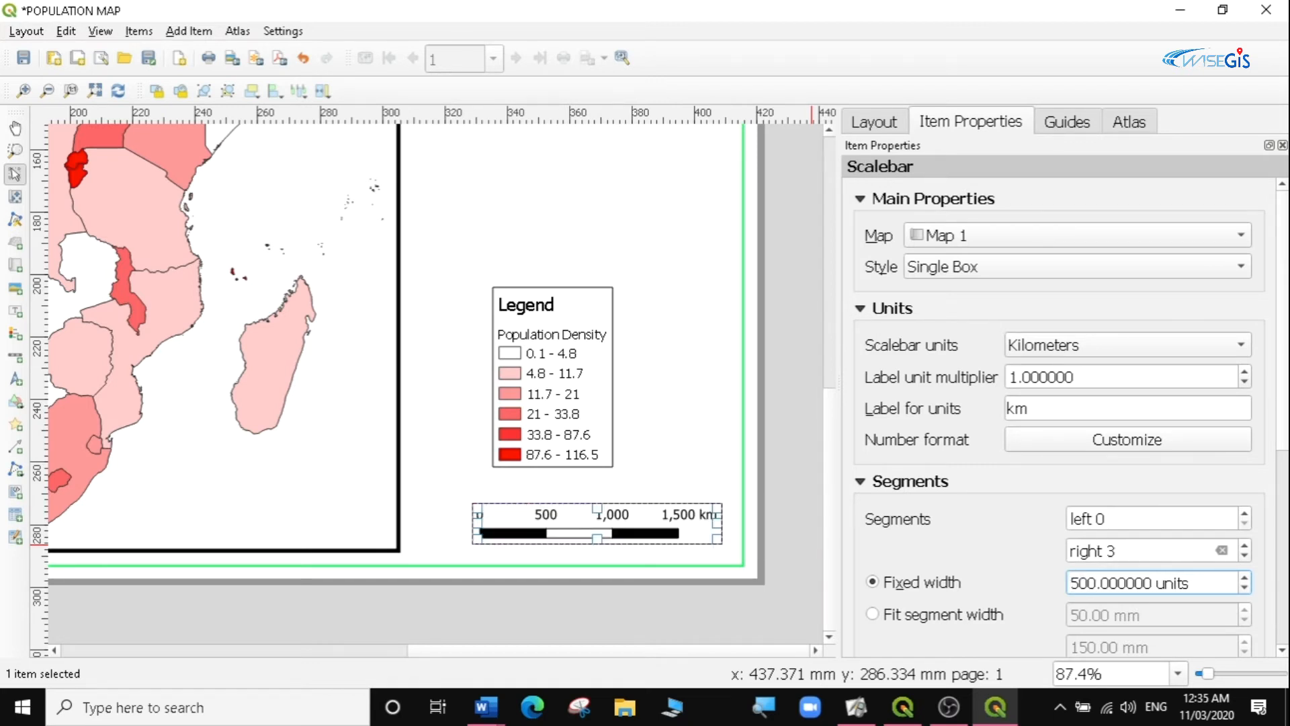
{"action": "scroll", "coordinate": [1081, 582], "scroll_direction": "down", "scroll_amount": 6}
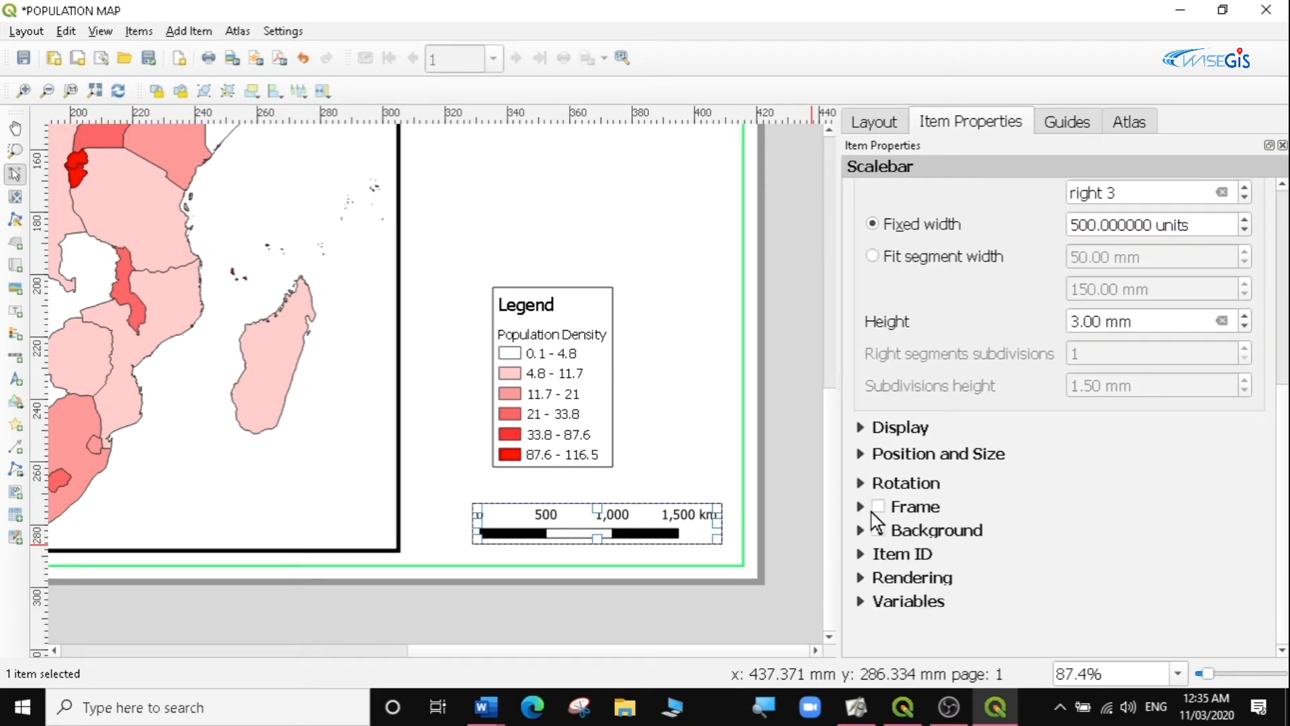
Enable a frame on the scale bar with a cyan colour and a thickness of 0.70 mm.
{"action": "left_click", "coordinate": [876, 508]}
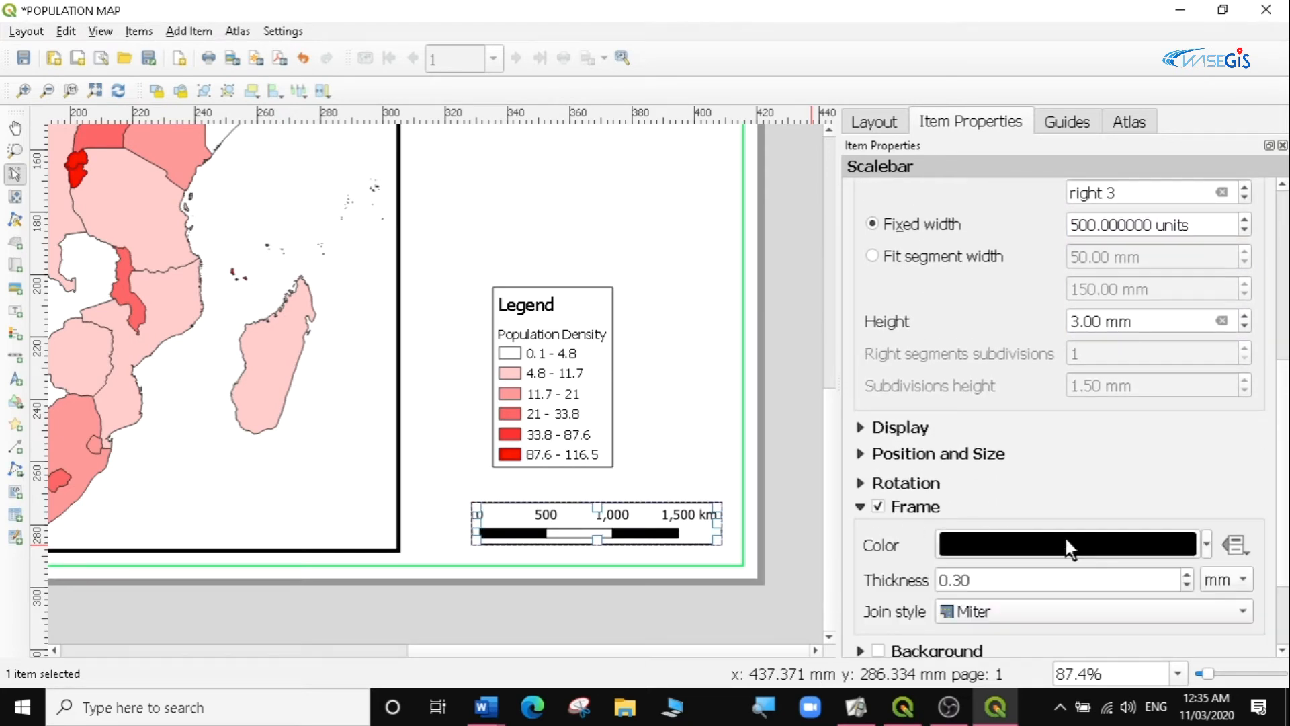
{"action": "left_click", "coordinate": [1212, 546]}
{"action": "left_click", "coordinate": [1175, 527]}
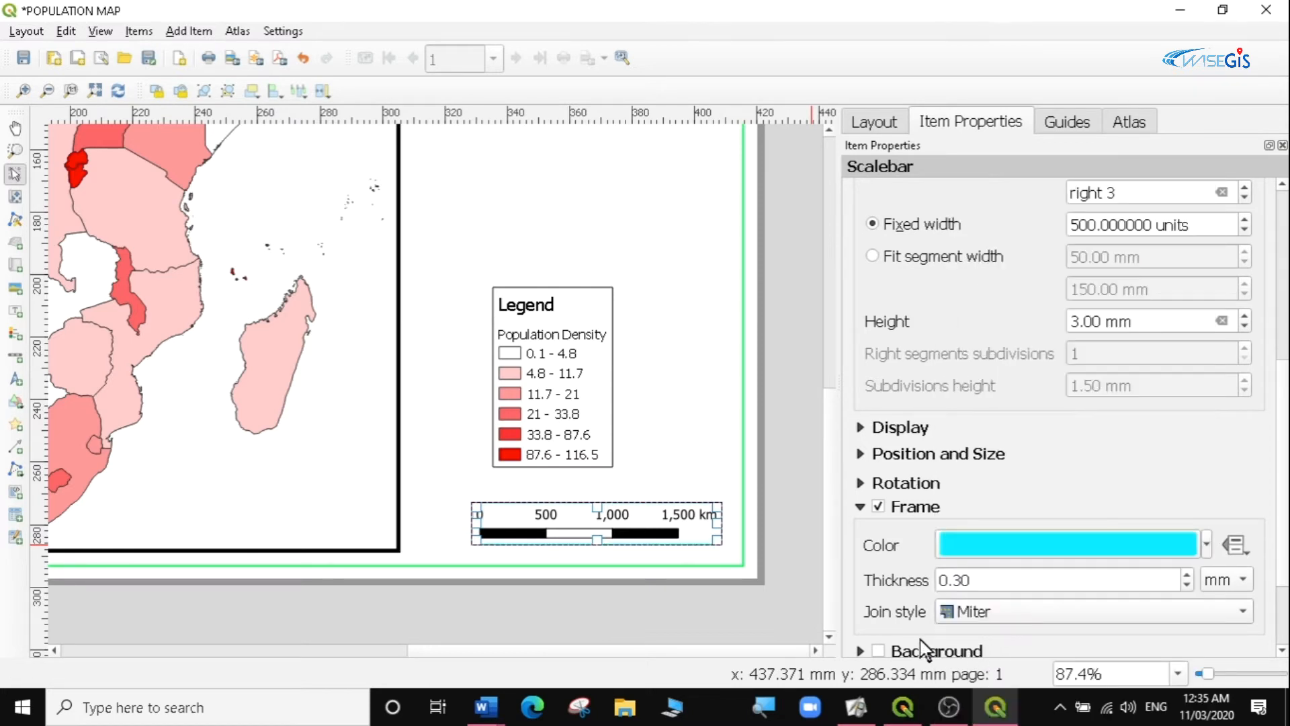
{"action": "left_click", "coordinate": [1188, 573]}
{"action": "left_click", "coordinate": [1188, 573]}
{"action": "left_click", "coordinate": [1188, 573]}
{"action": "left_click", "coordinate": [1188, 573]}
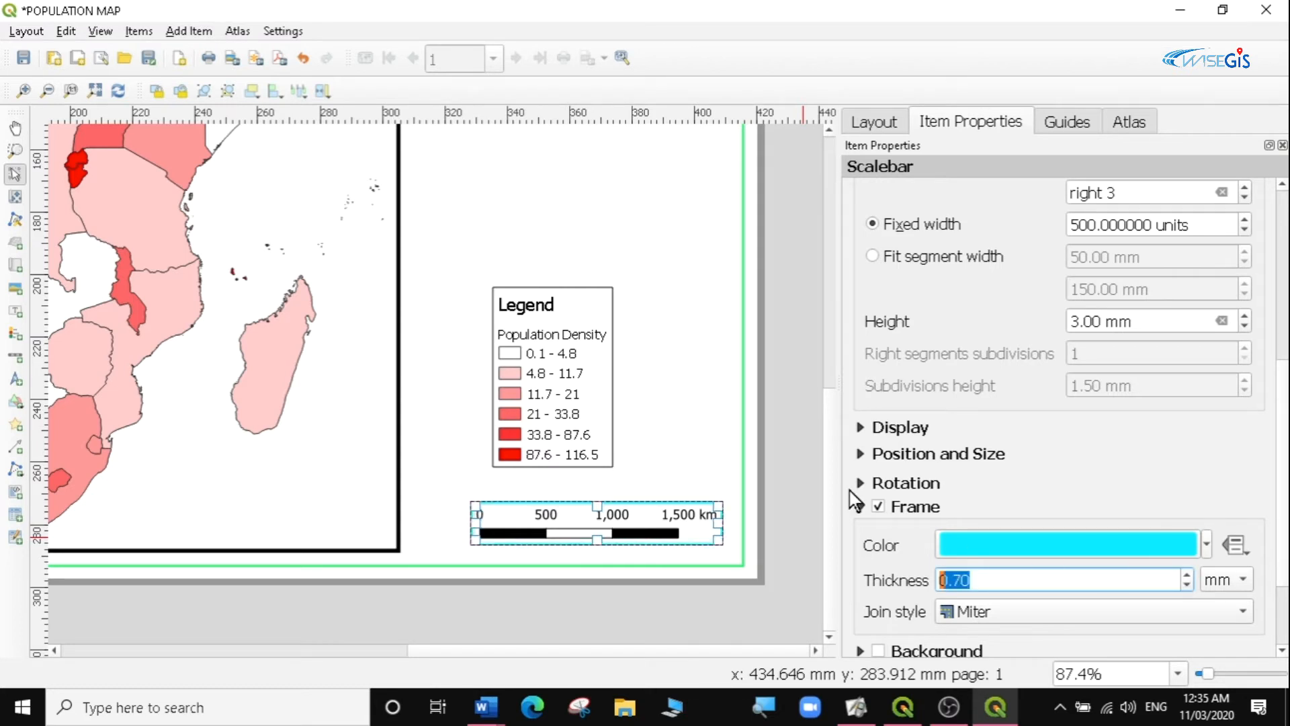
{"action": "left_click", "coordinate": [672, 434]}
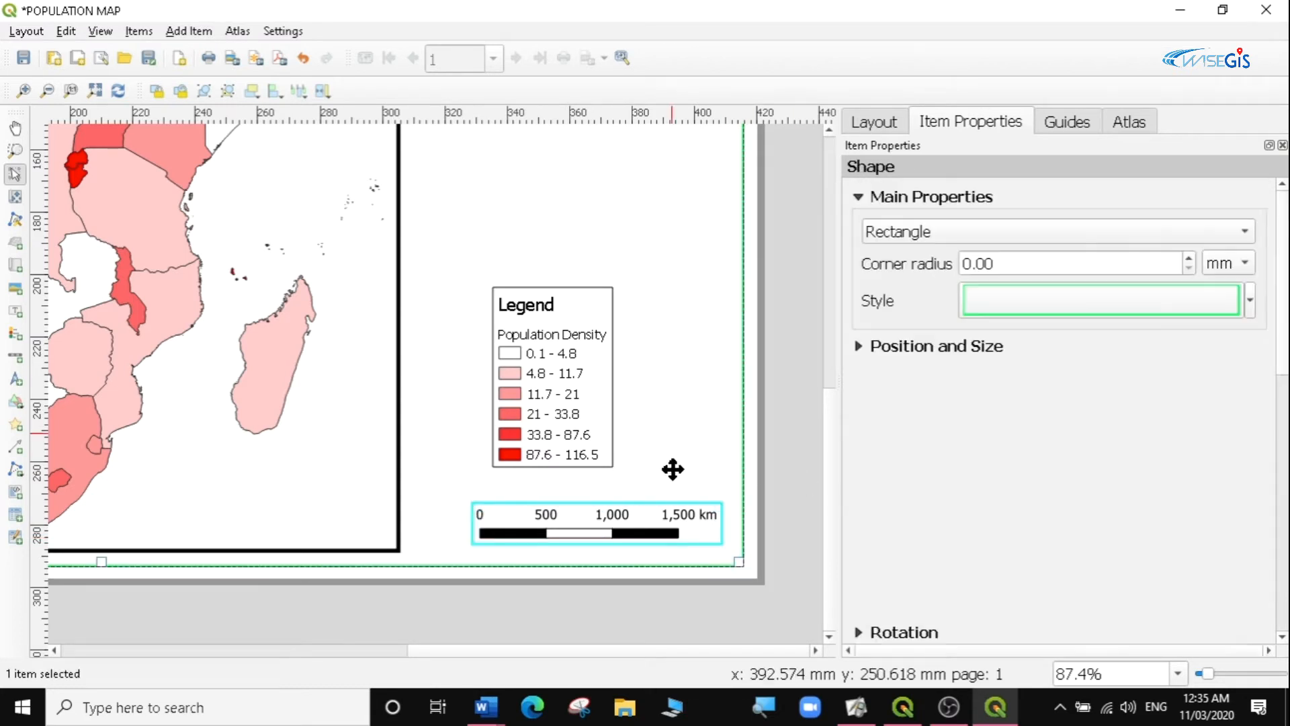
Enable the scale bar's background, try turquoise for it, and set the background colour to yellow.
{"action": "left_click", "coordinate": [628, 523]}
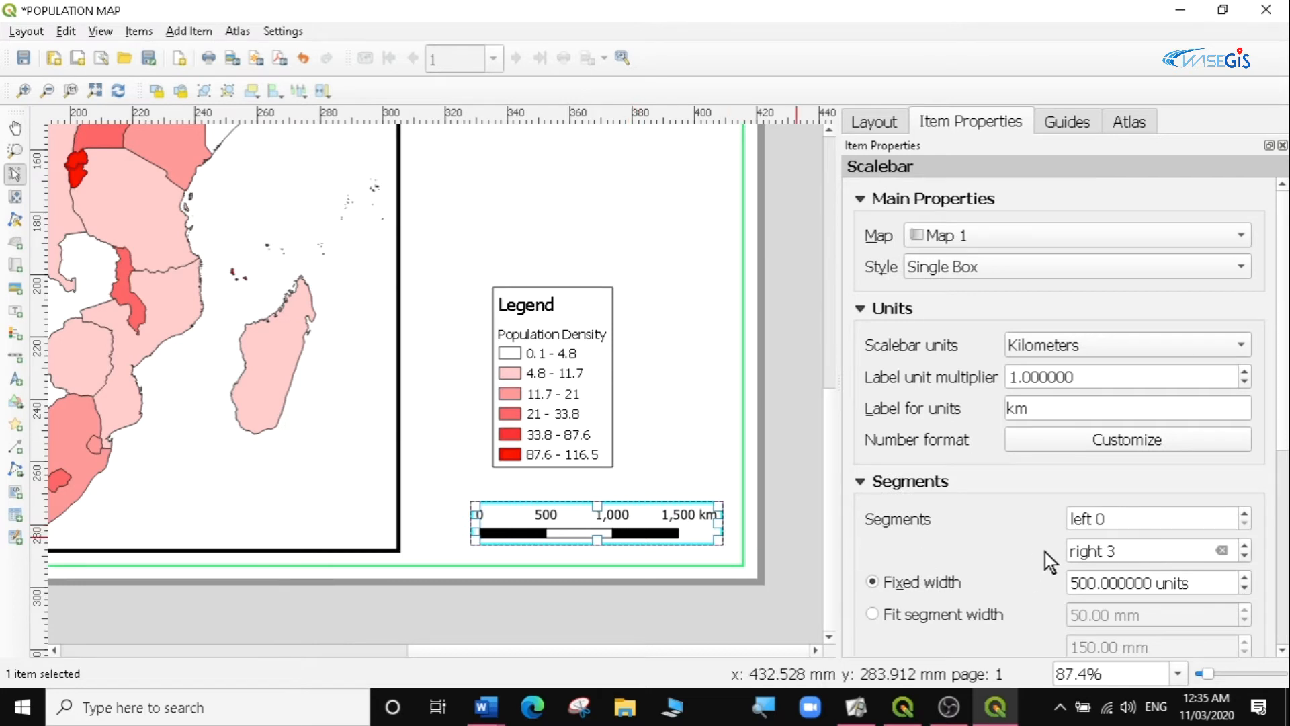
{"action": "left_click", "coordinate": [651, 436]}
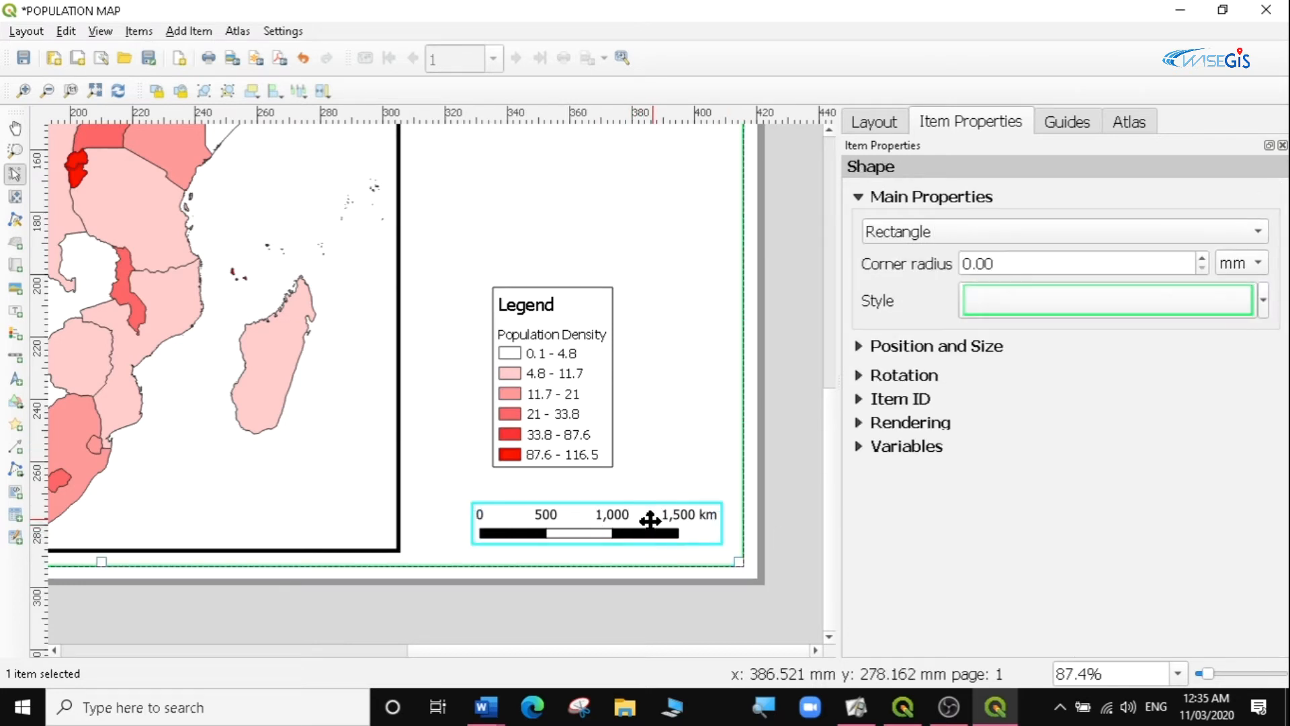
{"action": "left_click", "coordinate": [628, 523]}
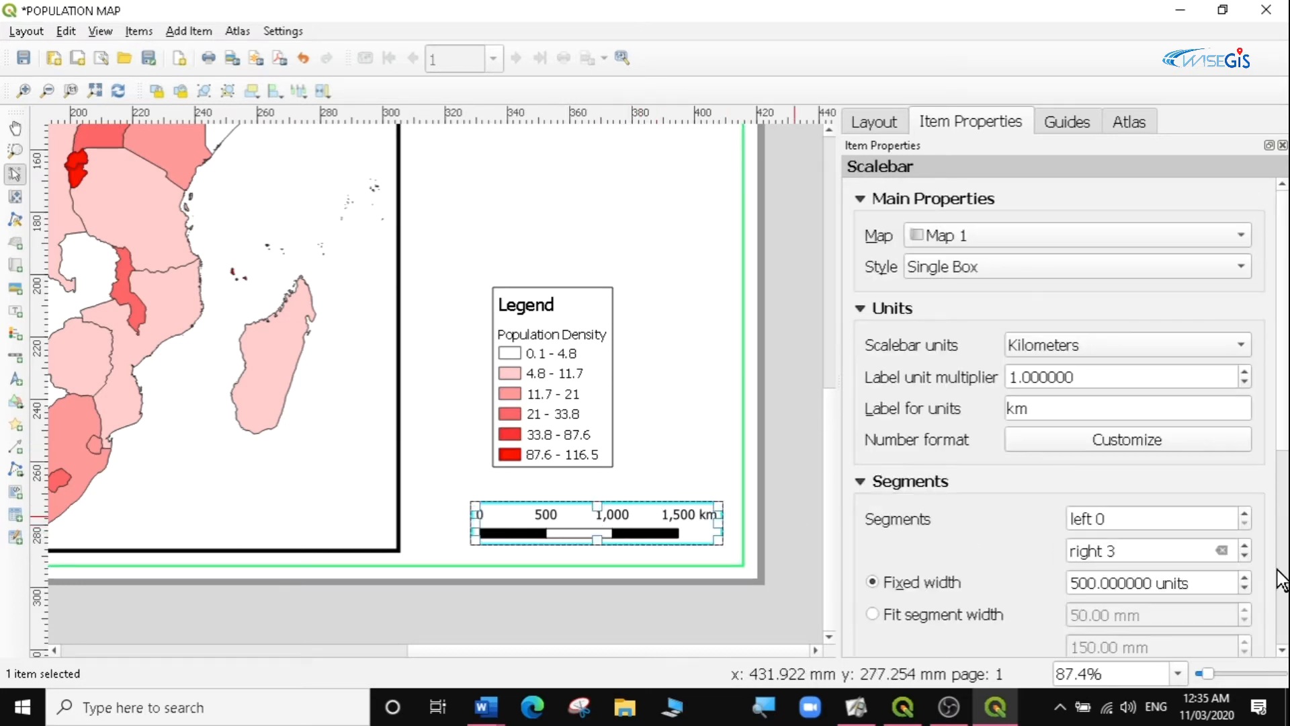
{"action": "scroll", "coordinate": [1285, 388], "scroll_direction": "down", "scroll_amount": 3}
{"action": "scroll", "coordinate": [1062, 403], "scroll_direction": "down", "scroll_amount": 3}
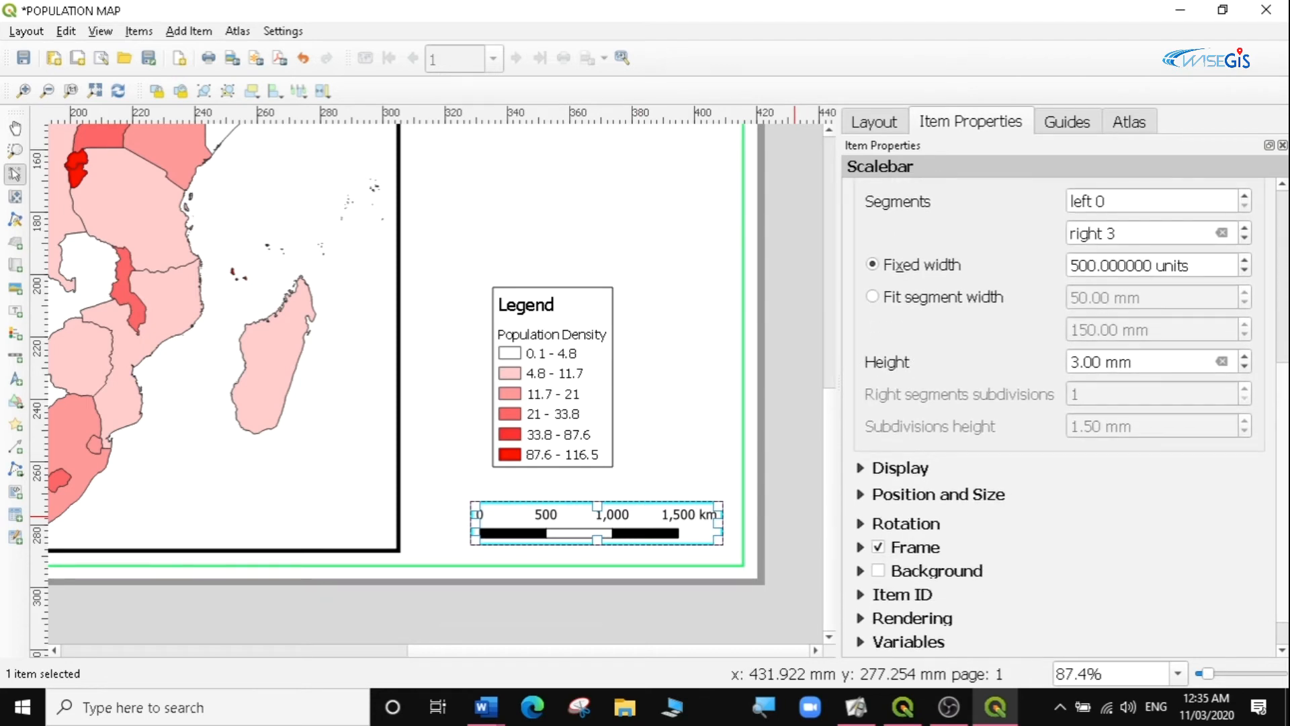
{"action": "left_click", "coordinate": [878, 530]}
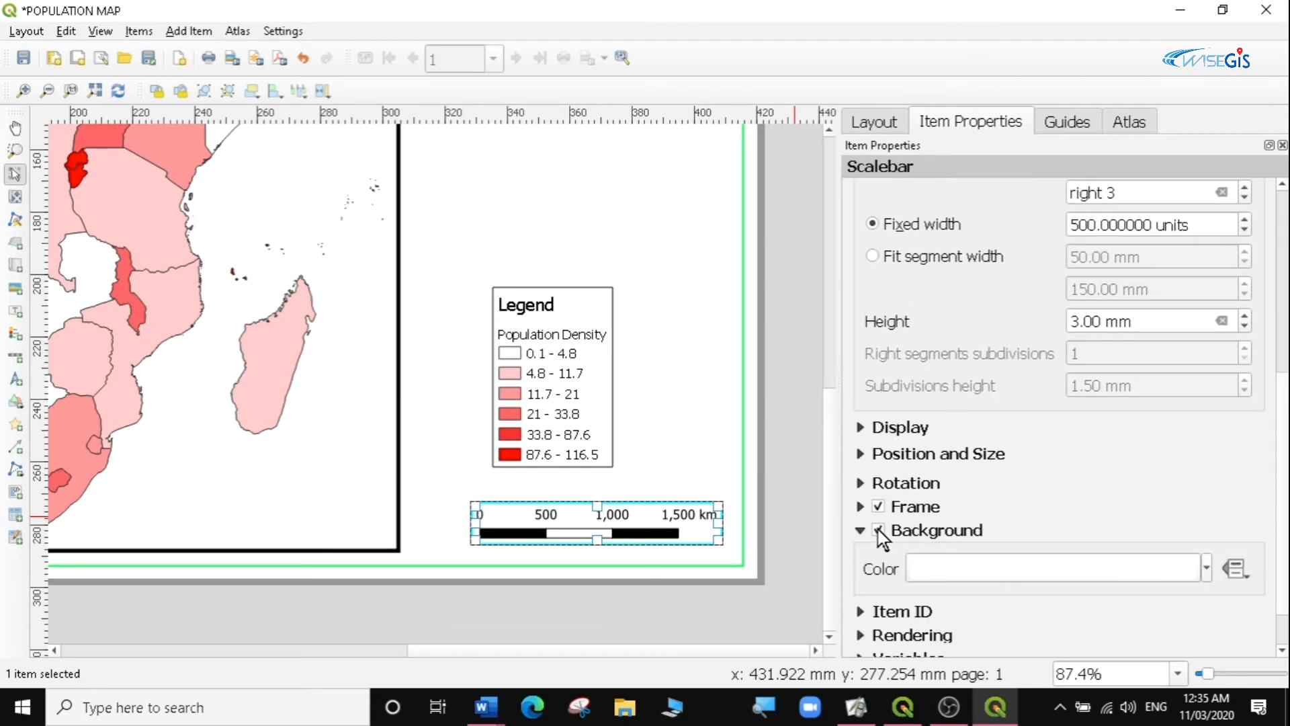
{"action": "left_click", "coordinate": [1207, 568]}
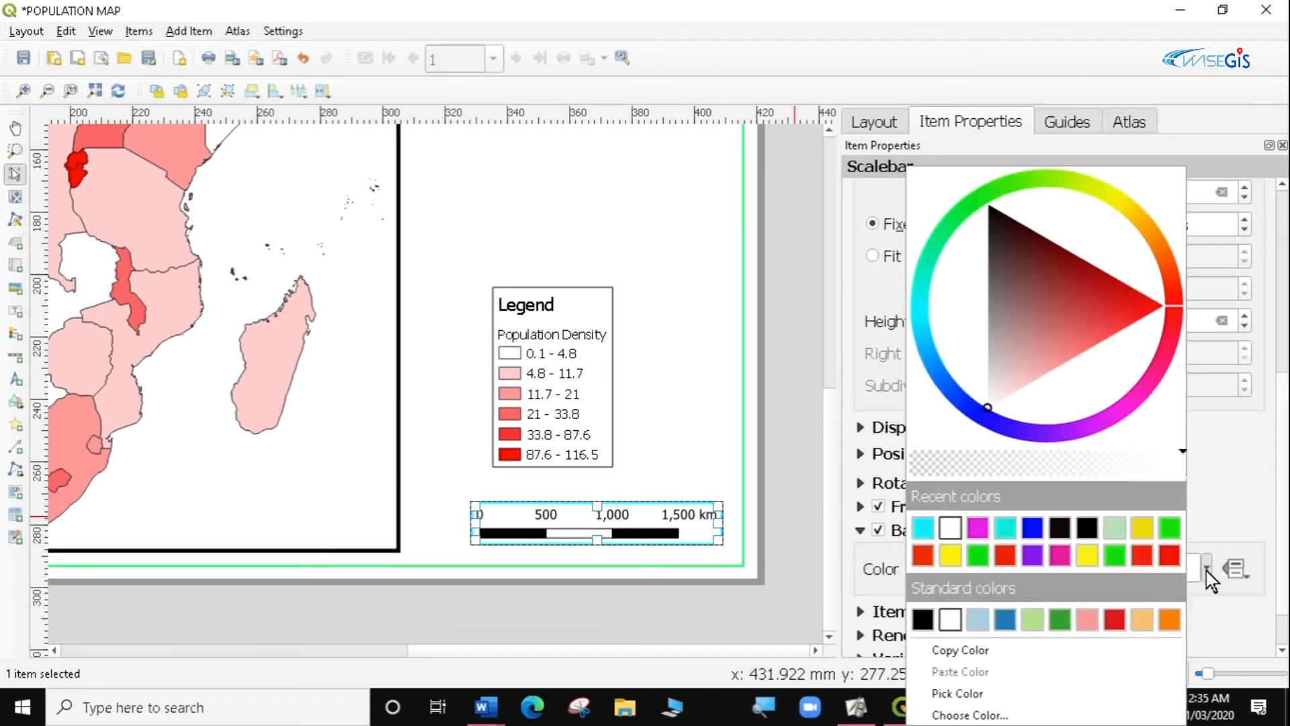
{"action": "left_click", "coordinate": [1007, 533]}
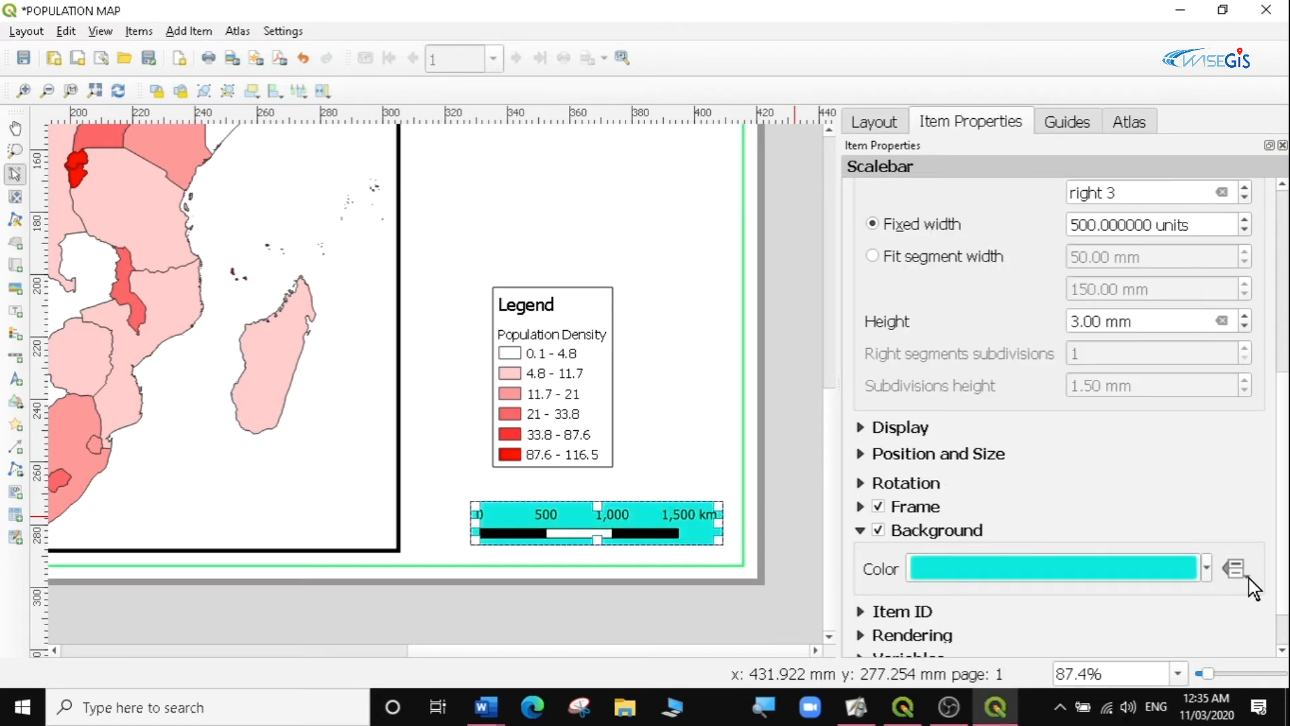
{"action": "left_click", "coordinate": [1207, 568]}
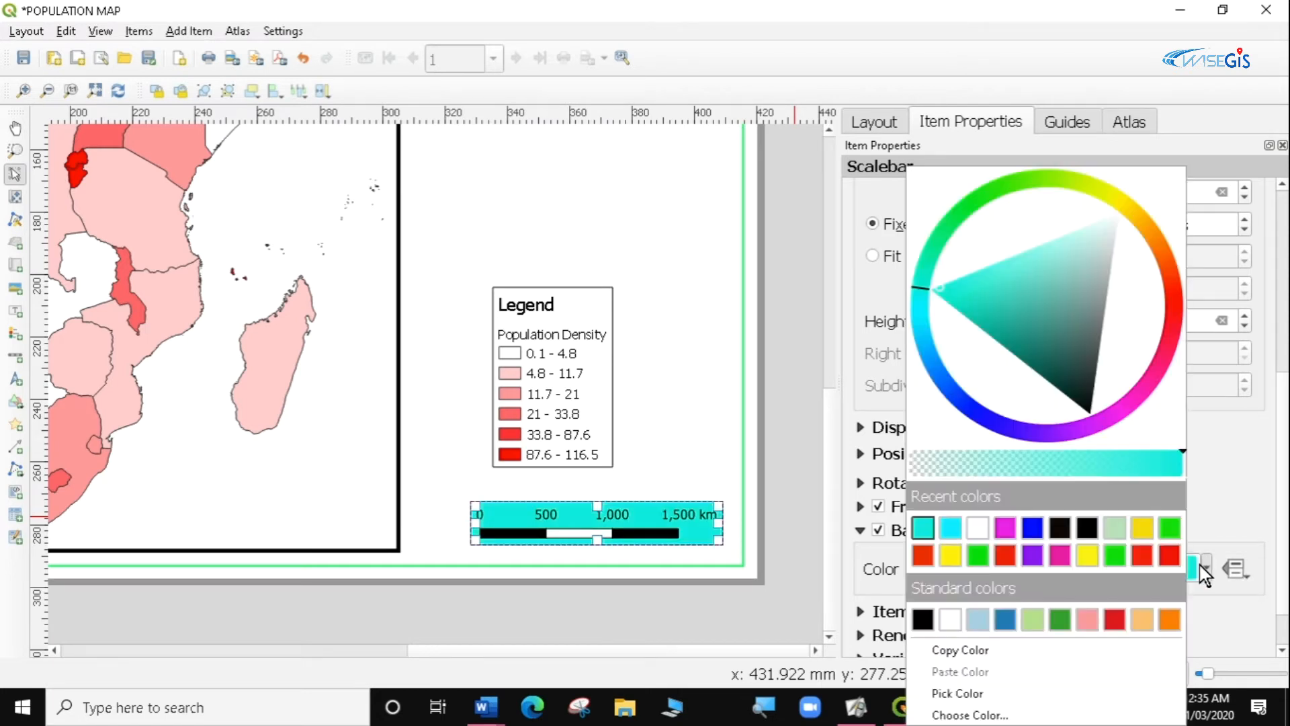
{"action": "left_click", "coordinate": [950, 555]}
{"action": "left_click", "coordinate": [694, 455]}
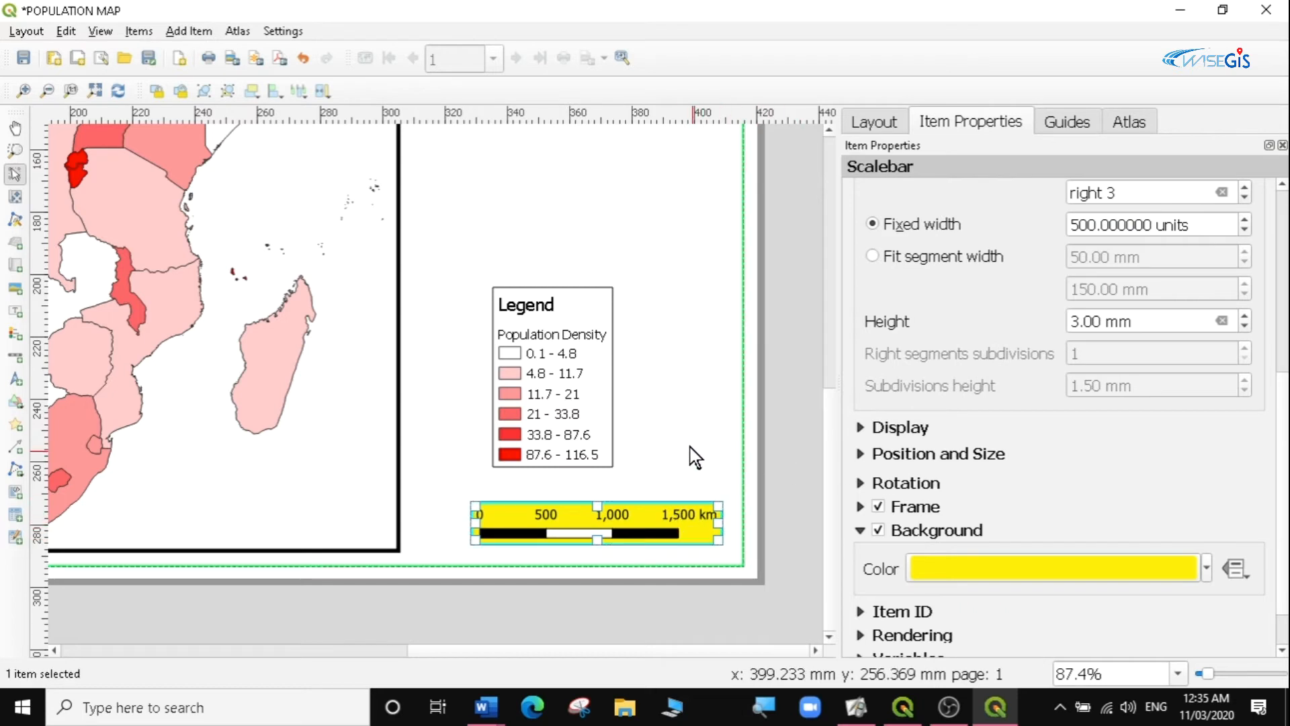
{"action": "left_click", "coordinate": [620, 512]}
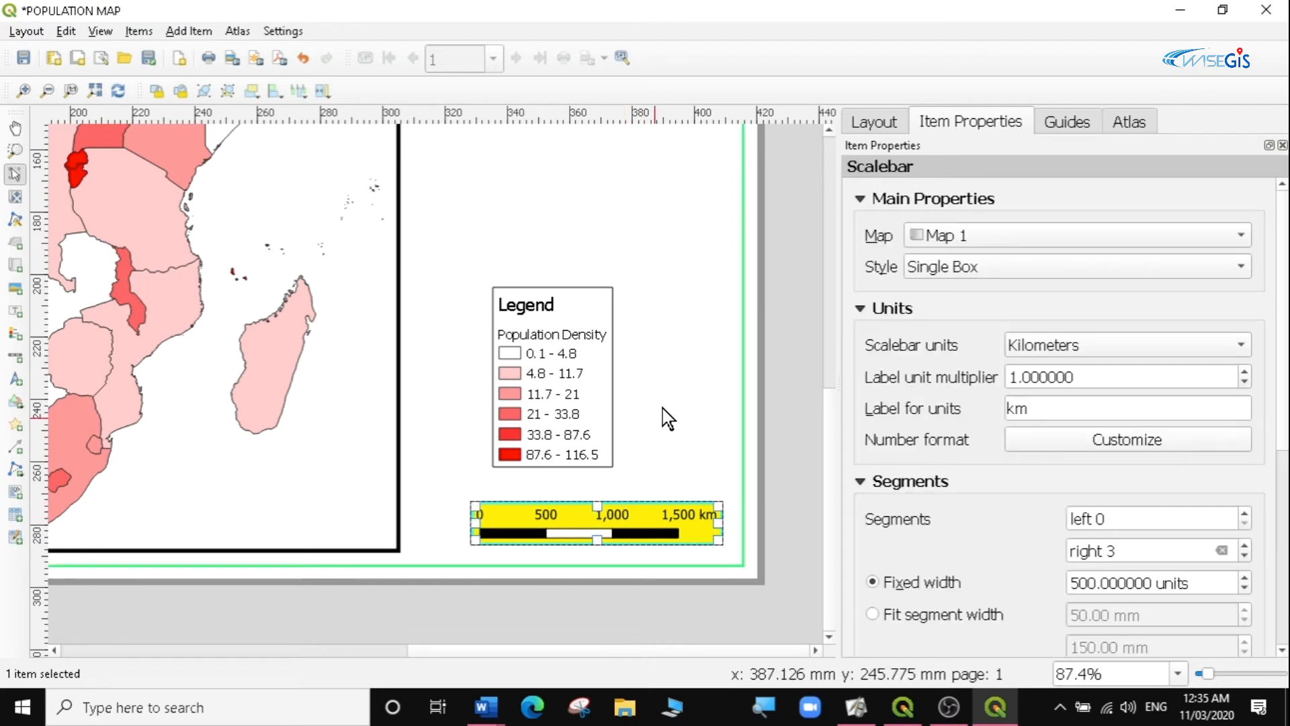
{"action": "left_click", "coordinate": [640, 413]}
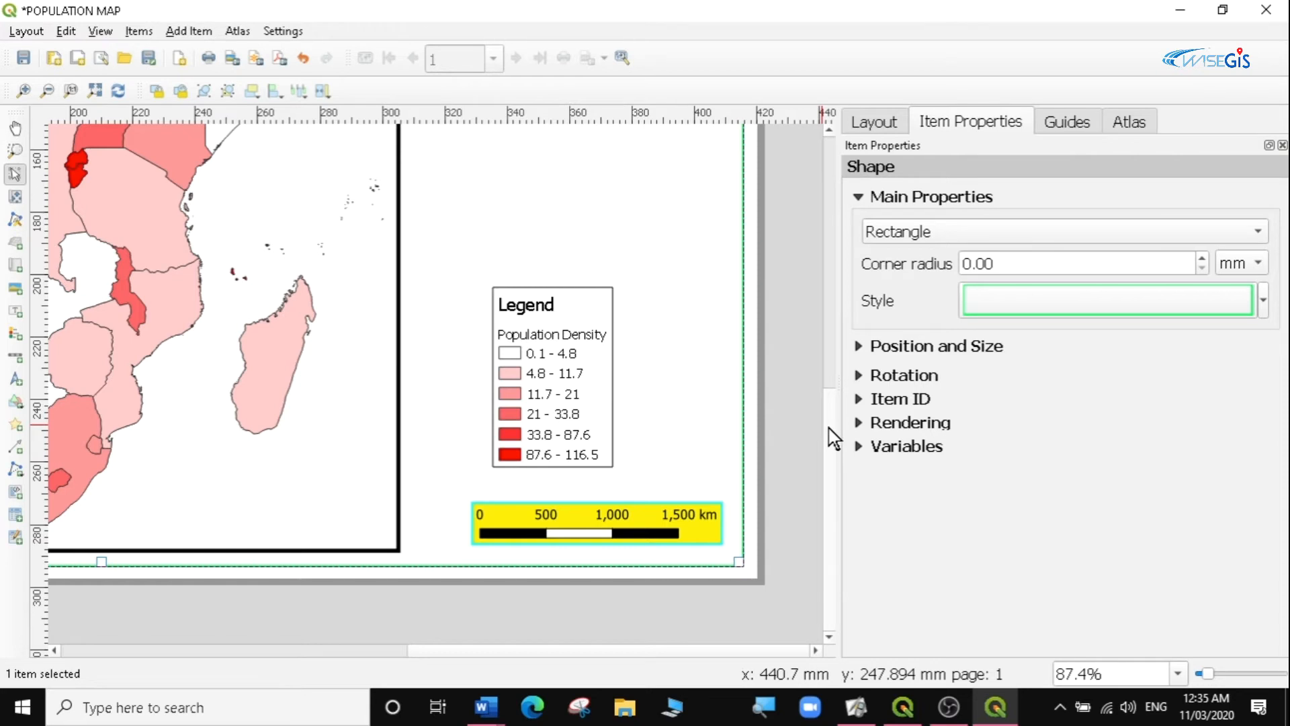
Add a north arrow in the empty space just above the legend.
{"action": "left_click_drag", "start_coordinate": [829, 429], "coordinate": [833, 190]}
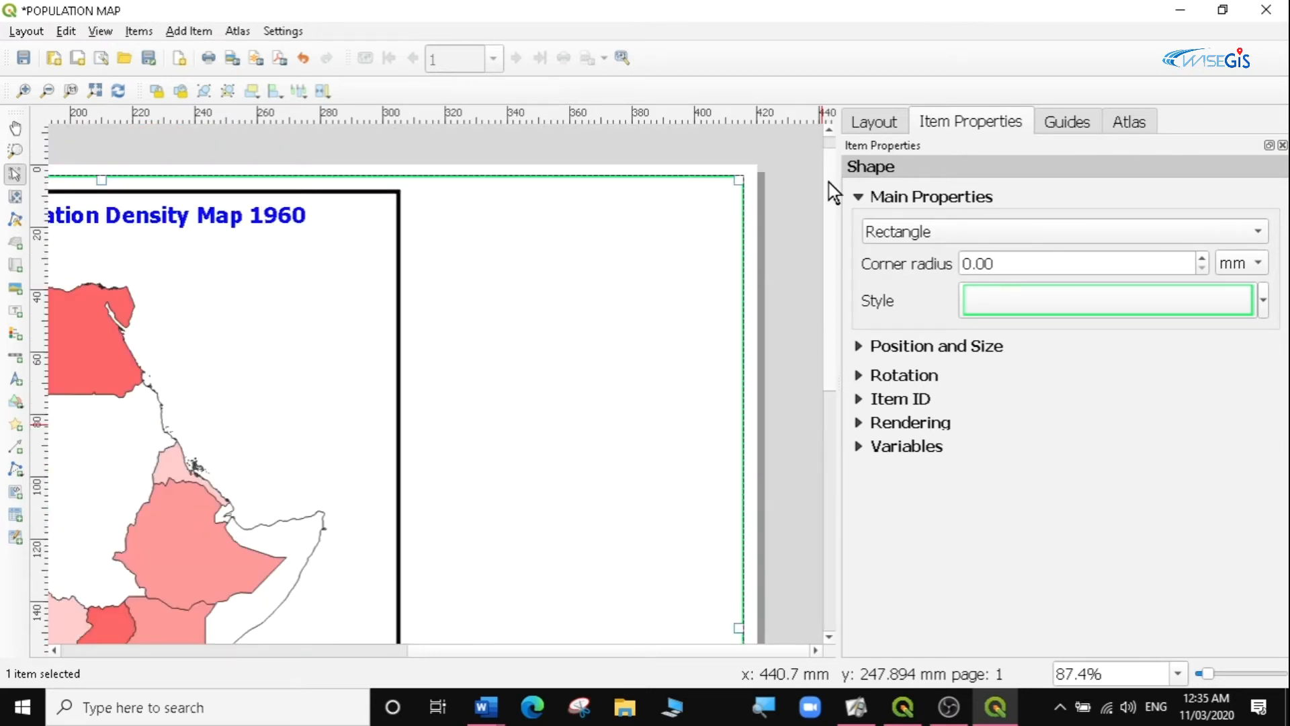
{"action": "left_click", "coordinate": [95, 91]}
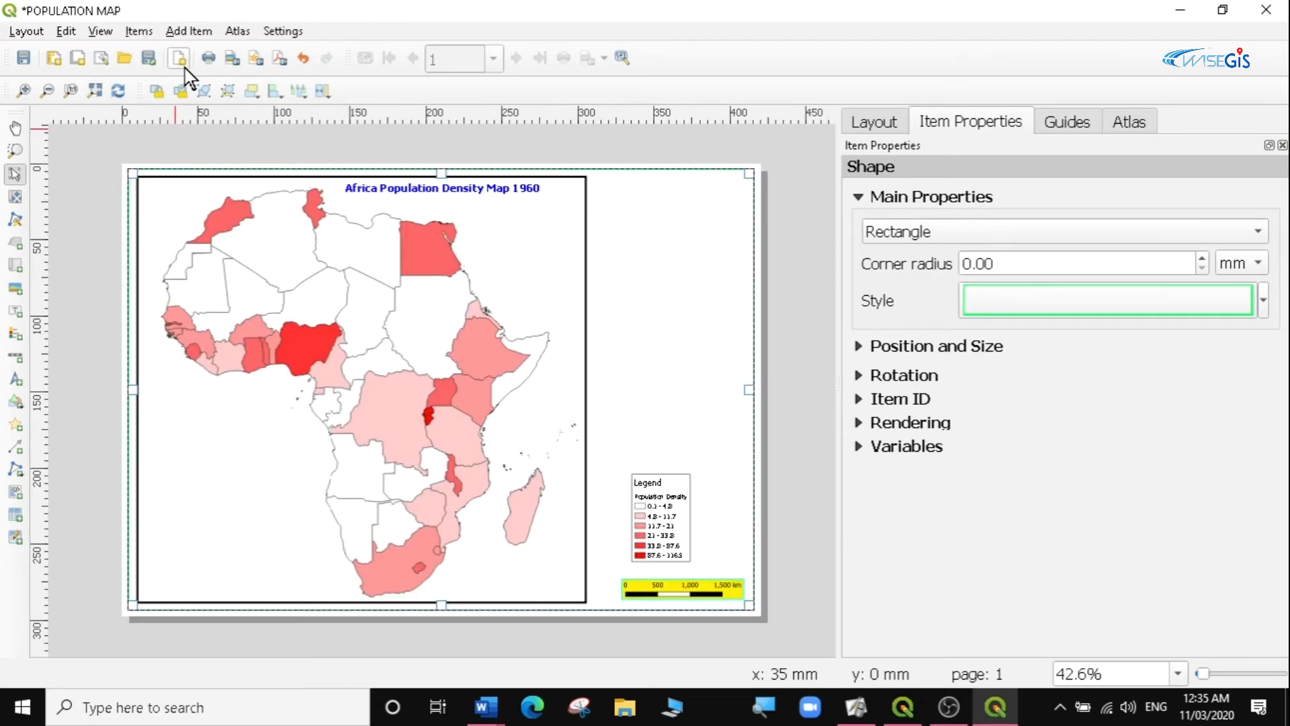
{"action": "left_click", "coordinate": [187, 32]}
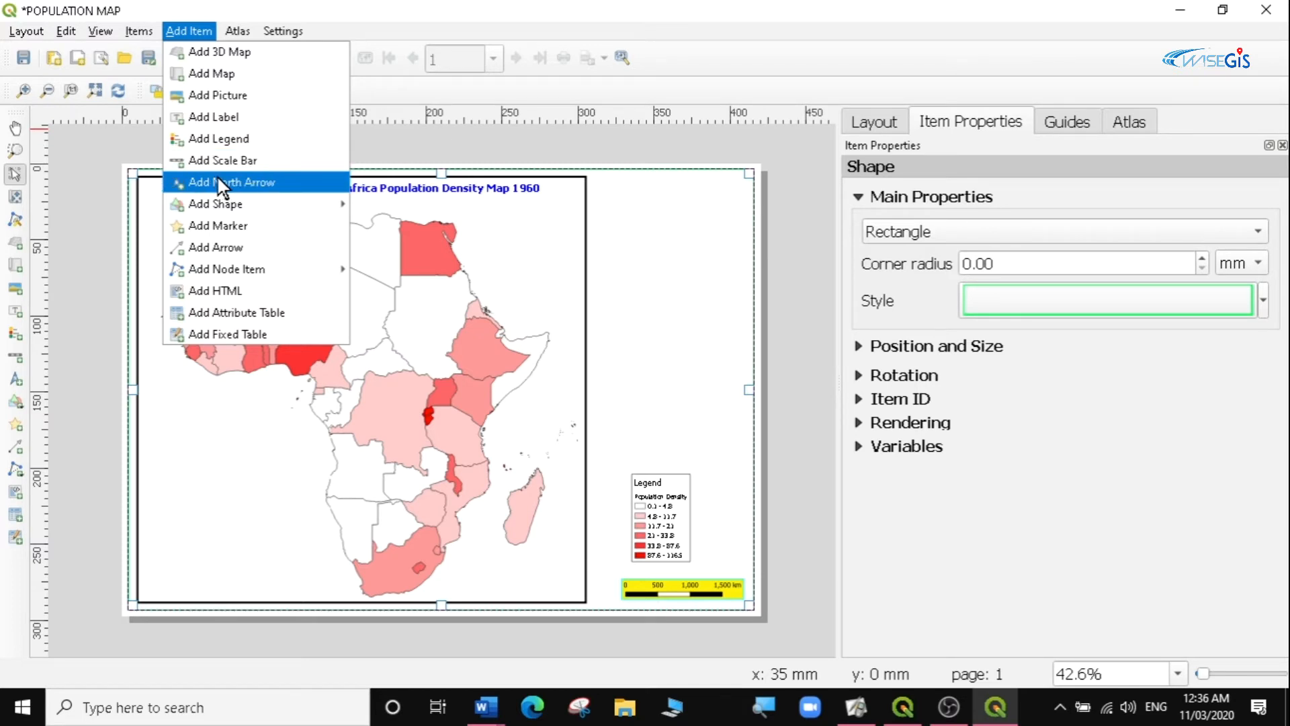
{"action": "left_click", "coordinate": [247, 190]}
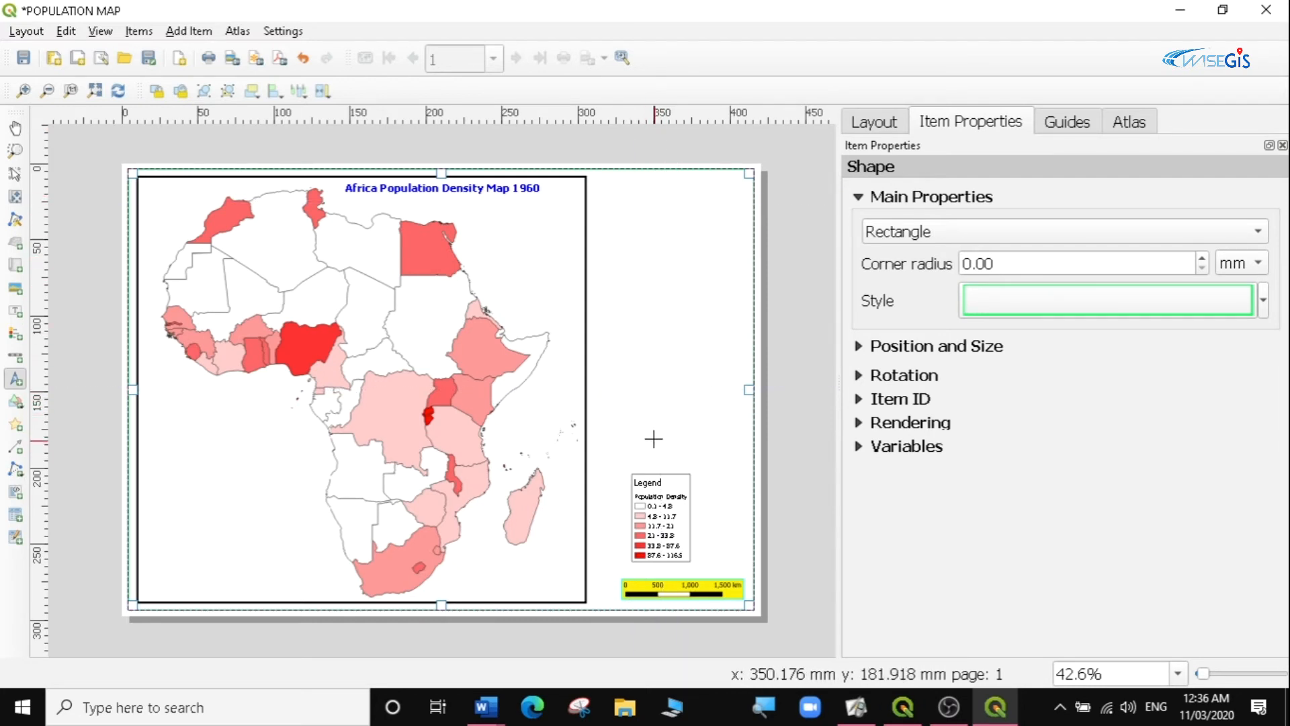
{"action": "left_click_drag", "start_coordinate": [643, 419], "coordinate": [682, 455]}
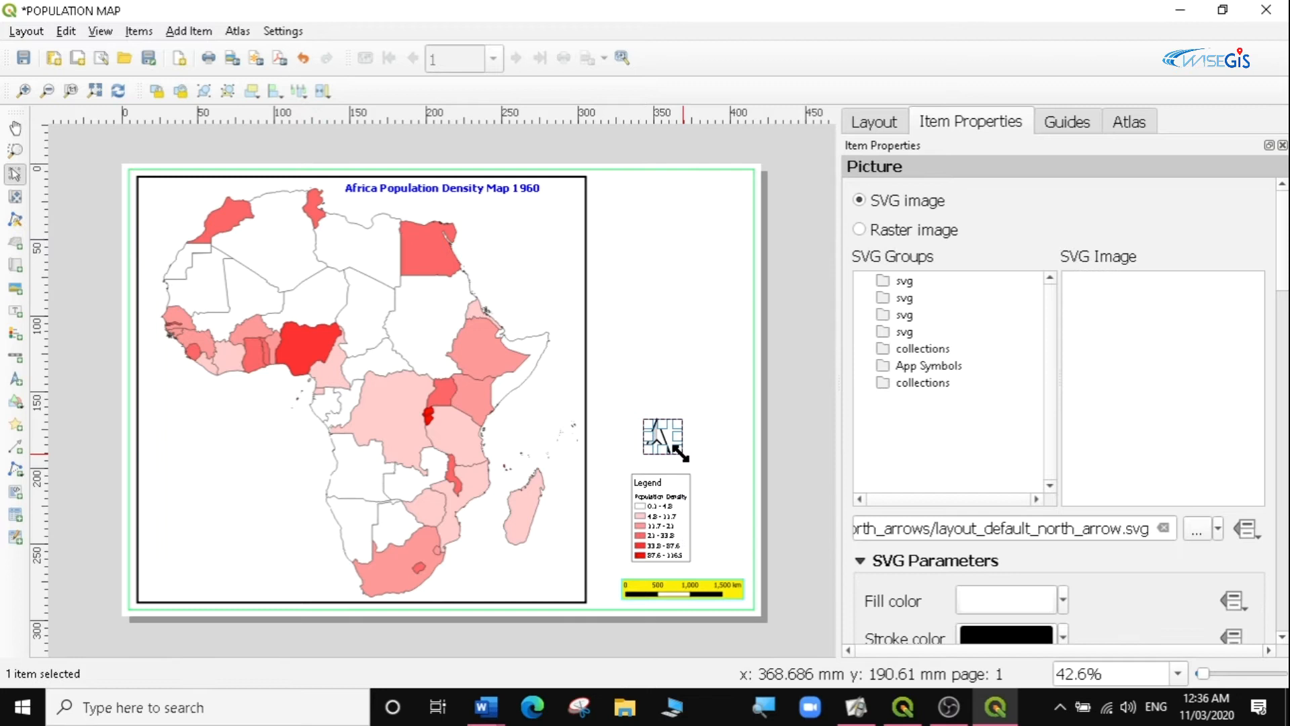
{"action": "left_click", "coordinate": [719, 397]}
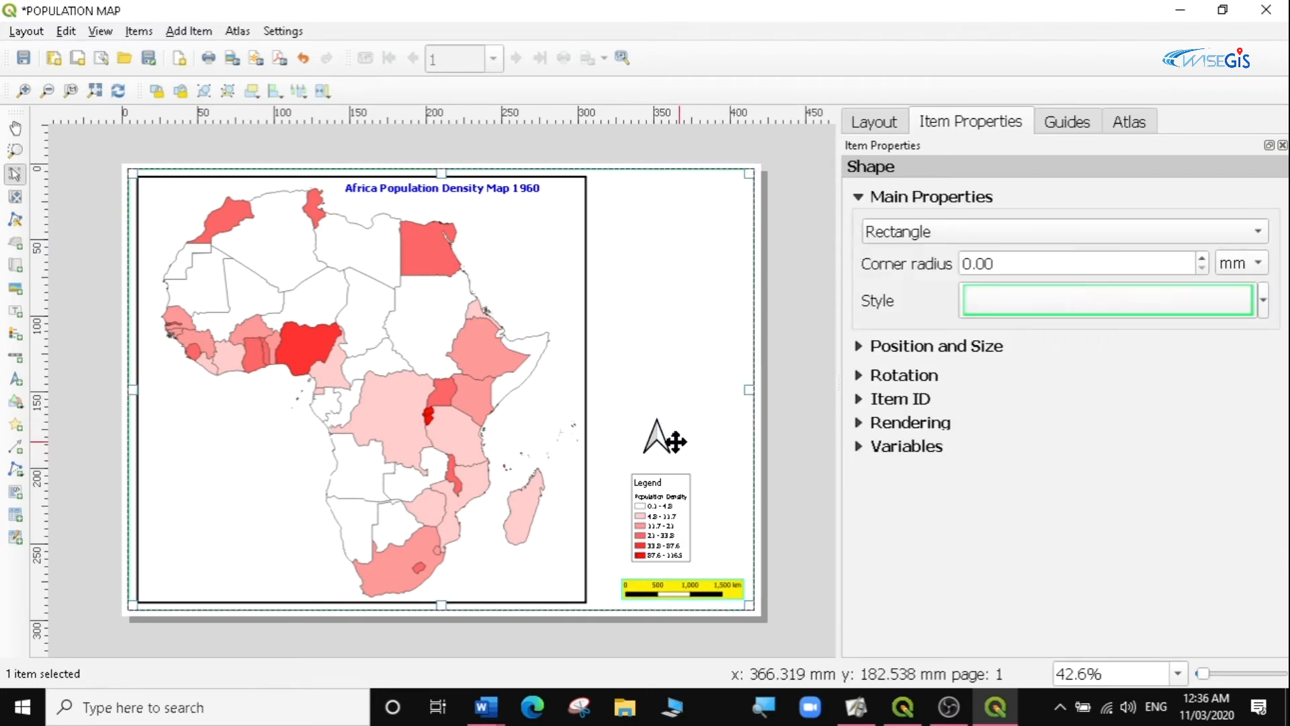
Compare the NorthArrow_02 and NorthArrow_04 symbols from the arrows SVG group and apply NorthArrow_02 to the north arrow.
{"action": "left_click", "coordinate": [655, 438]}
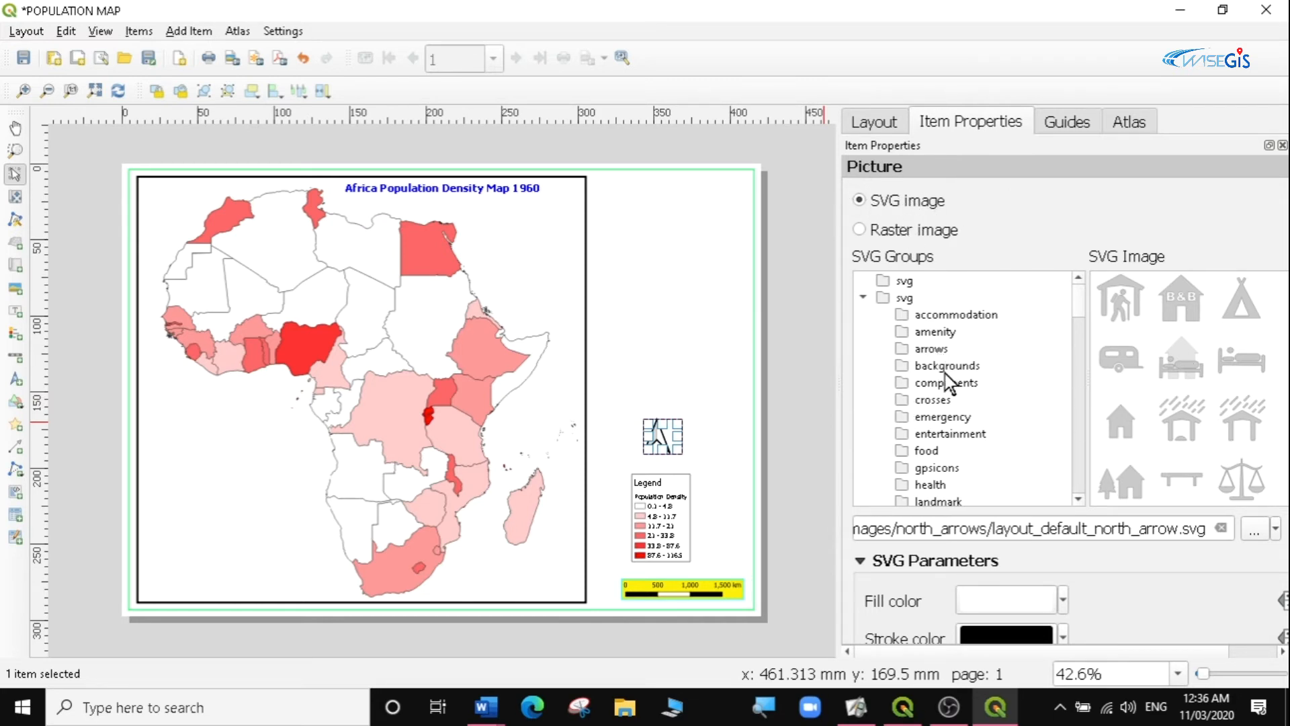
{"action": "left_click", "coordinate": [929, 347]}
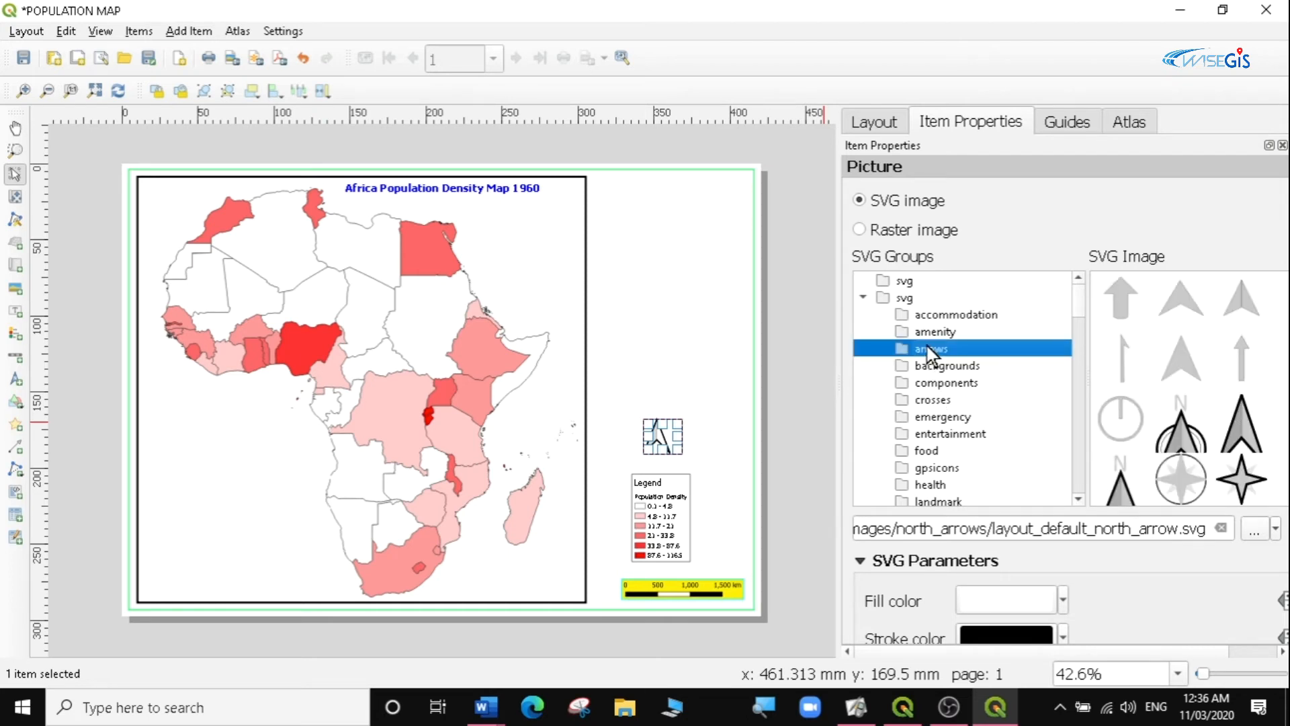
{"action": "left_click", "coordinate": [1180, 425]}
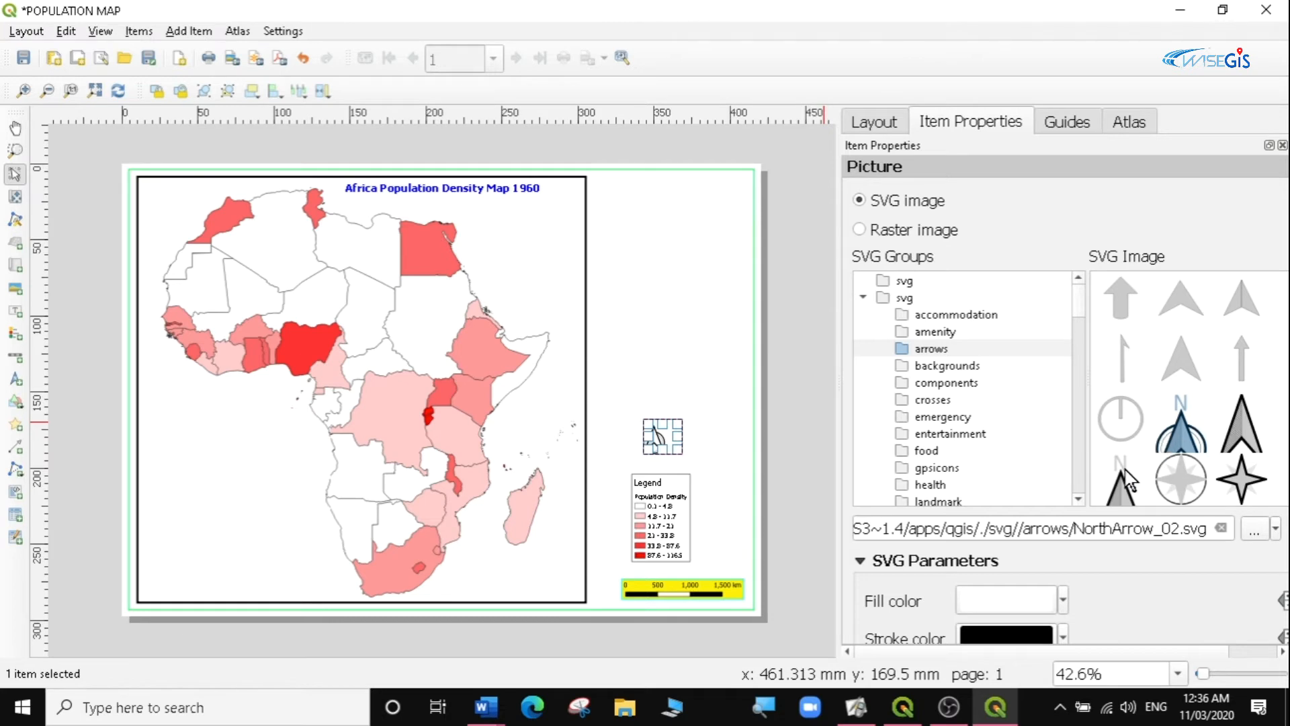
{"action": "scroll", "coordinate": [1132, 434], "scroll_direction": "down", "scroll_amount": 2}
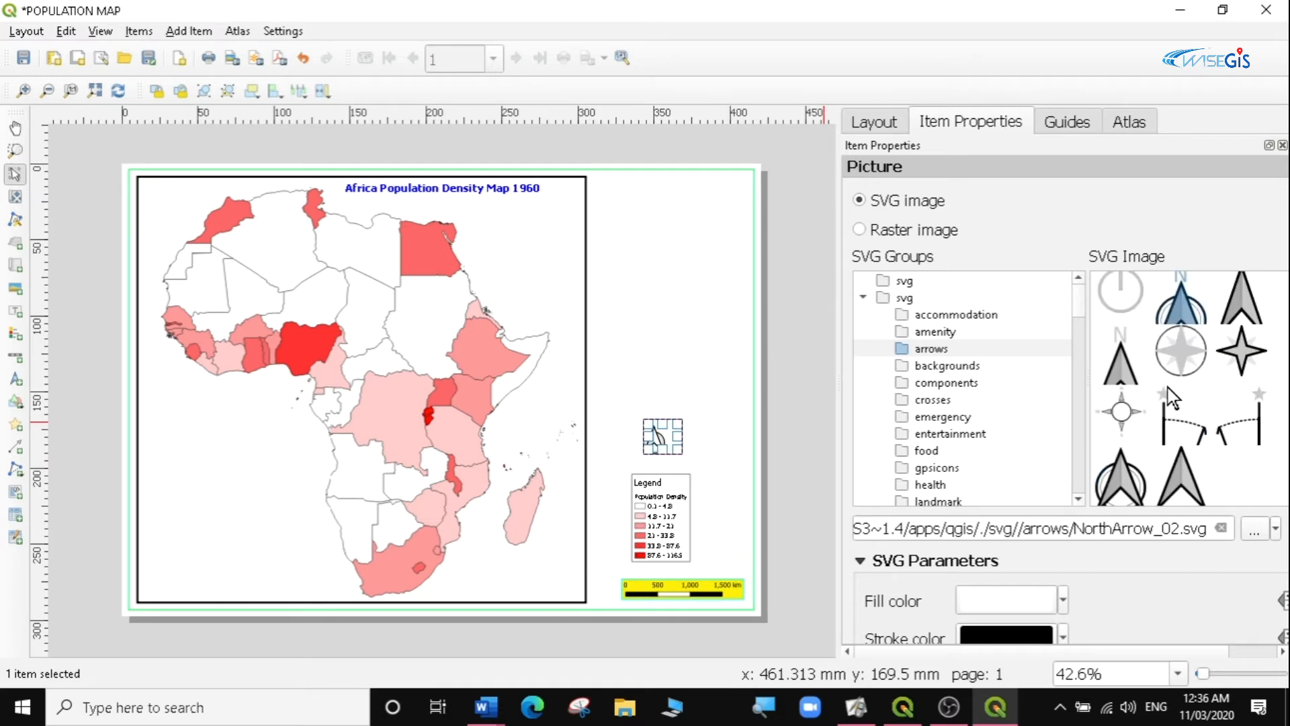
{"action": "left_click", "coordinate": [1127, 370]}
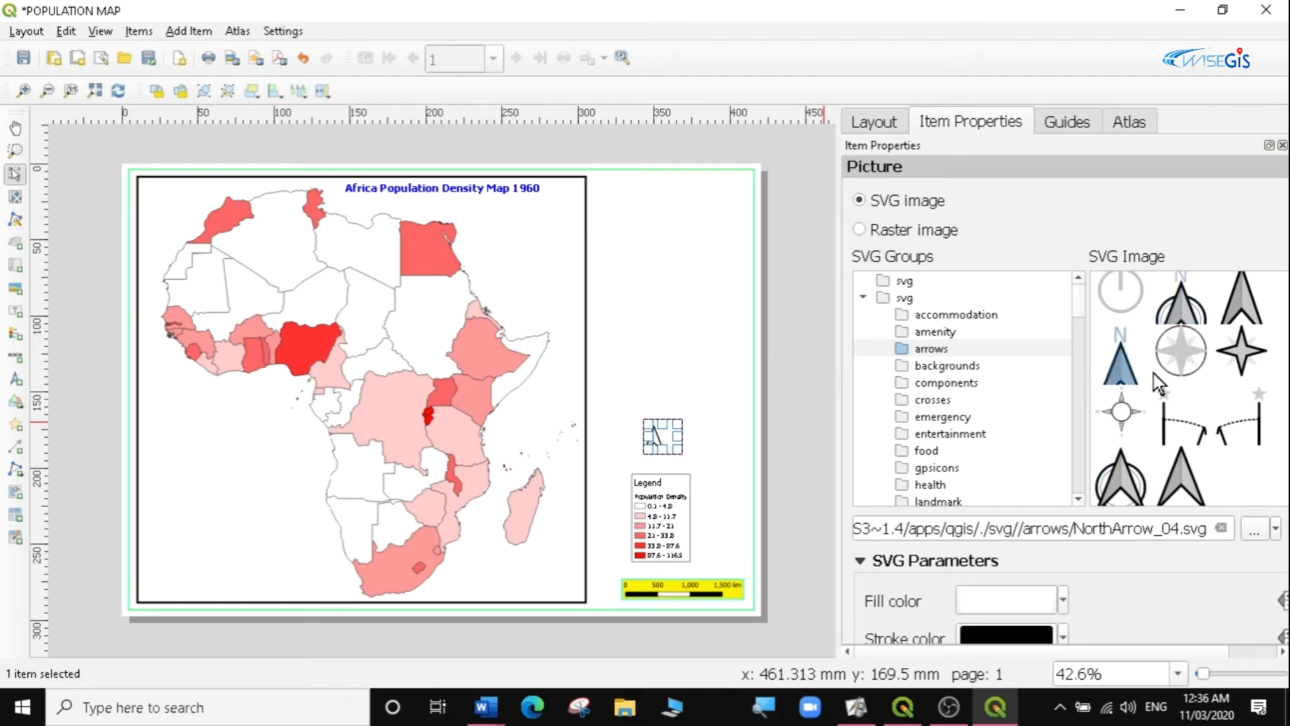
{"action": "left_click", "coordinate": [1188, 298]}
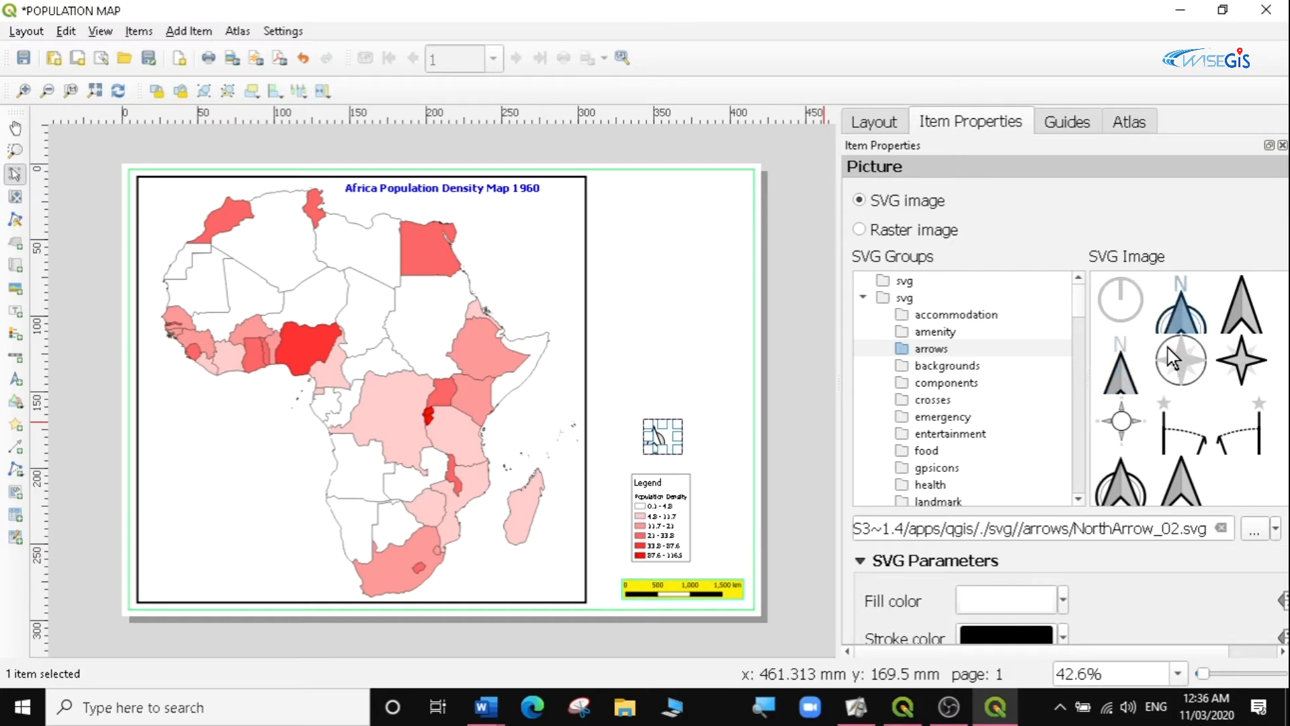
{"action": "left_click", "coordinate": [710, 443]}
Set the north arrow's fill colour to black.
{"action": "left_click", "coordinate": [661, 442]}
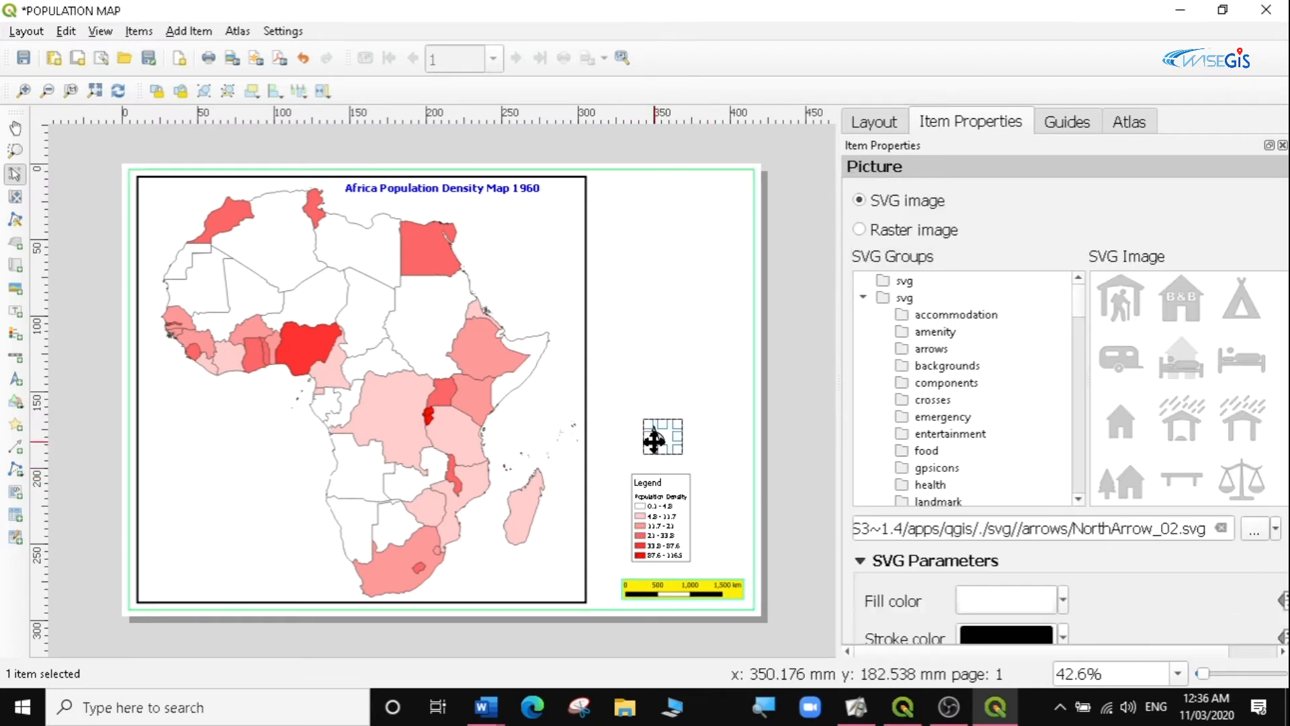
{"action": "left_click", "coordinate": [1063, 601]}
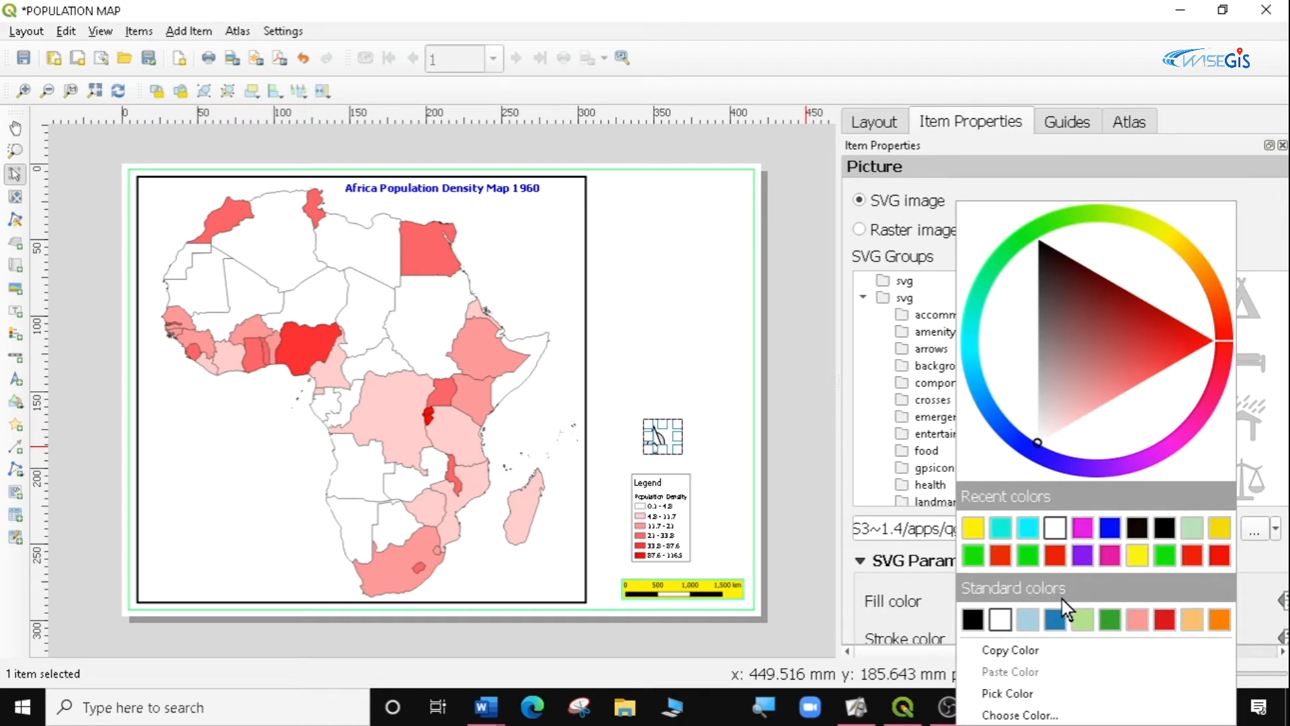
{"action": "left_click", "coordinate": [972, 619]}
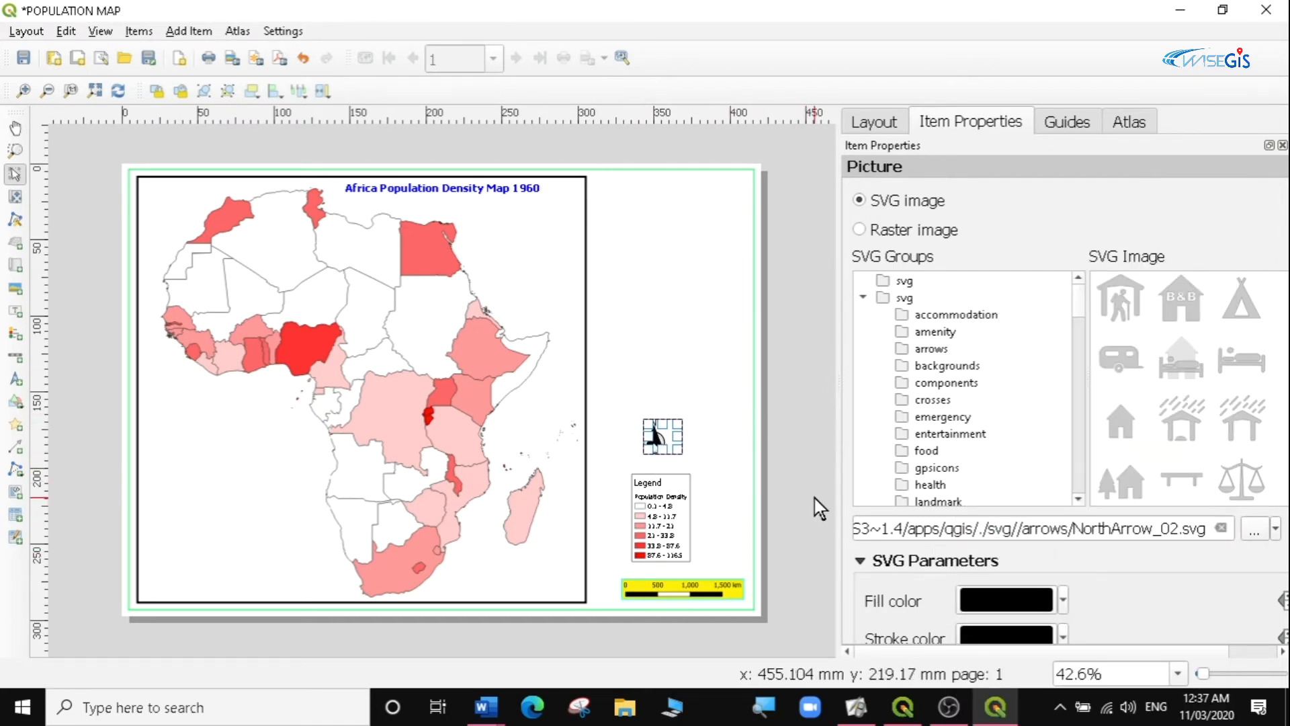
{"action": "left_click", "coordinate": [712, 429]}
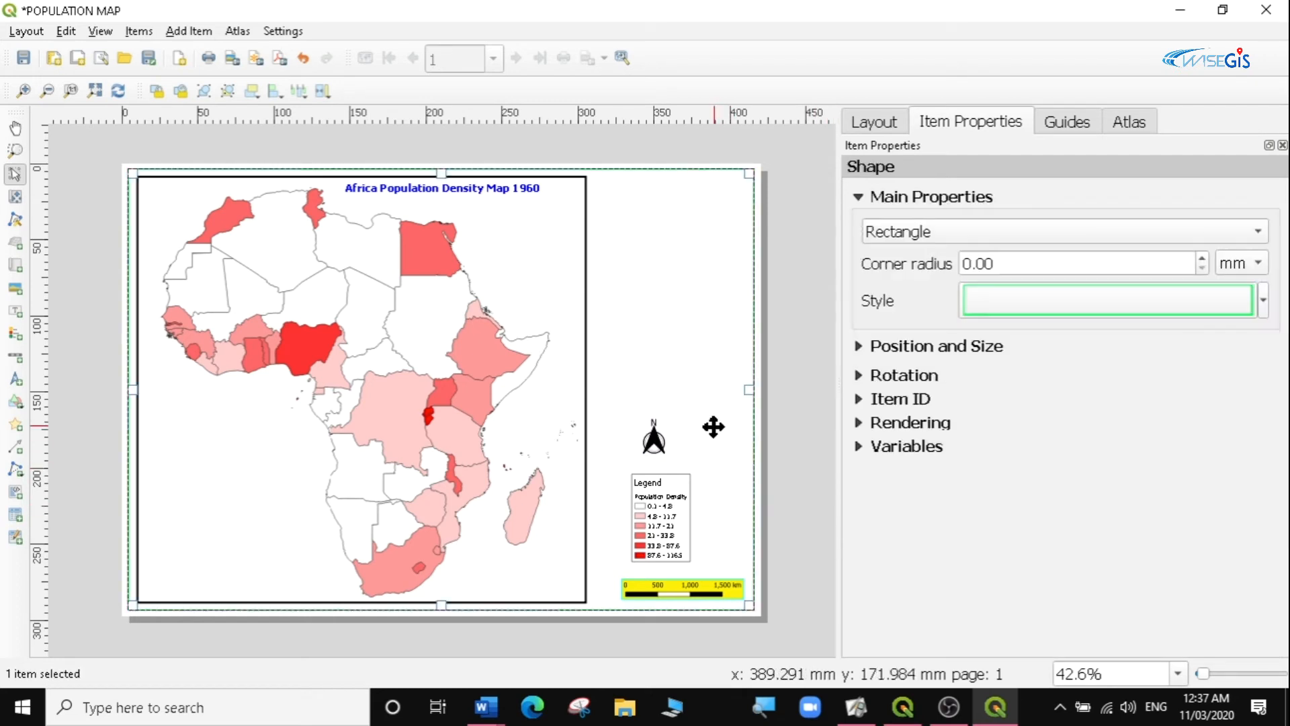
Move the north arrow slightly up and enlarge it well beyond its original size.
{"action": "left_click", "coordinate": [670, 436]}
{"action": "left_click", "coordinate": [717, 437]}
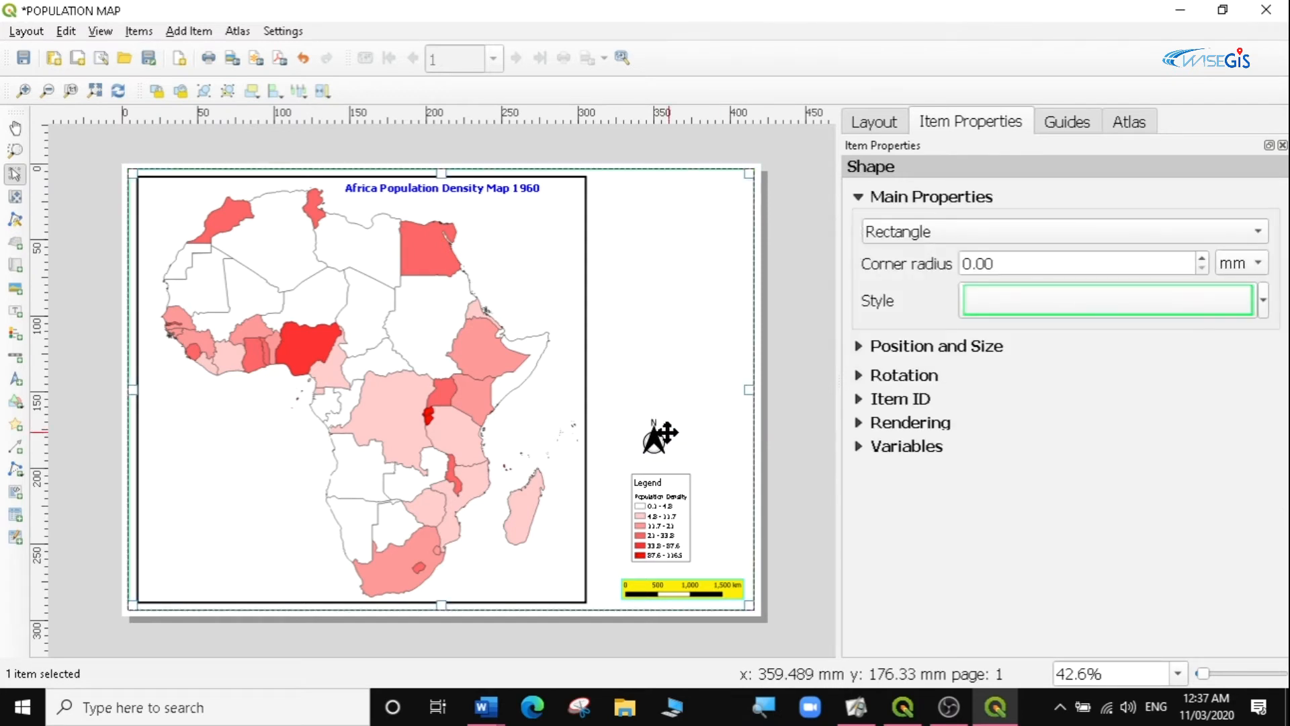
{"action": "left_click", "coordinate": [674, 447]}
{"action": "left_click_drag", "start_coordinate": [675, 451], "coordinate": [708, 471]}
{"action": "left_click_drag", "start_coordinate": [655, 435], "coordinate": [650, 407]}
{"action": "left_click_drag", "start_coordinate": [708, 442], "coordinate": [753, 481]}
{"action": "left_click", "coordinate": [728, 470]}
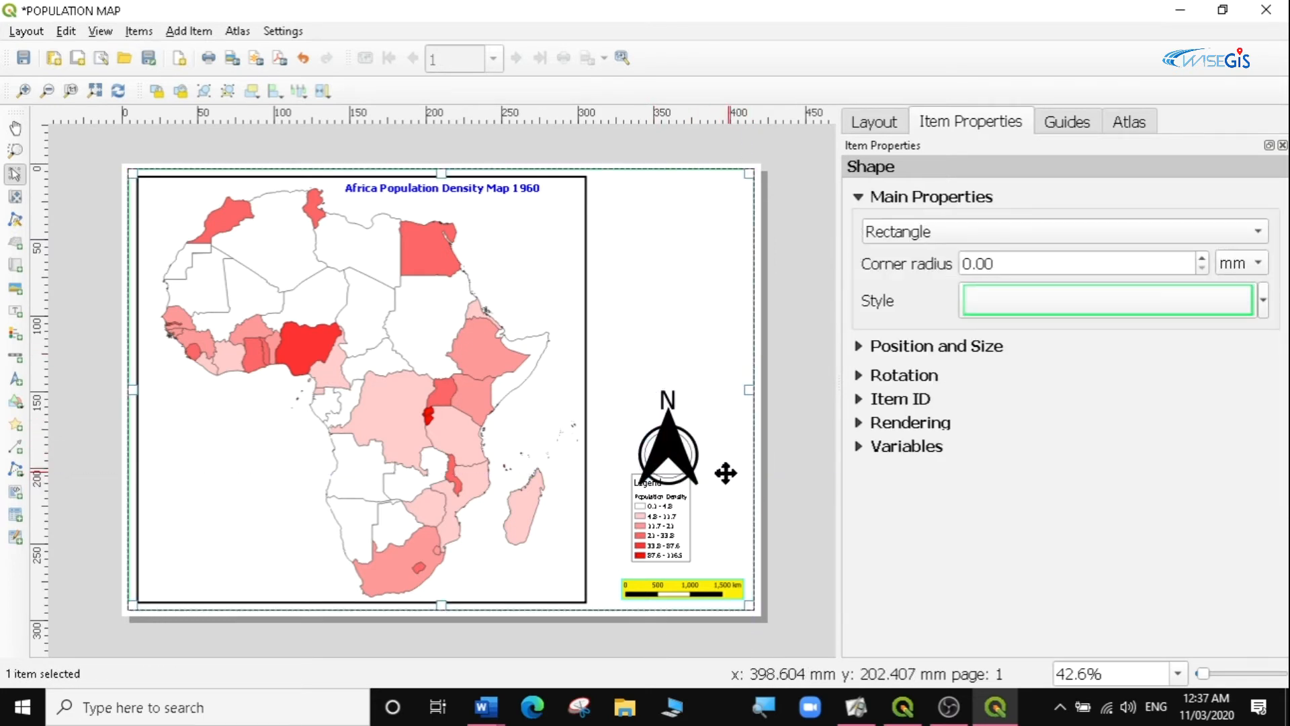
Shrink the north arrow so that it fits above the legend with a clear gap.
{"action": "left_click", "coordinate": [668, 430]}
{"action": "left_click_drag", "start_coordinate": [747, 482], "coordinate": [690, 455]}
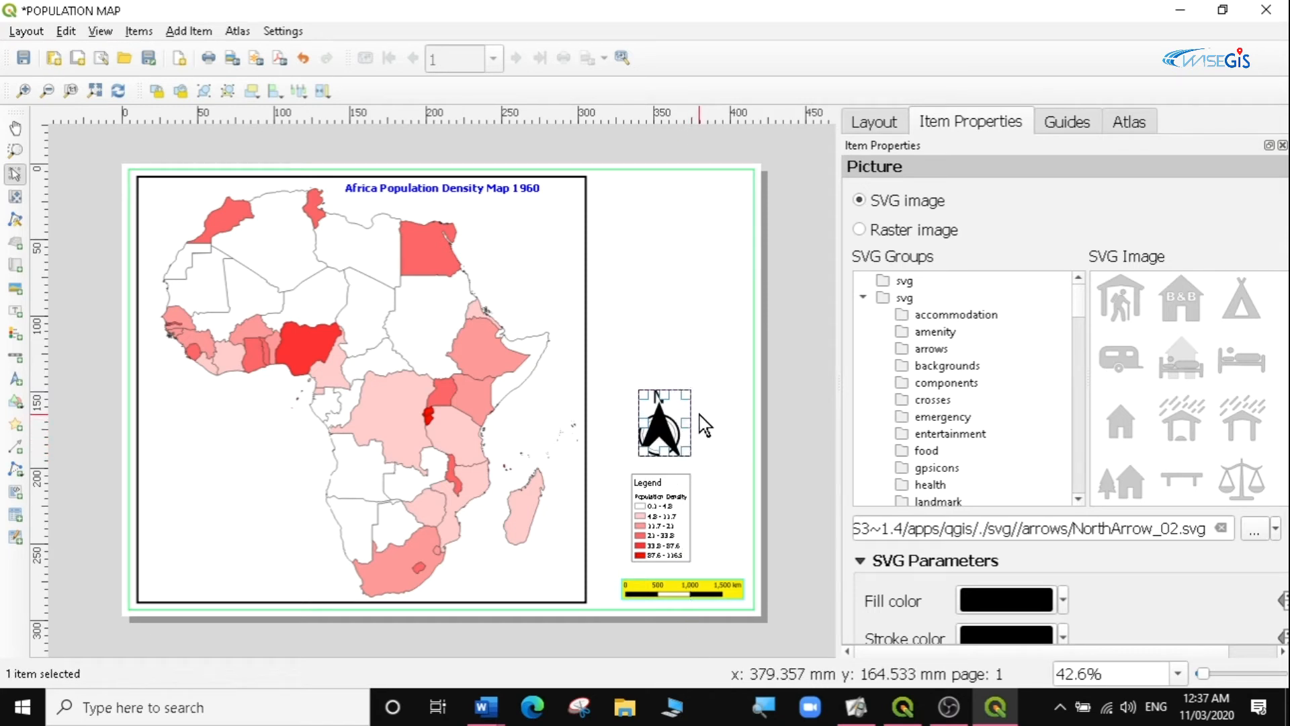
{"action": "left_click_drag", "start_coordinate": [692, 457], "coordinate": [673, 434]}
{"action": "left_click", "coordinate": [685, 358]}
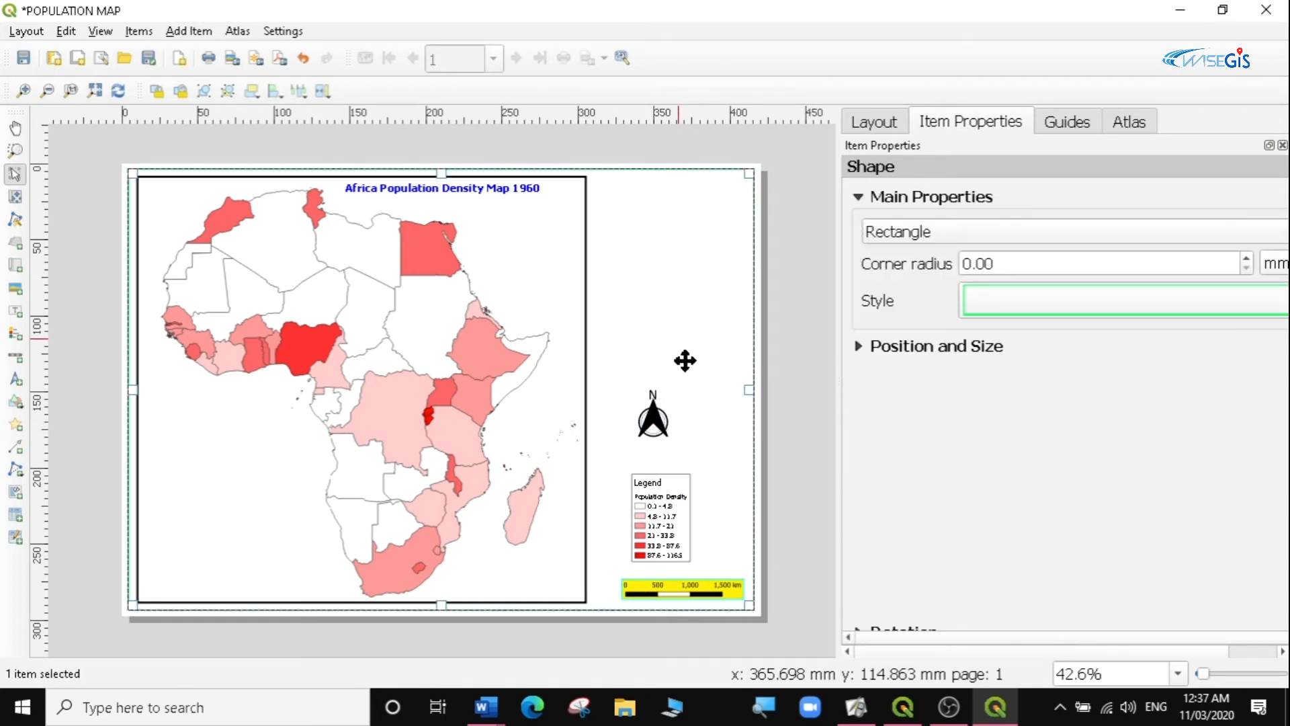
Nudge the north arrow down and slightly left so that it sits closely above the legend.
{"action": "left_click", "coordinate": [672, 419]}
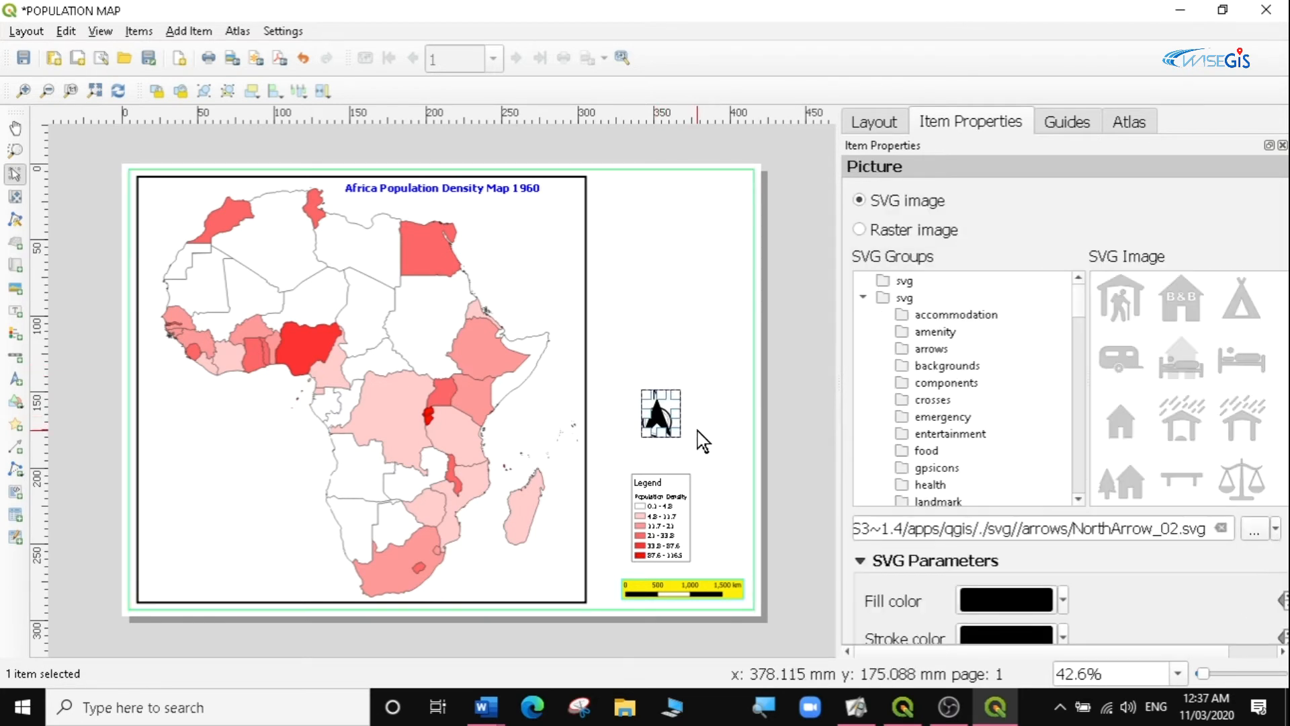
{"action": "key", "text": "Down"}
{"action": "key", "text": "Down"}
{"action": "key", "text": "Down"}
{"action": "key", "text": "Down"}
{"action": "key", "text": "Down"}
{"action": "key", "text": "Down"}
{"action": "key", "text": "Down"}
{"action": "key", "text": "Down"}
{"action": "key", "text": "Down"}
{"action": "key", "text": "Down"}
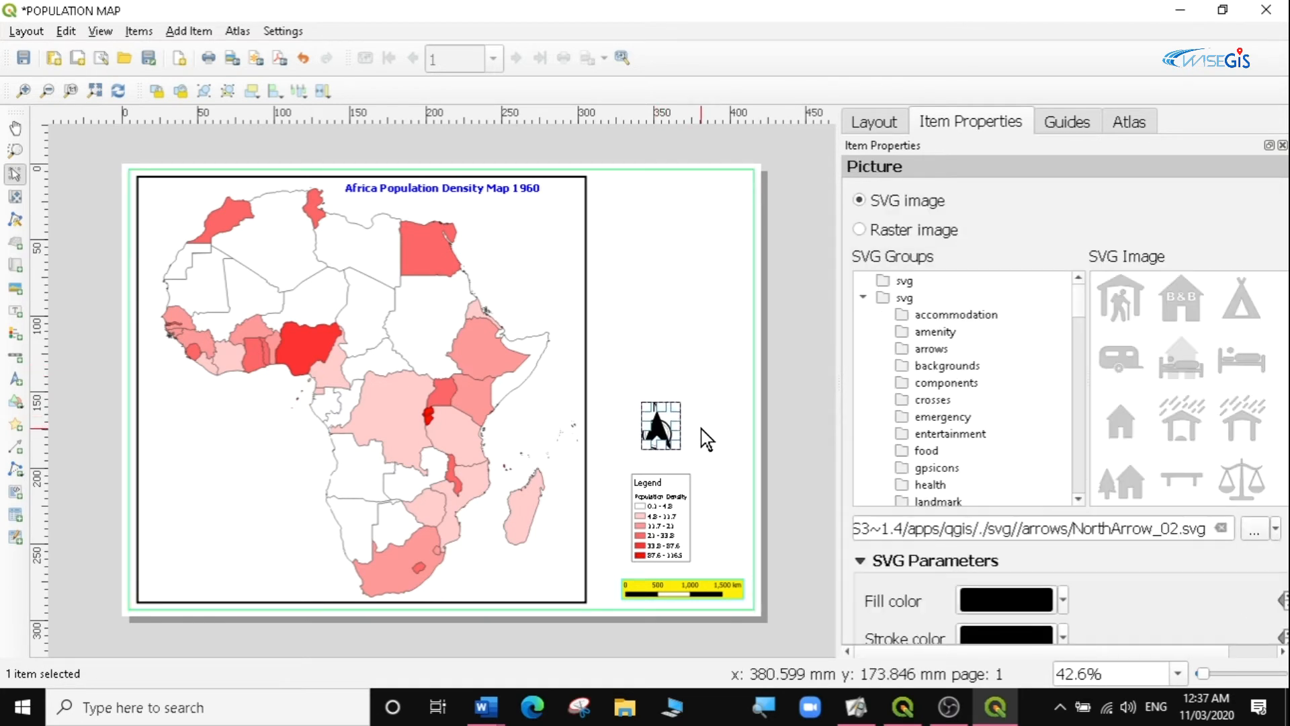
{"action": "key", "text": "Down"}
{"action": "key", "text": "Down"}
{"action": "key", "text": "Down"}
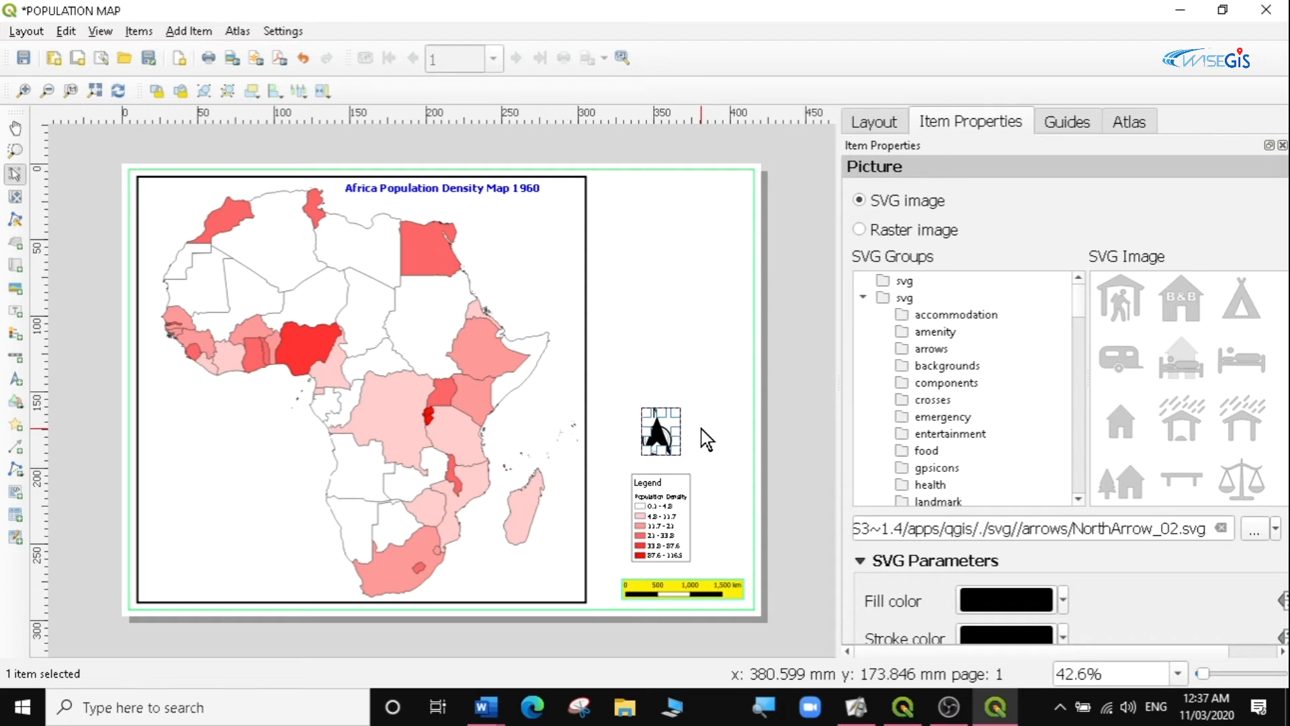
{"action": "key", "text": "Left"}
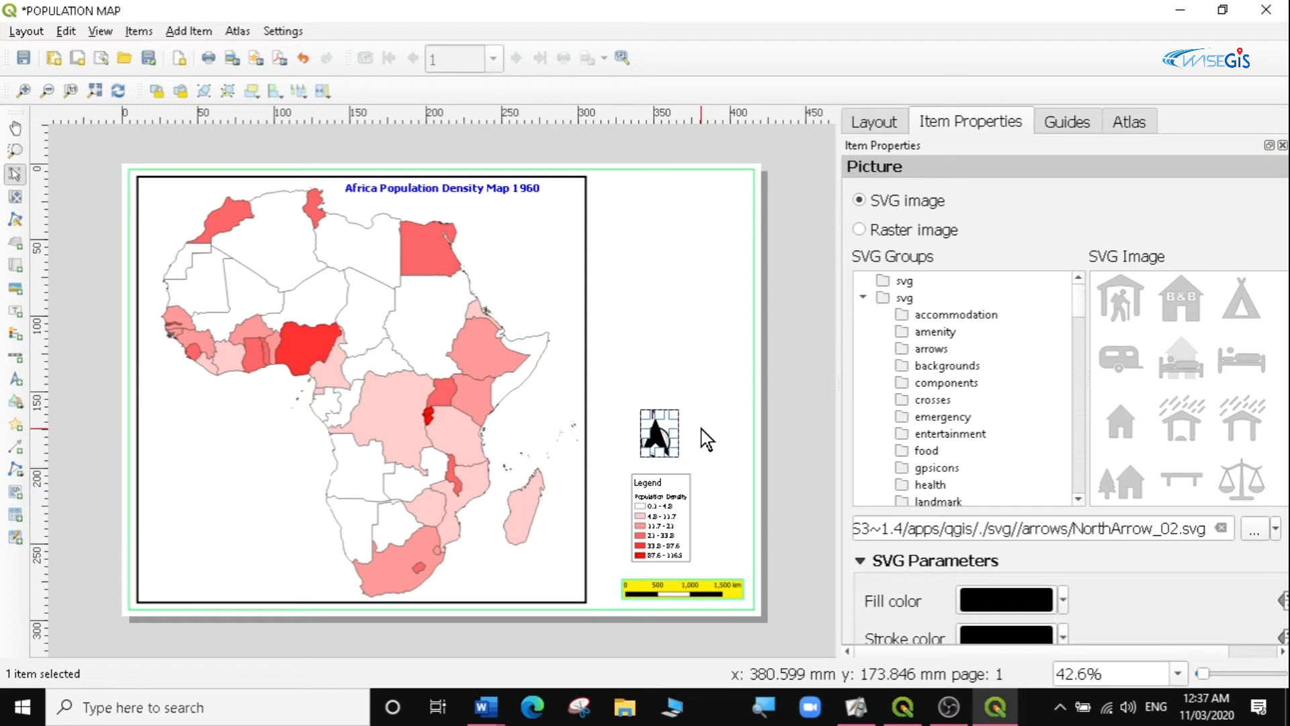
{"action": "left_click", "coordinate": [675, 358]}
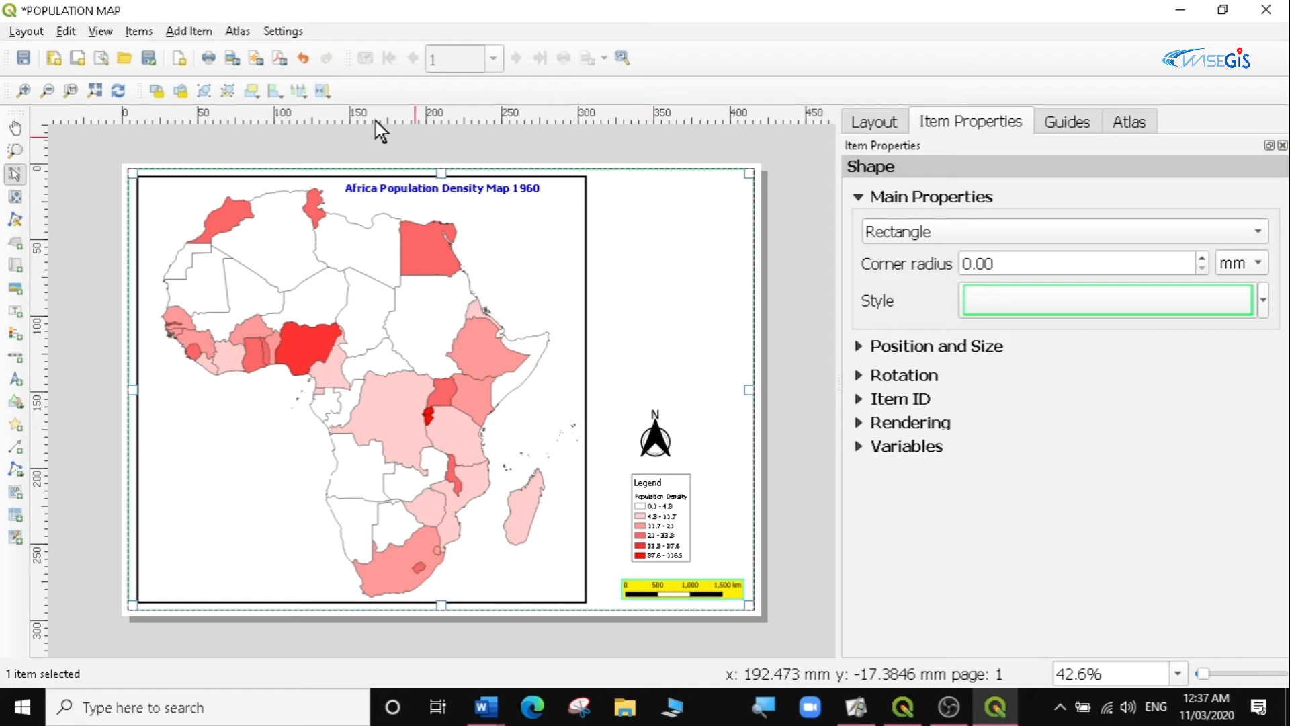
Add a wide rectangular picture item in the blank space above the north arrow.
{"action": "left_click", "coordinate": [195, 31]}
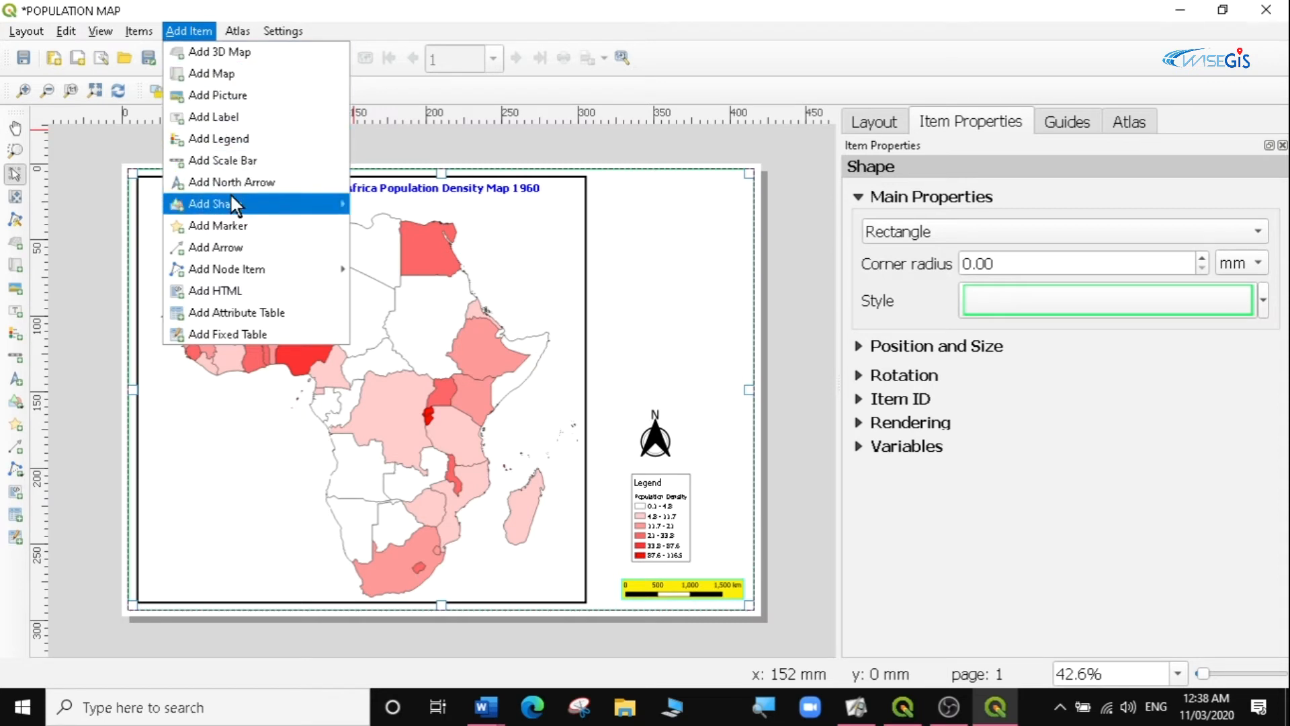
{"action": "mouse_move", "coordinate": [234, 204]}
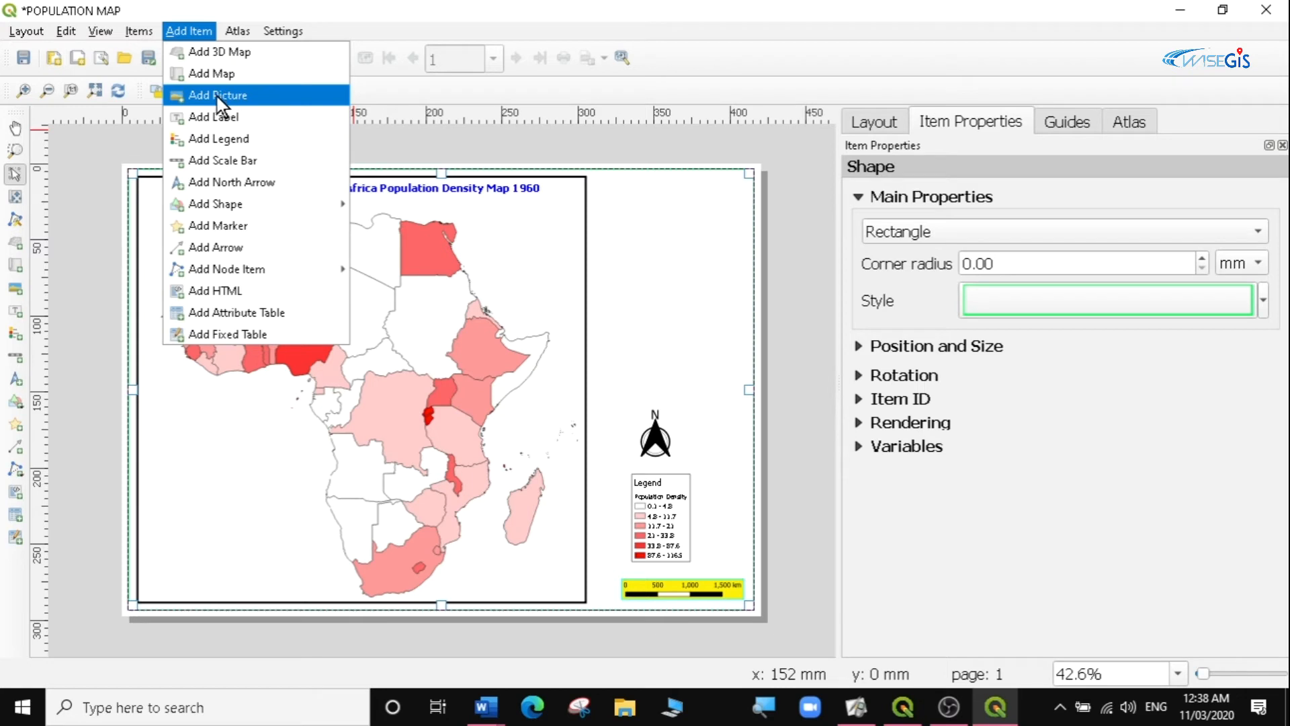
{"action": "left_click", "coordinate": [216, 96]}
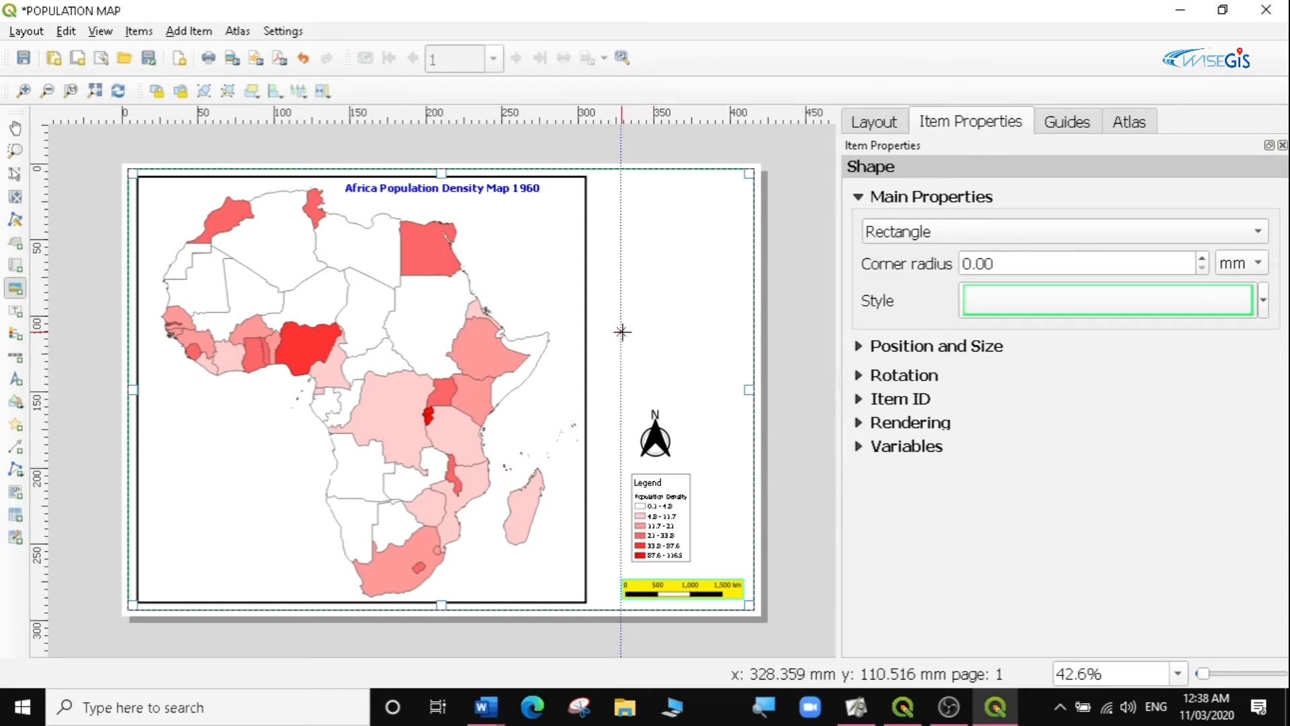
{"action": "left_click_drag", "start_coordinate": [620, 333], "coordinate": [723, 377]}
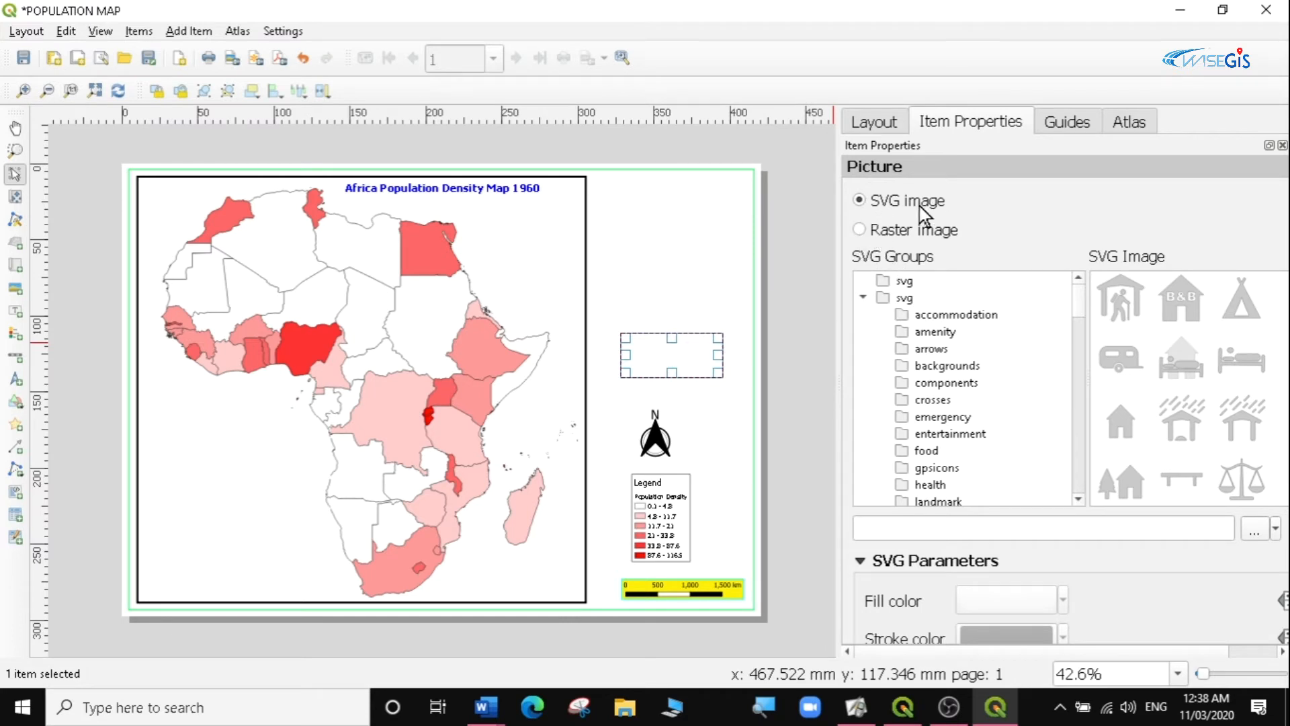
Set the new picture's source type to raster image and open the file selection for its image.
{"action": "left_click", "coordinate": [859, 230]}
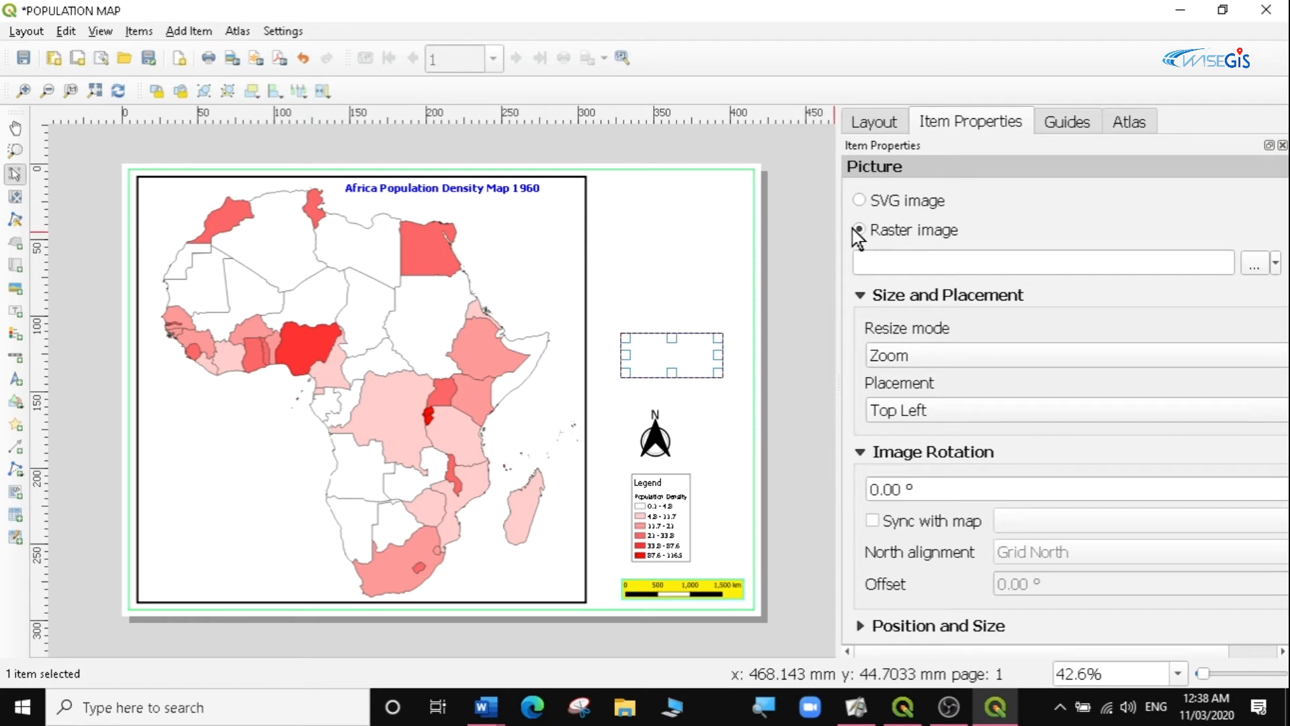
{"action": "left_click", "coordinate": [1252, 268]}
{"action": "left_click", "coordinate": [1254, 272]}
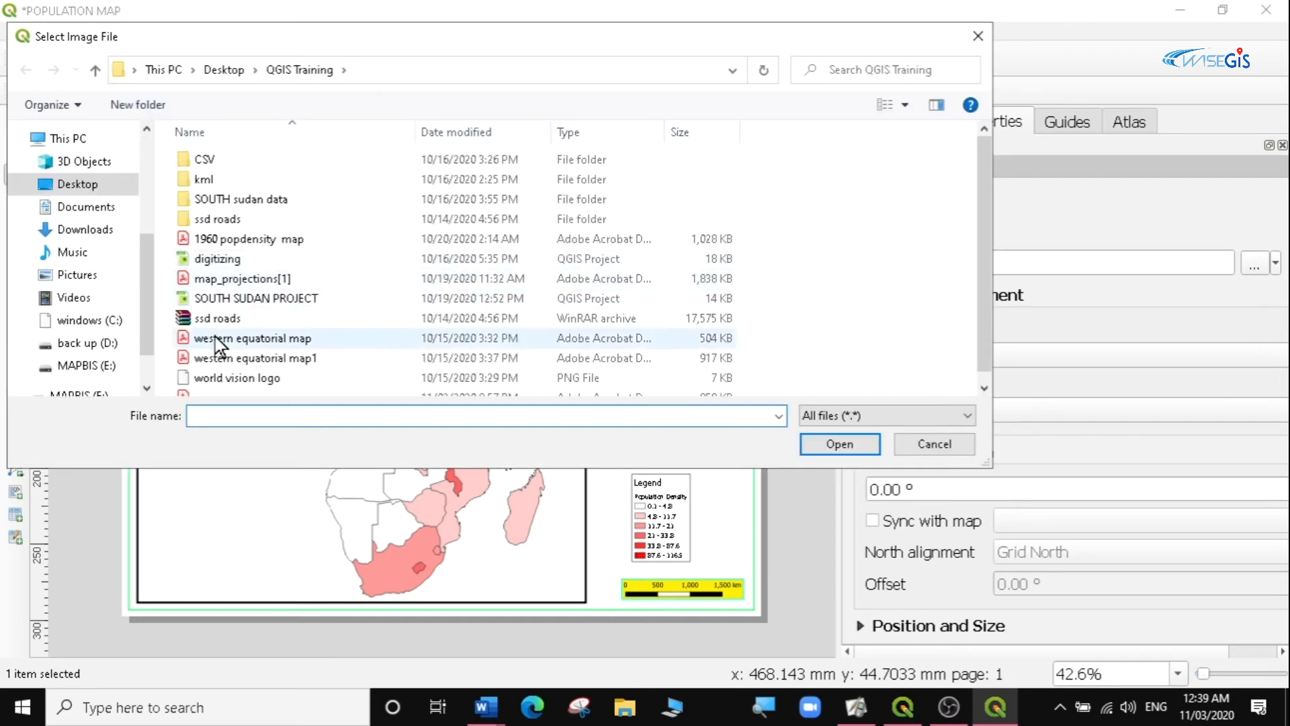
{"action": "left_click", "coordinate": [46, 344]}
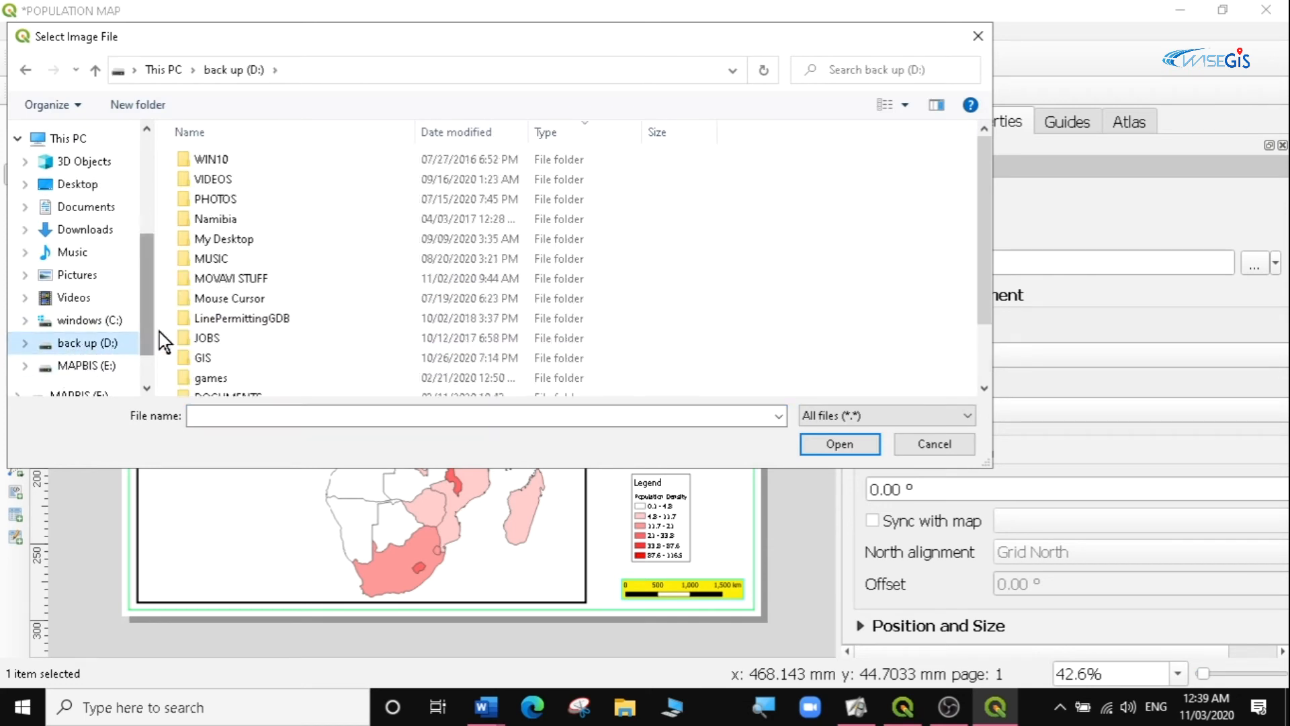
{"action": "double_click", "coordinate": [245, 278]}
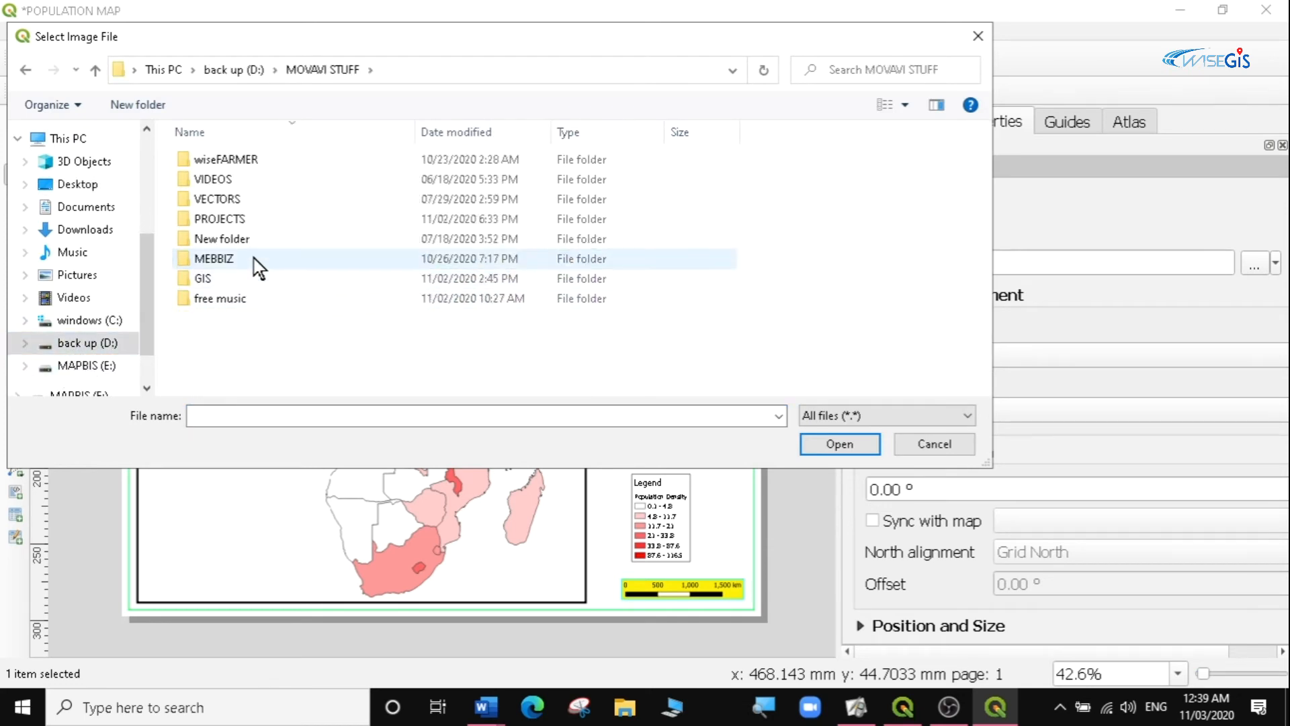
{"action": "left_click", "coordinate": [222, 280]}
{"action": "double_click", "coordinate": [222, 281]}
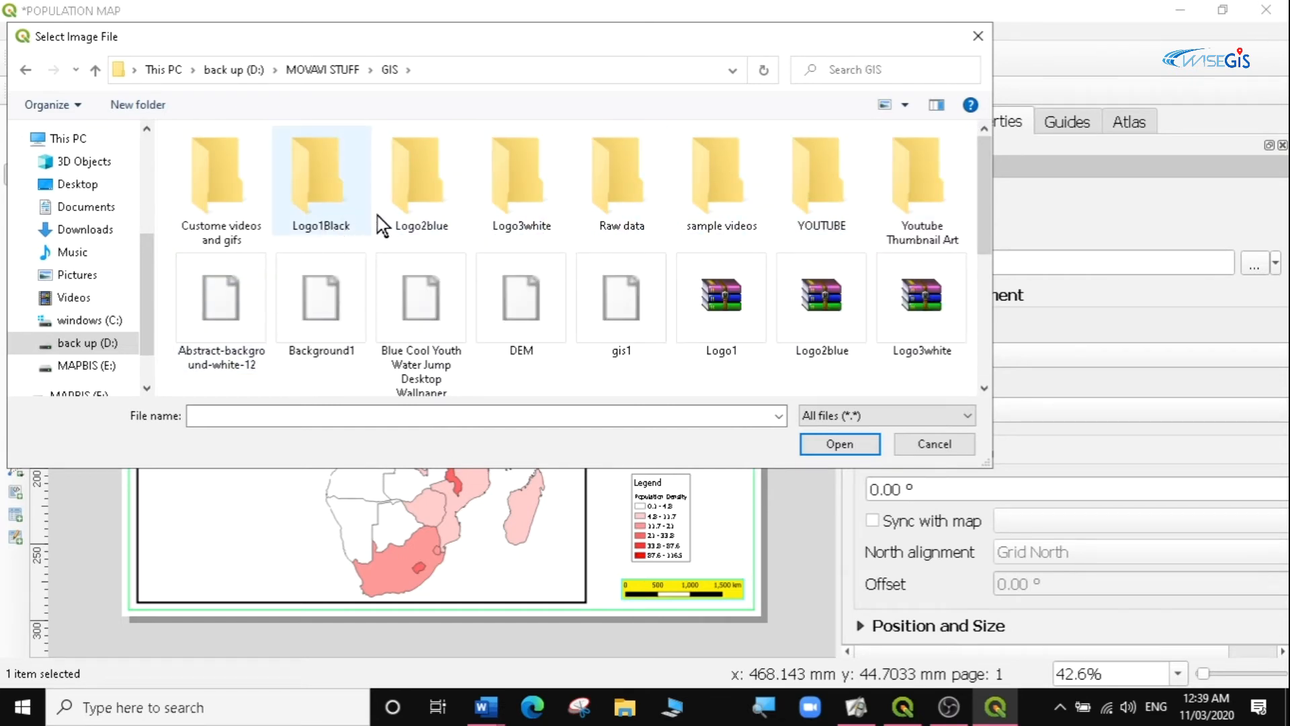
{"action": "double_click", "coordinate": [418, 218]}
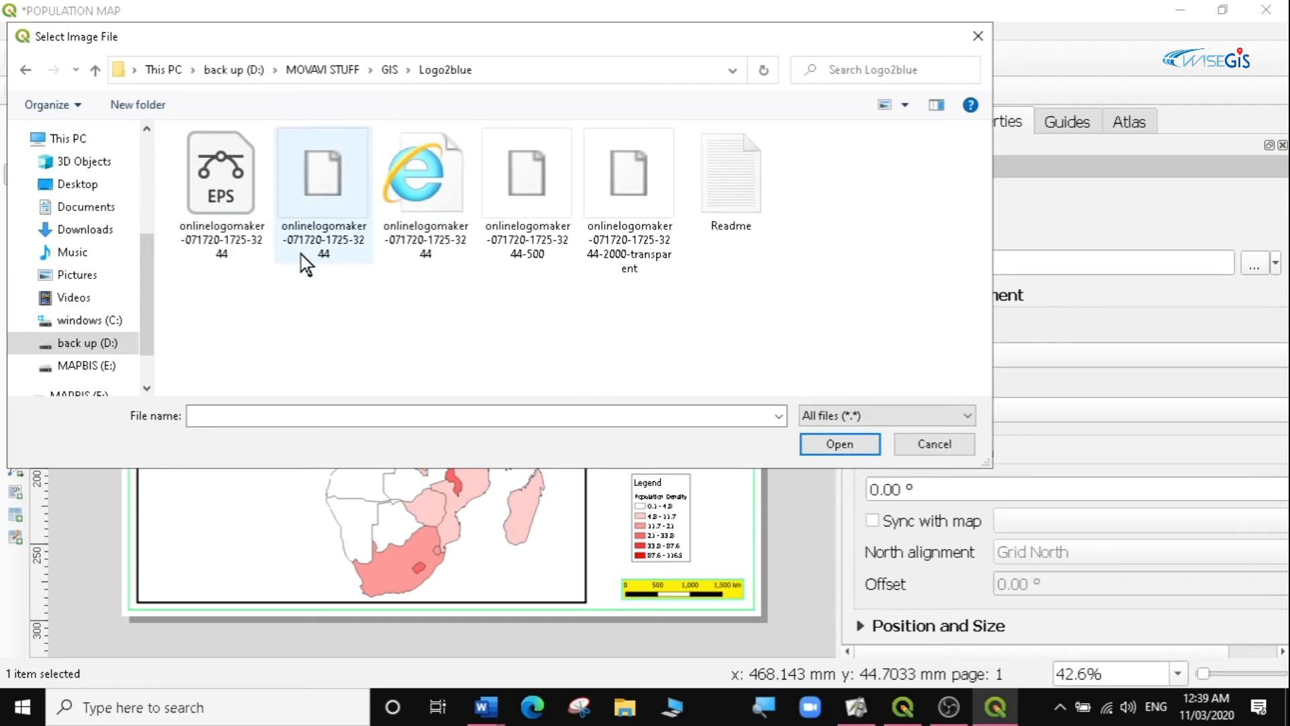
{"action": "left_click", "coordinate": [326, 222]}
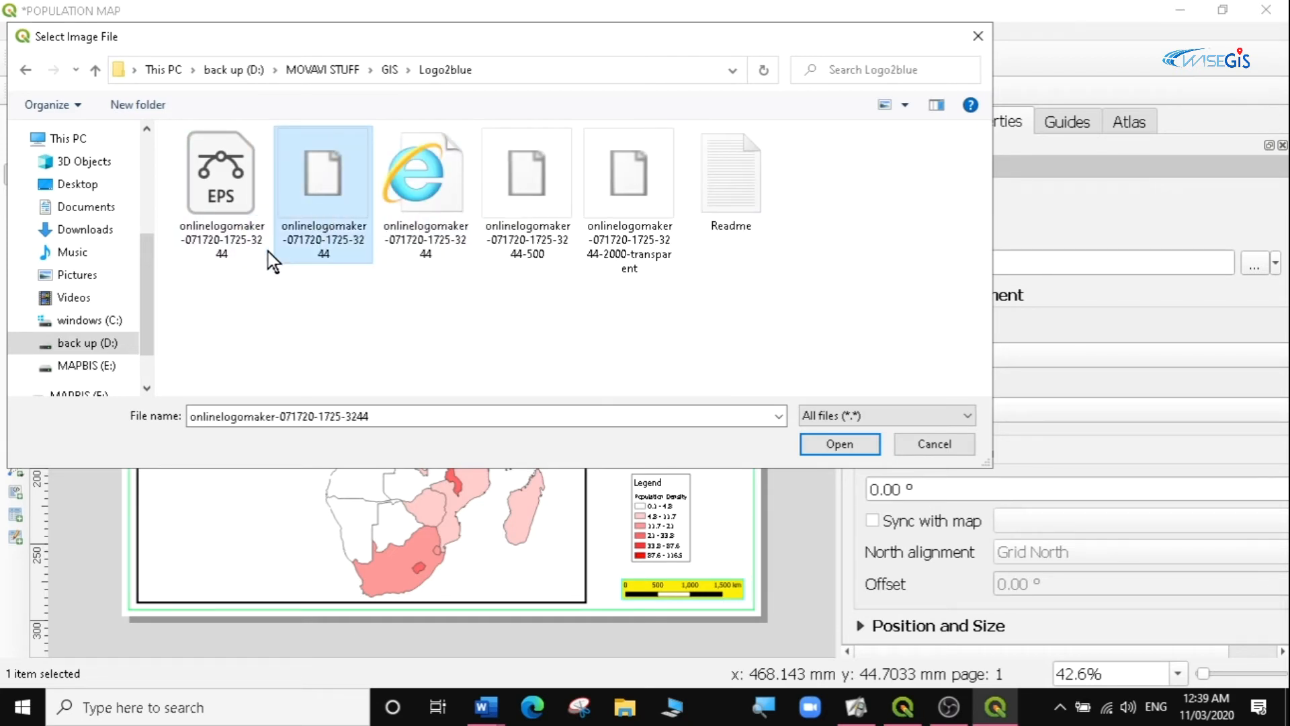
{"action": "left_click", "coordinate": [822, 438]}
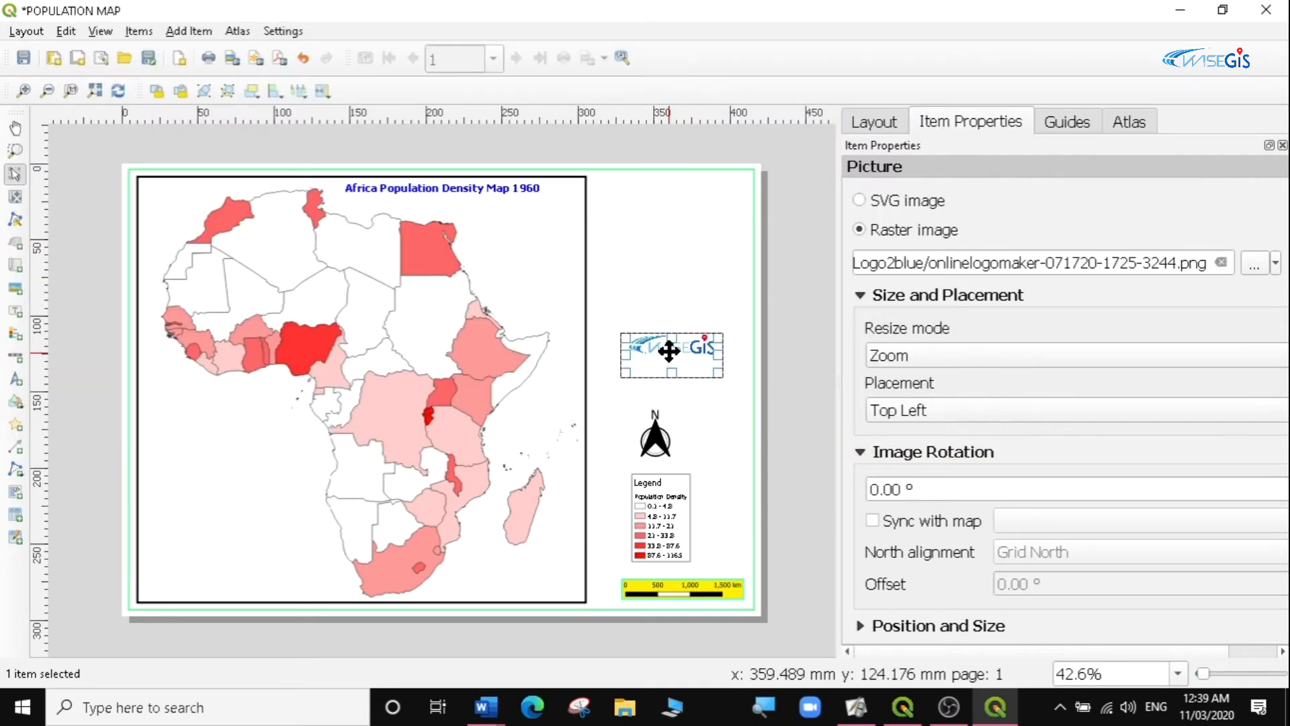
Stack the north arrow, legend, scale bar and logo in that order down the blank area beside the map.
{"action": "left_click_drag", "start_coordinate": [720, 336], "coordinate": [727, 575]}
{"action": "left_click", "coordinate": [653, 433]}
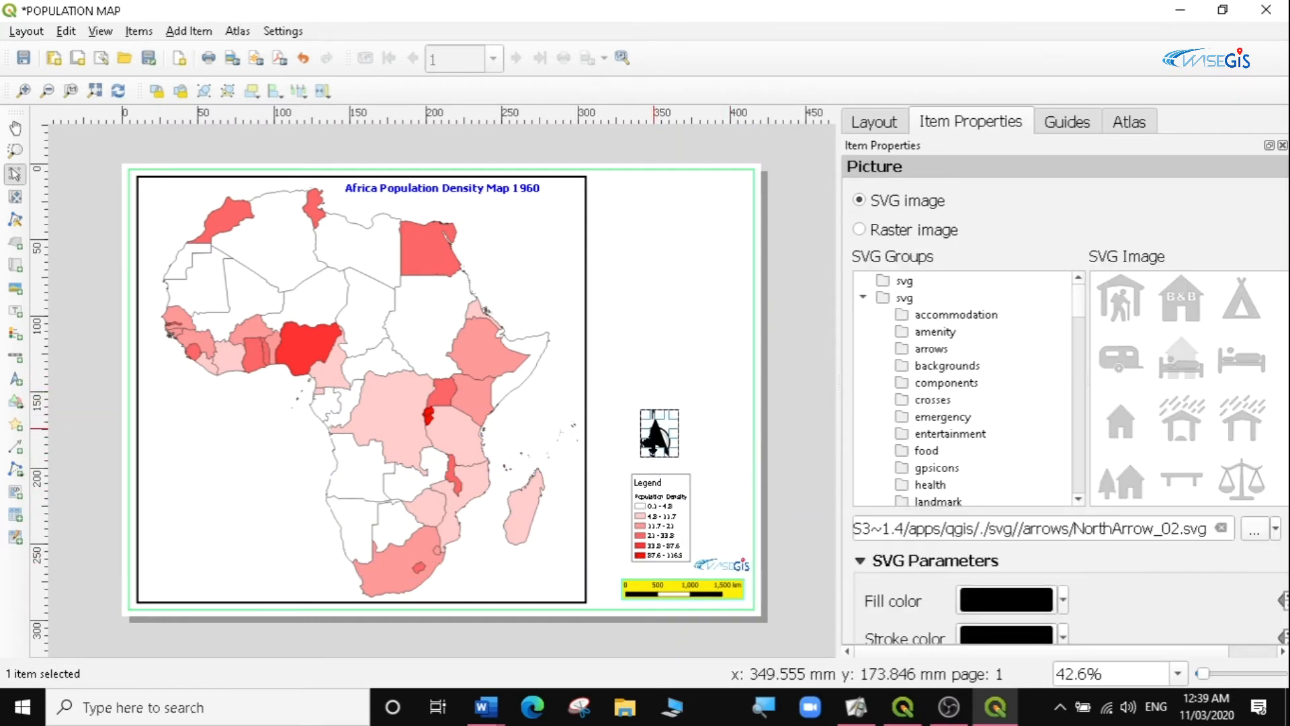
{"action": "left_click_drag", "start_coordinate": [642, 416], "coordinate": [660, 377]}
{"action": "left_click_drag", "start_coordinate": [665, 499], "coordinate": [668, 463]}
{"action": "left_click", "coordinate": [675, 582]}
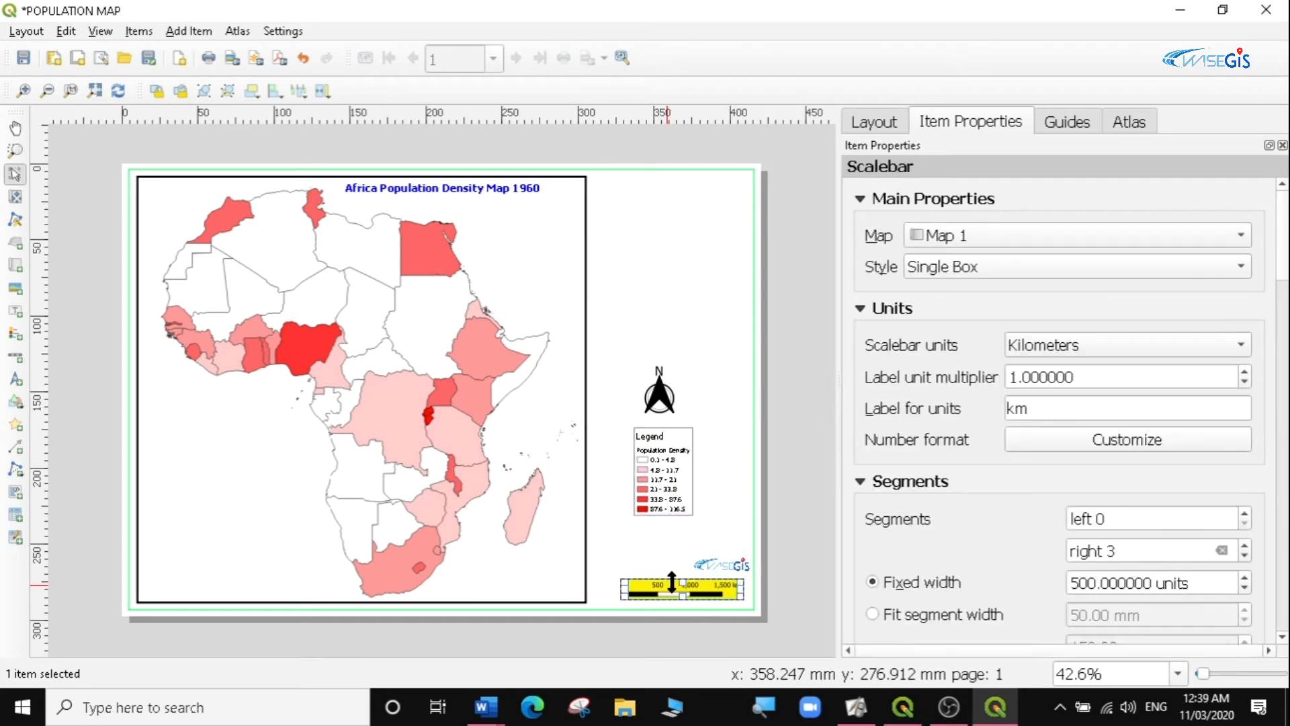
{"action": "mouse_move", "coordinate": [678, 588]}
{"action": "left_mouse_down"}
{"action": "mouse_move", "coordinate": [655, 532]}
{"action": "mouse_move", "coordinate": [703, 573]}
{"action": "mouse_move", "coordinate": [681, 560]}
{"action": "mouse_move", "coordinate": [665, 581]}
{"action": "left_mouse_up"}
{"action": "left_click", "coordinate": [754, 533]}
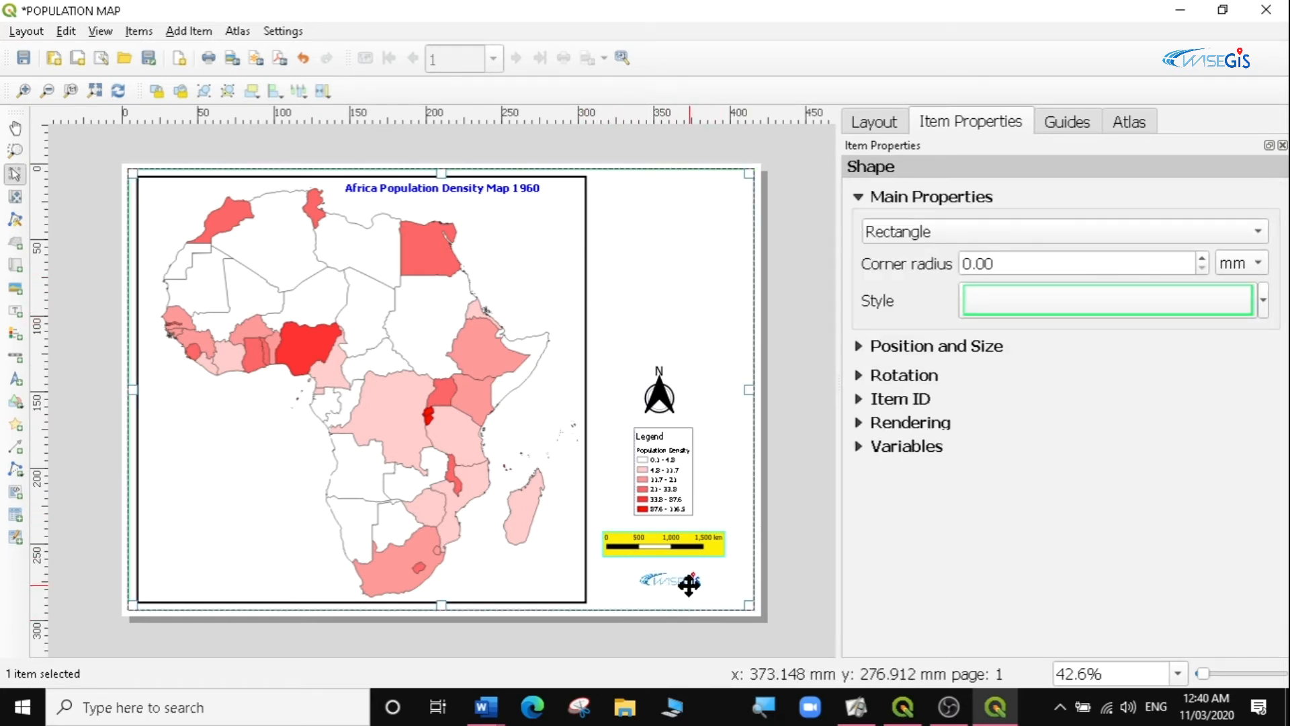
Add a label frame about 83 mm wide and 7 mm high just below the logo.
{"action": "left_click", "coordinate": [178, 31]}
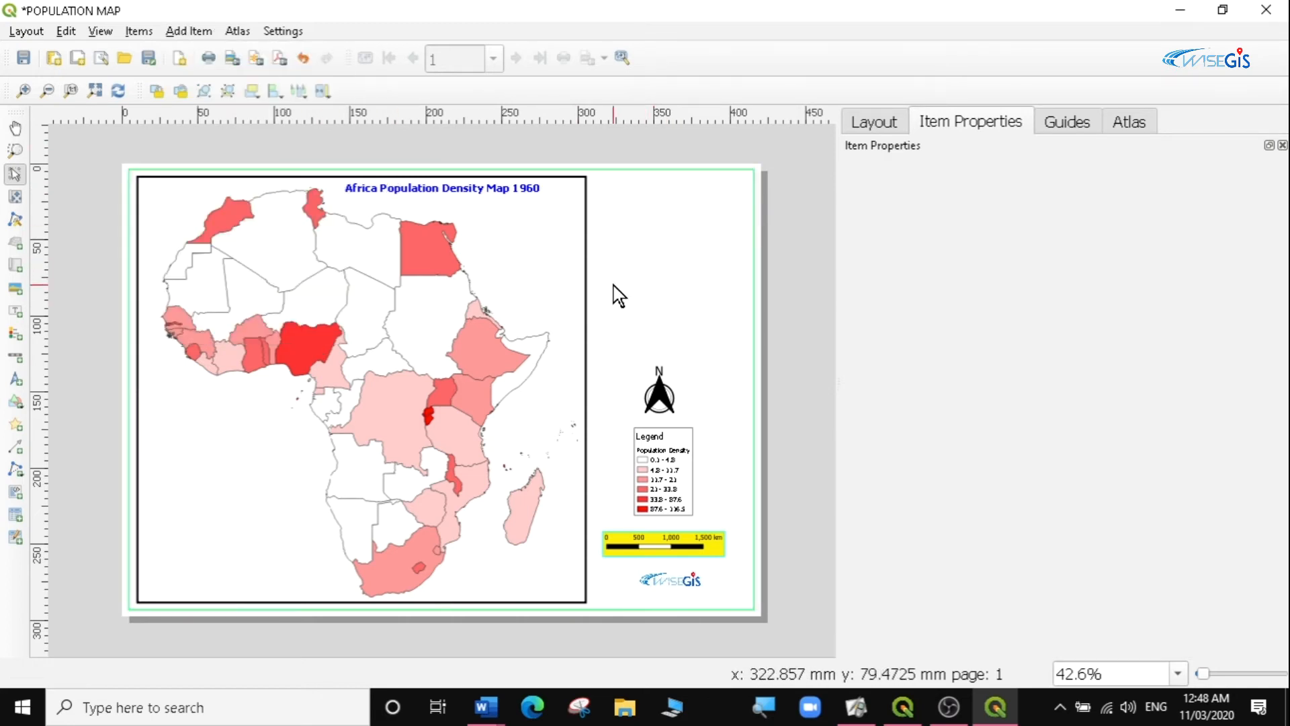
{"action": "left_click", "coordinate": [176, 32]}
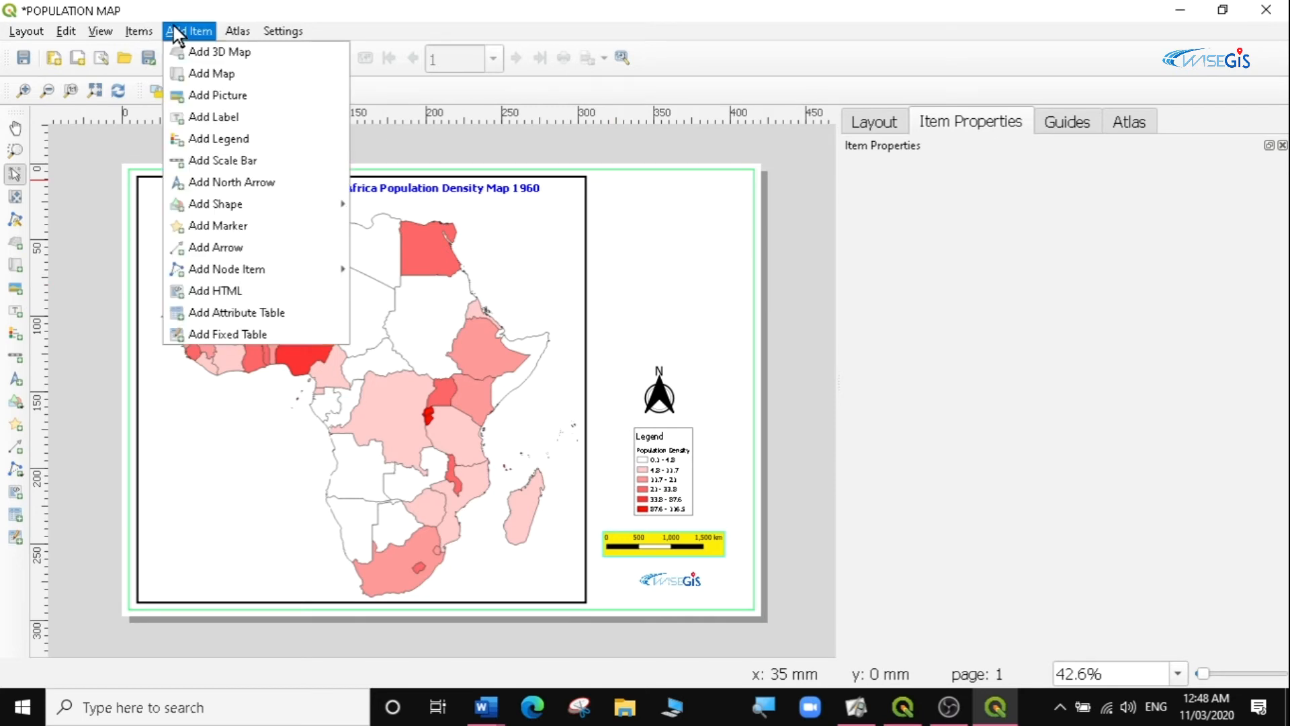
{"action": "left_click", "coordinate": [202, 122]}
{"action": "left_click_drag", "start_coordinate": [610, 592], "coordinate": [736, 603]}
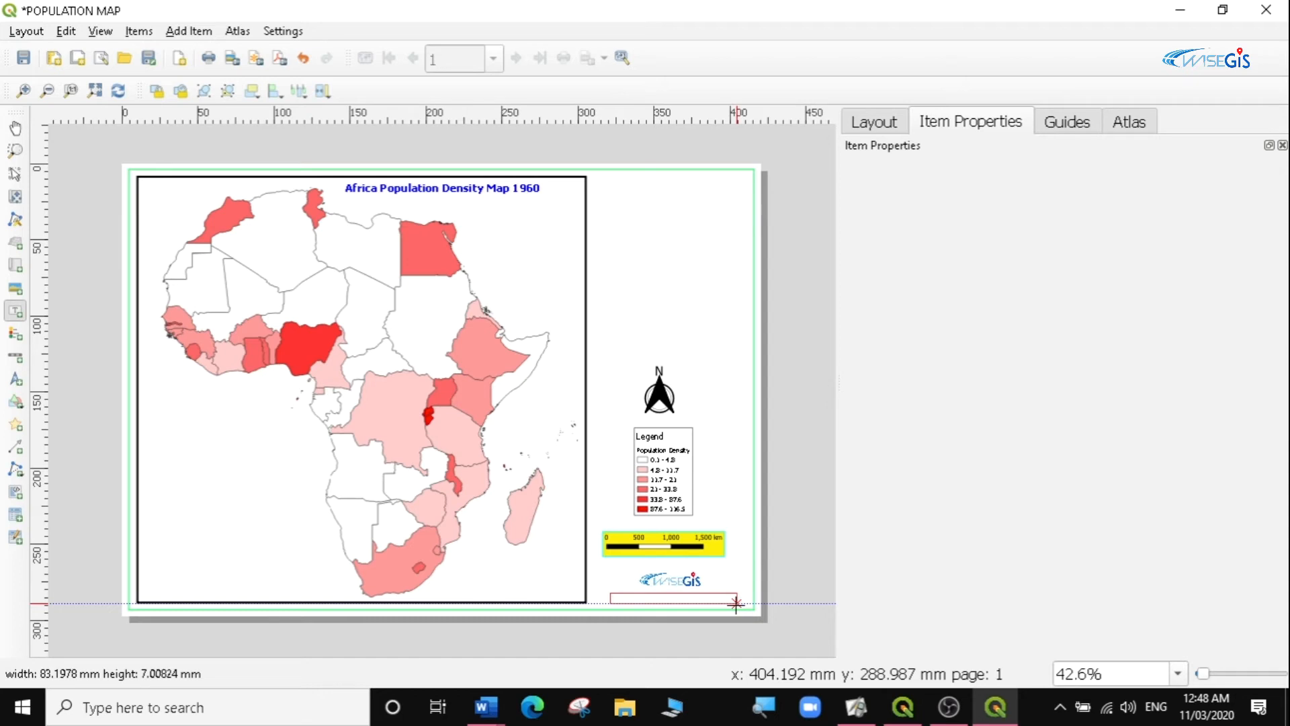
{"action": "left_click_drag", "start_coordinate": [736, 603], "coordinate": [737, 604]}
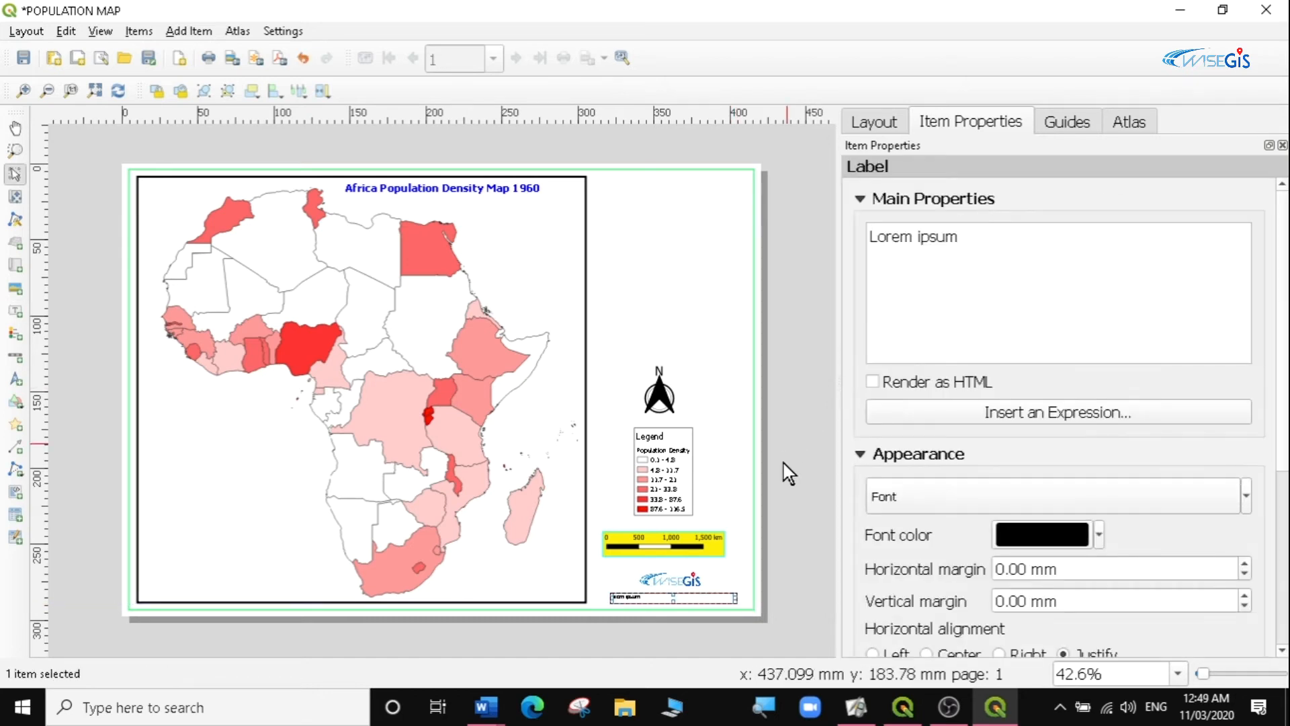
Replace the label text with "data source:unocha", "projection:4326 wgs1984" and a third line "designed by" followed by the designer's handle.
{"action": "left_click_drag", "start_coordinate": [957, 236], "coordinate": [815, 251]}
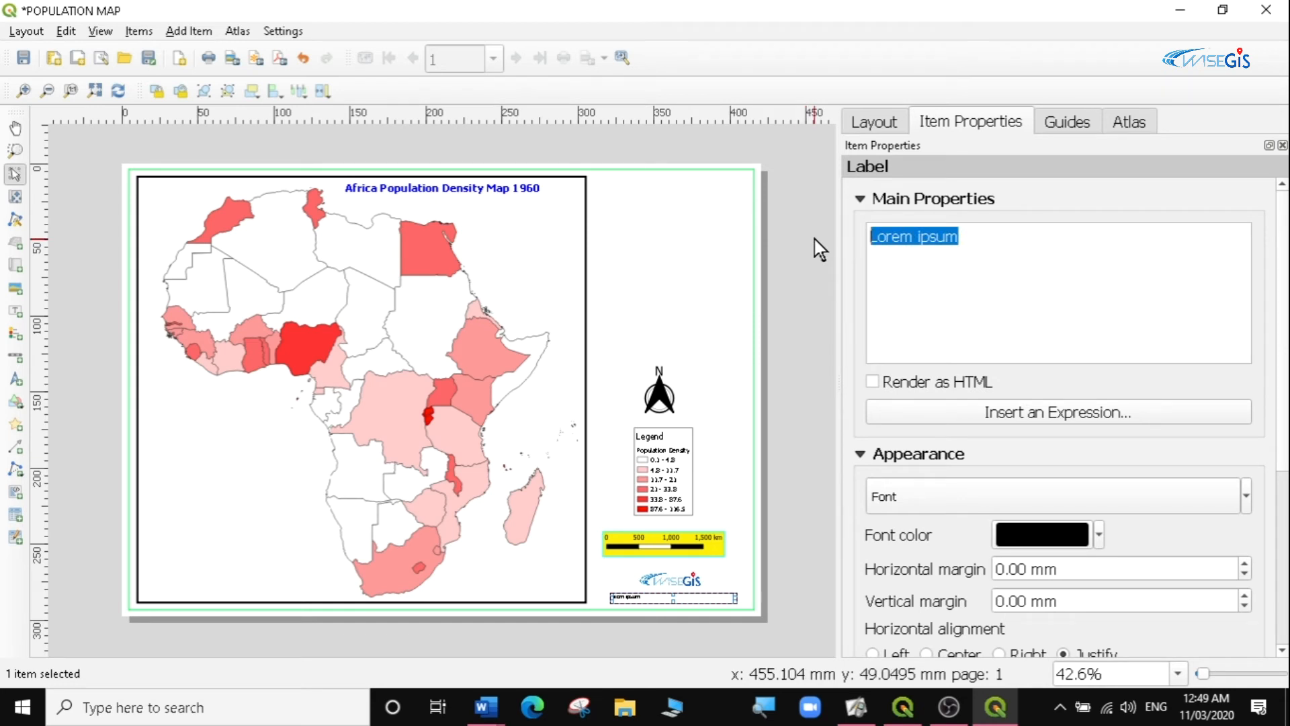
{"action": "type", "text": "data source"}
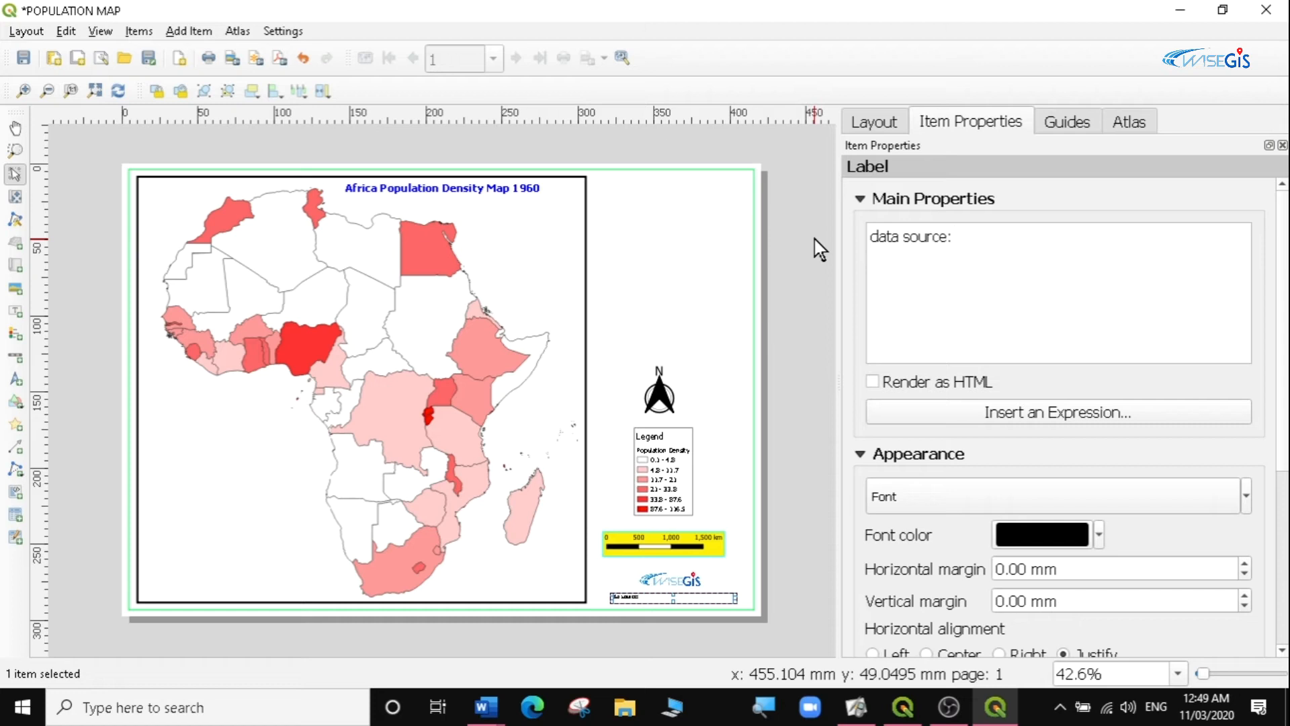
{"action": "type", "text": ":unocha"}
{"action": "key", "text": "Return"}
{"action": "type", "text": "project"}
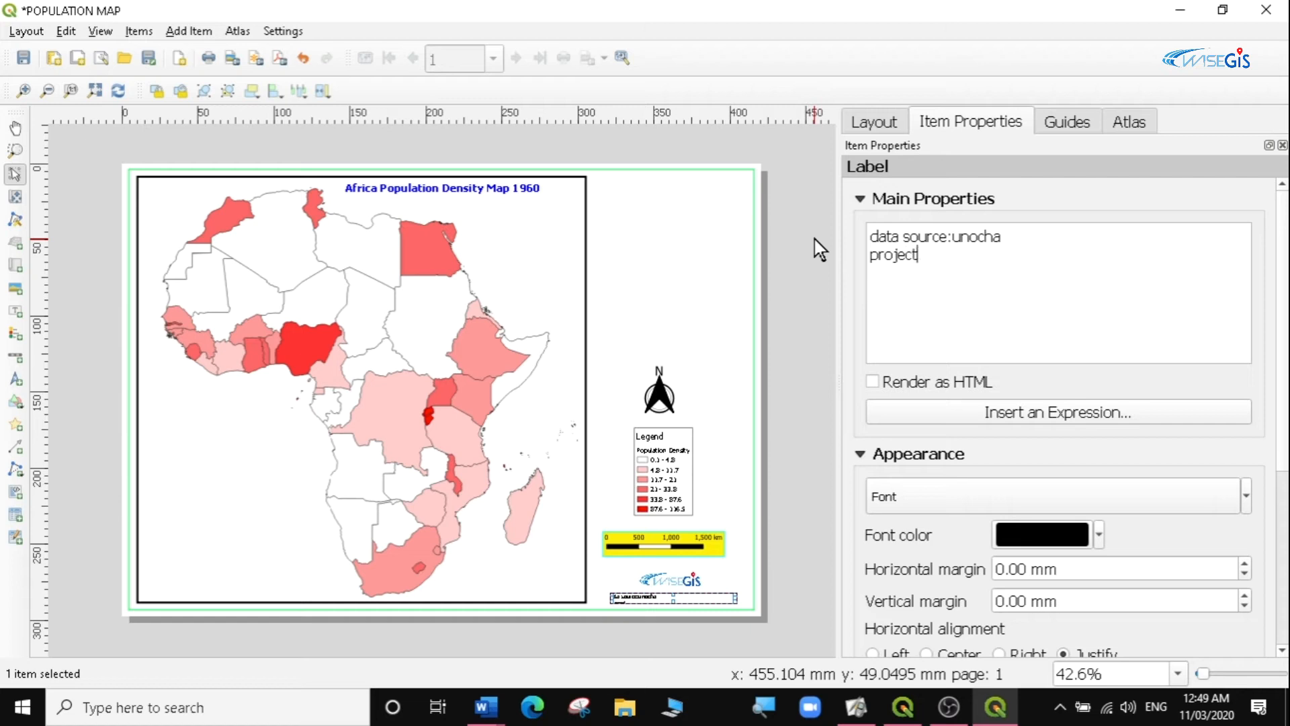
{"action": "type", "text": "ion:wgs1984"}
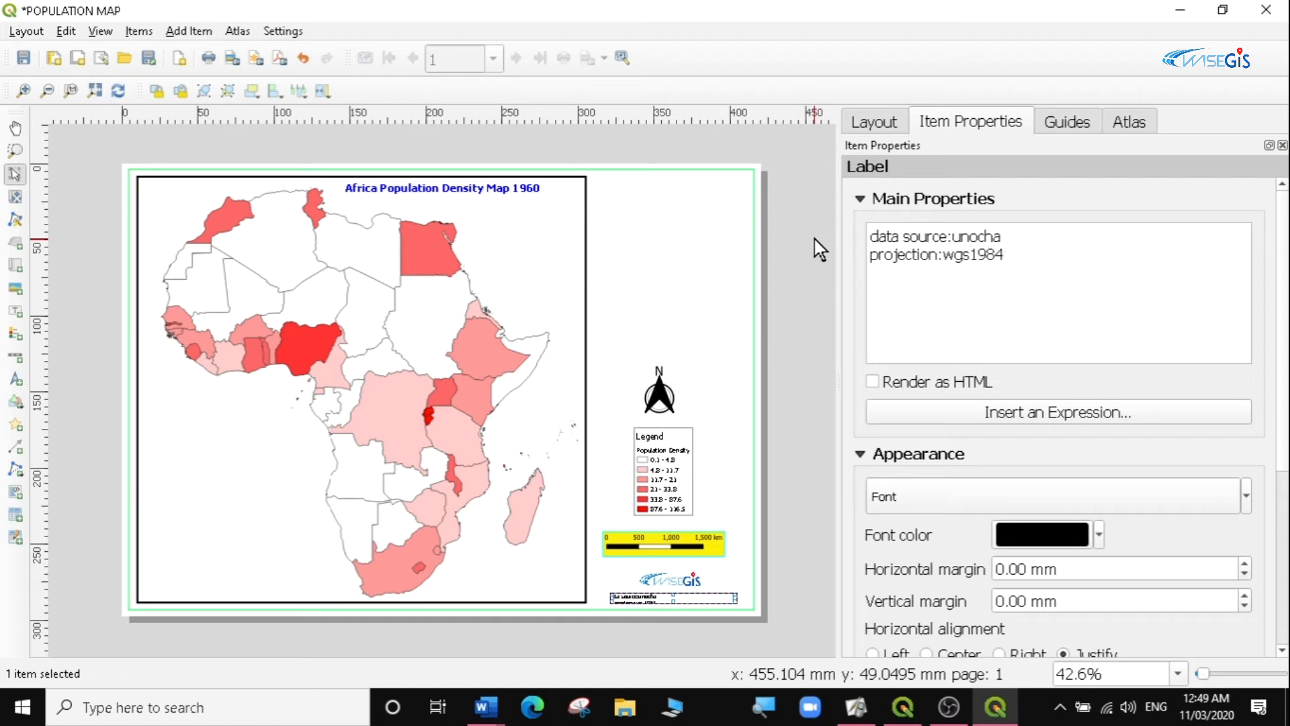
{"action": "key", "text": "Left"}
{"action": "key", "text": "Left"}
{"action": "type", "text": "4326 wgs1984 "}
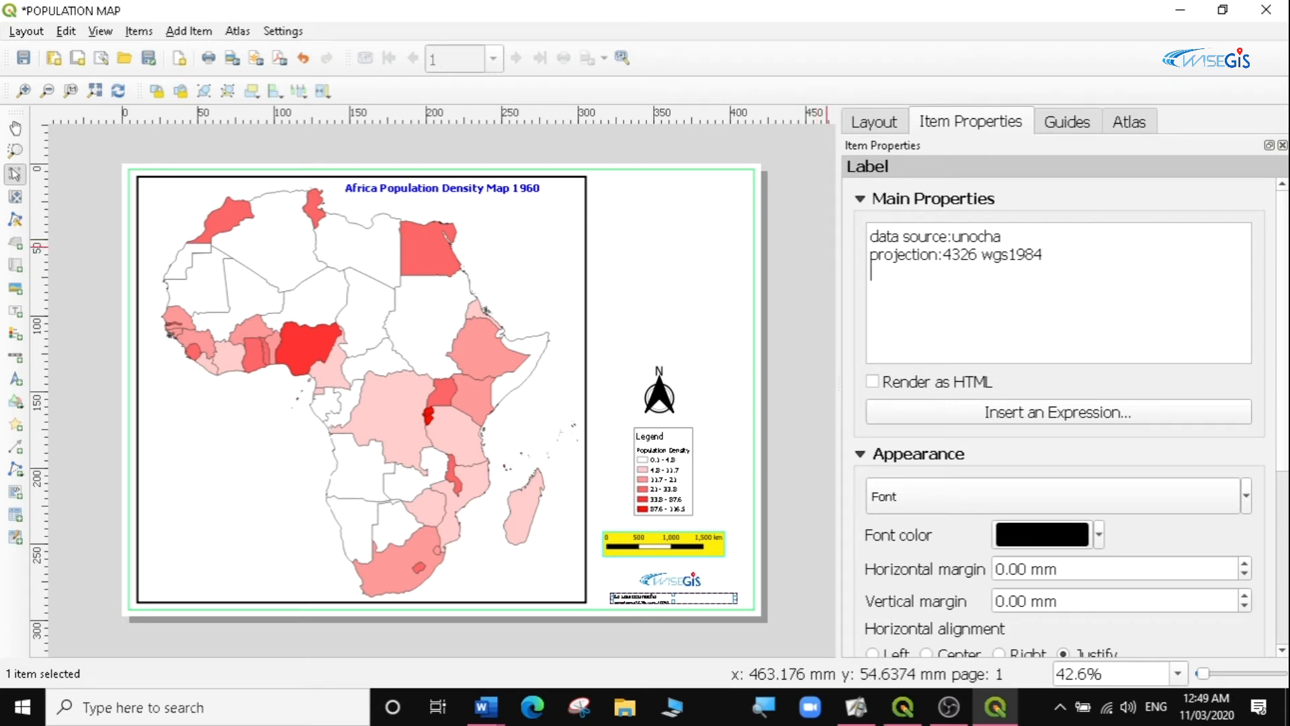
{"action": "type", "text": "designed by @wise"}
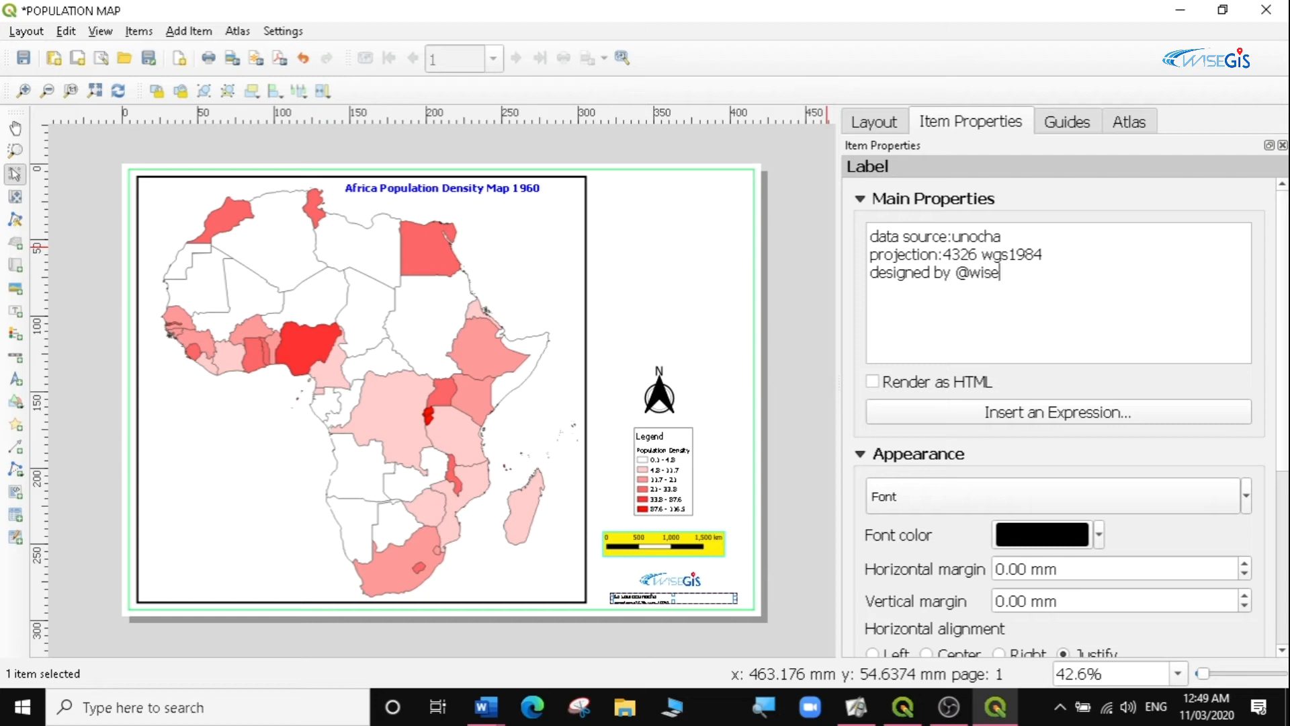
{"action": "type", "text": "kely"}
Change the label's font color to blue.
{"action": "left_click", "coordinate": [1099, 535]}
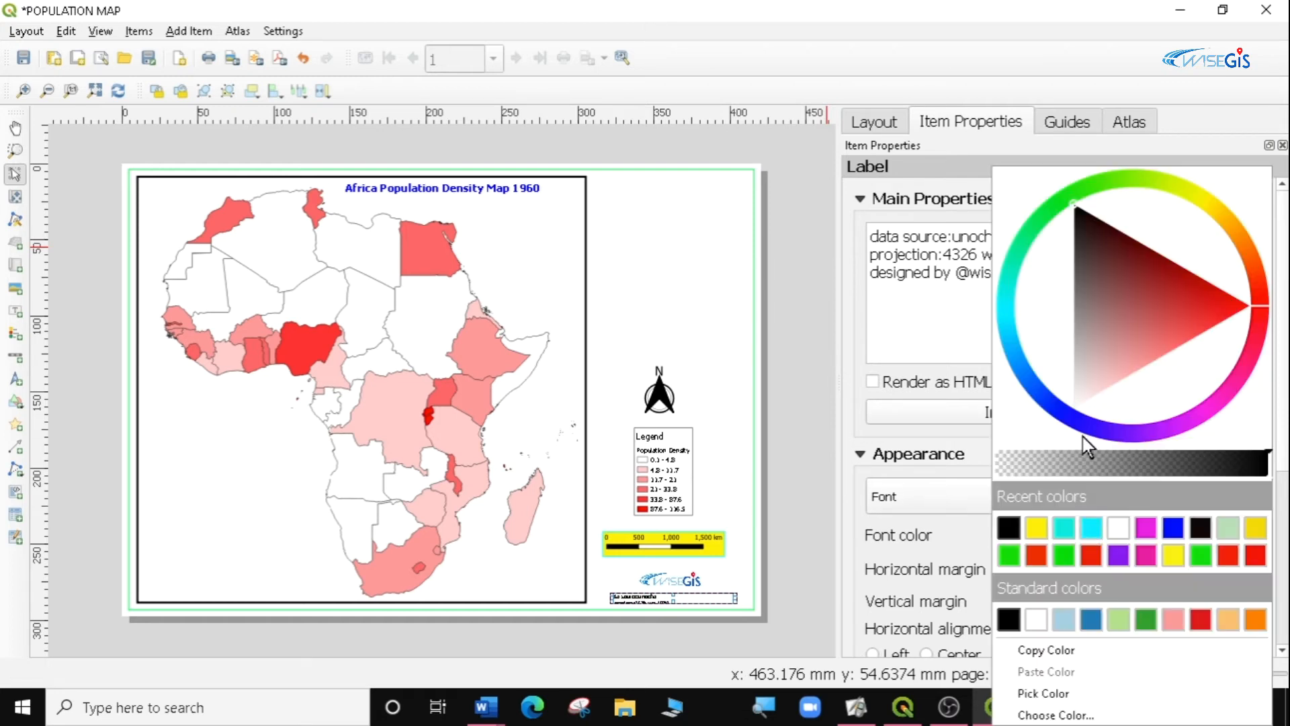
{"action": "left_click_drag", "start_coordinate": [1090, 436], "coordinate": [1005, 376]}
{"action": "left_click", "coordinate": [1073, 390]}
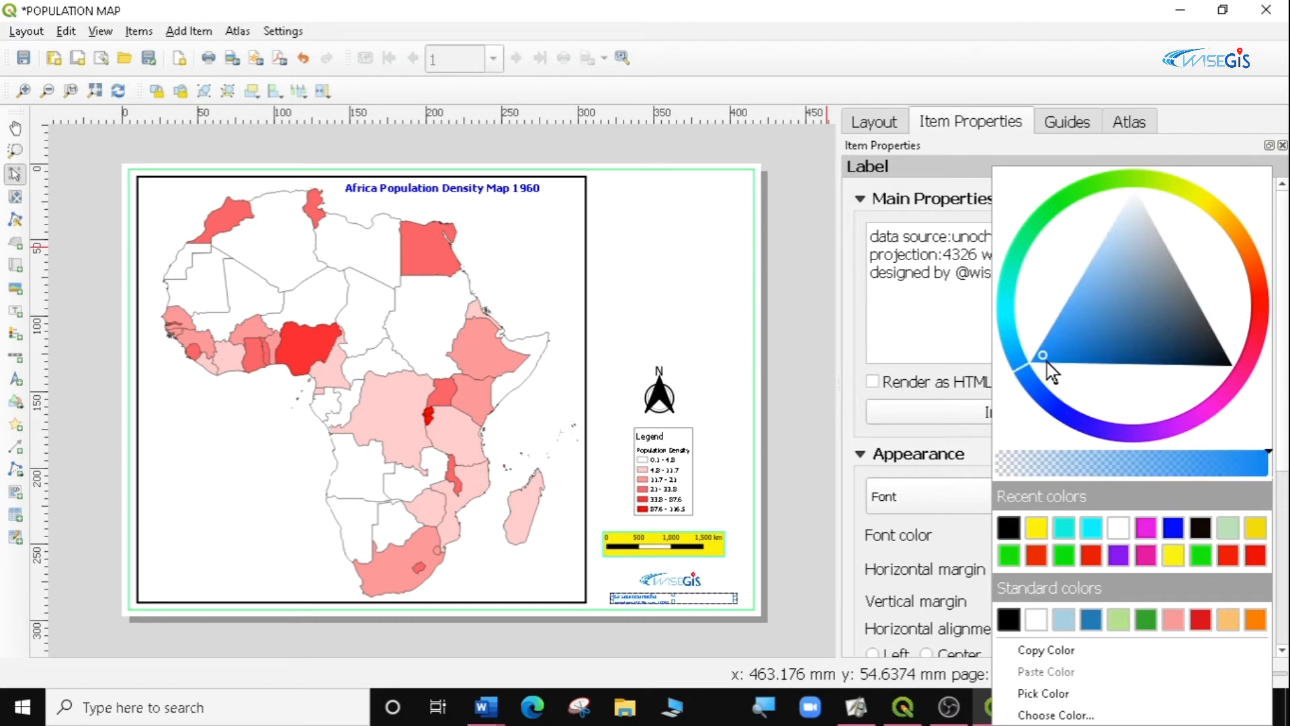
{"action": "left_click_drag", "start_coordinate": [1094, 424], "coordinate": [1074, 417]}
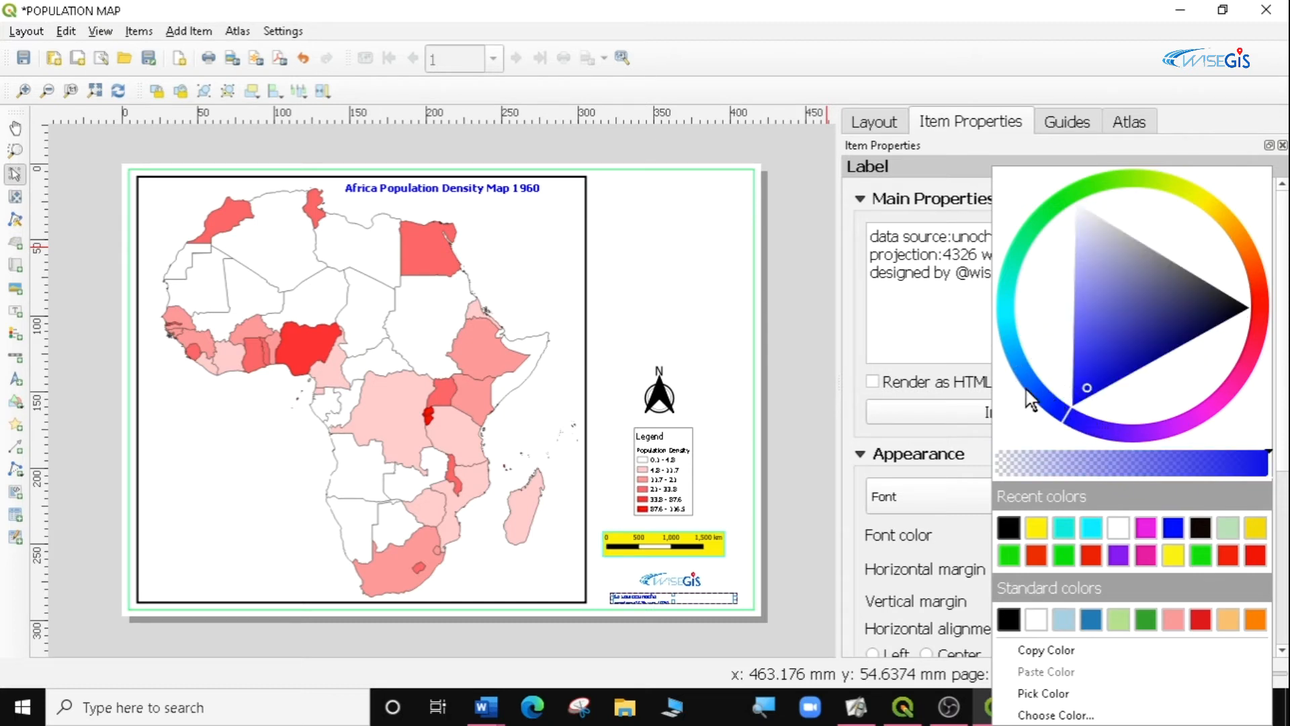
{"action": "left_click", "coordinate": [954, 336]}
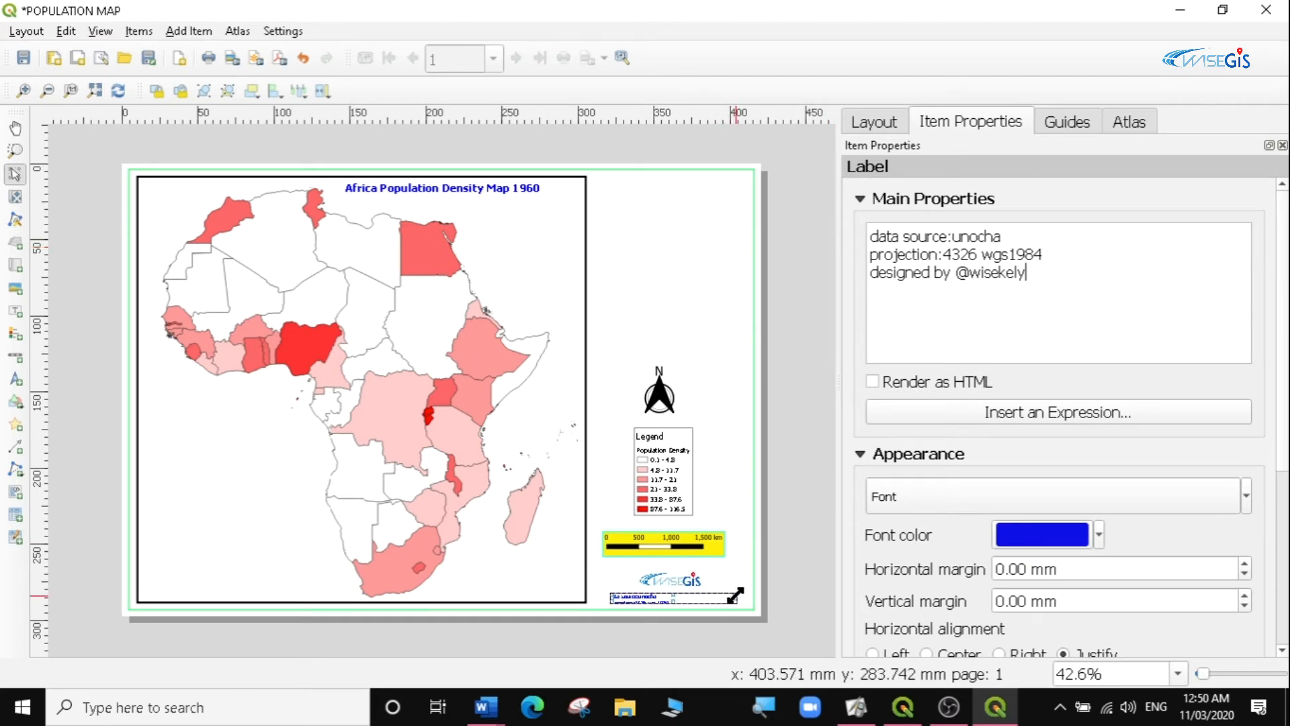
Enlarge the data source label's frame upward and outward so that it fits all three lines of text.
{"action": "key", "text": "ctrl+minus"}
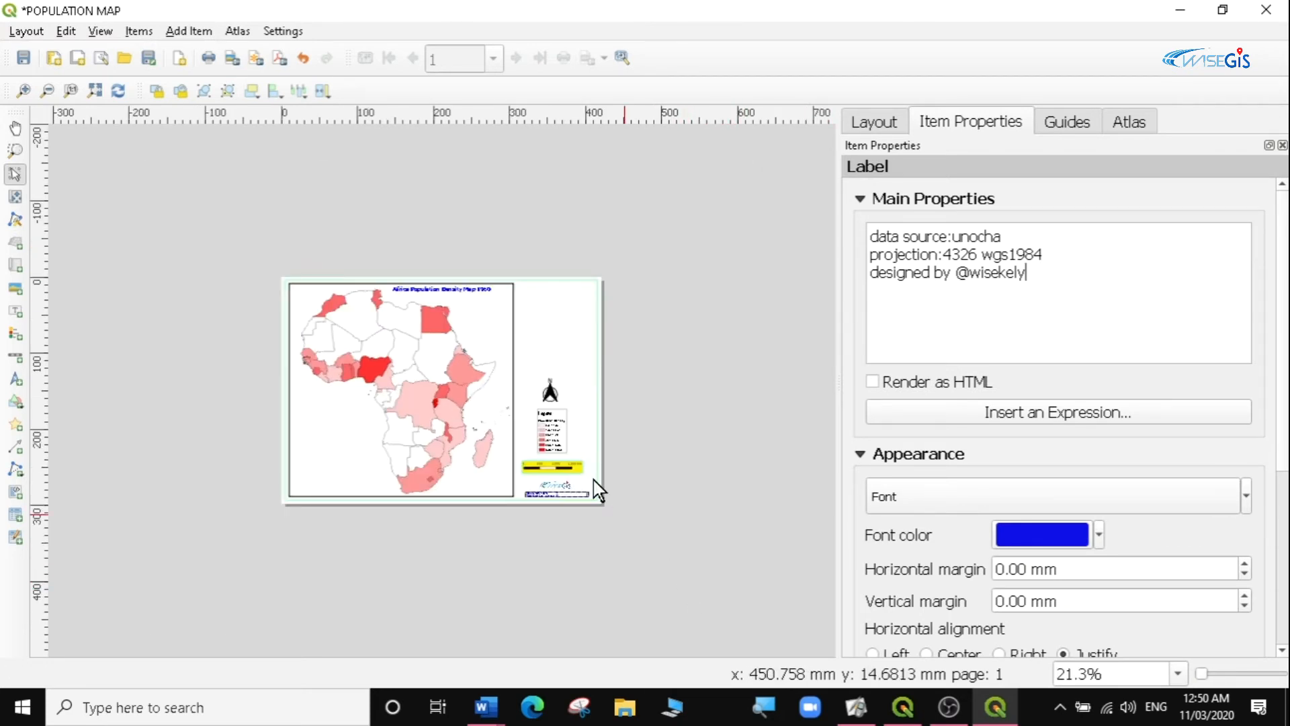
{"action": "scroll", "coordinate": [573, 481], "scroll_direction": "up", "scroll_amount": 3}
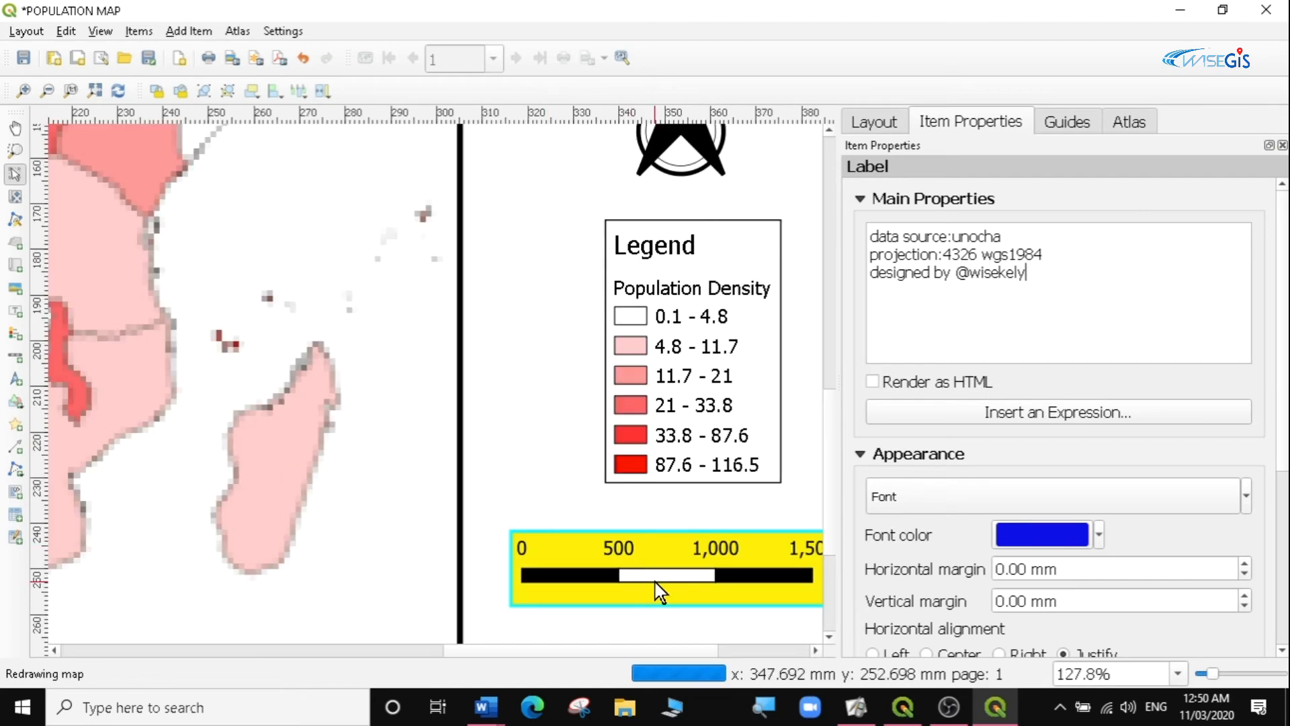
{"action": "scroll", "coordinate": [698, 548], "scroll_direction": "down", "scroll_amount": 1}
{"action": "left_click_drag", "start_coordinate": [832, 342], "coordinate": [849, 497]}
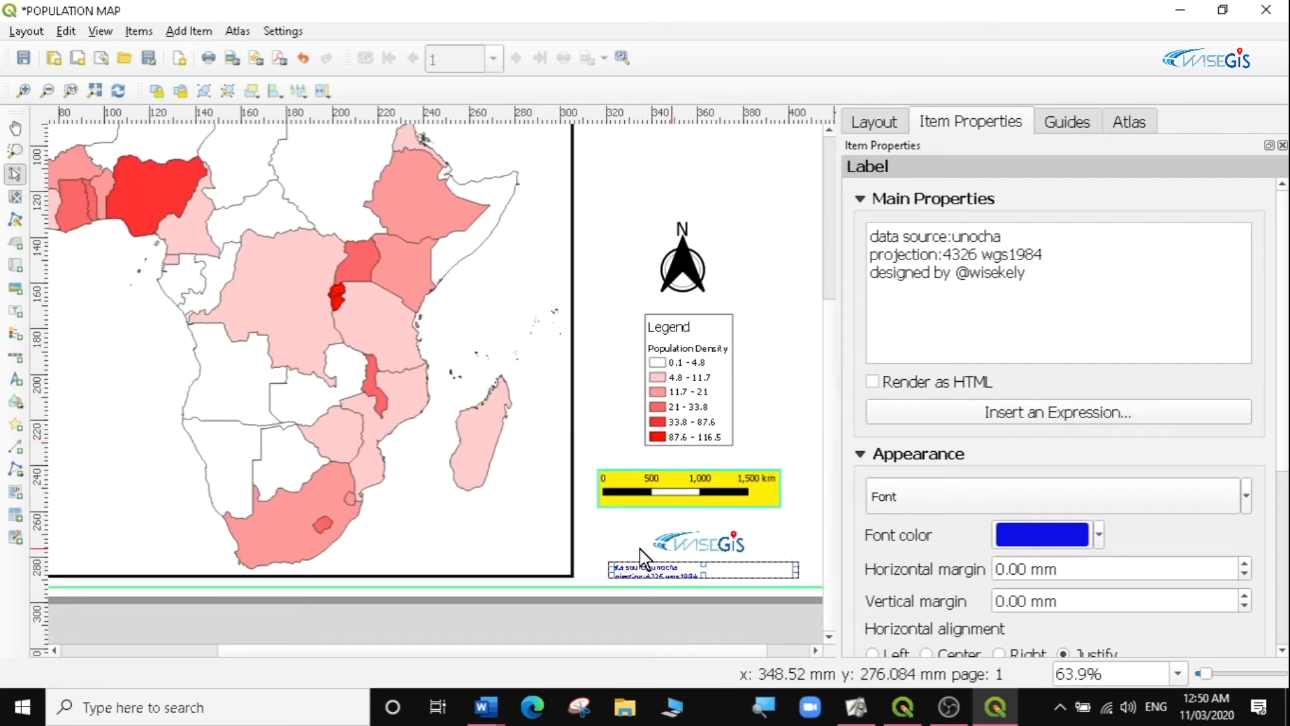
{"action": "left_click", "coordinate": [613, 567]}
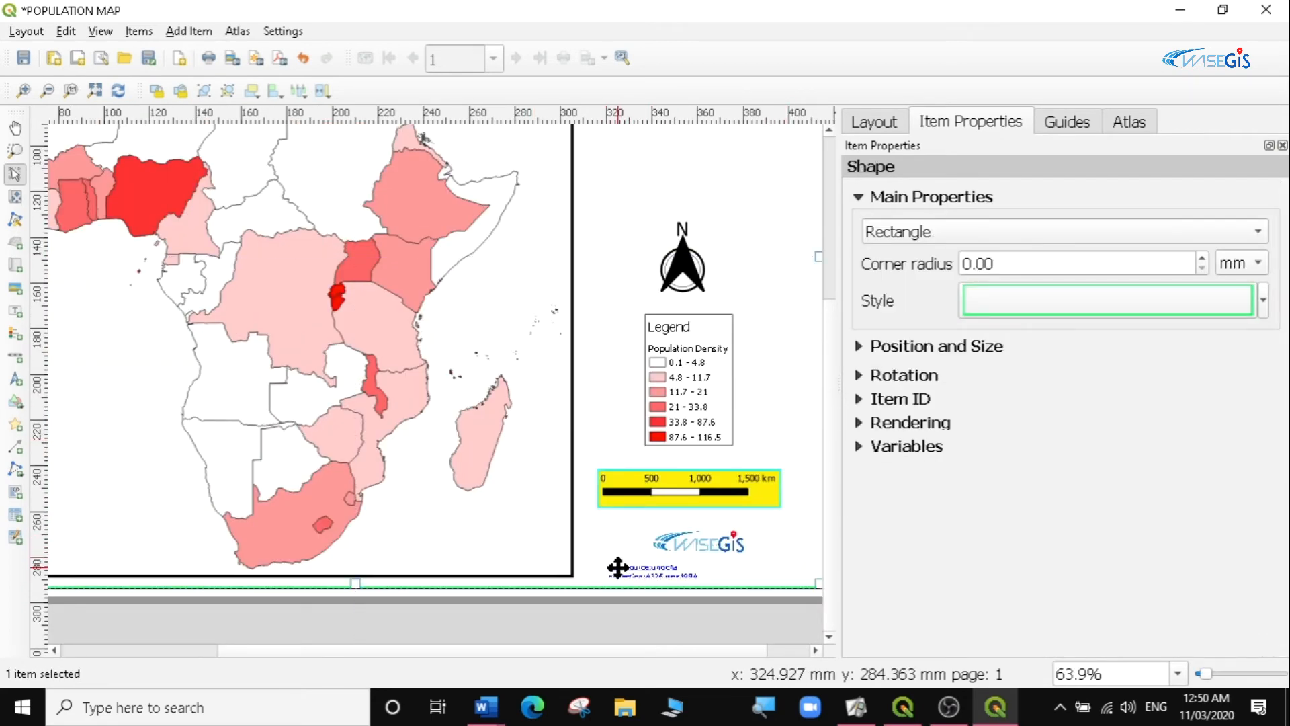
{"action": "left_click", "coordinate": [617, 568]}
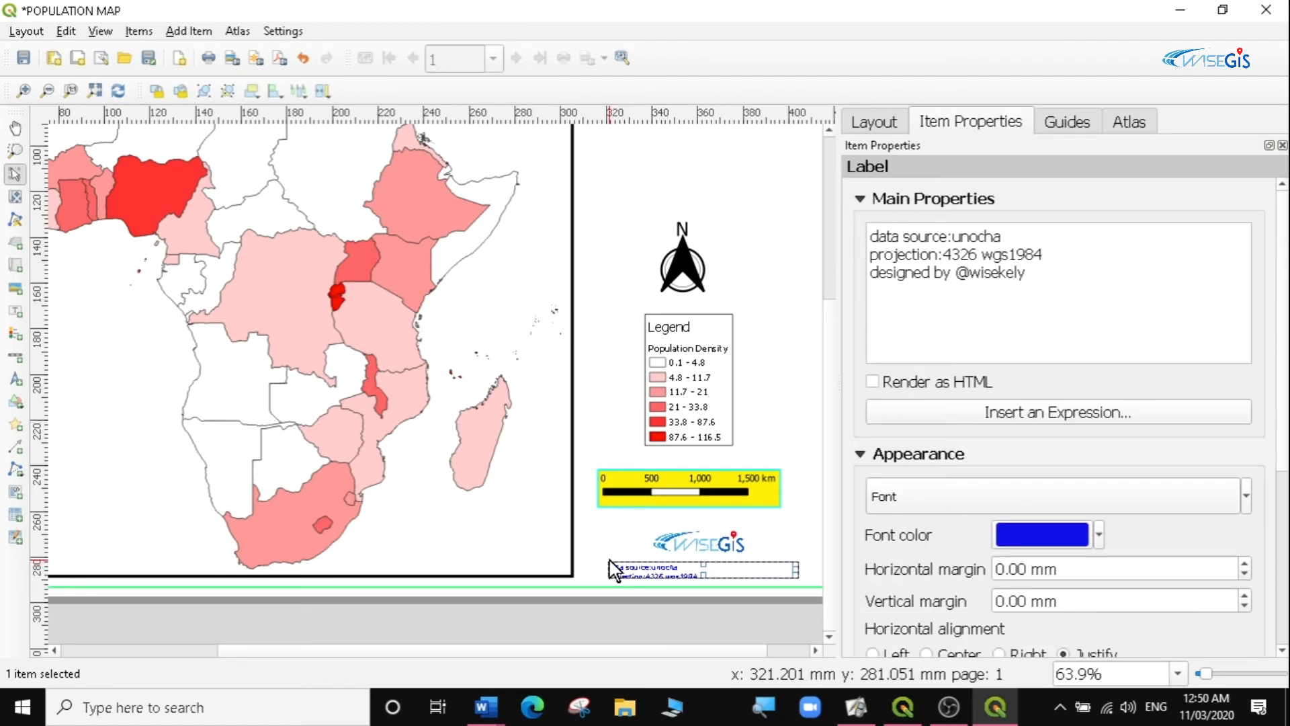
{"action": "left_click_drag", "start_coordinate": [609, 565], "coordinate": [599, 547]}
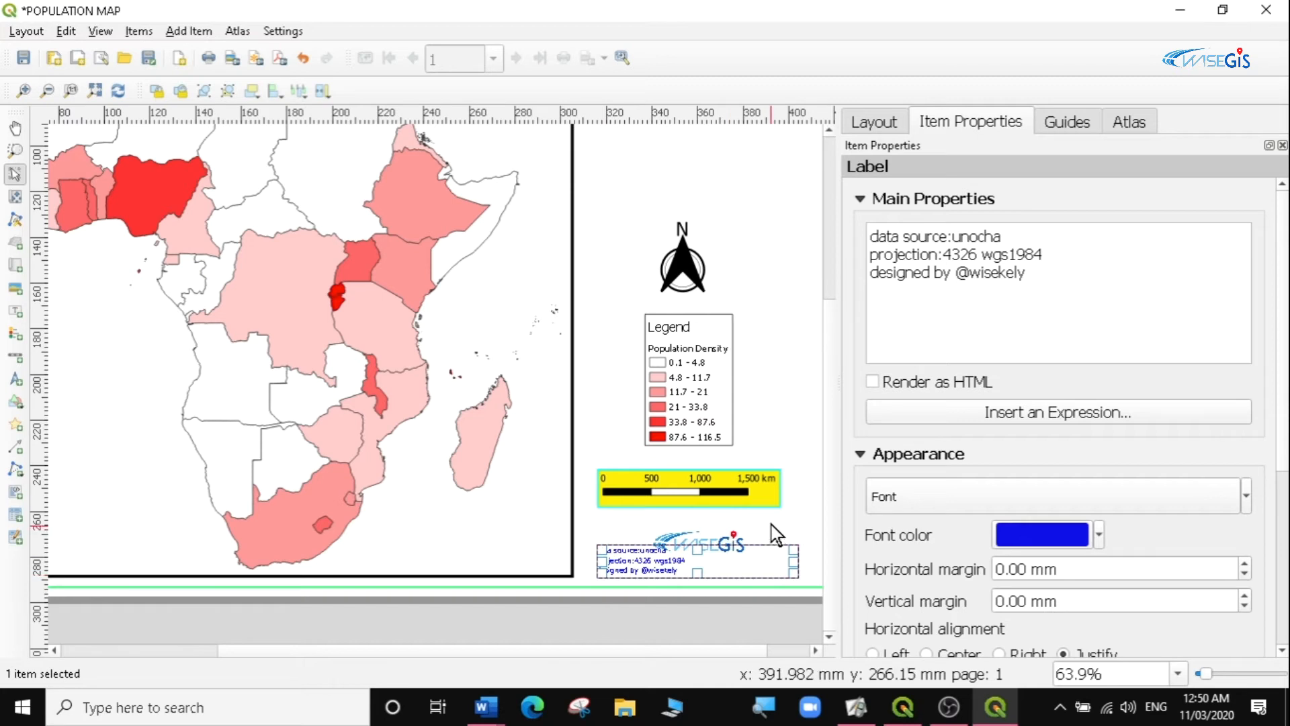
Nudge the data source label a little down and well to the right on the page.
{"action": "left_click", "coordinate": [647, 562]}
{"action": "left_click", "coordinate": [647, 561]}
{"action": "key", "text": "Down"}
{"action": "key", "text": "Down"}
{"action": "key", "text": "Down"}
{"action": "key", "text": "Down"}
{"action": "key", "text": "Right"}
{"action": "key", "text": "Right"}
{"action": "key", "text": "Right"}
{"action": "key", "text": "Right"}
{"action": "key", "text": "Right"}
{"action": "key", "text": "Right"}
{"action": "key", "text": "Right"}
{"action": "key", "text": "Right"}
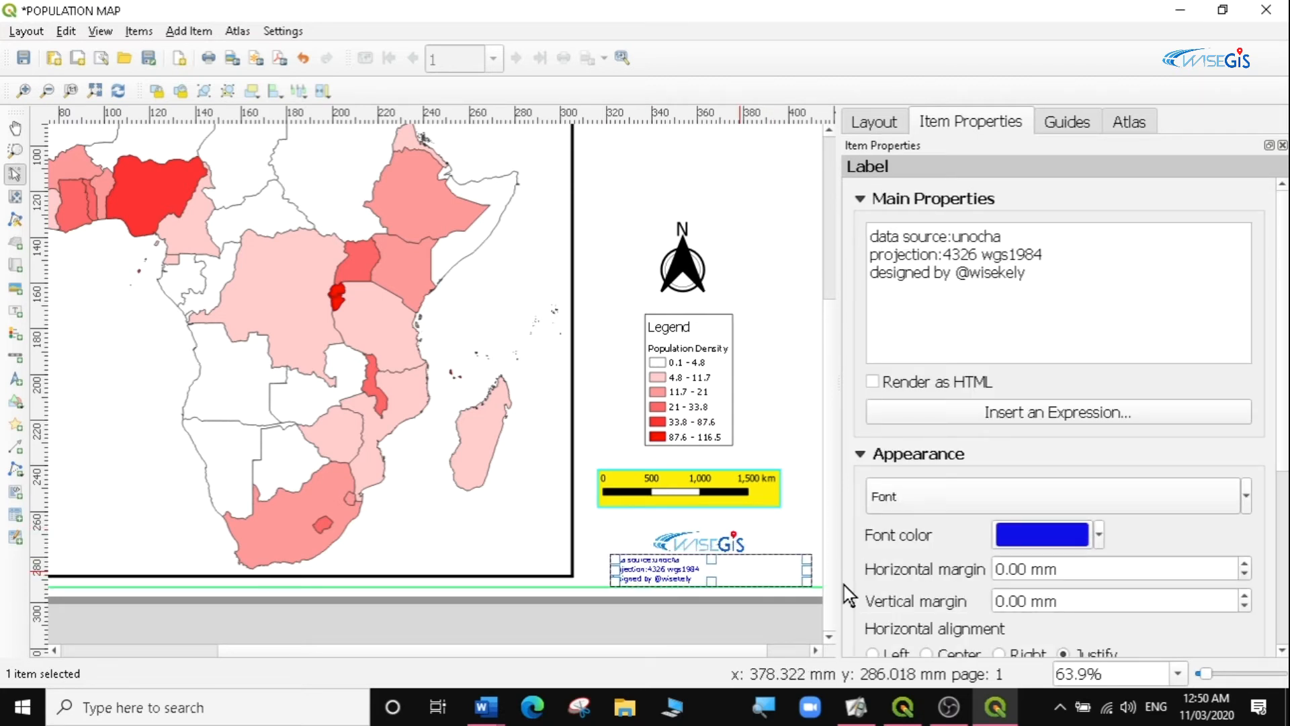
{"action": "key", "text": "Right"}
{"action": "key", "text": "Right"}
{"action": "key", "text": "Right"}
{"action": "key", "text": "Right"}
{"action": "key", "text": "Right"}
{"action": "key", "text": "Right"}
{"action": "key", "text": "Right"}
{"action": "key", "text": "Right"}
{"action": "key", "text": "Right"}
{"action": "key", "text": "Right"}
{"action": "key", "text": "Right"}
{"action": "key", "text": "Right"}
{"action": "key", "text": "Right"}
{"action": "key", "text": "Right"}
{"action": "key", "text": "Right"}
{"action": "key", "text": "Right"}
{"action": "key", "text": "Right"}
{"action": "key", "text": "Right"}
{"action": "key", "text": "Right"}
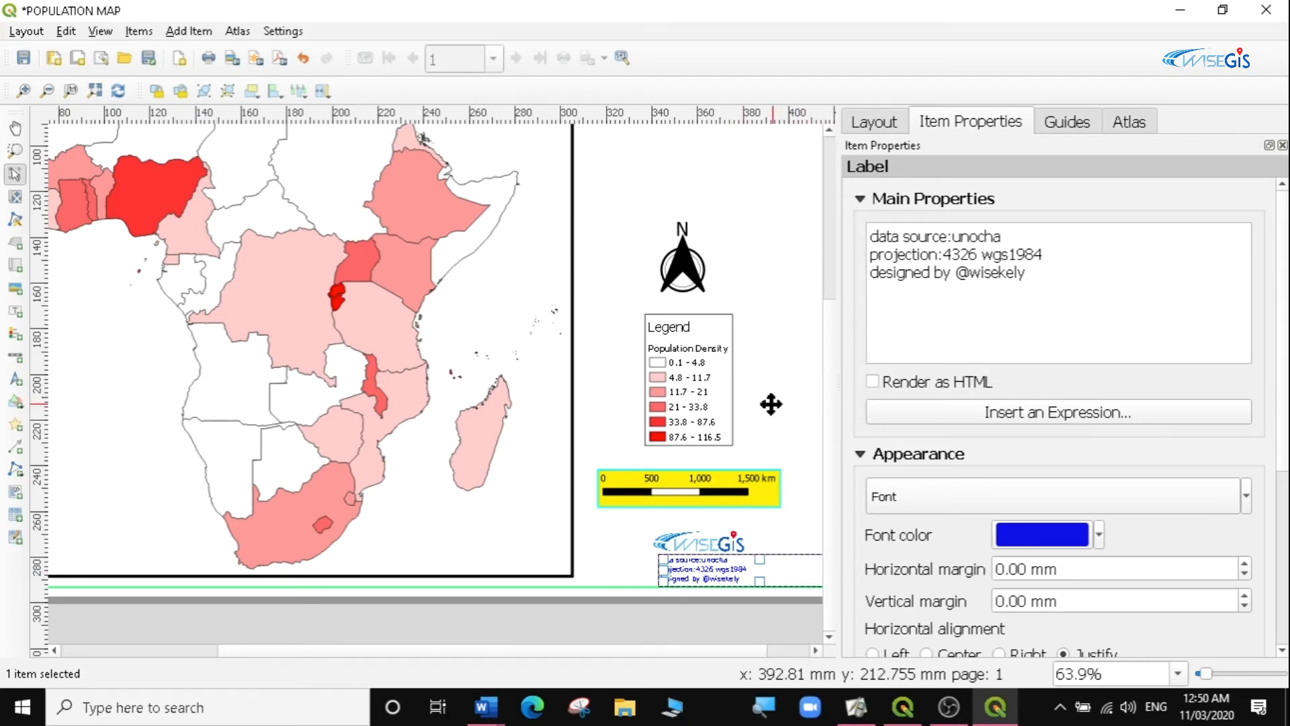
Move the logo toward the page's right border and place the data source label to its left, below the scale bar.
{"action": "left_click", "coordinate": [700, 581]}
{"action": "left_click", "coordinate": [685, 538]}
{"action": "left_click_drag", "start_coordinate": [685, 538], "coordinate": [799, 569]}
{"action": "left_click_drag", "start_coordinate": [699, 567], "coordinate": [648, 548]}
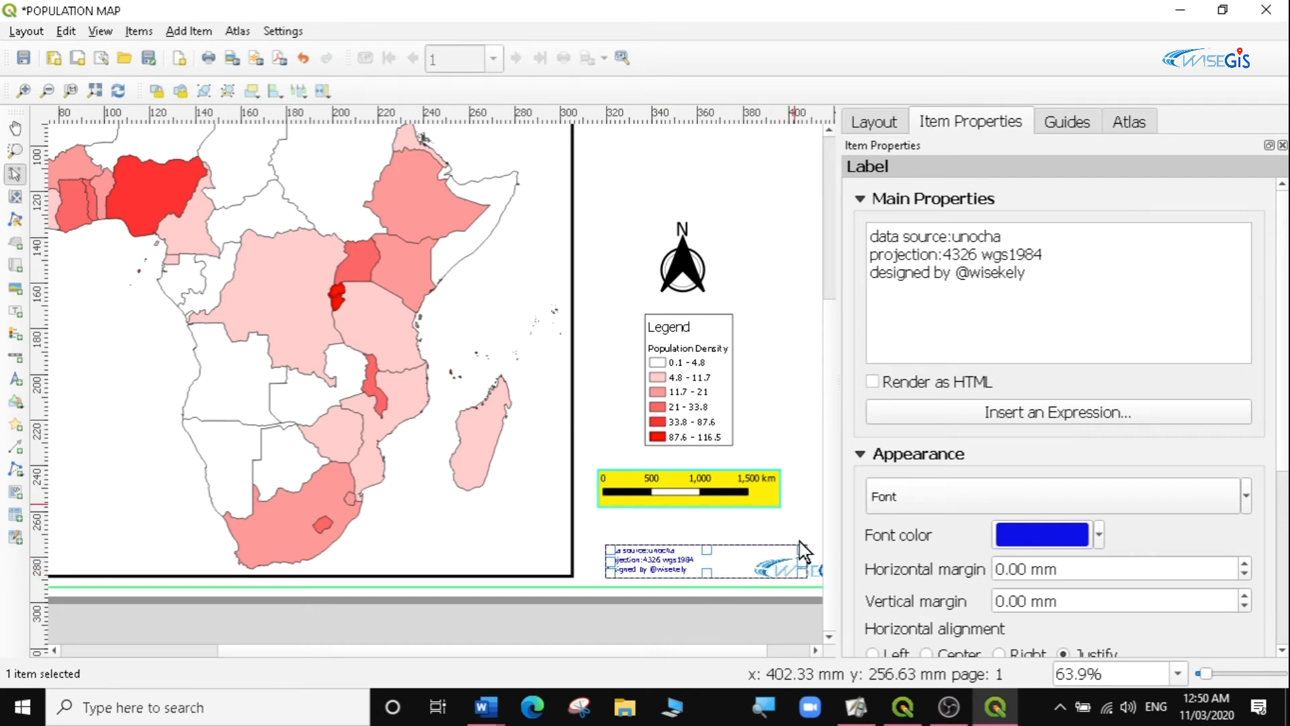
Move the logo inward from the green page border so that it sits right beside the data source label.
{"action": "left_click", "coordinate": [797, 565]}
{"action": "left_click", "coordinate": [790, 564]}
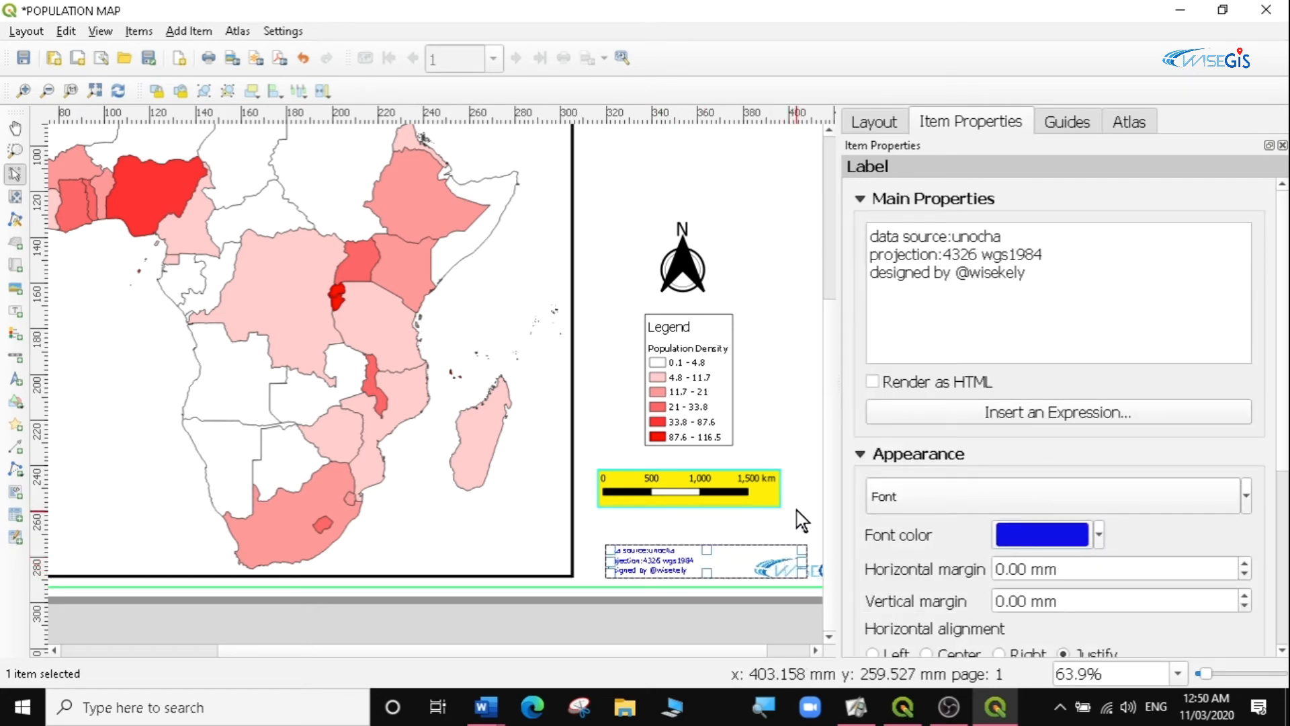
{"action": "left_click", "coordinate": [809, 551]}
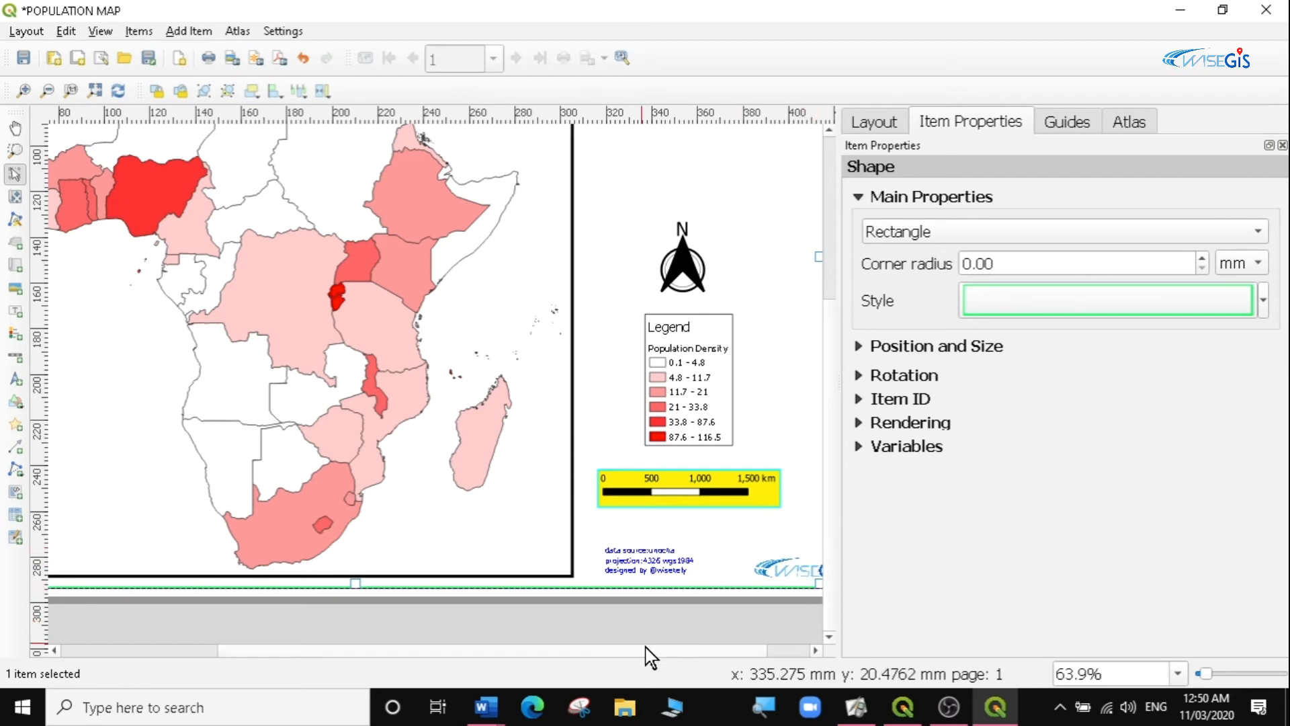
{"action": "left_click_drag", "start_coordinate": [645, 649], "coordinate": [716, 648]}
{"action": "left_click", "coordinate": [743, 561]}
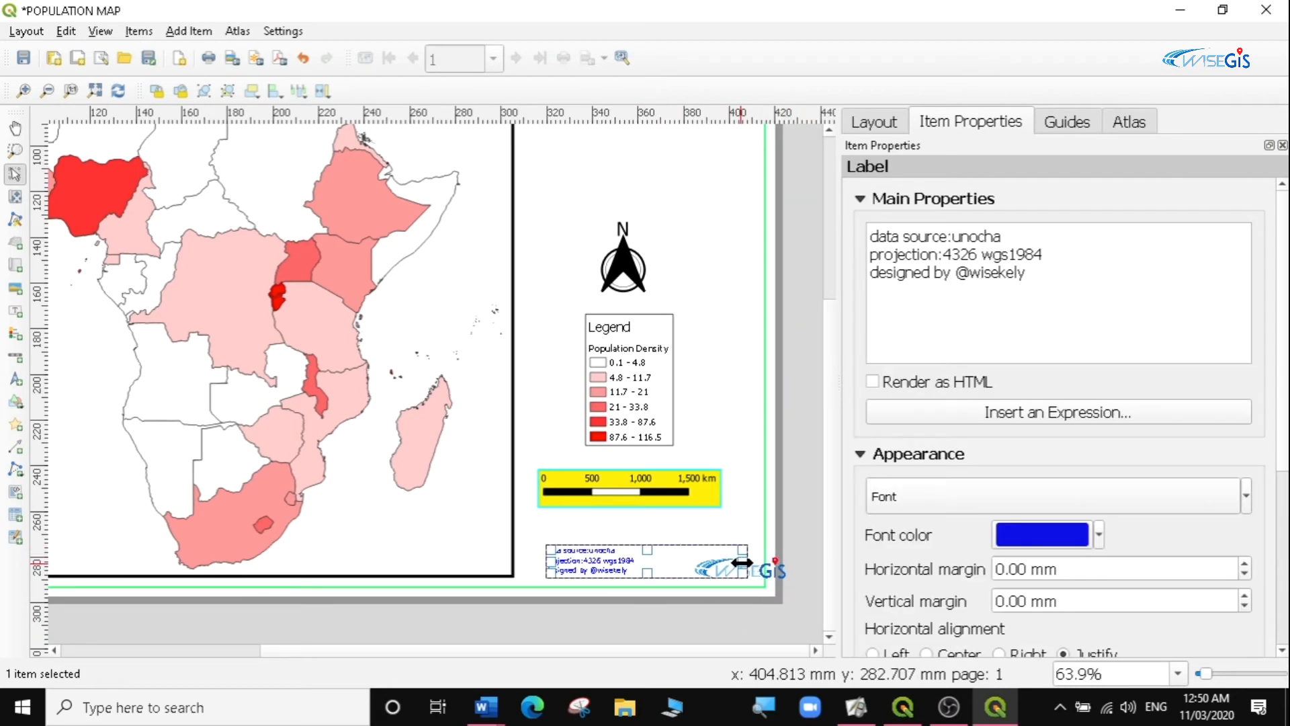
{"action": "left_click_drag", "start_coordinate": [769, 567], "coordinate": [716, 557]}
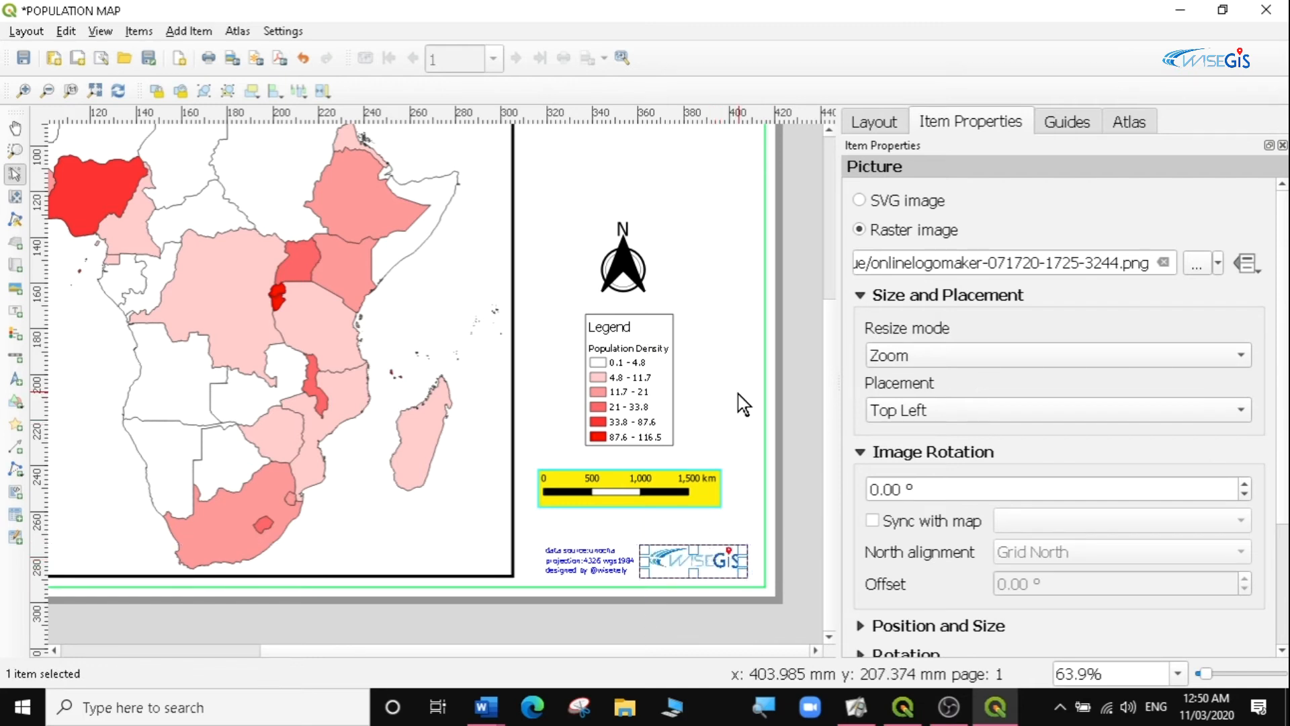
{"action": "left_click", "coordinate": [734, 399]}
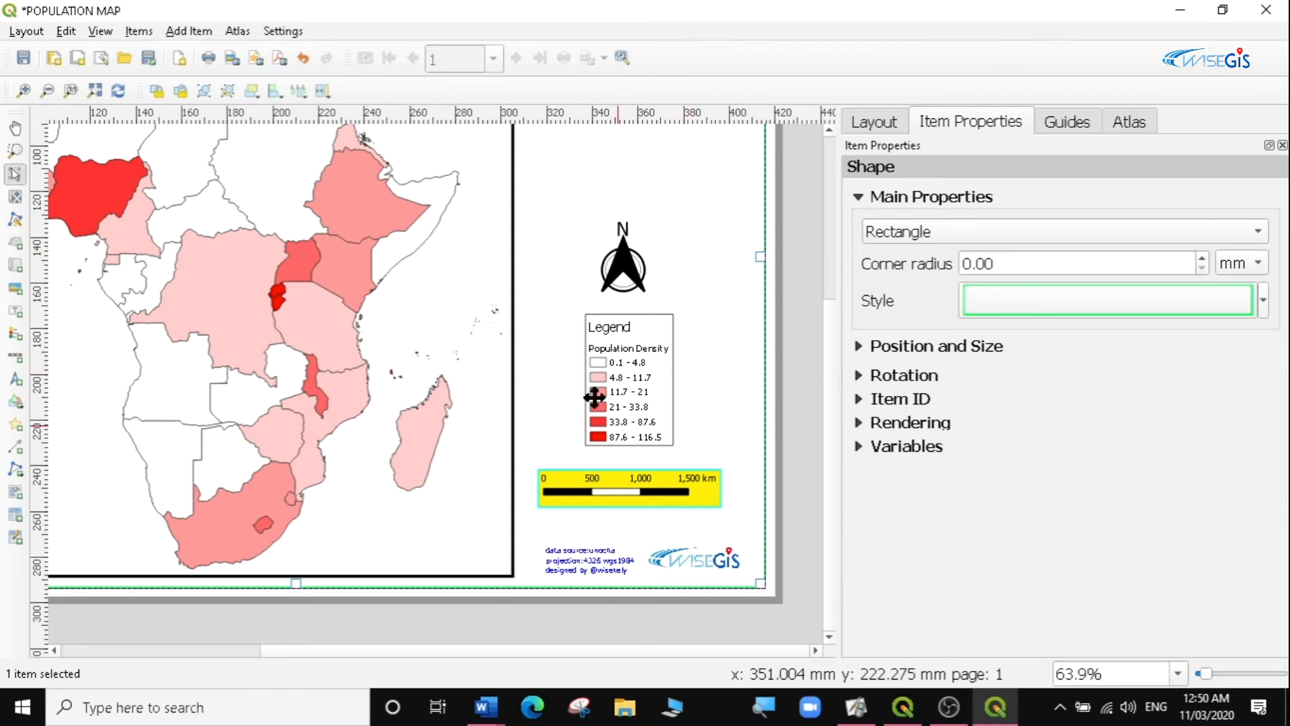
Add a second map as an inset in the empty area above the north arrow, beside the main map.
{"action": "left_click_drag", "start_coordinate": [828, 341], "coordinate": [829, 209]}
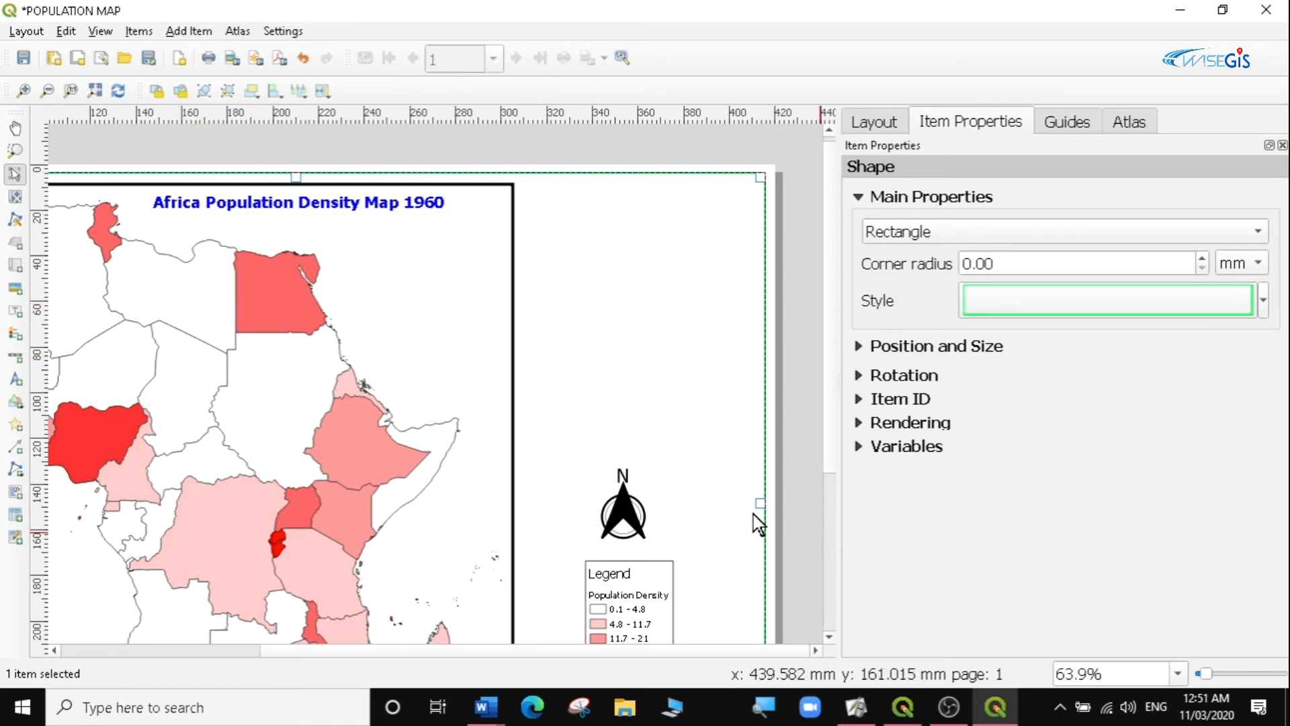
{"action": "left_click", "coordinate": [95, 91]}
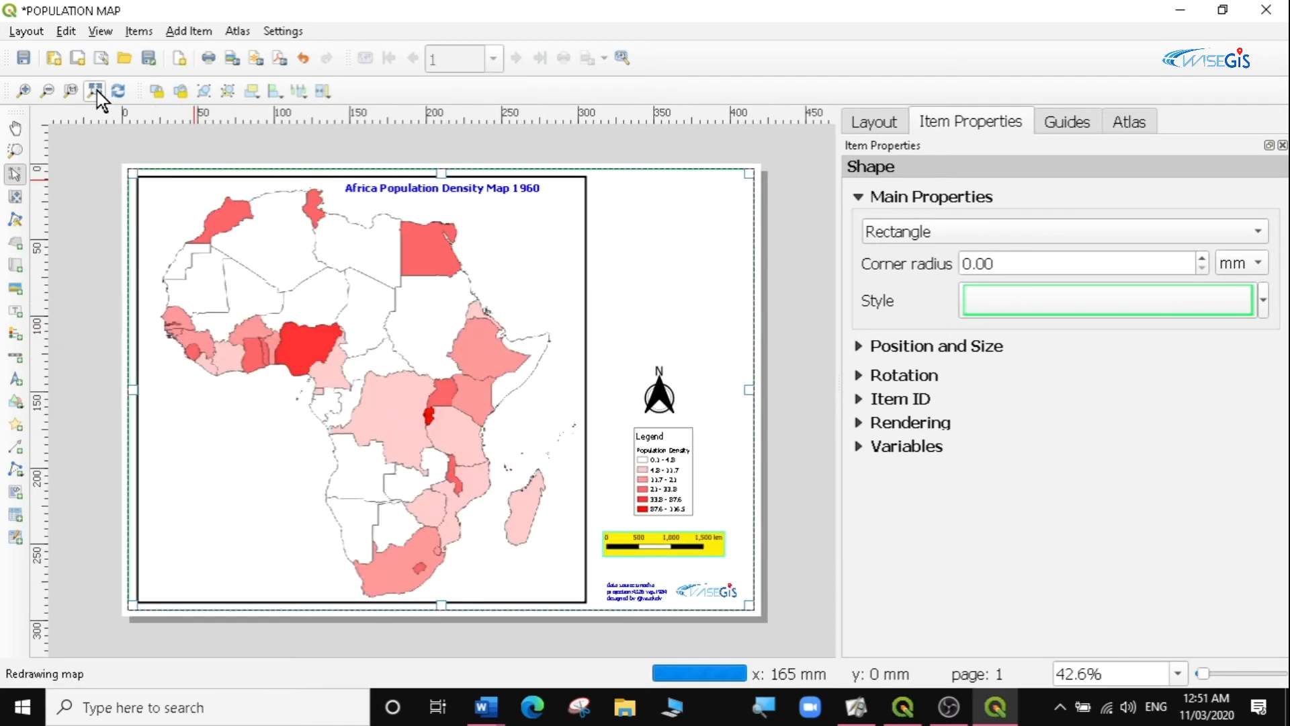
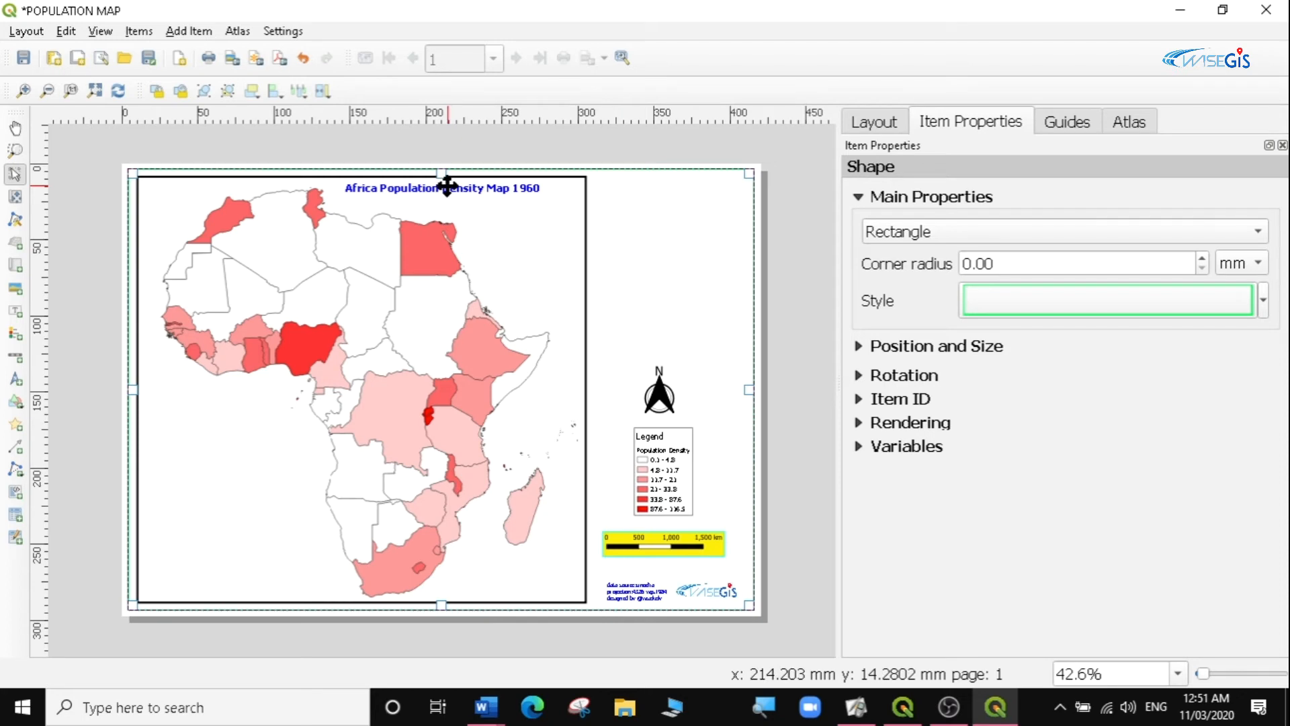
{"action": "left_click", "coordinate": [181, 33]}
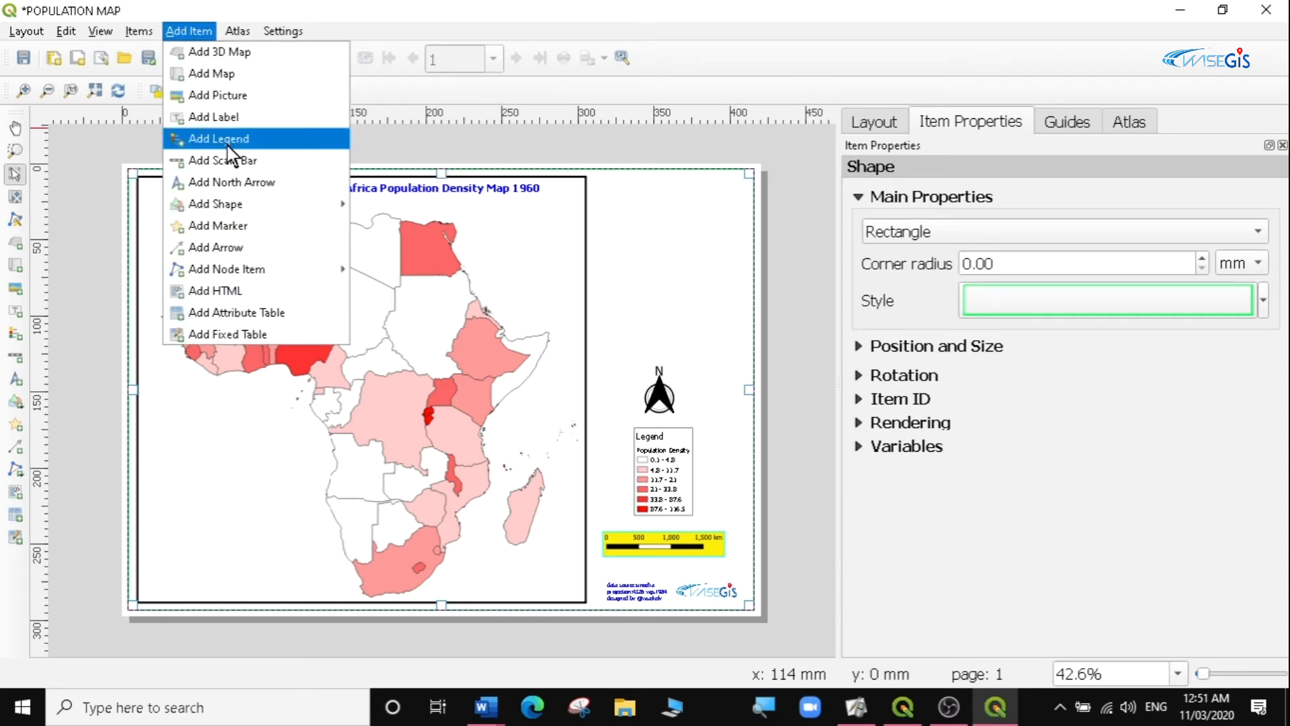
{"action": "left_click", "coordinate": [226, 77]}
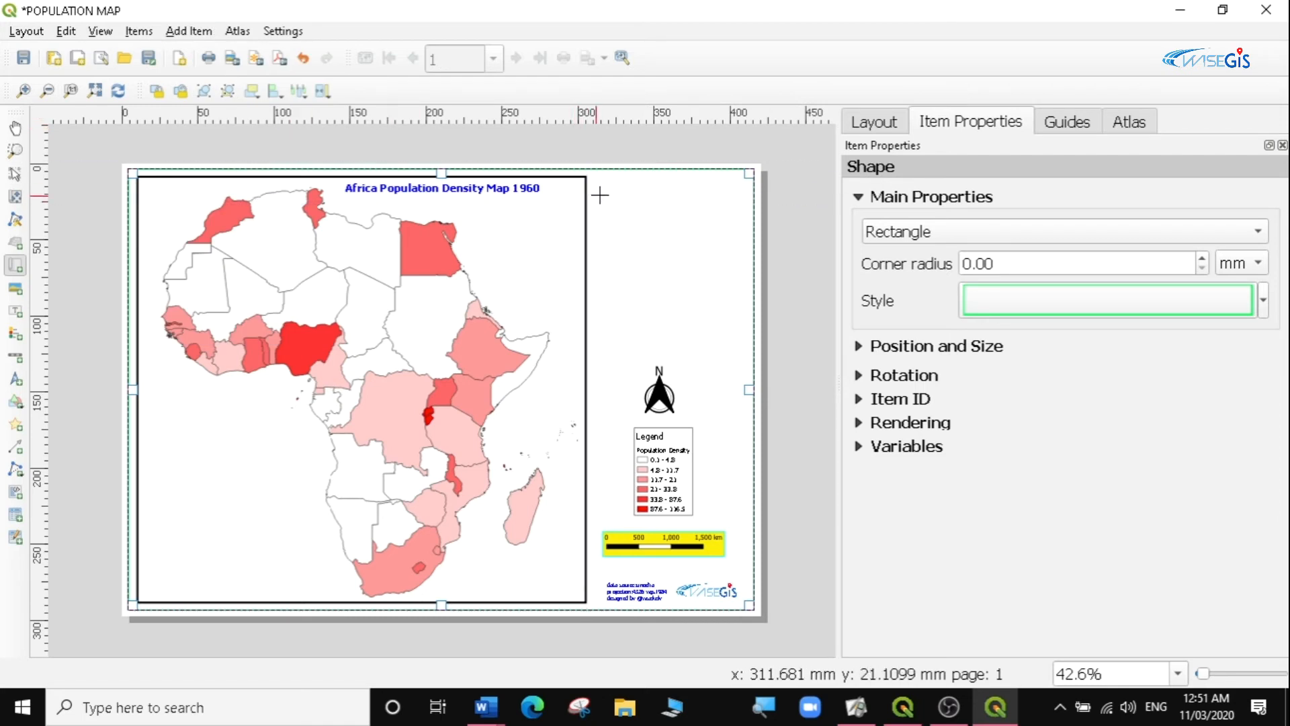
{"action": "left_click_drag", "start_coordinate": [595, 176], "coordinate": [741, 315]}
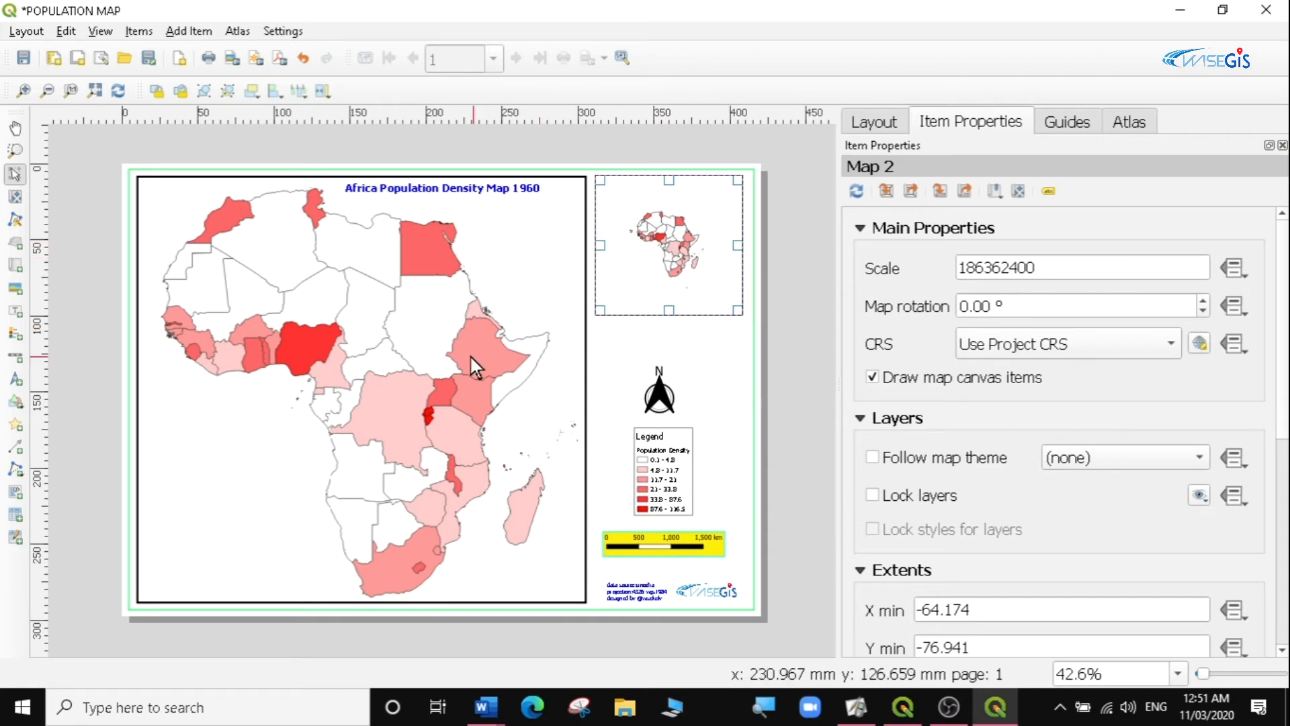
Lock the layers and the layer styles of the main Africa map.
{"action": "left_click", "coordinate": [370, 346]}
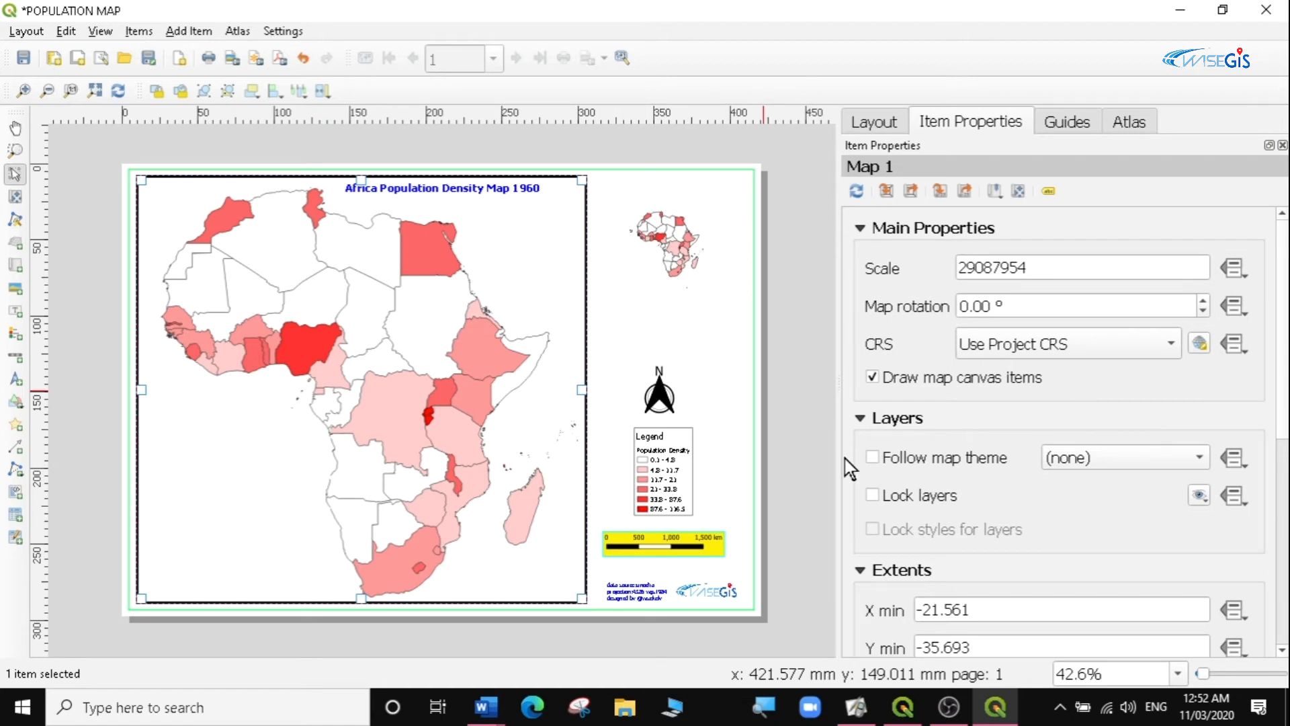
{"action": "left_click", "coordinate": [872, 496]}
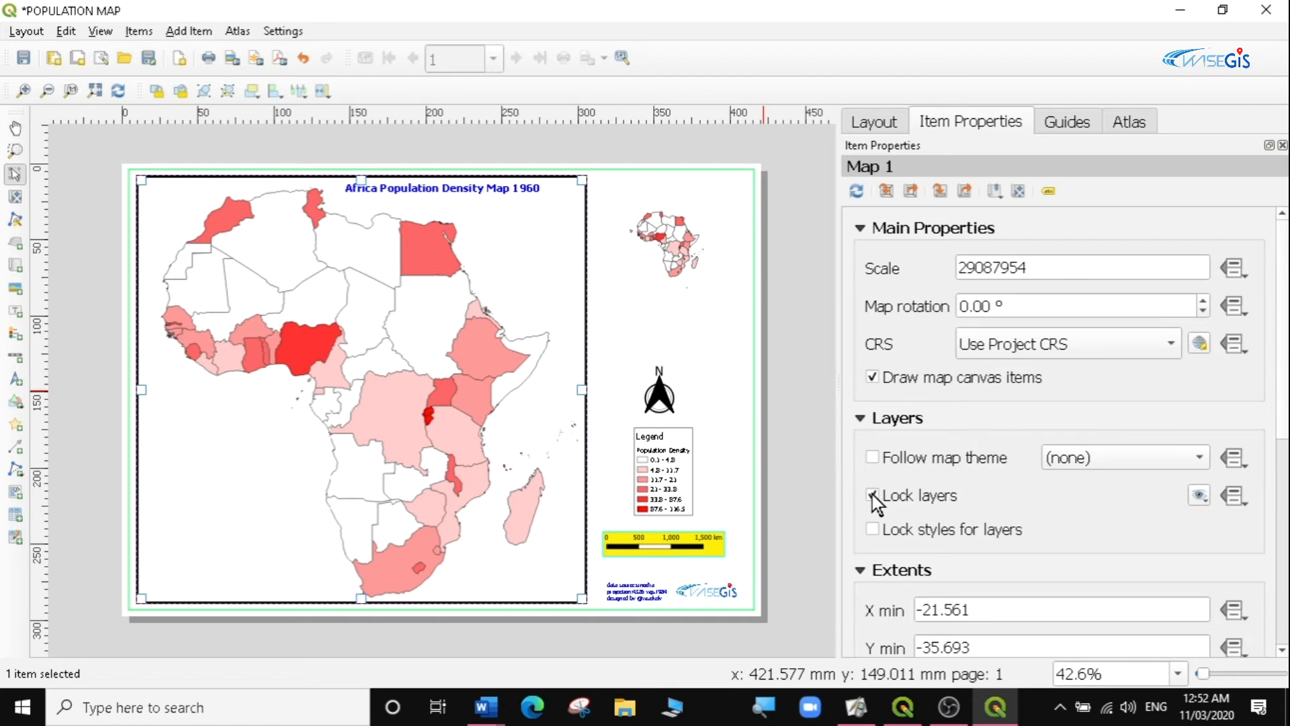
{"action": "left_click", "coordinate": [871, 529]}
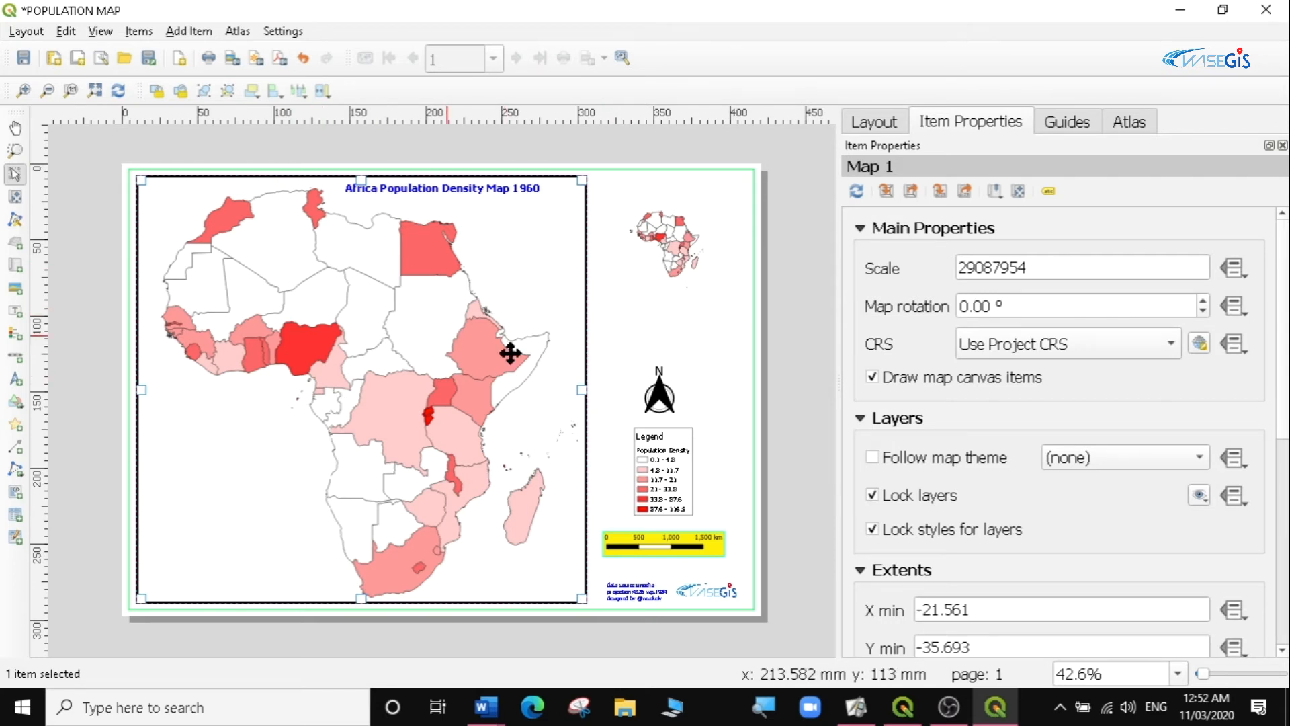
Switch to the main QGIS project window, show the World Map layer instead of both Africa Countries layers, and zoom to its extent.
{"action": "left_click", "coordinate": [659, 231]}
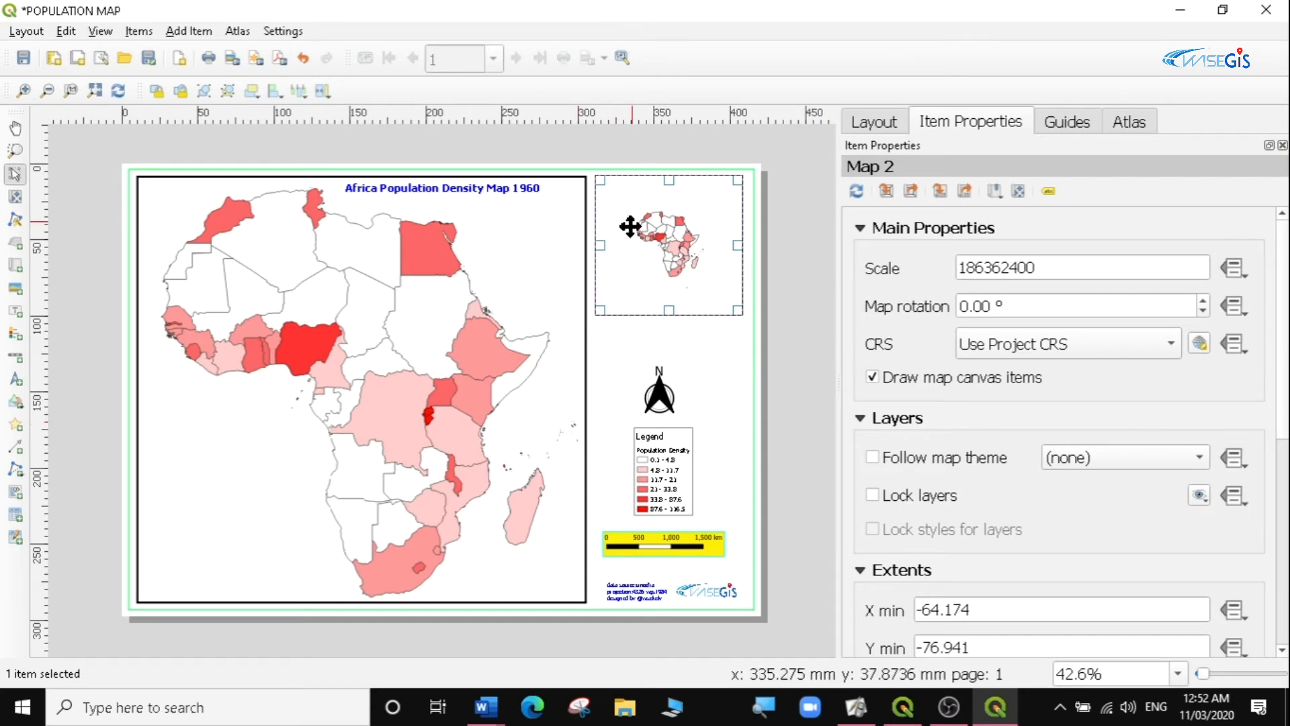
{"action": "mouse_move", "coordinate": [900, 716]}
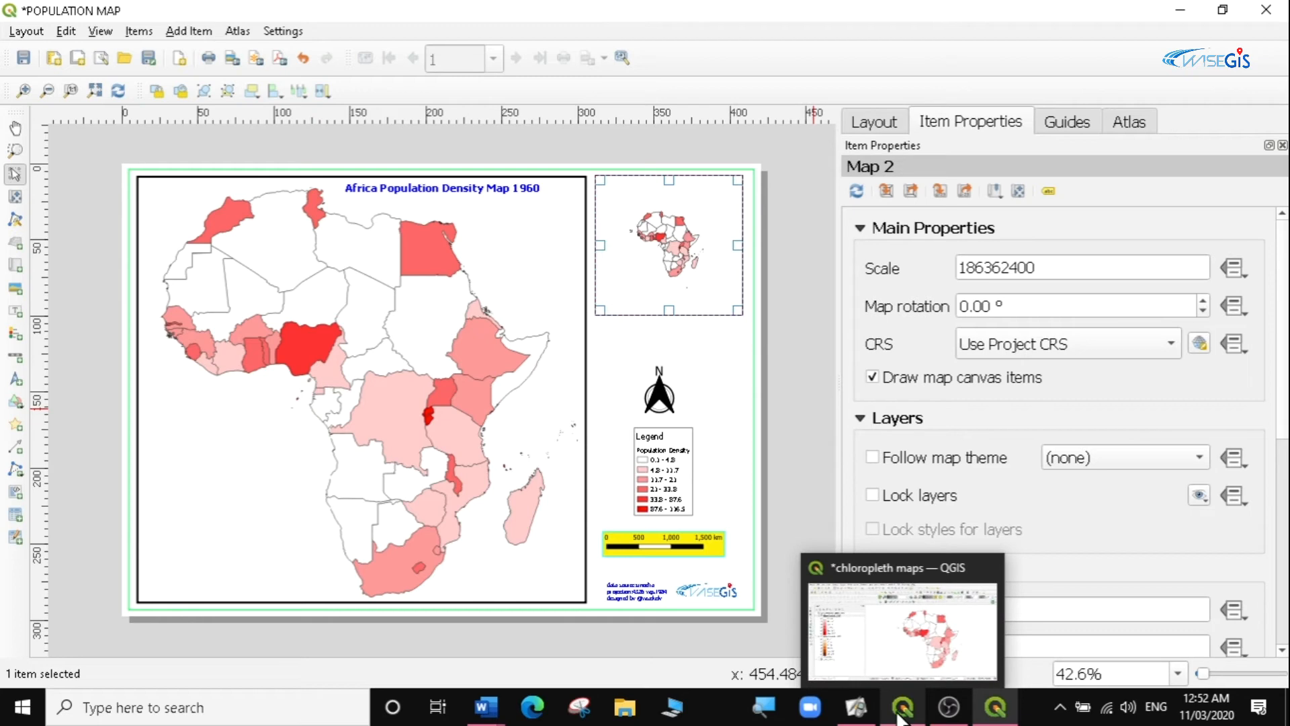
{"action": "left_click", "coordinate": [849, 669]}
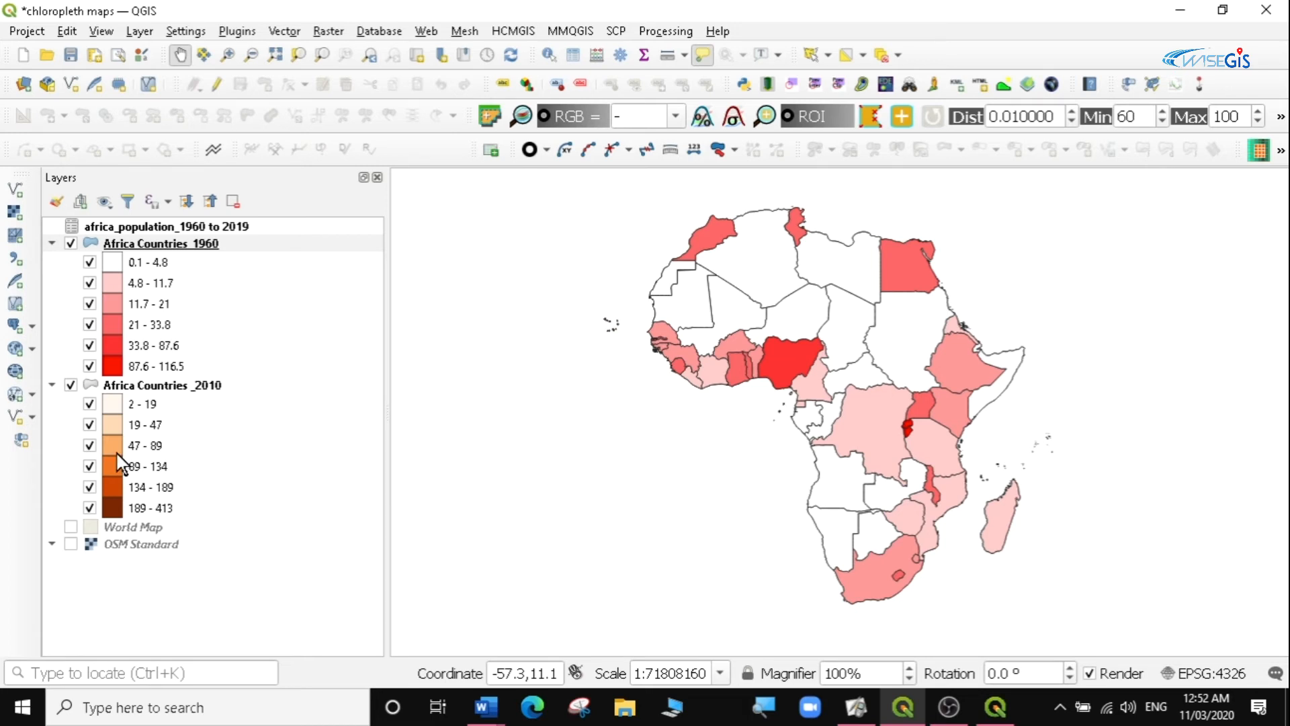
{"action": "left_click", "coordinate": [71, 528]}
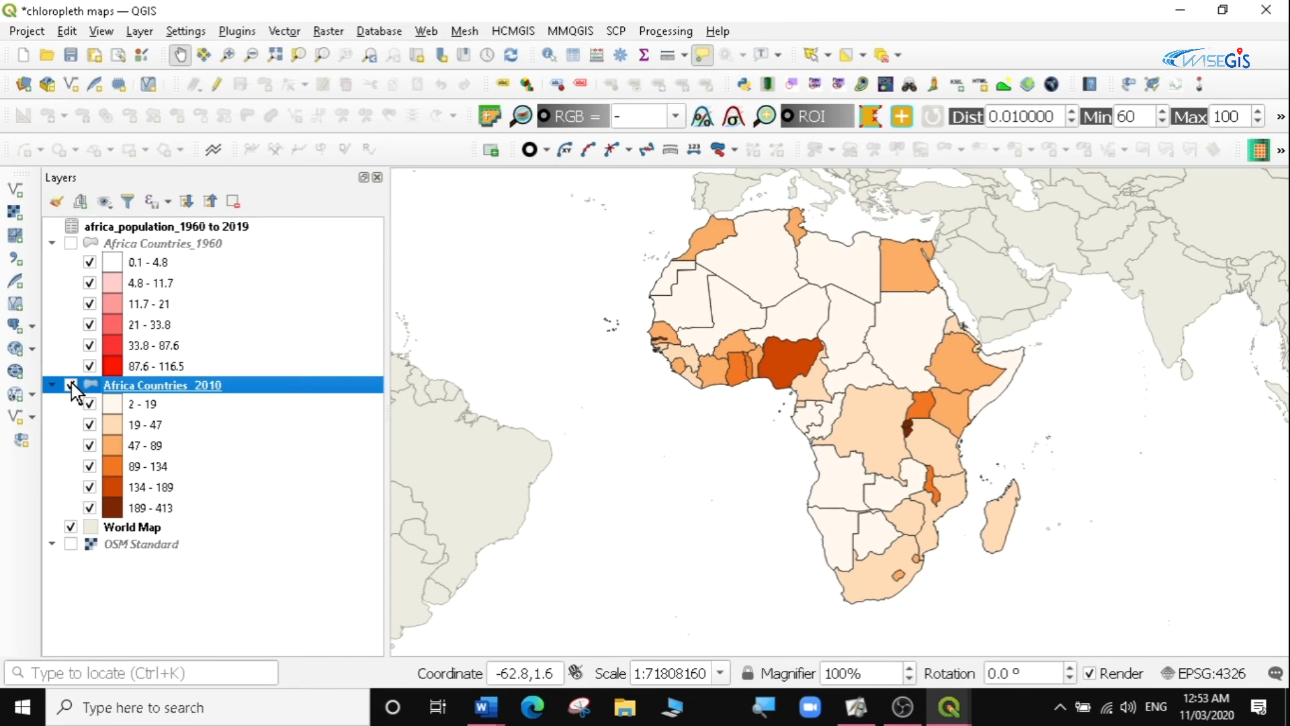
{"action": "left_click", "coordinate": [71, 383]}
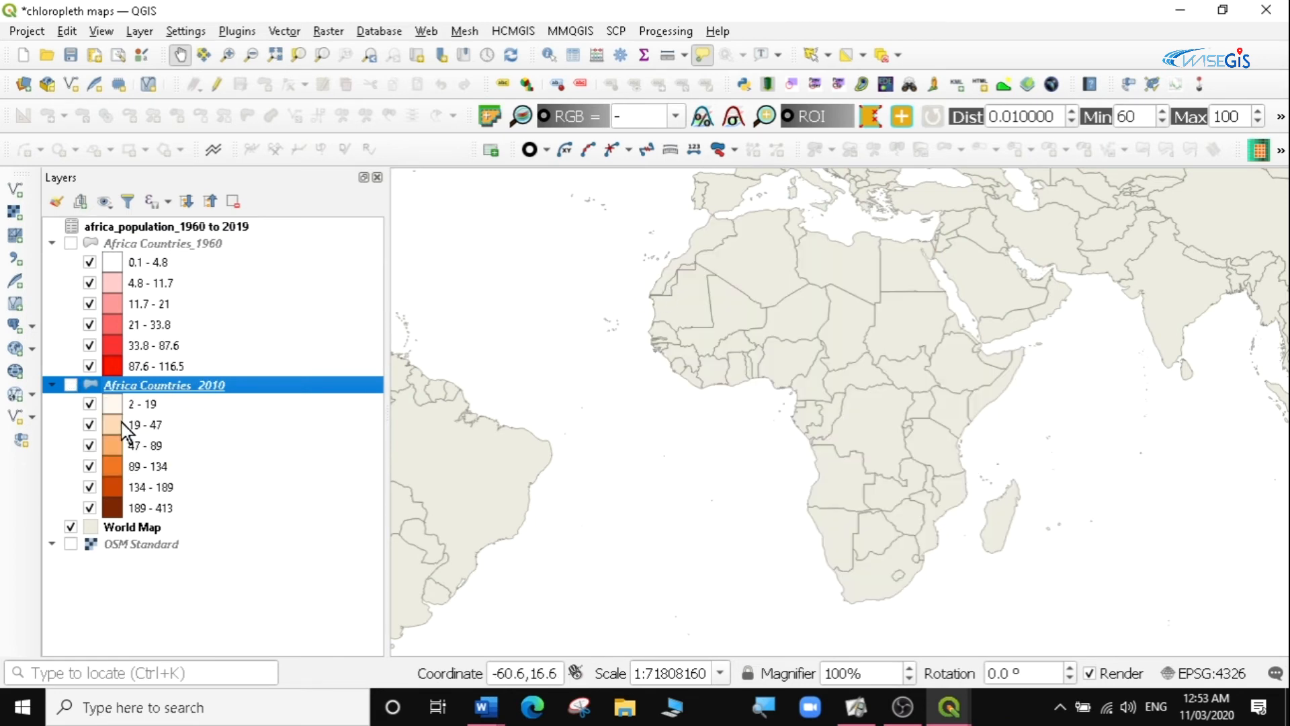
{"action": "left_click", "coordinate": [135, 529]}
{"action": "right_click", "coordinate": [134, 529]}
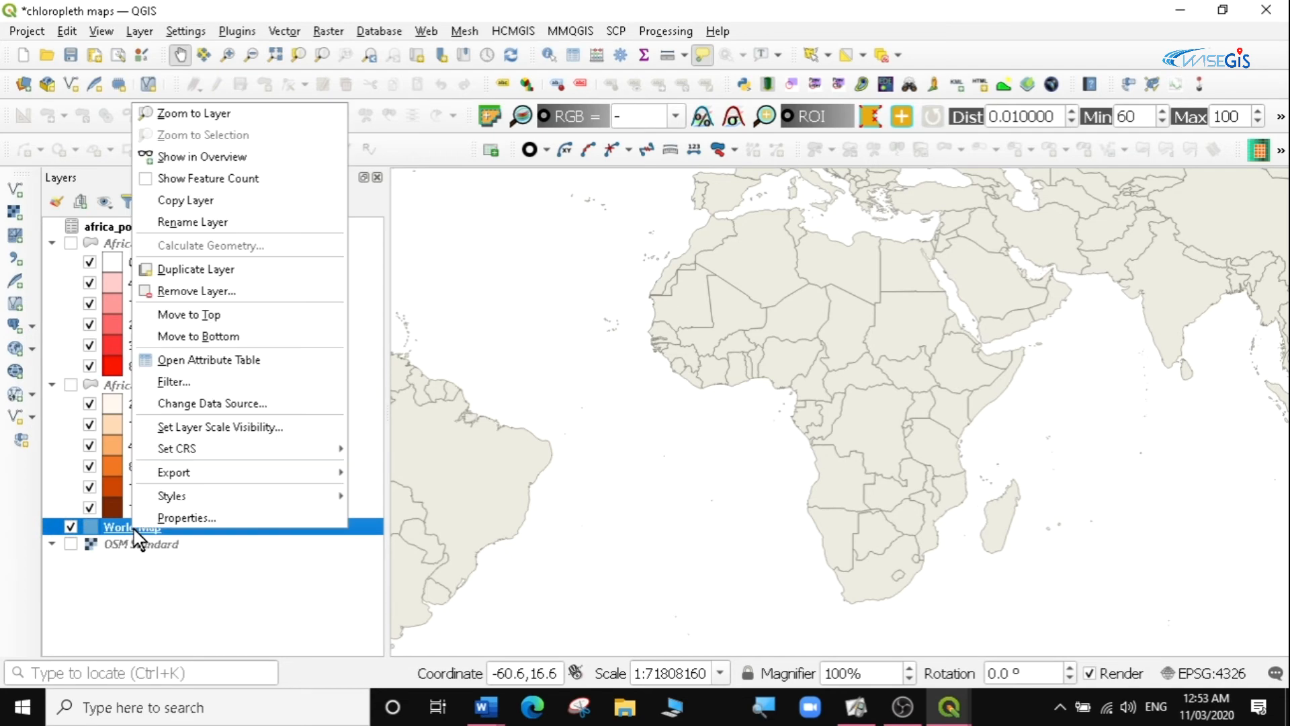
{"action": "left_click", "coordinate": [200, 113]}
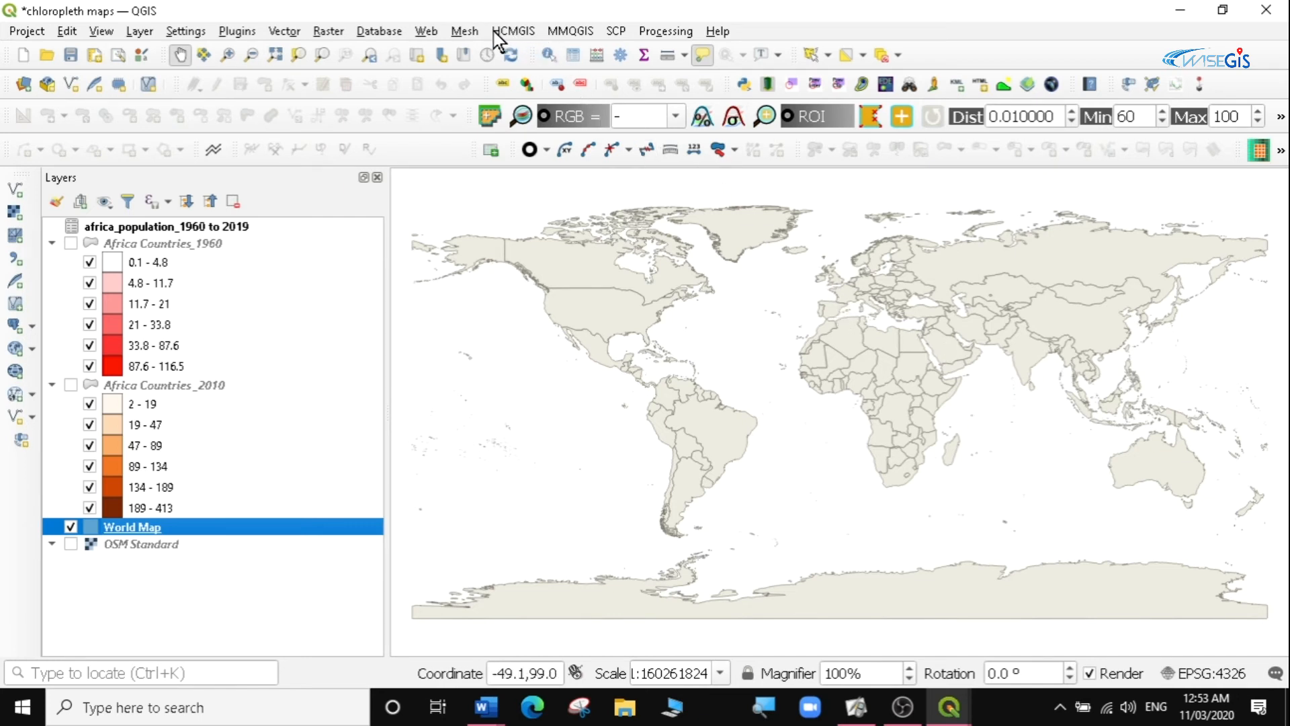
Add the OSM Standard basemap with QuickMapServices and hide the World Map layer.
{"action": "left_click", "coordinate": [425, 32]}
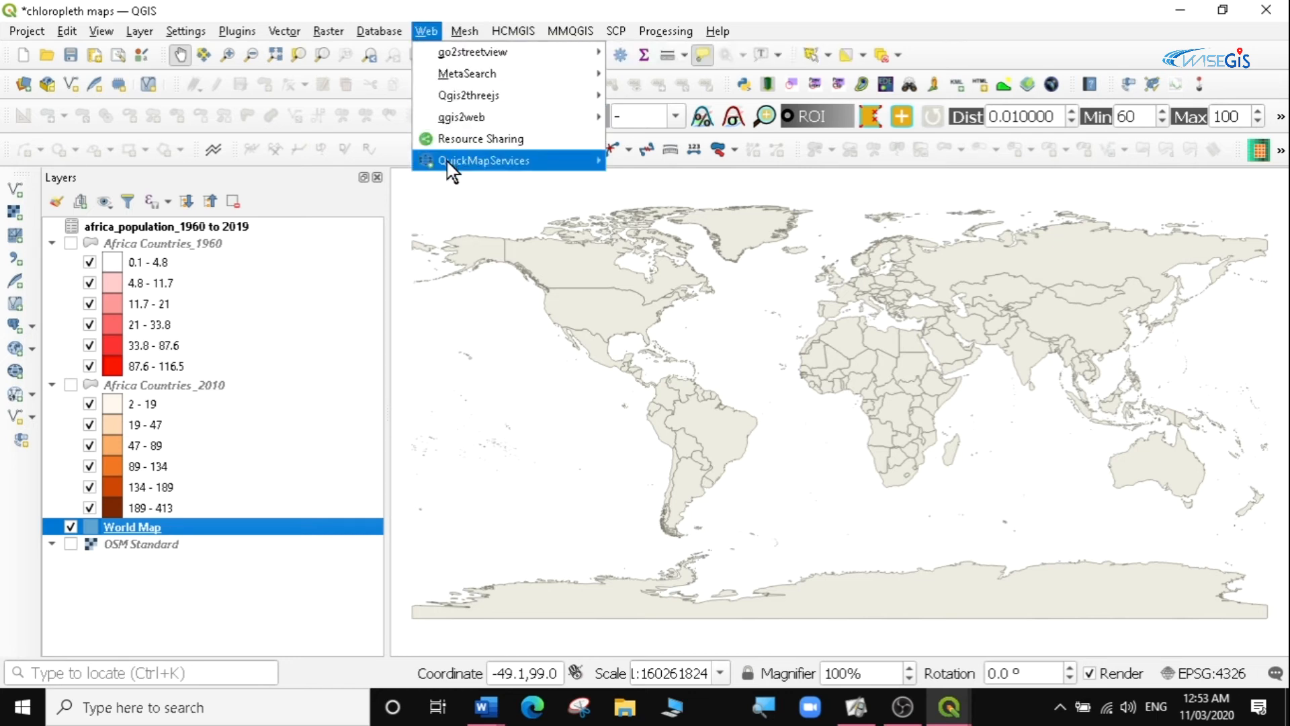
{"action": "mouse_move", "coordinate": [590, 162]}
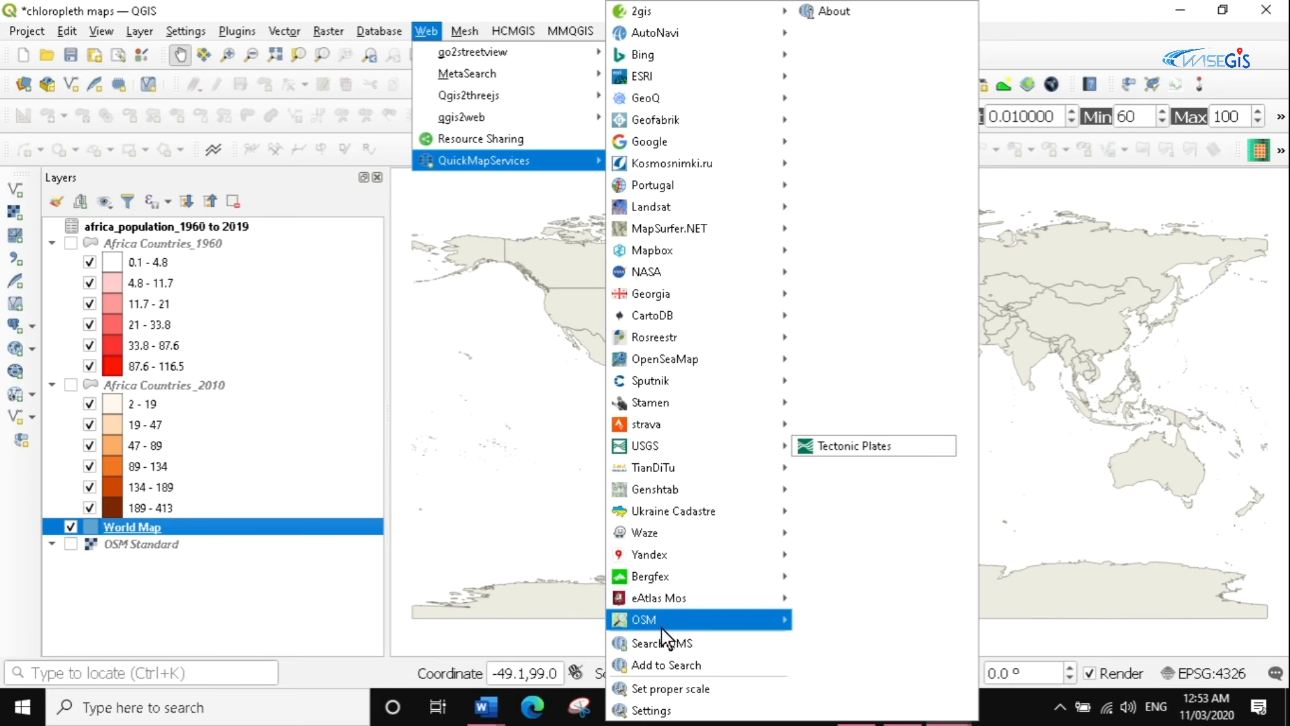
{"action": "mouse_move", "coordinate": [729, 624]}
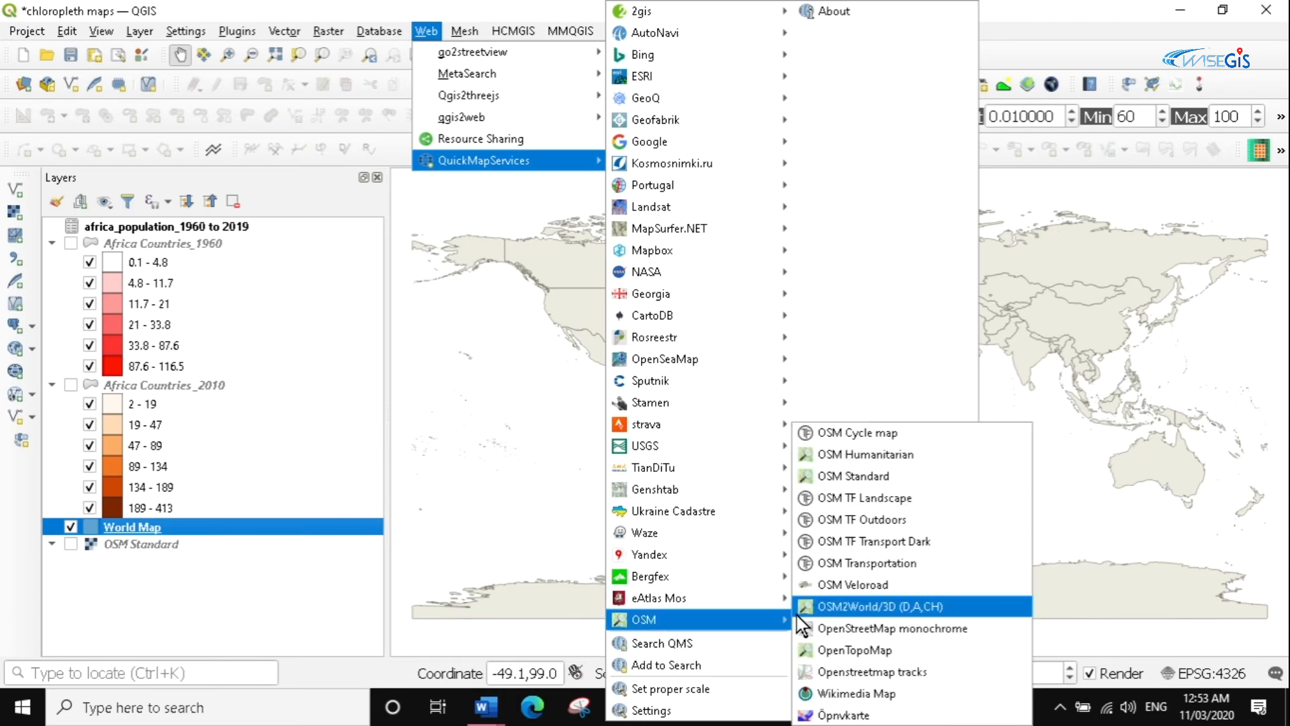
{"action": "left_click", "coordinate": [856, 476]}
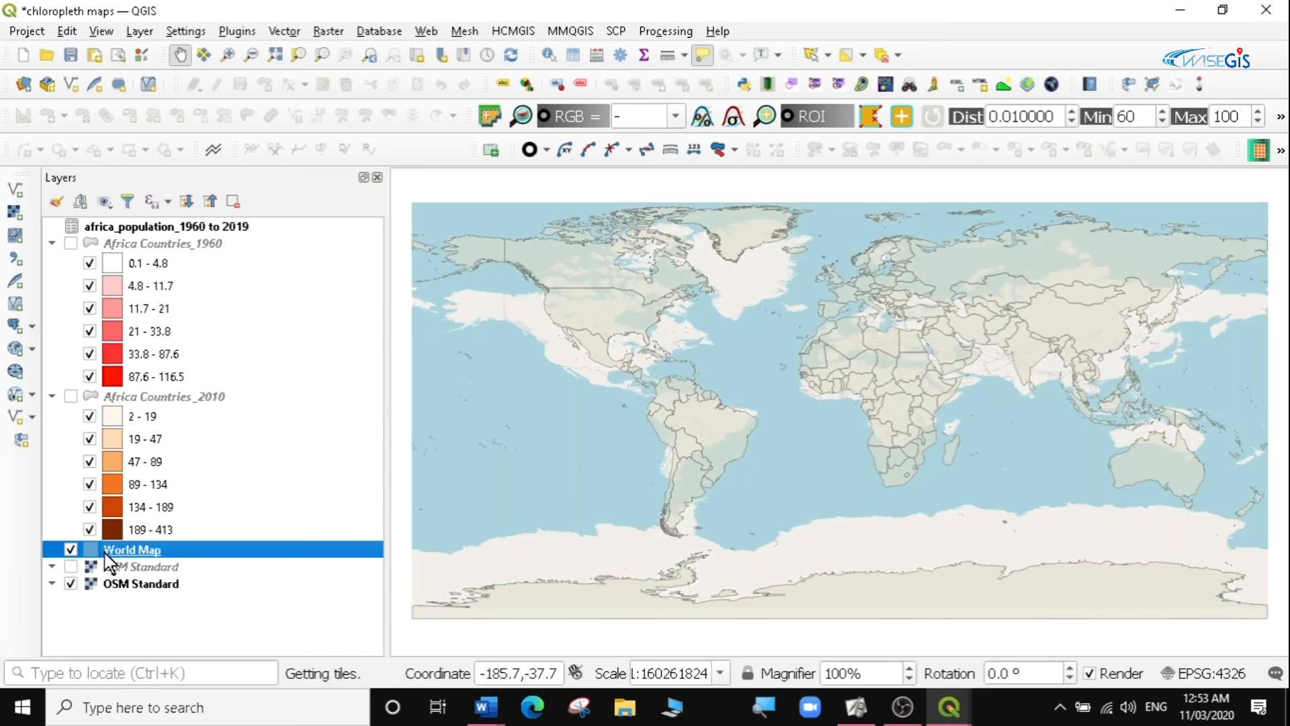
{"action": "left_click", "coordinate": [70, 549]}
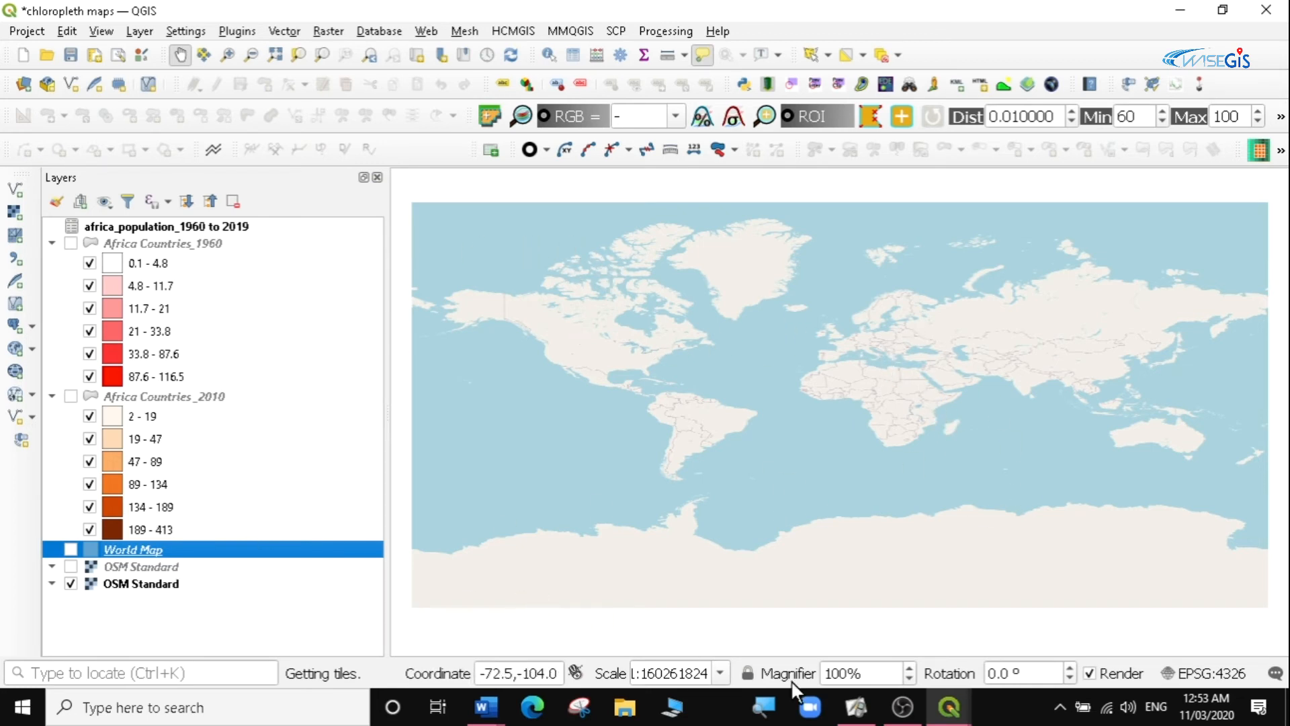
Switch back to the POPULATION MAP print layout and shift the inset map slightly down, keeping it above the north arrow.
{"action": "left_click", "coordinate": [949, 707]}
{"action": "left_click", "coordinate": [986, 676]}
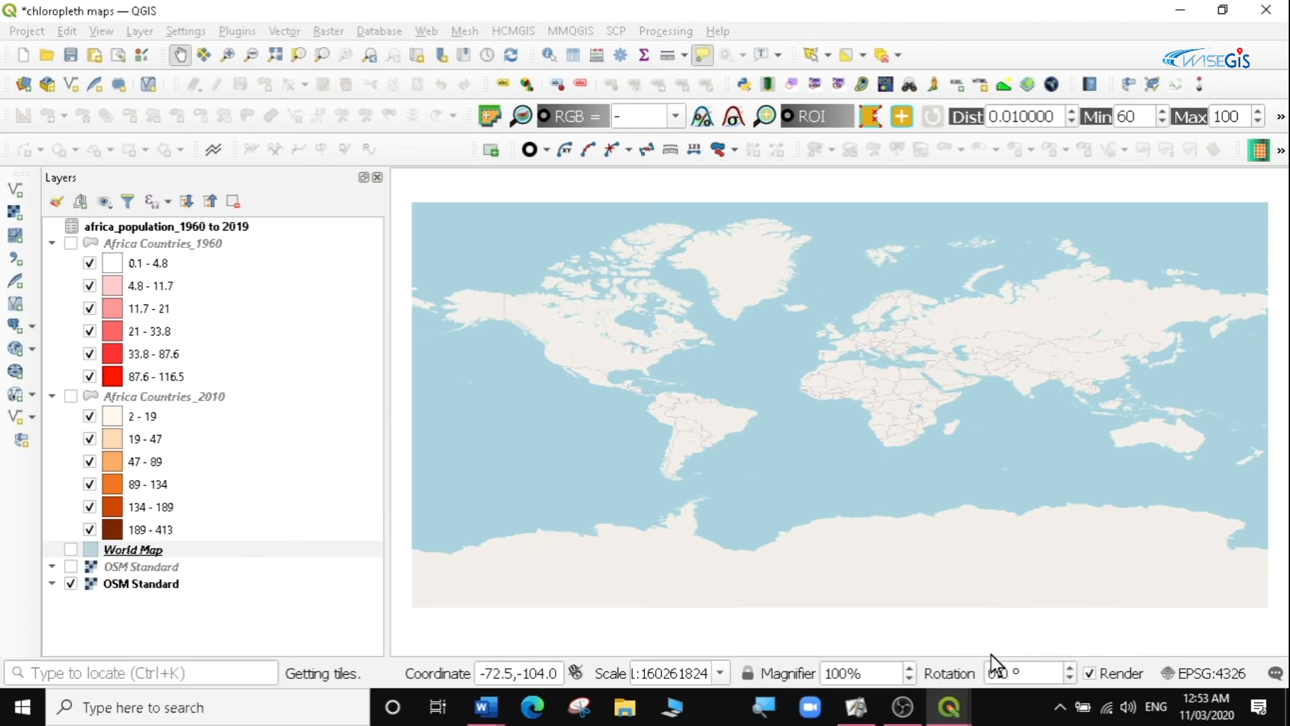
{"action": "left_click", "coordinate": [948, 709]}
{"action": "left_click", "coordinate": [904, 675]}
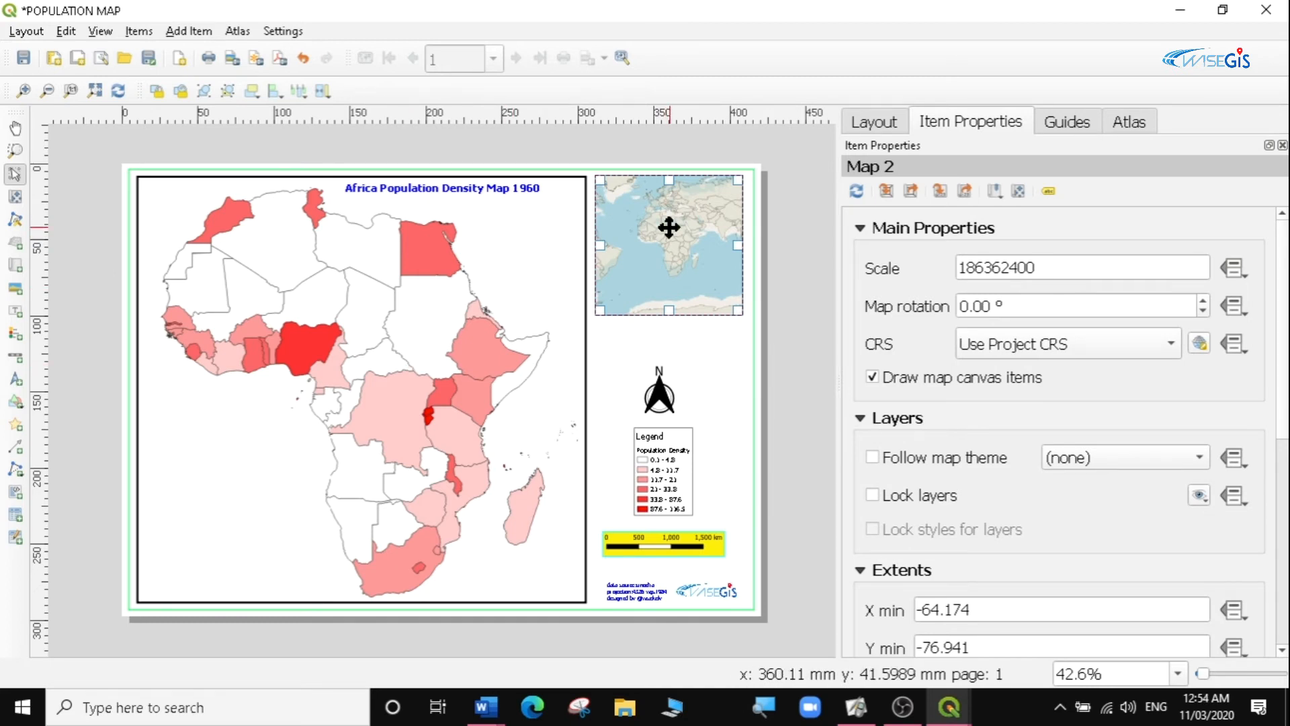
{"action": "left_click_drag", "start_coordinate": [668, 224], "coordinate": [665, 236]}
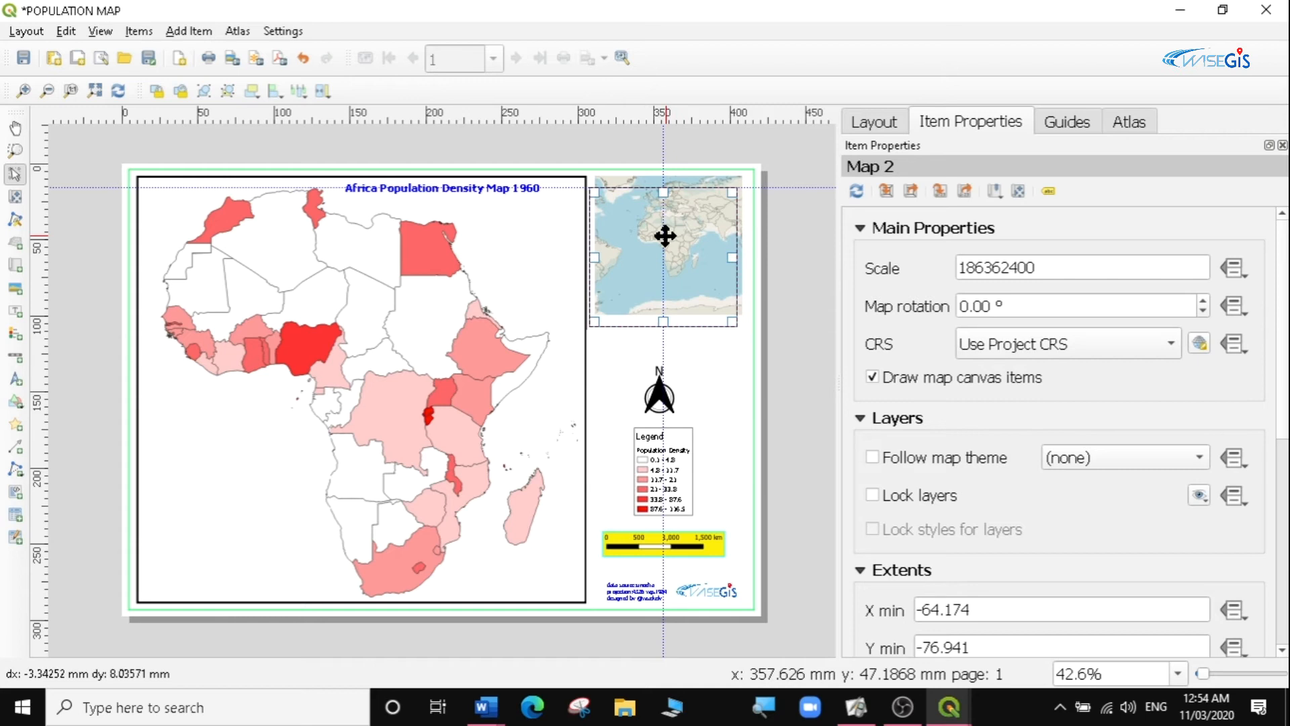
{"action": "left_click_drag", "start_coordinate": [665, 235], "coordinate": [670, 232]}
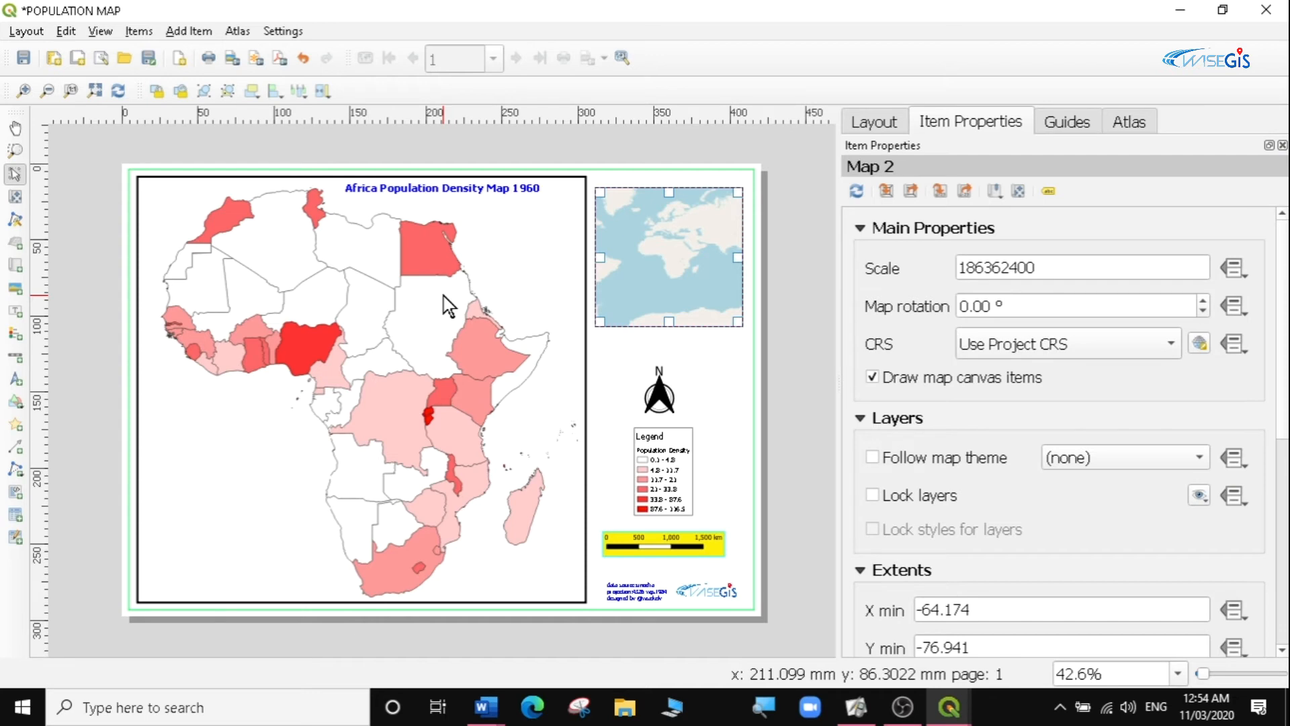
Zoom out the inset map's content so that the world fits within its frame.
{"action": "left_click", "coordinate": [14, 196]}
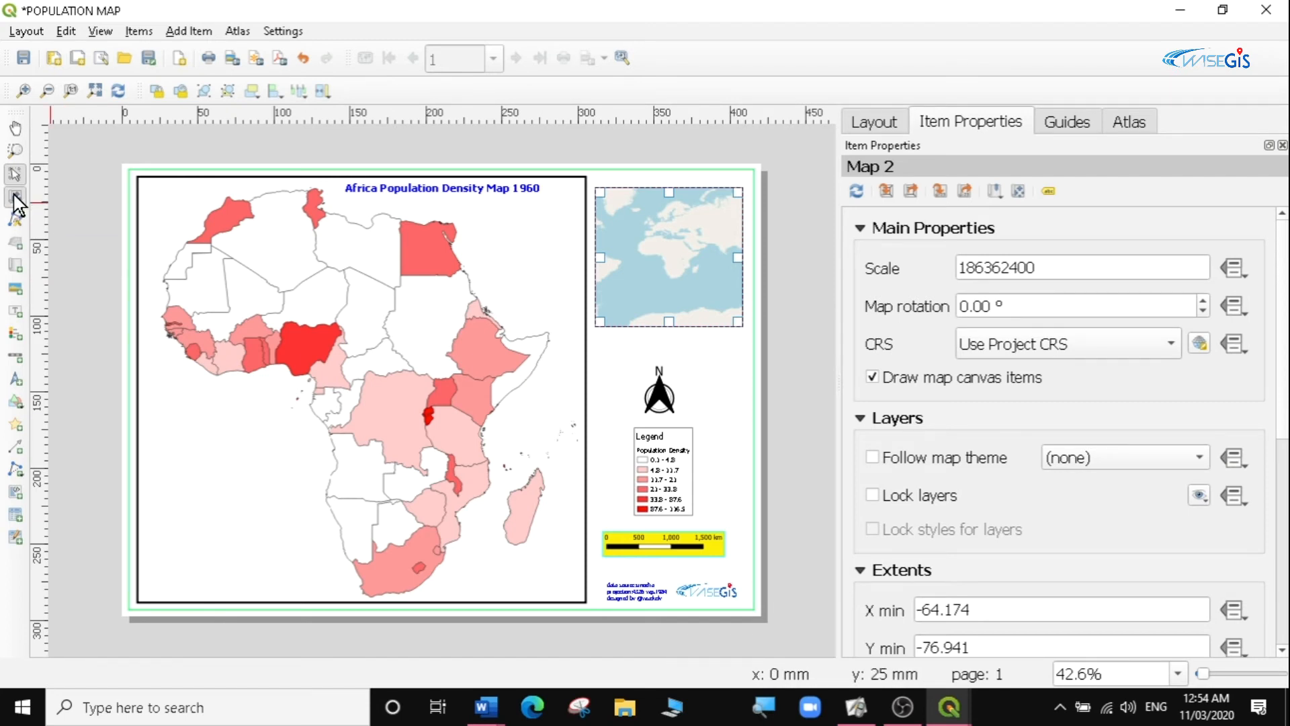
{"action": "scroll", "coordinate": [671, 243], "scroll_direction": "down", "scroll_amount": 1}
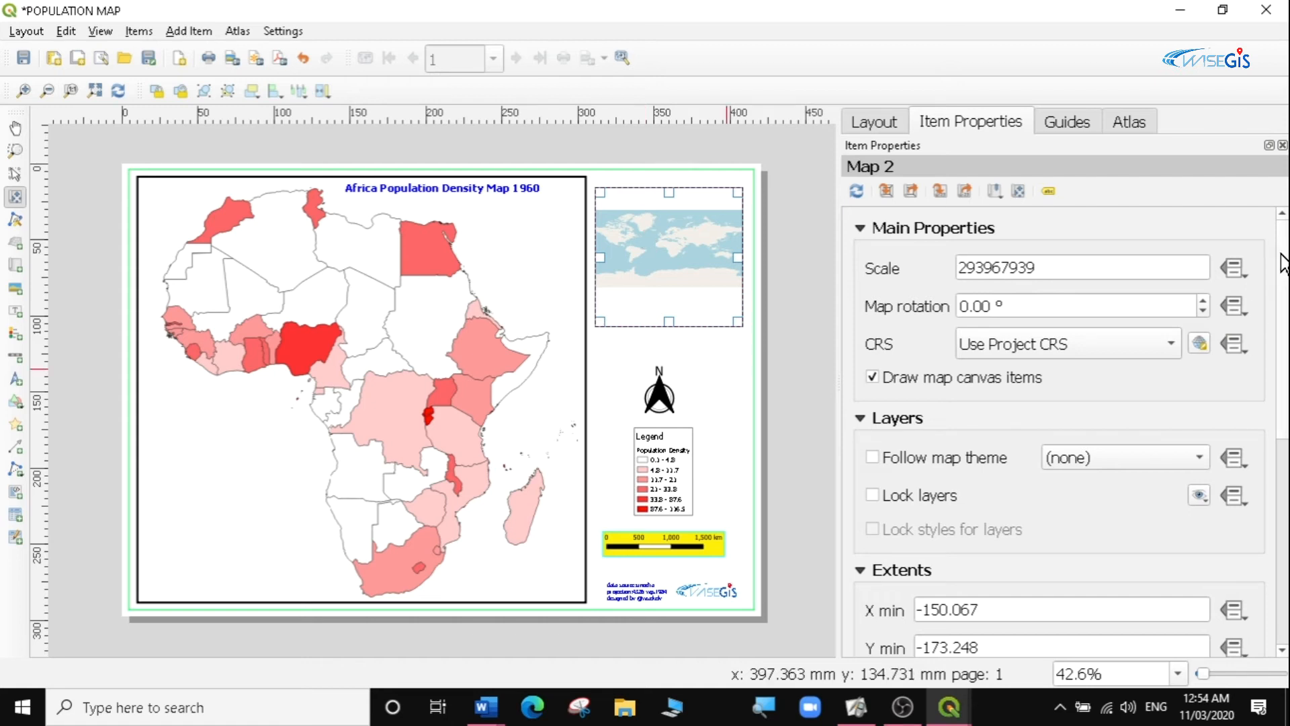
Add an overview to the world inset map that uses Map 1 as its map frame.
{"action": "scroll", "coordinate": [1280, 262], "scroll_direction": "down", "scroll_amount": 5}
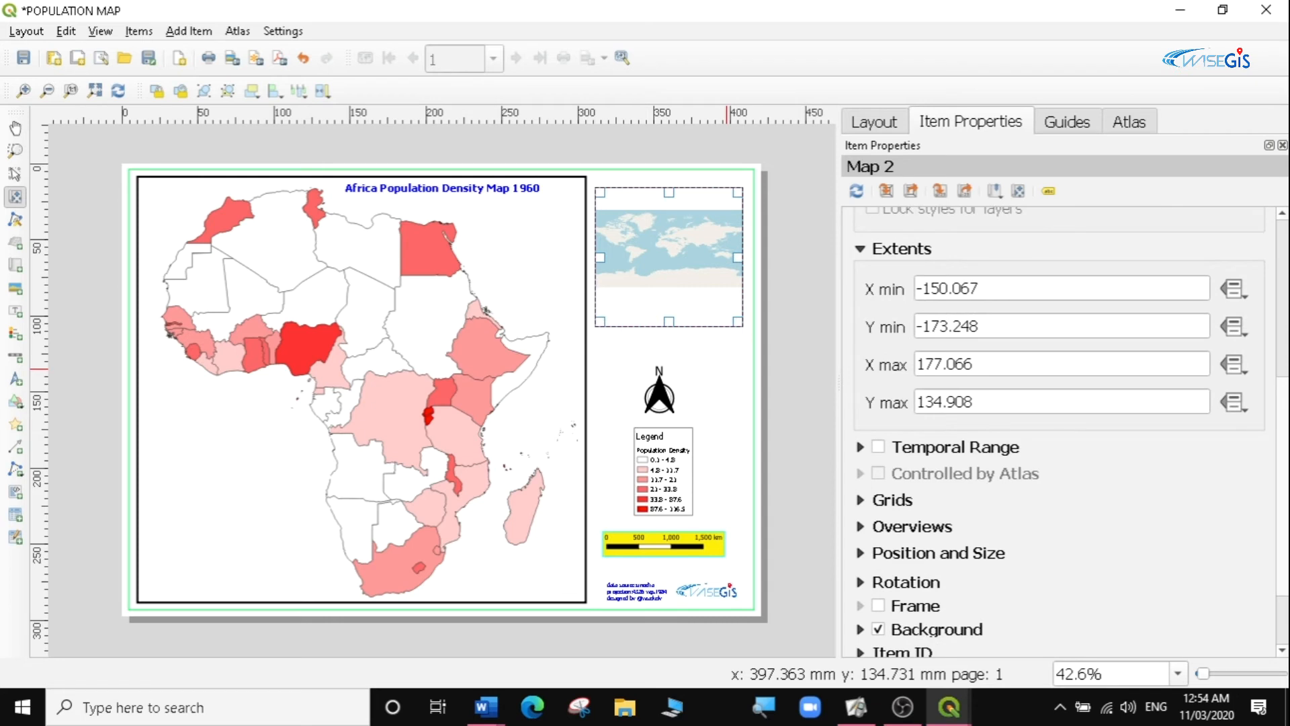
{"action": "left_click_drag", "start_coordinate": [1282, 430], "coordinate": [1283, 428]}
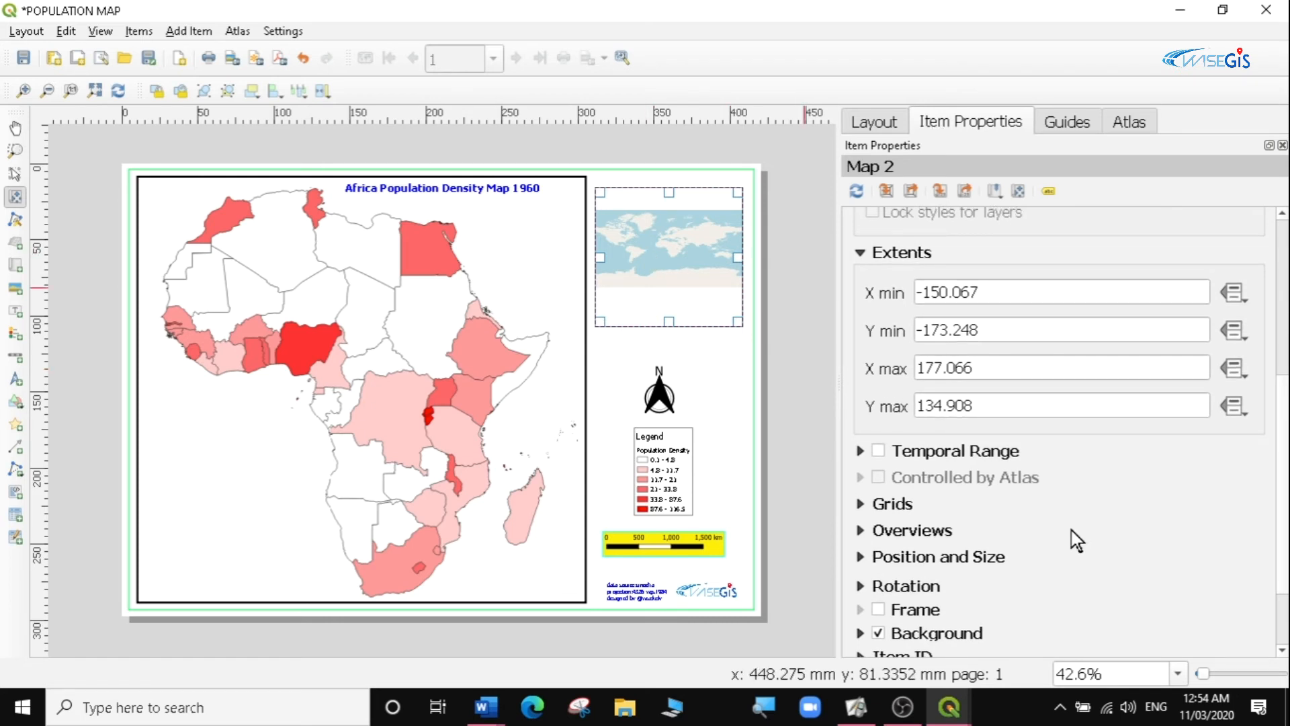
{"action": "left_click", "coordinate": [862, 531]}
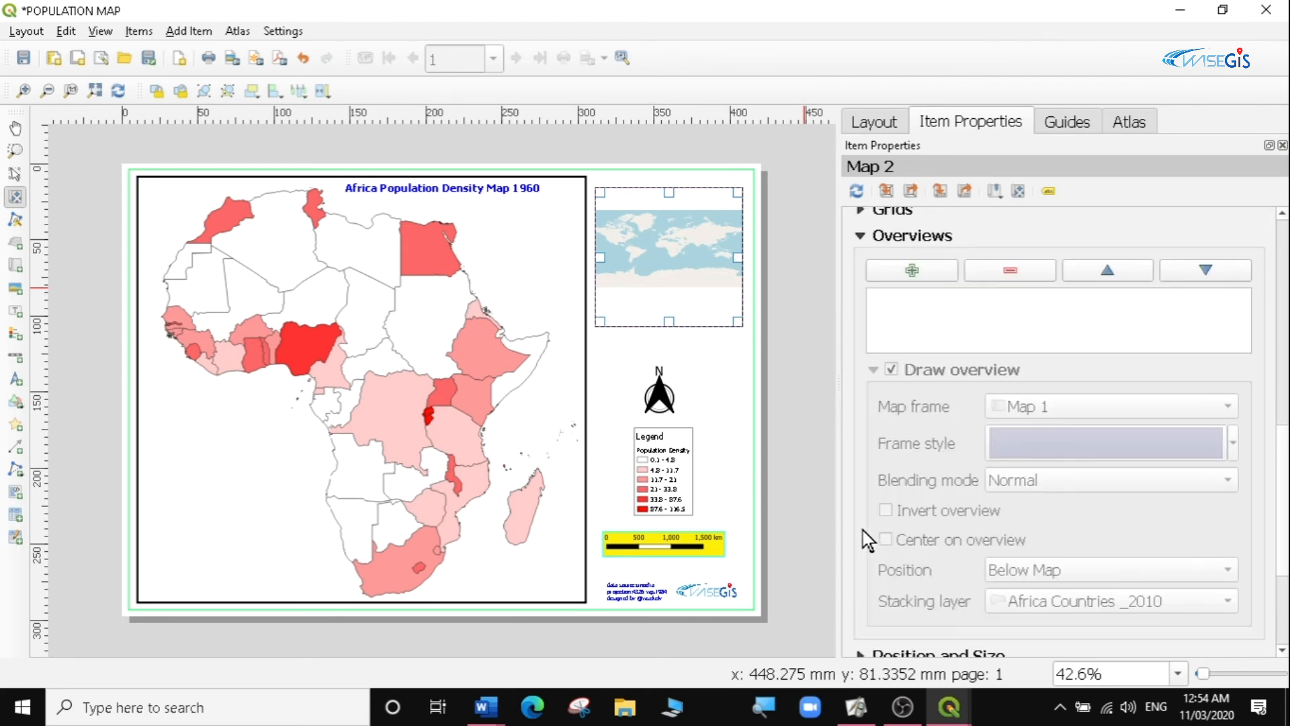
{"action": "left_click", "coordinate": [912, 271]}
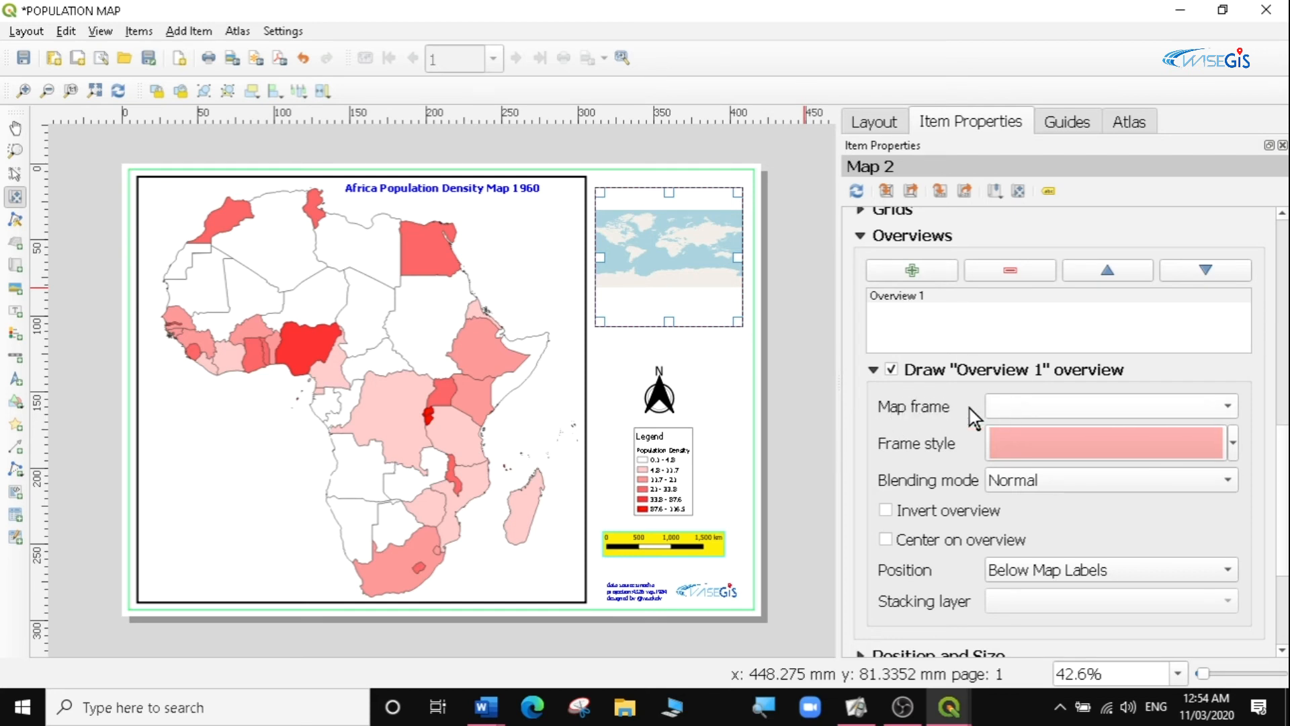
{"action": "left_click", "coordinate": [1067, 413]}
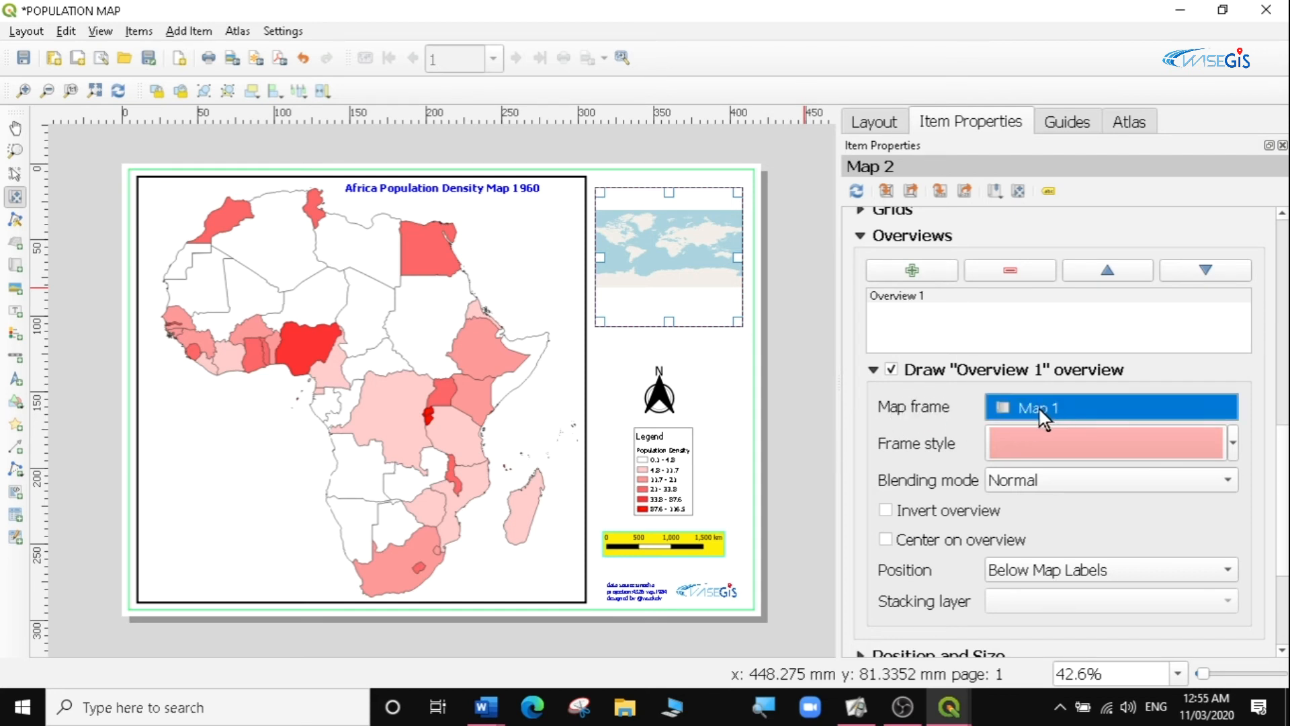
{"action": "left_click", "coordinate": [1066, 411]}
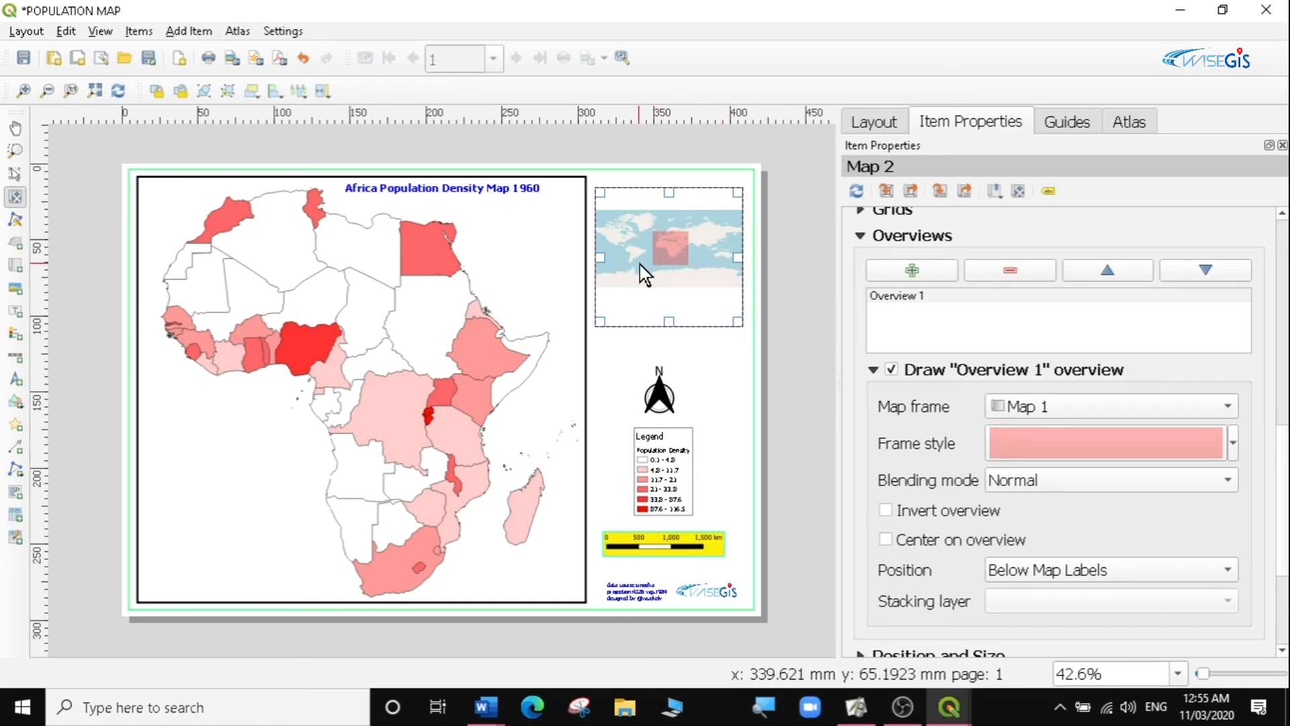
Change the overview frame's simple fill to an Outline: Simple line symbol and colour it red.
{"action": "left_click", "coordinate": [1093, 454]}
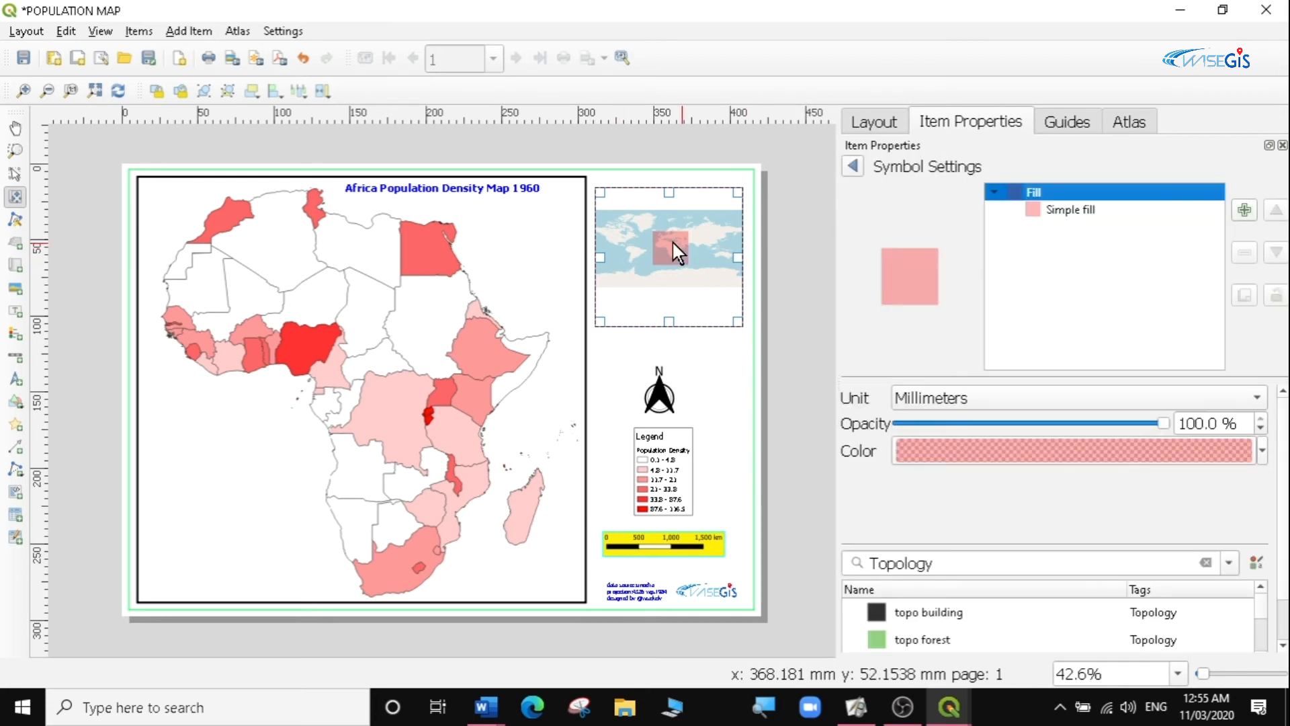
{"action": "left_click", "coordinate": [1074, 209]}
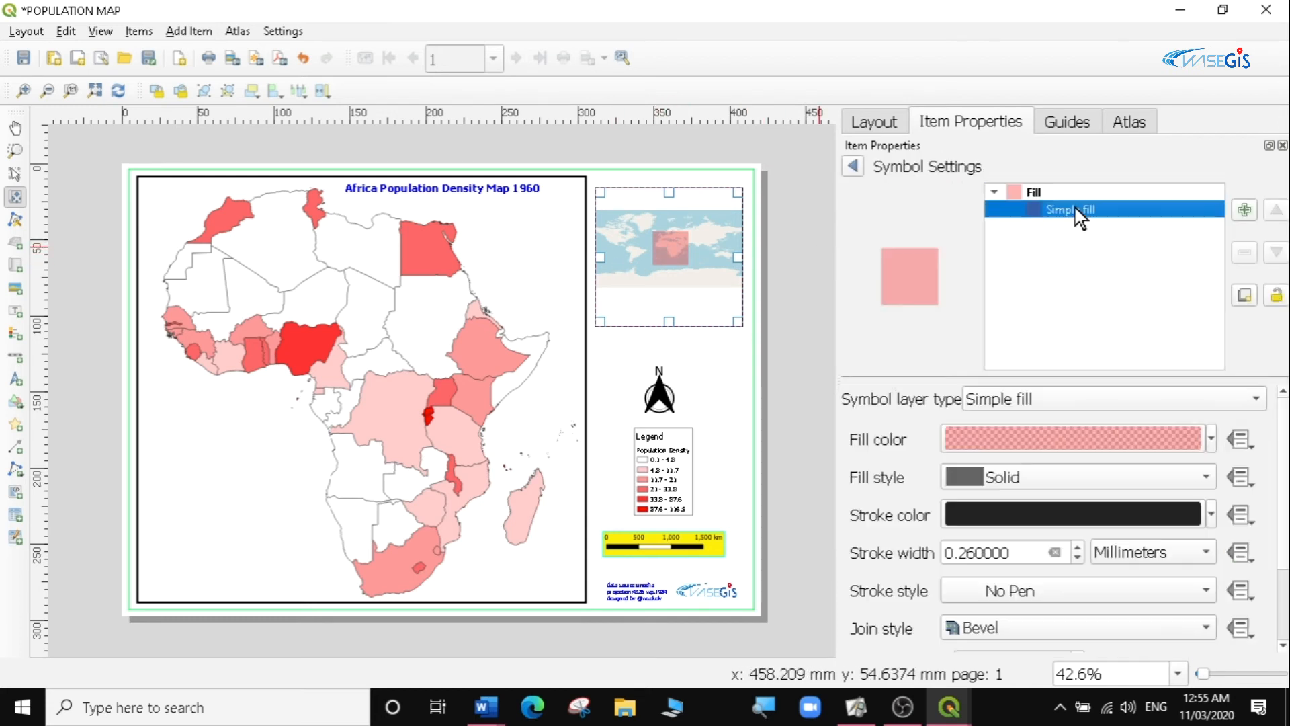
{"action": "left_click", "coordinate": [1240, 396]}
{"action": "left_click", "coordinate": [1042, 501]}
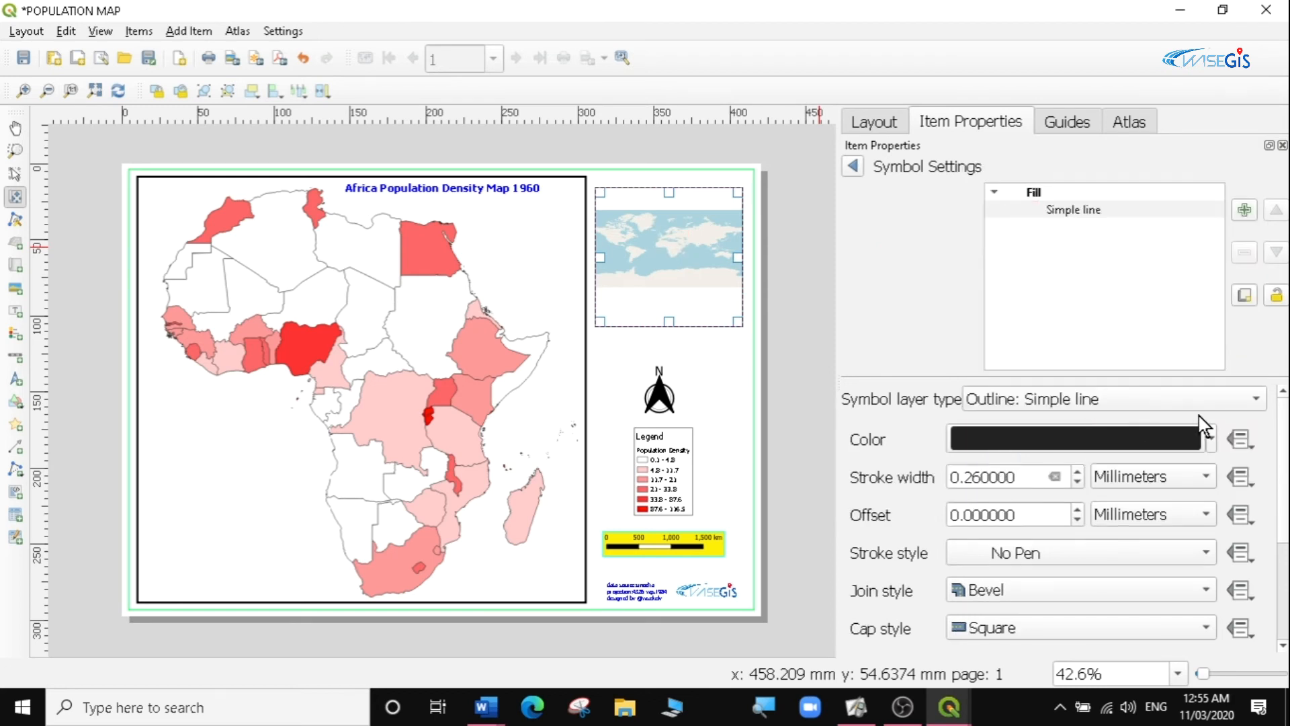
{"action": "left_click", "coordinate": [1217, 441]}
{"action": "left_click", "coordinate": [1171, 295]}
{"action": "left_click", "coordinate": [1188, 302]}
{"action": "left_click", "coordinate": [895, 277]}
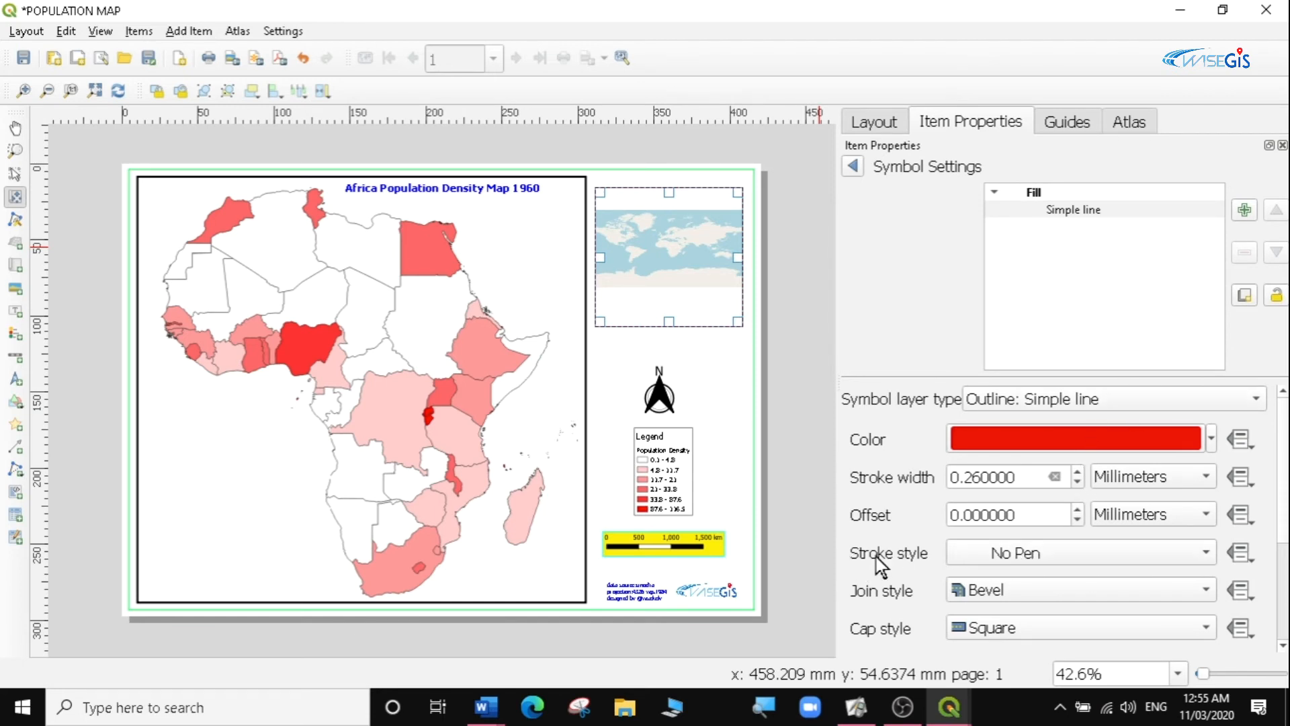
Give the overview outline a Solid Line stroke style with a width of 0.86 mm, and return to the inset map's properties.
{"action": "left_click", "coordinate": [1161, 550]}
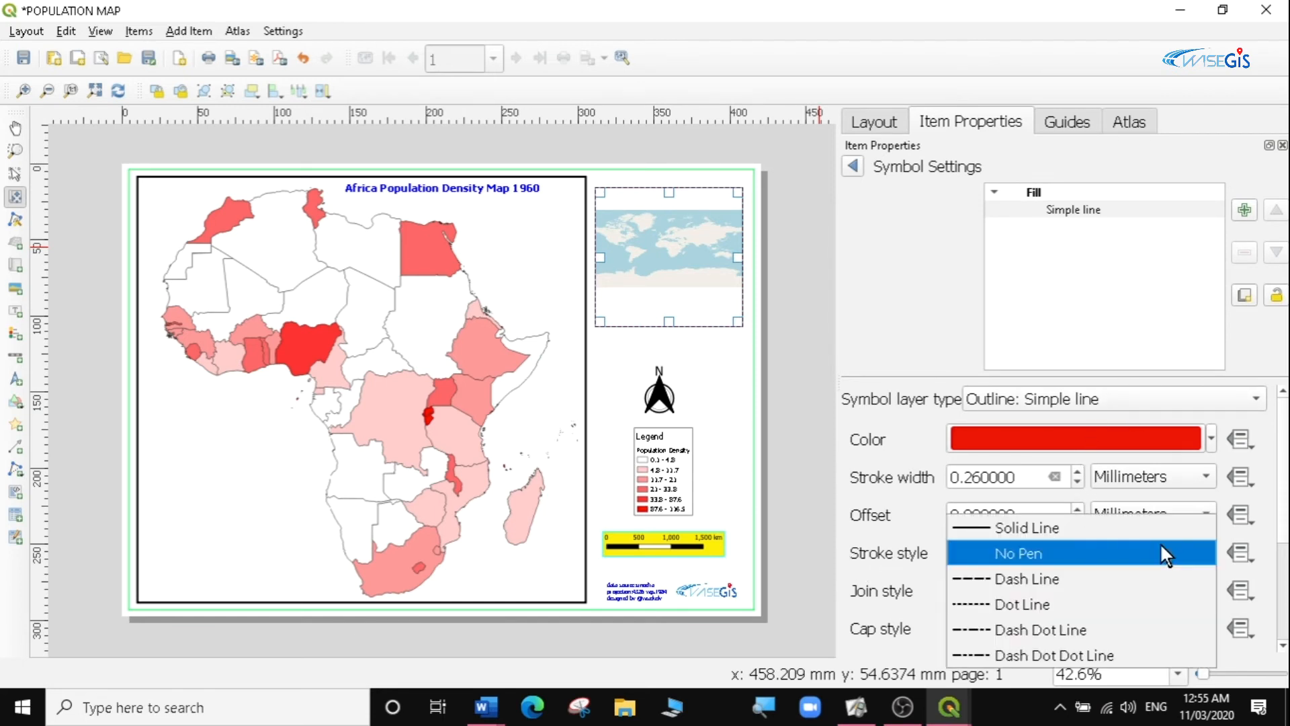
{"action": "left_click", "coordinate": [1019, 529]}
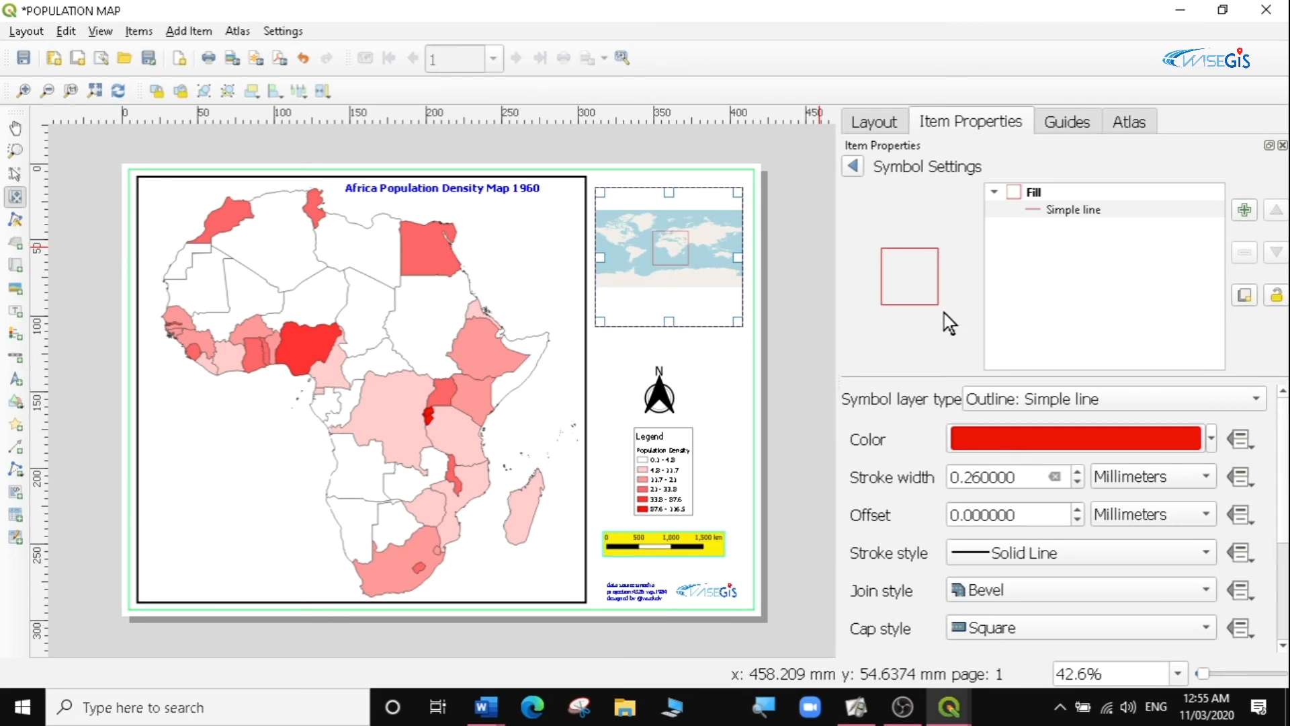
{"action": "left_click", "coordinate": [1077, 471]}
{"action": "left_click", "coordinate": [1077, 471]}
{"action": "left_click", "coordinate": [1077, 471]}
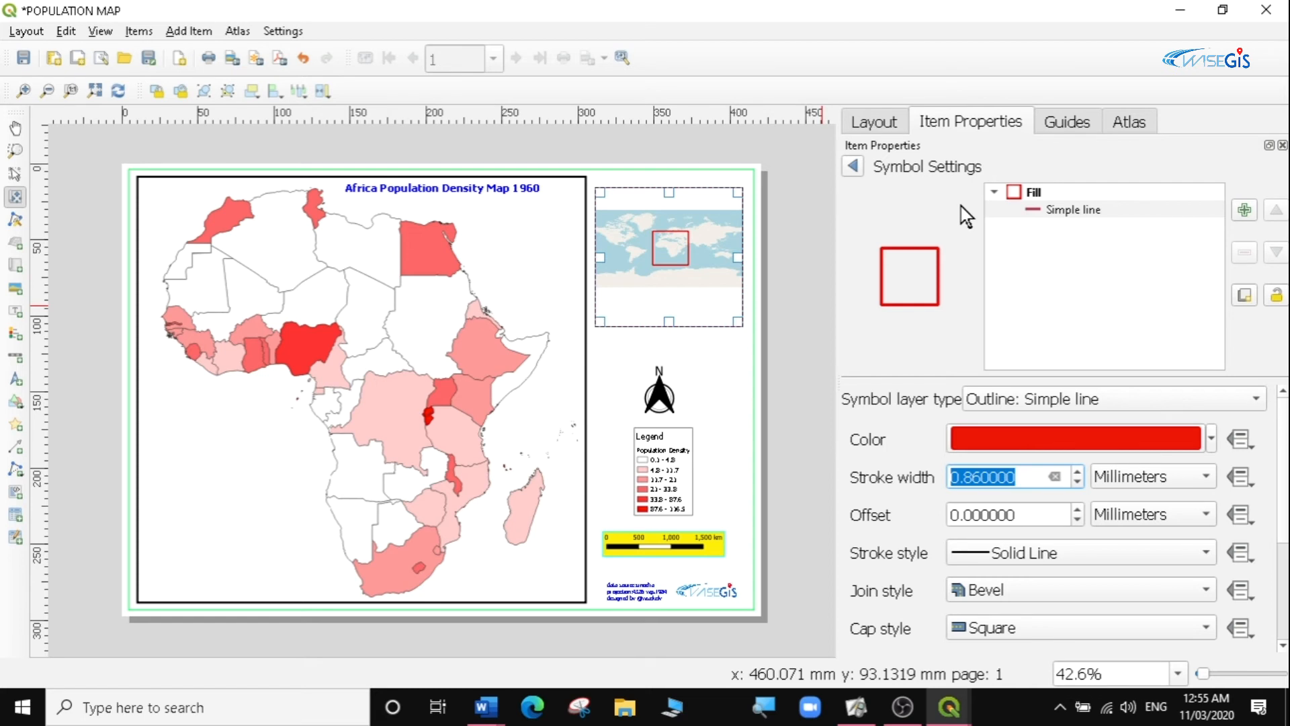
{"action": "left_click", "coordinate": [853, 165]}
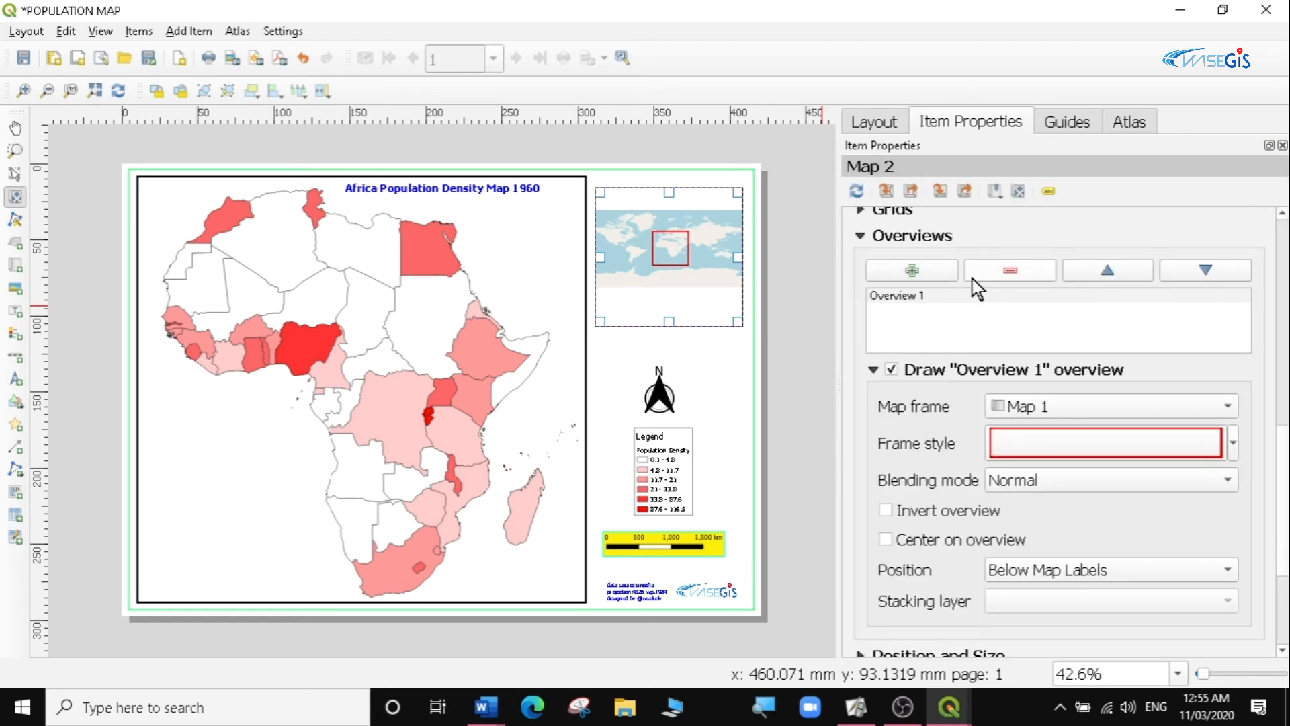
Lock the layers and the layer styles of the inset map.
{"action": "scroll", "coordinate": [1274, 363], "scroll_direction": "up", "scroll_amount": 8}
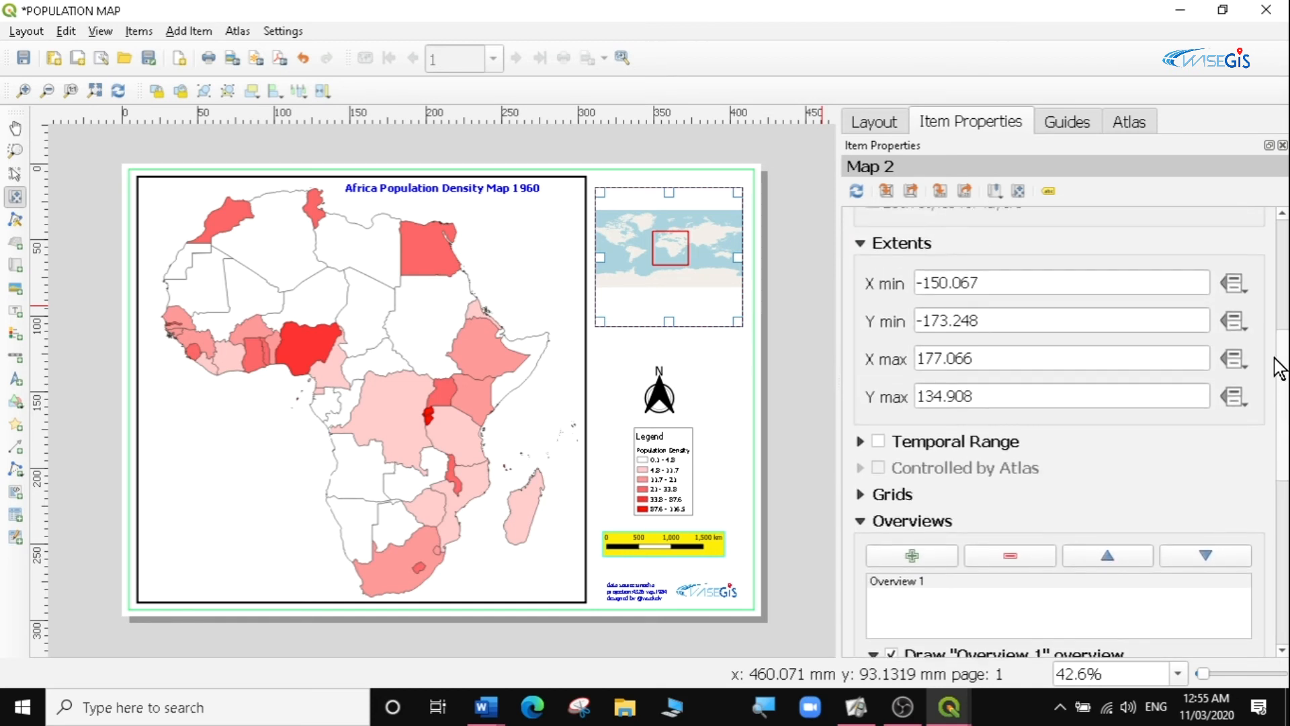
{"action": "scroll", "coordinate": [1275, 302], "scroll_direction": "up", "scroll_amount": 1}
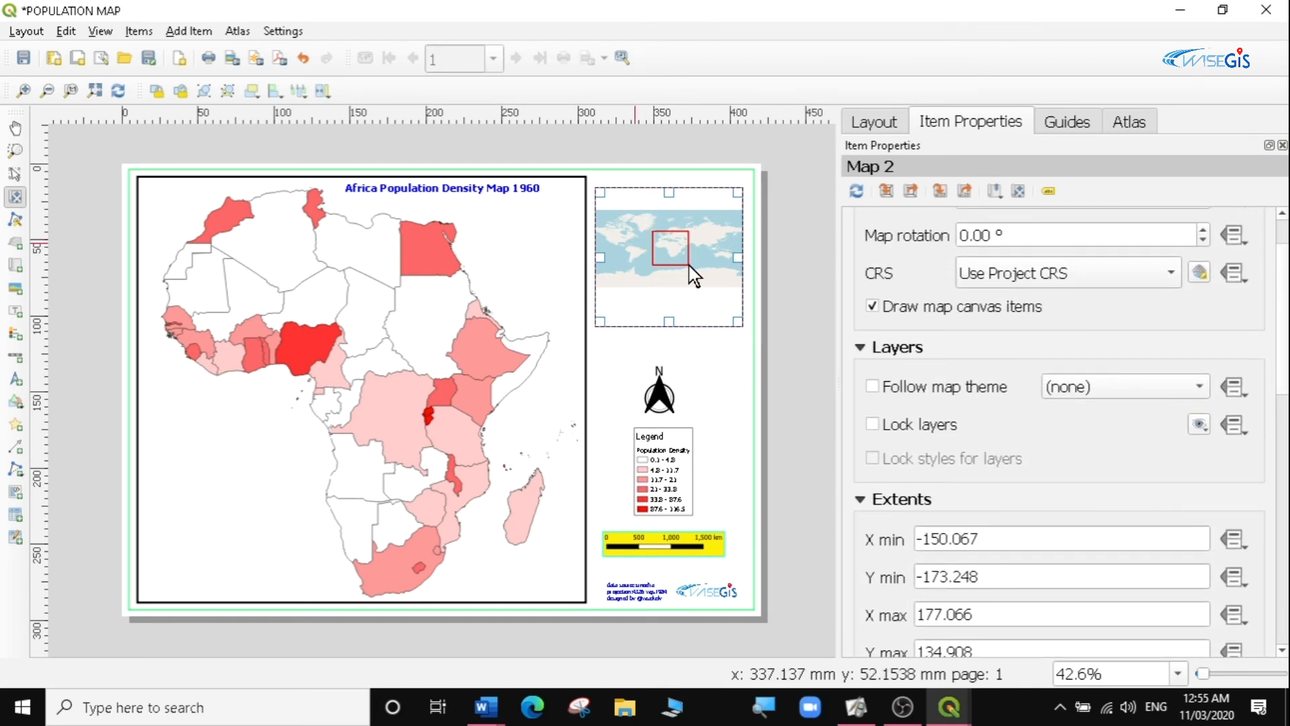
{"action": "left_click", "coordinate": [874, 424]}
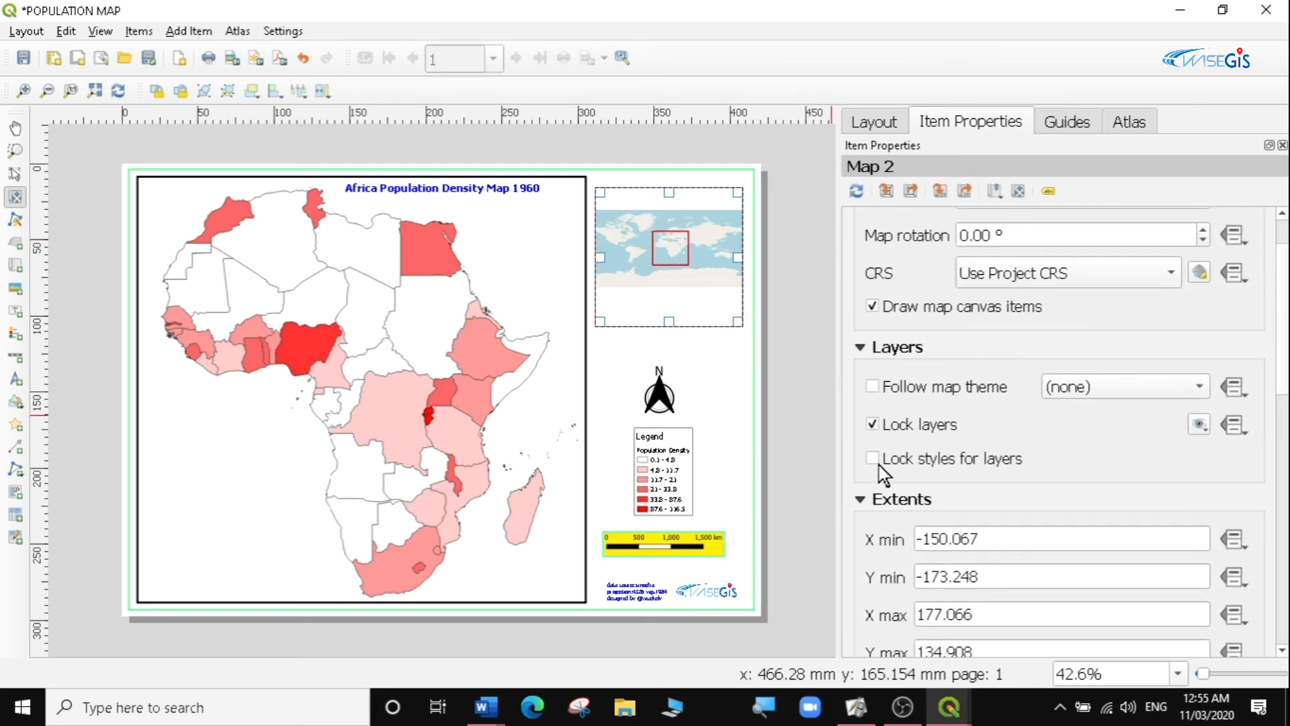
{"action": "left_click", "coordinate": [874, 459]}
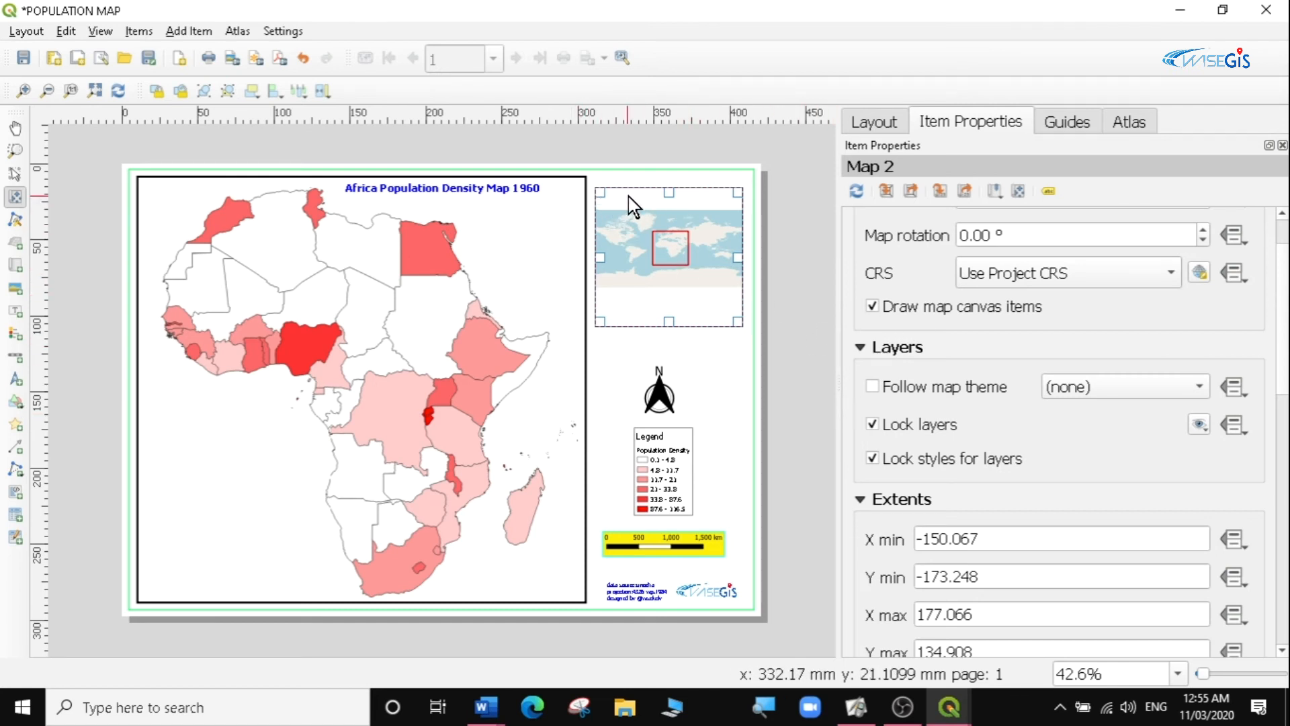
Add a label reading "Locator Map" in the blank strip above the world image of the inset map.
{"action": "left_click", "coordinate": [189, 31]}
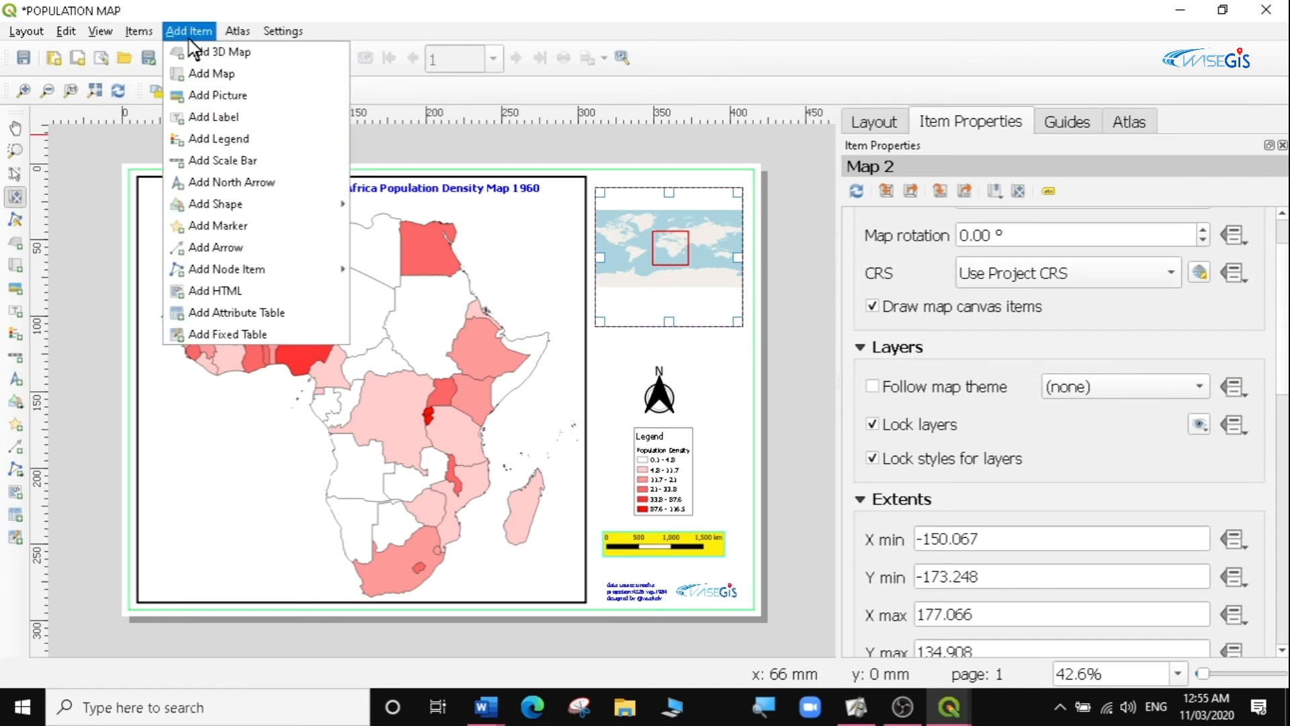
{"action": "left_click", "coordinate": [214, 121]}
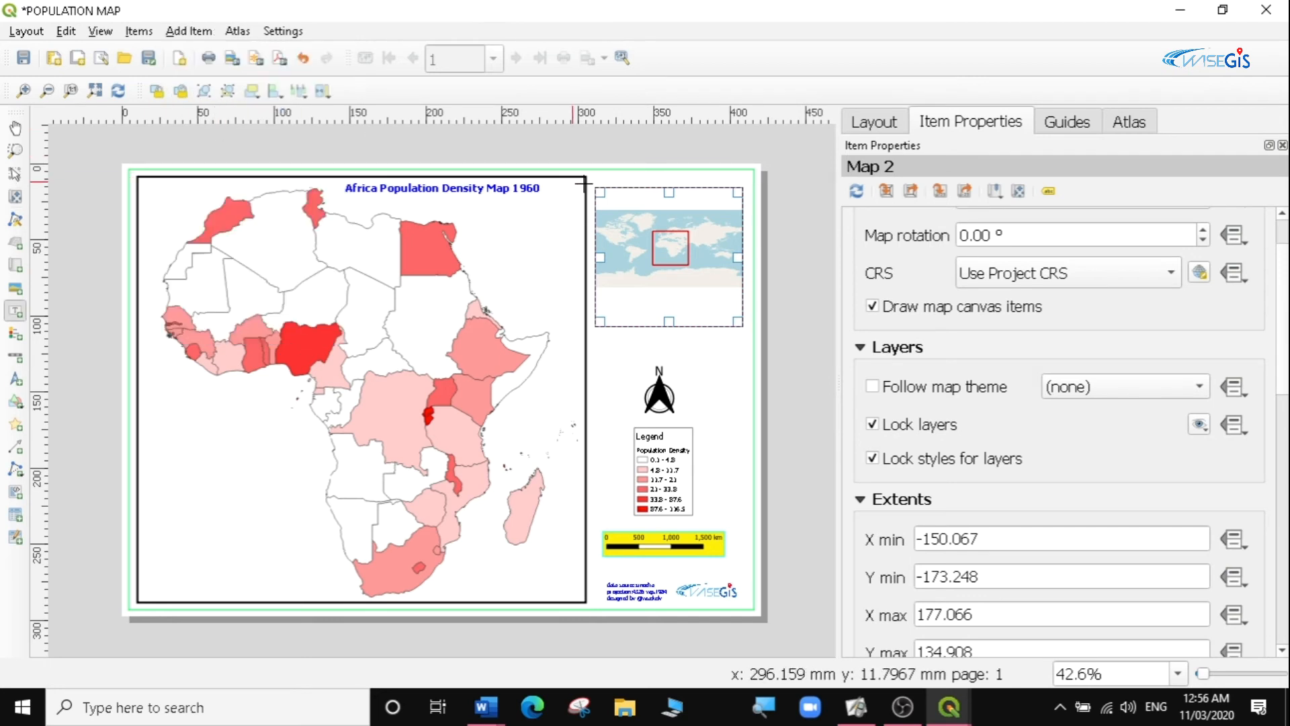
{"action": "left_click_drag", "start_coordinate": [623, 189], "coordinate": [719, 207]}
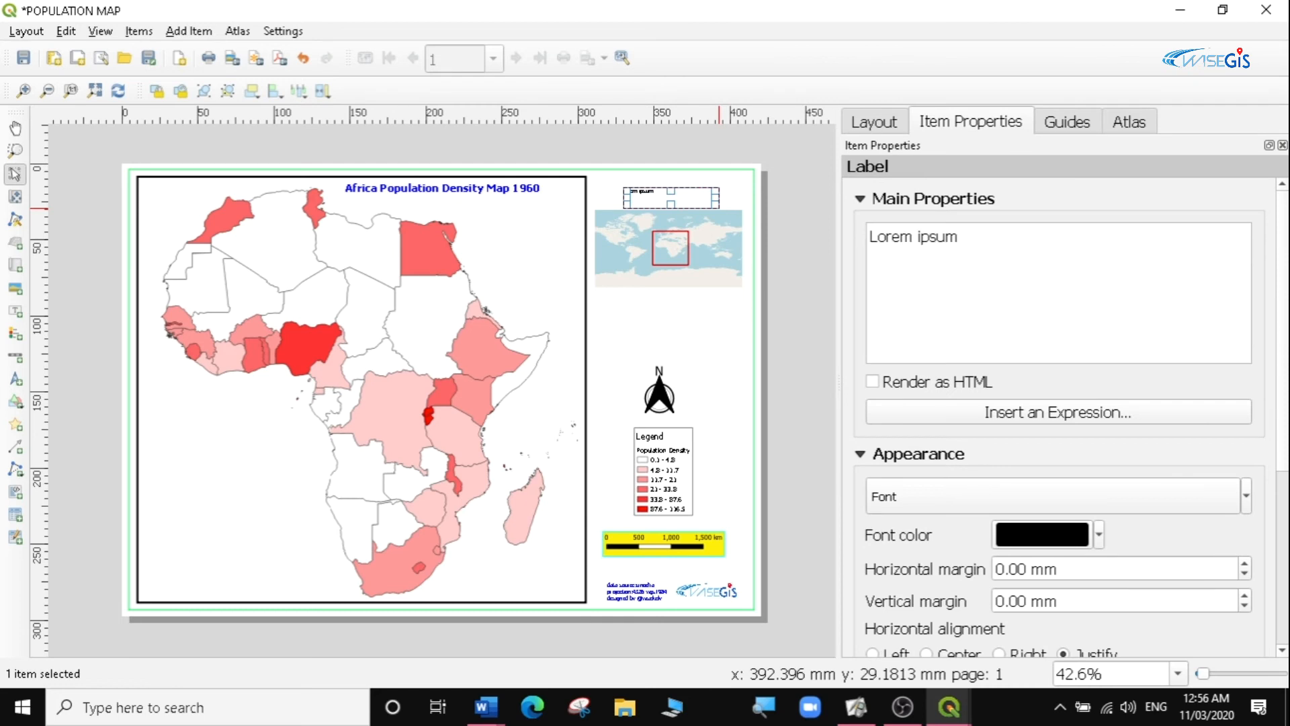
{"action": "key", "text": "BackSpace"}
{"action": "key", "text": "BackSpace"}
{"action": "key", "text": "BackSpace"}
{"action": "key", "text": "BackSpace"}
{"action": "key", "text": "BackSpace"}
{"action": "key", "text": "BackSpace"}
{"action": "key", "text": "BackSpace"}
{"action": "key", "text": "BackSpace"}
{"action": "key", "text": "BackSpace"}
{"action": "key", "text": "BackSpace"}
{"action": "type", "text": "ocator Map"}
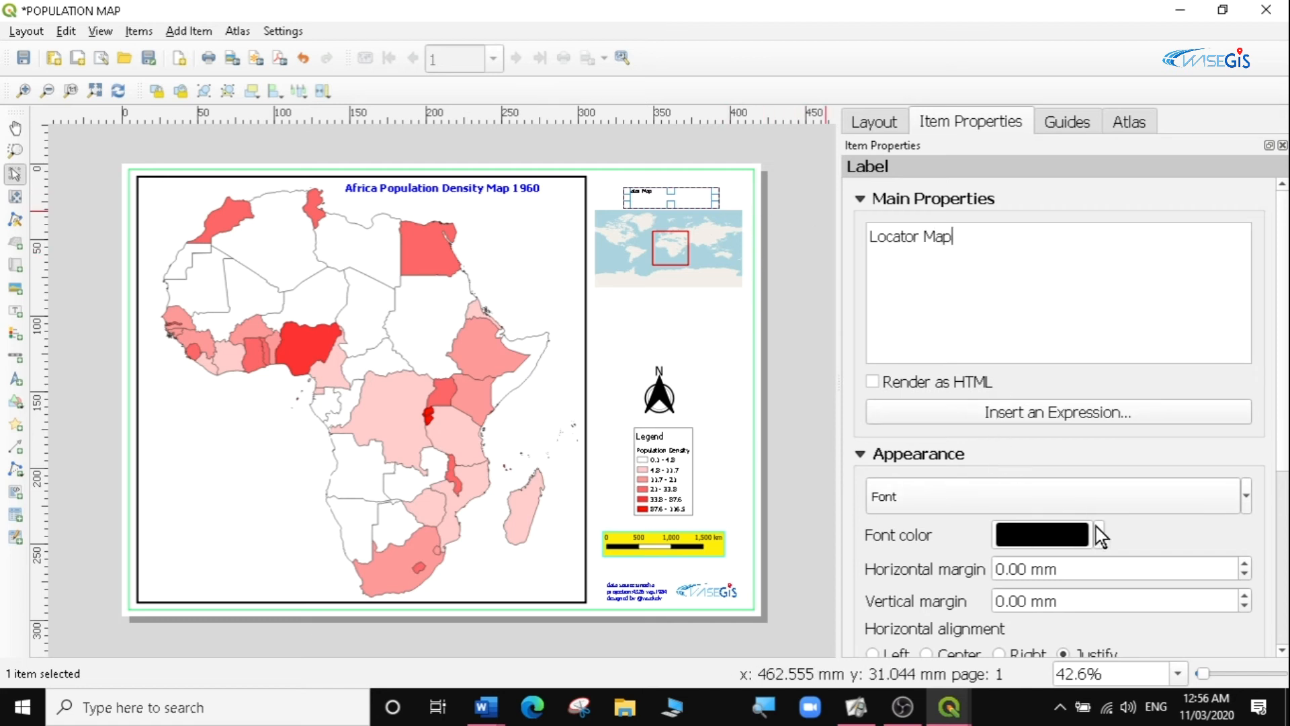
Set the Locator Map label's font to bold at size 14.
{"action": "left_click", "coordinate": [1180, 511]}
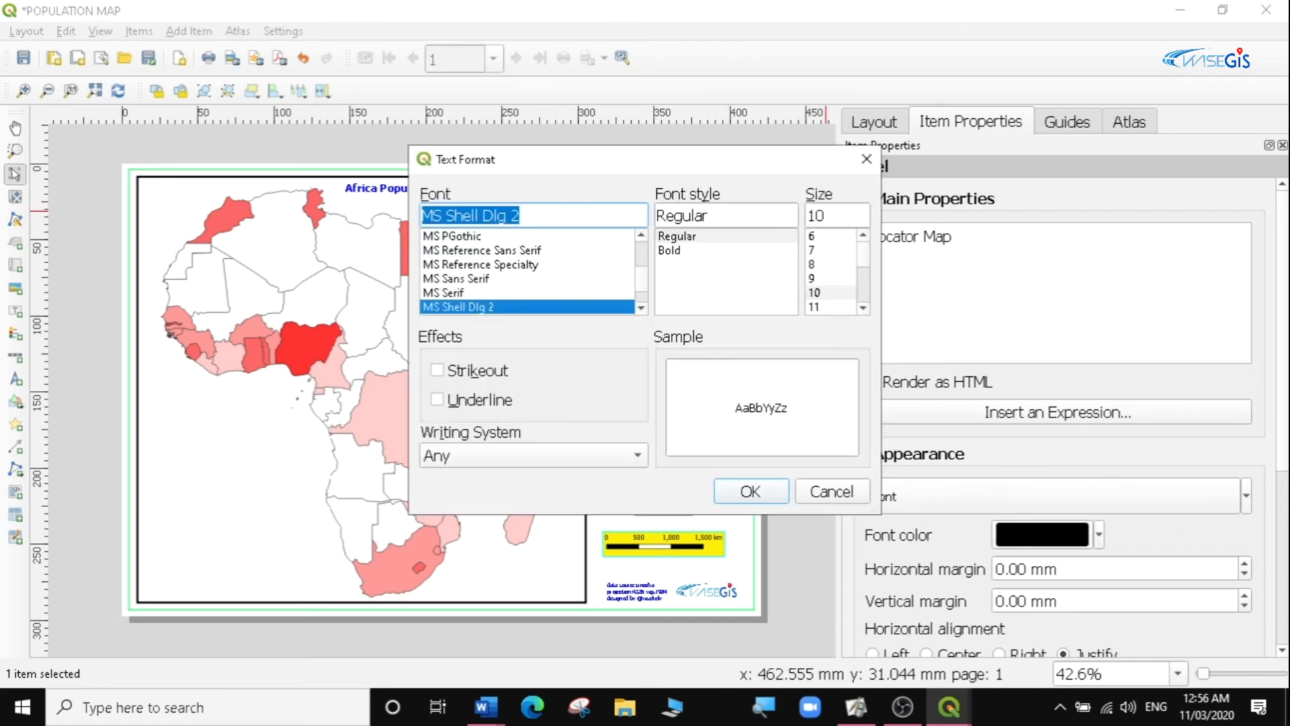
{"action": "double_click", "coordinate": [815, 215]}
{"action": "type", "text": "14"}
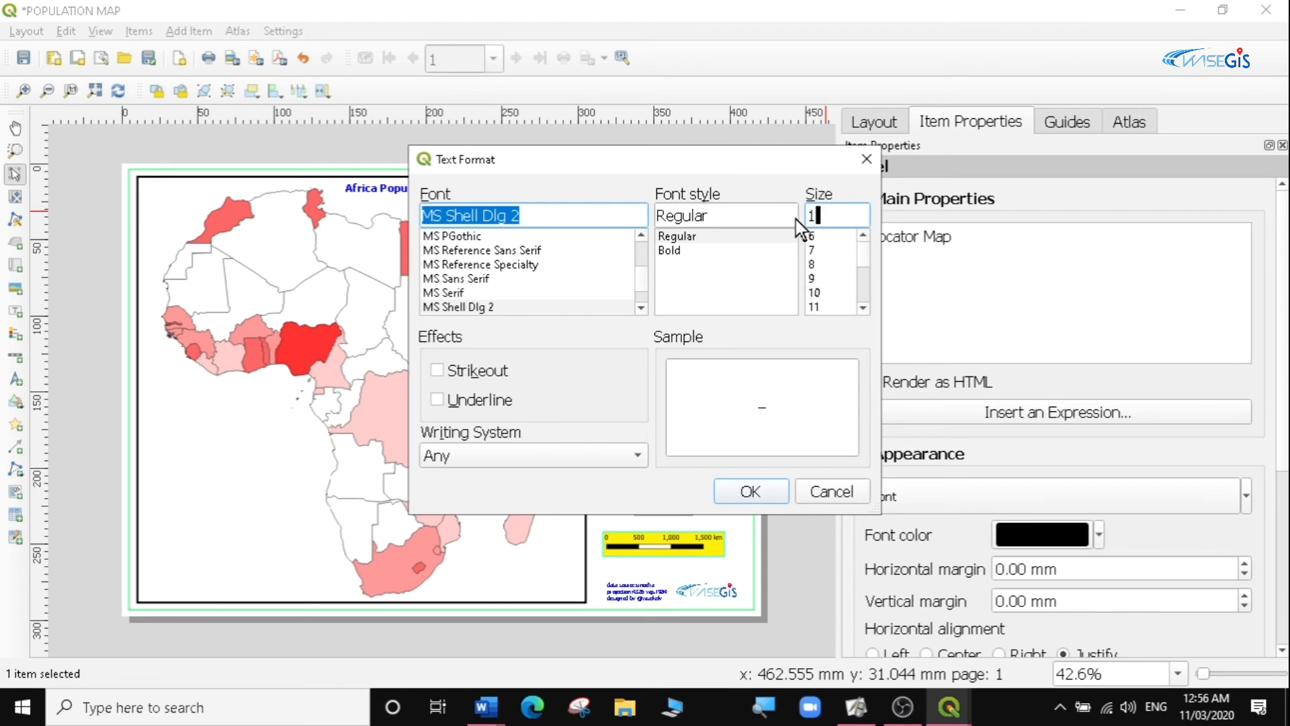
{"action": "left_click", "coordinate": [676, 251]}
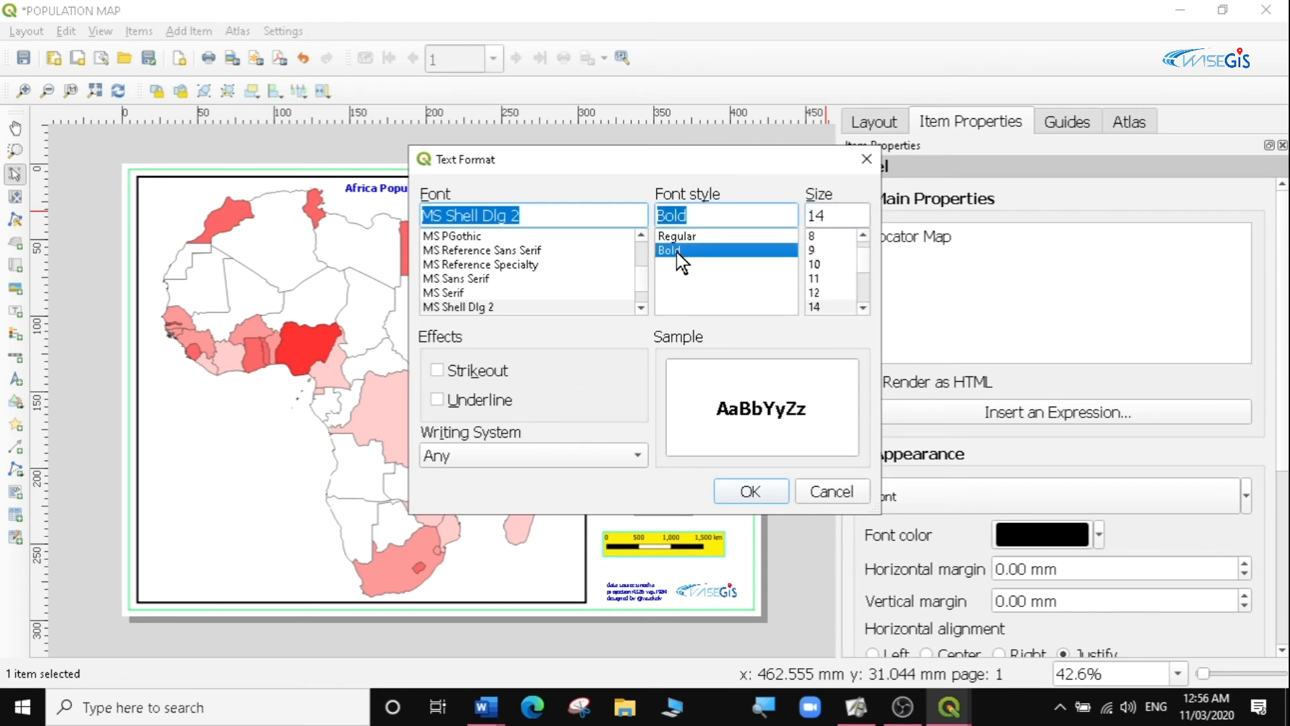
{"action": "left_click", "coordinate": [768, 492]}
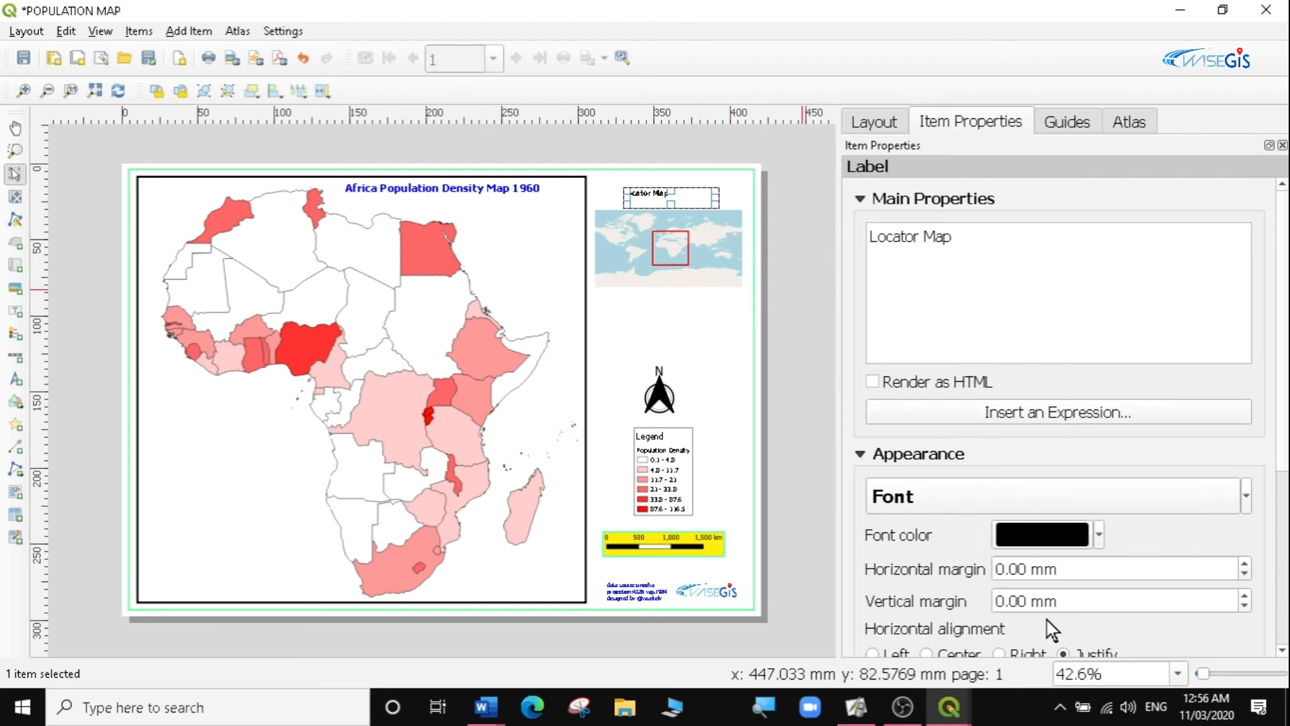
Align the Locator Map label's text to the center horizontally and to the middle vertically.
{"action": "left_click", "coordinate": [946, 649]}
{"action": "scroll", "coordinate": [897, 490], "scroll_direction": "down", "scroll_amount": 3}
{"action": "left_click", "coordinate": [930, 461]}
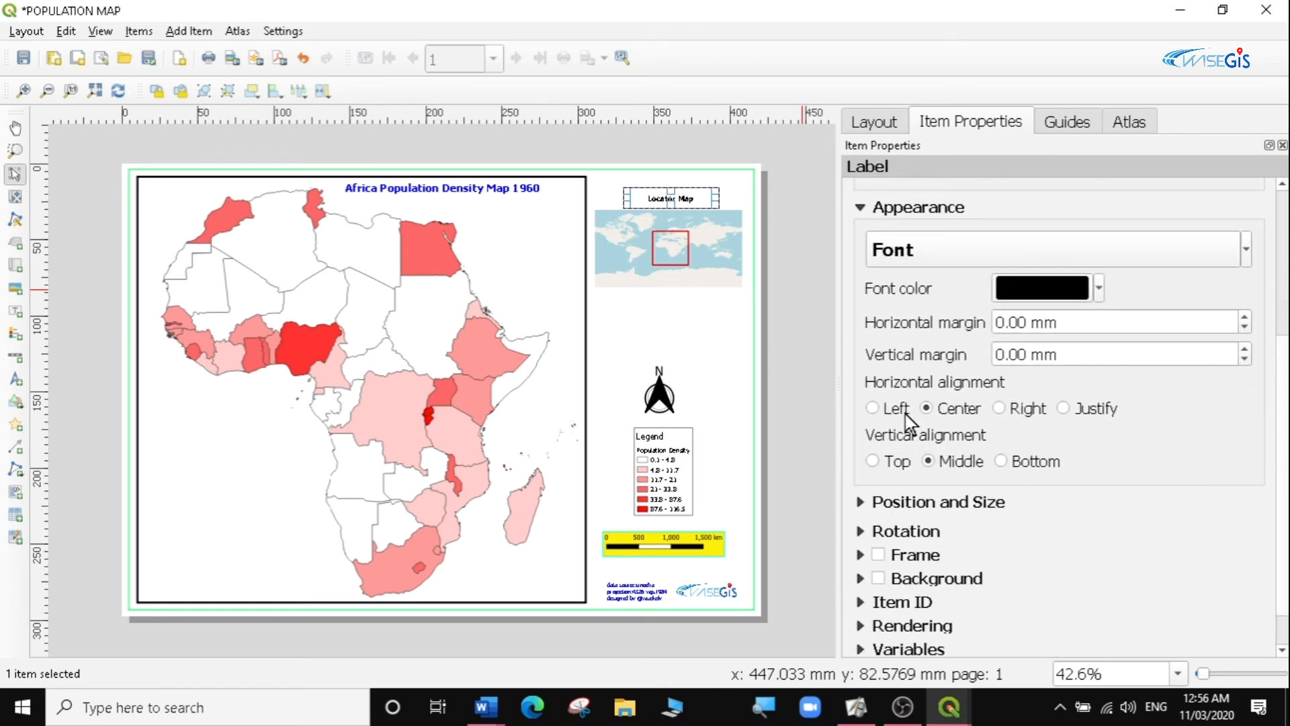
Select the world inset map and enable a frame around it.
{"action": "left_click", "coordinate": [676, 248]}
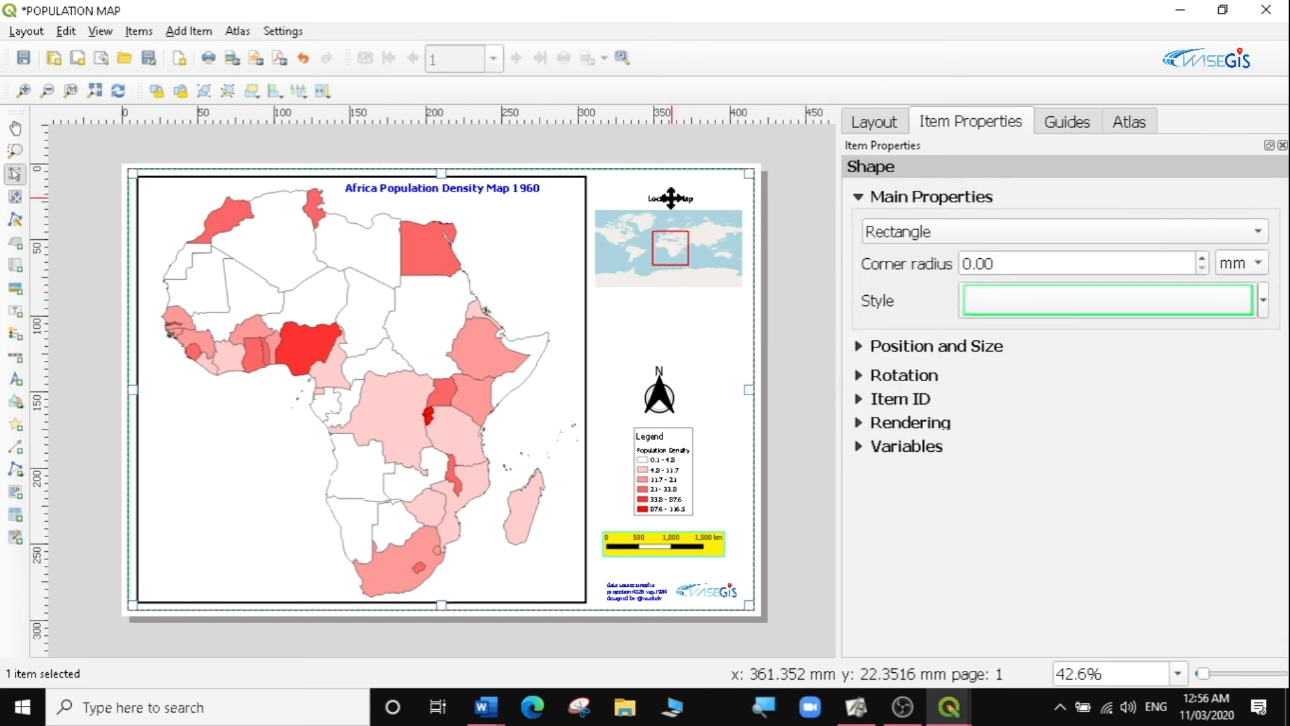
{"action": "left_click", "coordinate": [671, 198]}
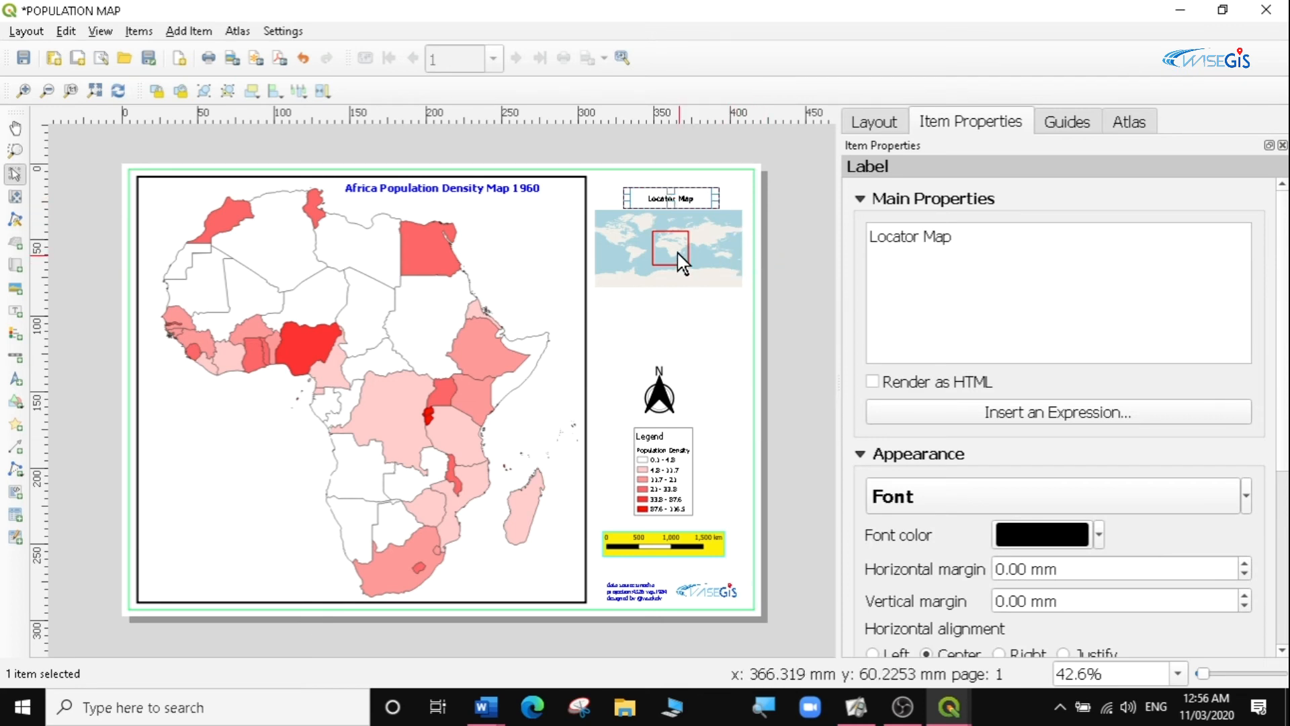
{"action": "left_click", "coordinate": [692, 228]}
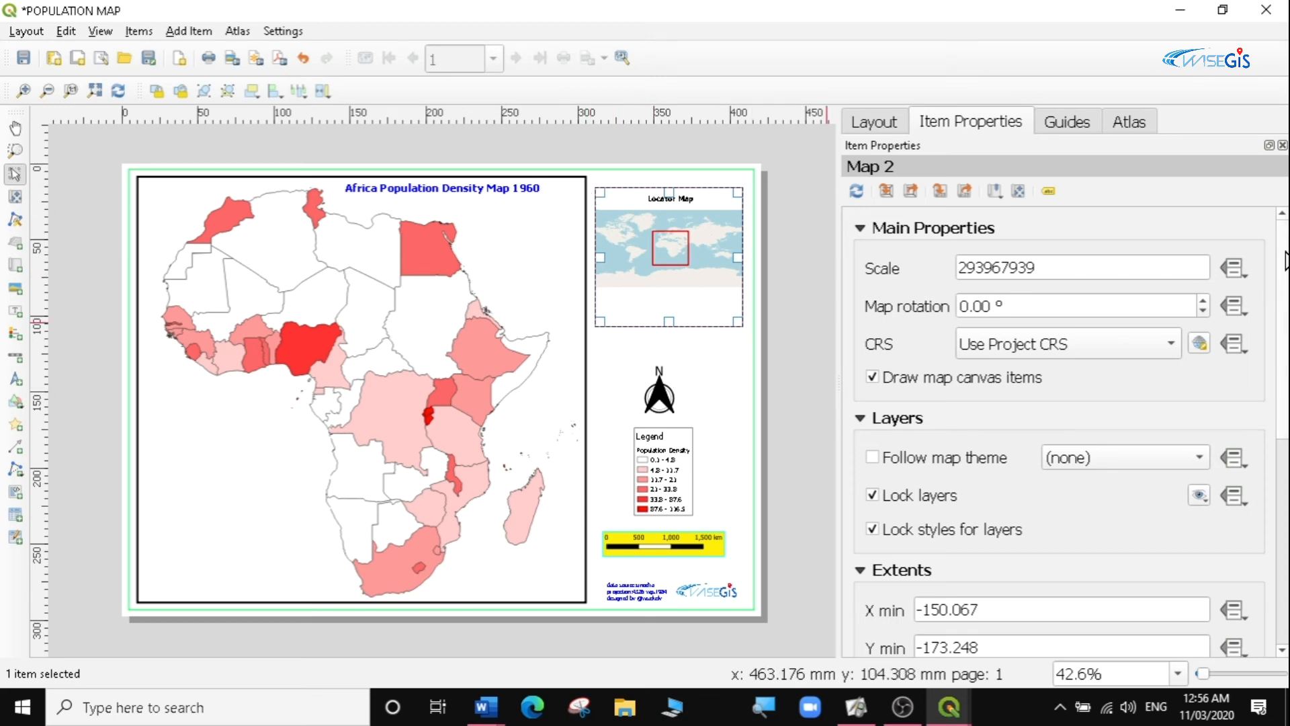
{"action": "scroll", "coordinate": [1286, 261], "scroll_direction": "down", "scroll_amount": 6}
{"action": "scroll", "coordinate": [1058, 430], "scroll_direction": "down", "scroll_amount": 3}
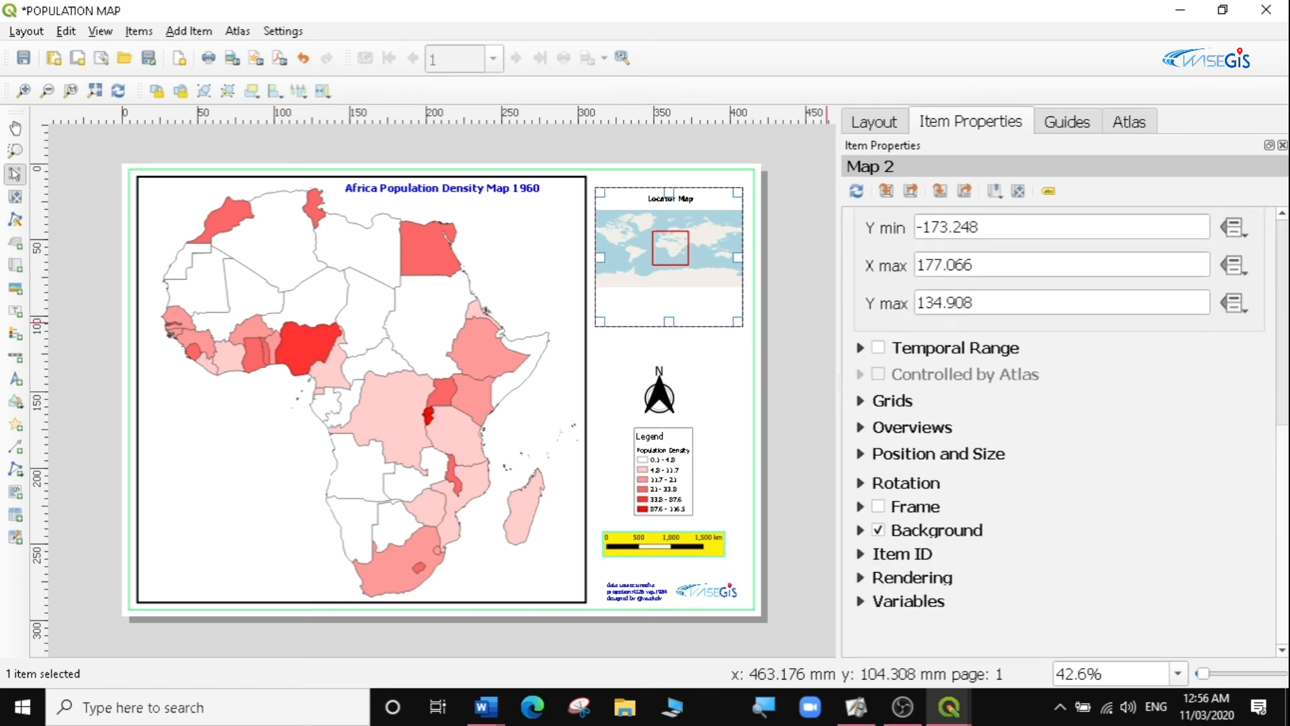
{"action": "left_click", "coordinate": [878, 506]}
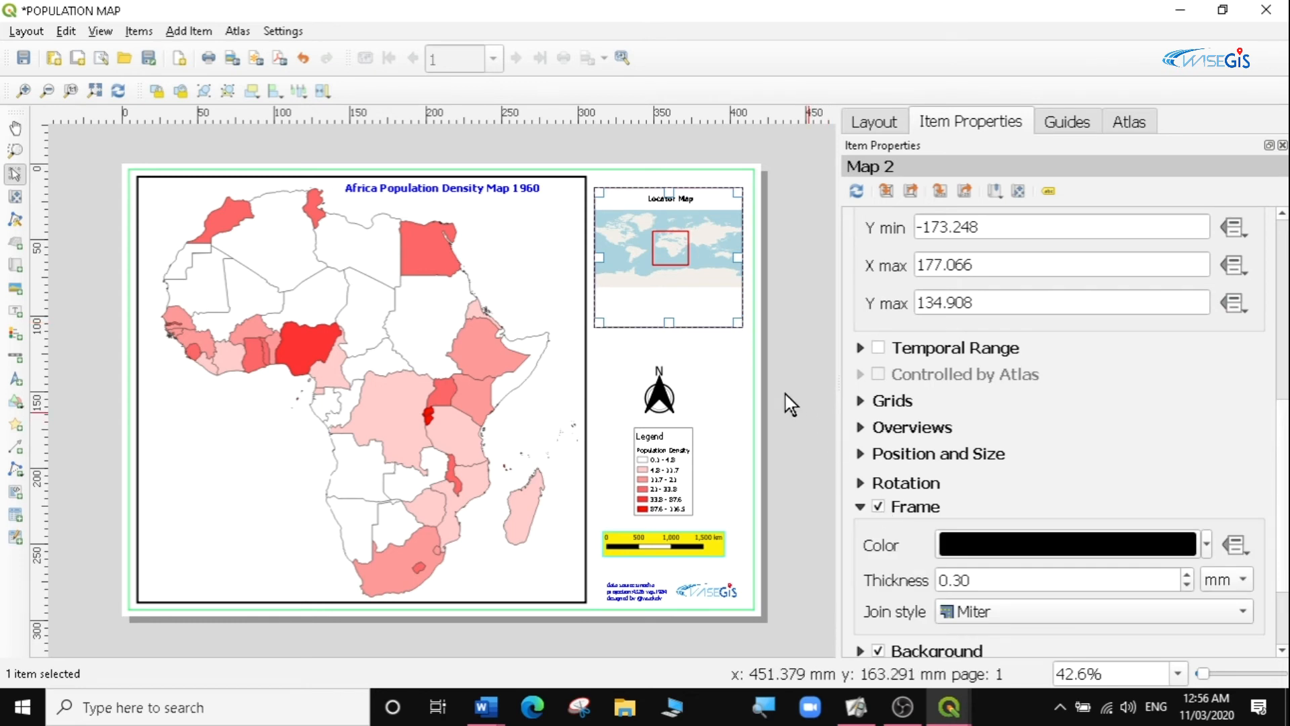
{"action": "left_click", "coordinate": [678, 332]}
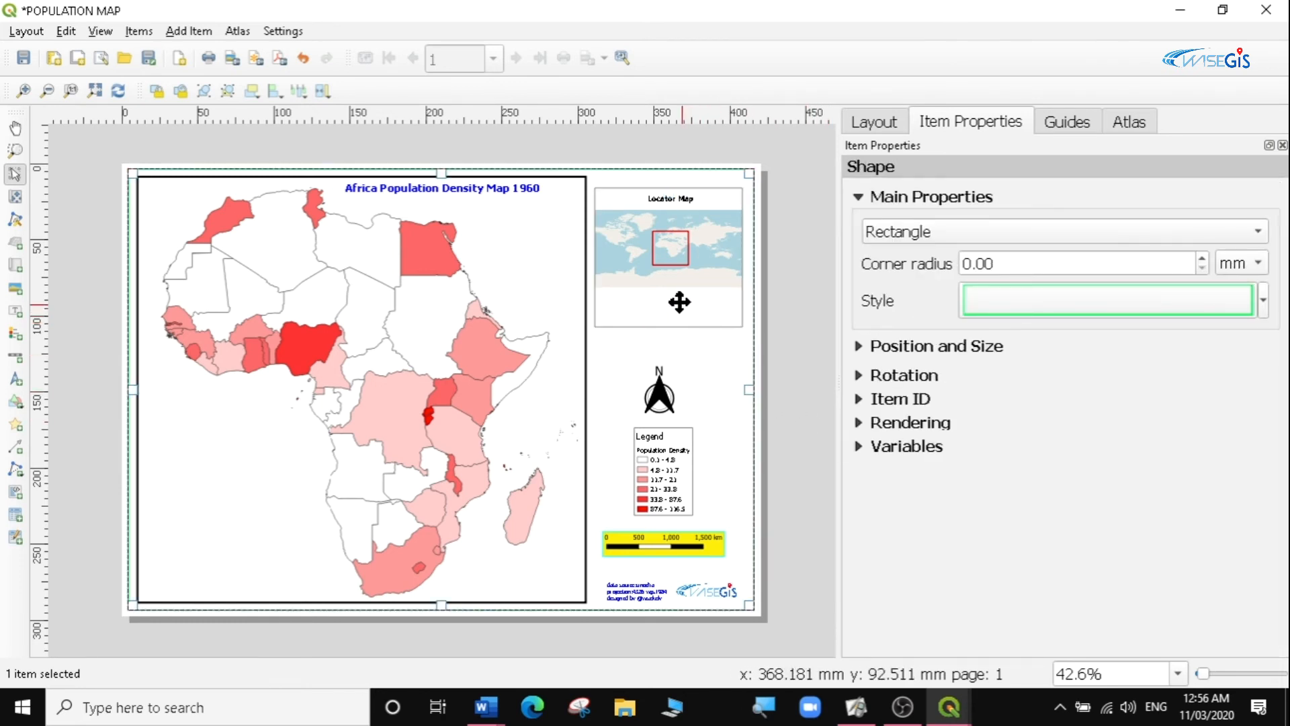
{"action": "left_click", "coordinate": [680, 303]}
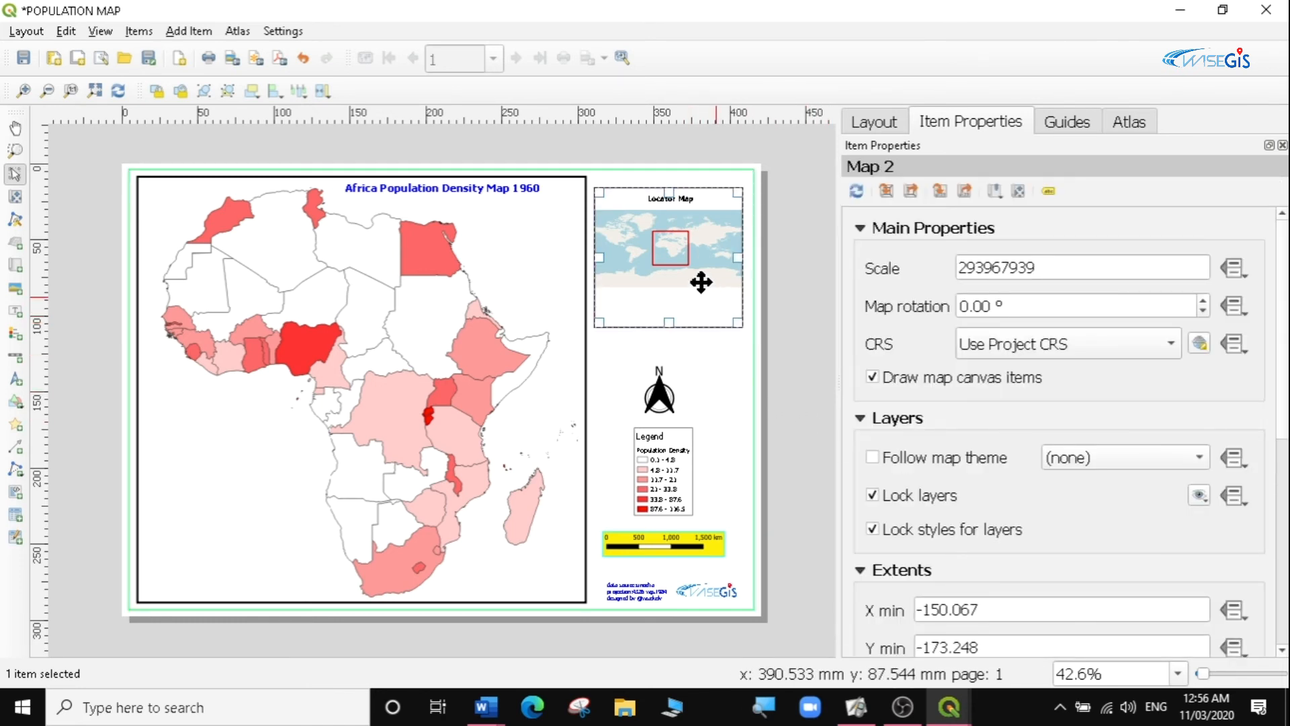
{"action": "left_click", "coordinate": [681, 239]}
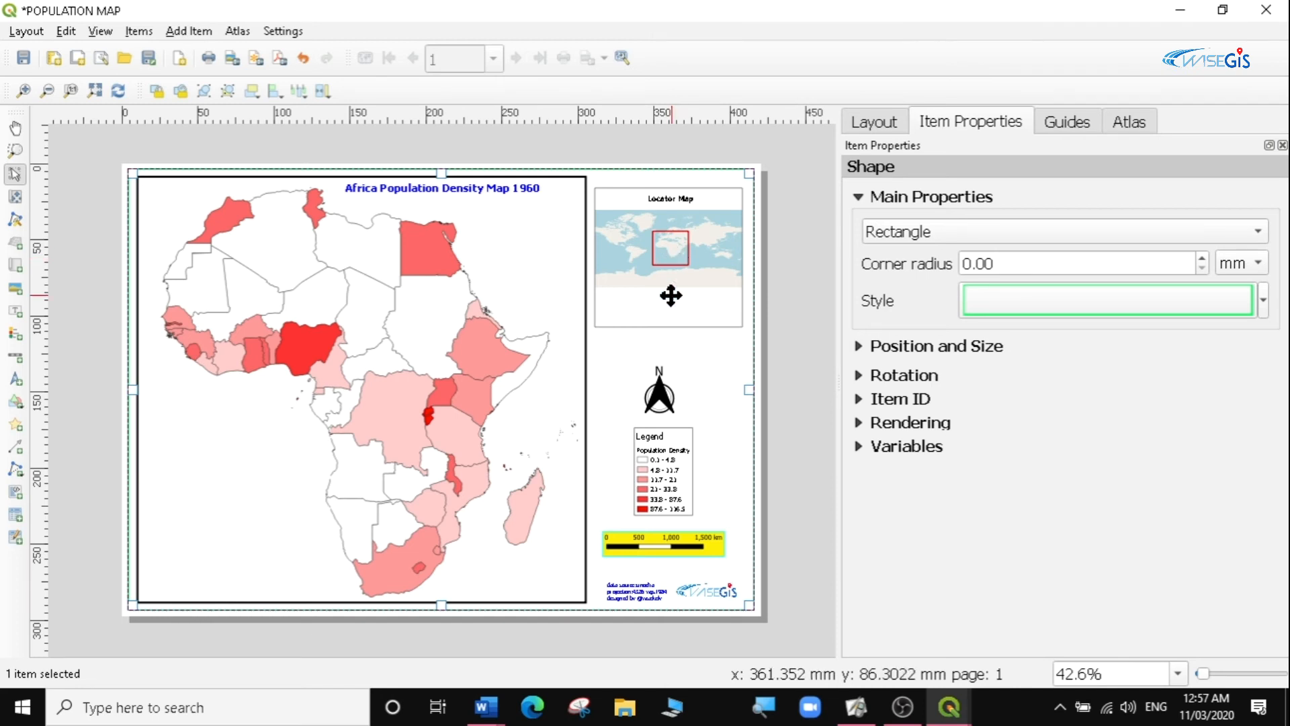
Unlock the layers of the main Africa map, and show only the Africa Countries_1960 layer in the main QGIS project window.
{"action": "left_click", "coordinate": [534, 408]}
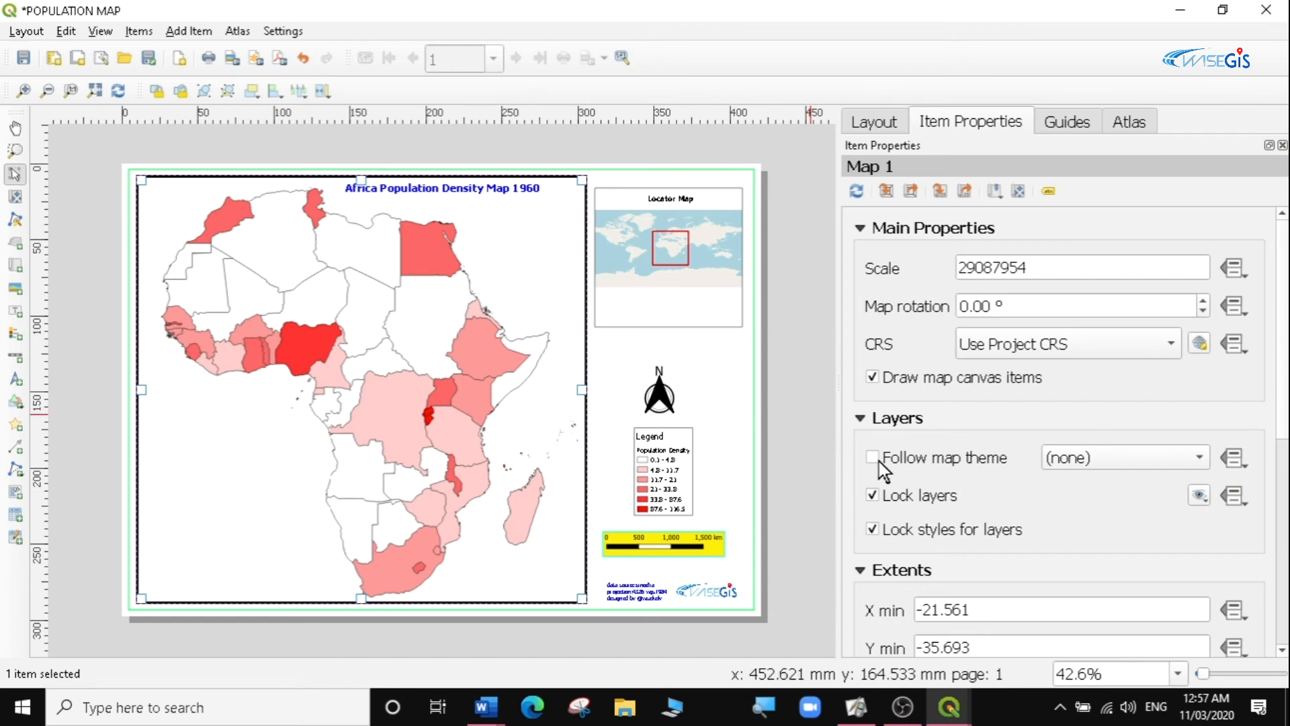
{"action": "left_click", "coordinate": [871, 498]}
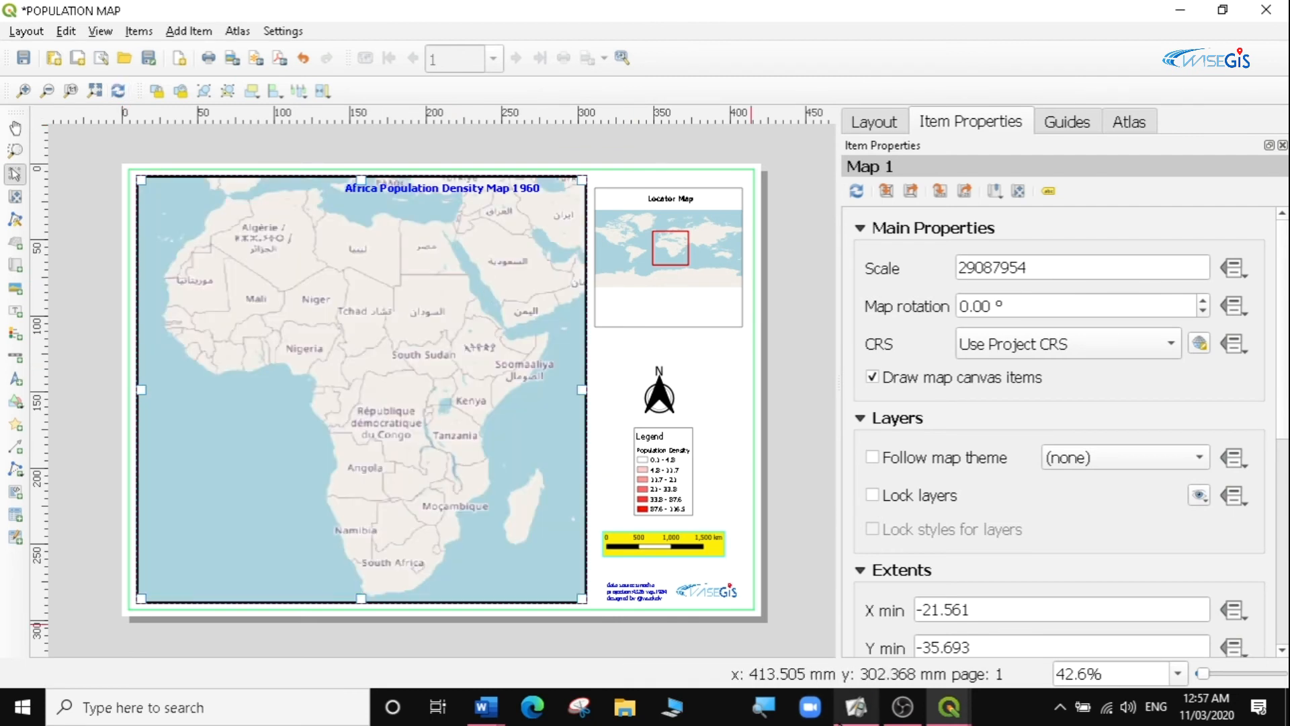
{"action": "left_click", "coordinate": [944, 711]}
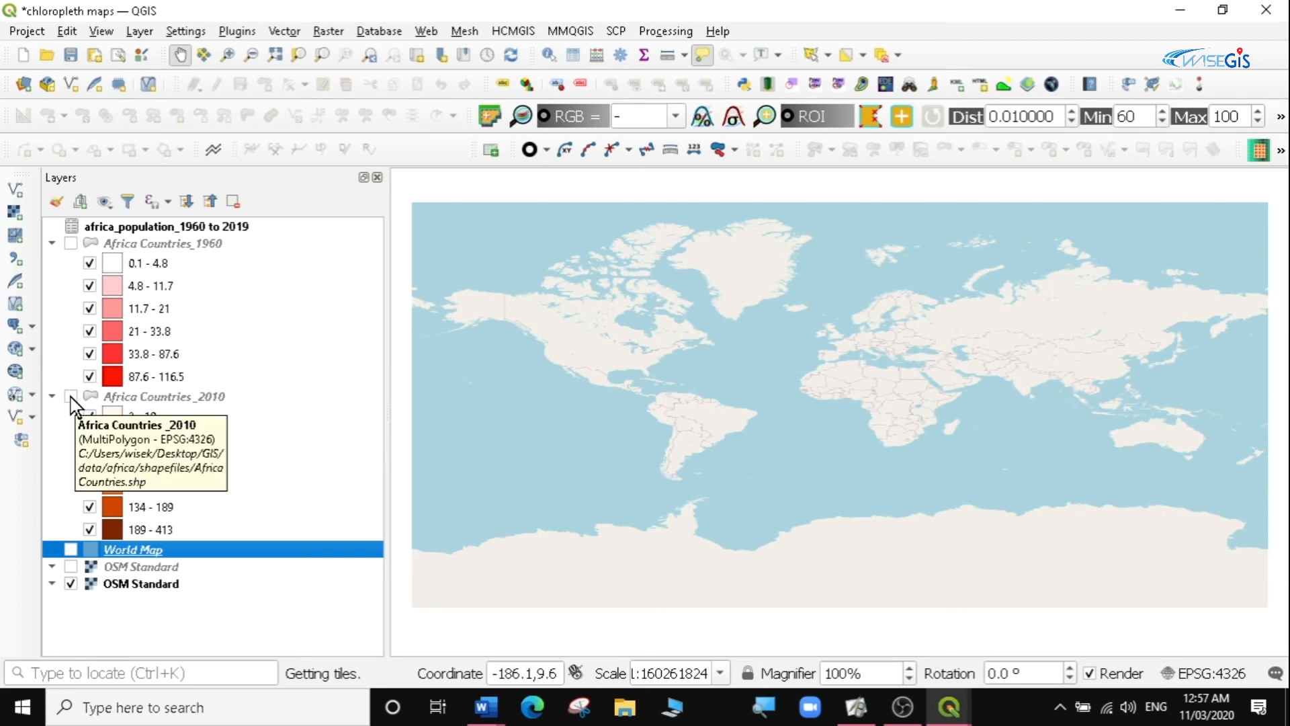
{"action": "left_click", "coordinate": [71, 243]}
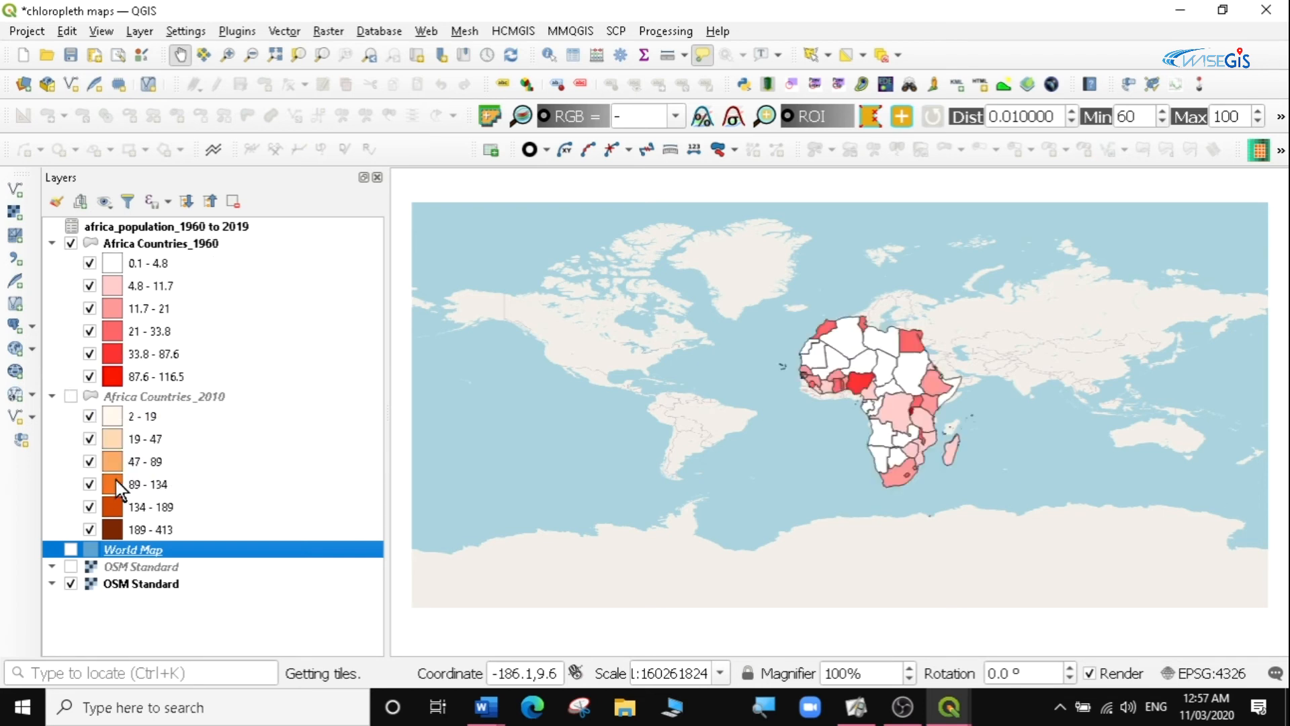
{"action": "left_click", "coordinate": [70, 583]}
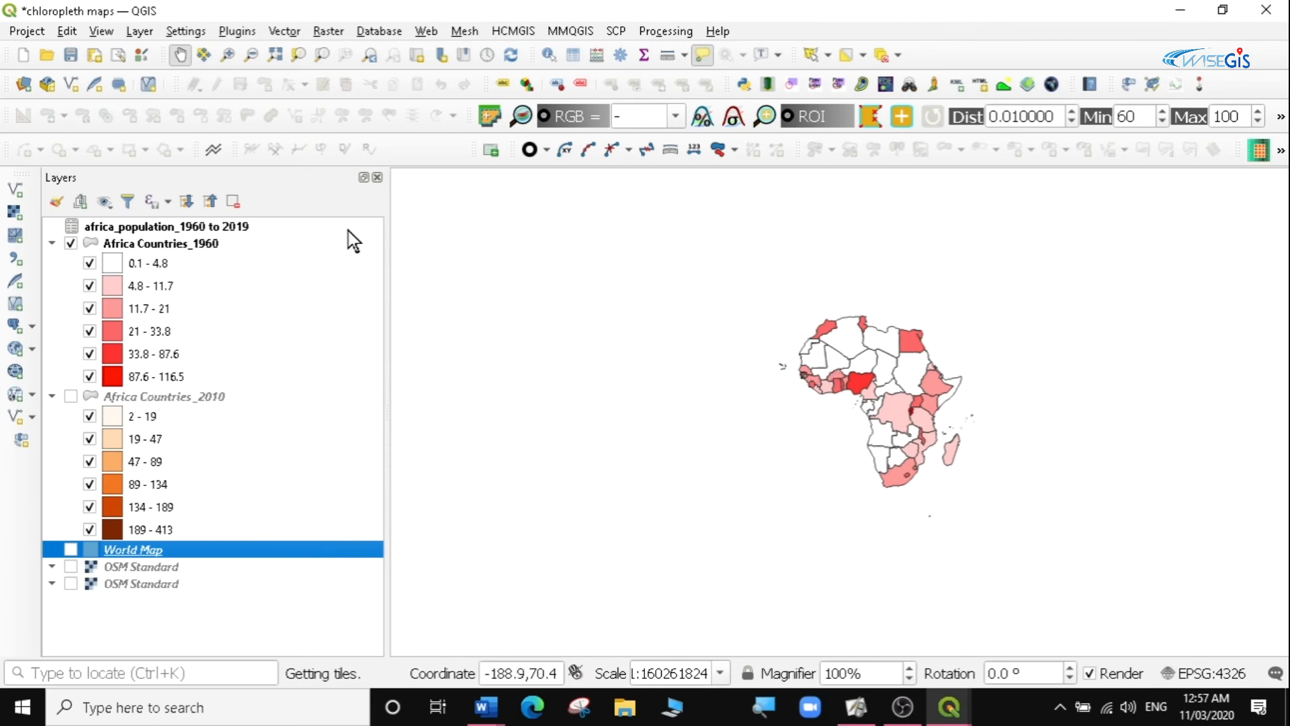
Zoom the project to the Africa Countries_1960 layer and refresh the print layout's view.
{"action": "right_click", "coordinate": [148, 245]}
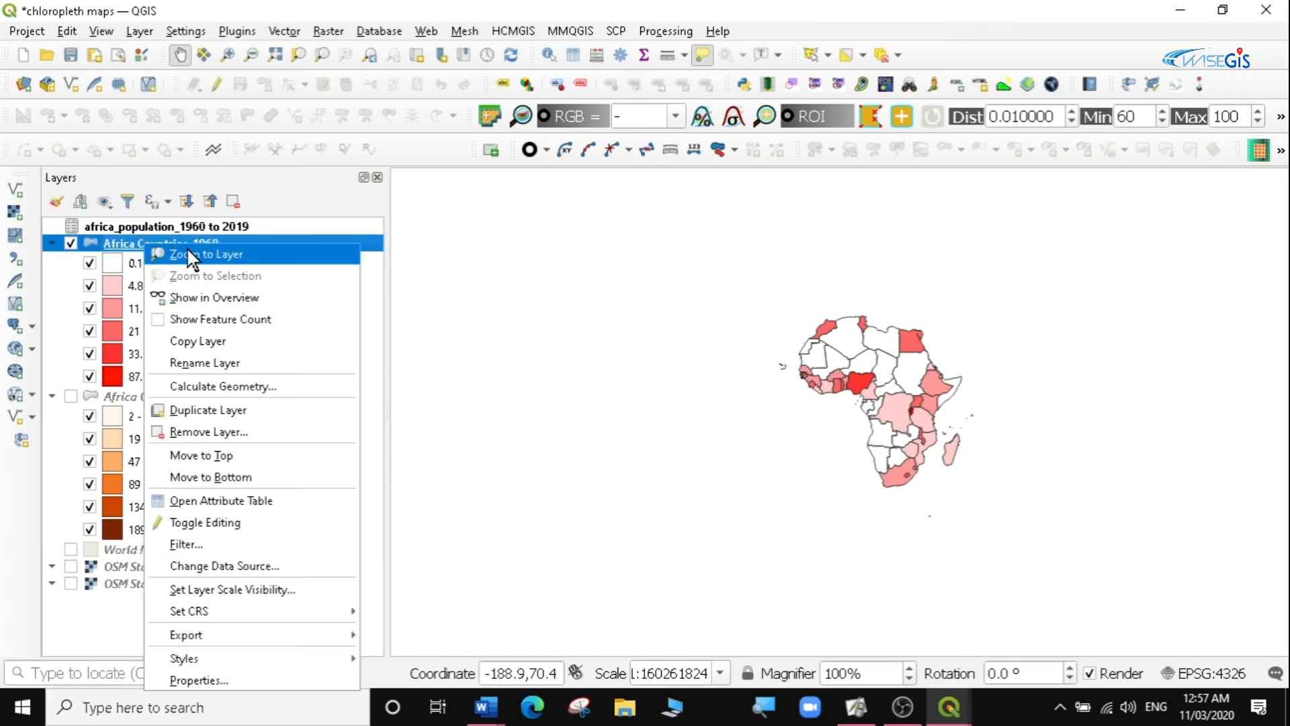
{"action": "left_click", "coordinate": [198, 253]}
{"action": "left_click", "coordinate": [1180, 10]}
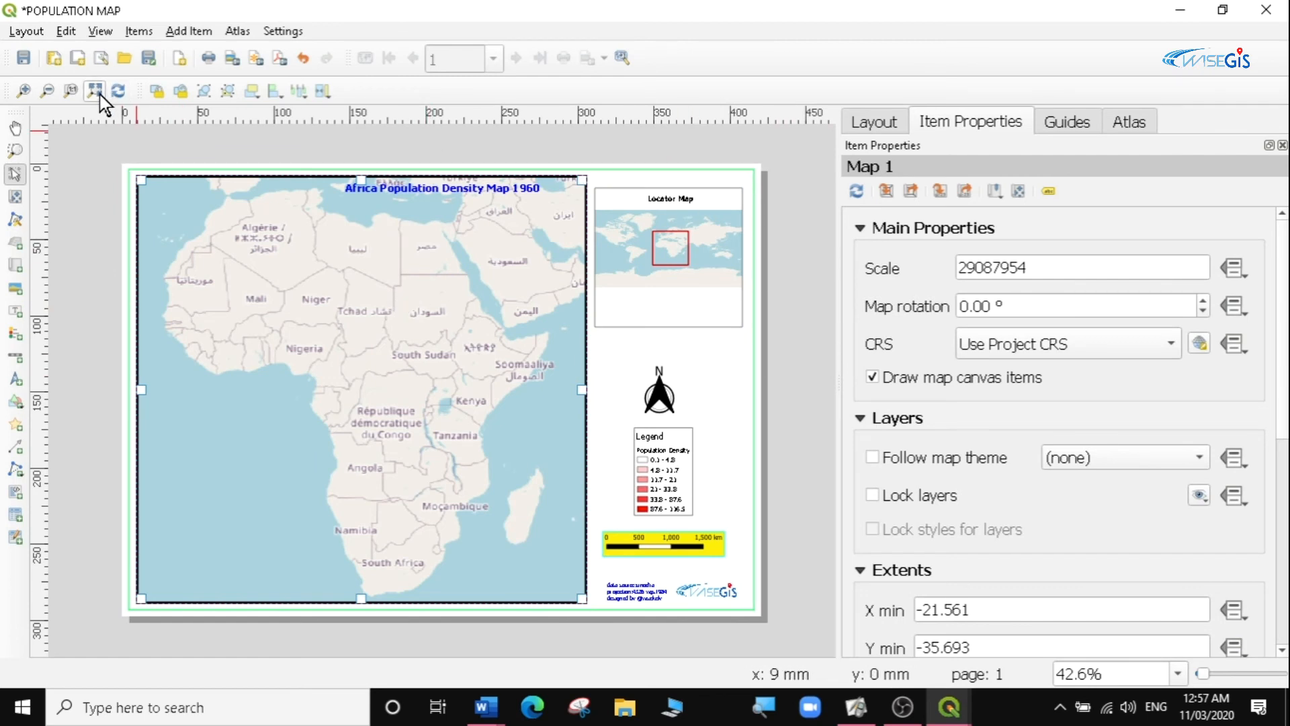
{"action": "left_click", "coordinate": [117, 91]}
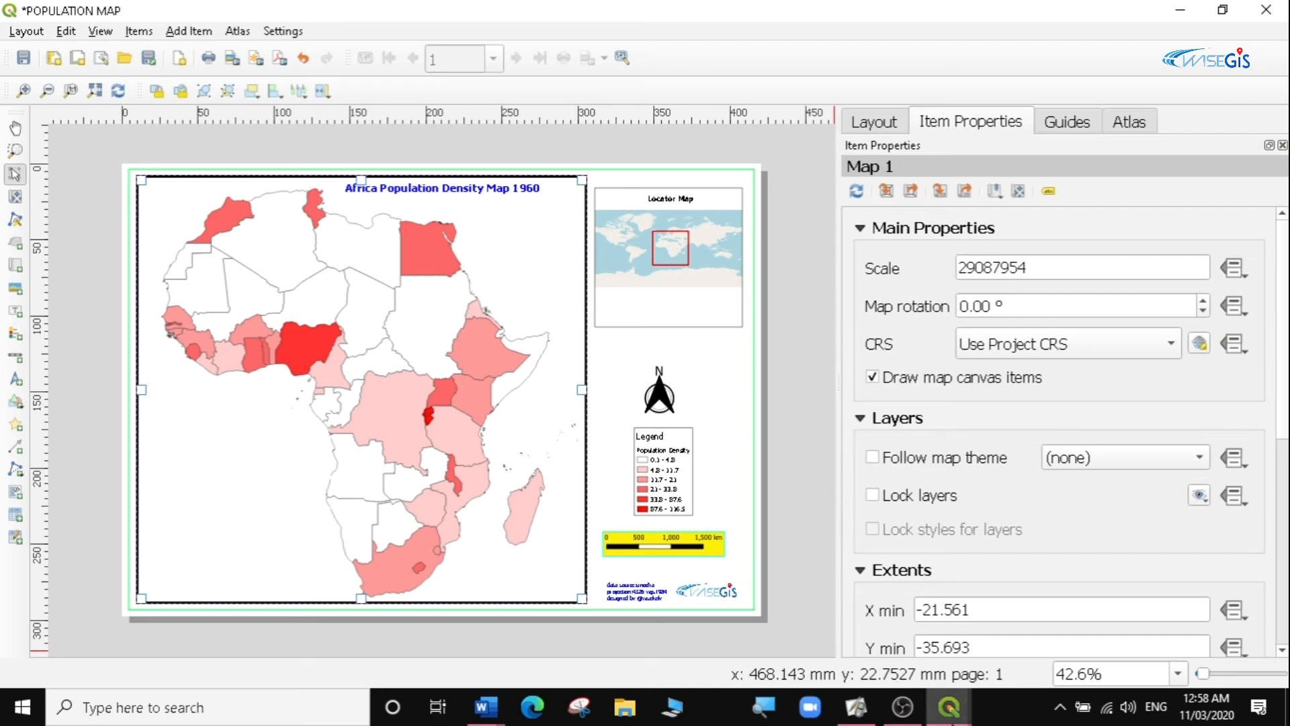
{"action": "mouse_move", "coordinate": [949, 707]}
{"action": "left_click", "coordinate": [1050, 615]}
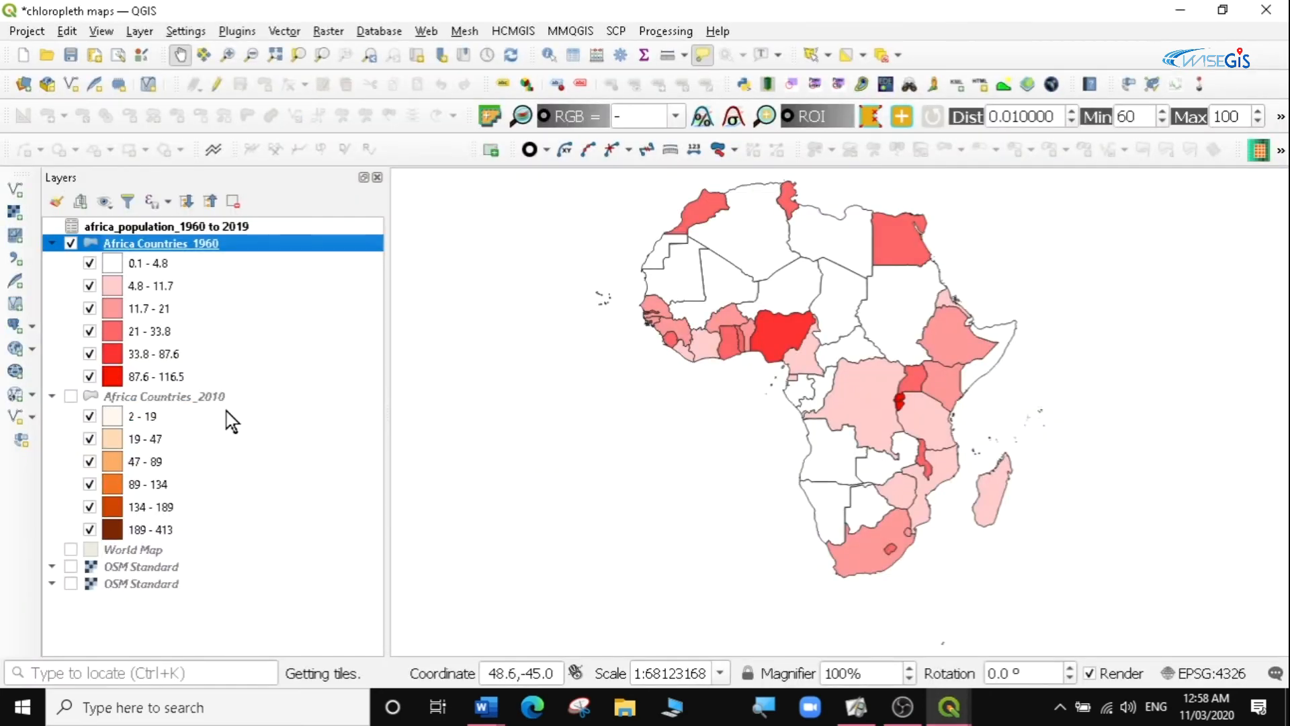
{"action": "left_click", "coordinate": [1181, 14]}
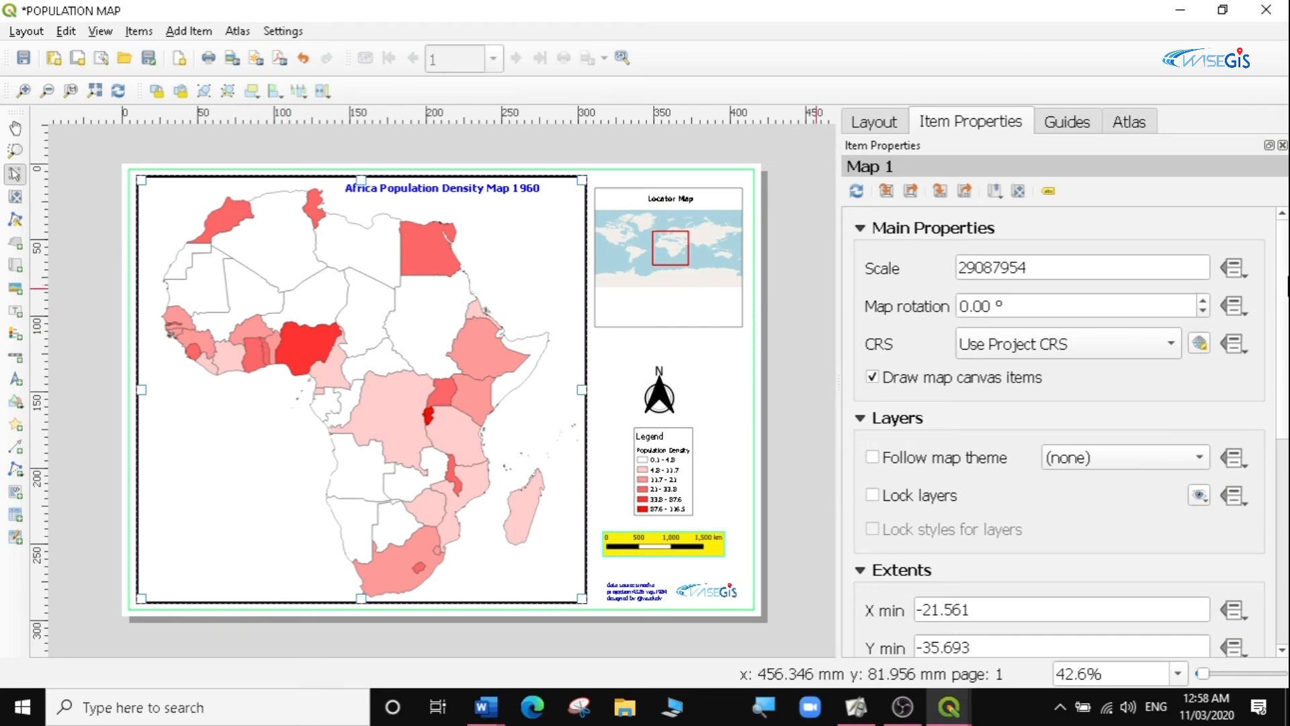
Add a new grid to the main Africa map.
{"action": "scroll", "coordinate": [1283, 266], "scroll_direction": "down", "scroll_amount": 8}
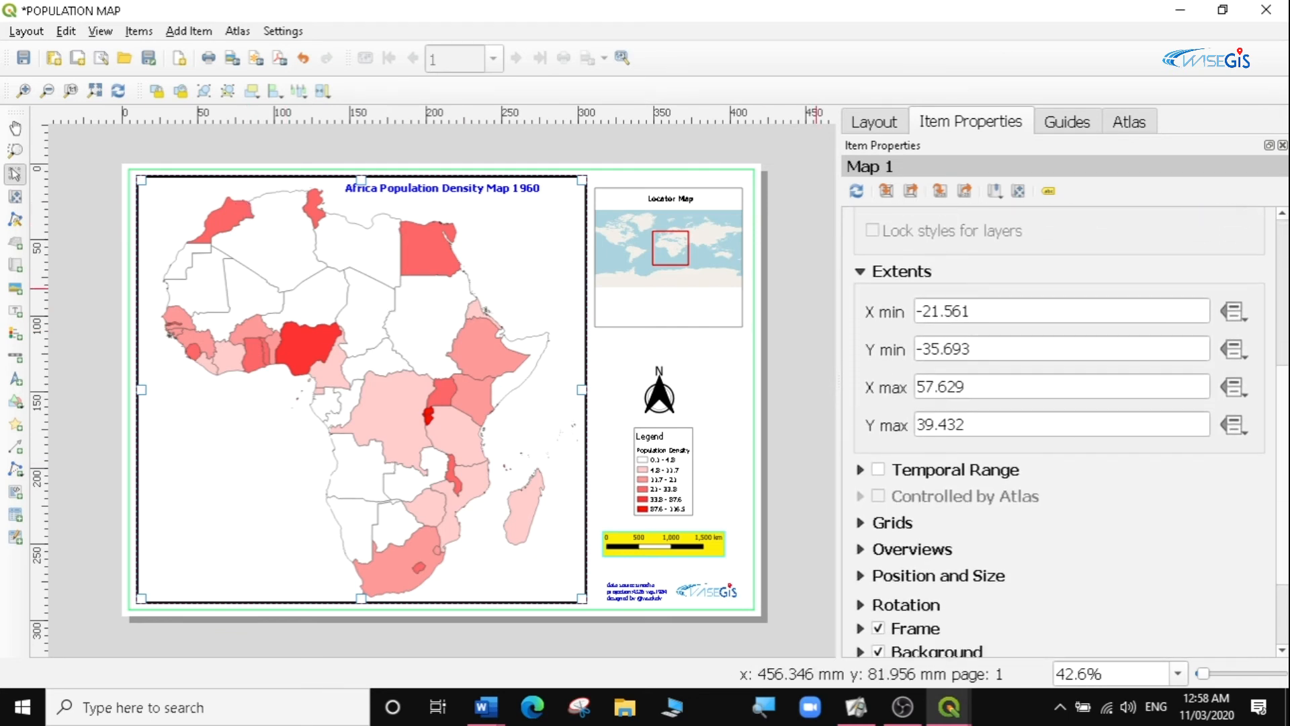
{"action": "left_click_drag", "start_coordinate": [1282, 416], "coordinate": [1283, 414]}
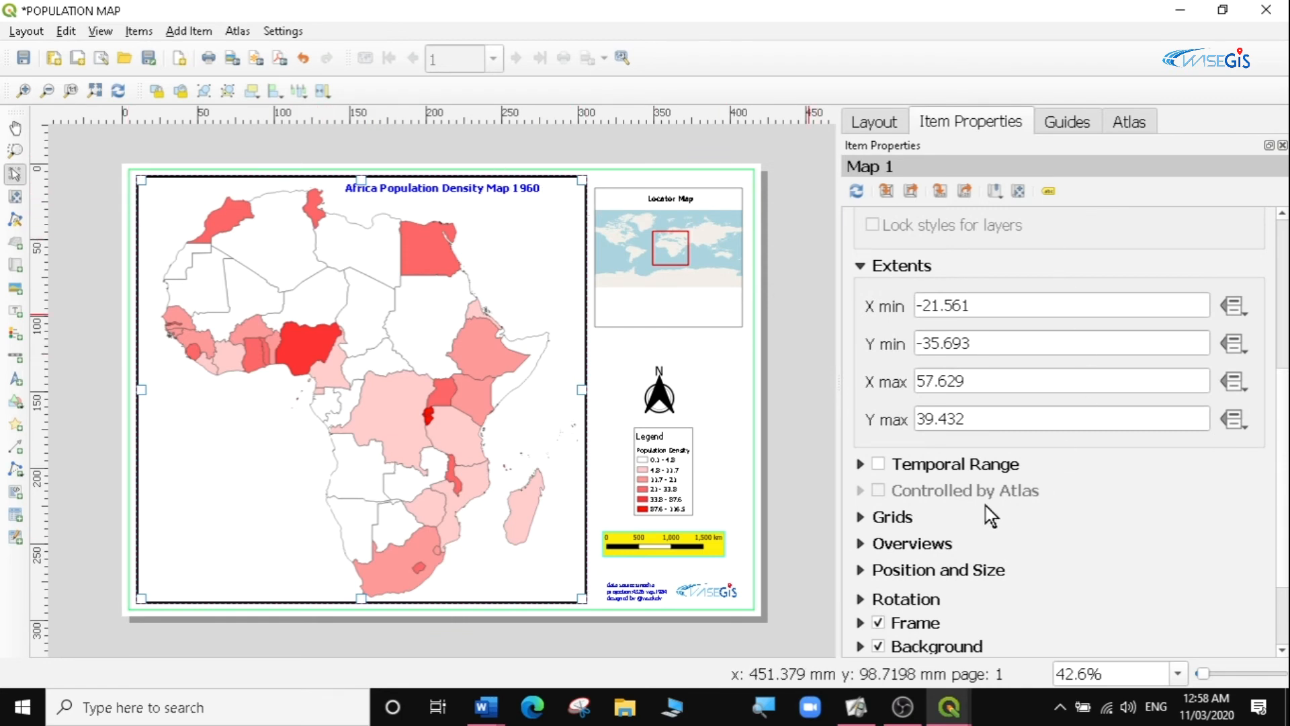
{"action": "left_click", "coordinate": [861, 517]}
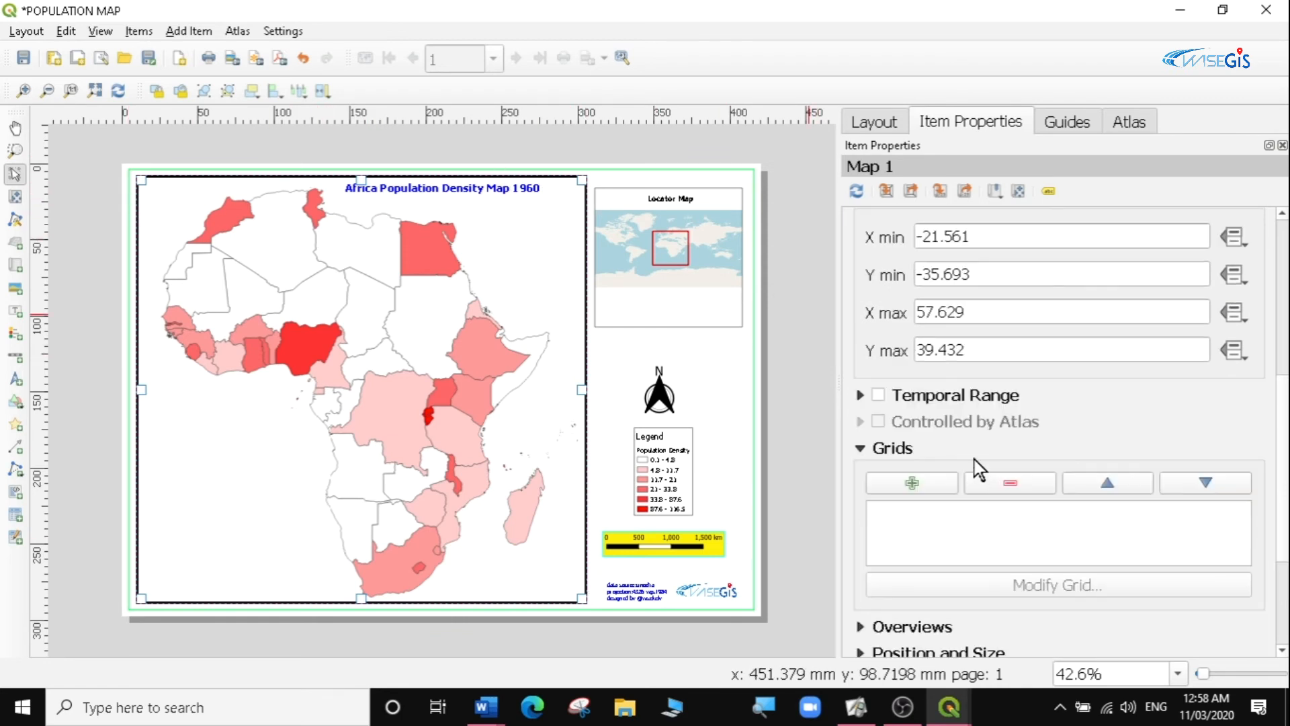
{"action": "left_click", "coordinate": [913, 484]}
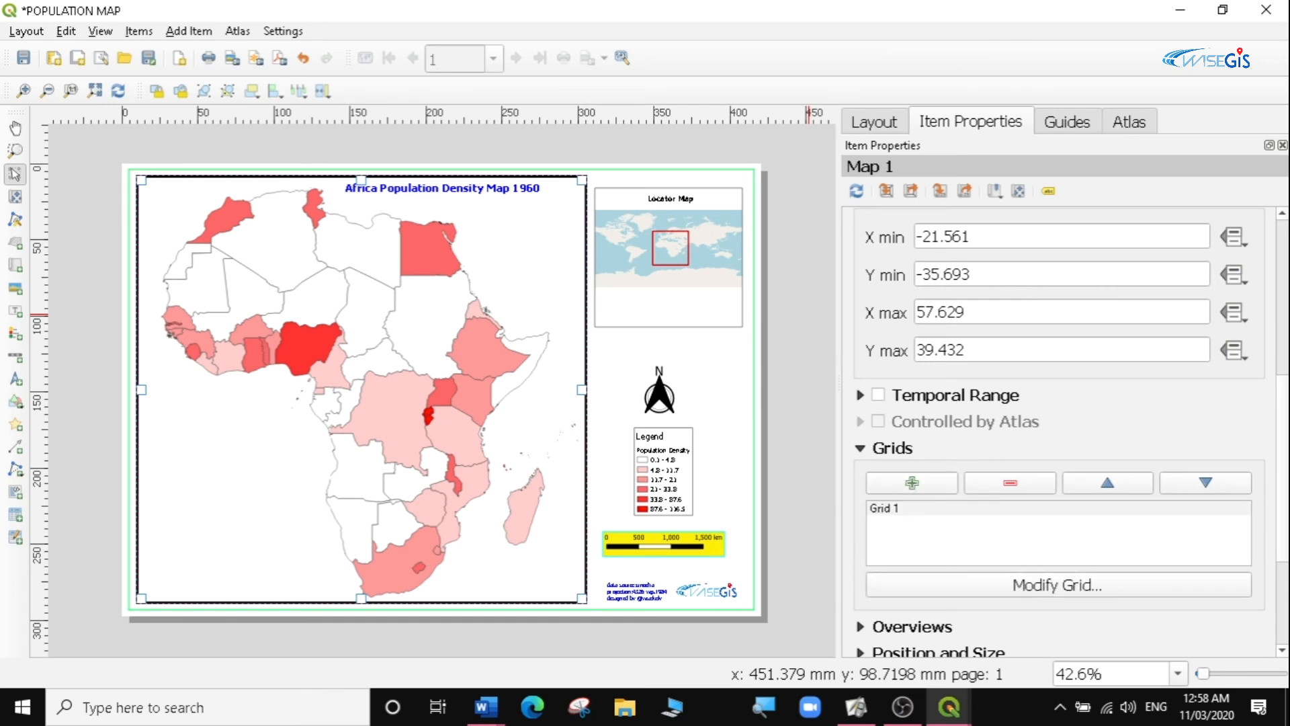
Set the new grid's interval to 10 map units in X and 20 map units in Y.
{"action": "scroll", "coordinate": [1124, 476], "scroll_direction": "down", "scroll_amount": 3}
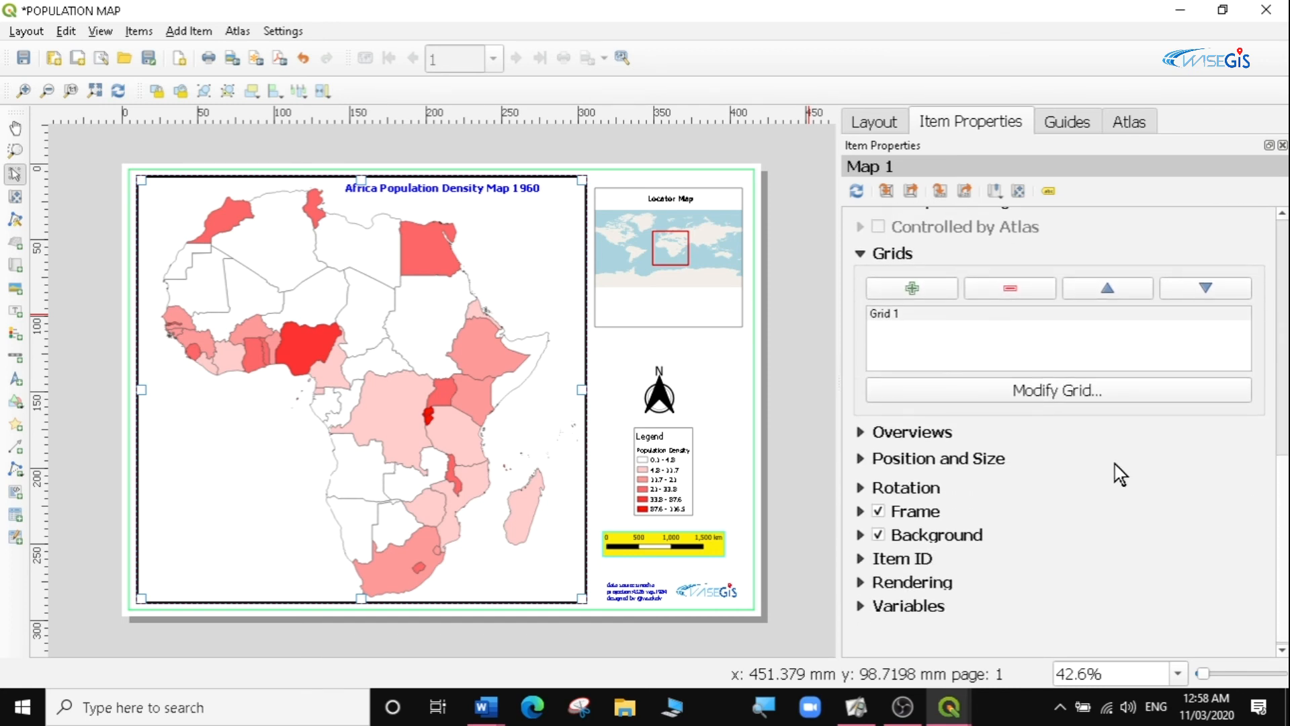
{"action": "left_click", "coordinate": [1035, 396]}
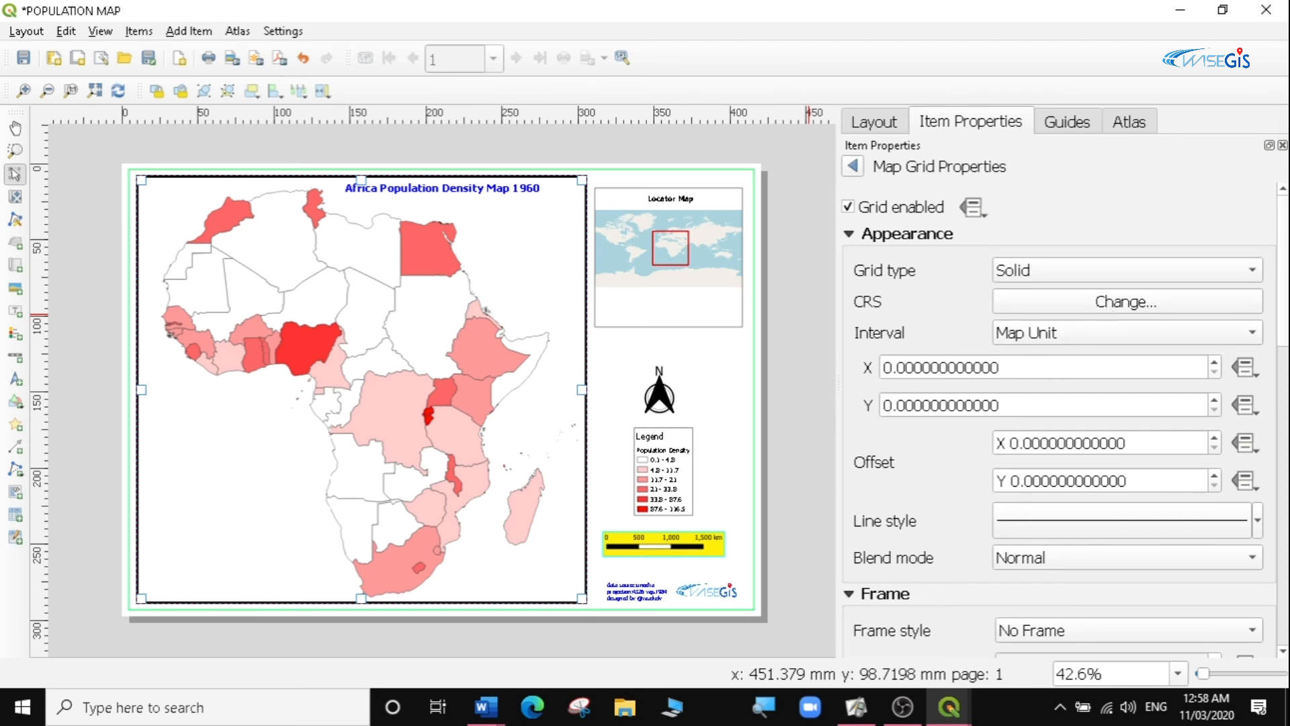
{"action": "left_click", "coordinate": [886, 367]}
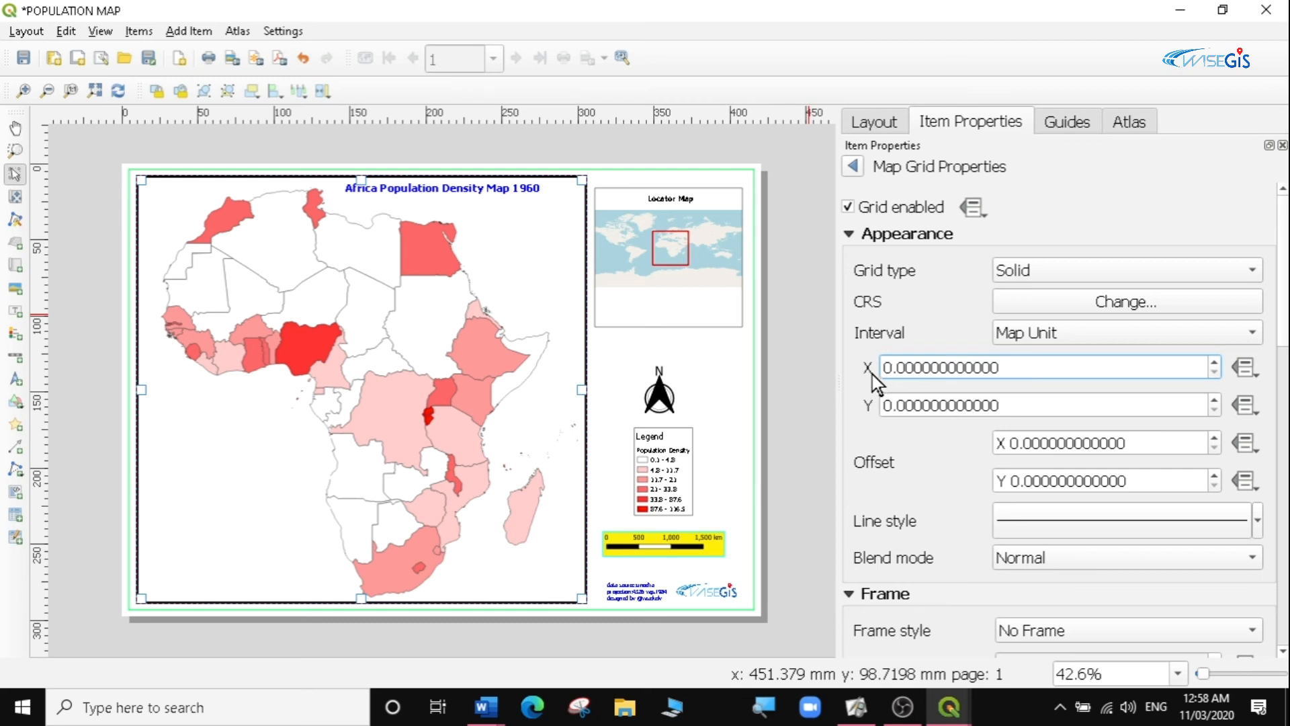
{"action": "type", "text": "1"}
{"action": "left_click", "coordinate": [894, 405]}
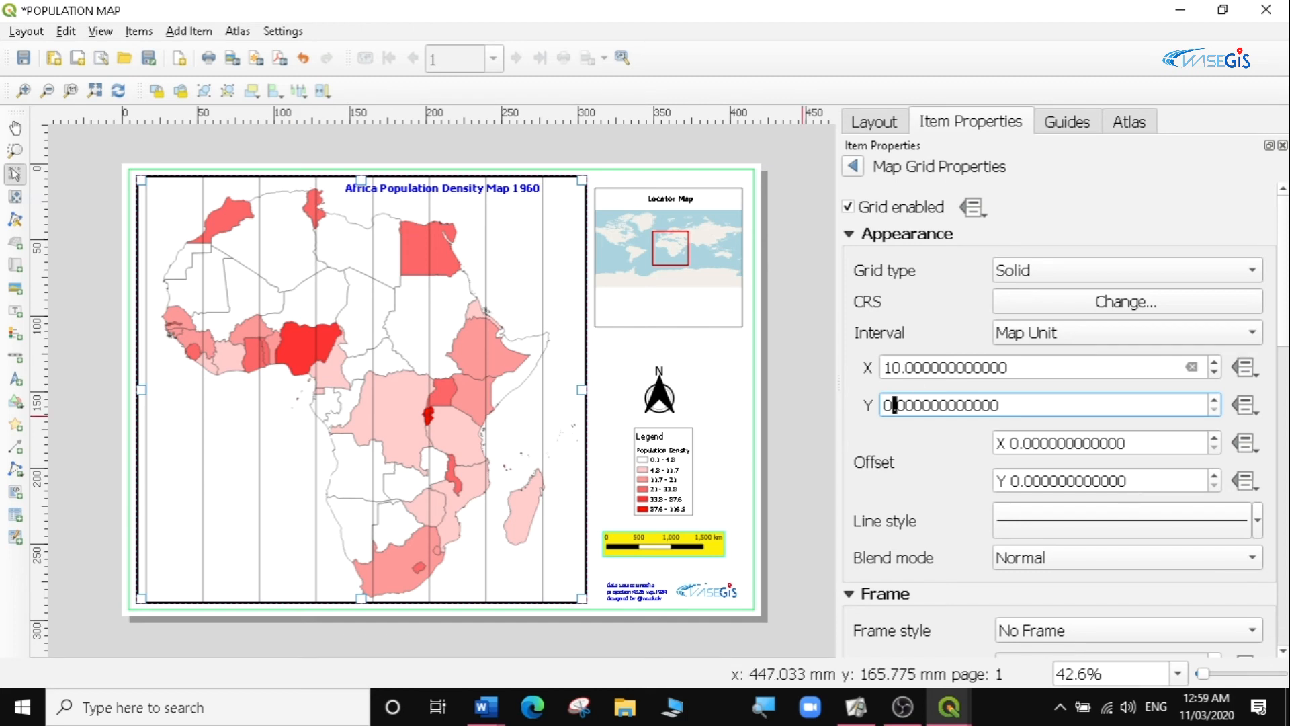
{"action": "key", "text": "BackSpace"}
{"action": "type", "text": "20"}
{"action": "left_click", "coordinate": [928, 438]}
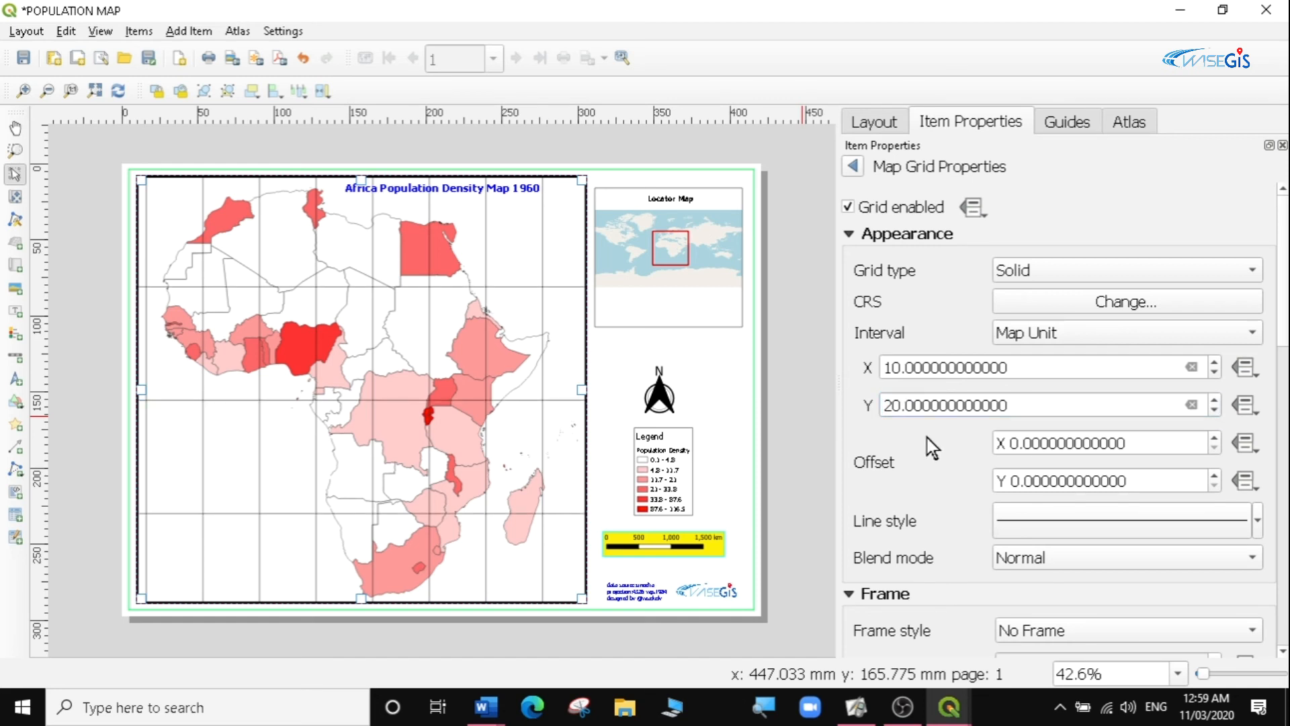
Set the grid line's width to 0.1 mm and its stroke style to Dot Line.
{"action": "left_click", "coordinate": [1055, 527]}
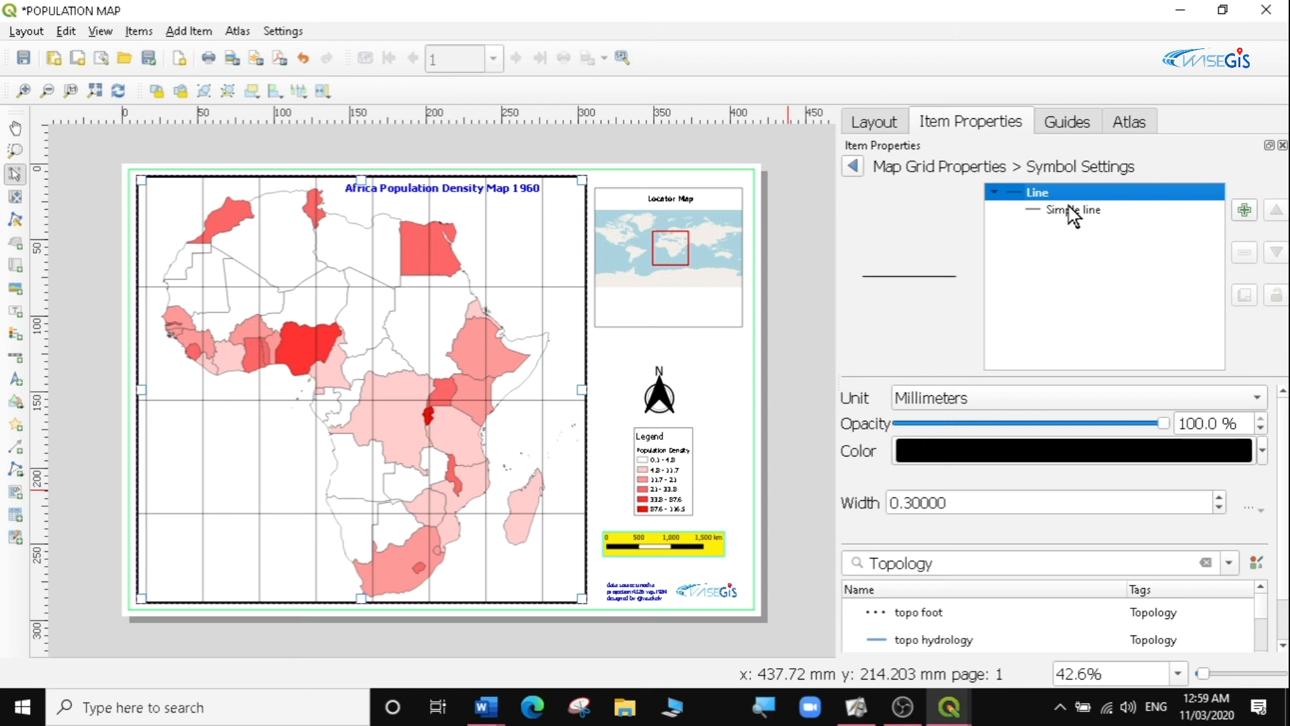
{"action": "left_click", "coordinate": [1219, 508]}
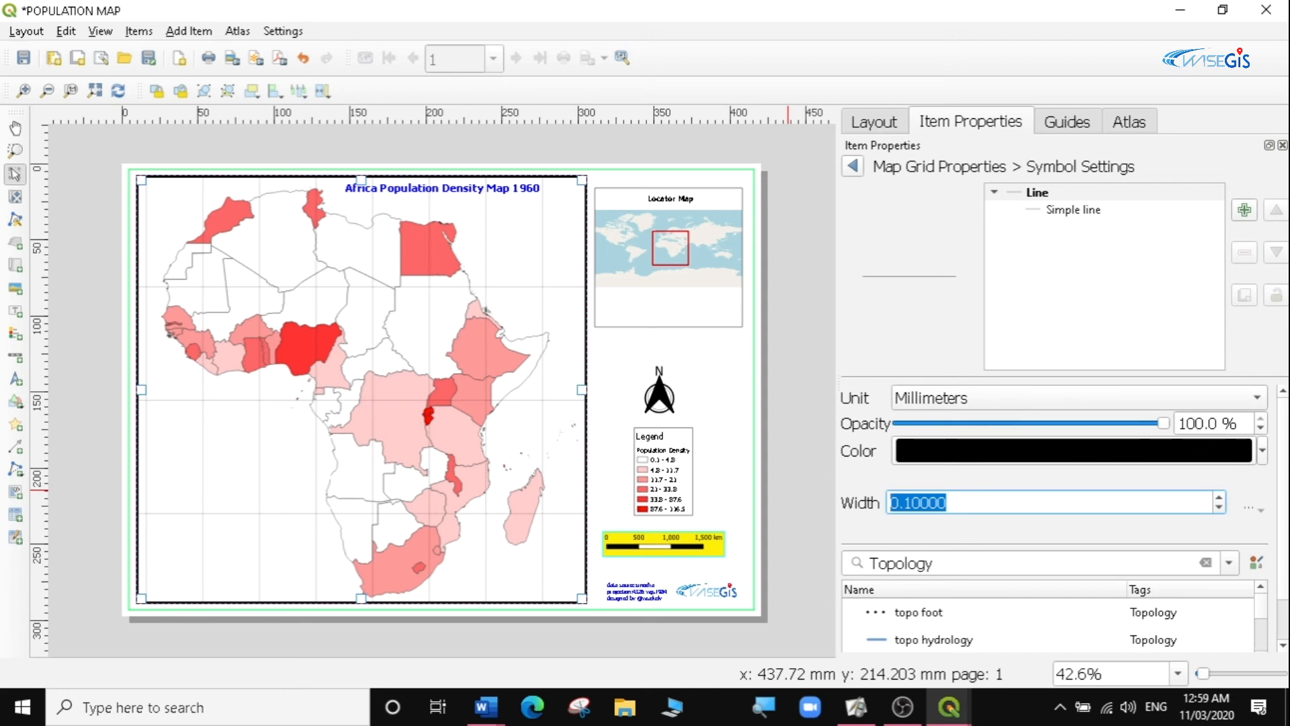
{"action": "mouse_move", "coordinate": [1163, 424]}
{"action": "left_mouse_down"}
{"action": "mouse_move", "coordinate": [1031, 432]}
{"action": "mouse_move", "coordinate": [1171, 422]}
{"action": "left_mouse_up"}
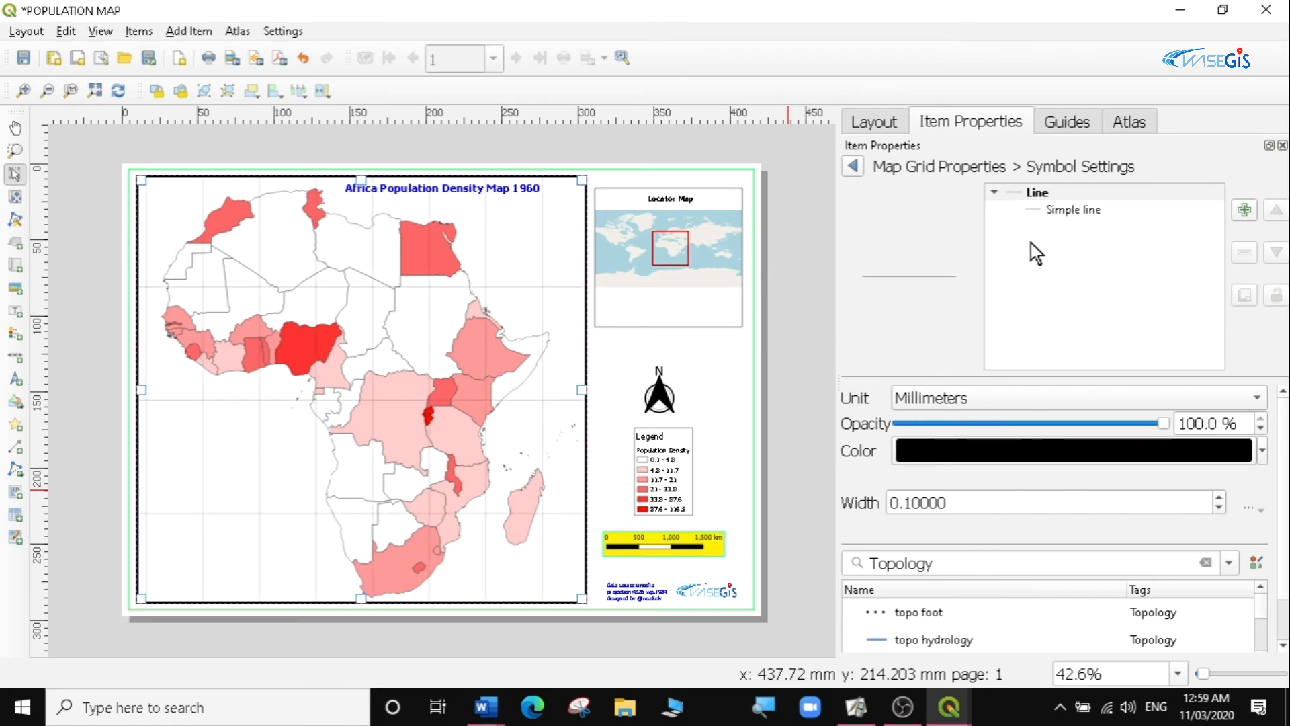
{"action": "left_click", "coordinate": [1074, 211]}
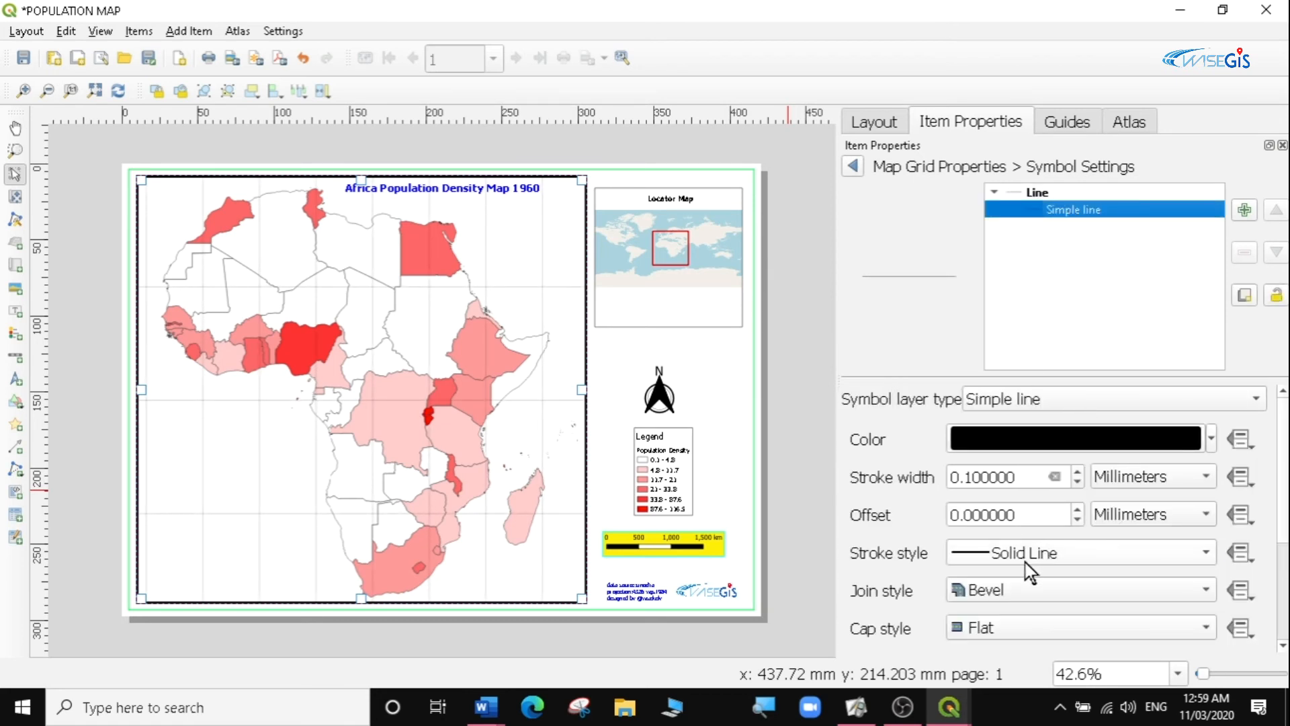
{"action": "left_click", "coordinate": [1070, 554]}
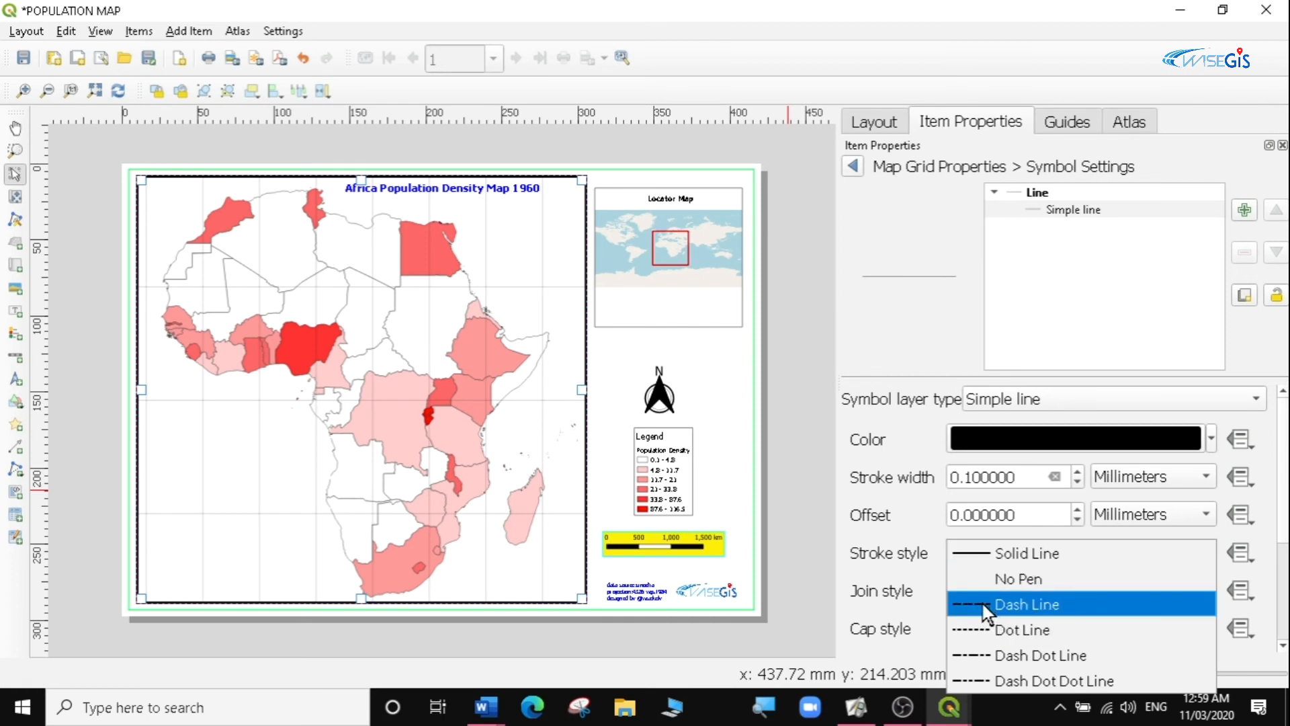
{"action": "left_click", "coordinate": [976, 629]}
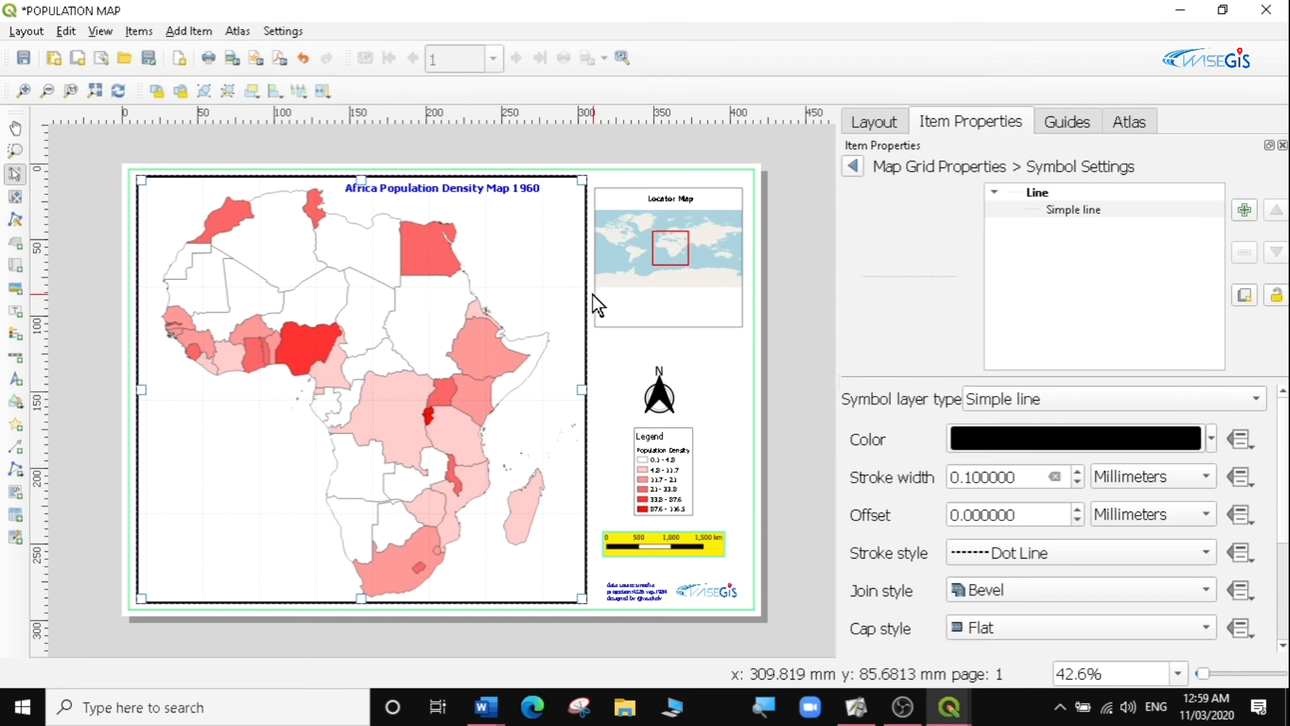
{"action": "left_click", "coordinate": [854, 166]}
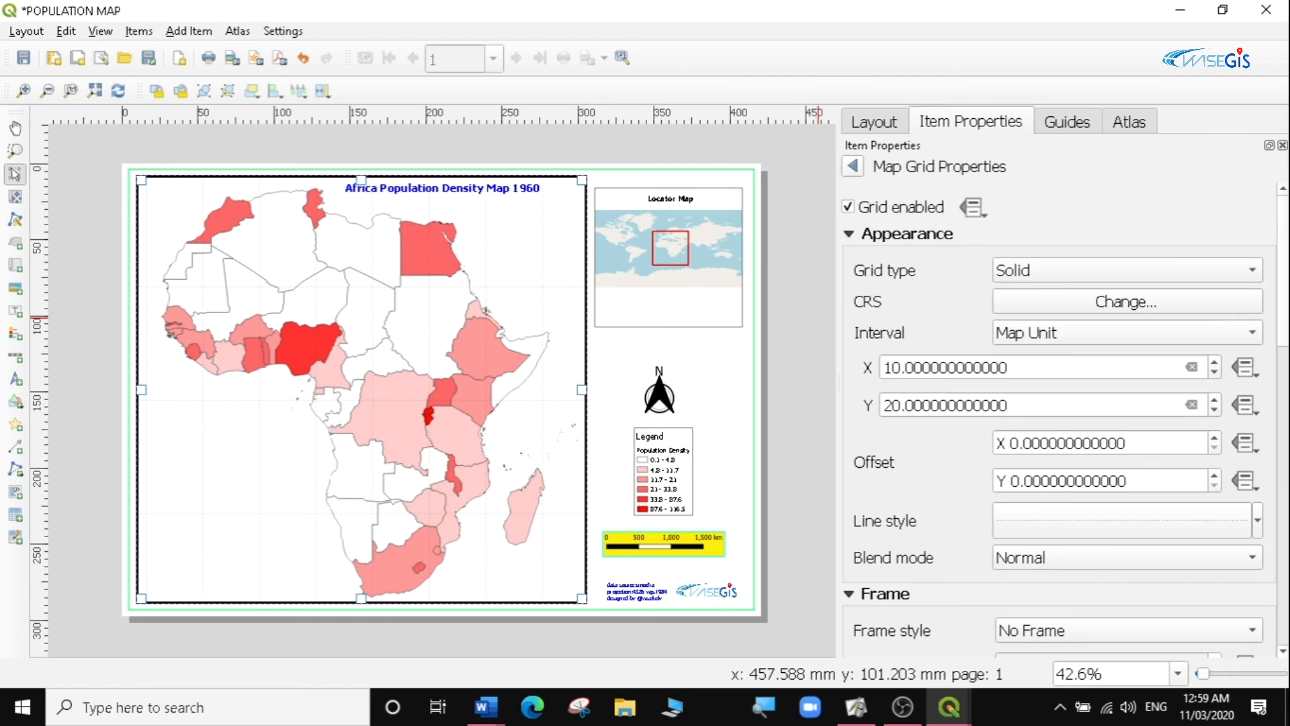
Try the Zebra frame style on the main map's grid.
{"action": "scroll", "coordinate": [1058, 420], "scroll_direction": "down", "scroll_amount": 5}
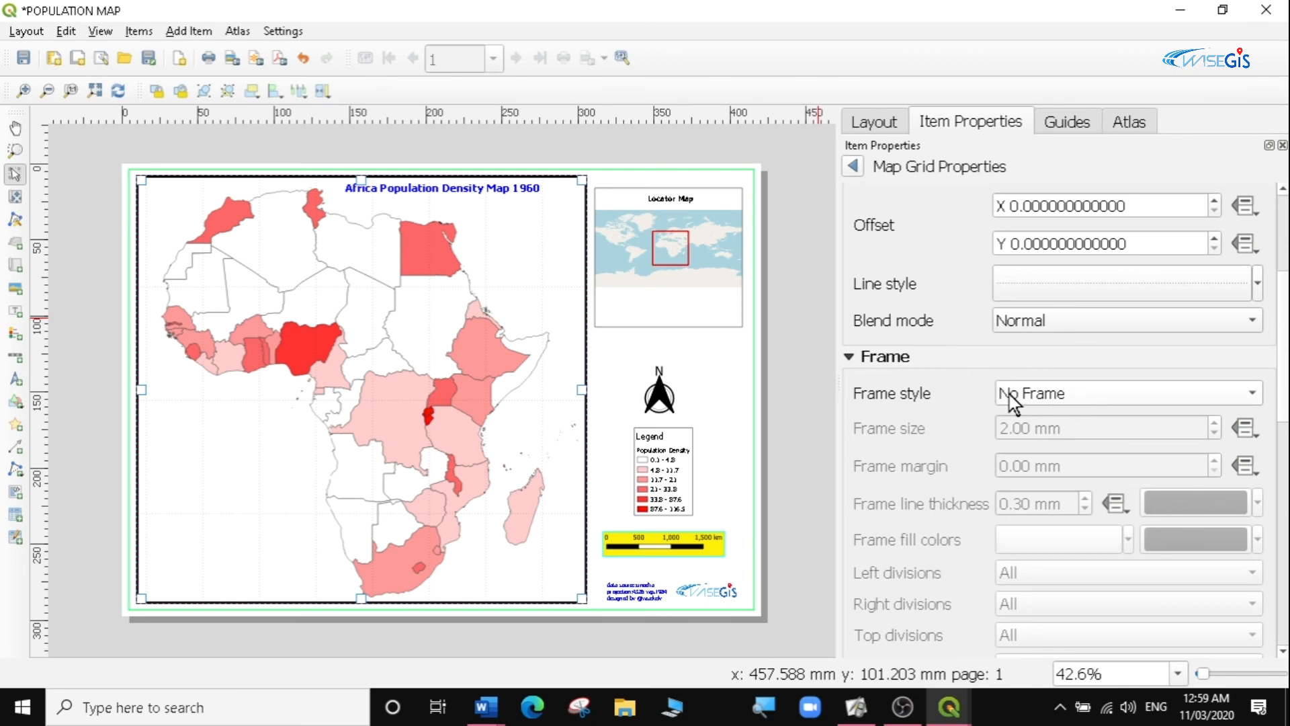
{"action": "left_click", "coordinate": [1059, 324]}
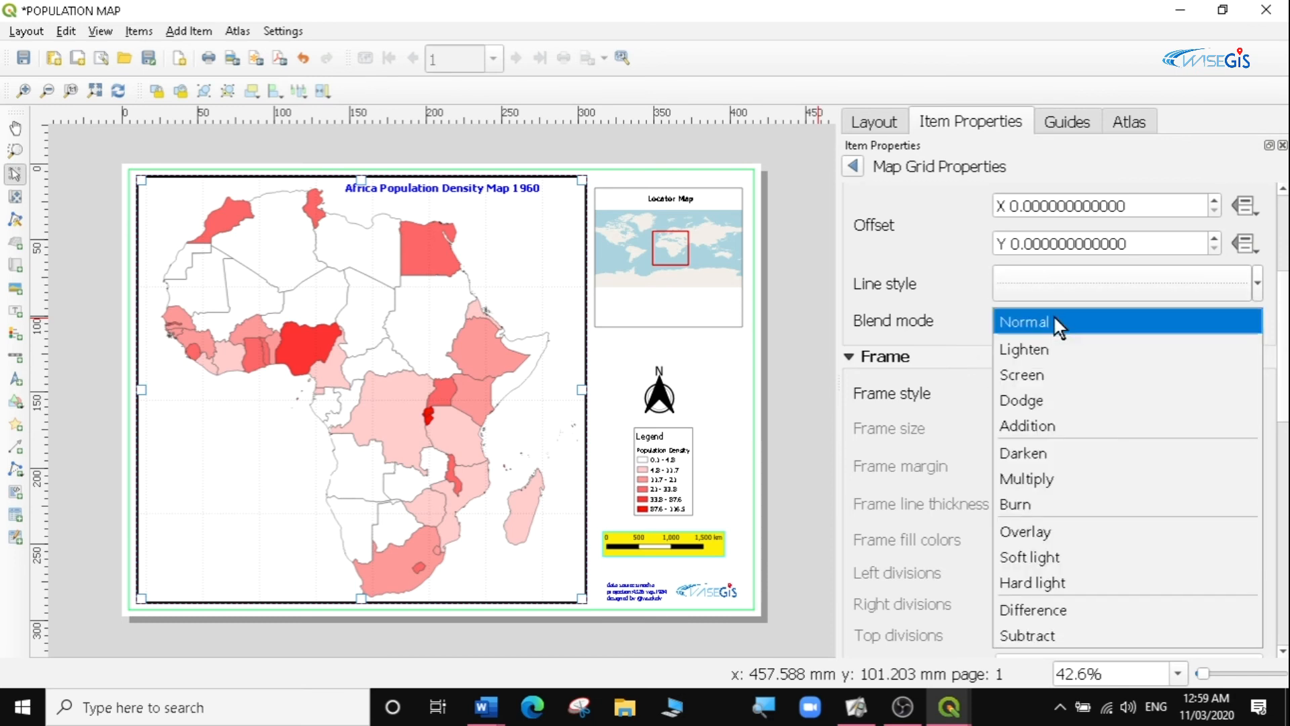
{"action": "left_click", "coordinate": [1055, 320]}
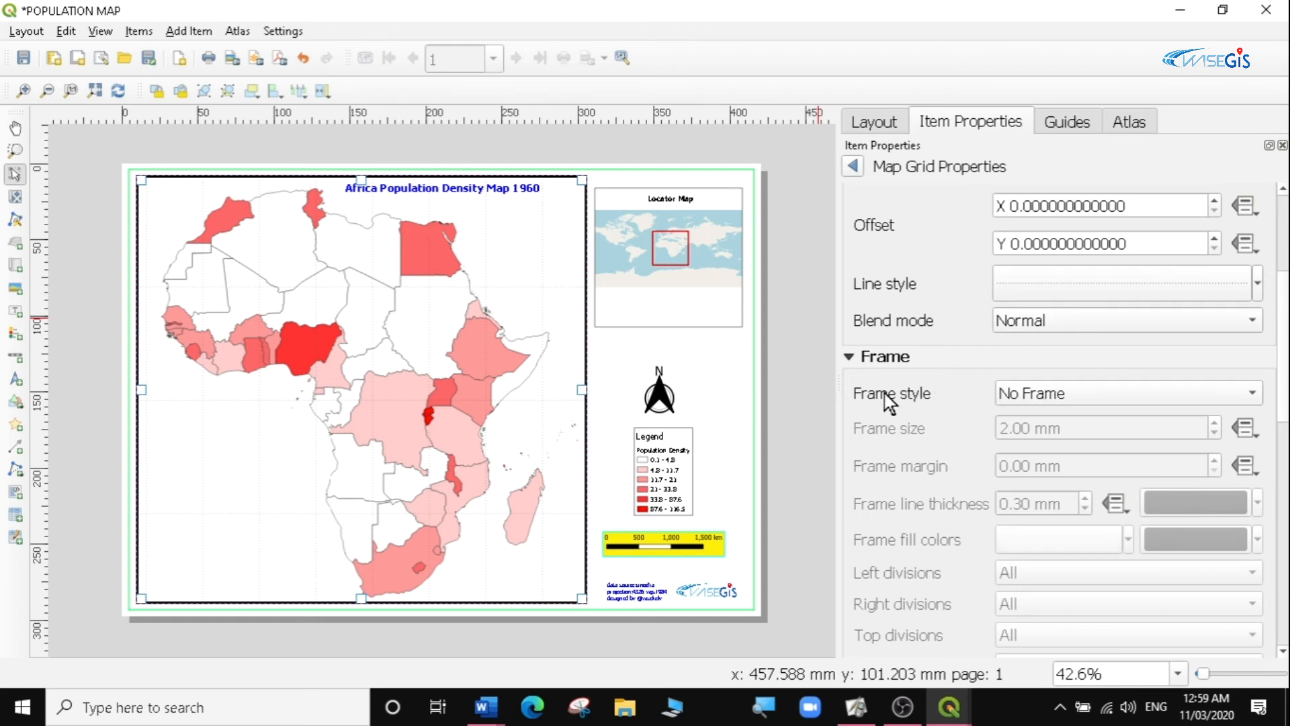
{"action": "left_click", "coordinate": [1048, 398]}
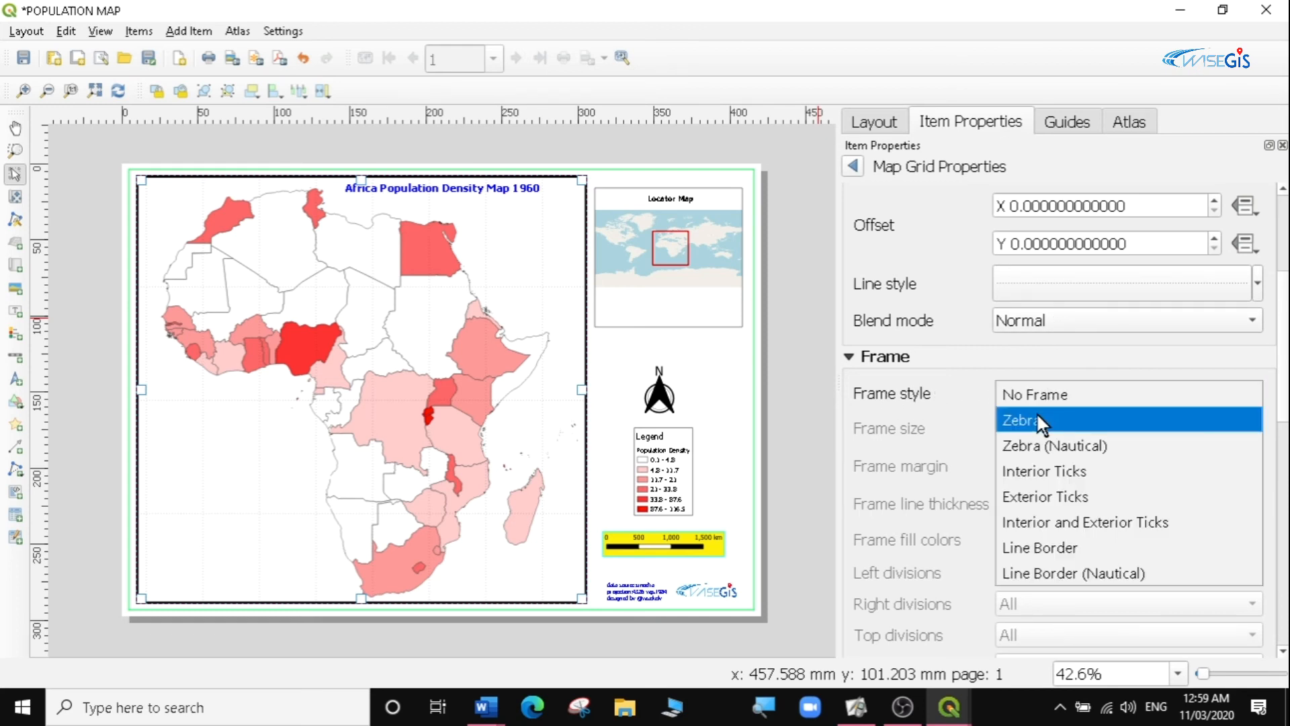
{"action": "left_click", "coordinate": [1039, 418]}
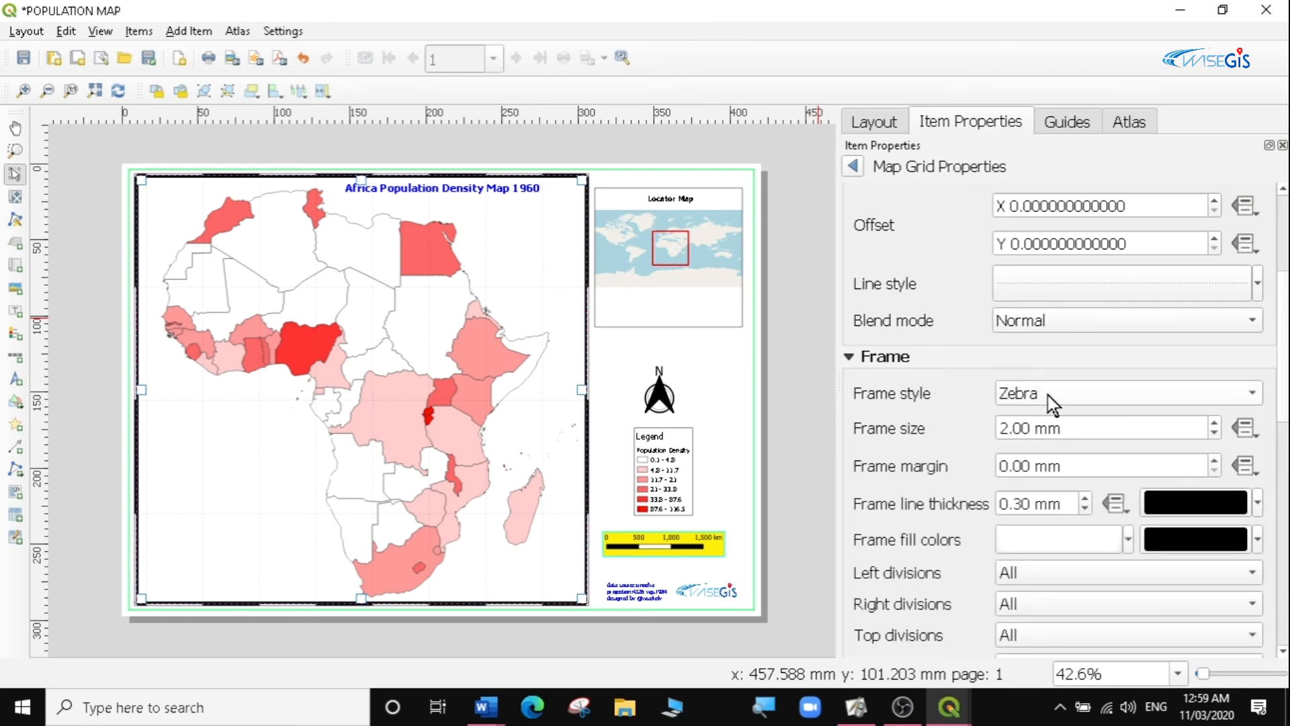
Set the grid's frame style to Exterior Ticks with a frame size of 5 mm.
{"action": "left_click", "coordinate": [1046, 392]}
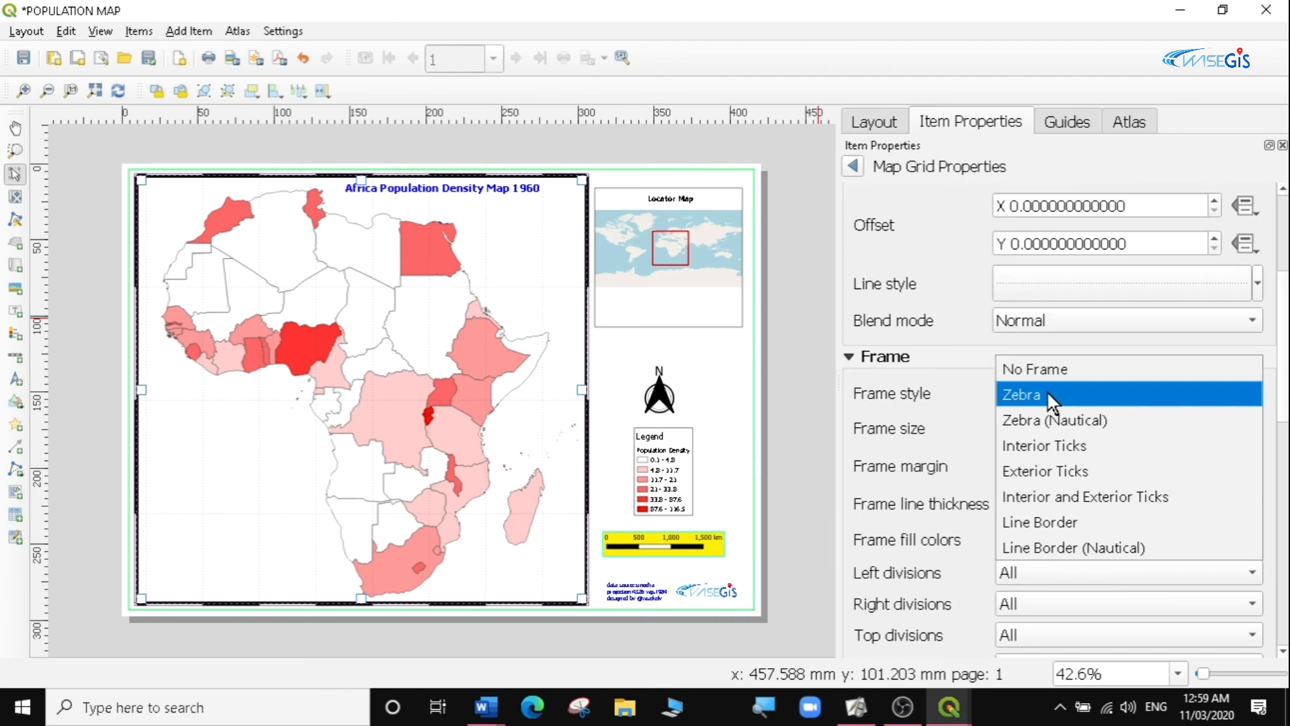
{"action": "left_click", "coordinate": [1047, 465]}
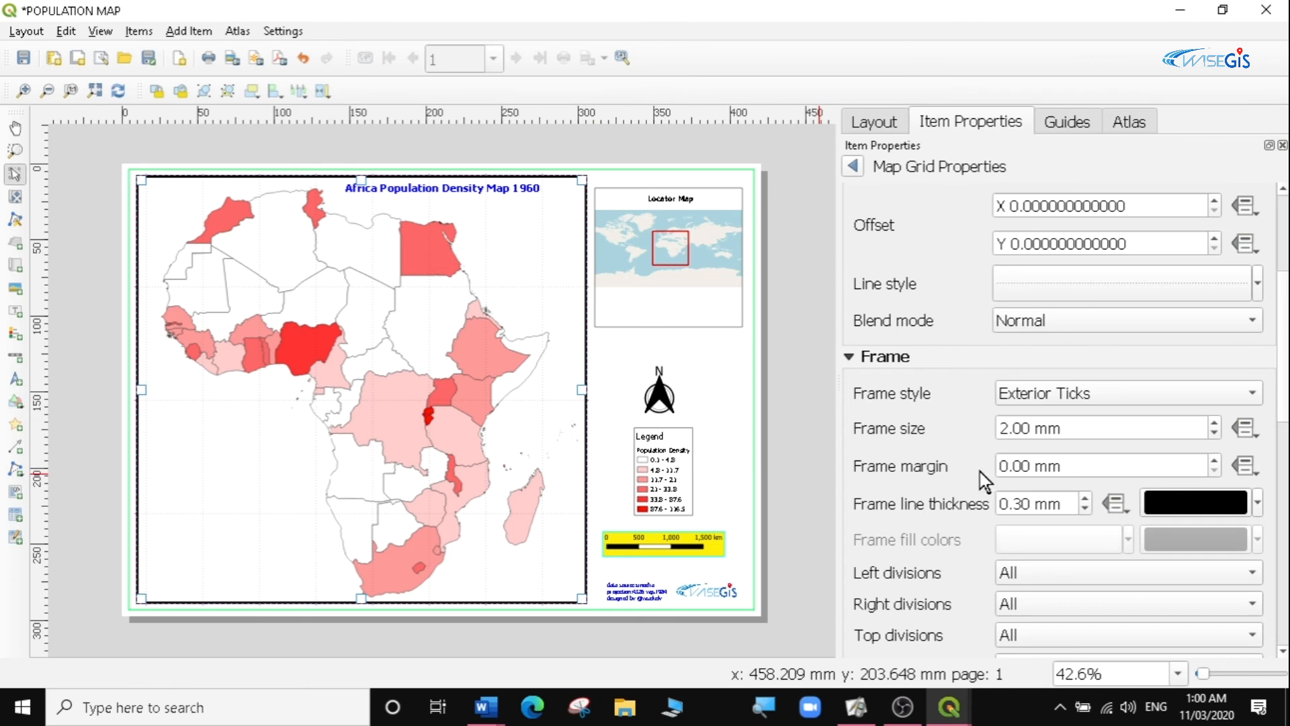
{"action": "left_click", "coordinate": [1215, 422]}
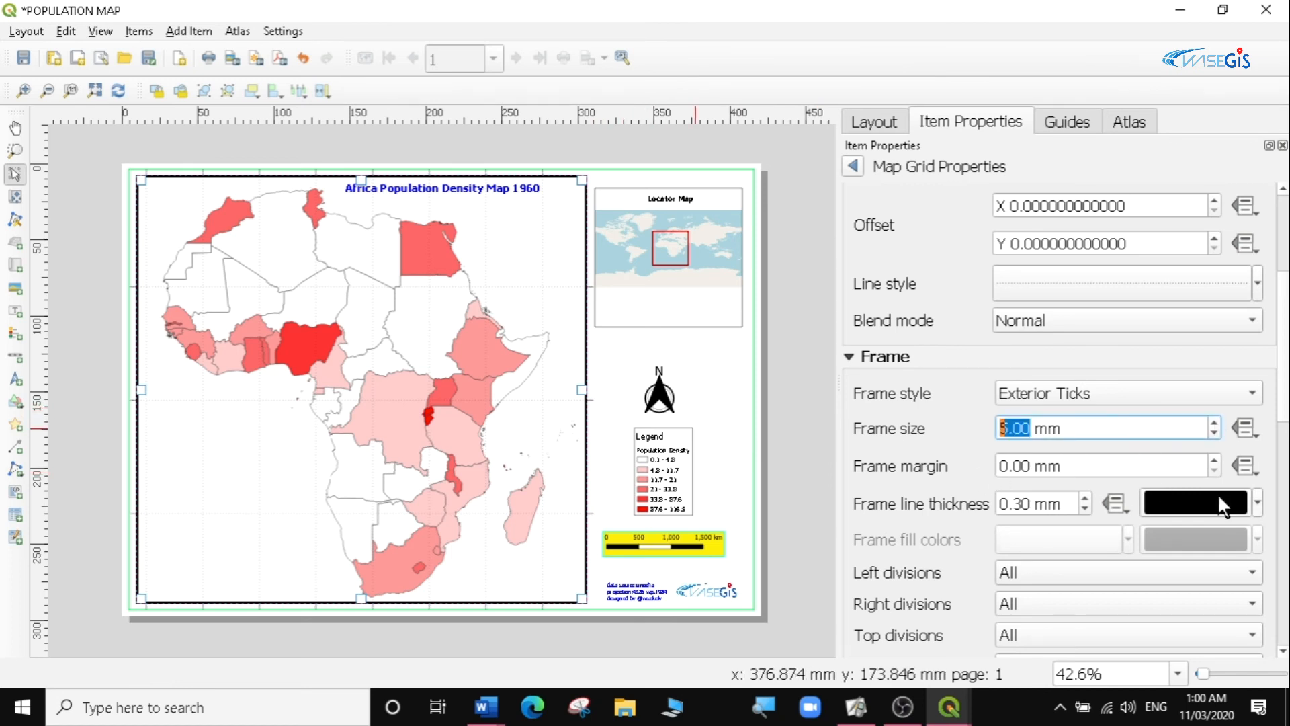
Change the main map grid's frame line colour to blue.
{"action": "left_click", "coordinate": [1253, 505]}
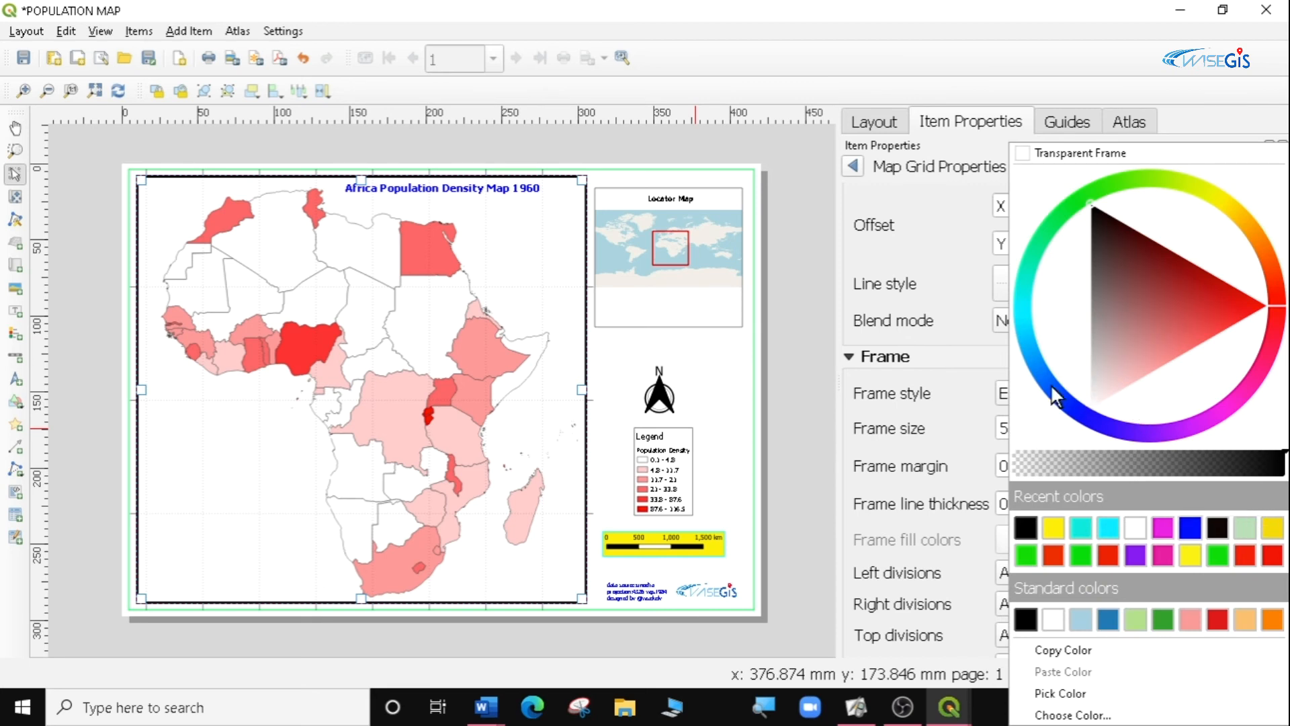
{"action": "left_click", "coordinate": [1092, 423]}
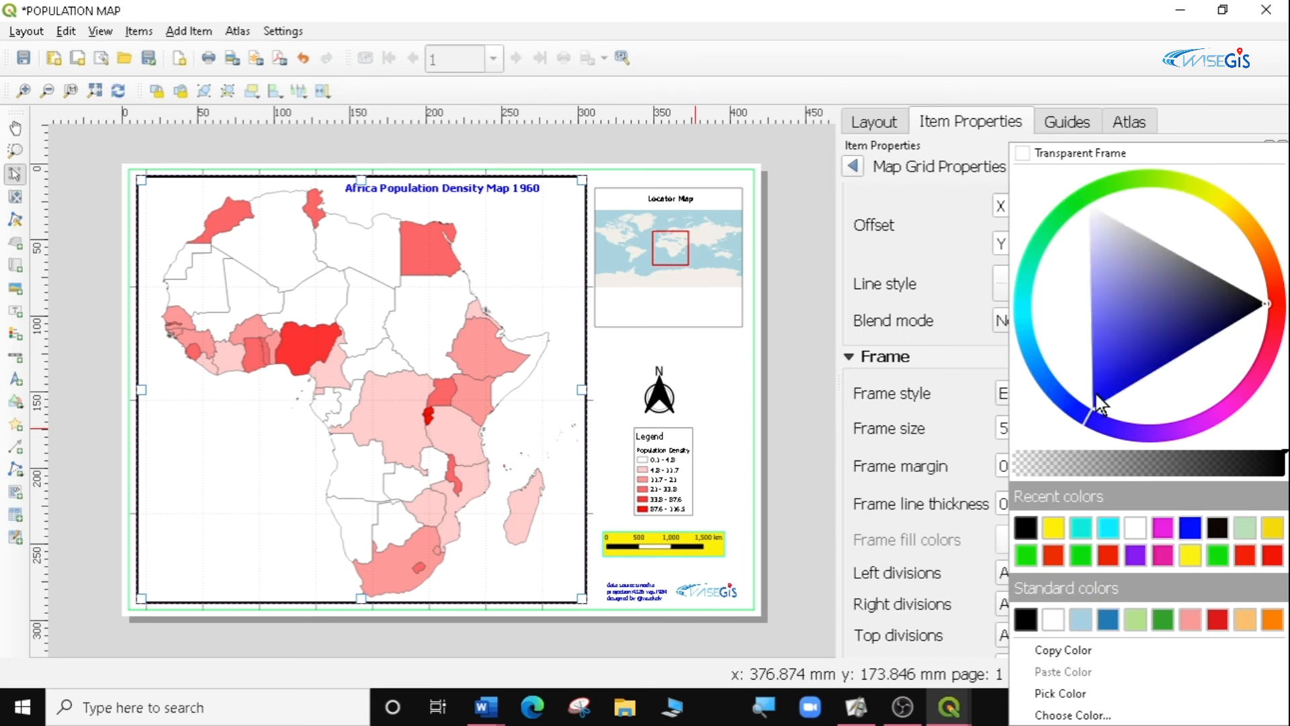
{"action": "left_click", "coordinate": [1095, 398]}
{"action": "left_click", "coordinate": [985, 353]}
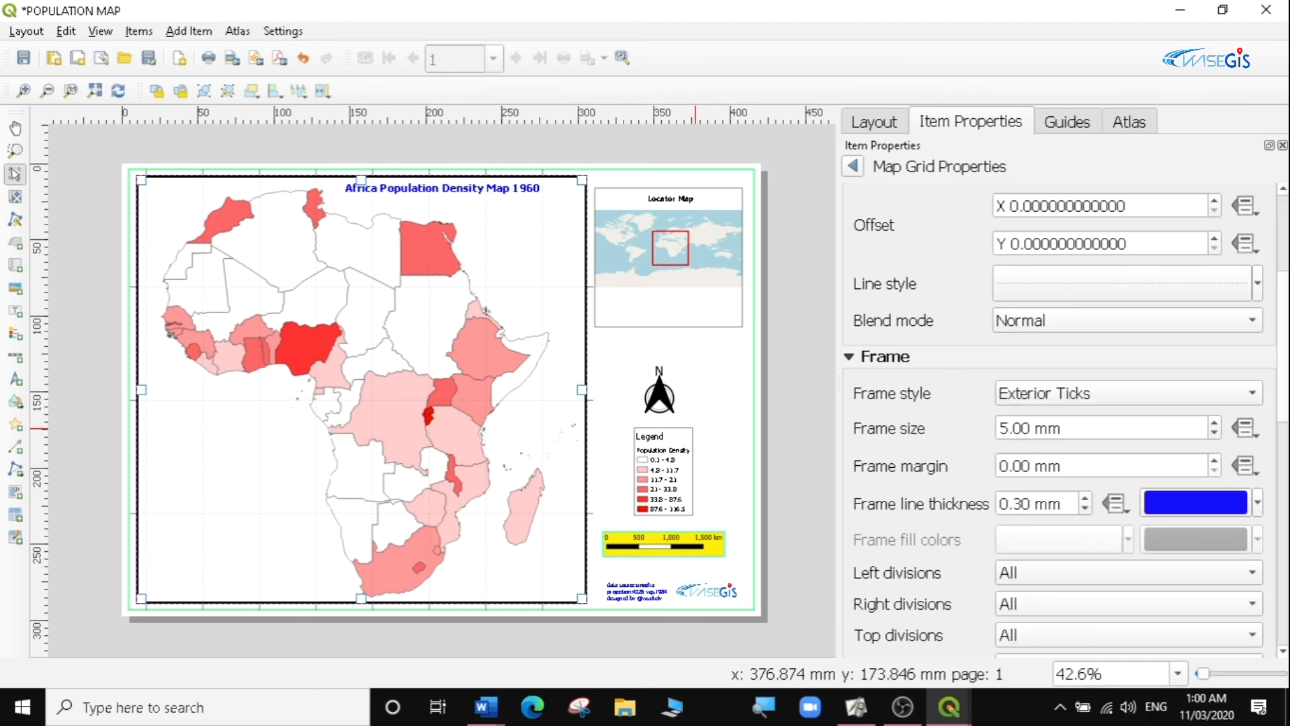
Try larger frame sizes for the exterior ticks, and settle on a frame size of 2 mm.
{"action": "left_click", "coordinate": [1215, 423]}
{"action": "left_click", "coordinate": [1216, 424]}
{"action": "left_click", "coordinate": [1216, 424]}
{"action": "left_click", "coordinate": [1216, 424]}
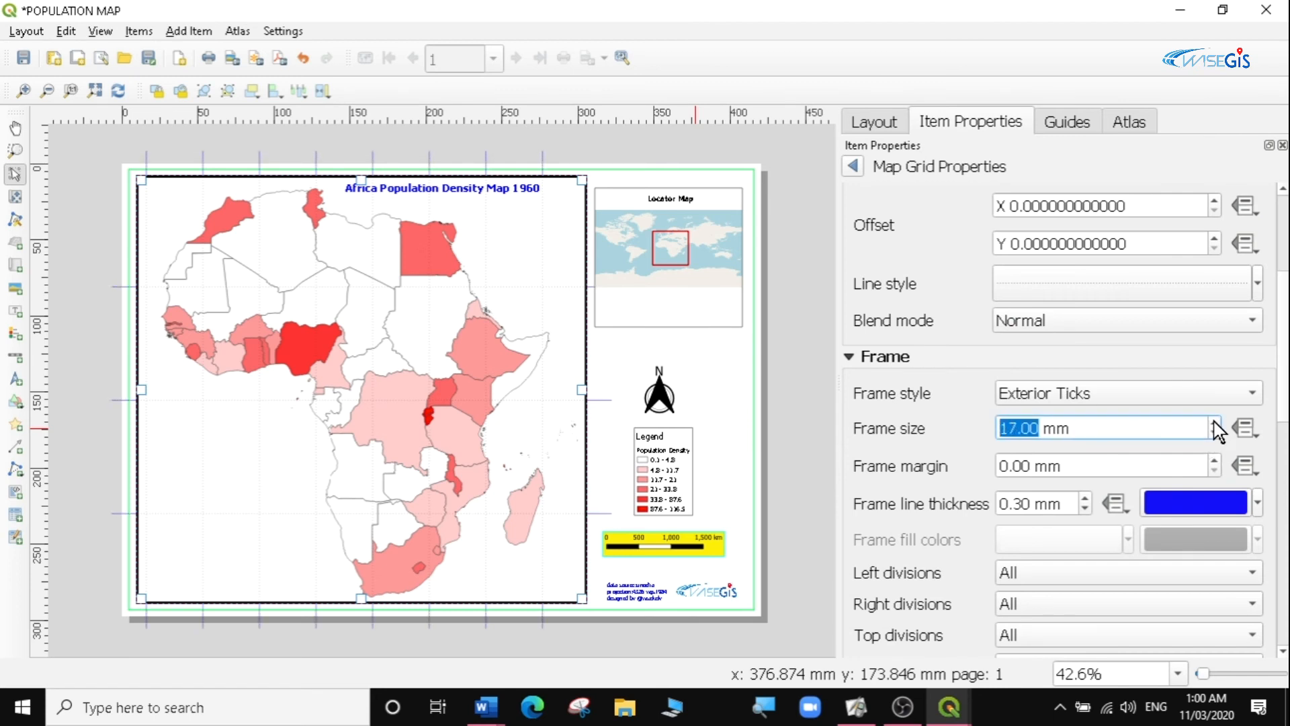
{"action": "left_click", "coordinate": [1215, 423]}
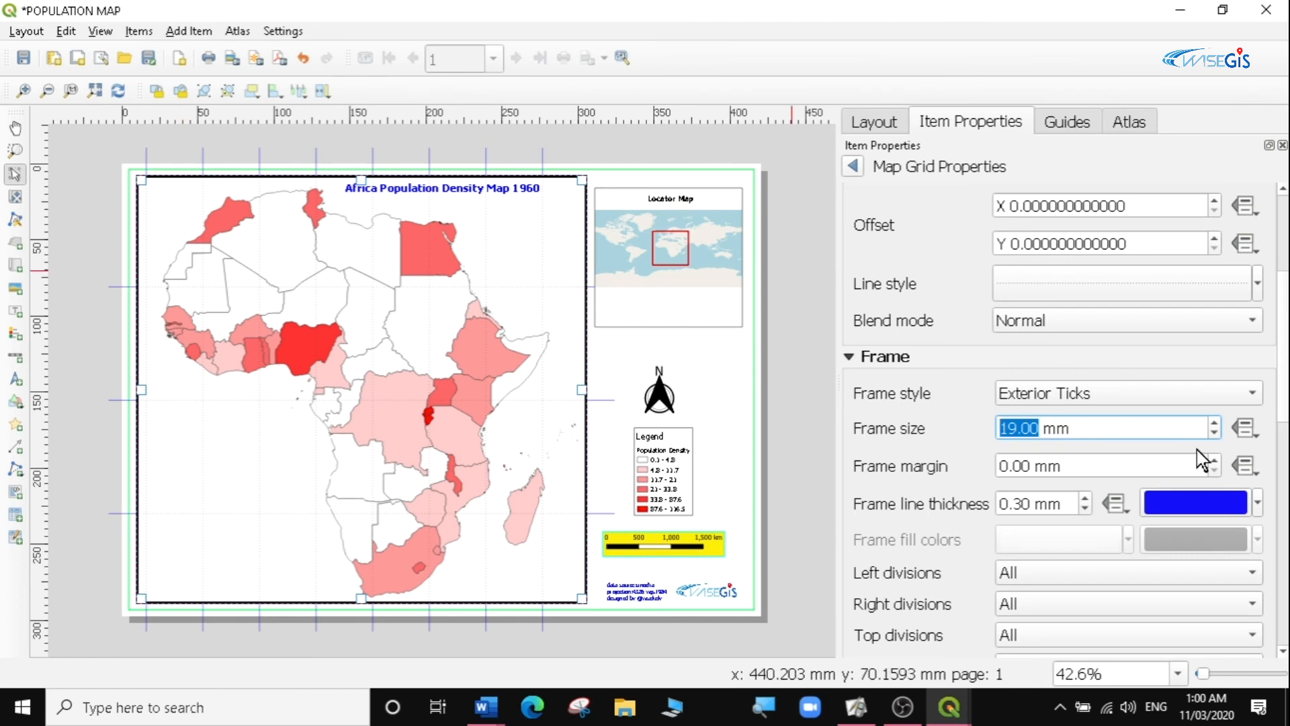
{"action": "type", "text": "2"}
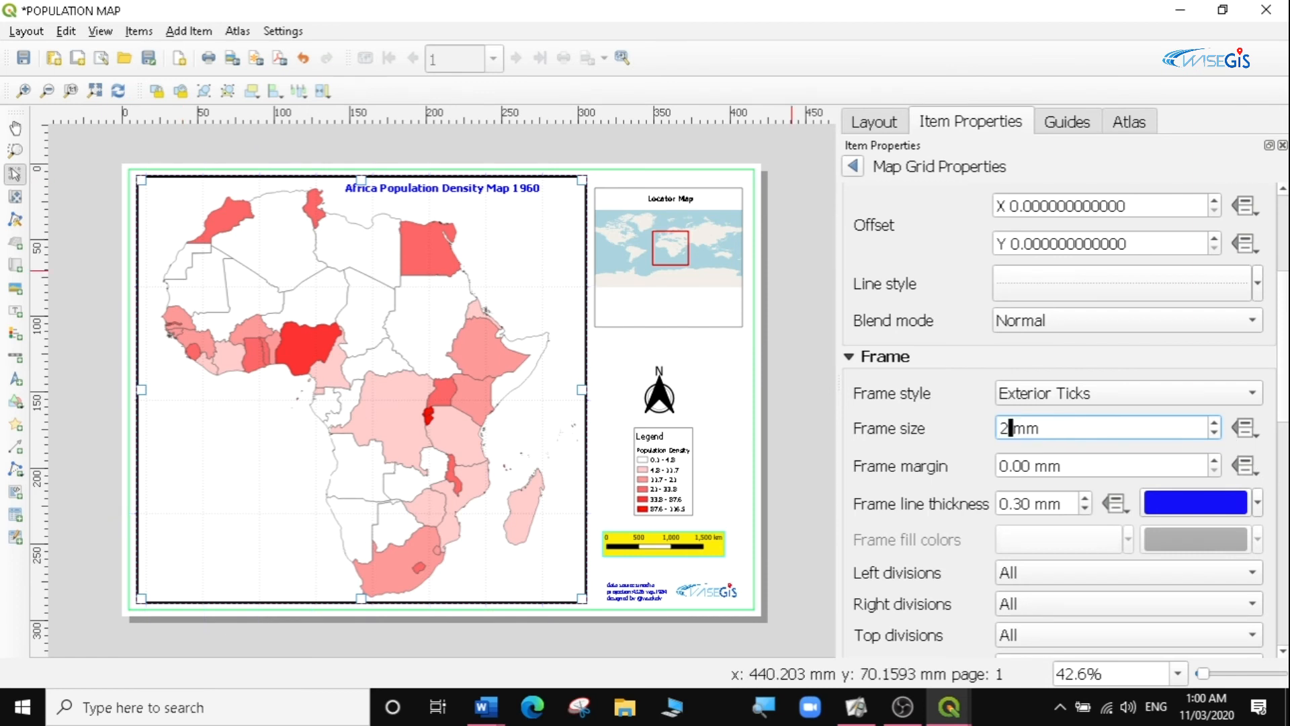
{"action": "key", "text": "Return"}
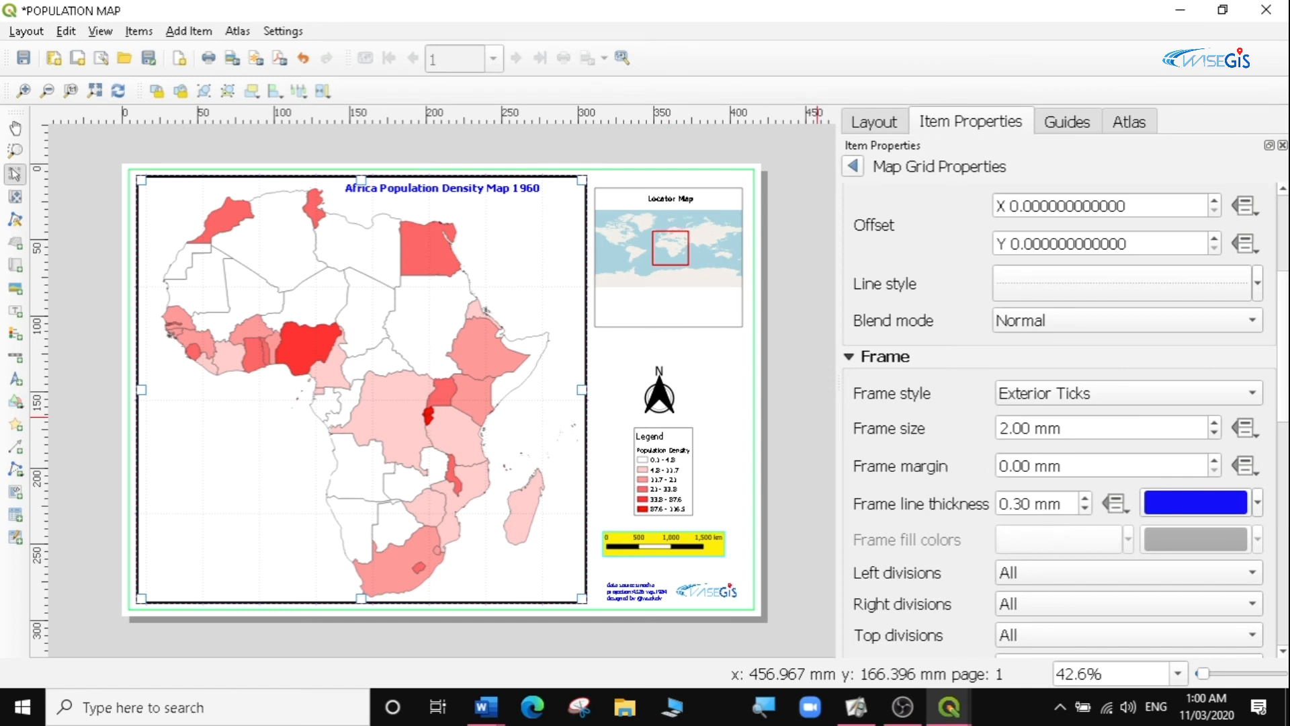
Try a frame margin of 2 mm on the main map's grid.
{"action": "left_click", "coordinate": [1215, 460]}
{"action": "left_click", "coordinate": [1214, 460]}
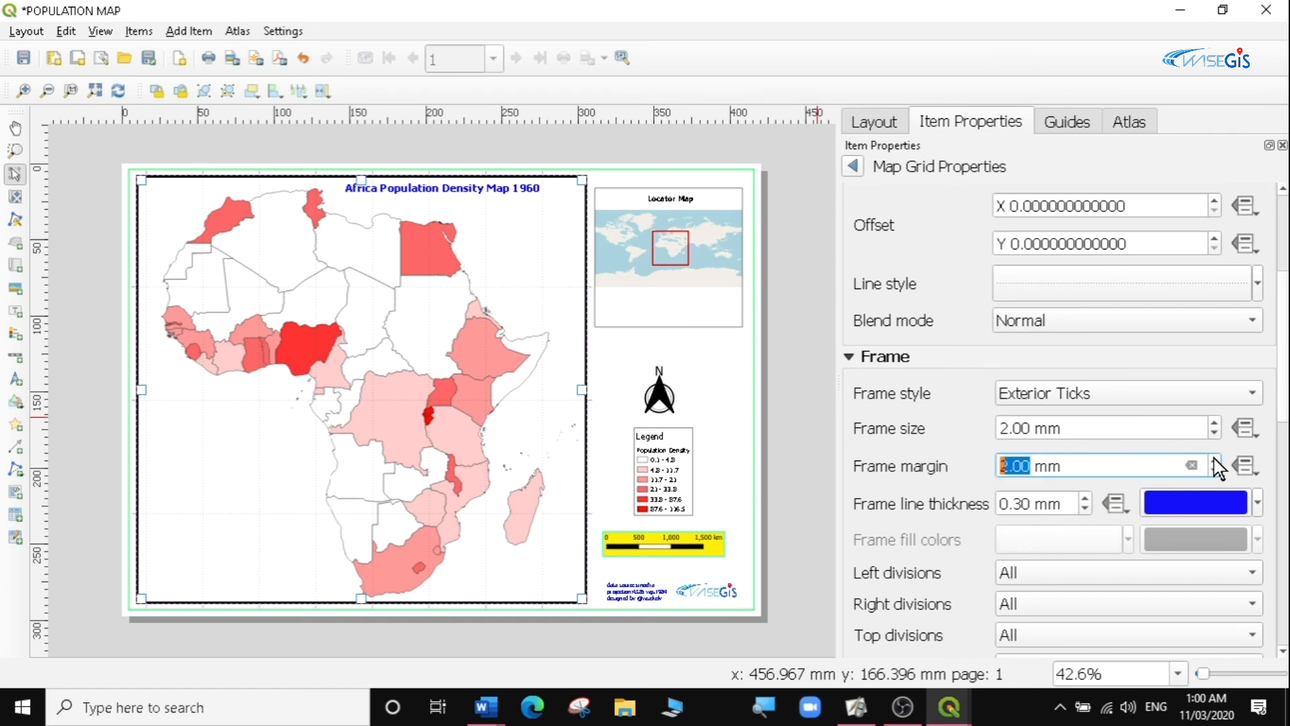
{"action": "left_click", "coordinate": [1215, 460]}
Set the grid's frame line thickness to 1.3 mm and check the ticks along the map's edge.
{"action": "left_click", "coordinate": [1084, 498]}
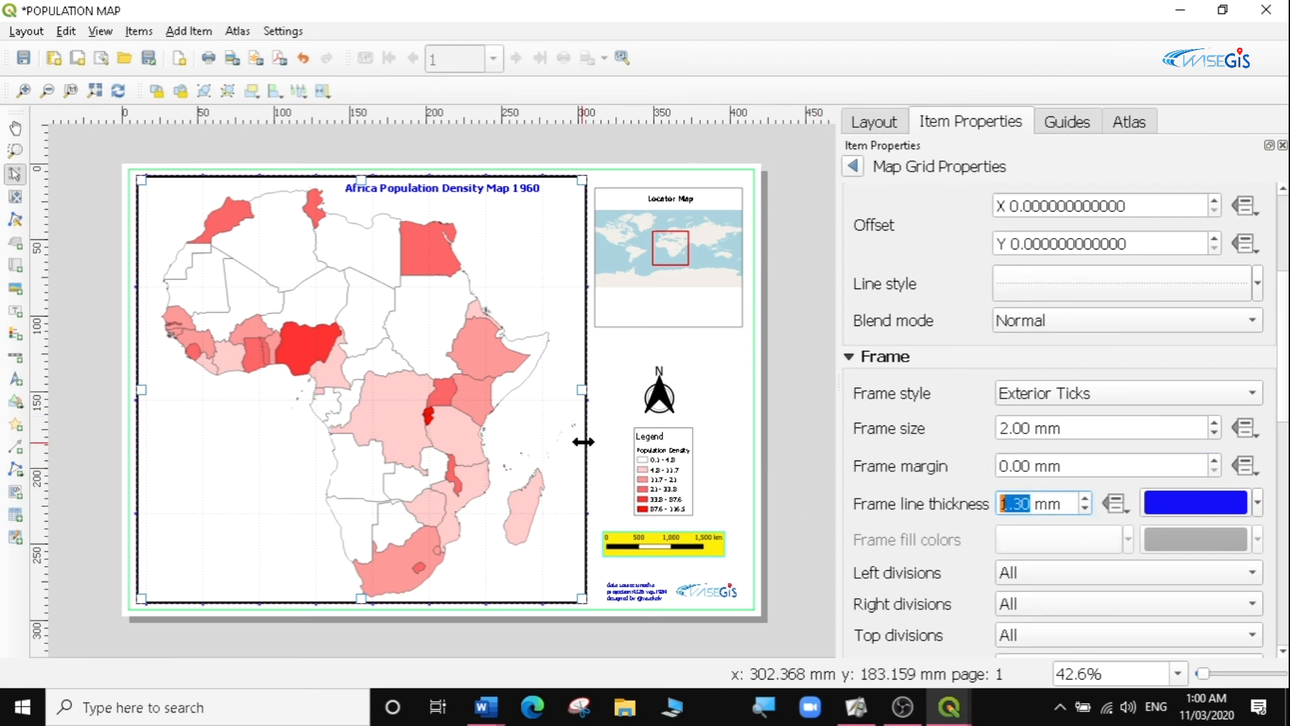
{"action": "scroll", "coordinate": [584, 452], "scroll_direction": "down", "scroll_amount": 2}
{"action": "scroll", "coordinate": [584, 452], "scroll_direction": "up", "scroll_amount": 6}
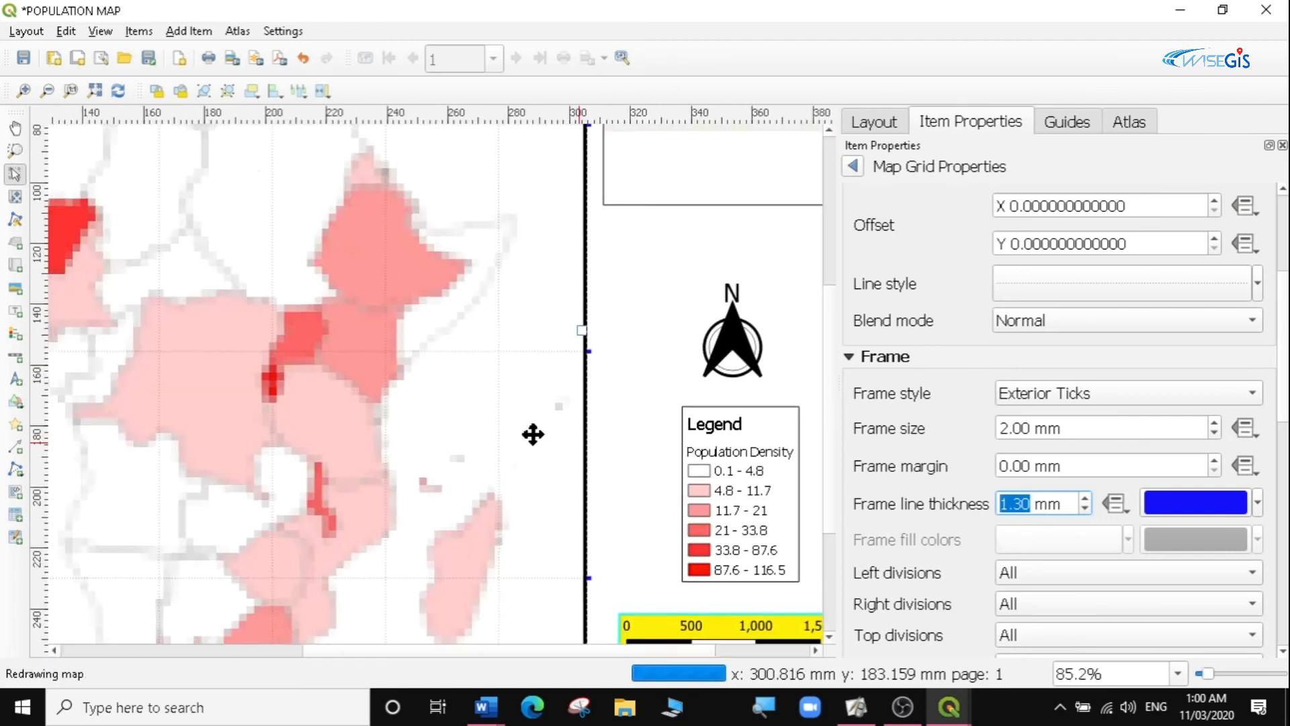
{"action": "scroll", "coordinate": [670, 352], "scroll_direction": "down", "scroll_amount": 3}
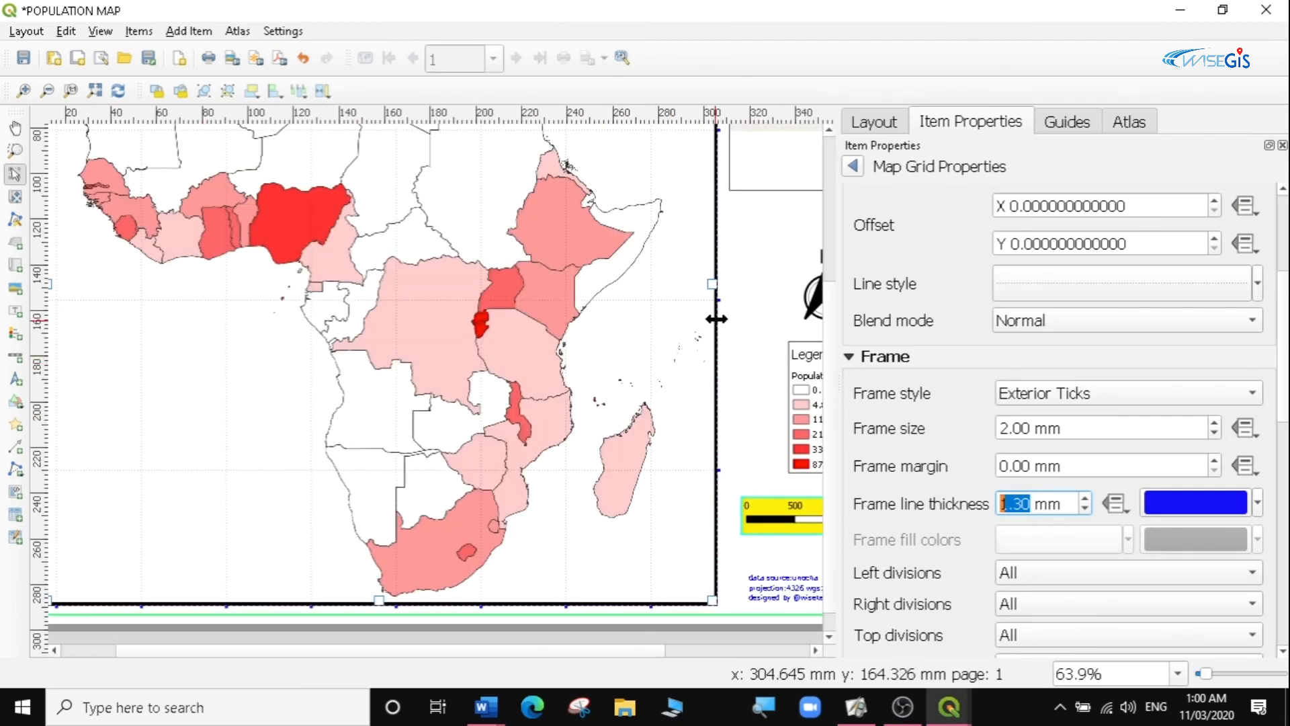
{"action": "scroll", "coordinate": [718, 317], "scroll_direction": "up", "scroll_amount": 1}
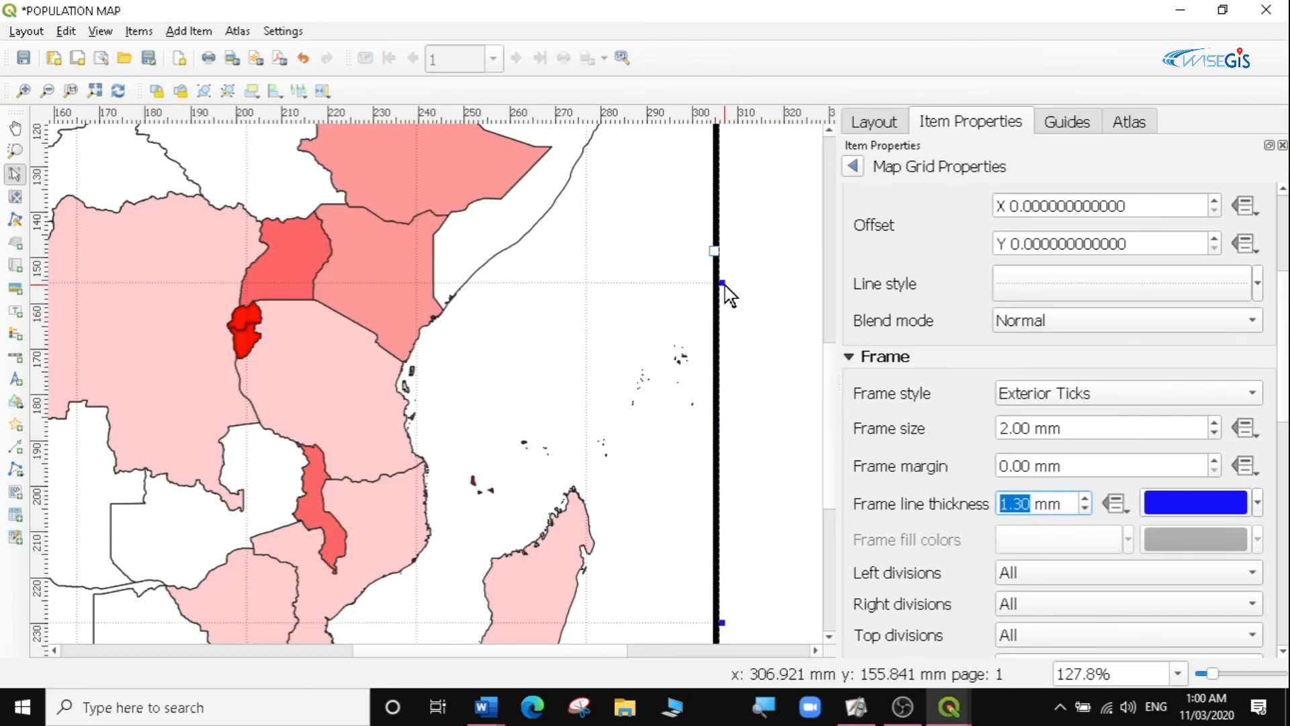
{"action": "left_click", "coordinate": [1085, 498]}
{"action": "scroll", "coordinate": [746, 428], "scroll_direction": "down", "scroll_amount": 1}
{"action": "scroll", "coordinate": [744, 417], "scroll_direction": "down", "scroll_amount": 1}
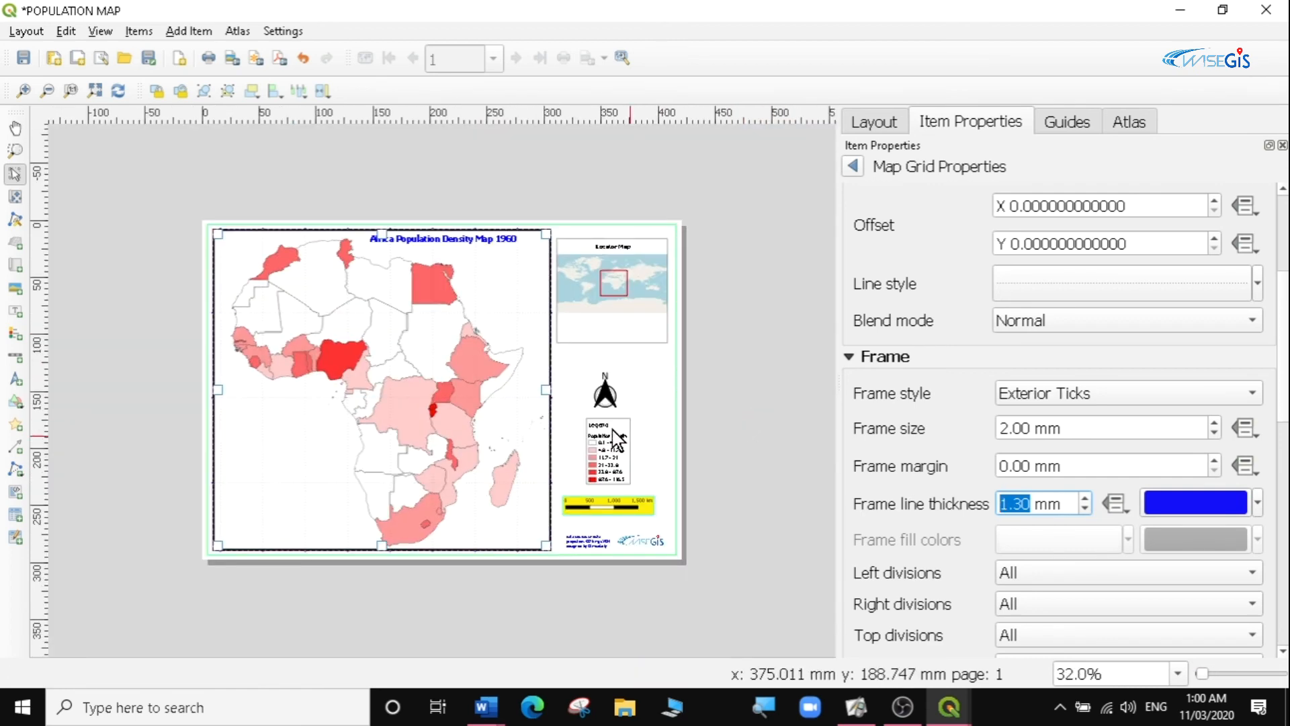
{"action": "left_click", "coordinate": [95, 91]}
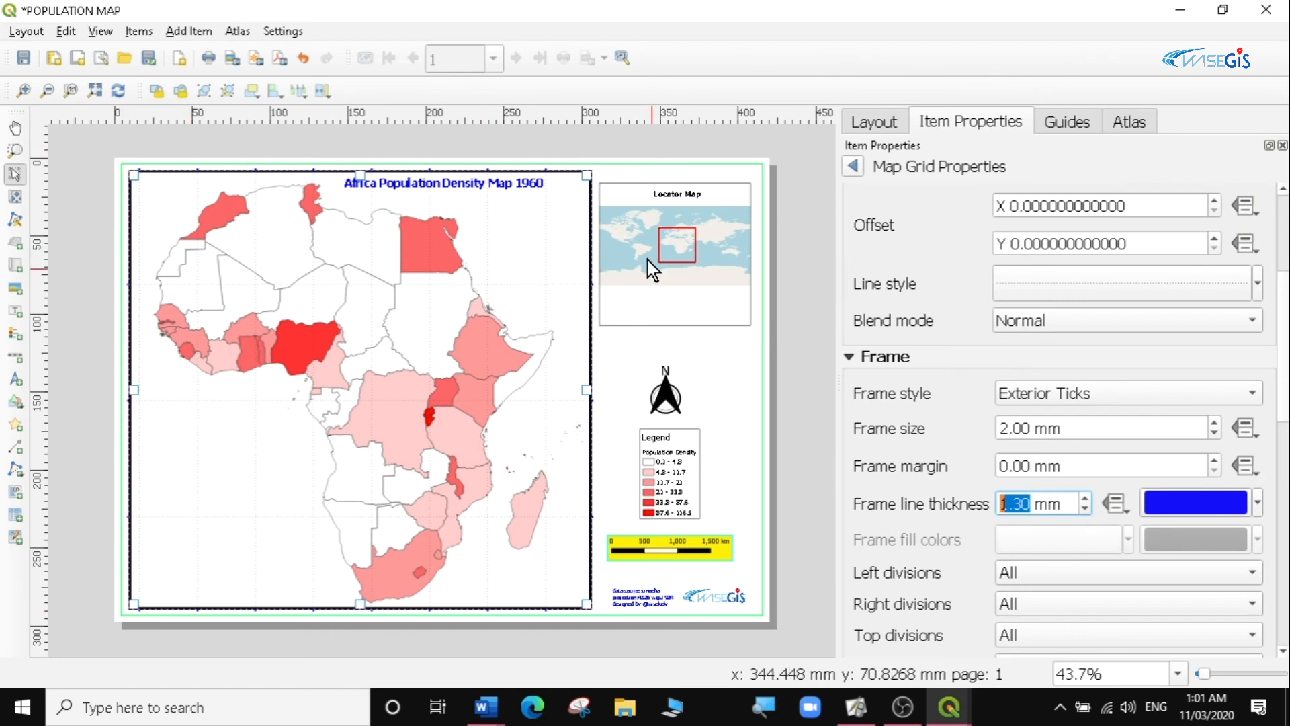
{"action": "scroll", "coordinate": [647, 260], "scroll_direction": "up", "scroll_amount": 1}
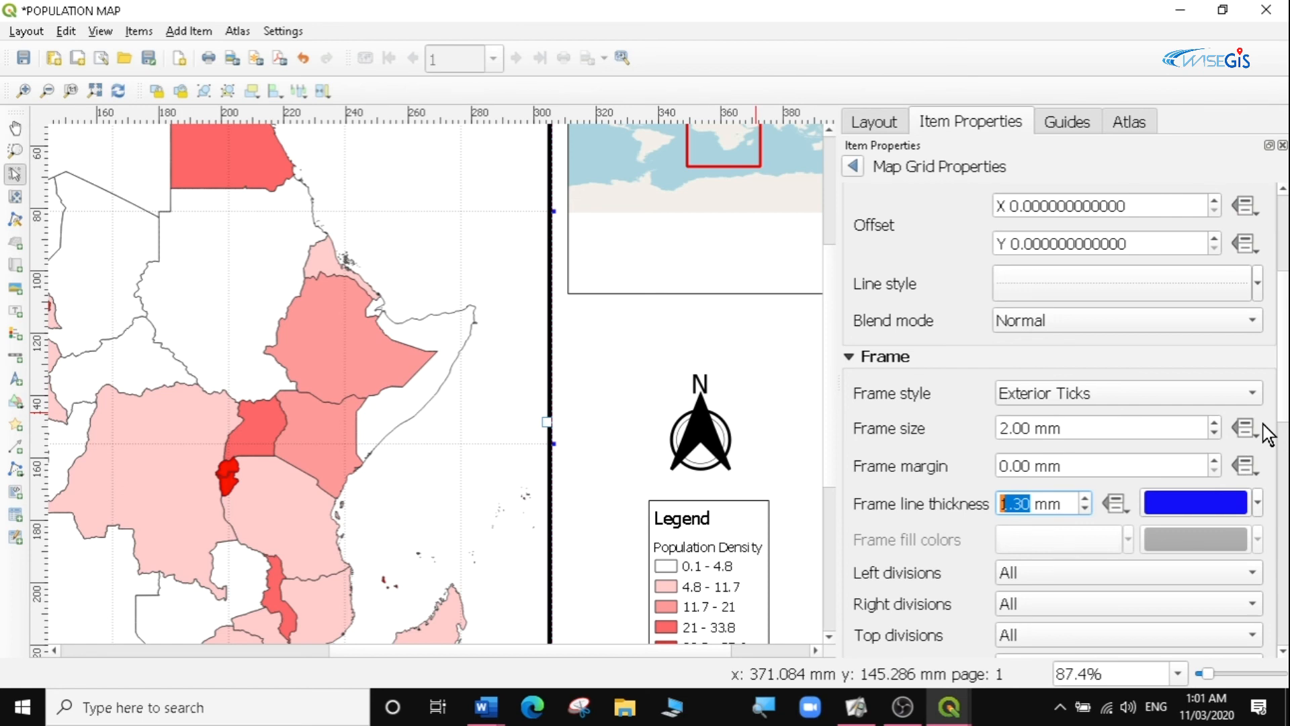
Enable coordinate drawing on the grid in Degree, Minute, Second format, keeping the left labels outside the frame.
{"action": "scroll", "coordinate": [1268, 433], "scroll_direction": "down", "scroll_amount": 10}
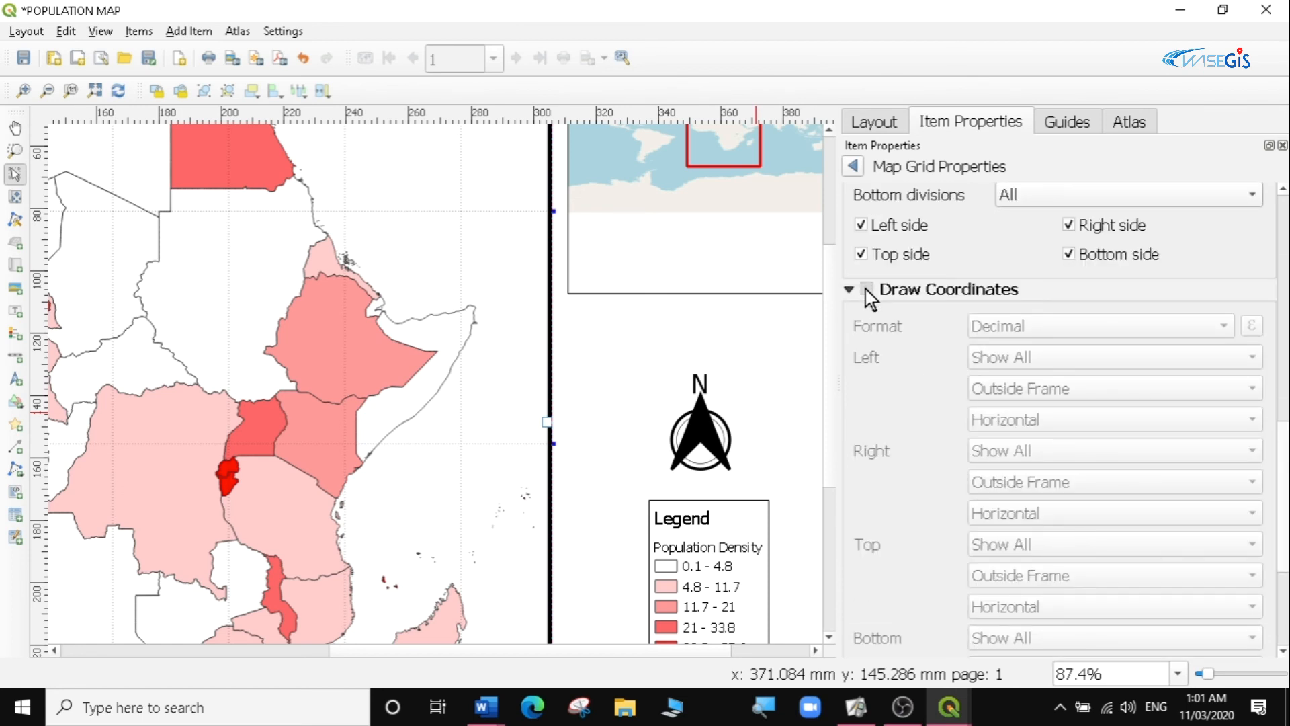
{"action": "left_click", "coordinate": [867, 289]}
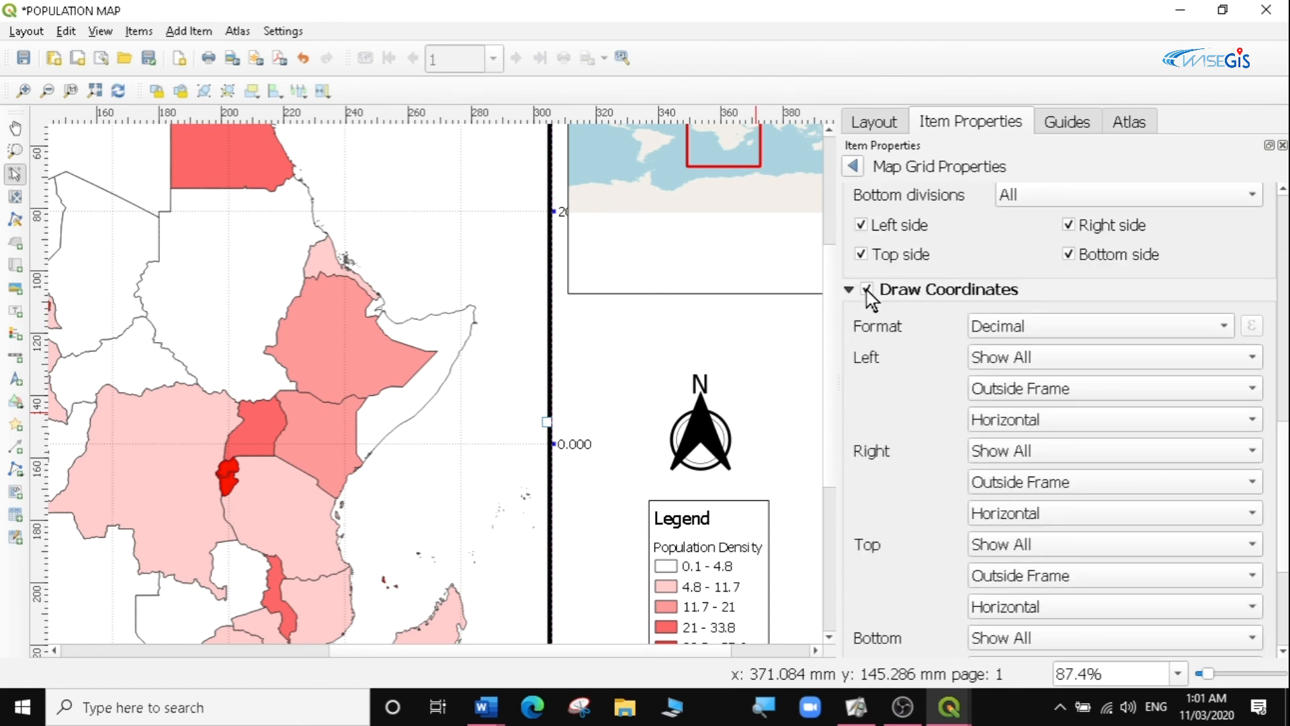
{"action": "left_click", "coordinate": [1104, 326]}
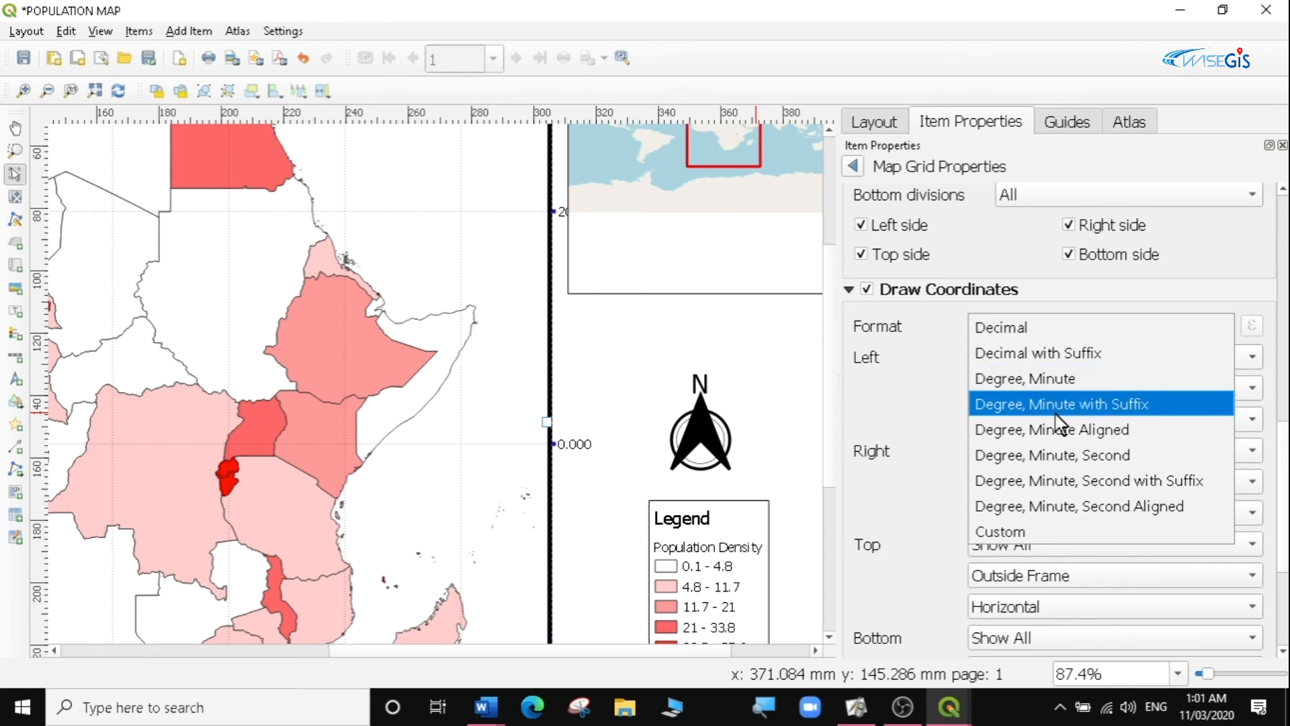
{"action": "left_click", "coordinate": [1060, 464]}
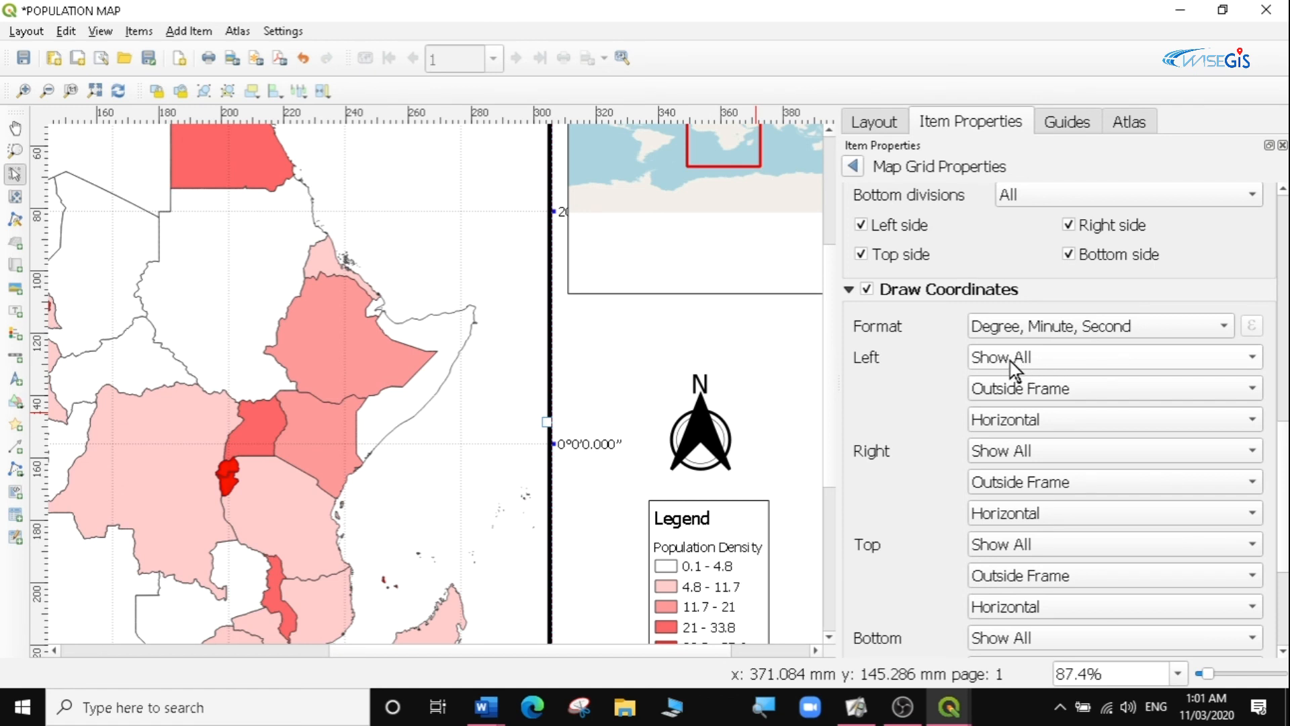
{"action": "left_click", "coordinate": [1078, 396]}
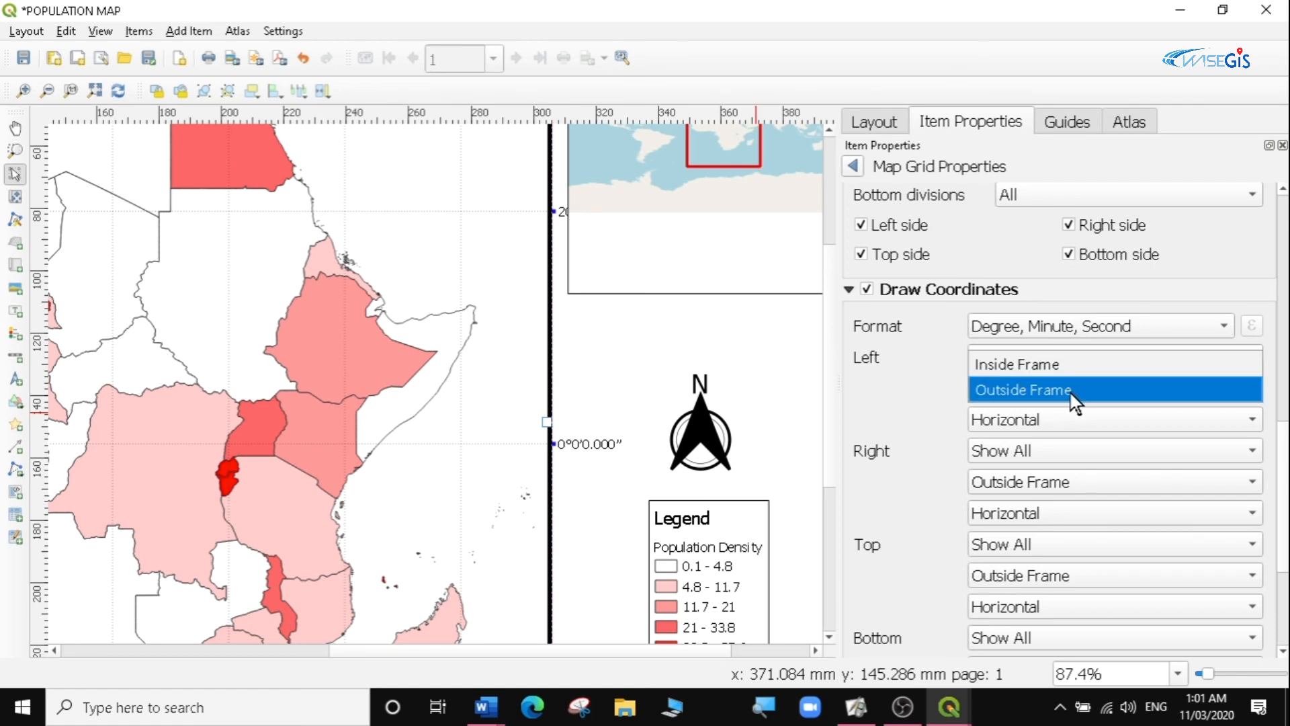
{"action": "left_click", "coordinate": [1041, 397]}
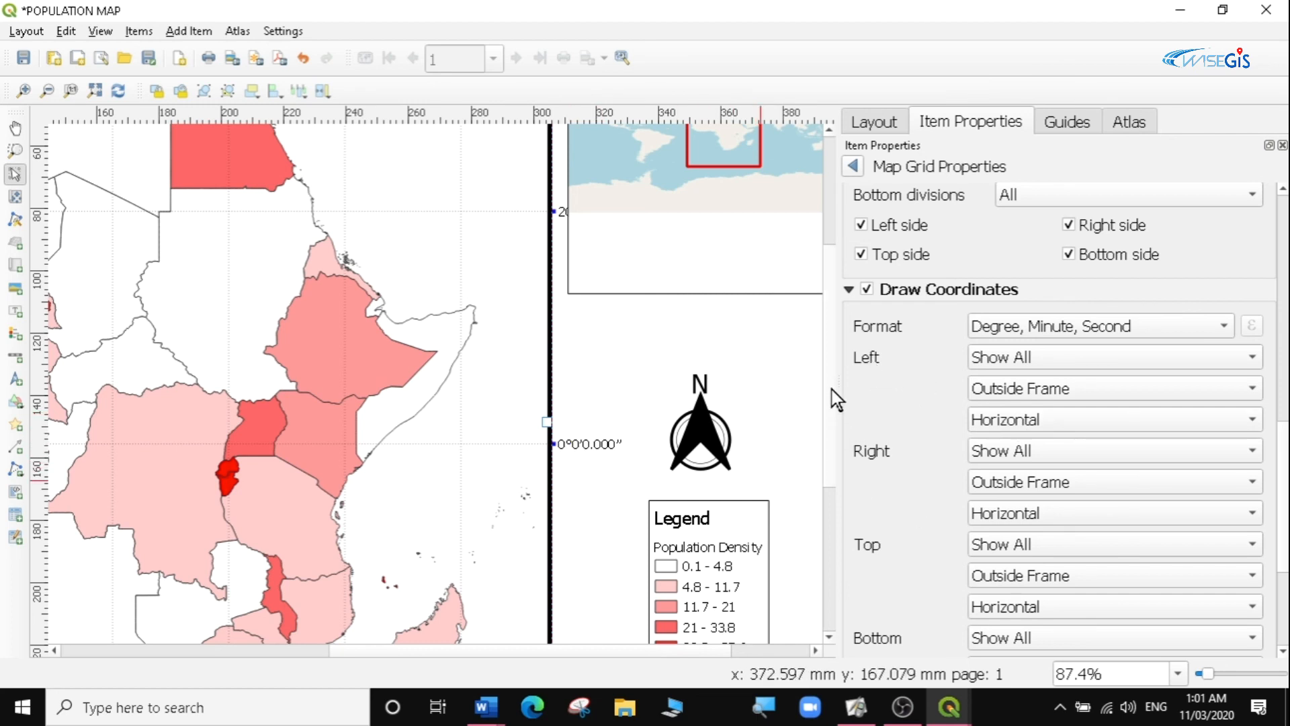
Check the coordinate labels around the map and set the left-side labels to Vertical Ascending.
{"action": "scroll", "coordinate": [836, 400], "scroll_direction": "down", "scroll_amount": 5}
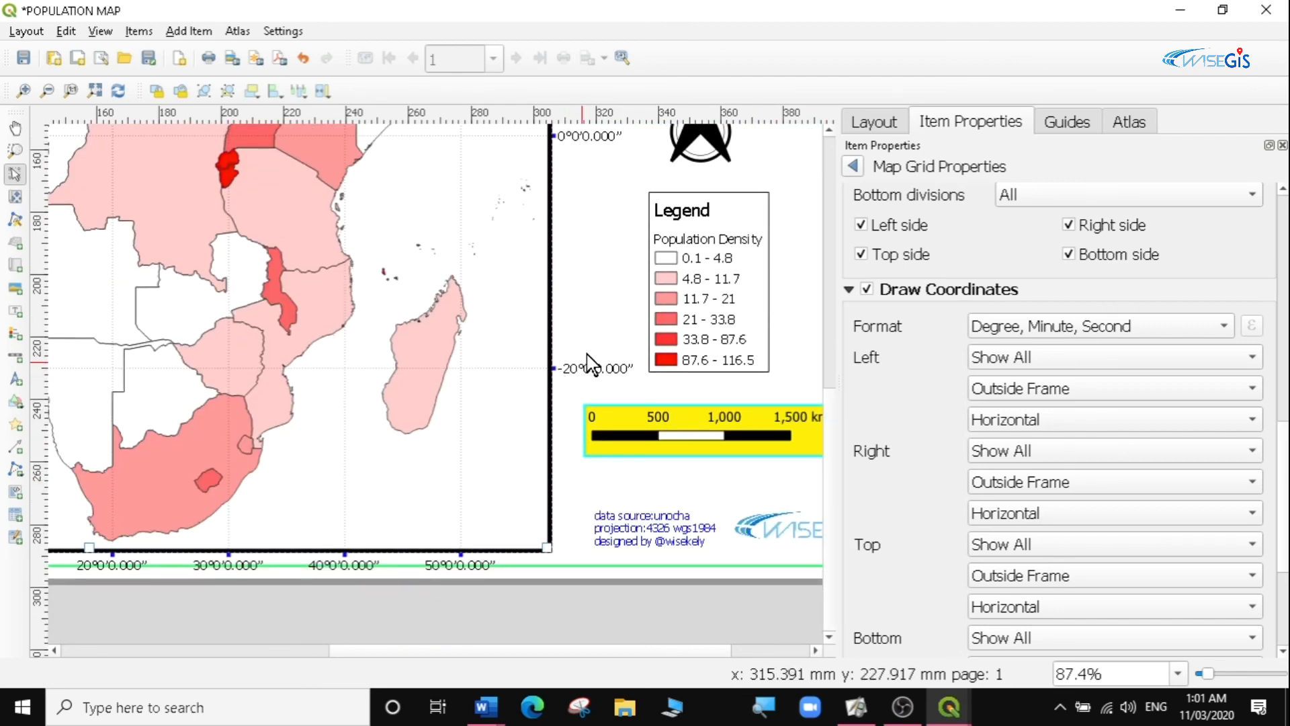
{"action": "scroll", "coordinate": [825, 362], "scroll_direction": "up", "scroll_amount": 5}
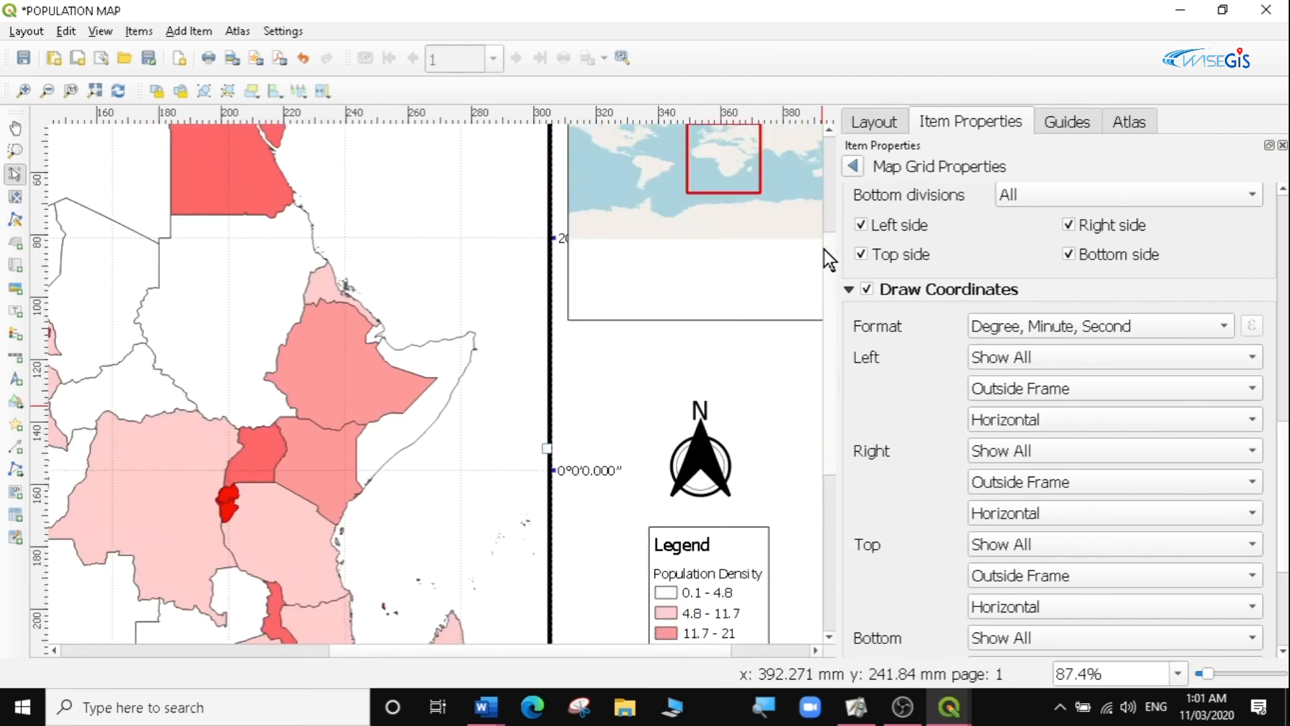
{"action": "scroll", "coordinate": [824, 249], "scroll_direction": "up", "scroll_amount": 1}
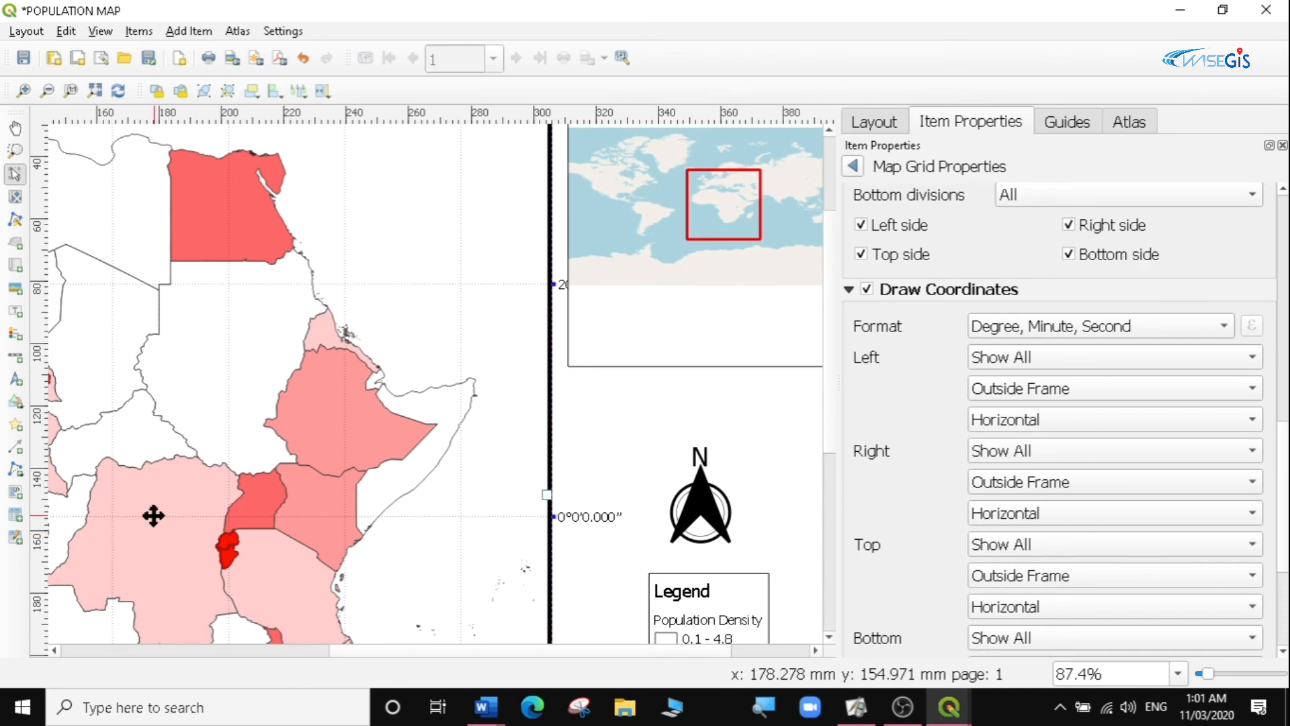
{"action": "scroll", "coordinate": [836, 376], "scroll_direction": "up", "scroll_amount": 3}
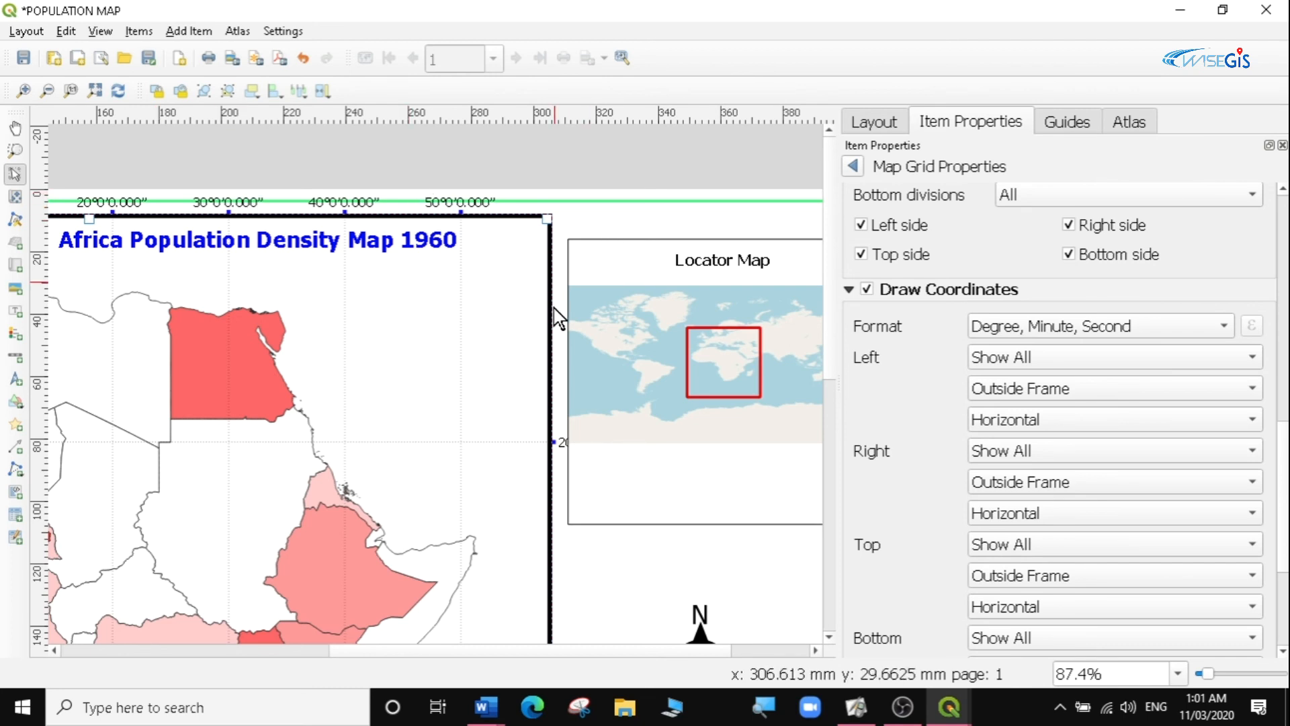
{"action": "left_click_drag", "start_coordinate": [691, 650], "coordinate": [296, 685]}
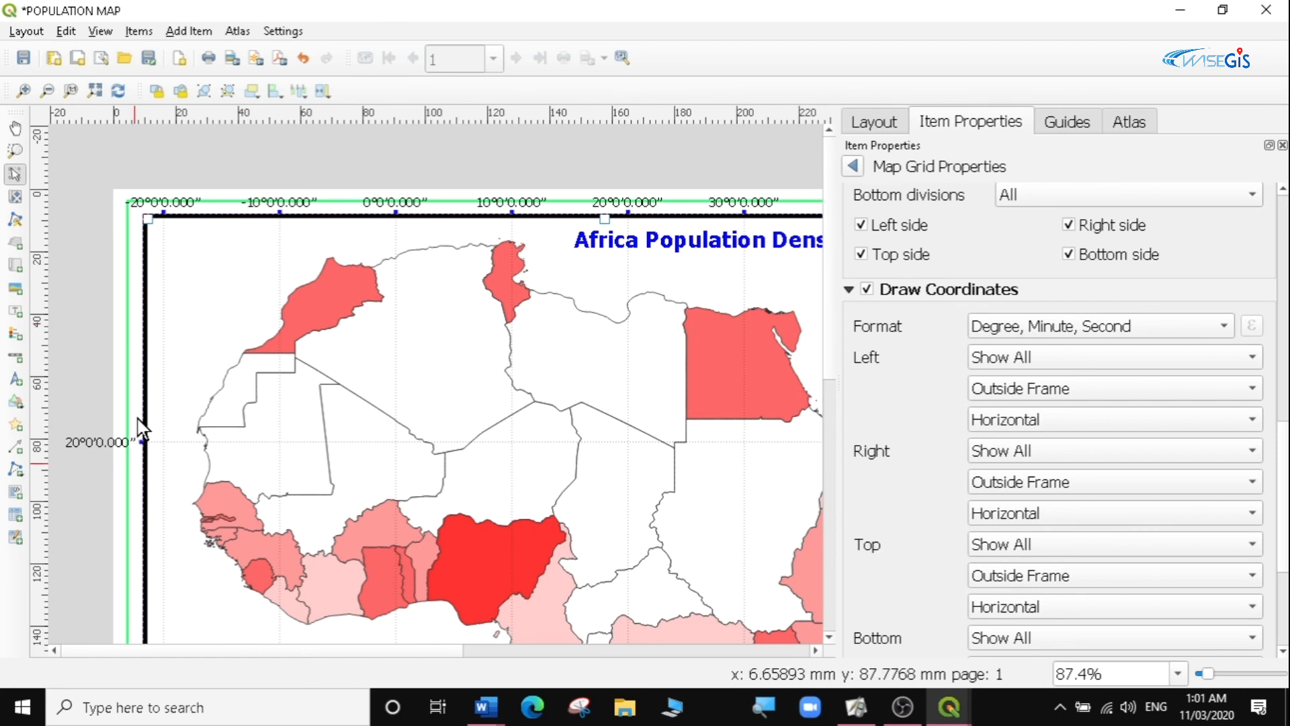
{"action": "left_click_drag", "start_coordinate": [412, 652], "coordinate": [450, 651]}
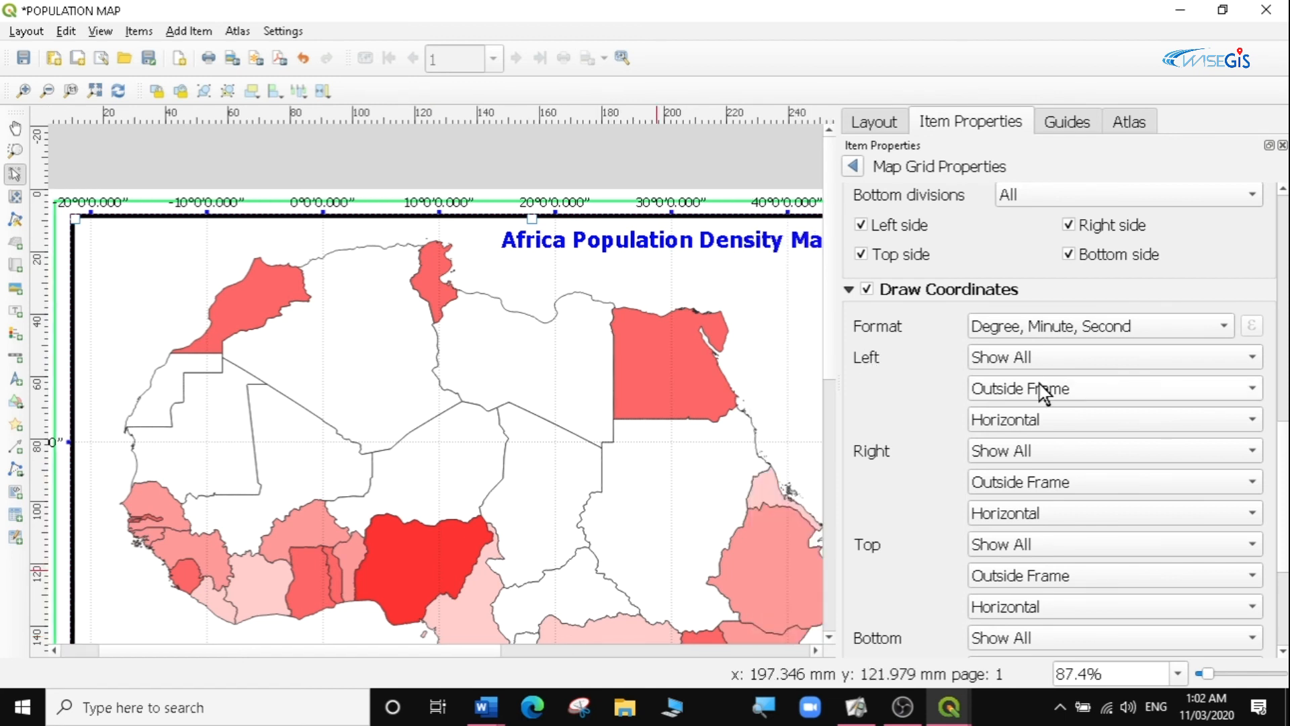
{"action": "left_click", "coordinate": [1036, 422]}
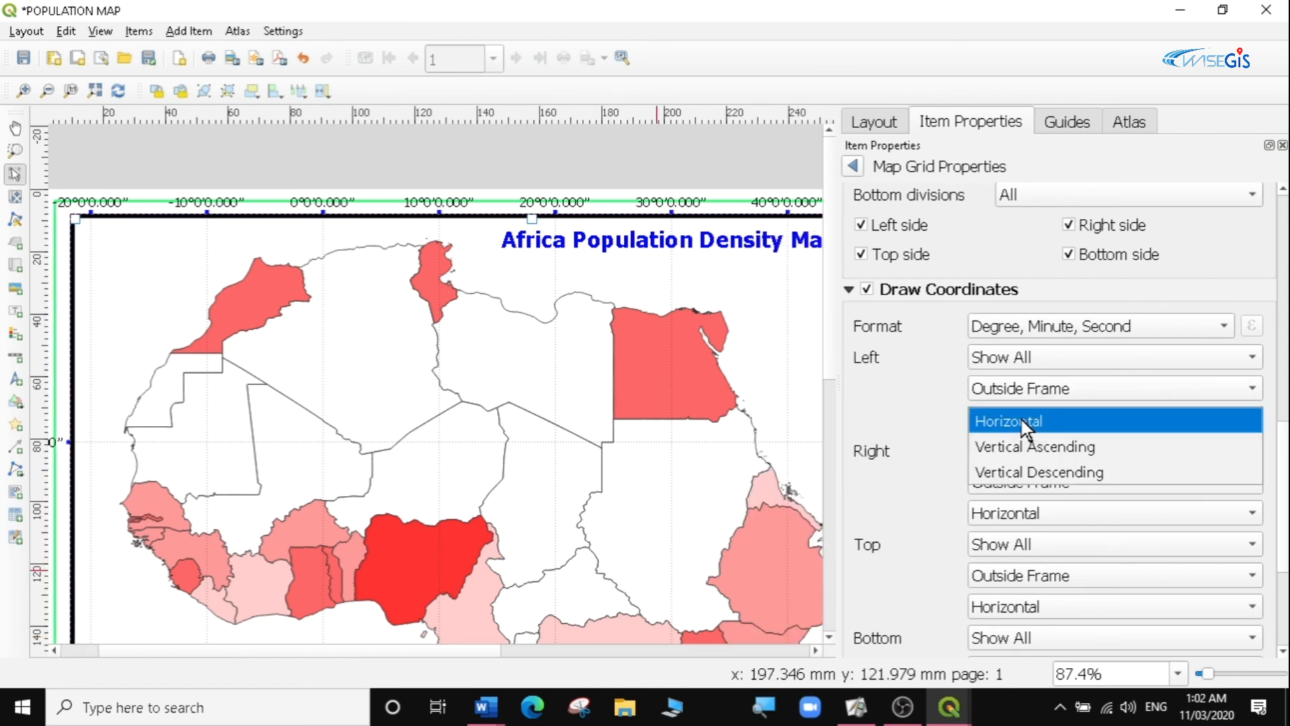
{"action": "left_click", "coordinate": [1044, 457]}
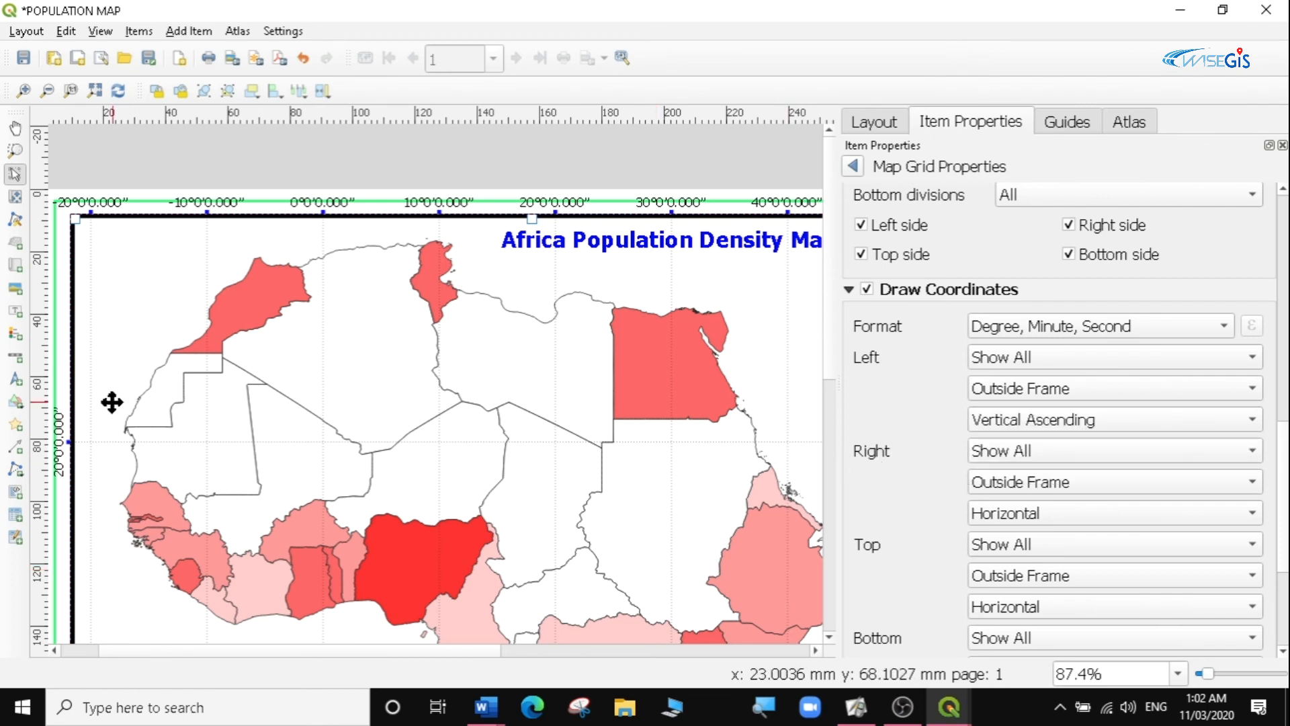
{"action": "left_click_drag", "start_coordinate": [355, 652], "coordinate": [318, 653]}
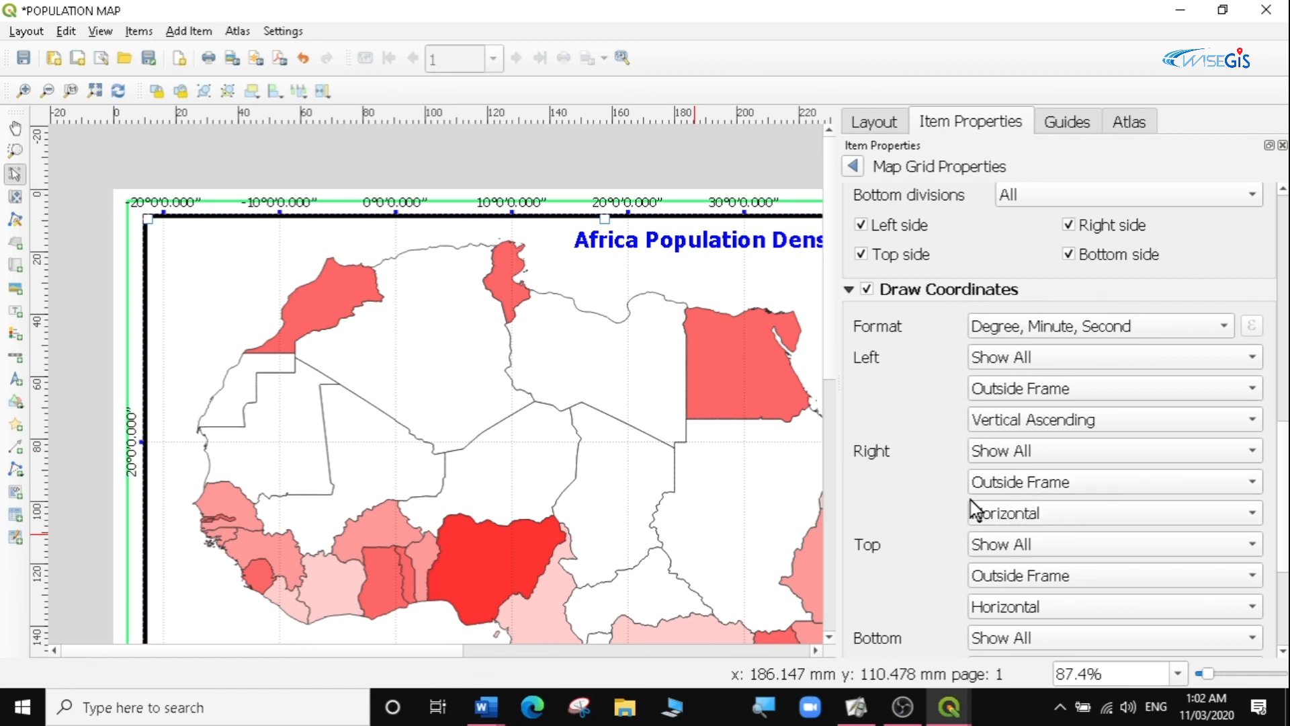
Set the right-side coordinate labels to Vertical Descending and check them along the map's right edge.
{"action": "left_click", "coordinate": [1012, 516]}
{"action": "left_click", "coordinate": [1038, 558]}
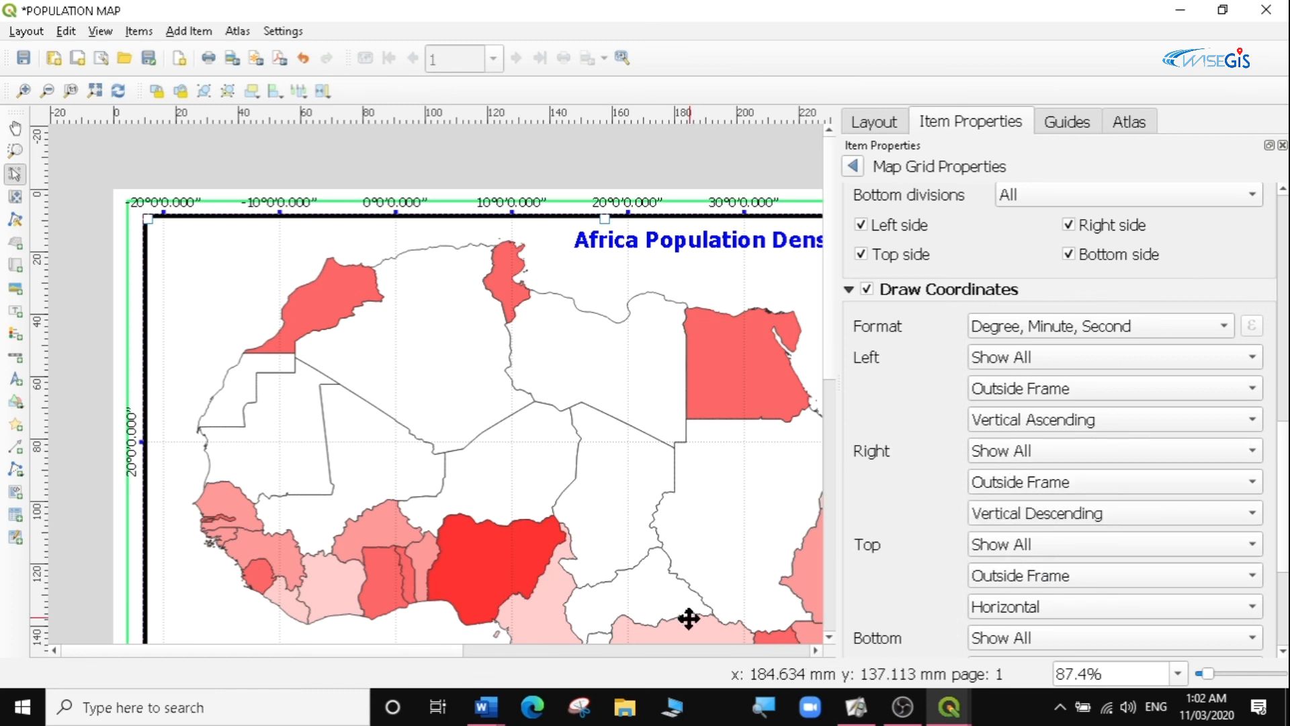
{"action": "scroll", "coordinate": [634, 650], "scroll_direction": "right", "scroll_amount": 1}
{"action": "left_click_drag", "start_coordinate": [635, 650], "coordinate": [735, 651]}
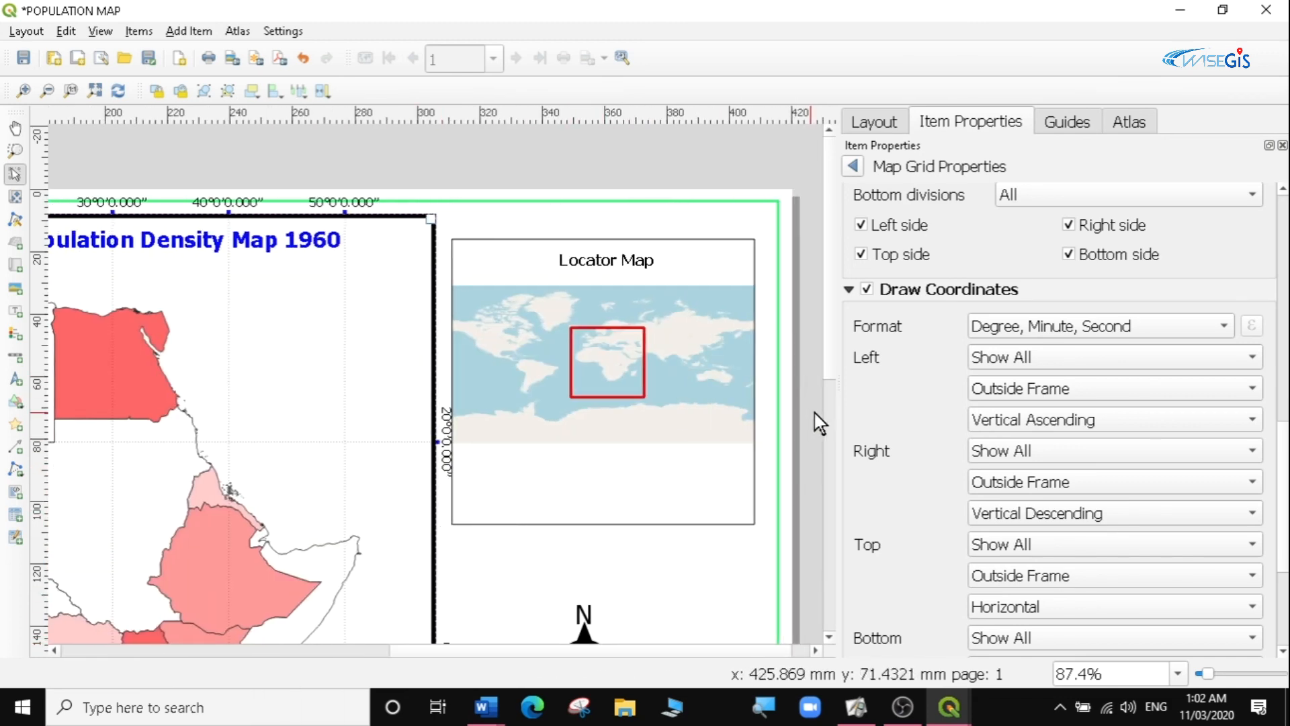
{"action": "left_click_drag", "start_coordinate": [829, 359], "coordinate": [860, 576]}
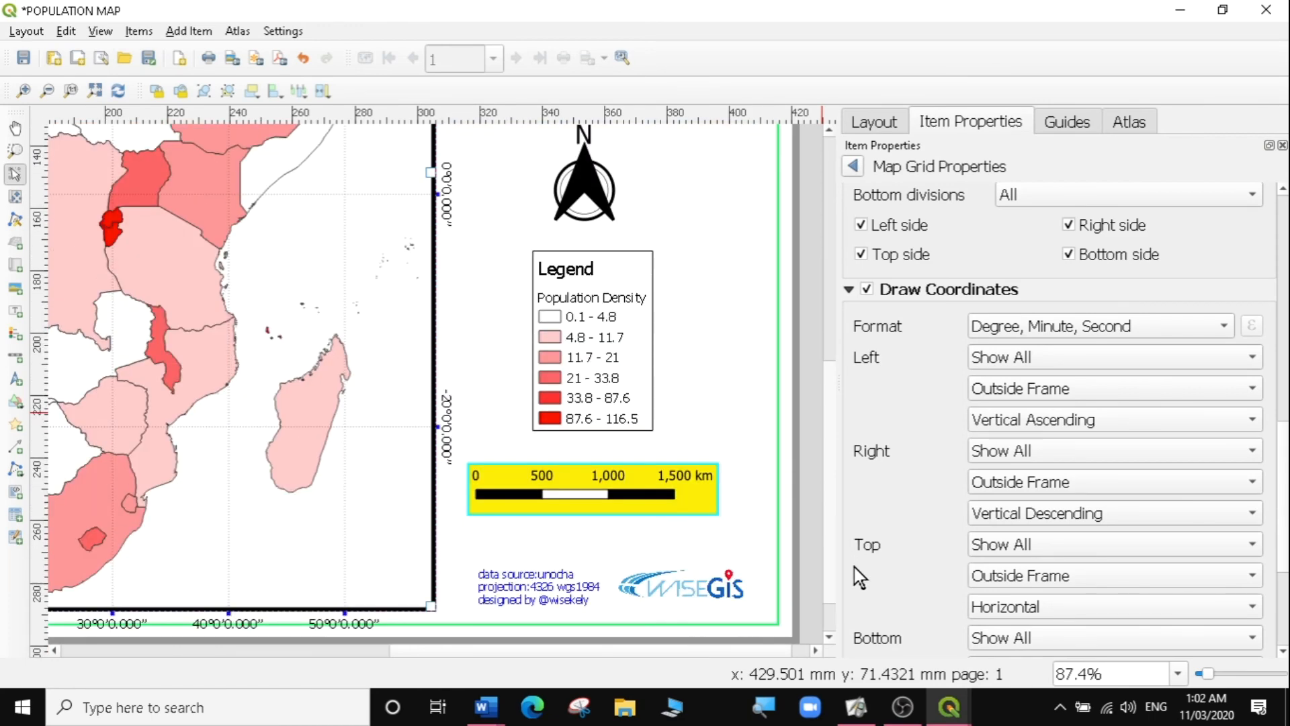
{"action": "scroll", "coordinate": [928, 554], "scroll_direction": "down", "scroll_amount": 5}
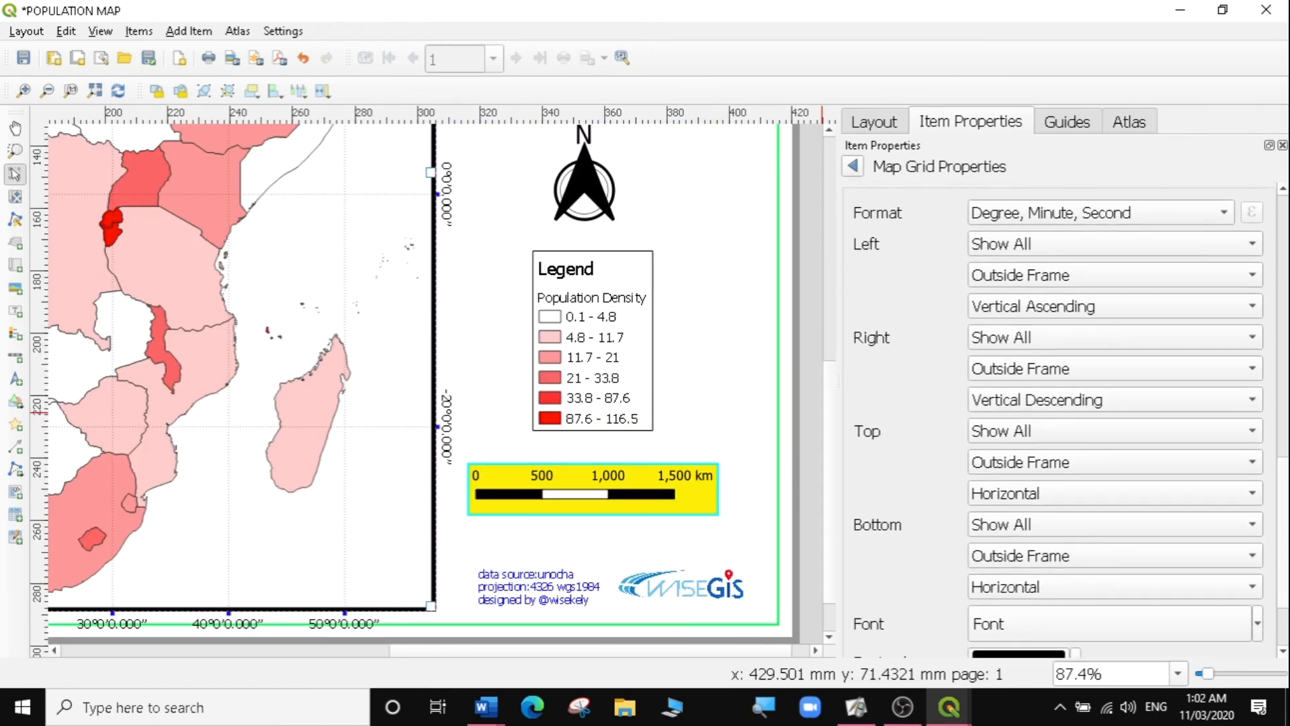
{"action": "scroll", "coordinate": [1061, 417], "scroll_direction": "down", "scroll_amount": 1}
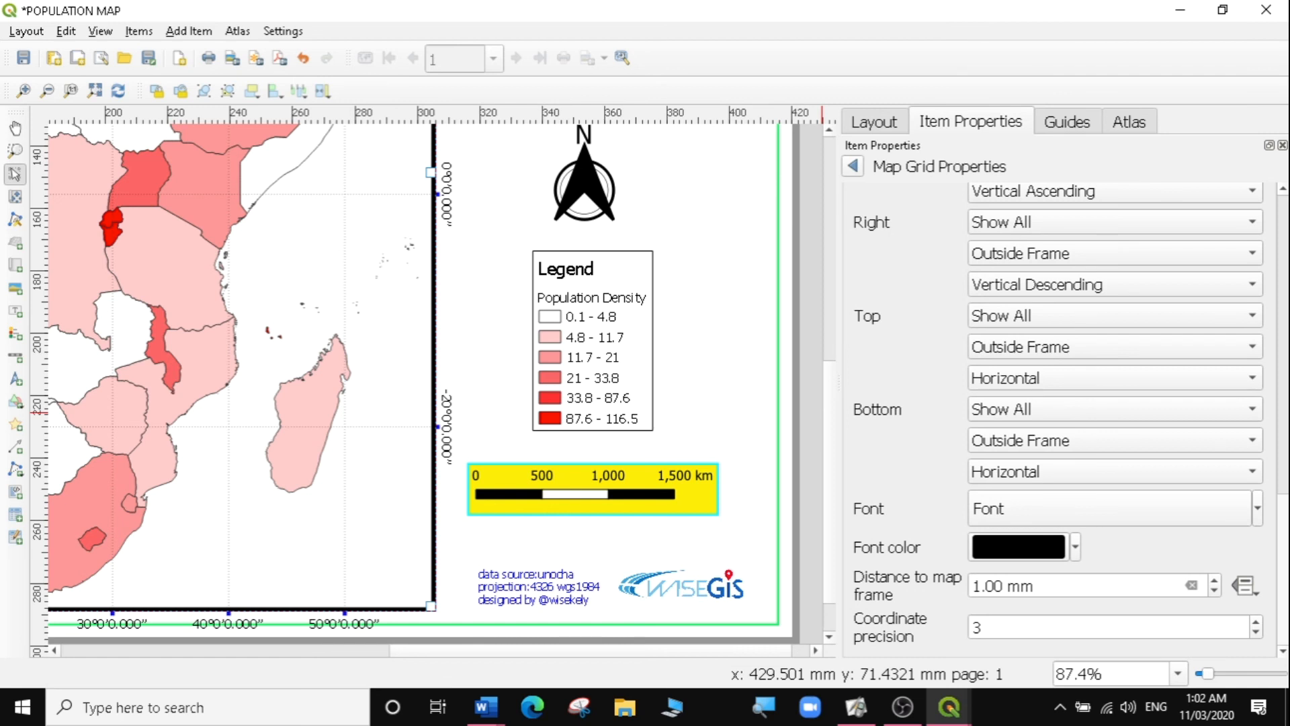
Set the grid's coordinate precision to 1 and check the shortened coordinate labels across the whole page.
{"action": "left_click", "coordinate": [1010, 627]}
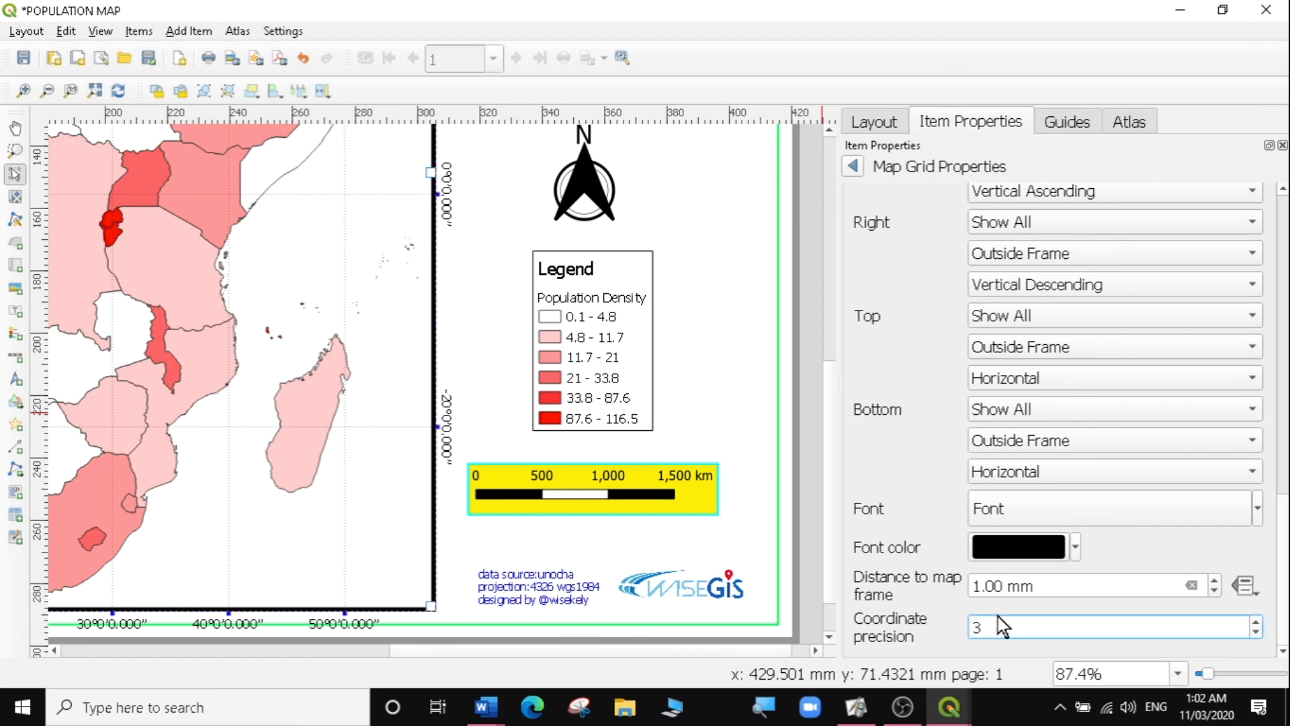
{"action": "type", "text": "1"}
{"action": "left_click", "coordinate": [474, 360]}
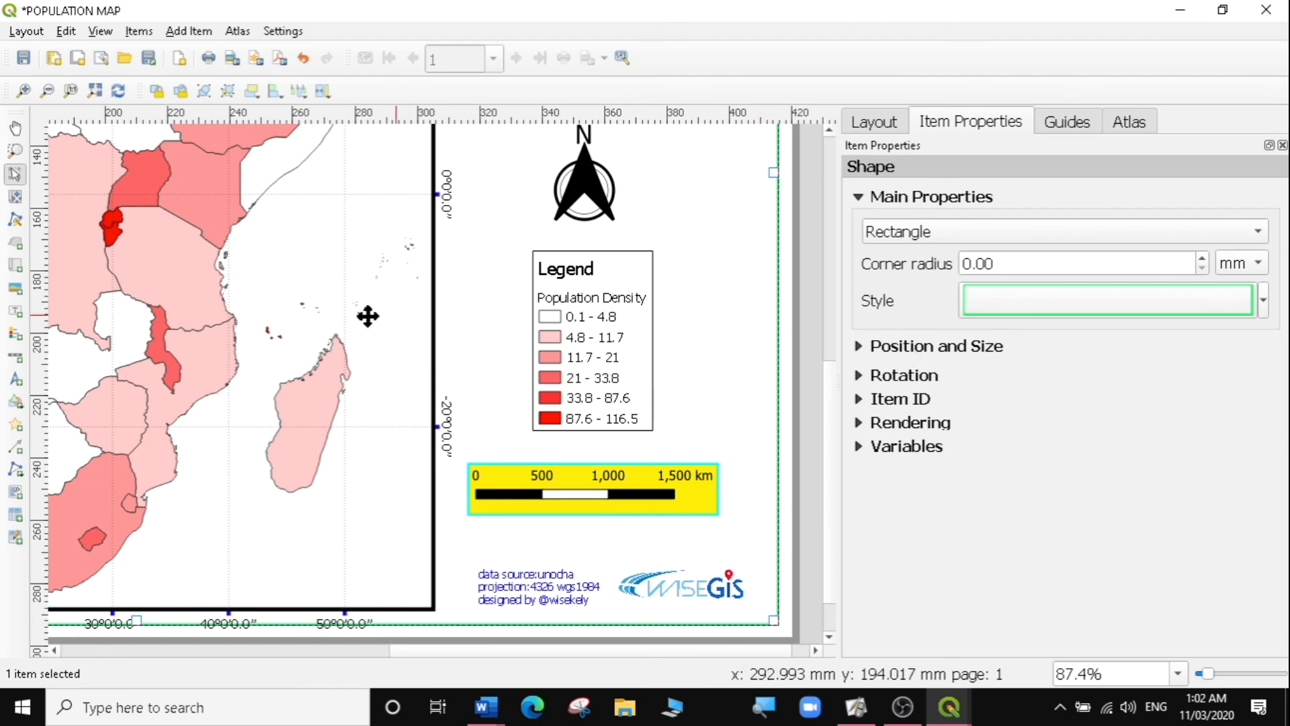
{"action": "left_click", "coordinate": [320, 319]}
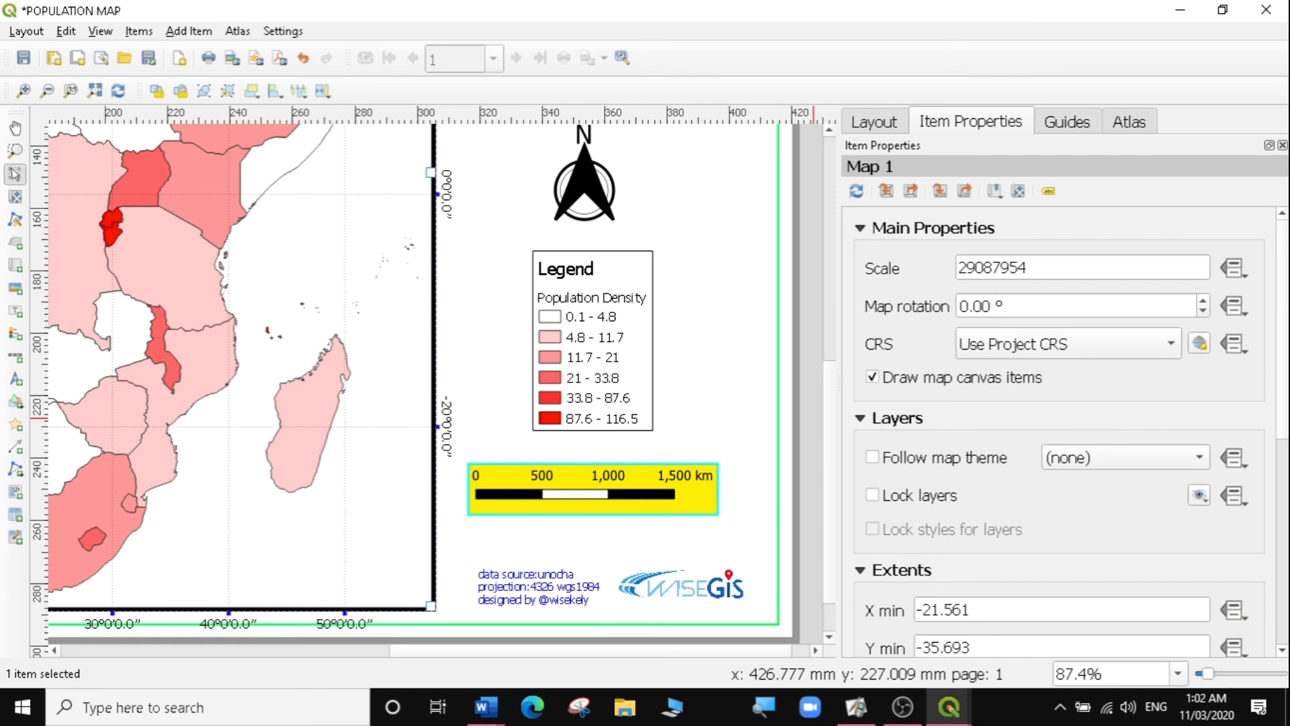
{"action": "scroll", "coordinate": [1062, 430], "scroll_direction": "down", "scroll_amount": 10}
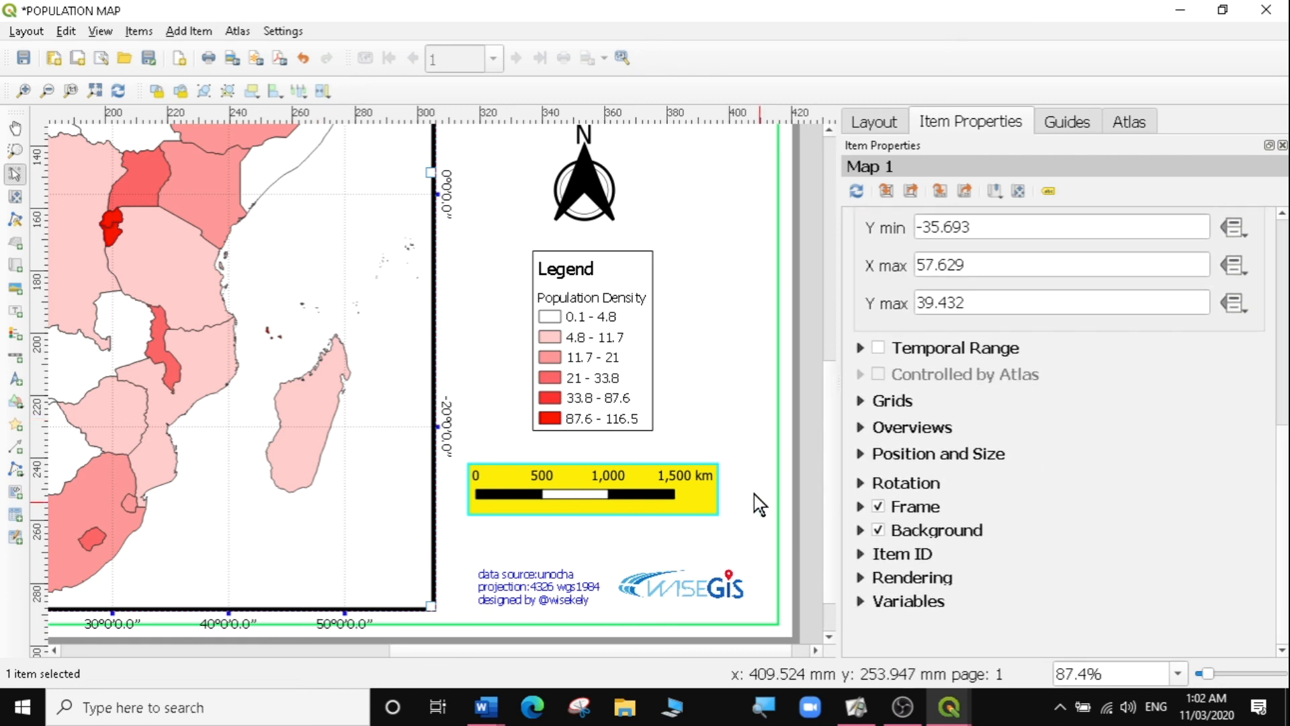
{"action": "scroll", "coordinate": [967, 407], "scroll_direction": "up", "scroll_amount": 10}
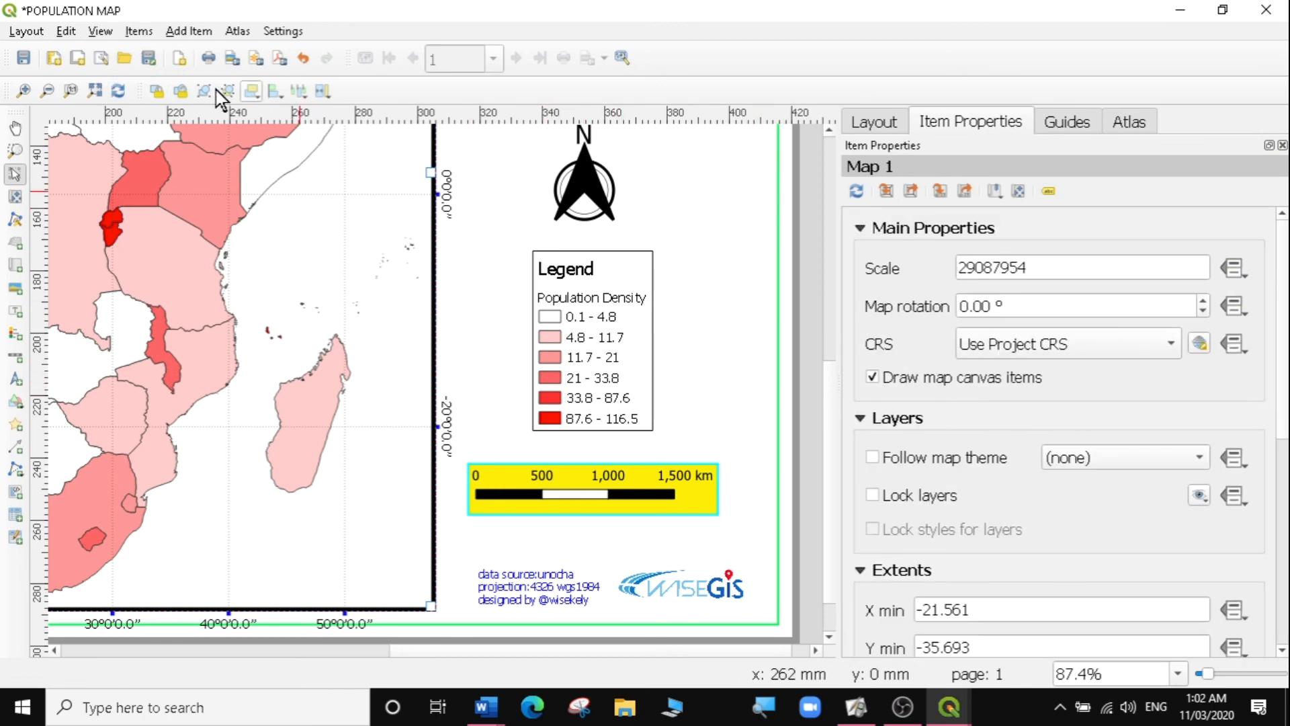
{"action": "left_click", "coordinate": [95, 92]}
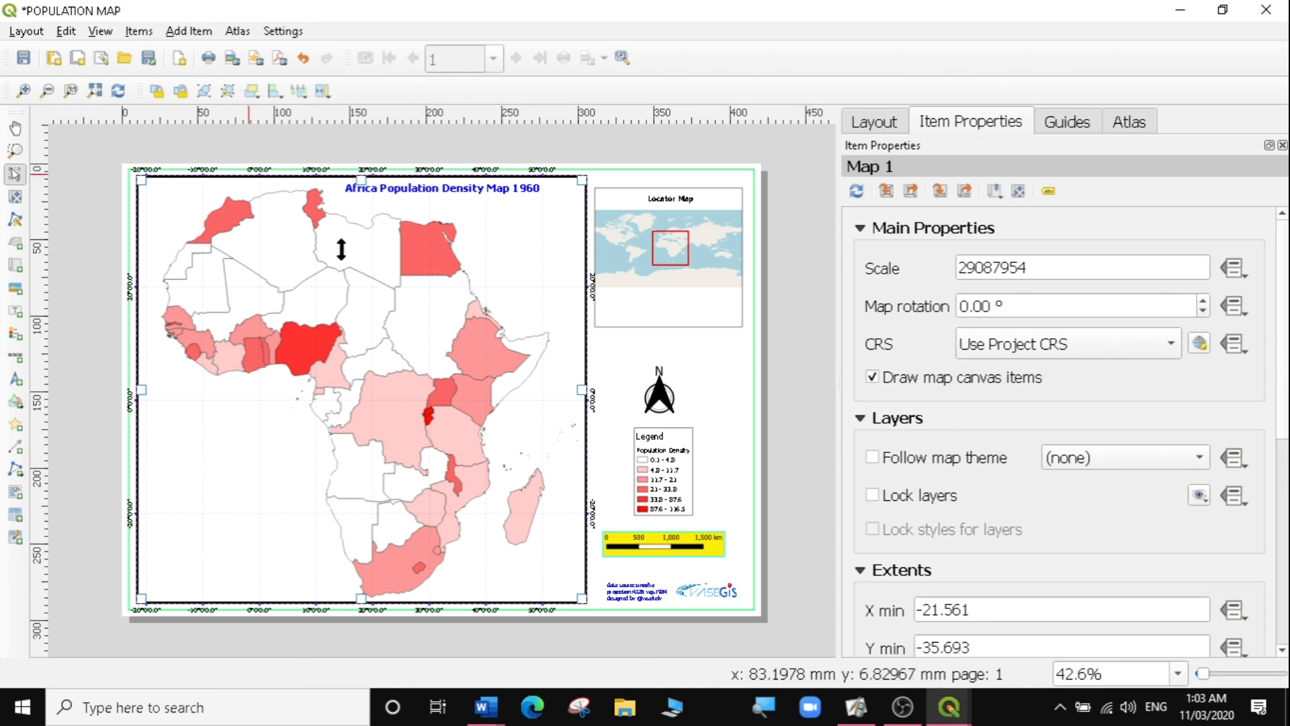
Add a small rectangle shape in the empty ocean area west of central Africa on the main map.
{"action": "left_click", "coordinate": [186, 31]}
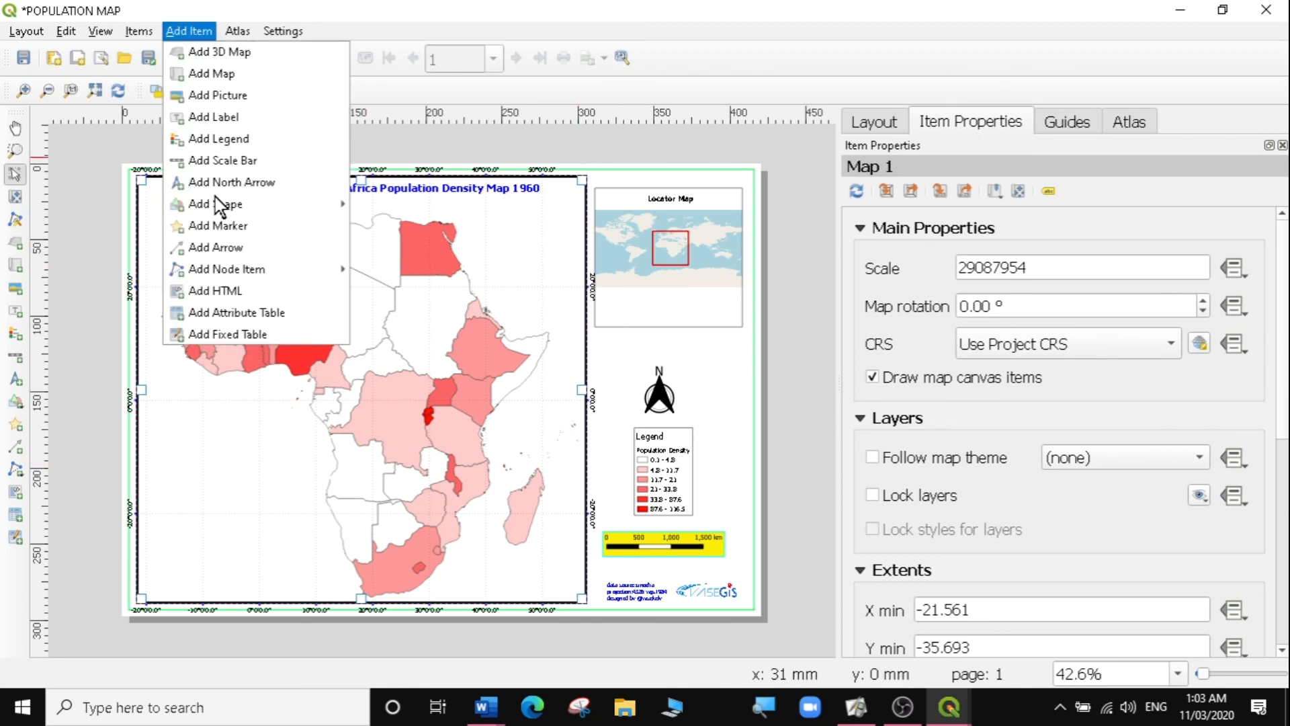
{"action": "mouse_move", "coordinate": [222, 204]}
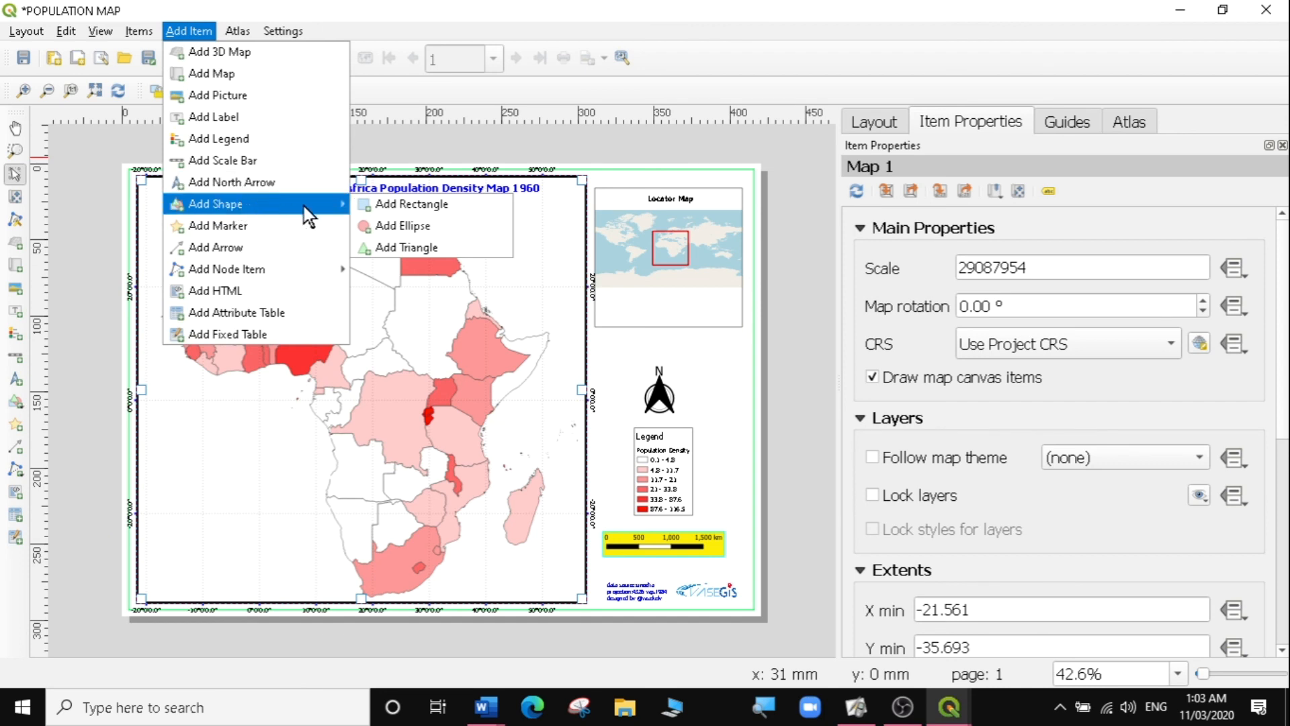
{"action": "left_click", "coordinate": [401, 204]}
{"action": "left_click_drag", "start_coordinate": [205, 389], "coordinate": [266, 435]}
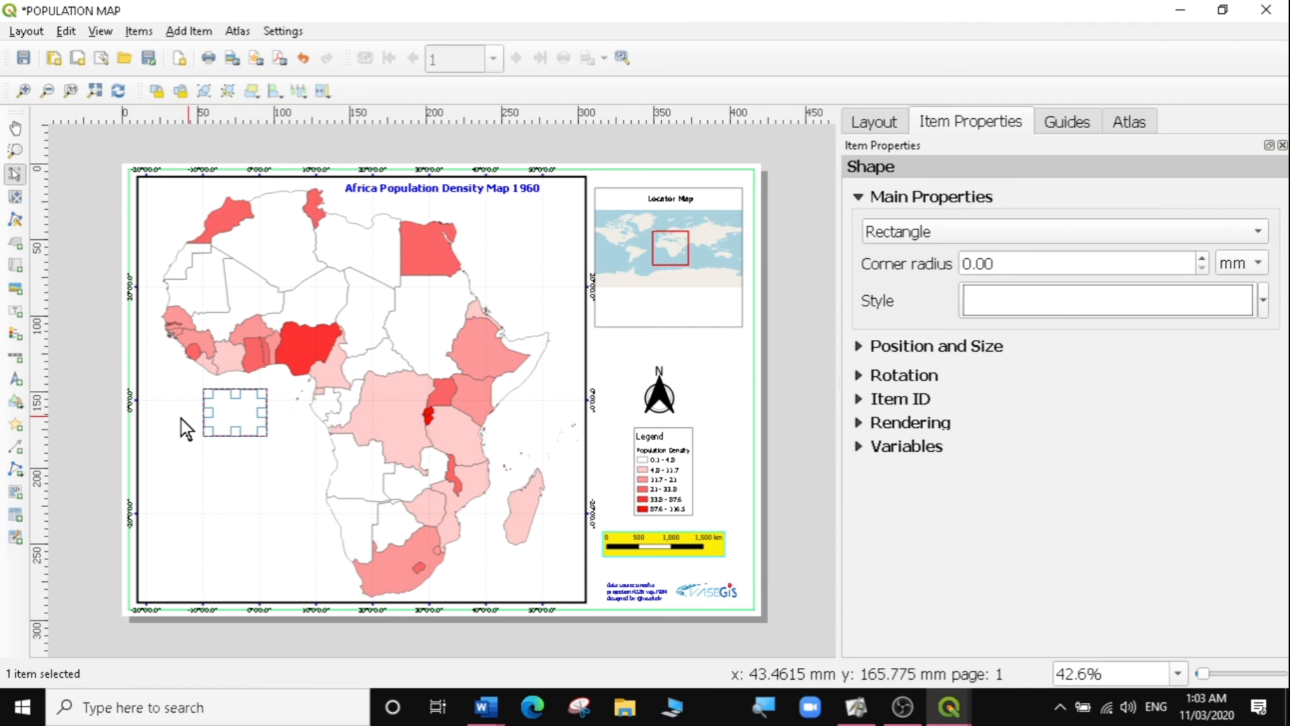
Change the rectangle's simple fill color to turquoise.
{"action": "left_click", "coordinate": [1230, 309]}
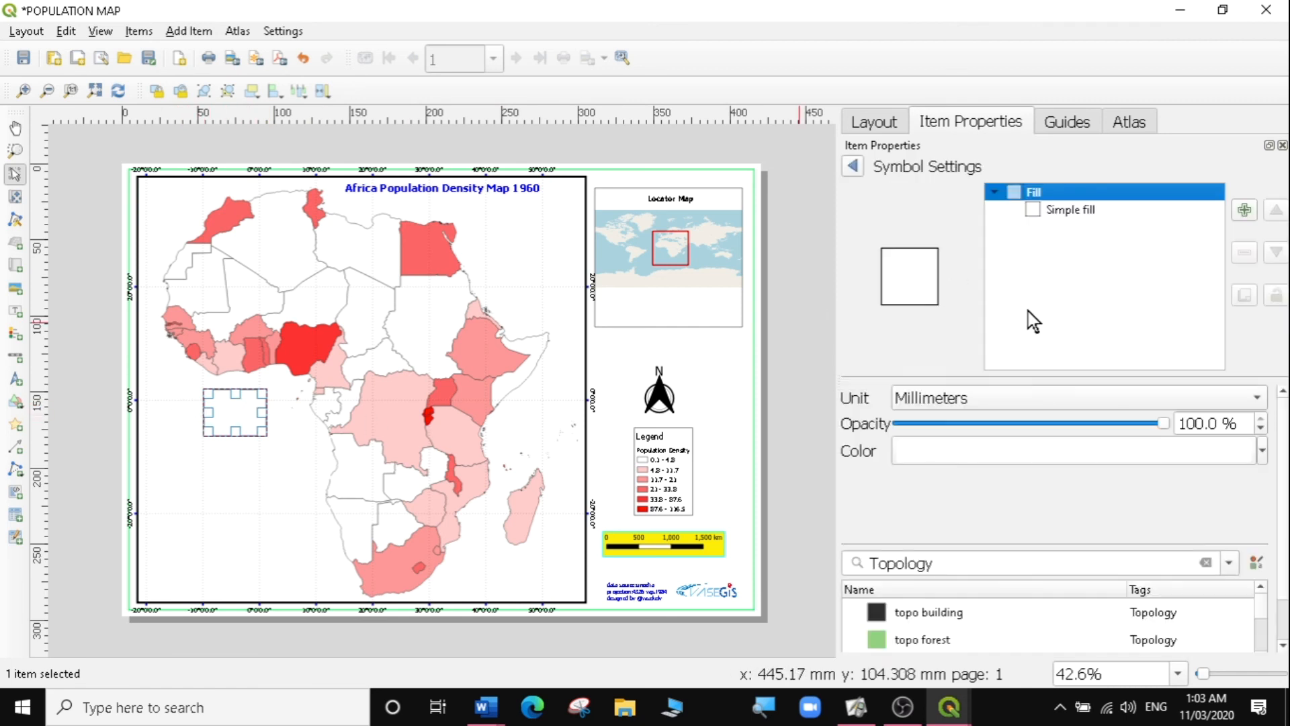
{"action": "left_click", "coordinate": [1102, 212]}
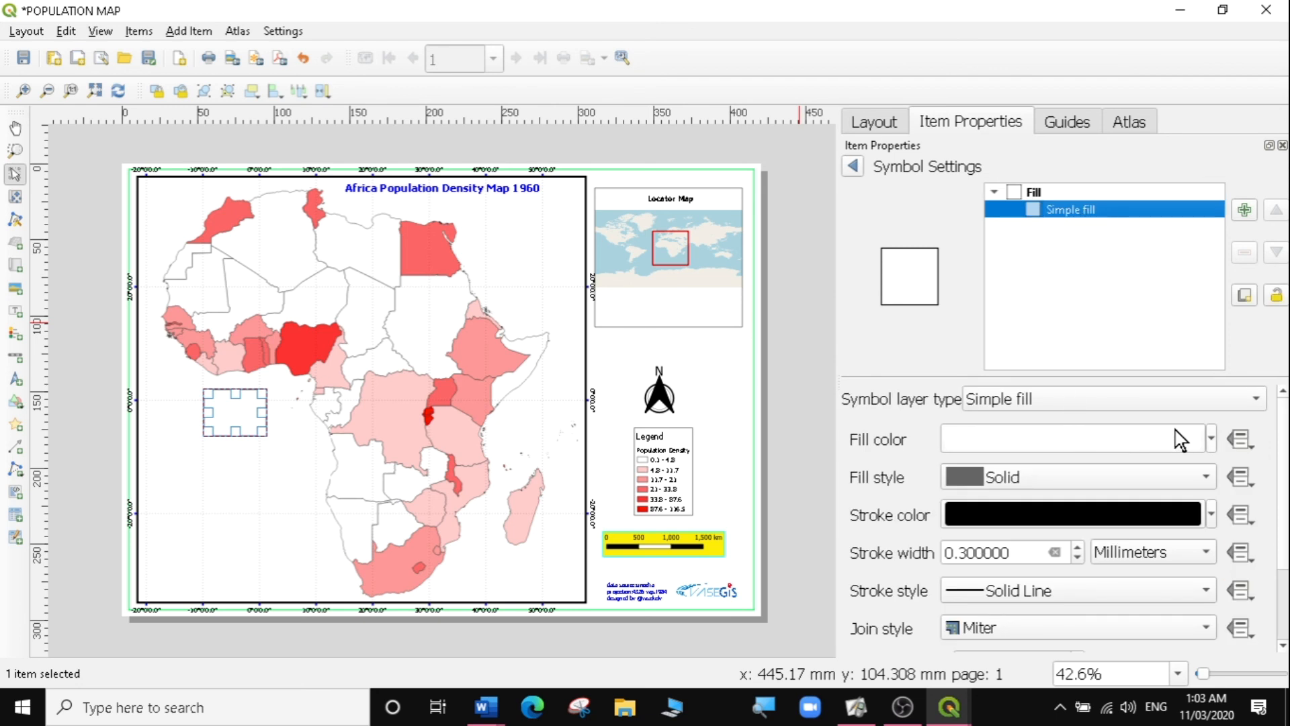
{"action": "left_click", "coordinate": [1208, 444]}
{"action": "left_click", "coordinate": [1131, 367]}
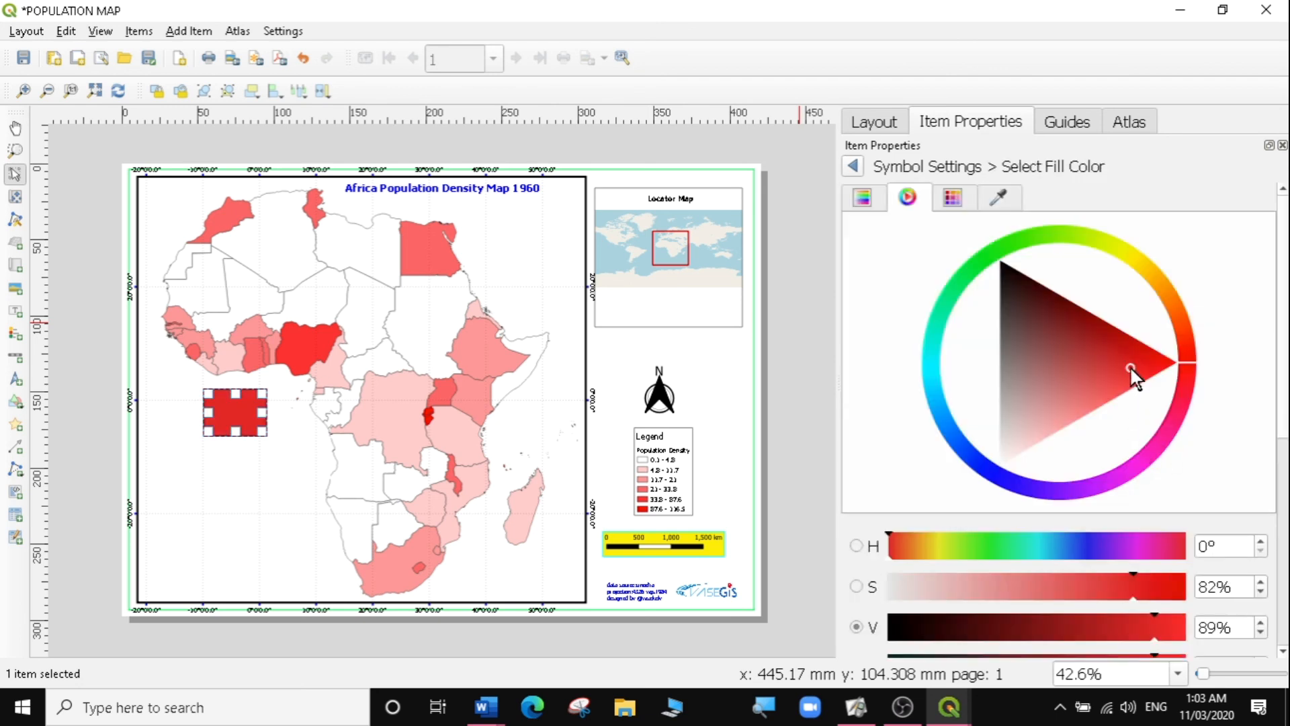
{"action": "left_click", "coordinate": [908, 359]}
{"action": "left_click", "coordinate": [973, 351]}
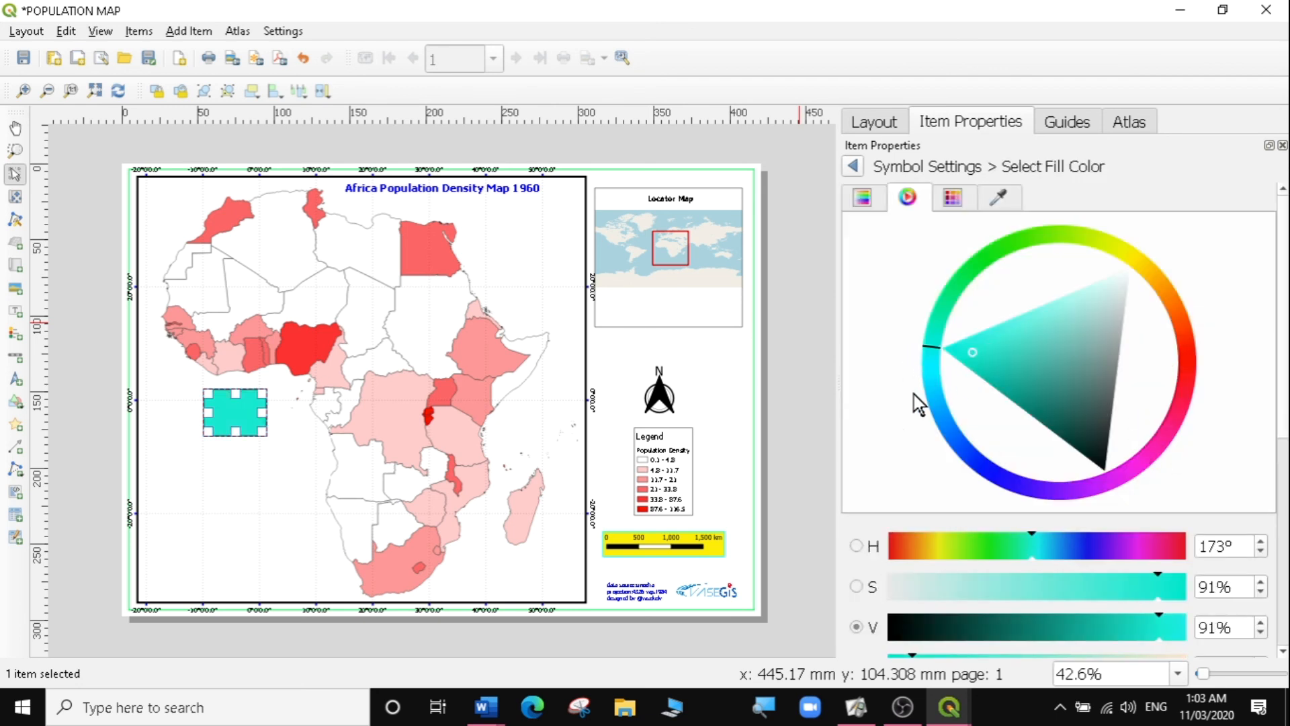
{"action": "left_click", "coordinate": [820, 427]}
Change the turquoise rectangle's shape type to Ellipse.
{"action": "left_click", "coordinate": [240, 426]}
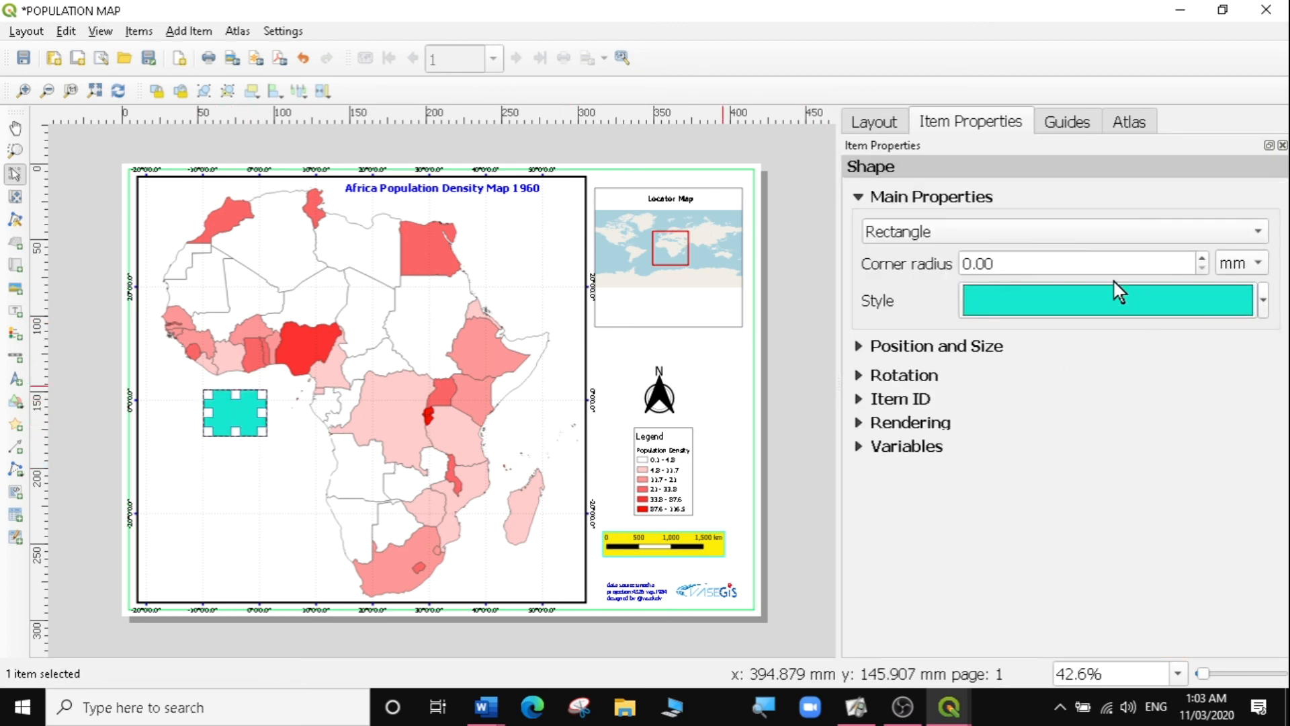
{"action": "left_click", "coordinate": [1141, 235]}
{"action": "left_click", "coordinate": [925, 257]}
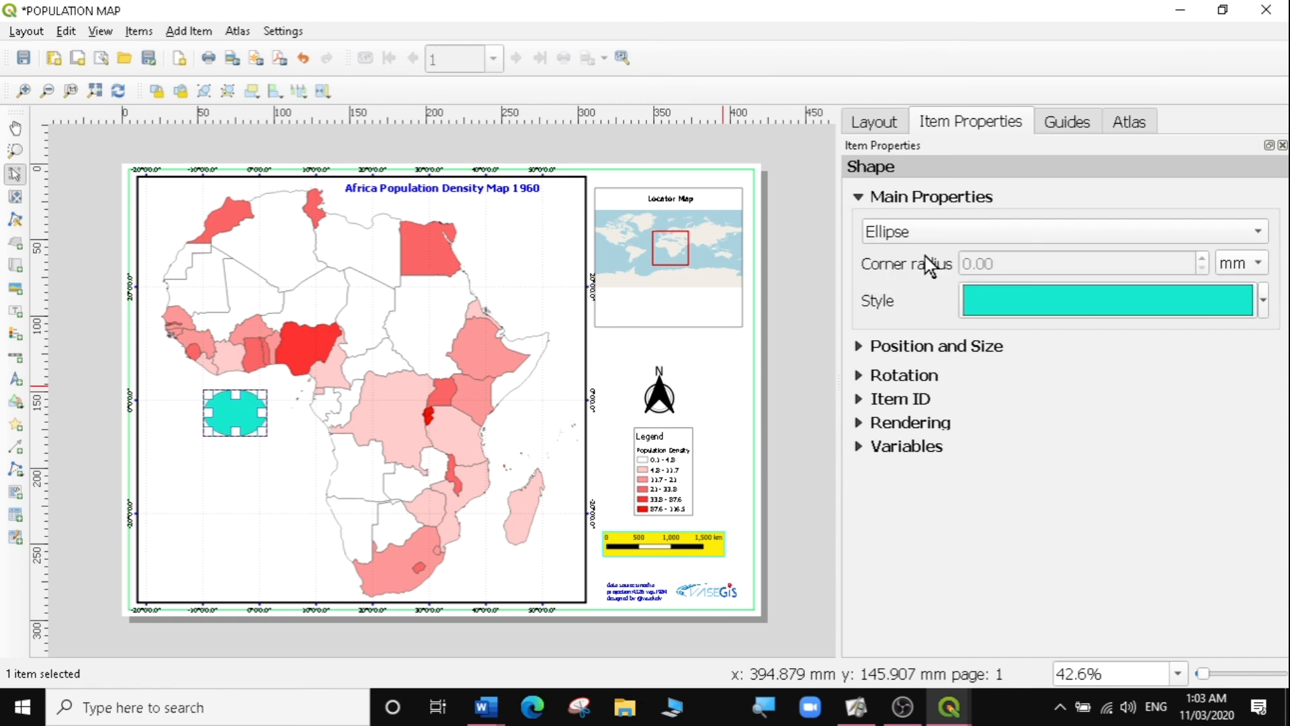
{"action": "left_click", "coordinate": [352, 399]}
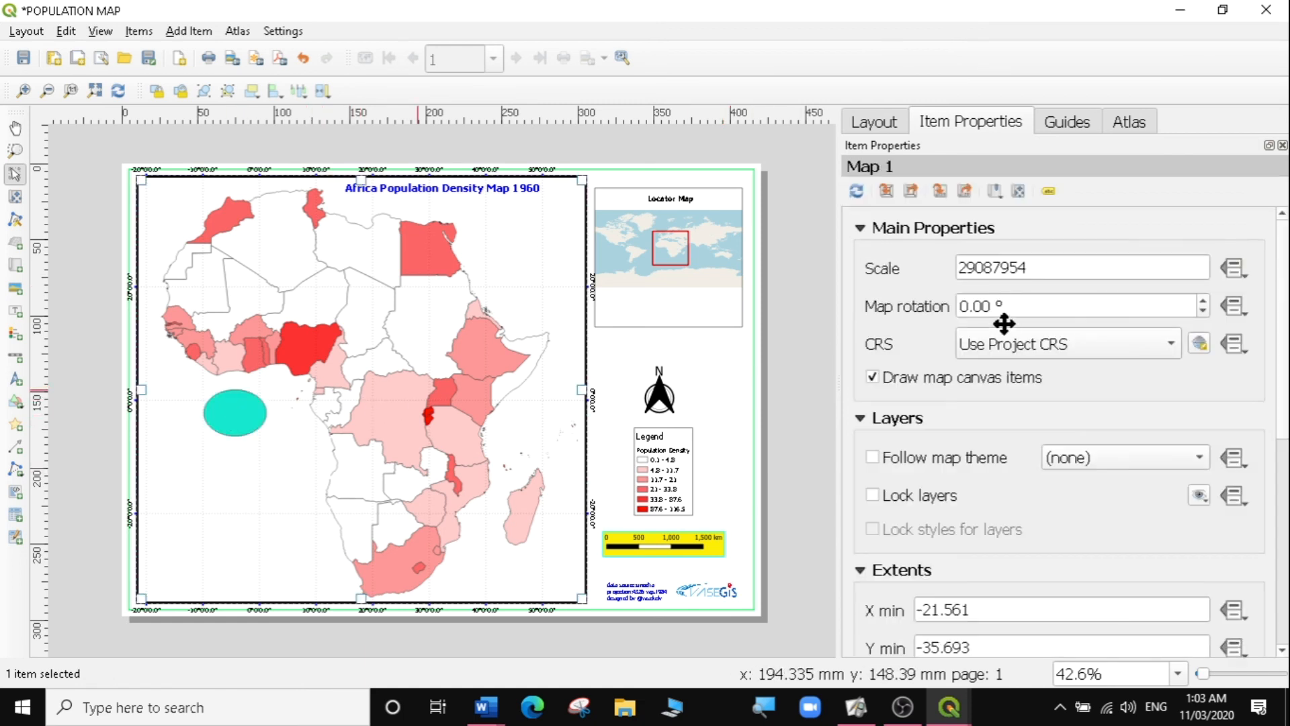
Change the ellipse to a Triangle and enlarge it across southern Africa.
{"action": "left_click", "coordinate": [222, 413]}
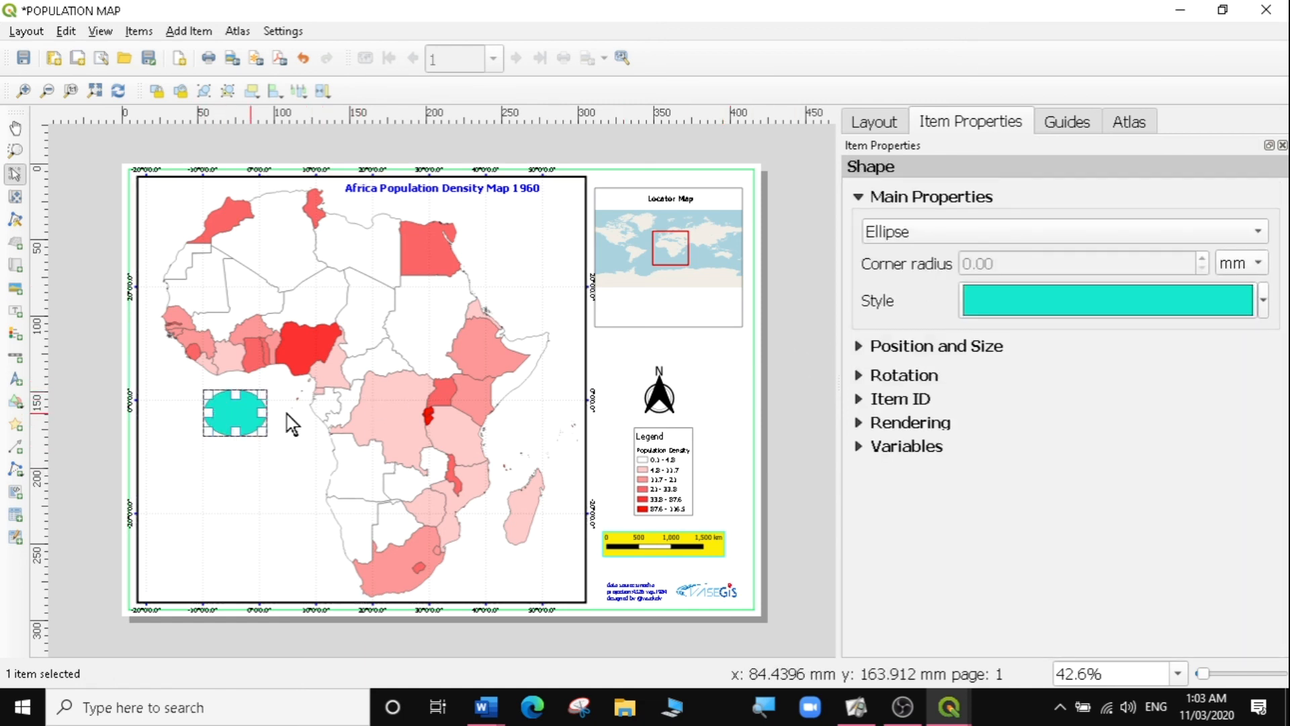
{"action": "left_click", "coordinate": [995, 236]}
{"action": "left_click", "coordinate": [940, 231]}
{"action": "left_click", "coordinate": [930, 259]}
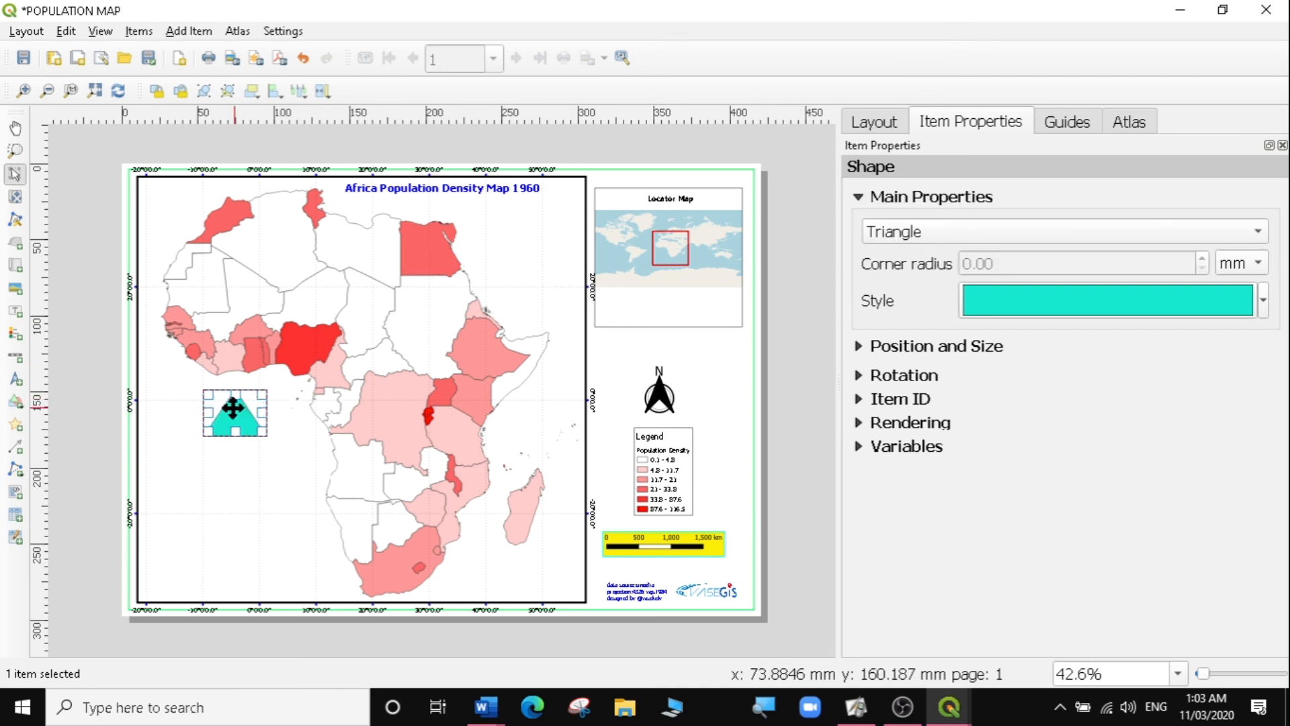
{"action": "left_click_drag", "start_coordinate": [265, 434], "coordinate": [477, 524]}
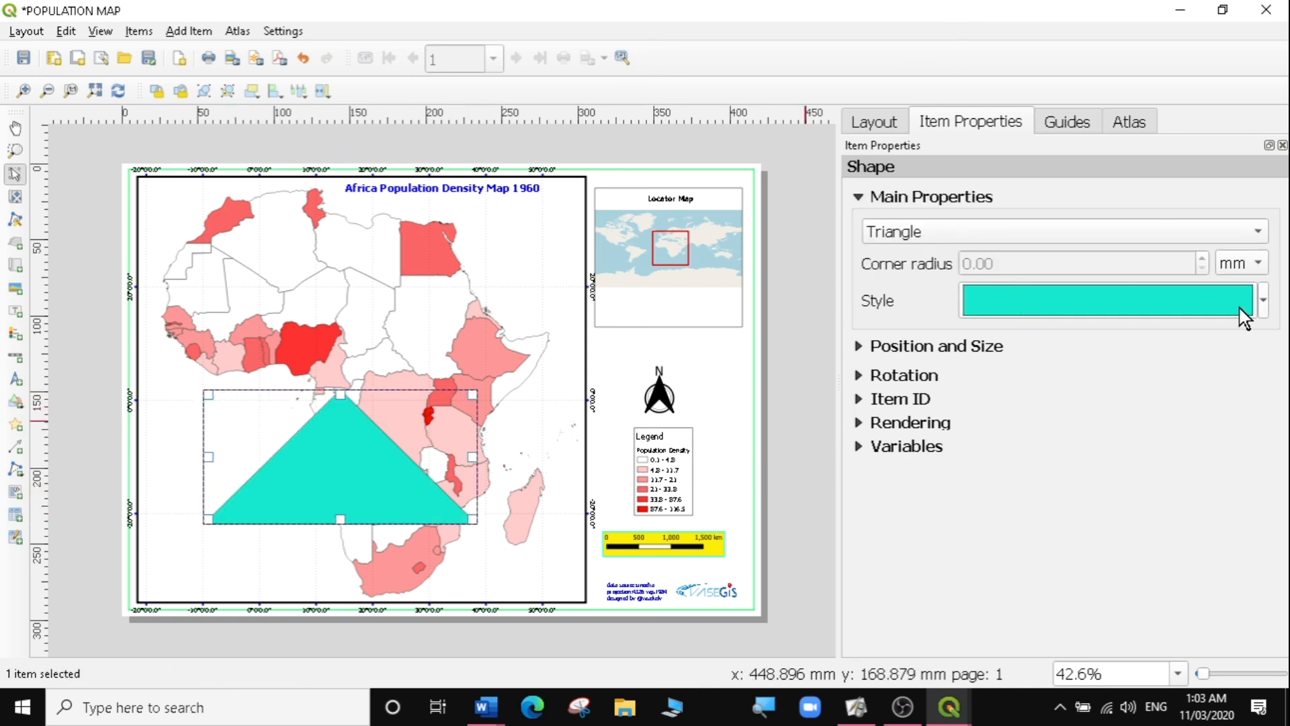
Restyle the triangle with the Outline: Simple line symbol layer type in cyan.
{"action": "left_click", "coordinate": [1016, 307]}
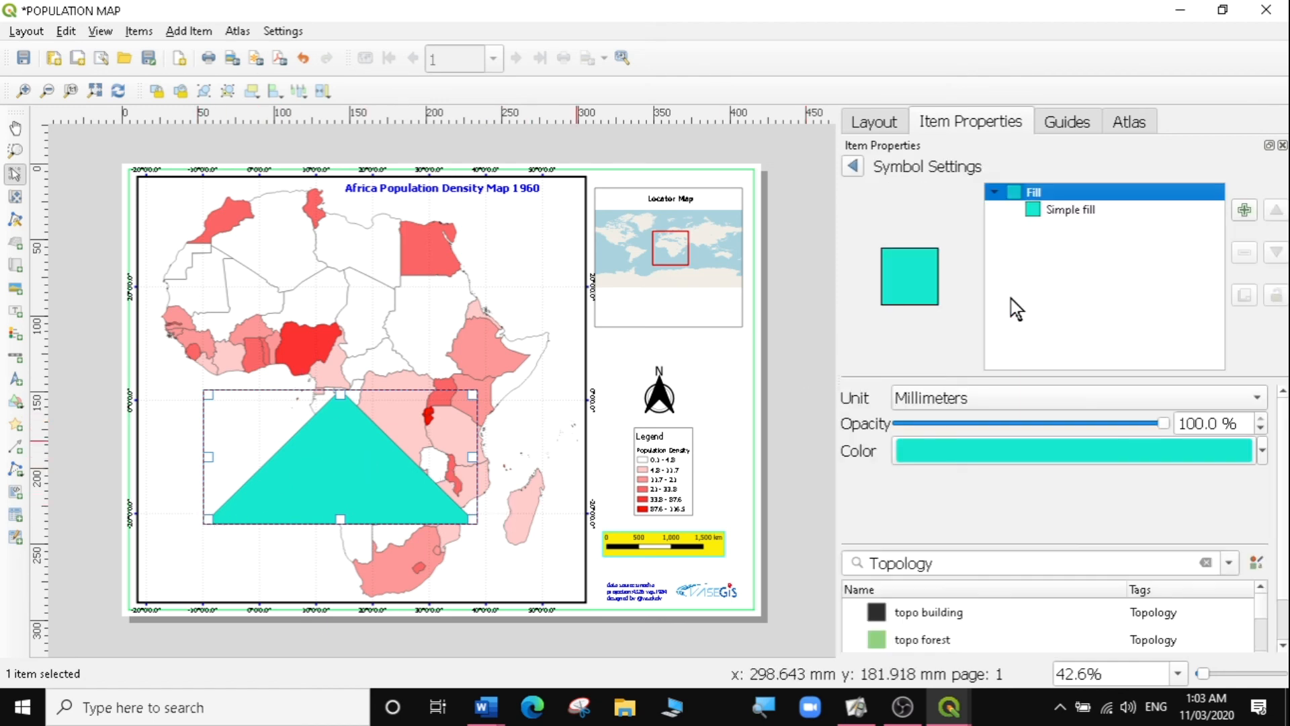
{"action": "left_click", "coordinate": [1067, 210]}
{"action": "left_click", "coordinate": [1165, 398]}
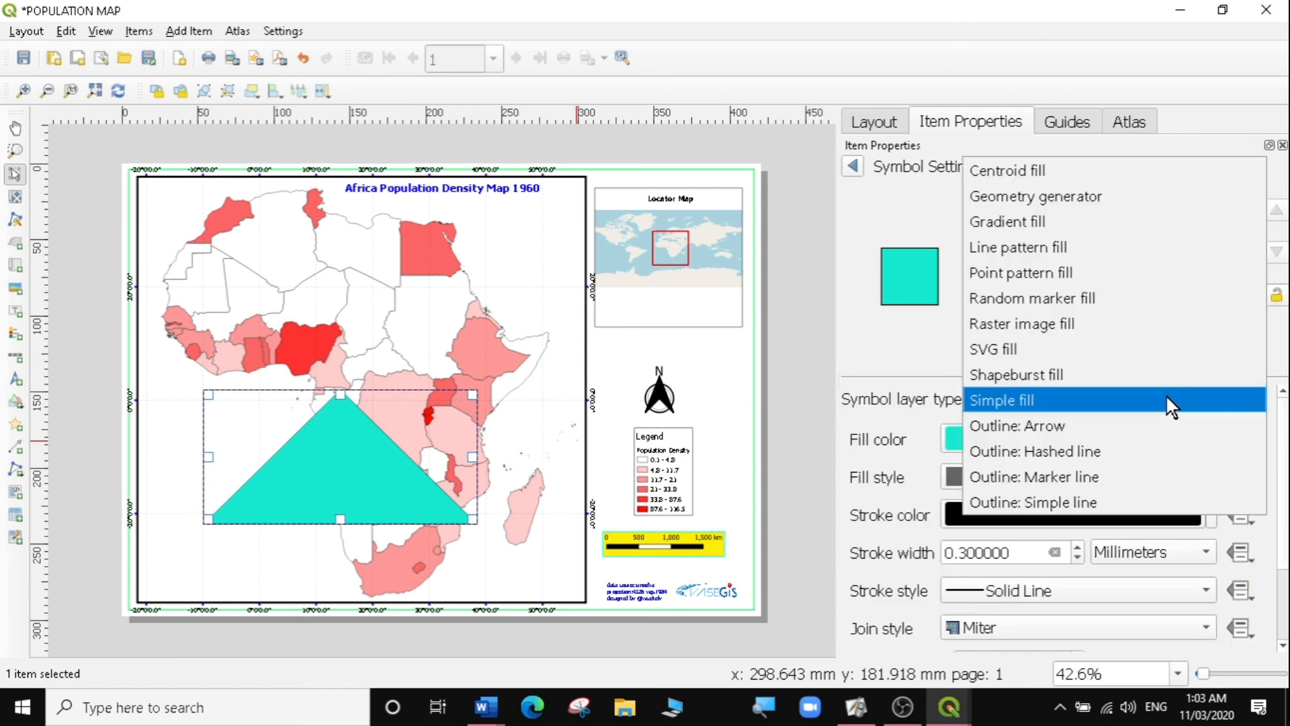
{"action": "left_click", "coordinate": [1039, 501]}
{"action": "left_click", "coordinate": [1213, 440]}
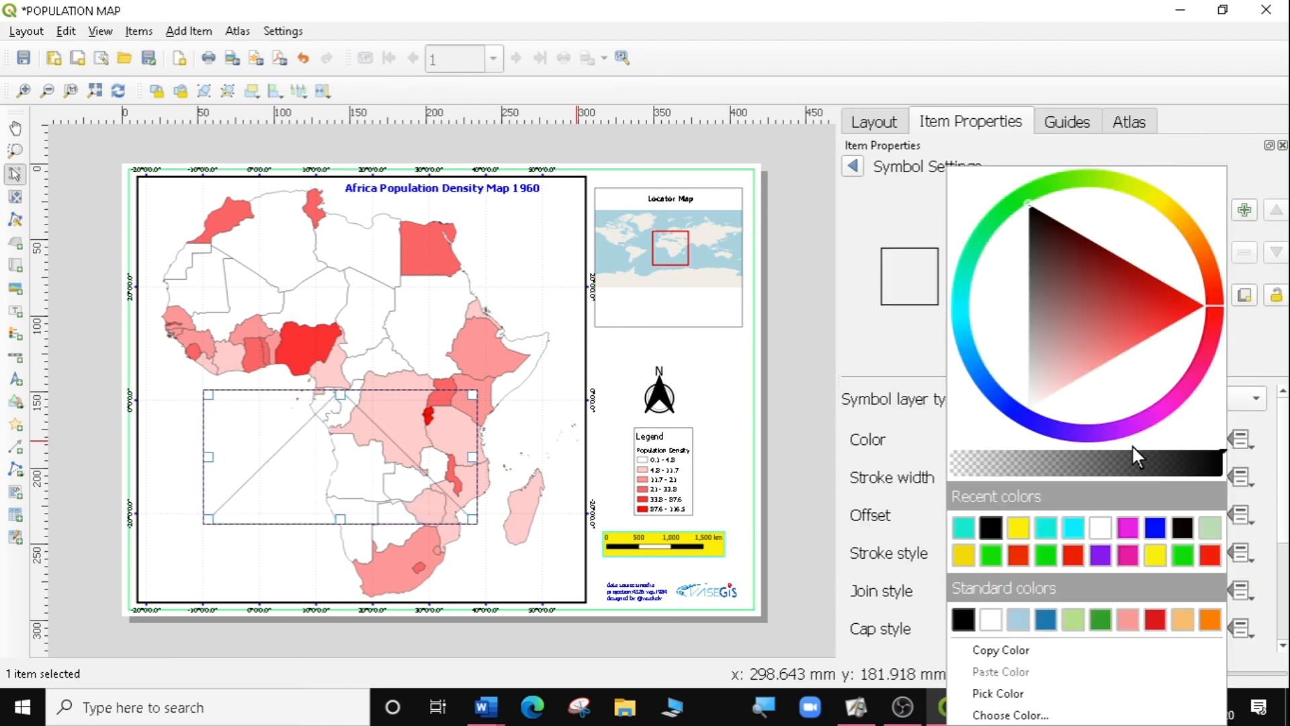
{"action": "left_click", "coordinate": [966, 306]}
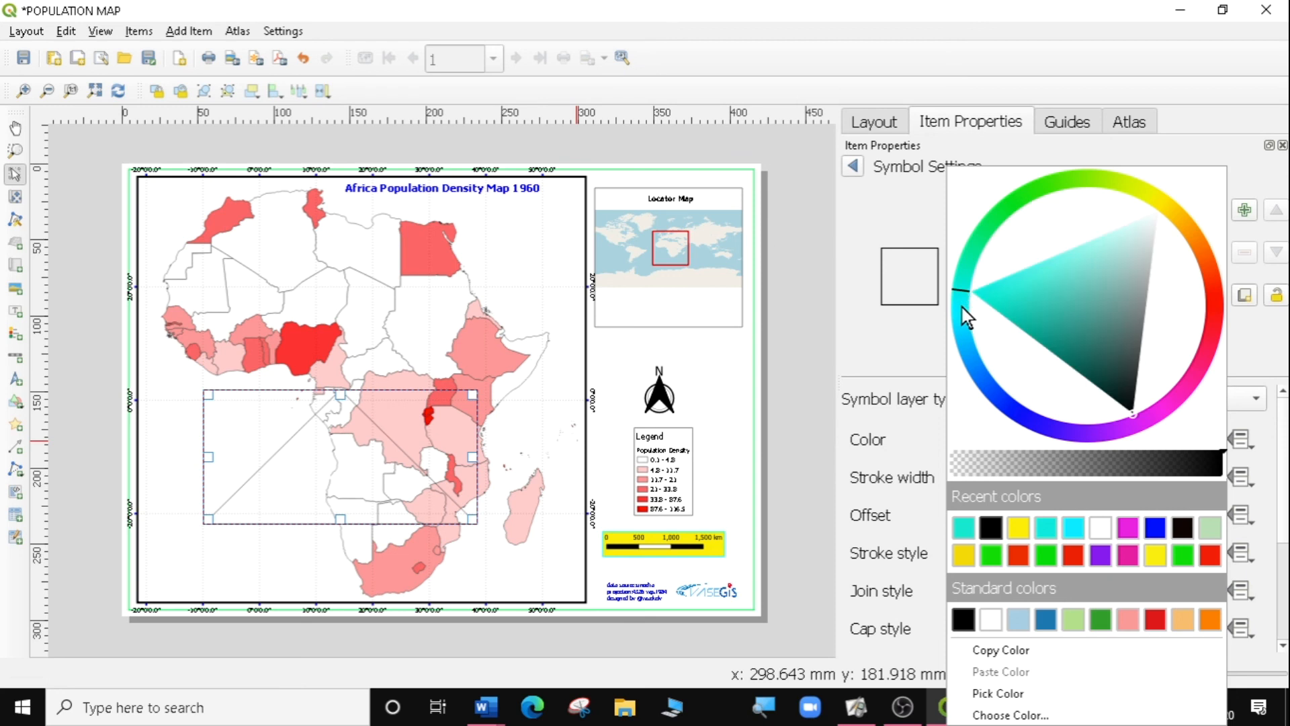
{"action": "left_click", "coordinate": [995, 295]}
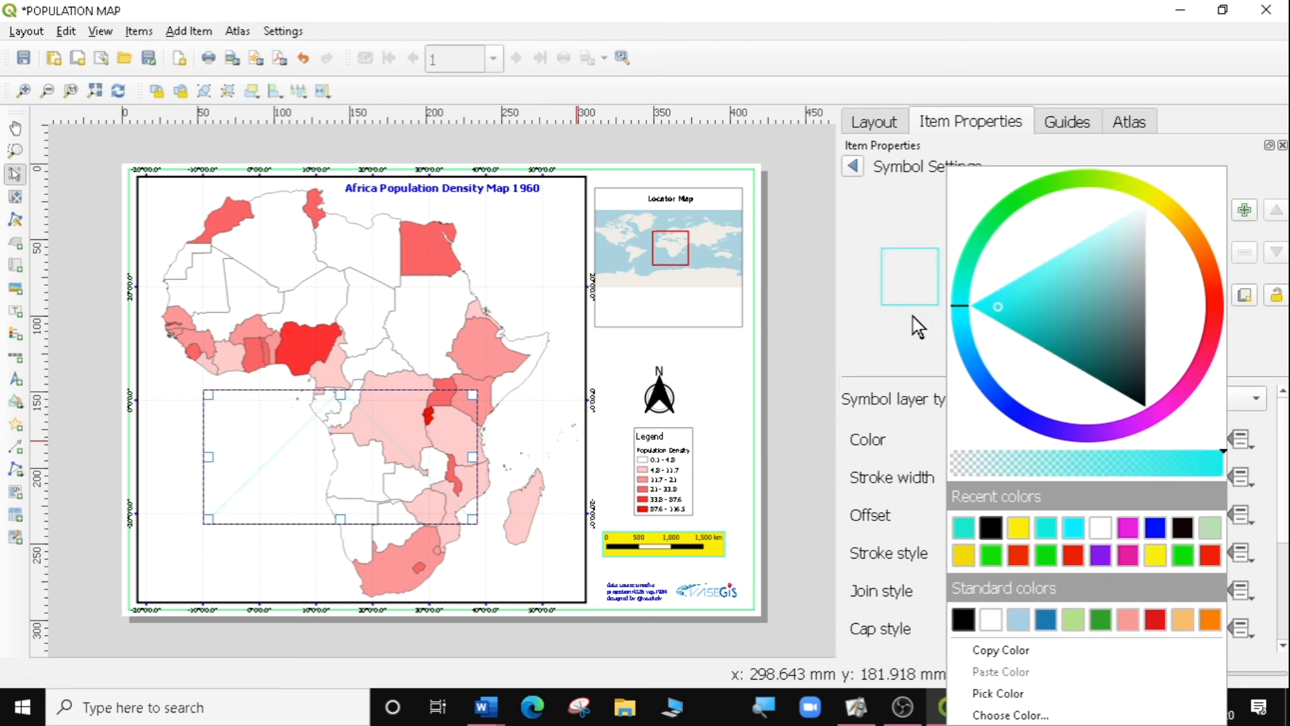
{"action": "left_click", "coordinate": [913, 325]}
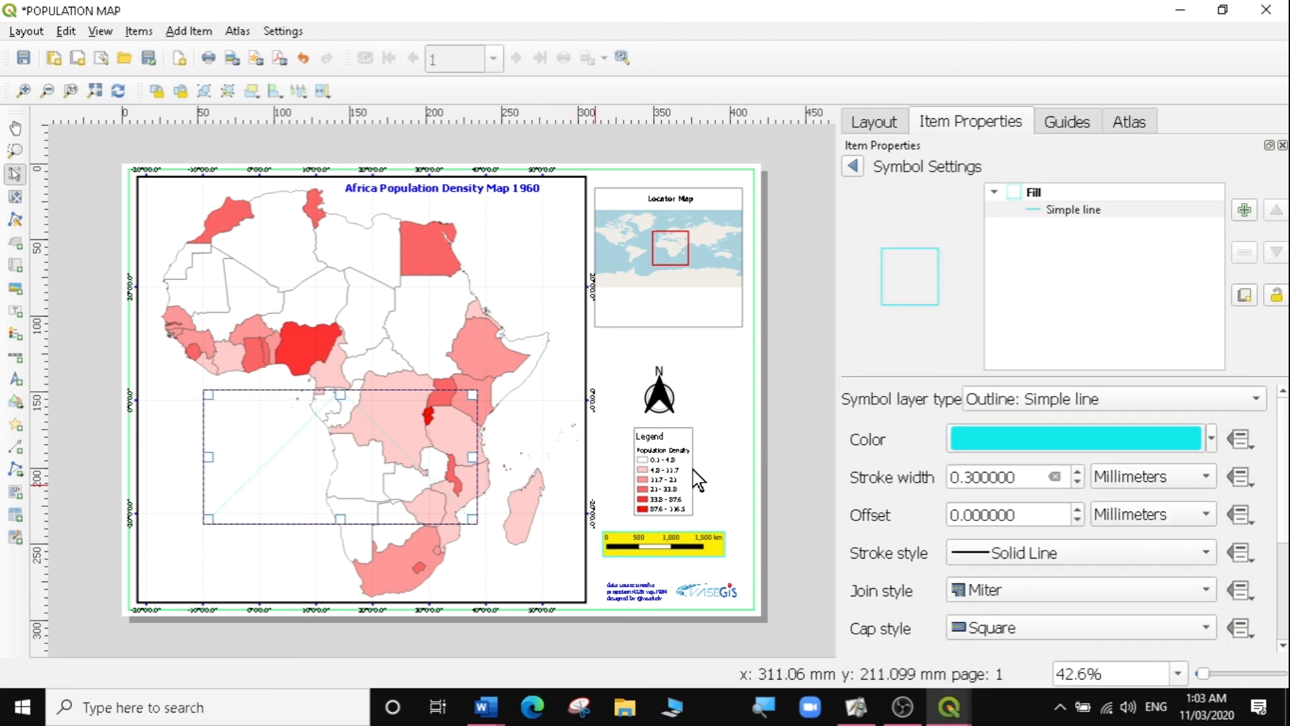
Thicken the triangle's outline stroke and delete the triangle from the layout.
{"action": "scroll", "coordinate": [1079, 479], "scroll_direction": "up", "scroll_amount": 11}
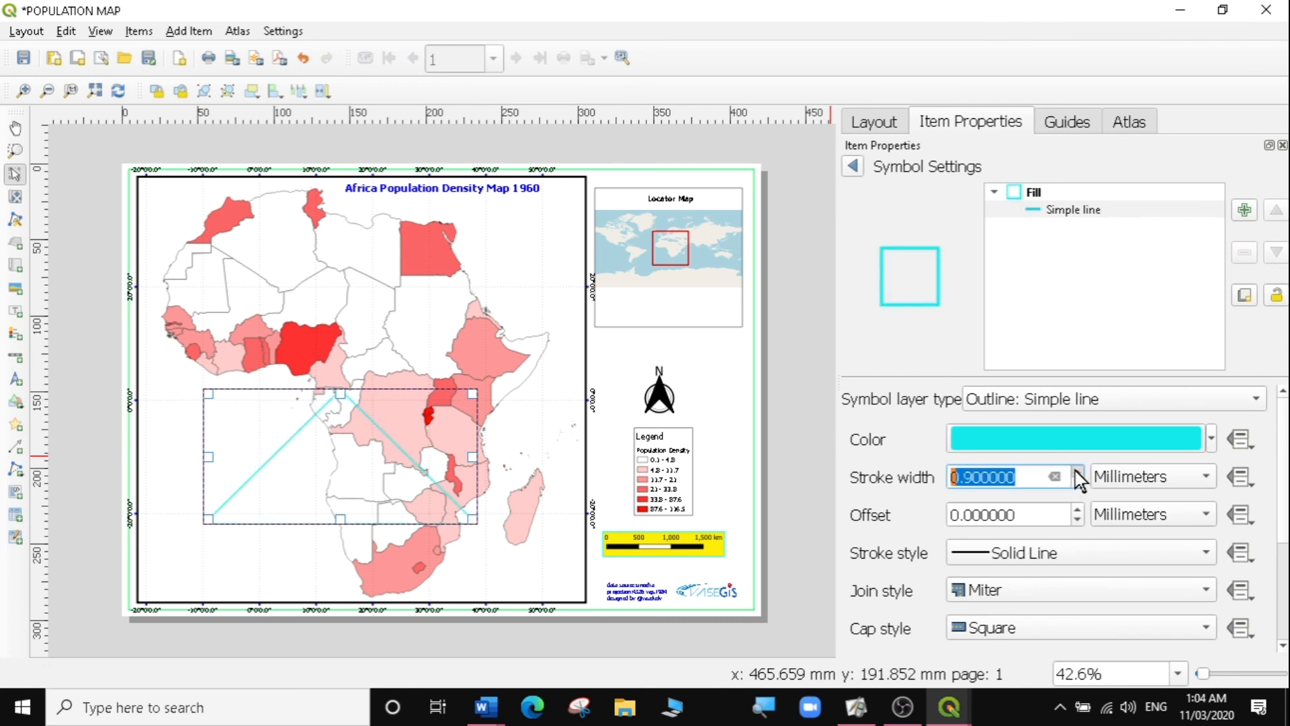
{"action": "left_click", "coordinate": [803, 393]}
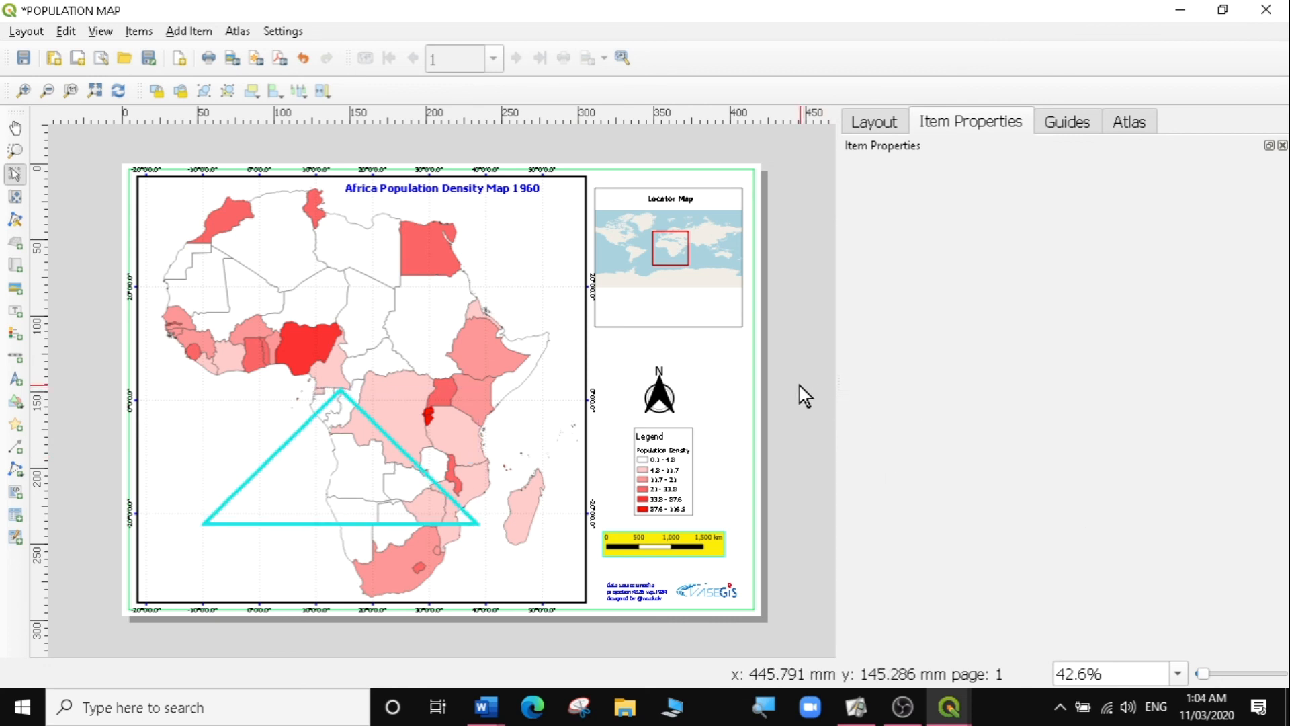
{"action": "left_click", "coordinate": [322, 450]}
{"action": "key", "text": "Delete"}
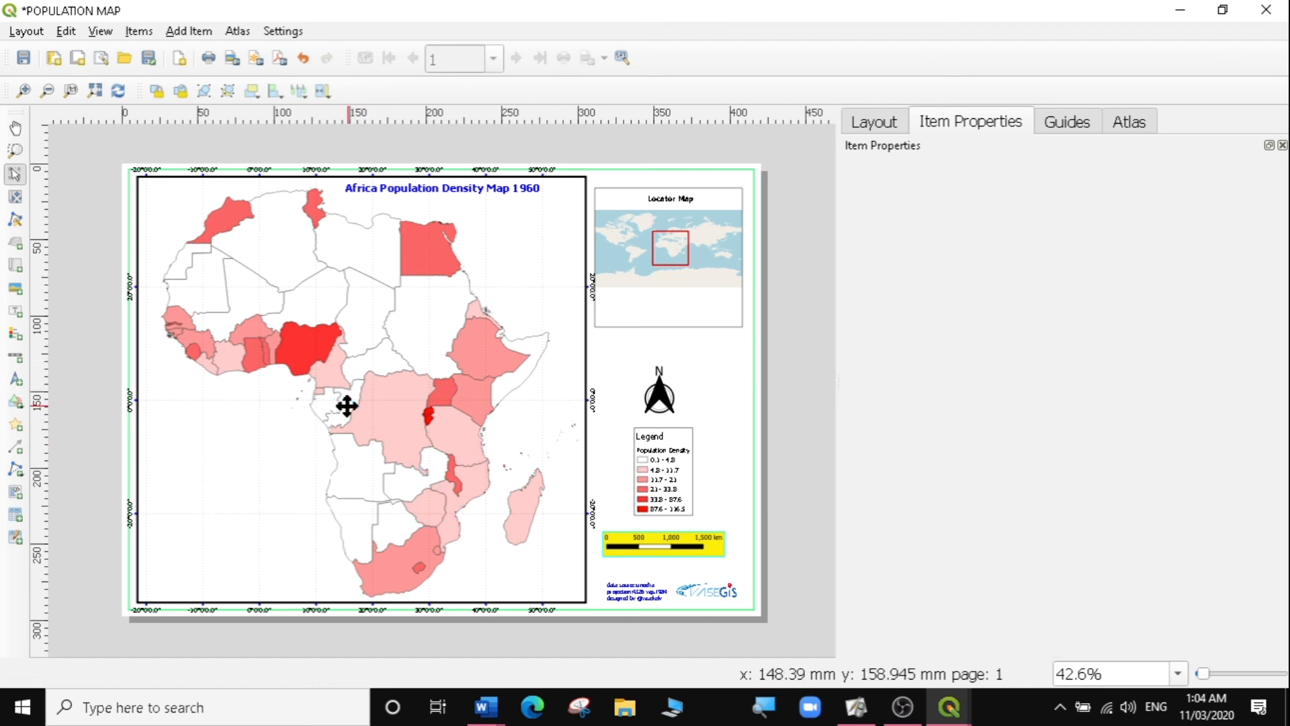
Add an attribute table for the Africa Countries _2010 layer over the lower part of the map.
{"action": "left_click", "coordinate": [187, 31]}
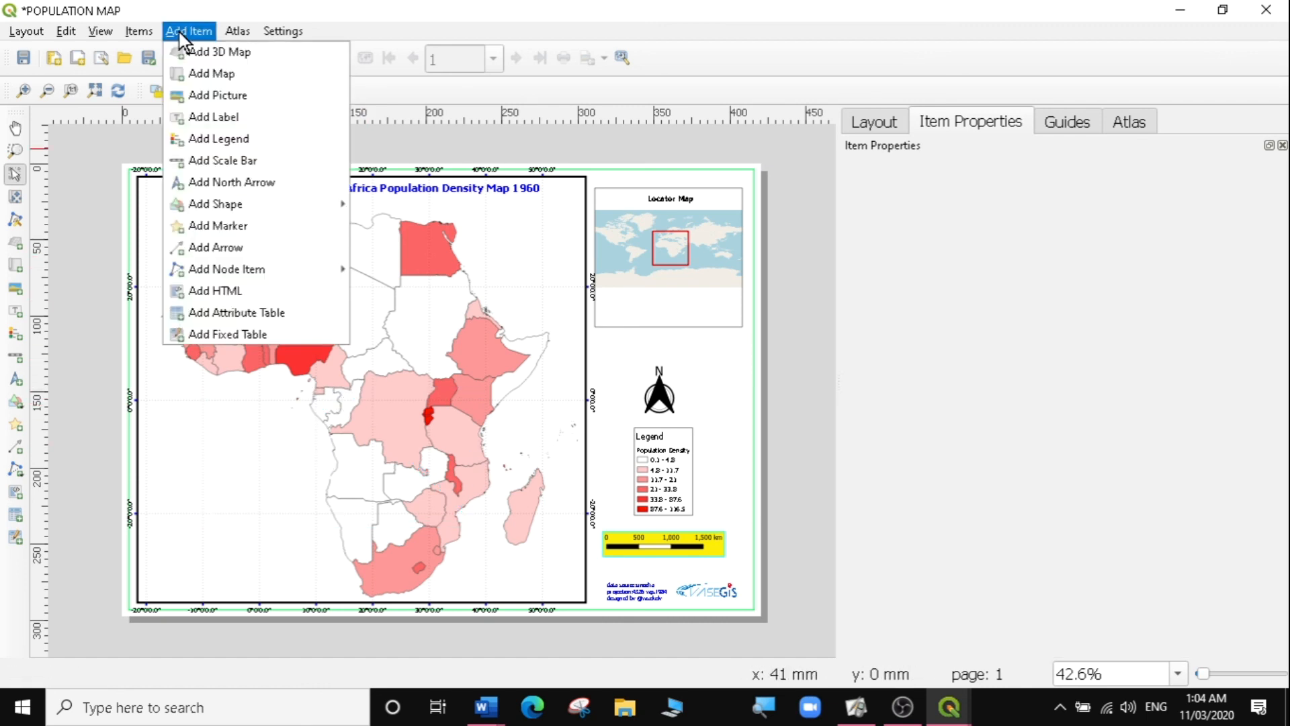
{"action": "left_click", "coordinate": [227, 313]}
{"action": "left_click_drag", "start_coordinate": [164, 428], "coordinate": [281, 514]}
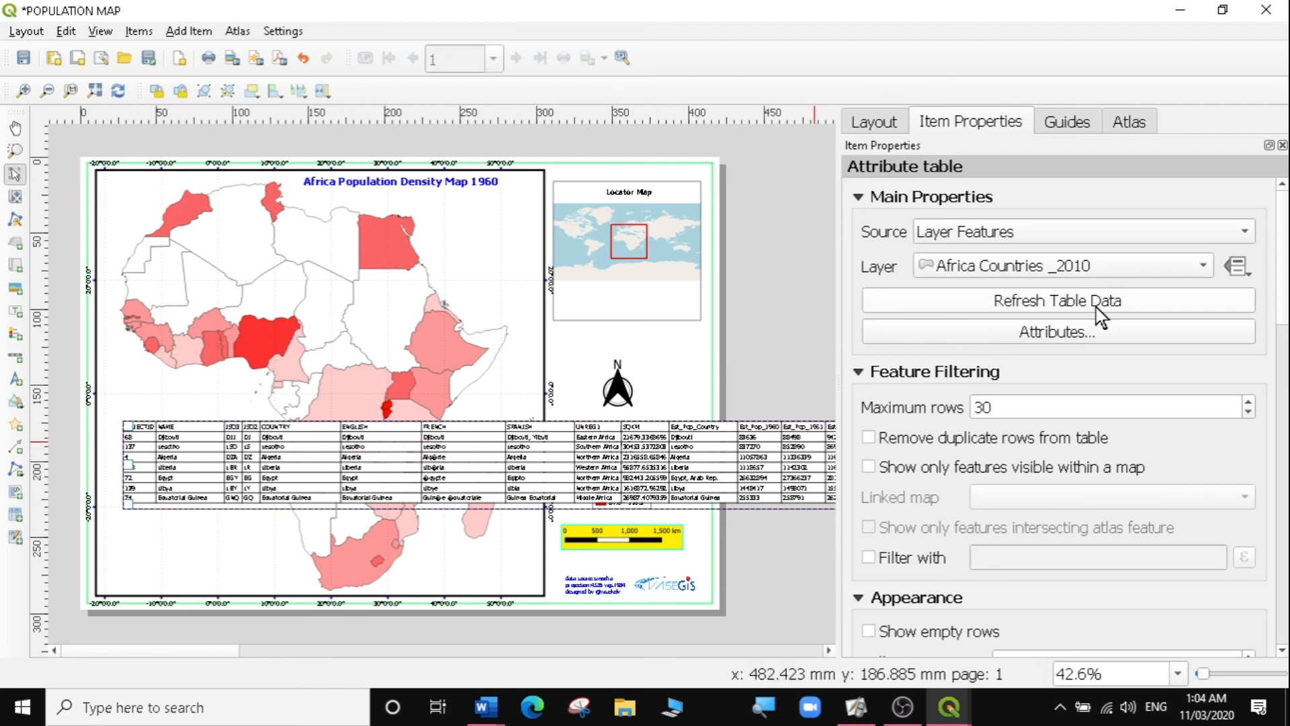
Review the attribute table's column list without changing it, and delete the table from the layout.
{"action": "left_click", "coordinate": [1053, 331]}
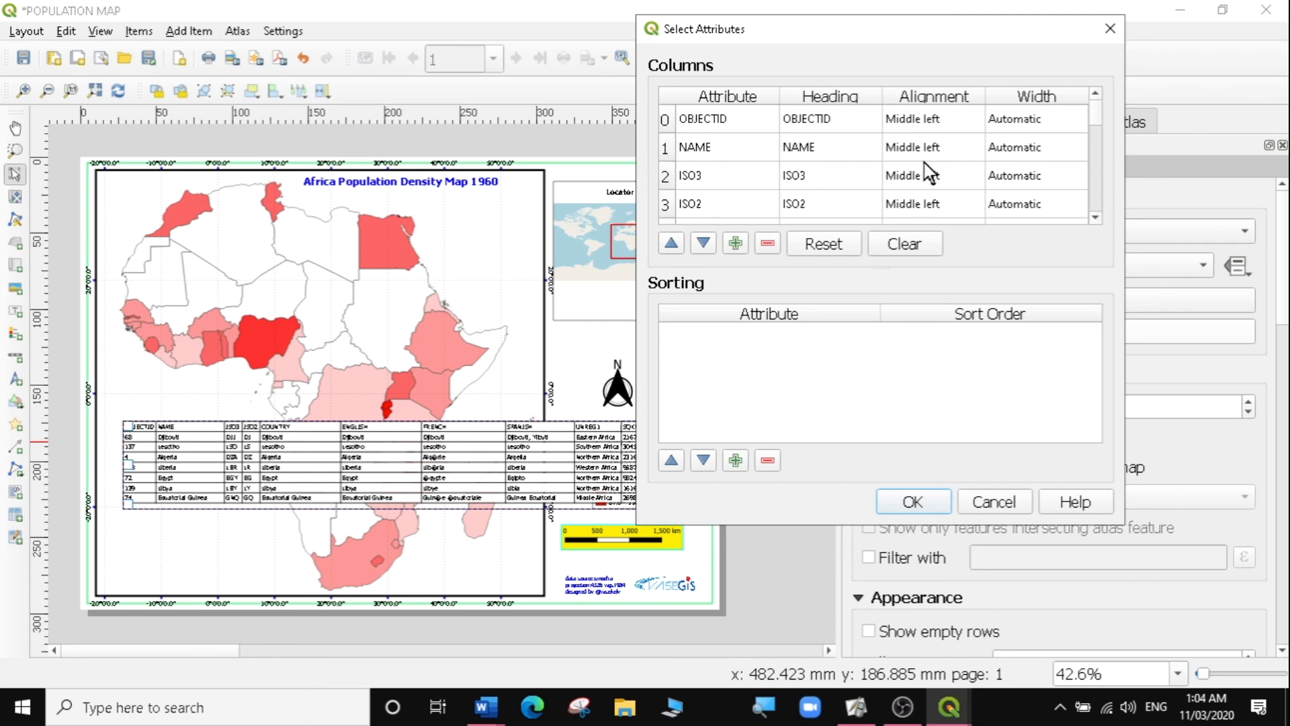
{"action": "scroll", "coordinate": [901, 164], "scroll_direction": "down", "scroll_amount": 8}
{"action": "scroll", "coordinate": [825, 161], "scroll_direction": "up", "scroll_amount": 8}
{"action": "left_click", "coordinate": [1107, 27]}
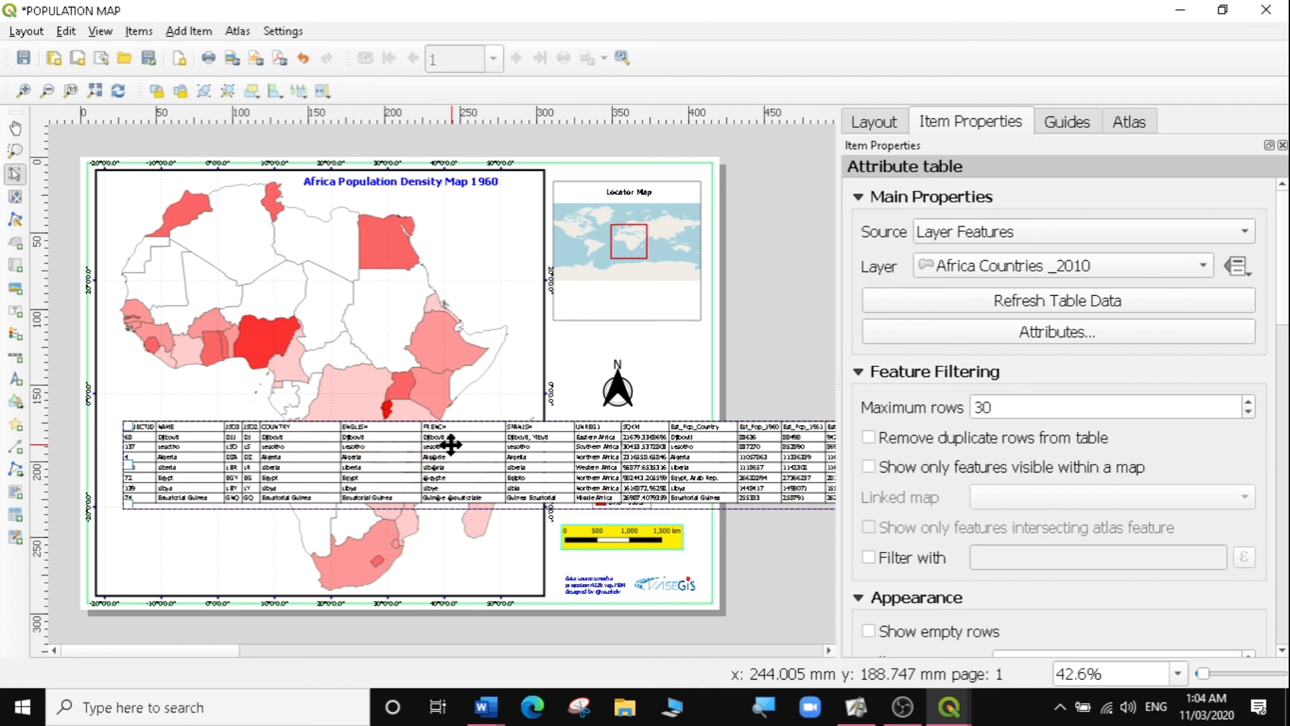
{"action": "key", "text": "Delete"}
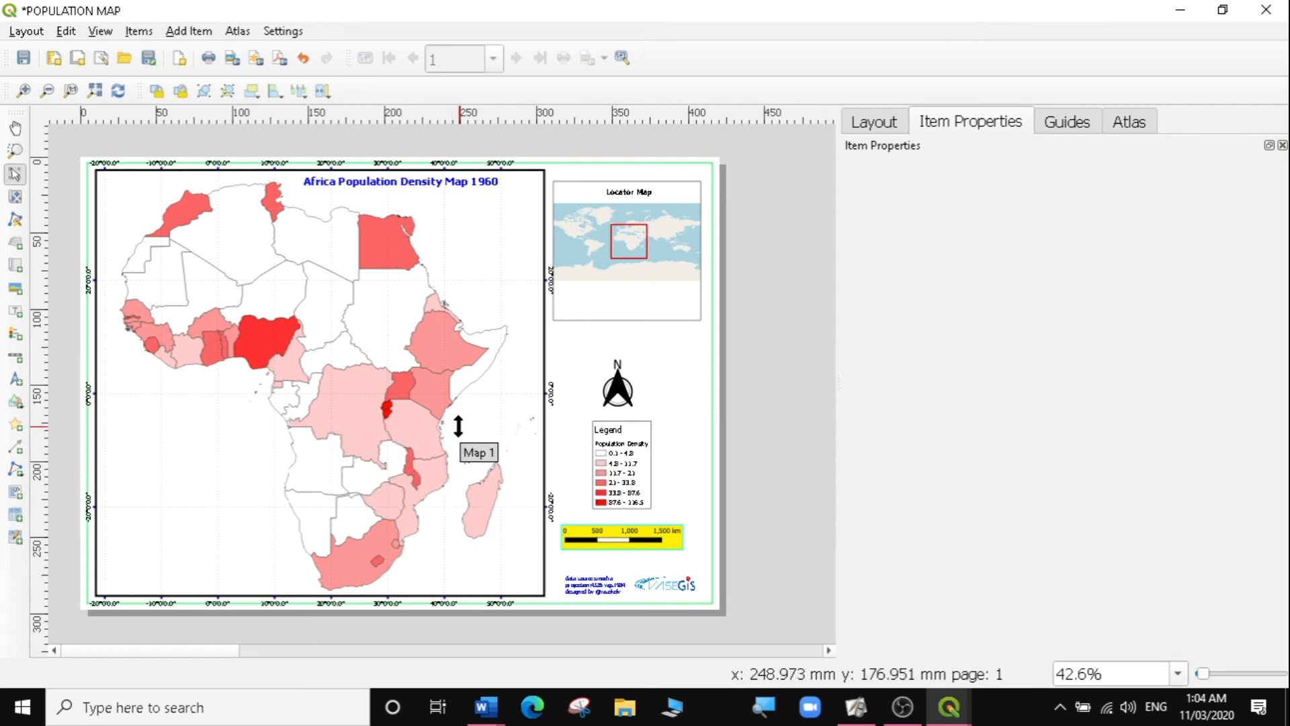
Add a fixed table in the empty ocean area southwest of Africa on the main map.
{"action": "left_click", "coordinate": [176, 31]}
{"action": "left_click", "coordinate": [229, 334]}
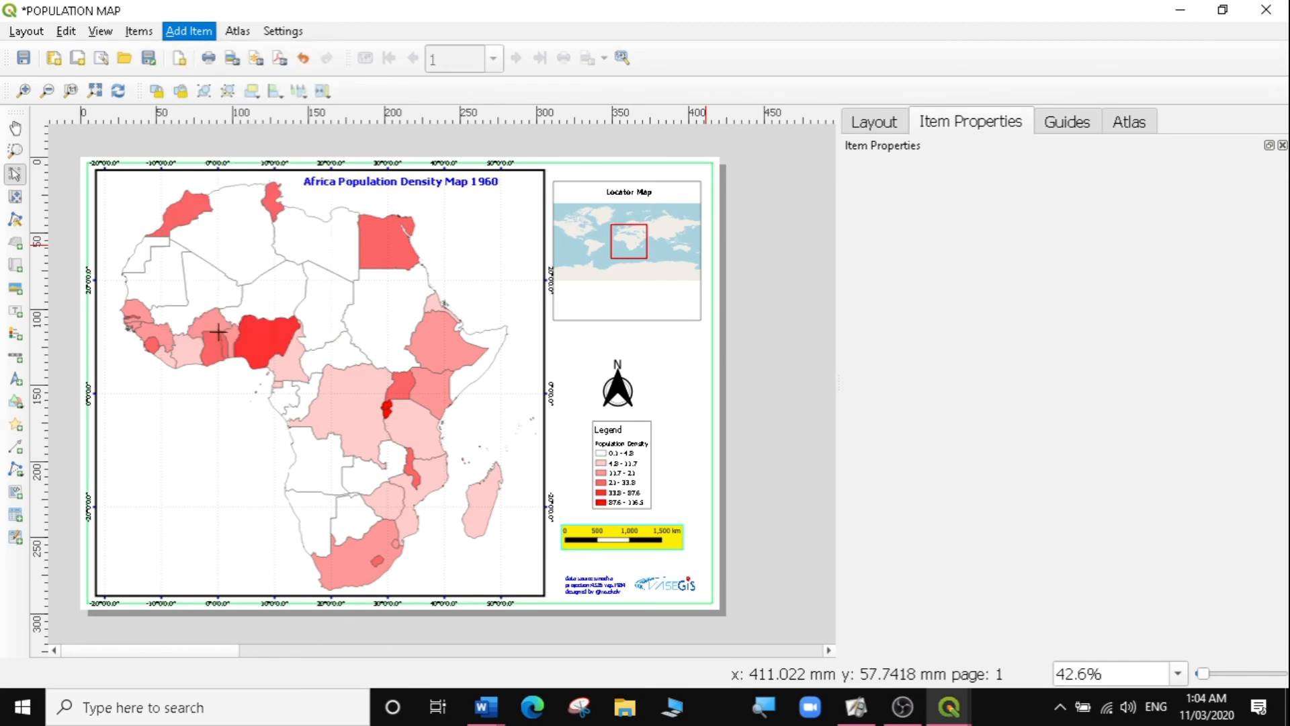
{"action": "left_click_drag", "start_coordinate": [133, 441], "coordinate": [223, 504]}
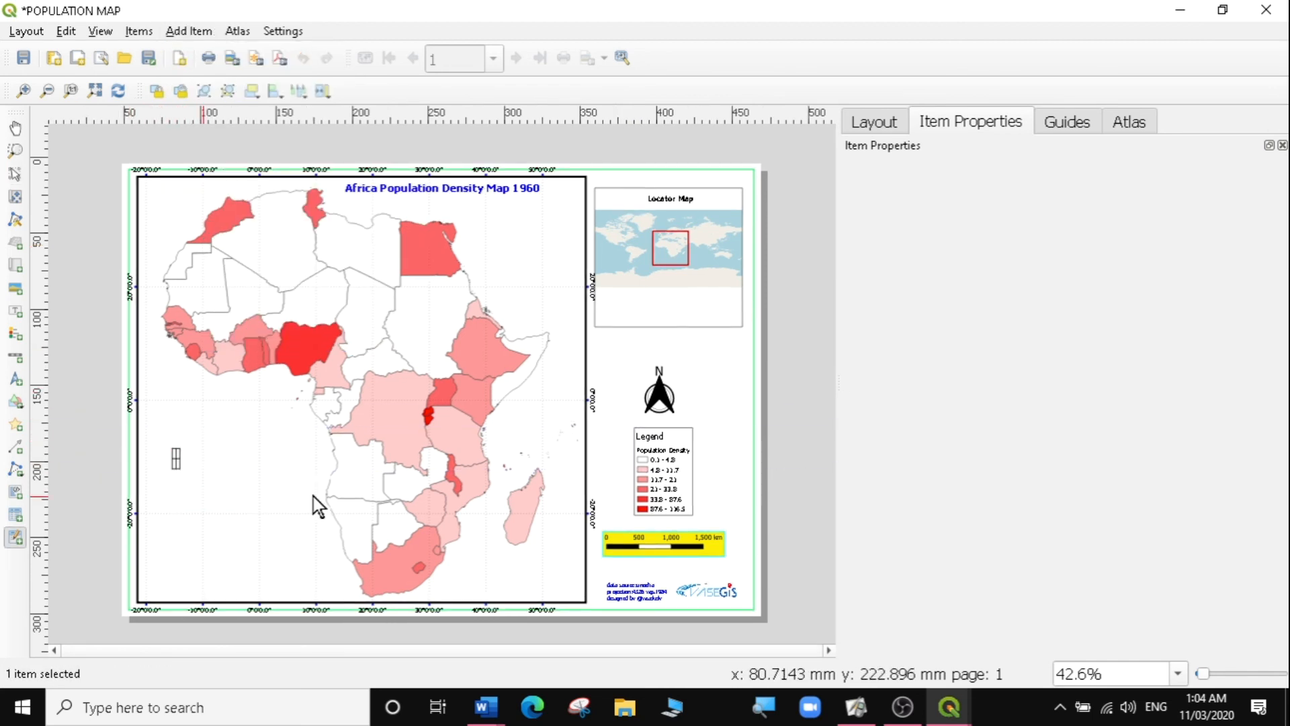
Look at the fixed table's cells in the table designer without filling them in, and delete the table from the layout.
{"action": "left_click", "coordinate": [1045, 231]}
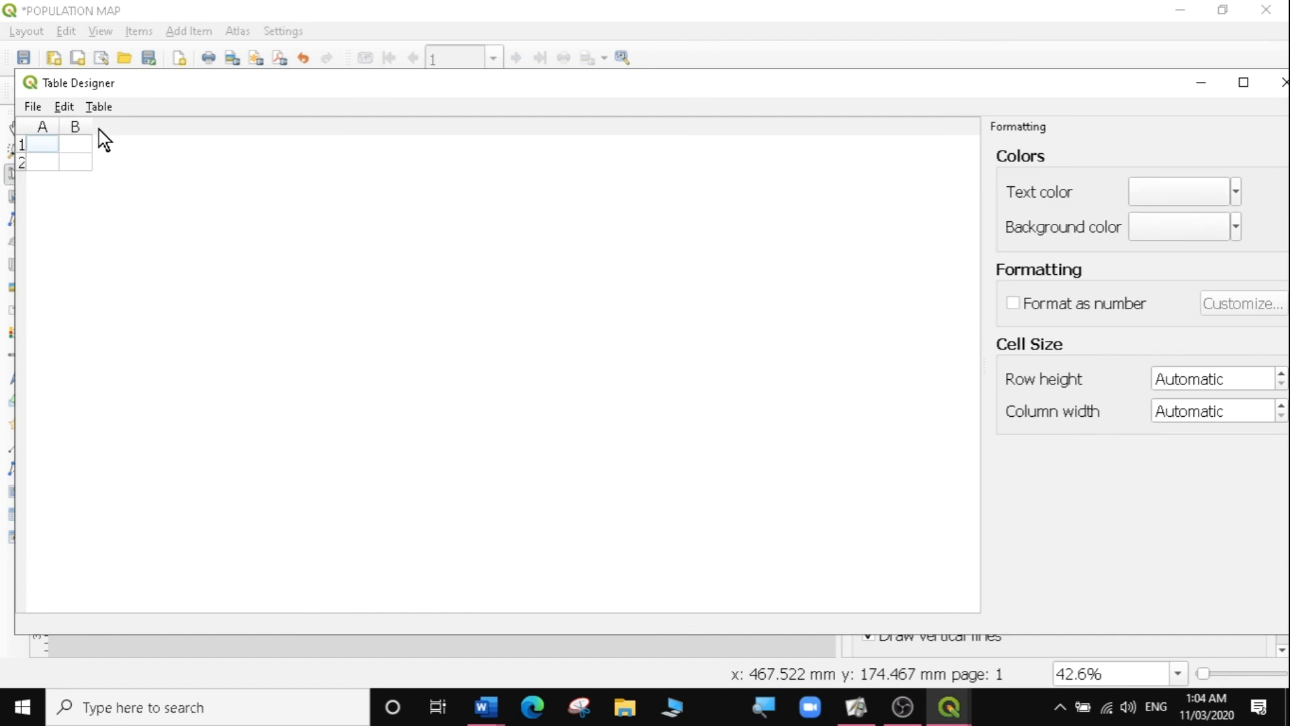
{"action": "left_click", "coordinate": [57, 143]}
{"action": "left_click", "coordinate": [1276, 83]}
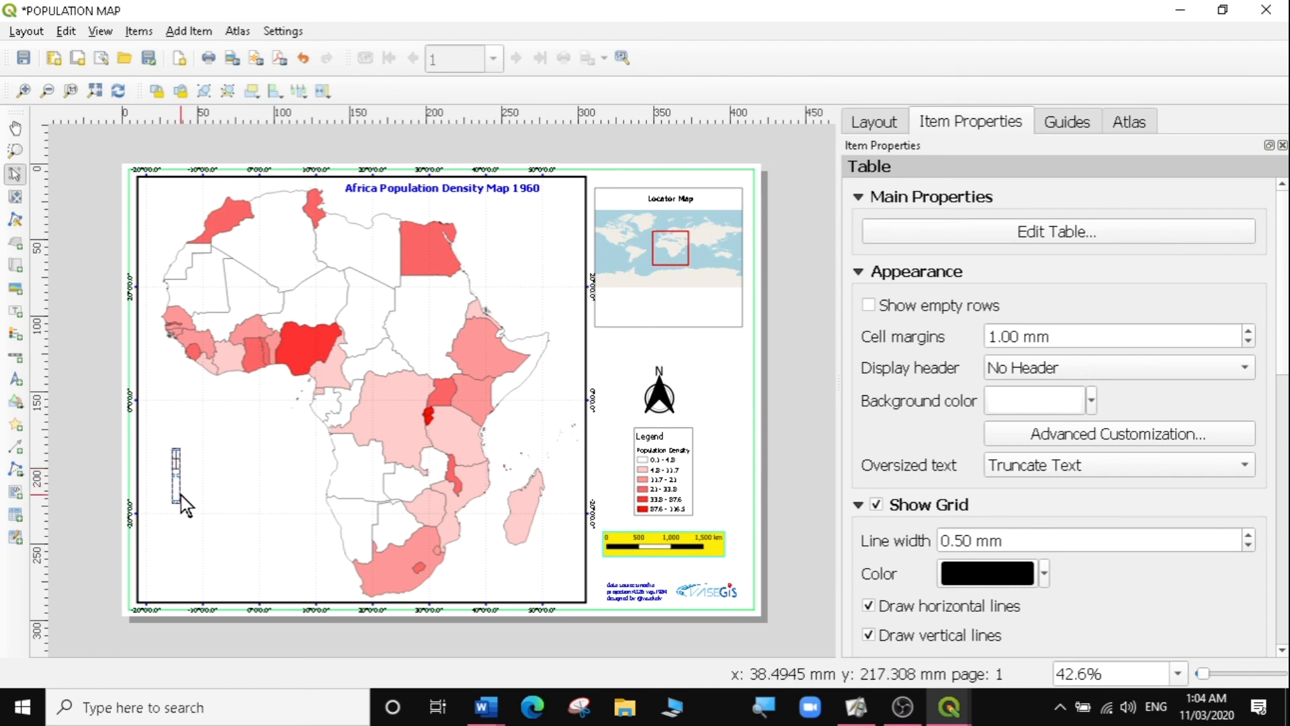
{"action": "left_click_drag", "start_coordinate": [180, 477], "coordinate": [274, 484]}
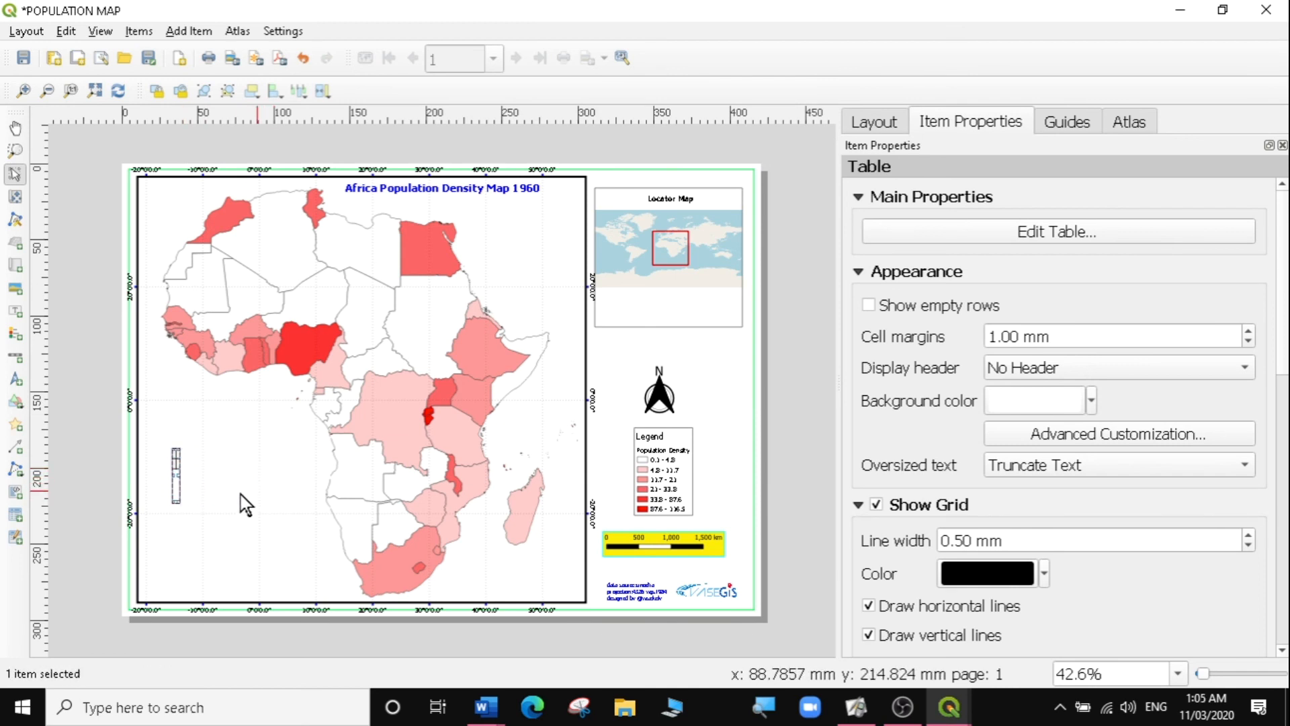
{"action": "left_click", "coordinate": [229, 429]}
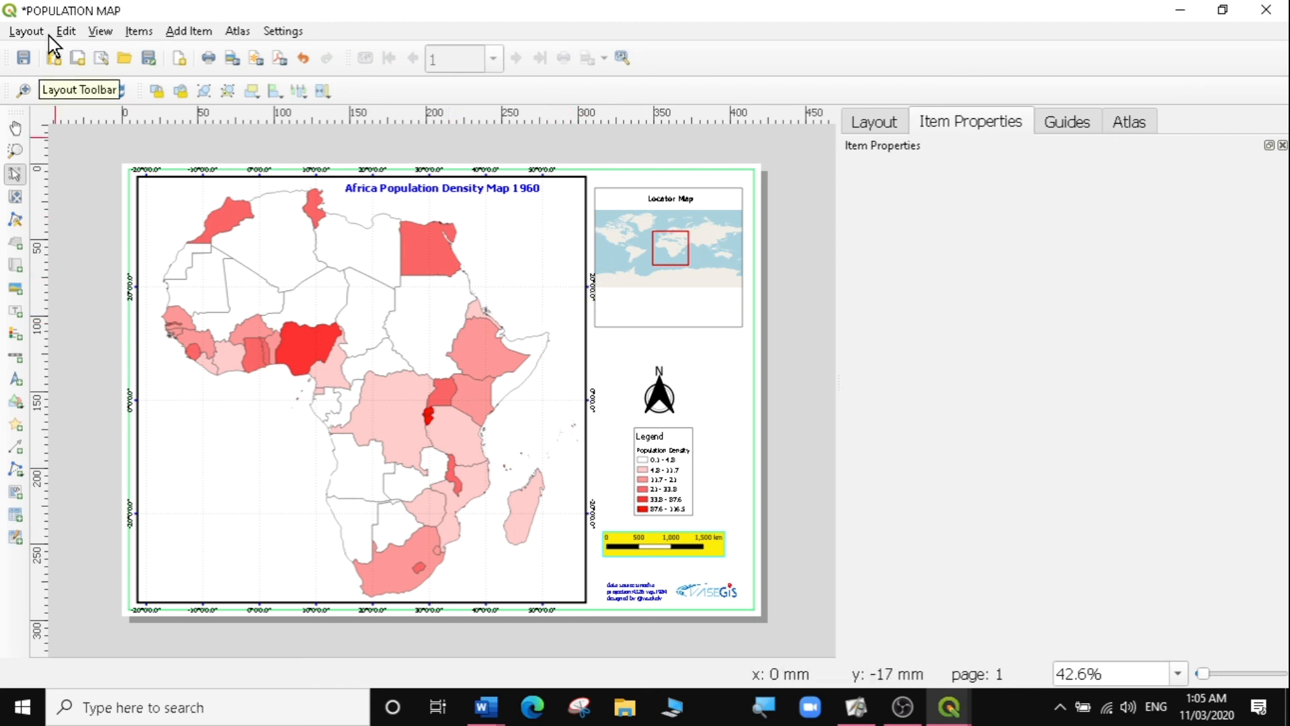
Save the project and export the layout to the QGIS Training folder as a PDF named POPULATION MAP, keeping the preset export options.
{"action": "left_click", "coordinate": [24, 59]}
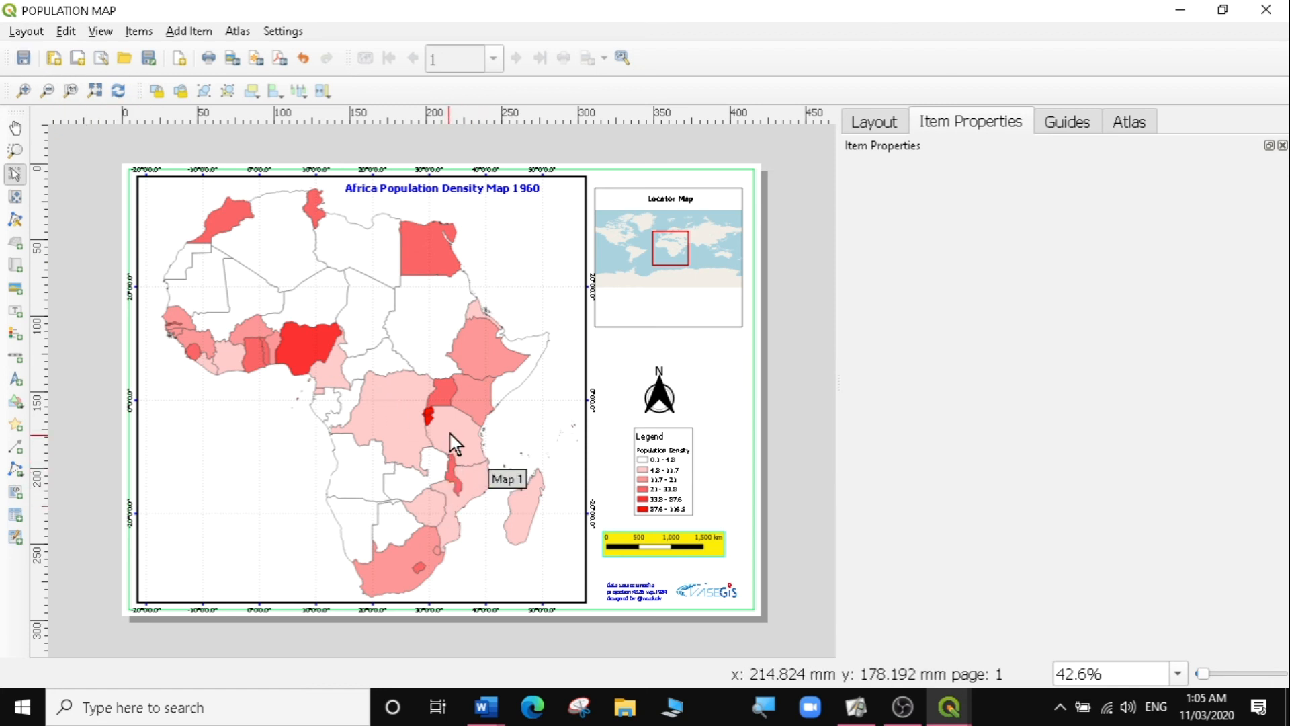
{"action": "left_click", "coordinate": [25, 31]}
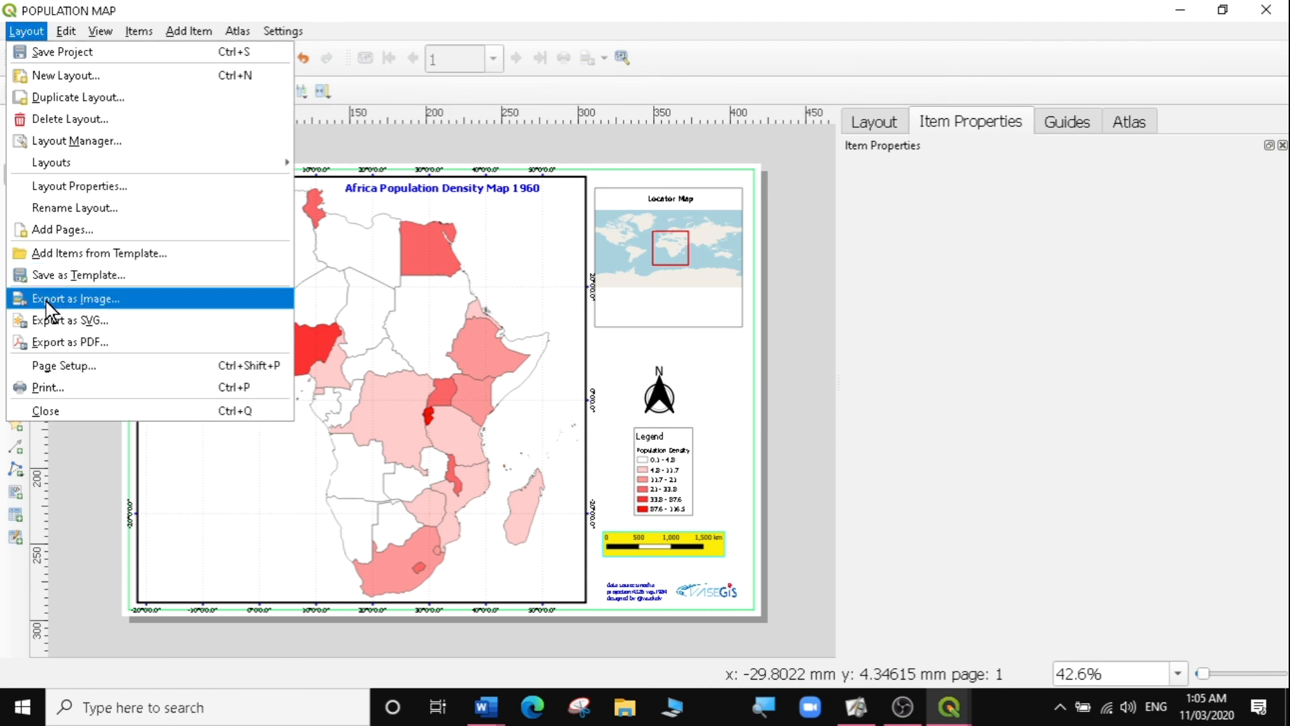
{"action": "left_click", "coordinate": [79, 347]}
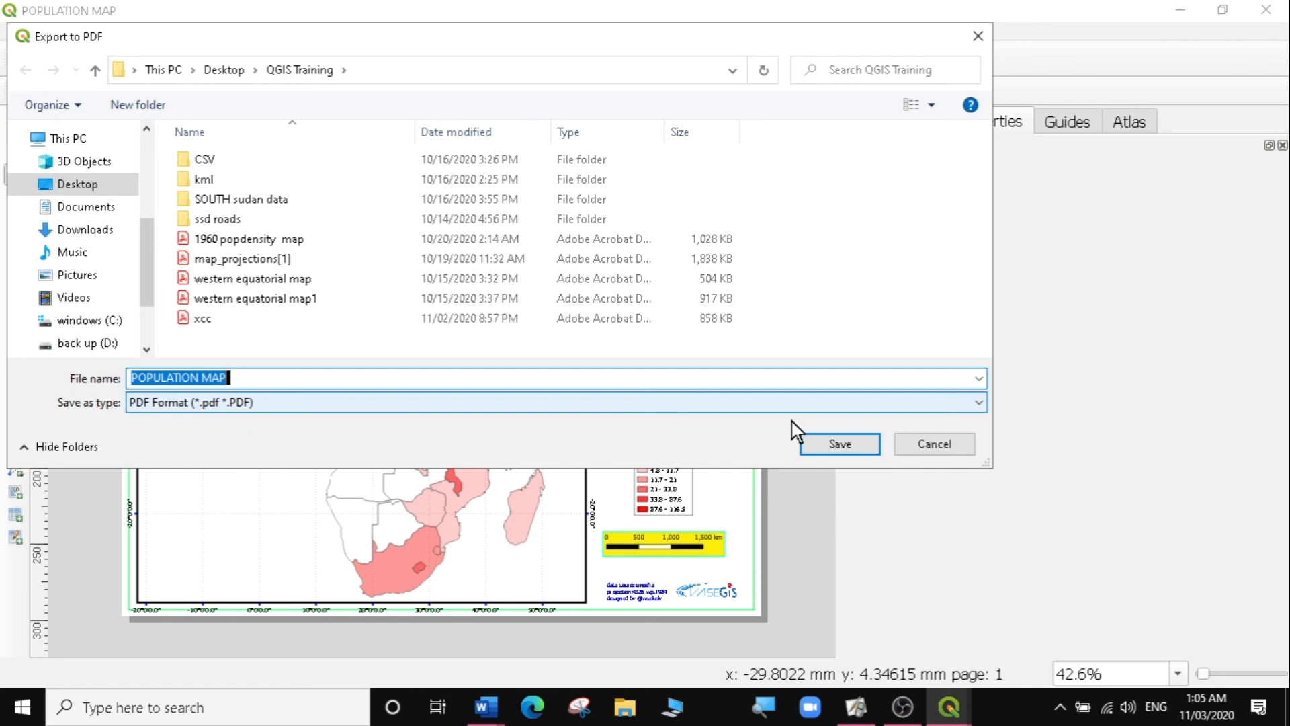
{"action": "left_click", "coordinate": [833, 445]}
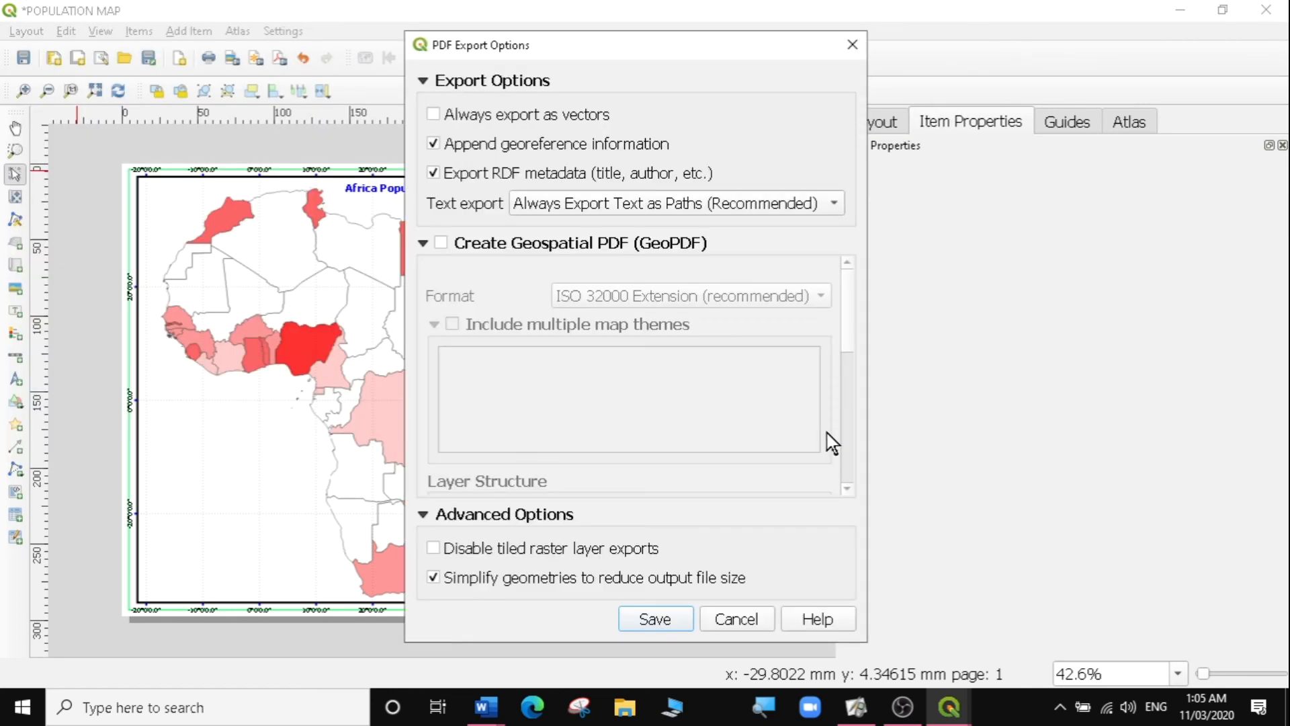
{"action": "left_click", "coordinate": [641, 620]}
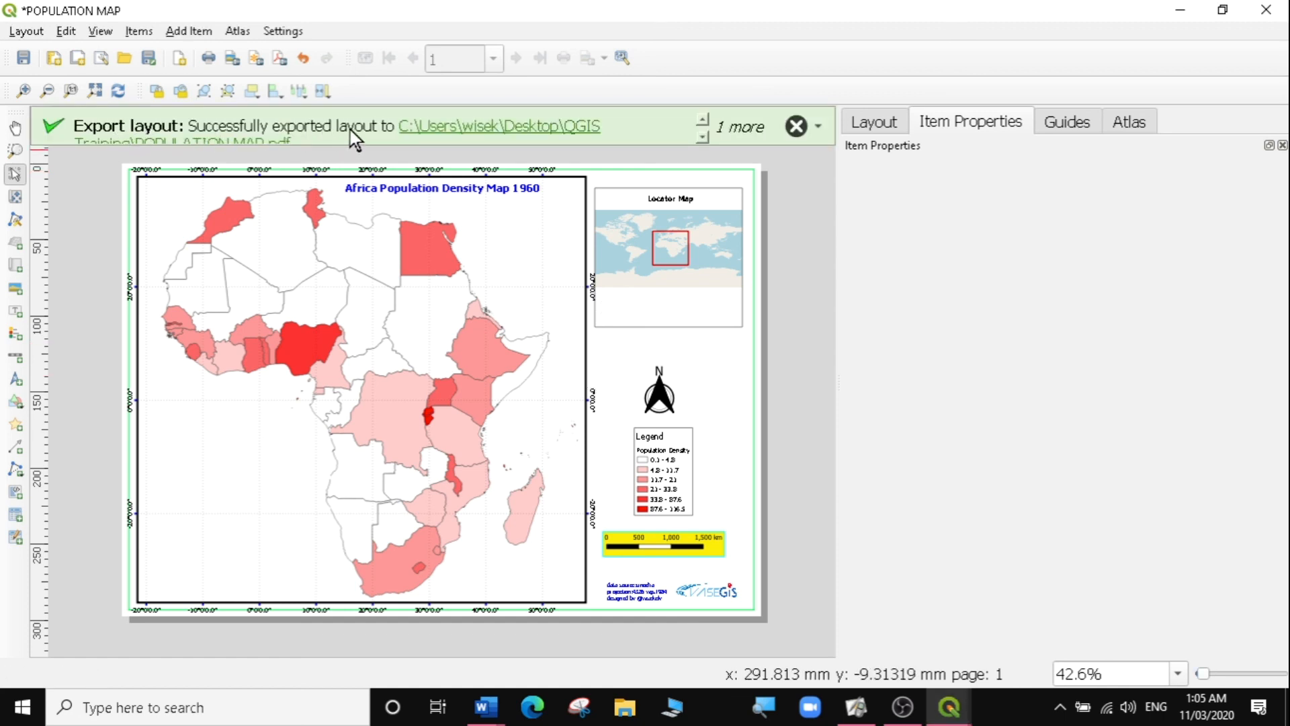
Open the exported POPULATION MAP PDF from its folder in Adobe Acrobat Reader and collapse the tools pane to view the map.
{"action": "left_click", "coordinate": [493, 128]}
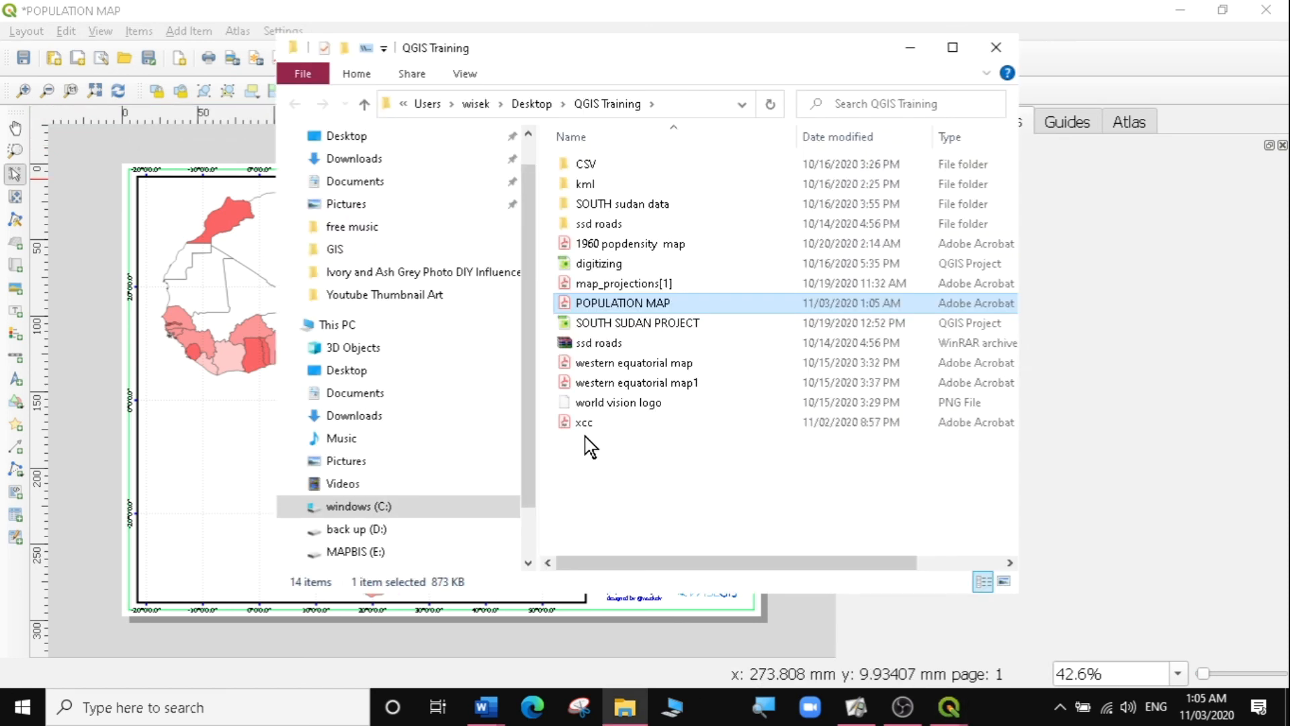
{"action": "double_click", "coordinate": [616, 304]}
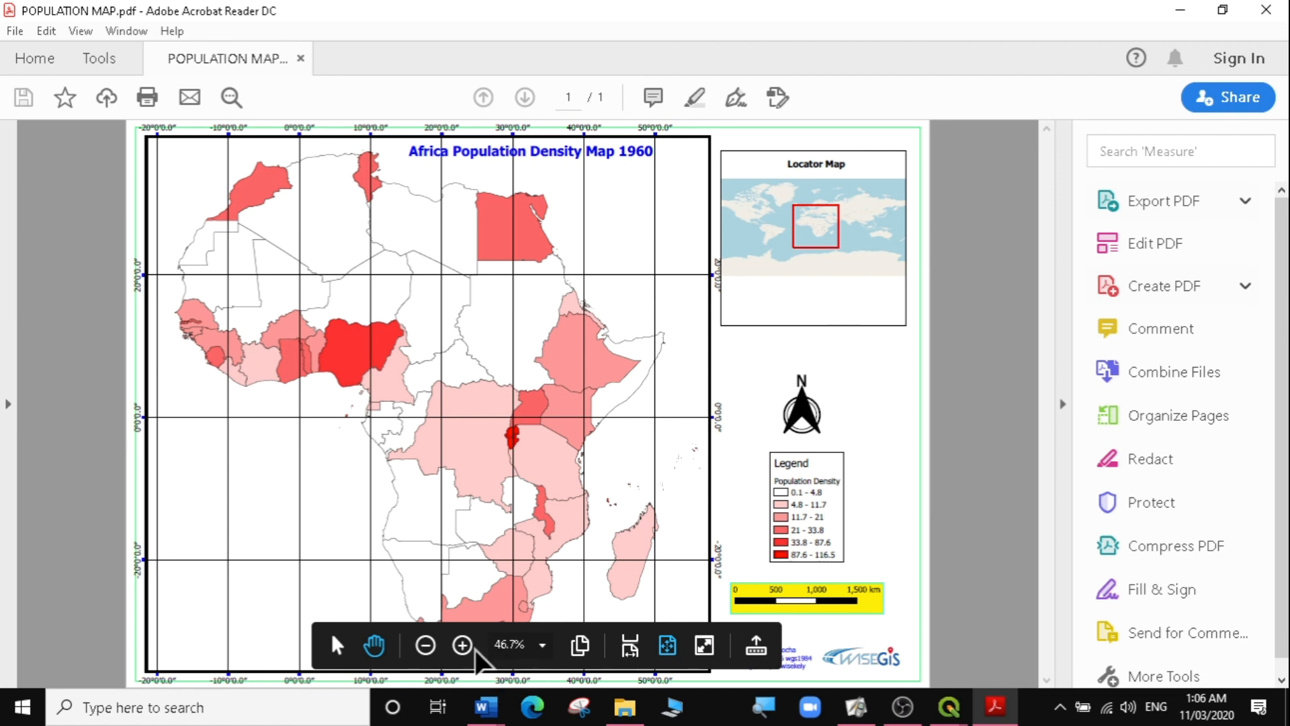
{"action": "left_click", "coordinate": [1063, 407]}
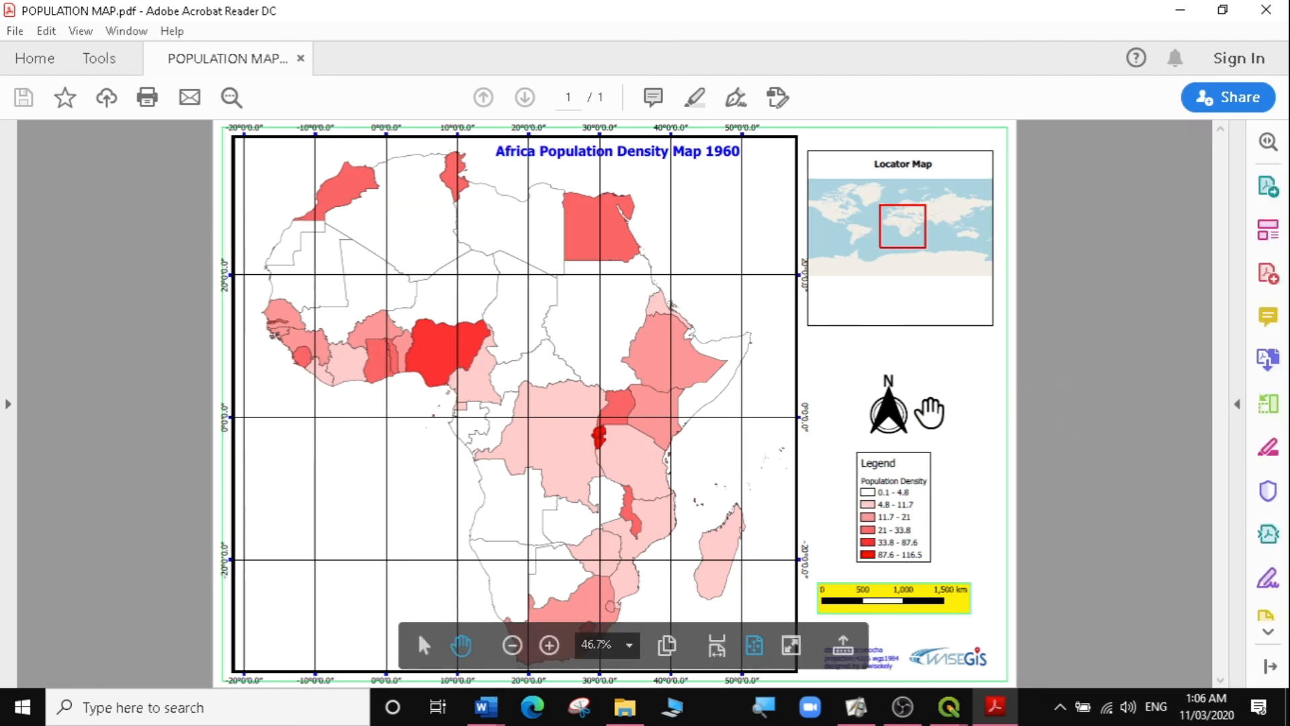